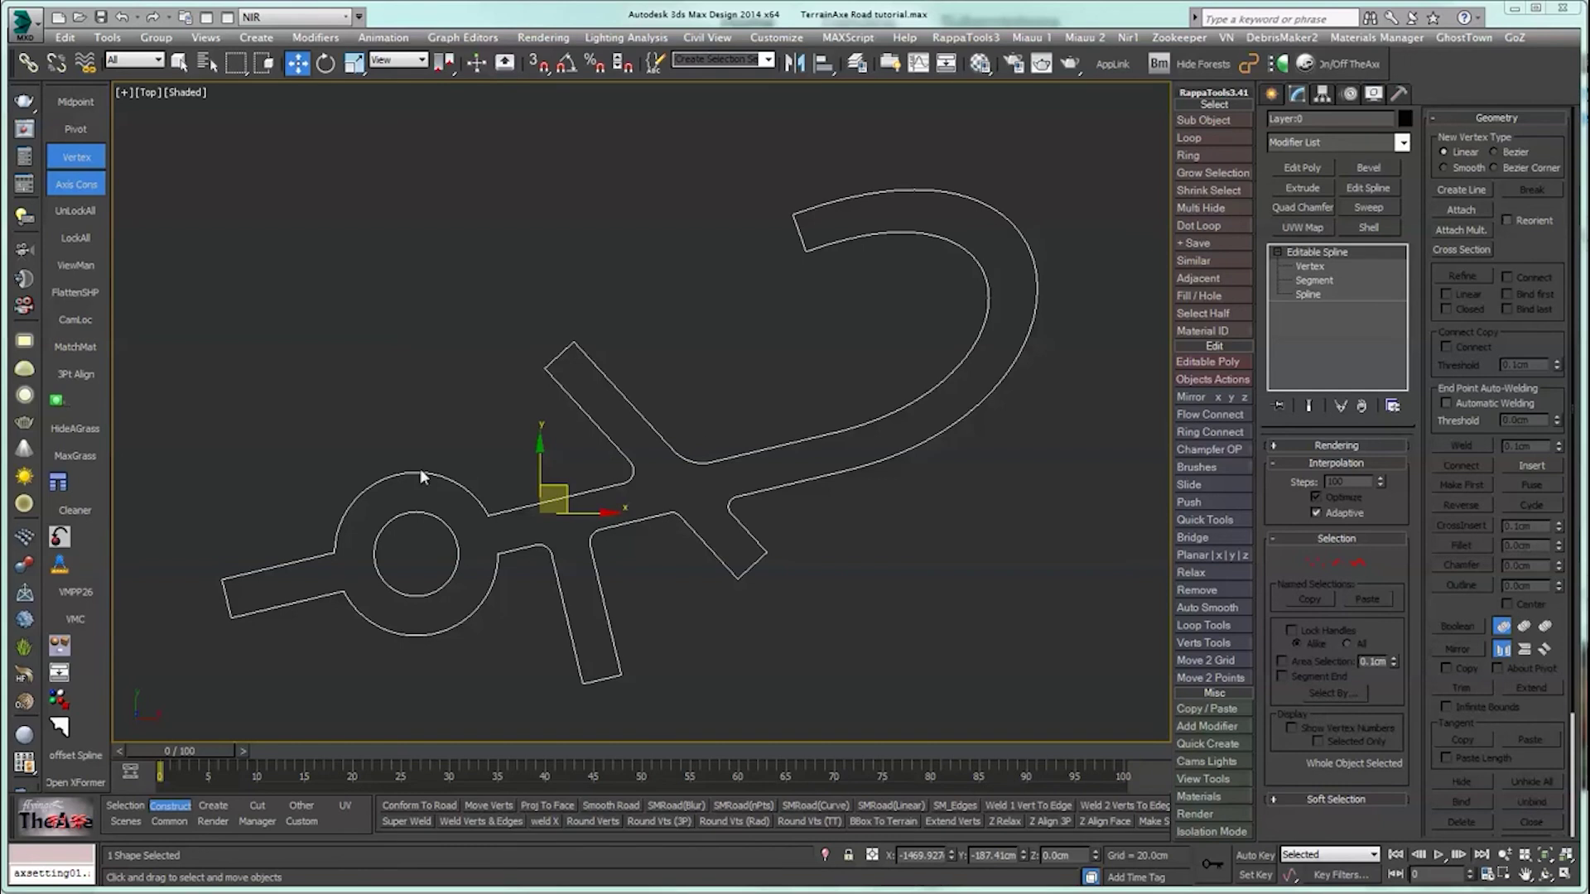
Step: Add an Edit Poly modifier to the road outline, collapse it to Editable Poly and enter vertex editing
{"action": "middle_click_drag", "start_coordinate": [488, 546], "coordinate": [503, 517]}
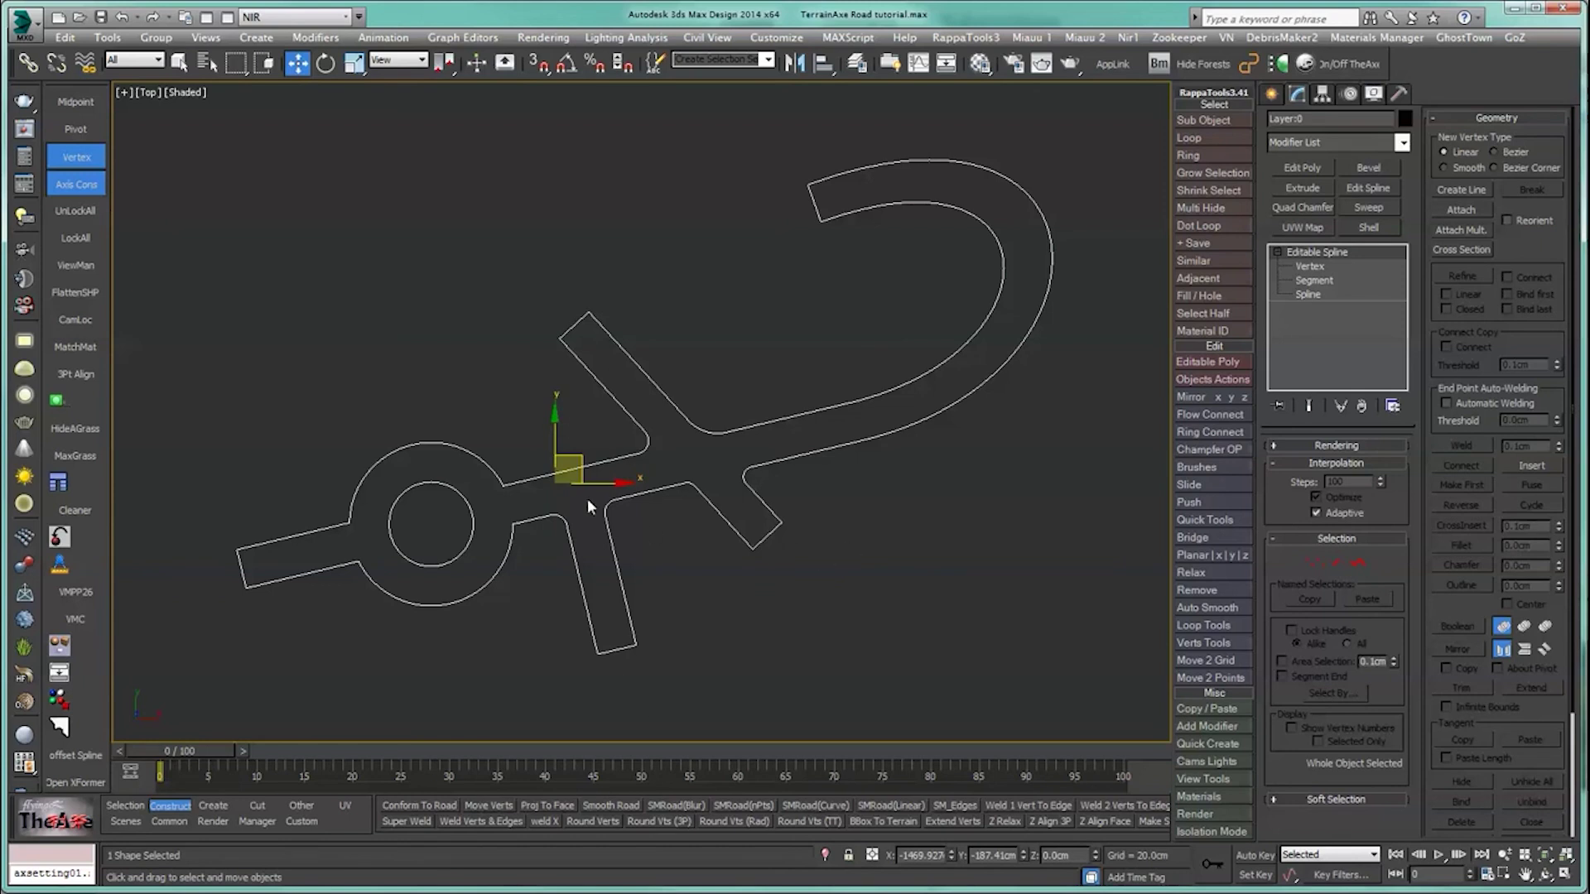
{"action": "left_click", "coordinate": [551, 469]}
{"action": "middle_click_drag", "start_coordinate": [391, 559], "coordinate": [420, 573]}
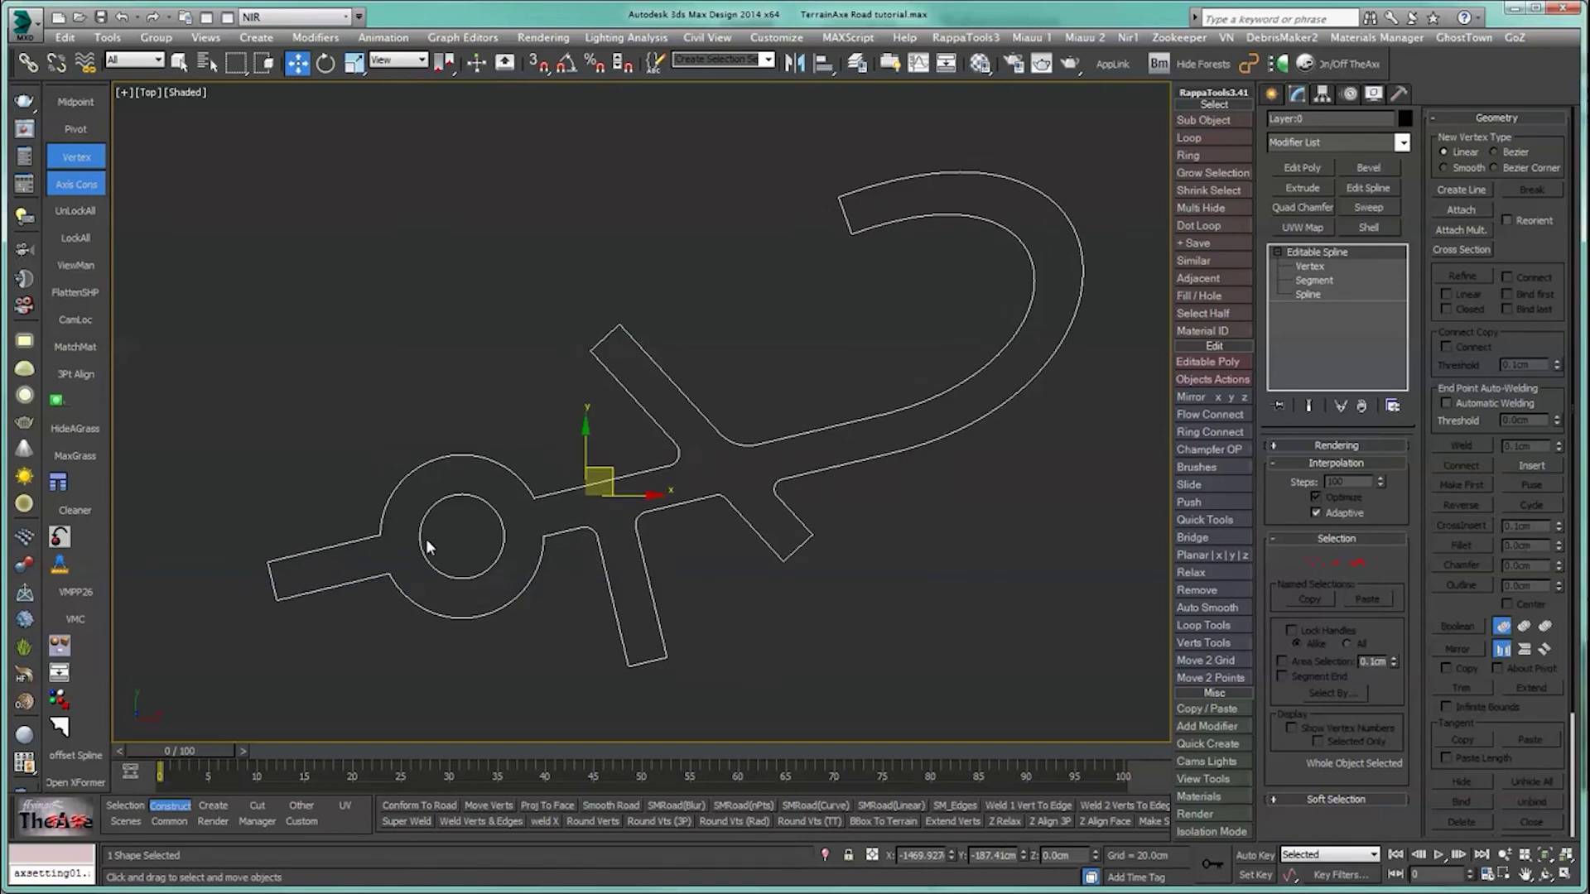
{"action": "left_click", "coordinate": [1314, 563]}
{"action": "left_click", "coordinate": [1315, 563]}
{"action": "left_click", "coordinate": [1298, 167]}
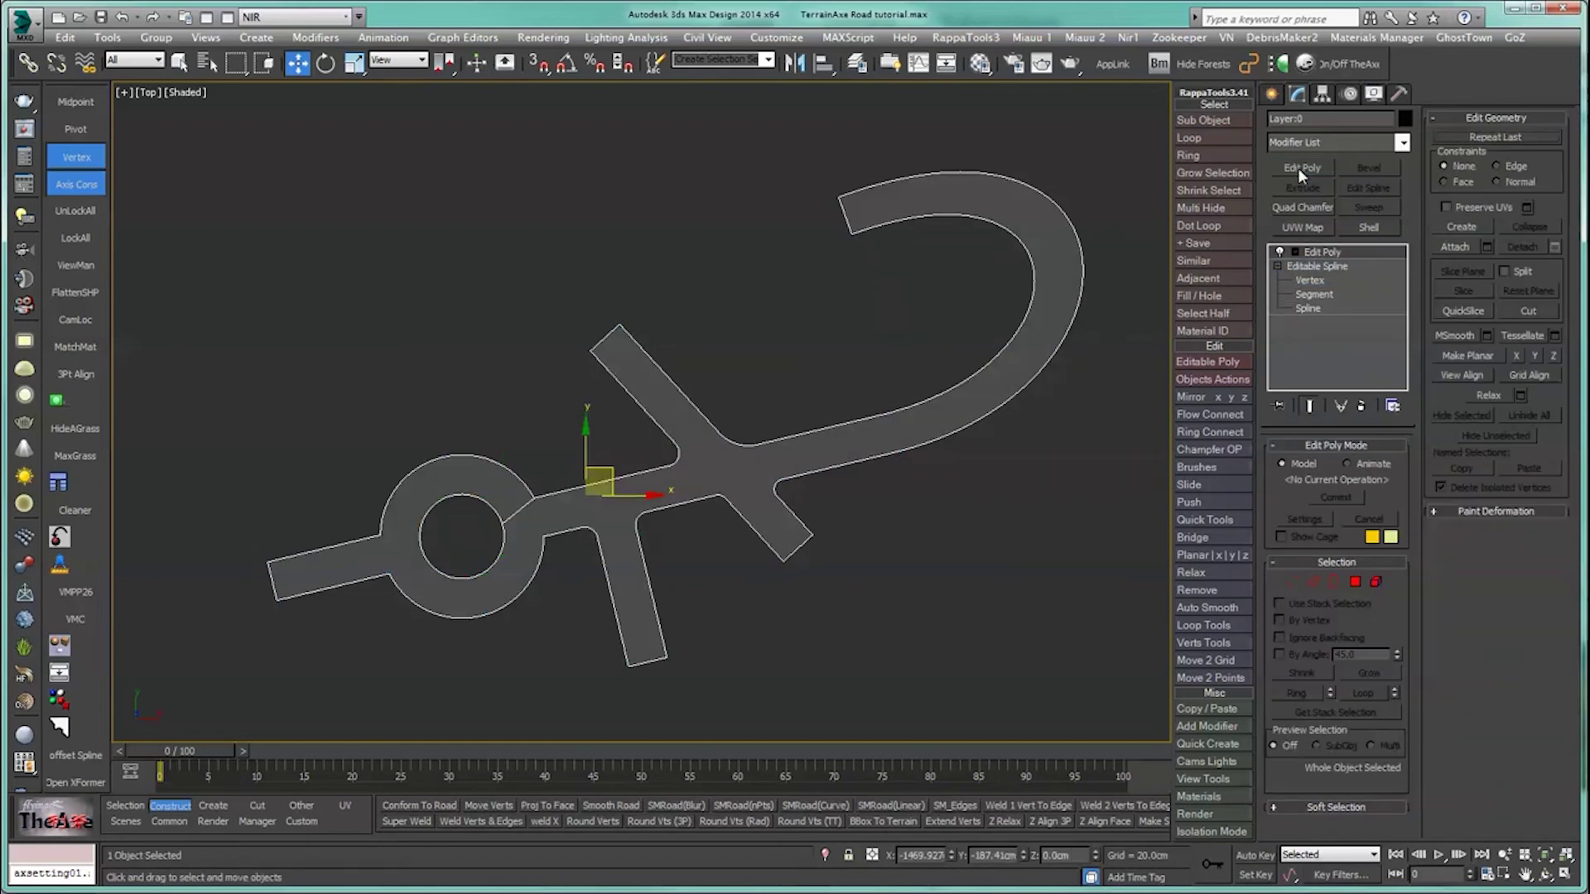
{"action": "right_click", "coordinate": [694, 494]}
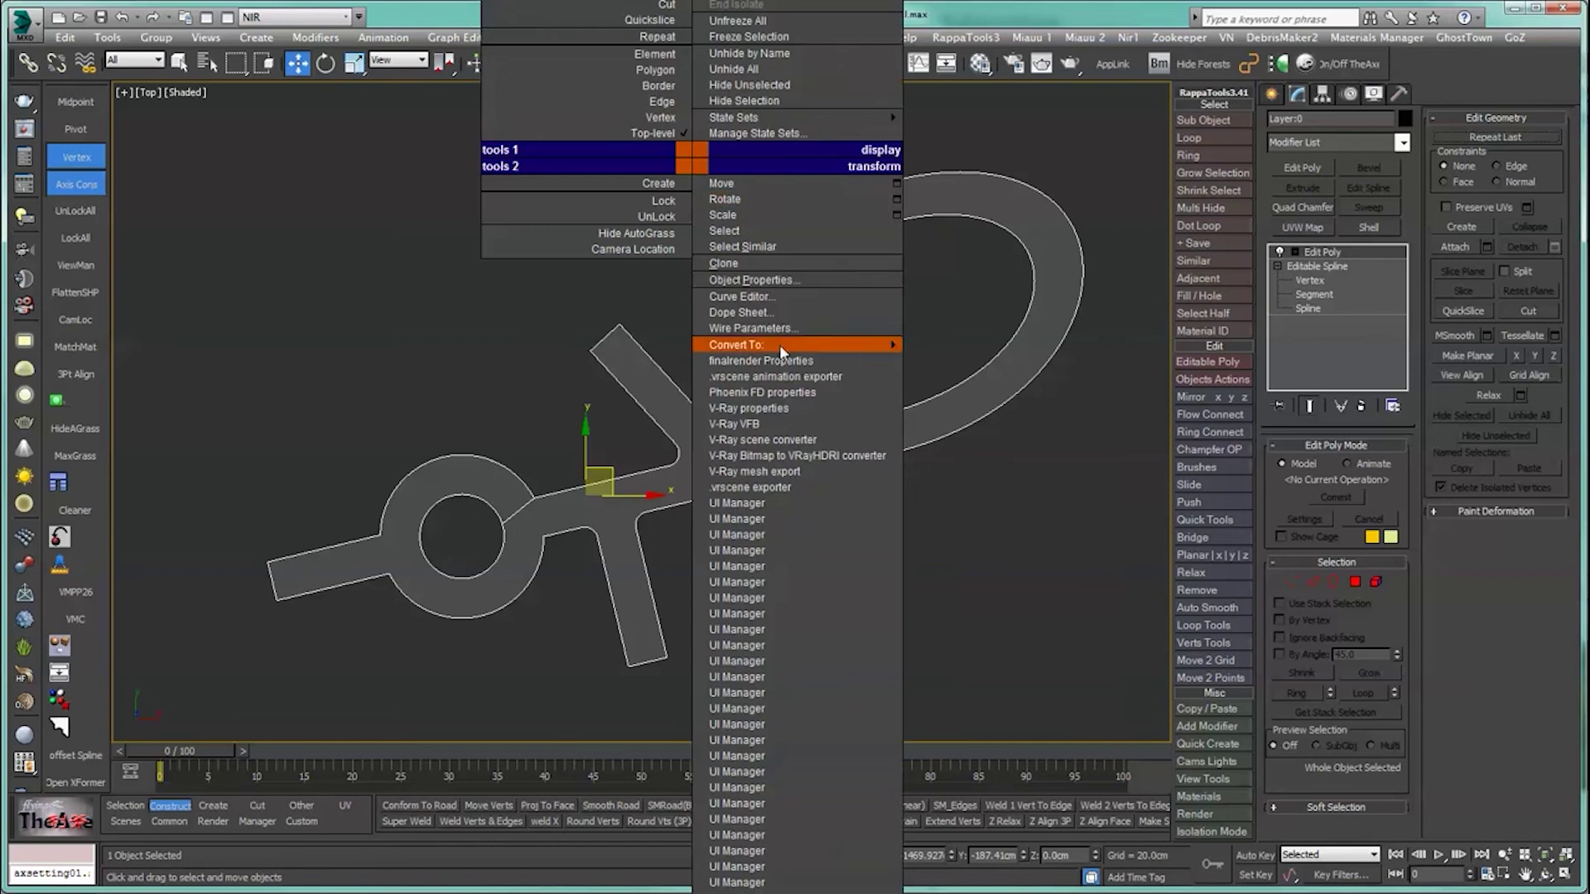
{"action": "left_click", "coordinate": [977, 361]}
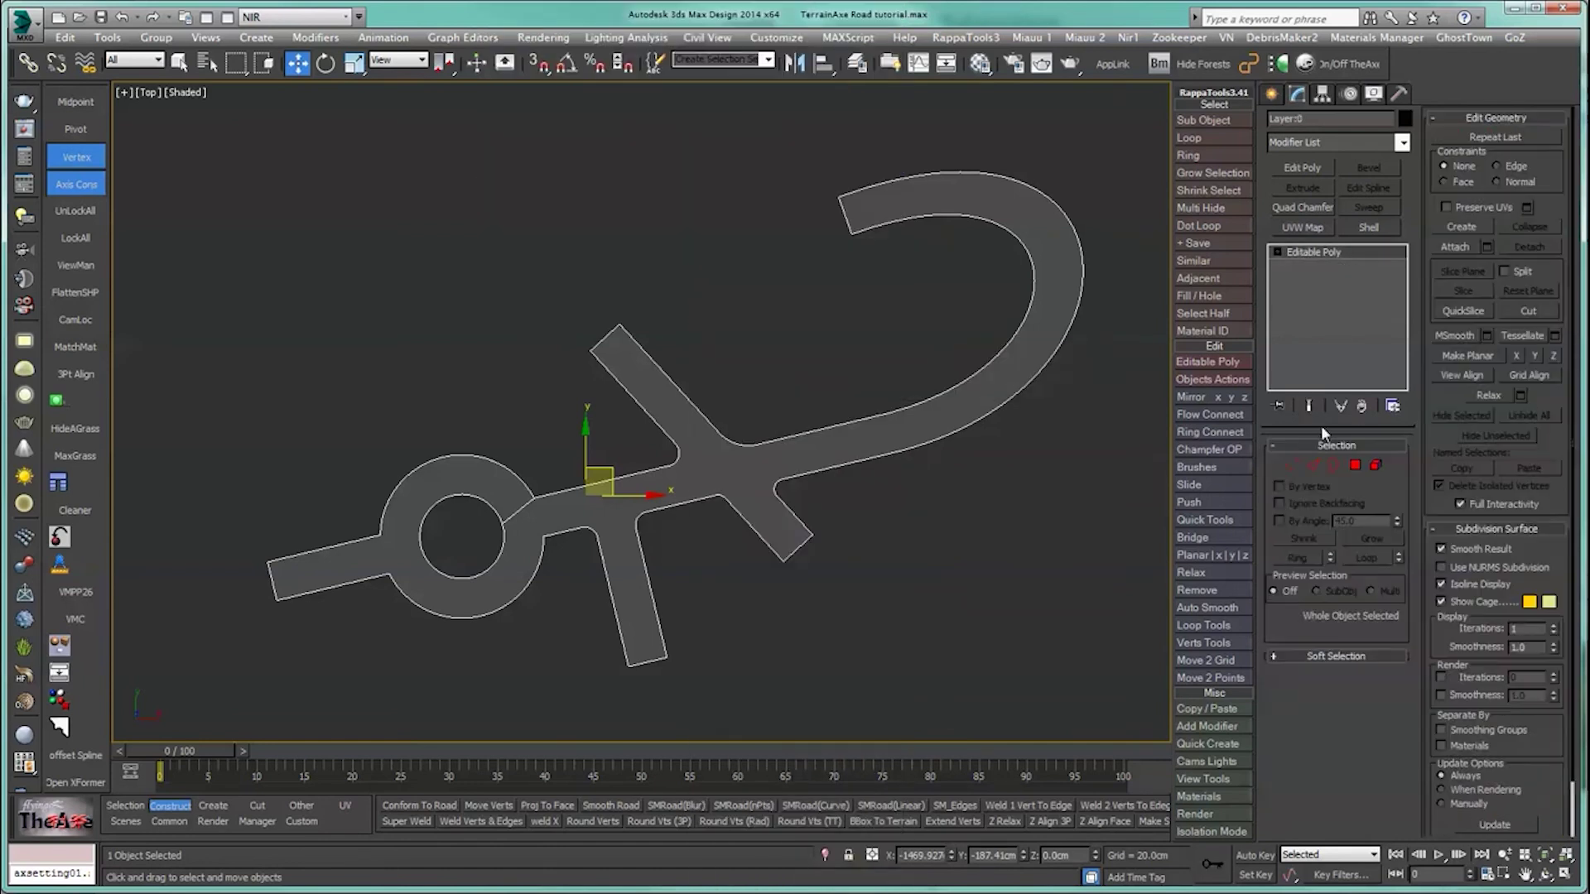
{"action": "left_click", "coordinate": [1292, 467]}
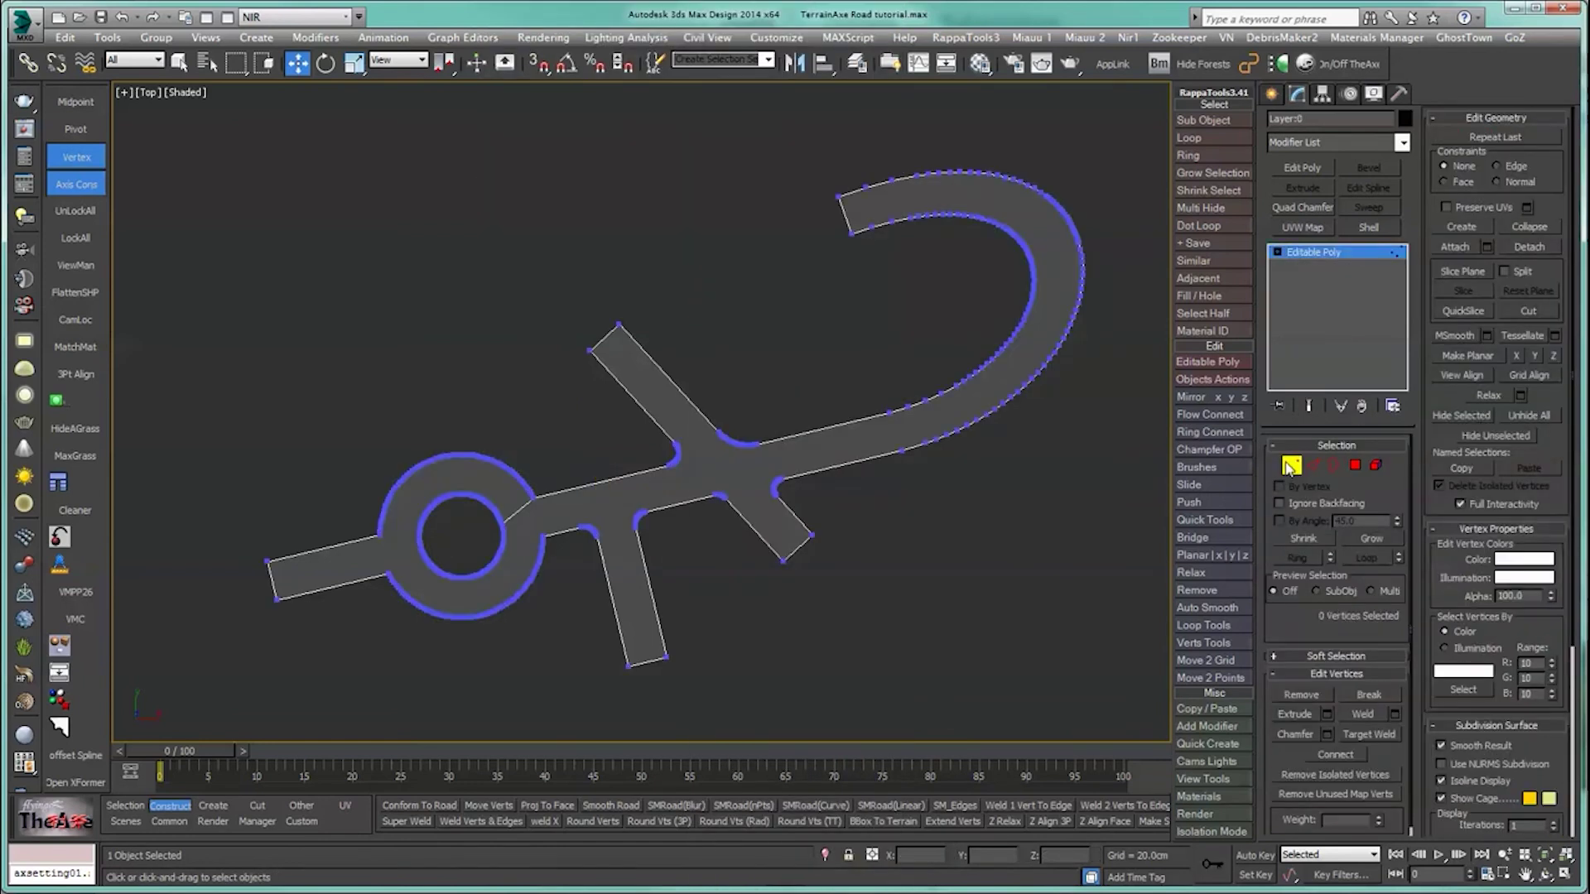
Step: Examine the vertex spacing along the inner and outer edges of the road's large curve
{"action": "middle_click_drag", "start_coordinate": [1039, 518], "coordinate": [952, 496]}
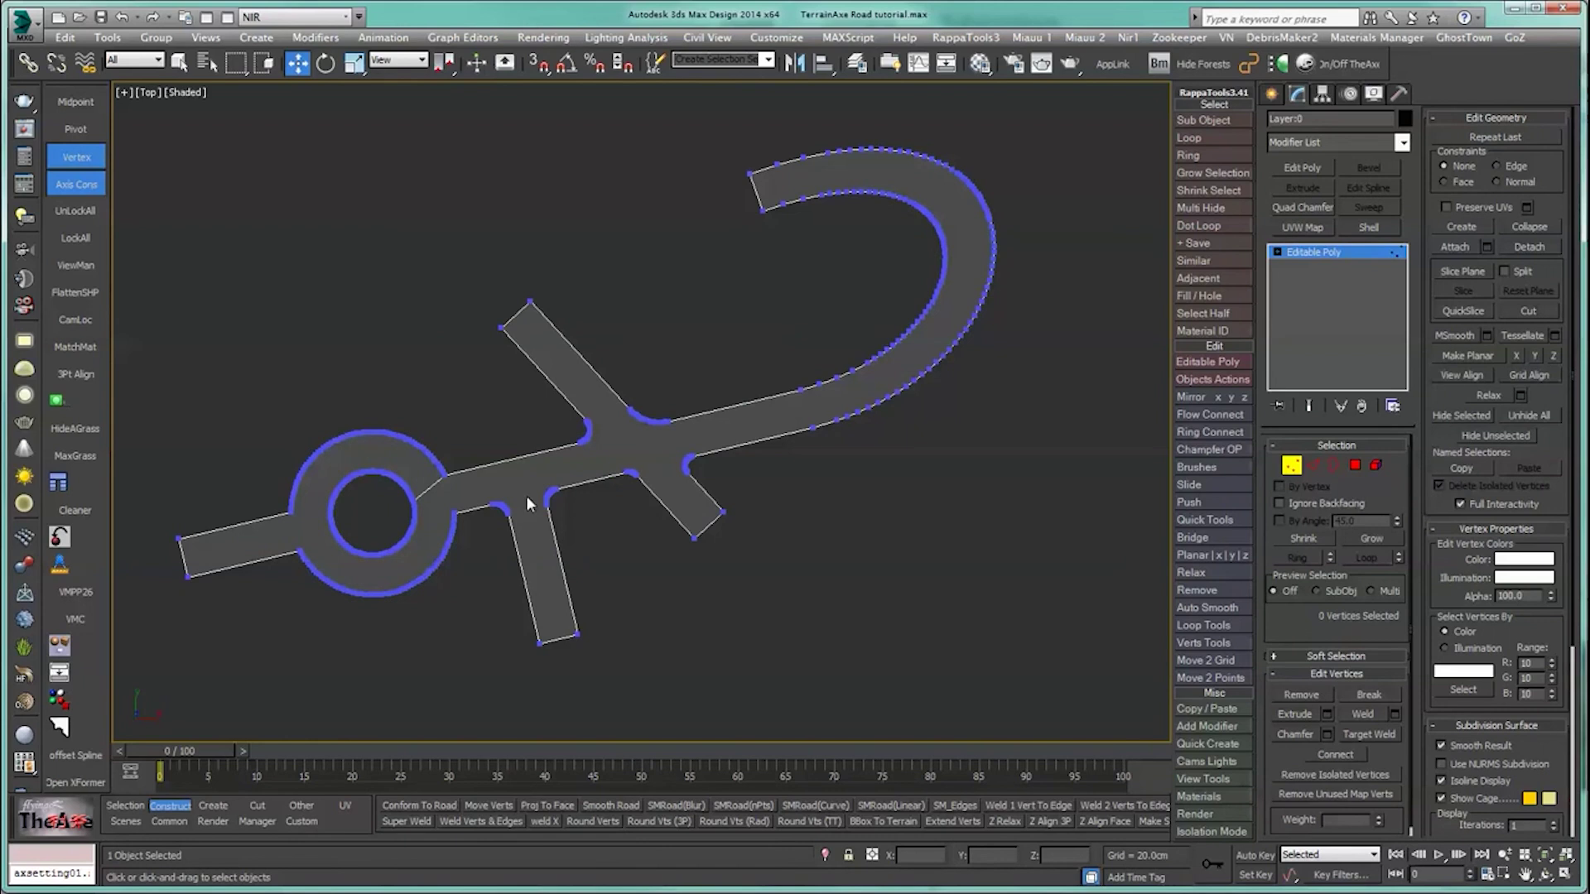
{"action": "mouse_move", "coordinate": [420, 518]}
{"action": "middle_mouse_down"}
{"action": "mouse_move", "coordinate": [438, 506]}
{"action": "mouse_move", "coordinate": [423, 528]}
{"action": "middle_mouse_up"}
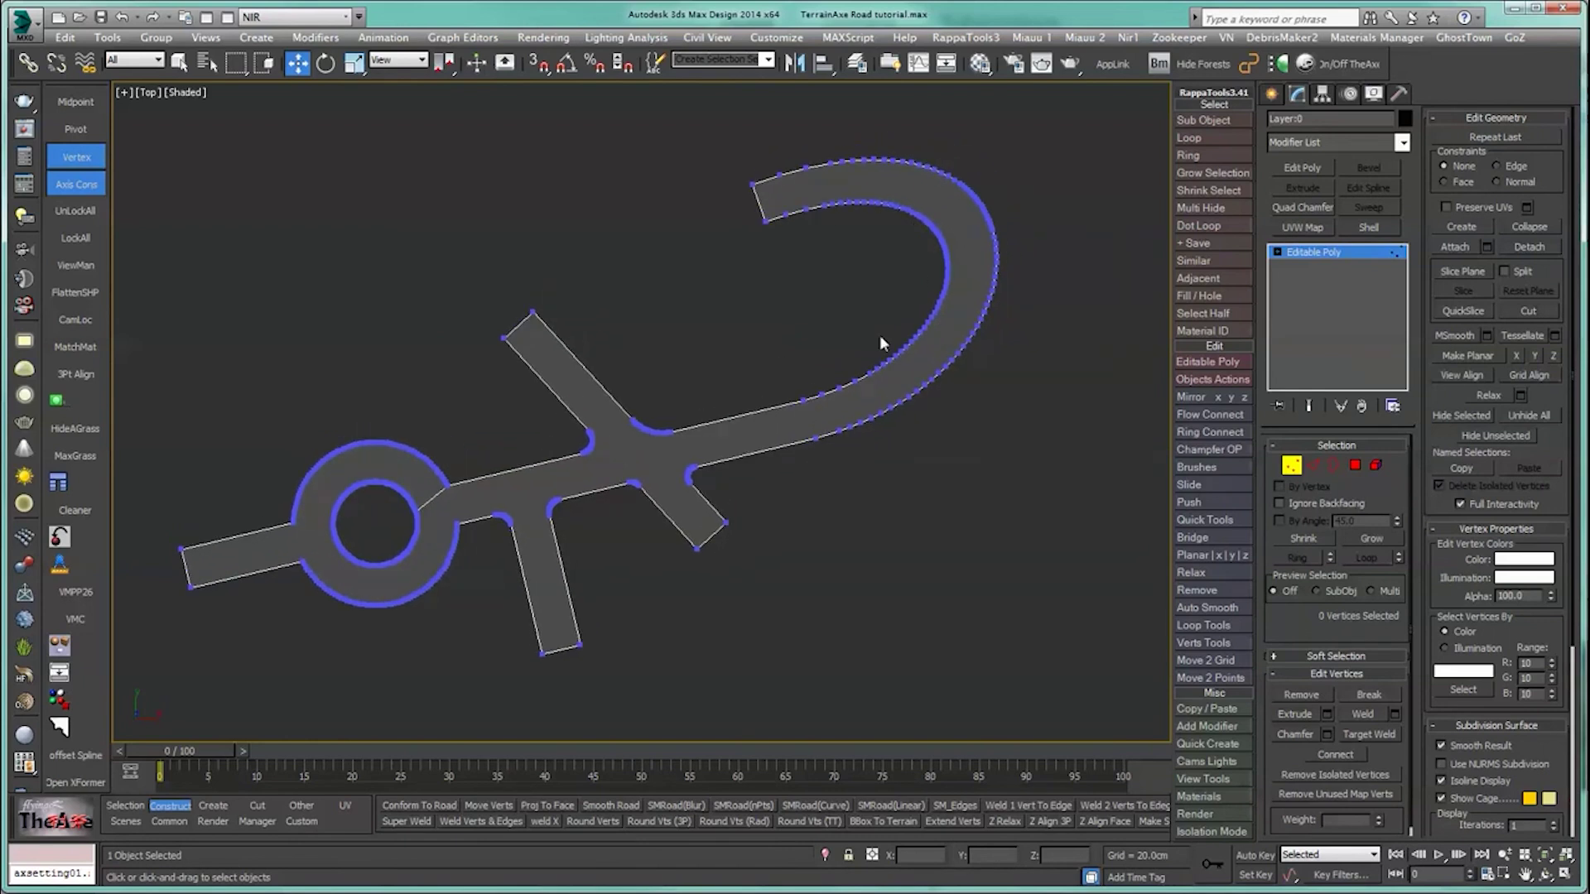
{"action": "scroll", "coordinate": [879, 334], "scroll_direction": "up", "scroll_amount": 4}
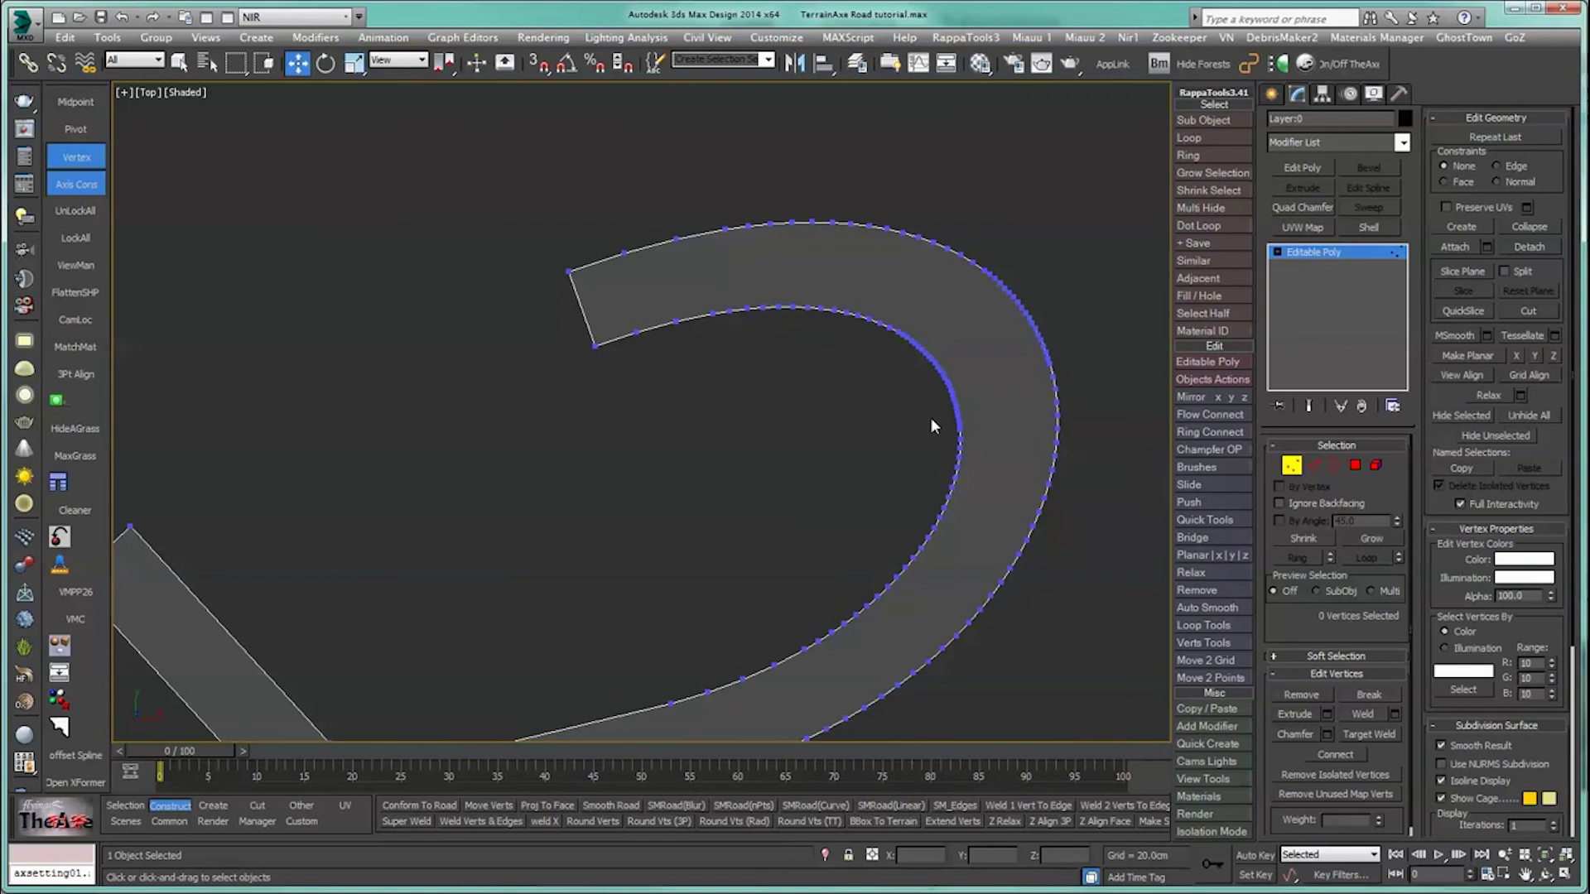
{"action": "middle_click_drag", "start_coordinate": [931, 417], "coordinate": [867, 386]}
{"action": "scroll", "coordinate": [777, 392], "scroll_direction": "up", "scroll_amount": 4}
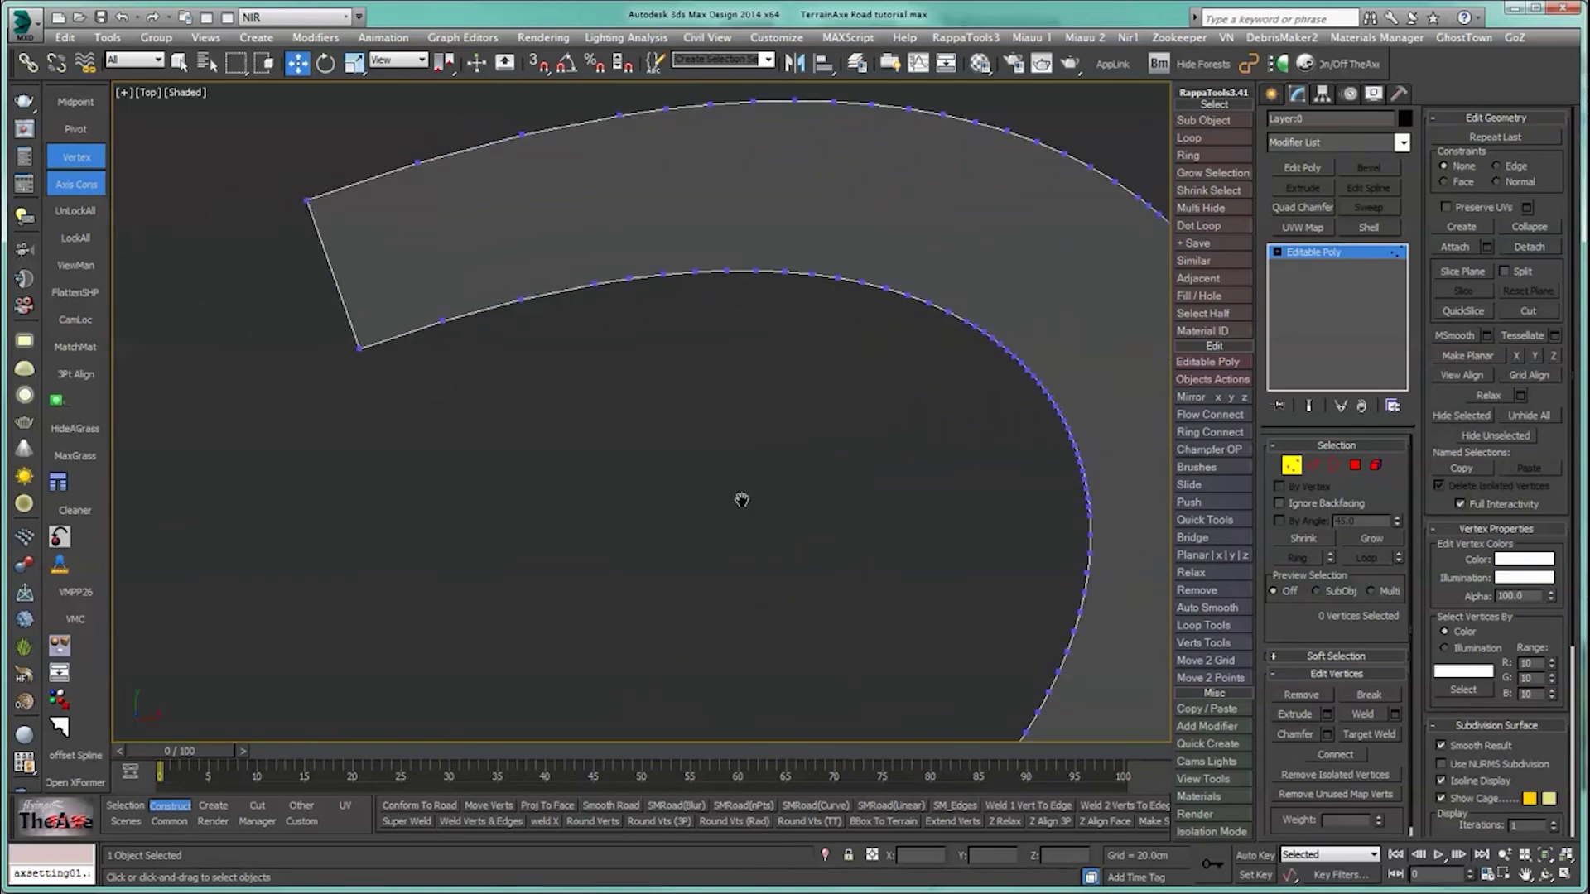
{"action": "scroll", "coordinate": [741, 500], "scroll_direction": "down", "scroll_amount": 2}
{"action": "middle_click_drag", "start_coordinate": [654, 455], "coordinate": [753, 415]}
{"action": "scroll", "coordinate": [664, 440], "scroll_direction": "down", "scroll_amount": 2}
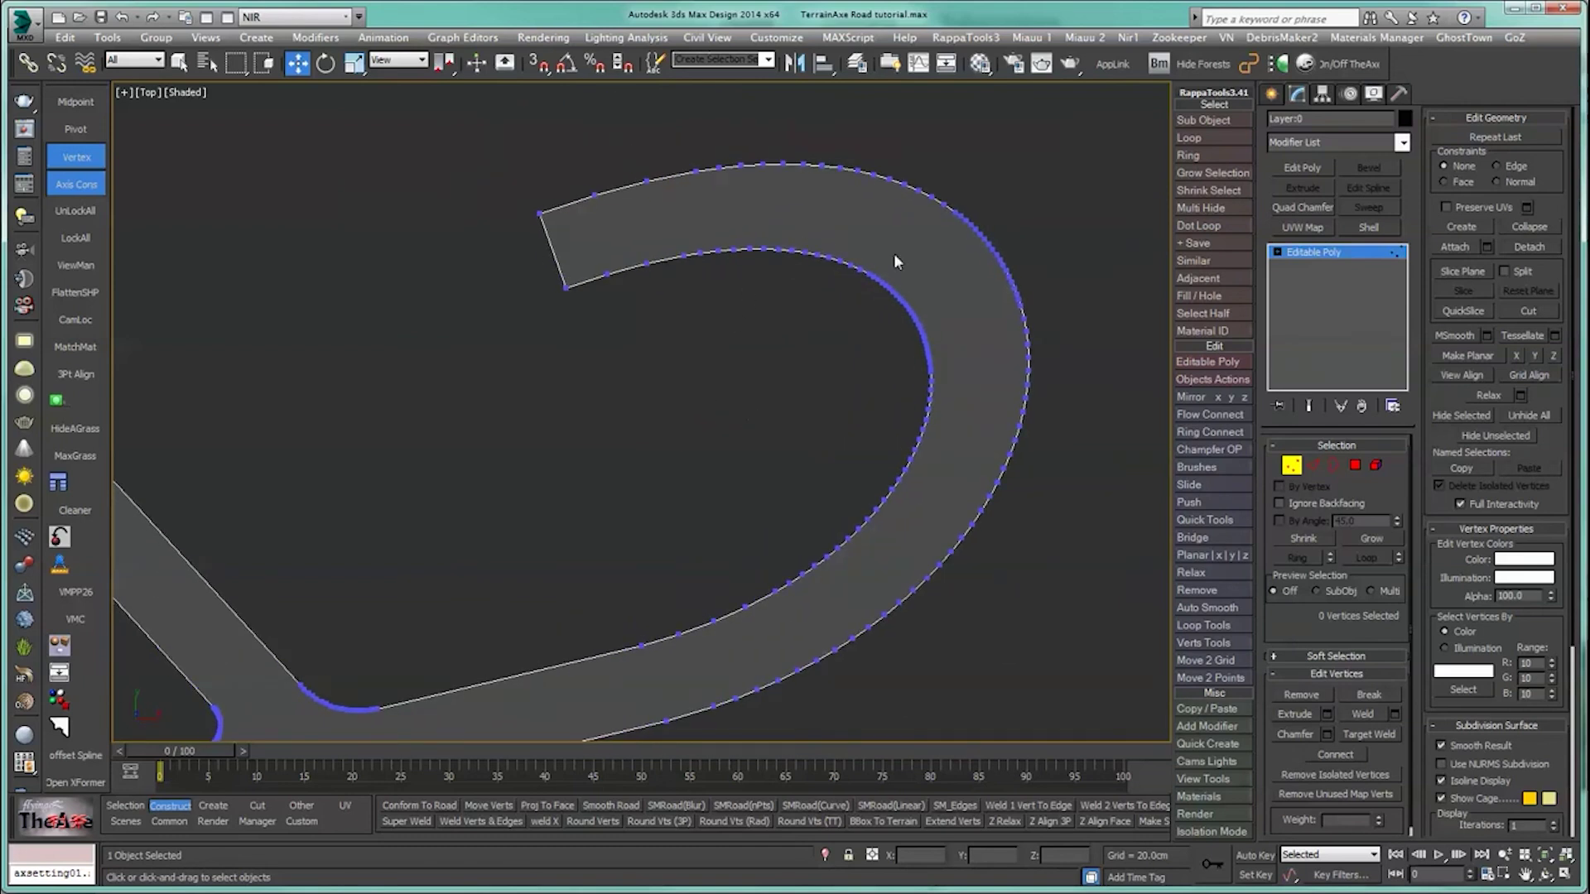
{"action": "middle_click_drag", "start_coordinate": [742, 500], "coordinate": [876, 385]}
{"action": "scroll", "coordinate": [727, 461], "scroll_direction": "down", "scroll_amount": 4}
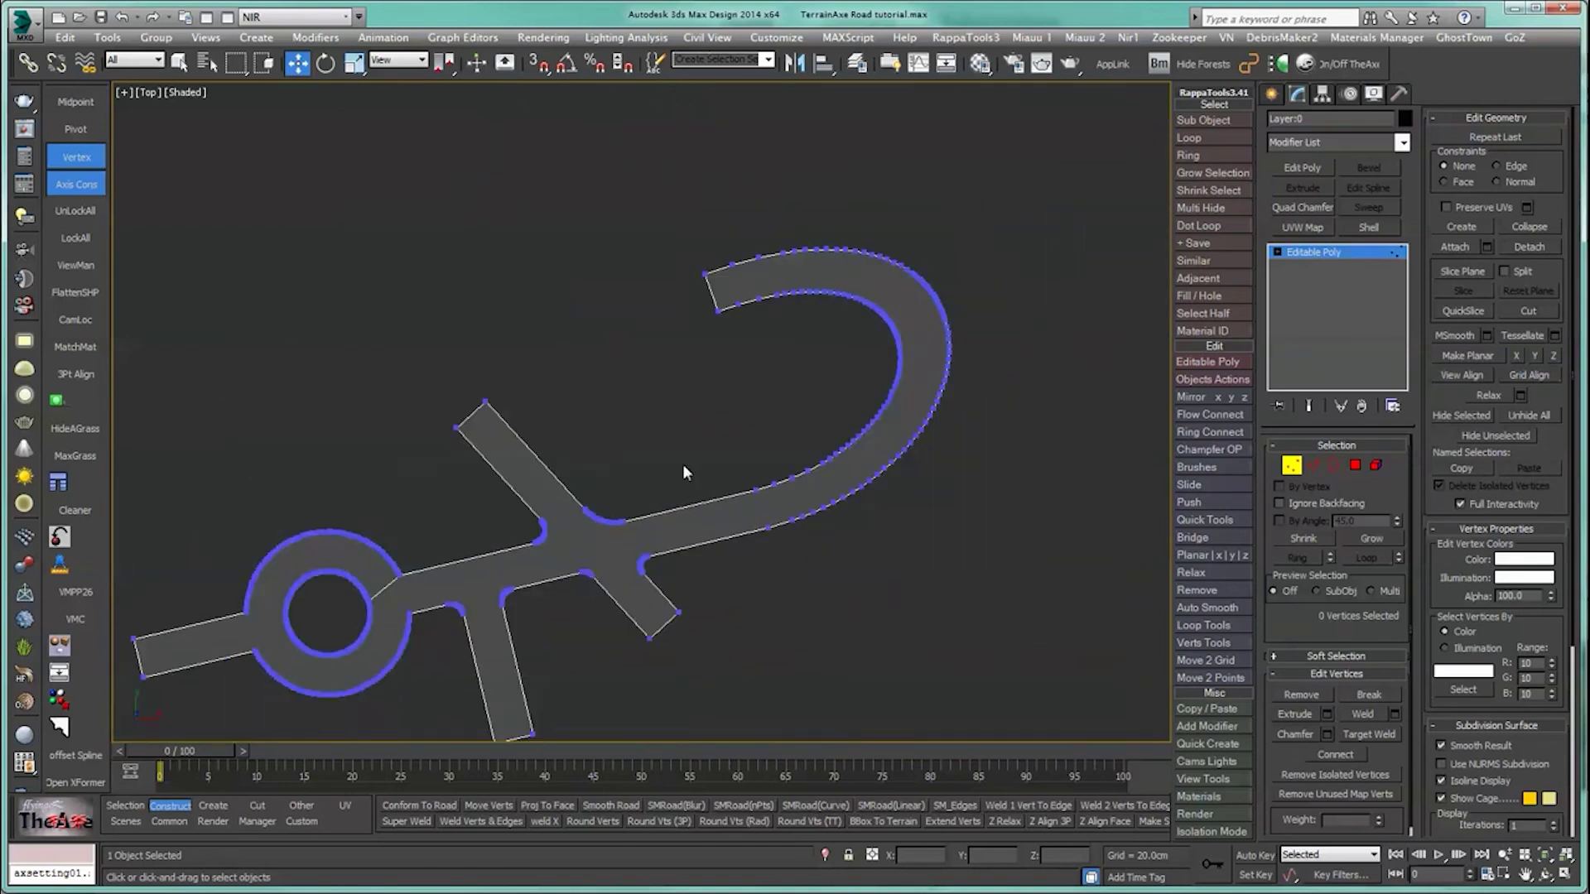
{"action": "middle_click_drag", "start_coordinate": [465, 505], "coordinate": [638, 394]}
{"action": "middle_click_drag", "start_coordinate": [935, 370], "coordinate": [808, 495]}
{"action": "scroll", "coordinate": [843, 353], "scroll_direction": "up", "scroll_amount": 4}
{"action": "middle_click_drag", "start_coordinate": [843, 353], "coordinate": [786, 491]}
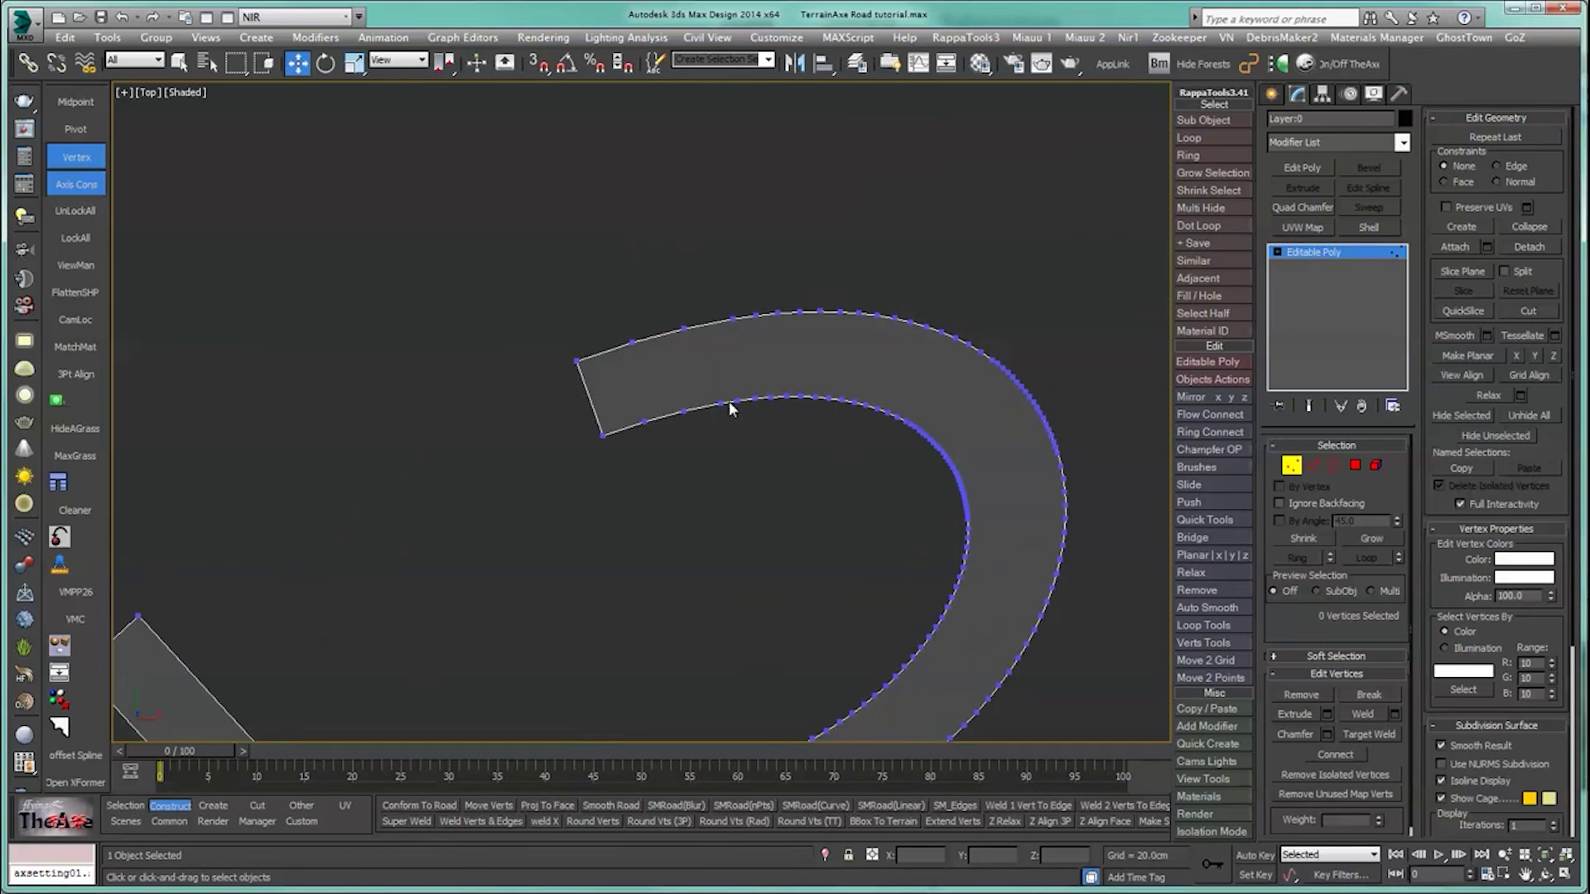
{"action": "scroll", "coordinate": [770, 425], "scroll_direction": "up", "scroll_amount": 4}
{"action": "middle_click_drag", "start_coordinate": [886, 462], "coordinate": [606, 423]}
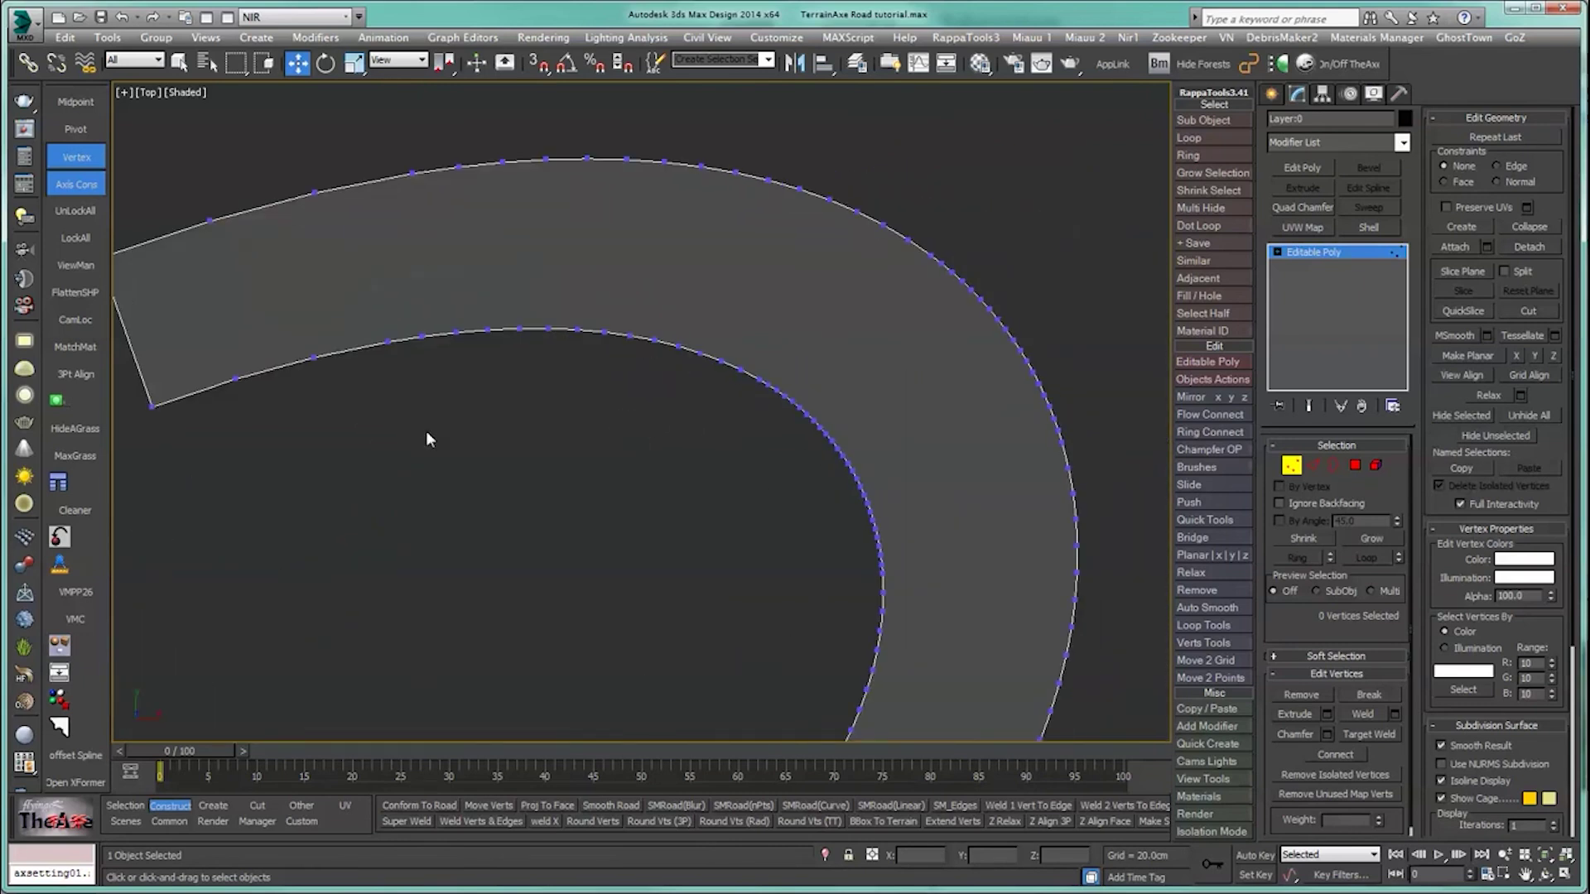
{"action": "middle_click_drag", "start_coordinate": [462, 433], "coordinate": [621, 454]}
{"action": "middle_click_drag", "start_coordinate": [845, 422], "coordinate": [717, 366]}
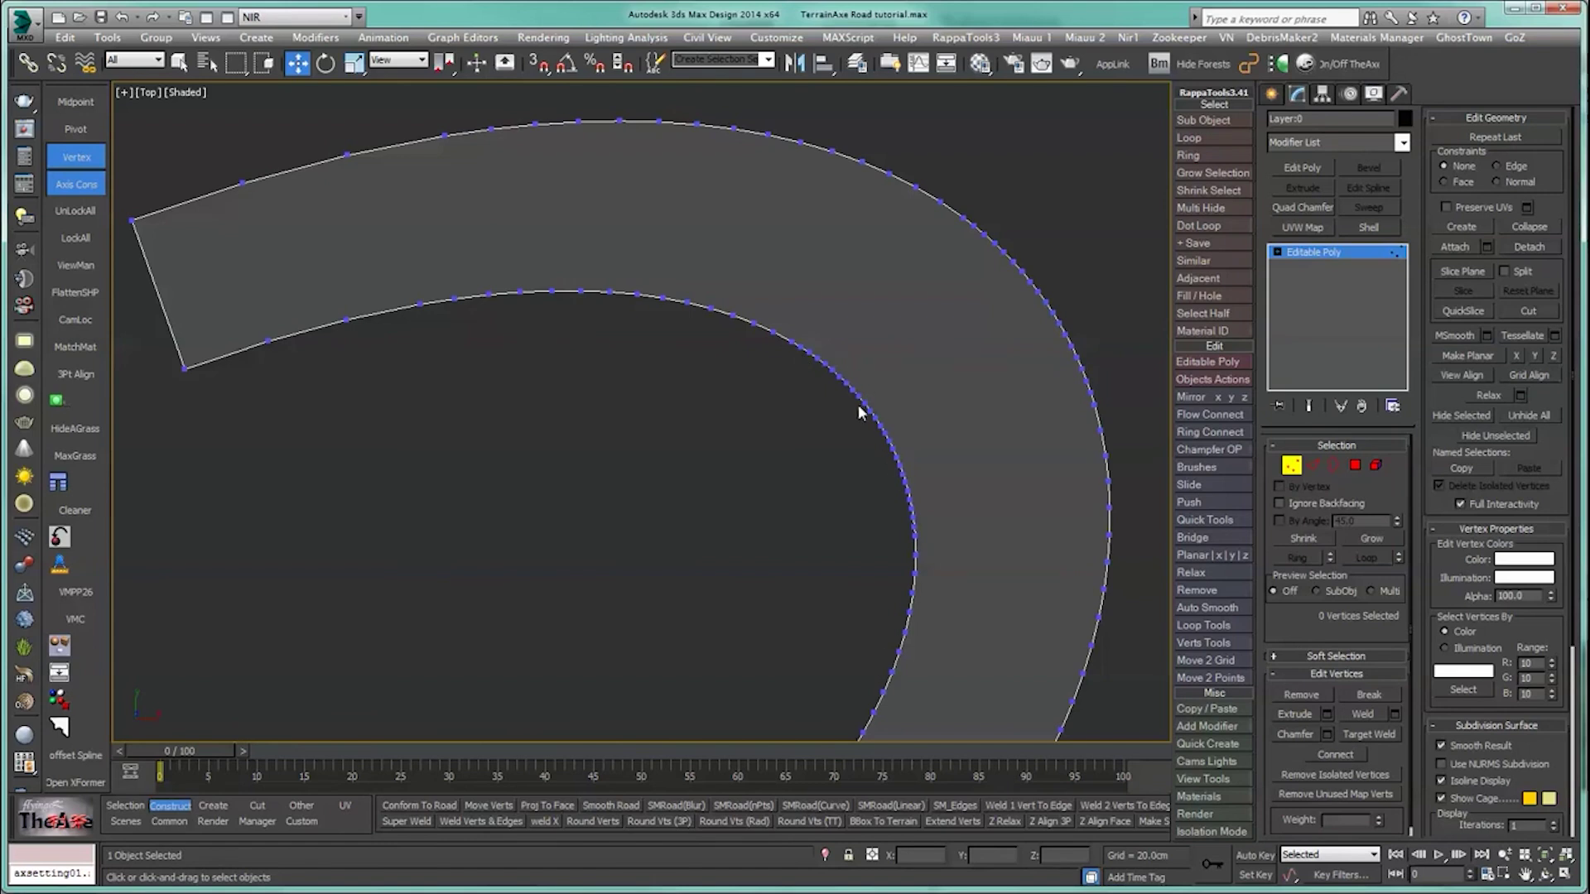
{"action": "scroll", "coordinate": [860, 411], "scroll_direction": "up", "scroll_amount": 2}
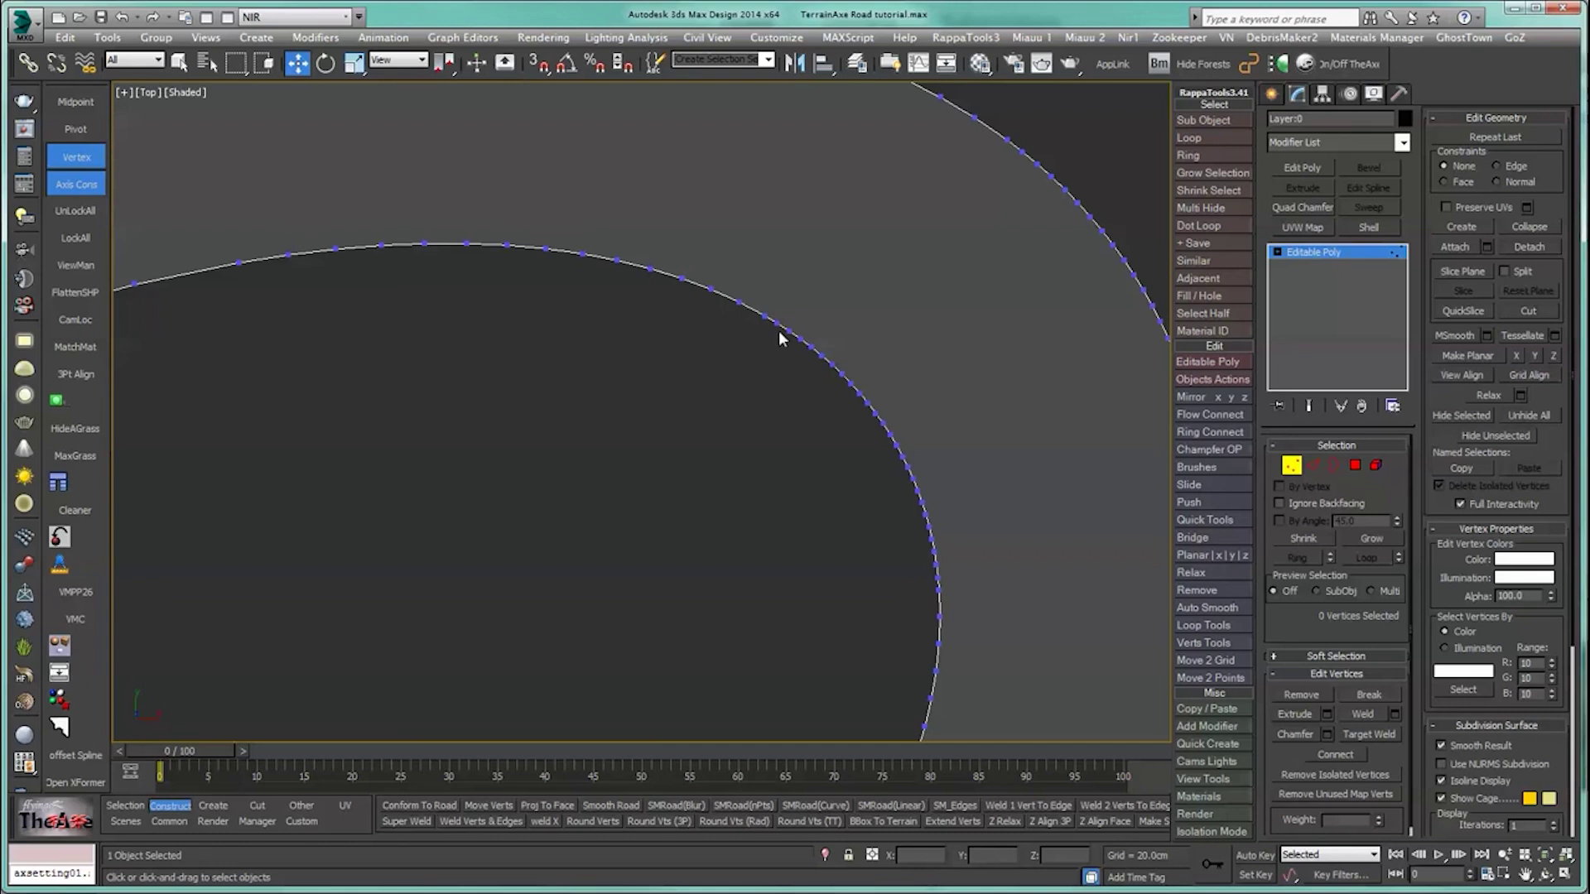
Step: Select the densely spaced vertices on the inner edge of the large bend and test their arc with Segs Vs. Arc
{"action": "left_click_drag", "start_coordinate": [779, 328], "coordinate": [987, 633]}
{"action": "middle_click_drag", "start_coordinate": [818, 463], "coordinate": [356, 461]}
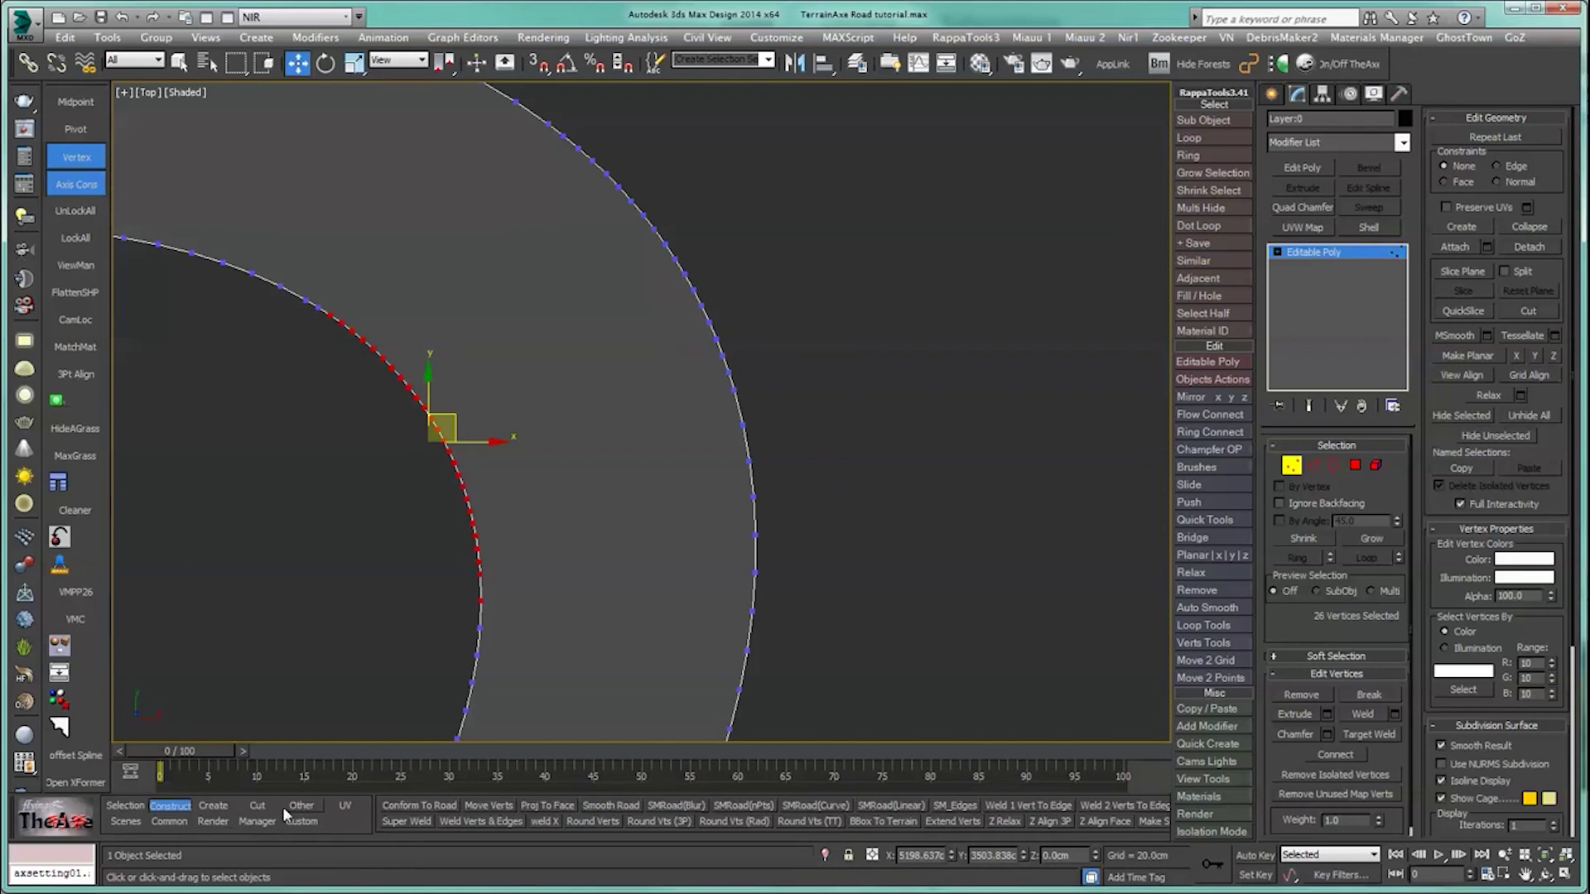
{"action": "left_click", "coordinate": [255, 821]}
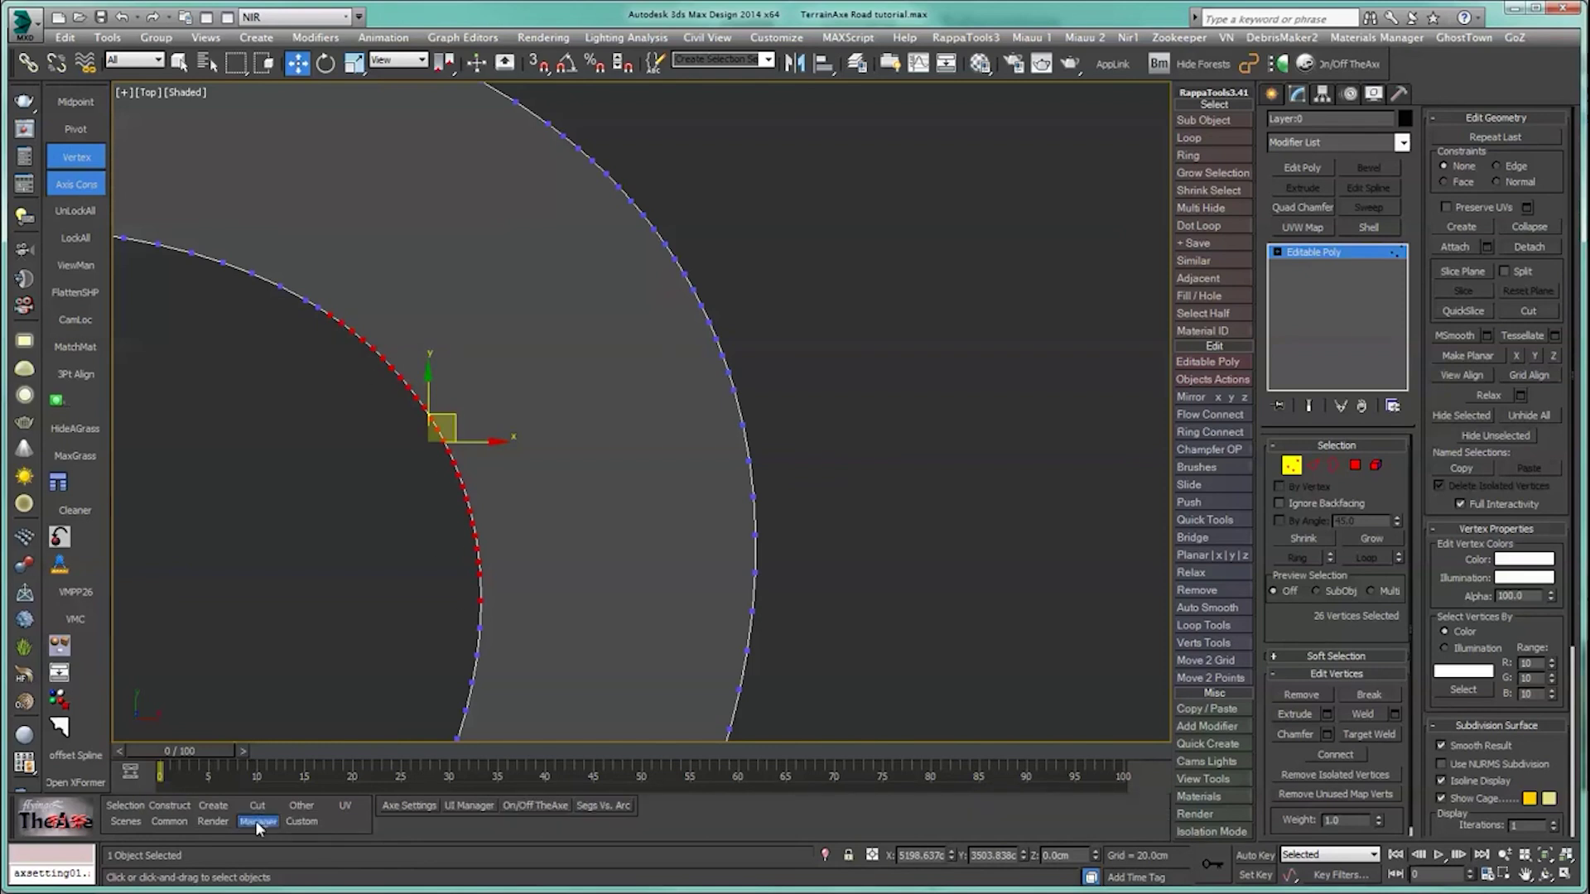
{"action": "left_click", "coordinate": [592, 808]}
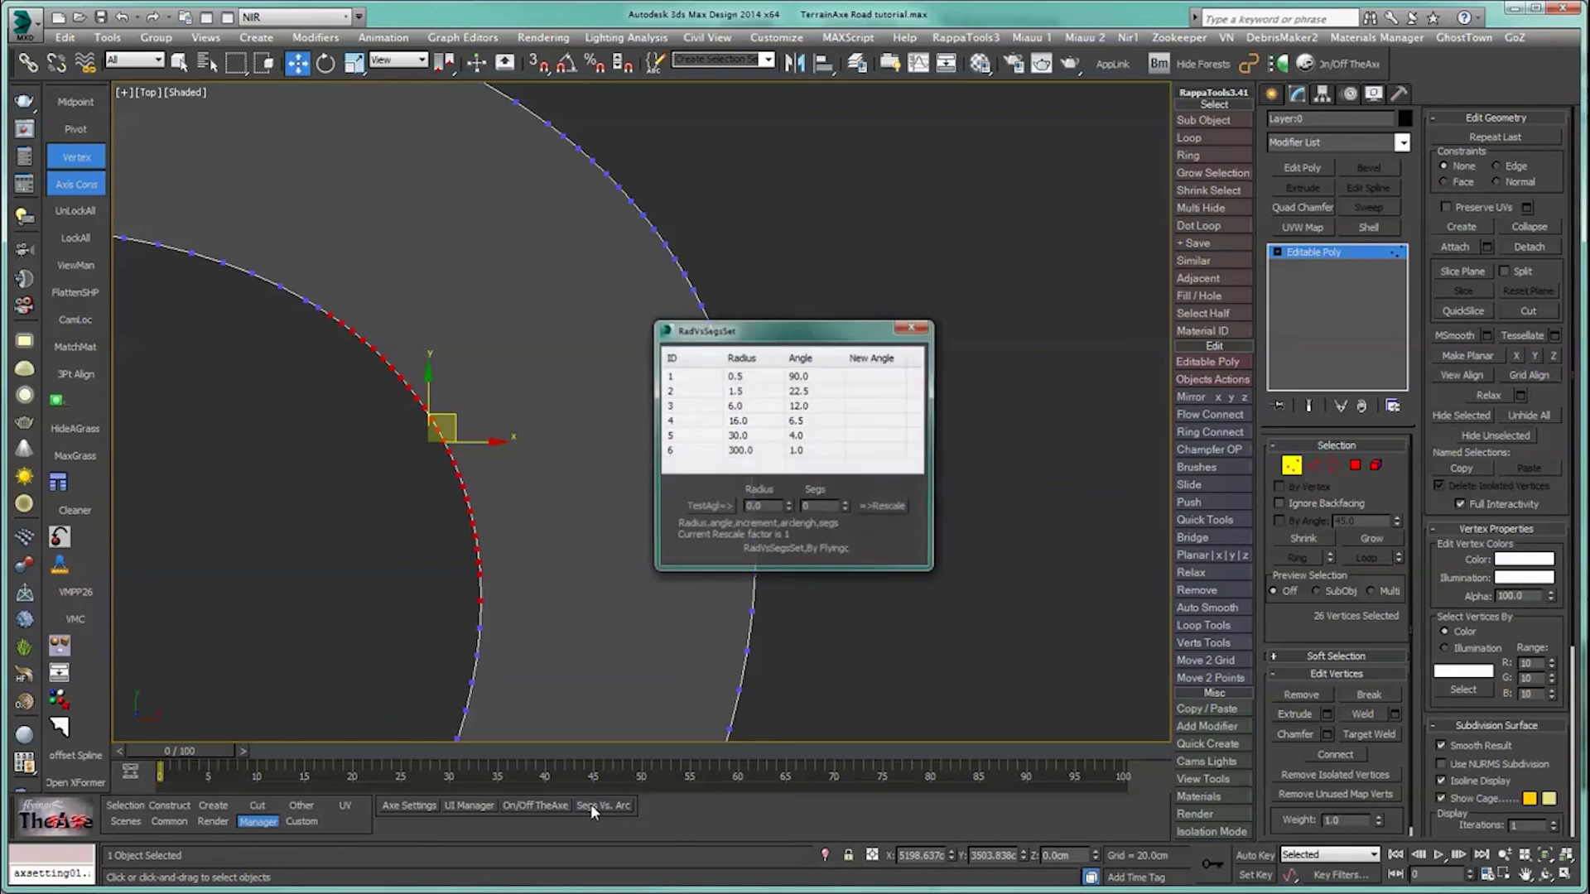
{"action": "left_click_drag", "start_coordinate": [780, 326], "coordinate": [985, 138]}
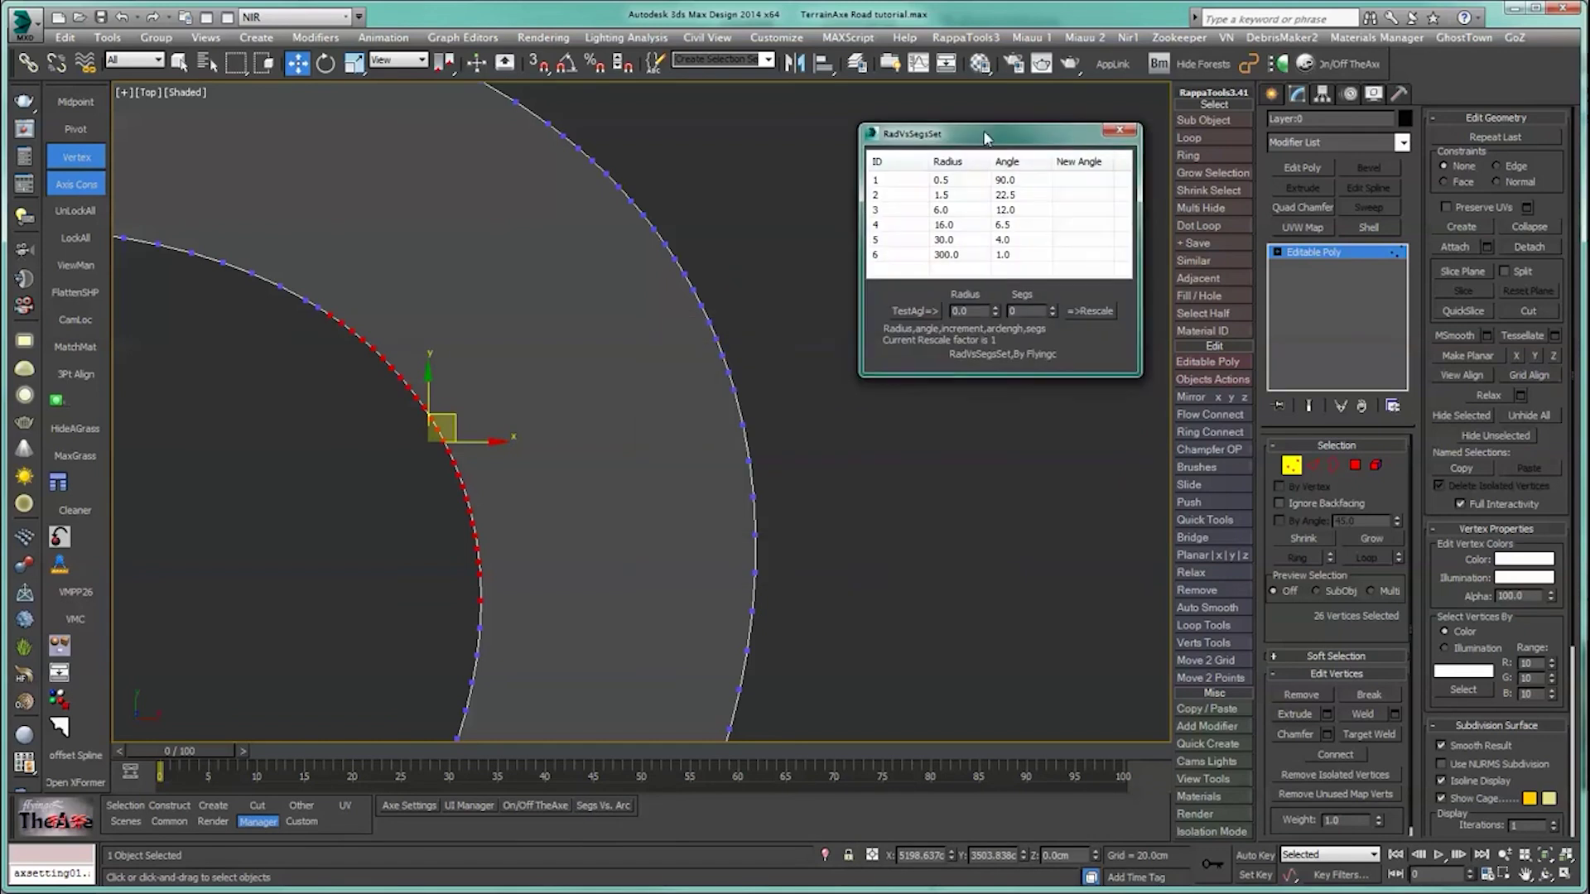
{"action": "left_click", "coordinate": [160, 810]}
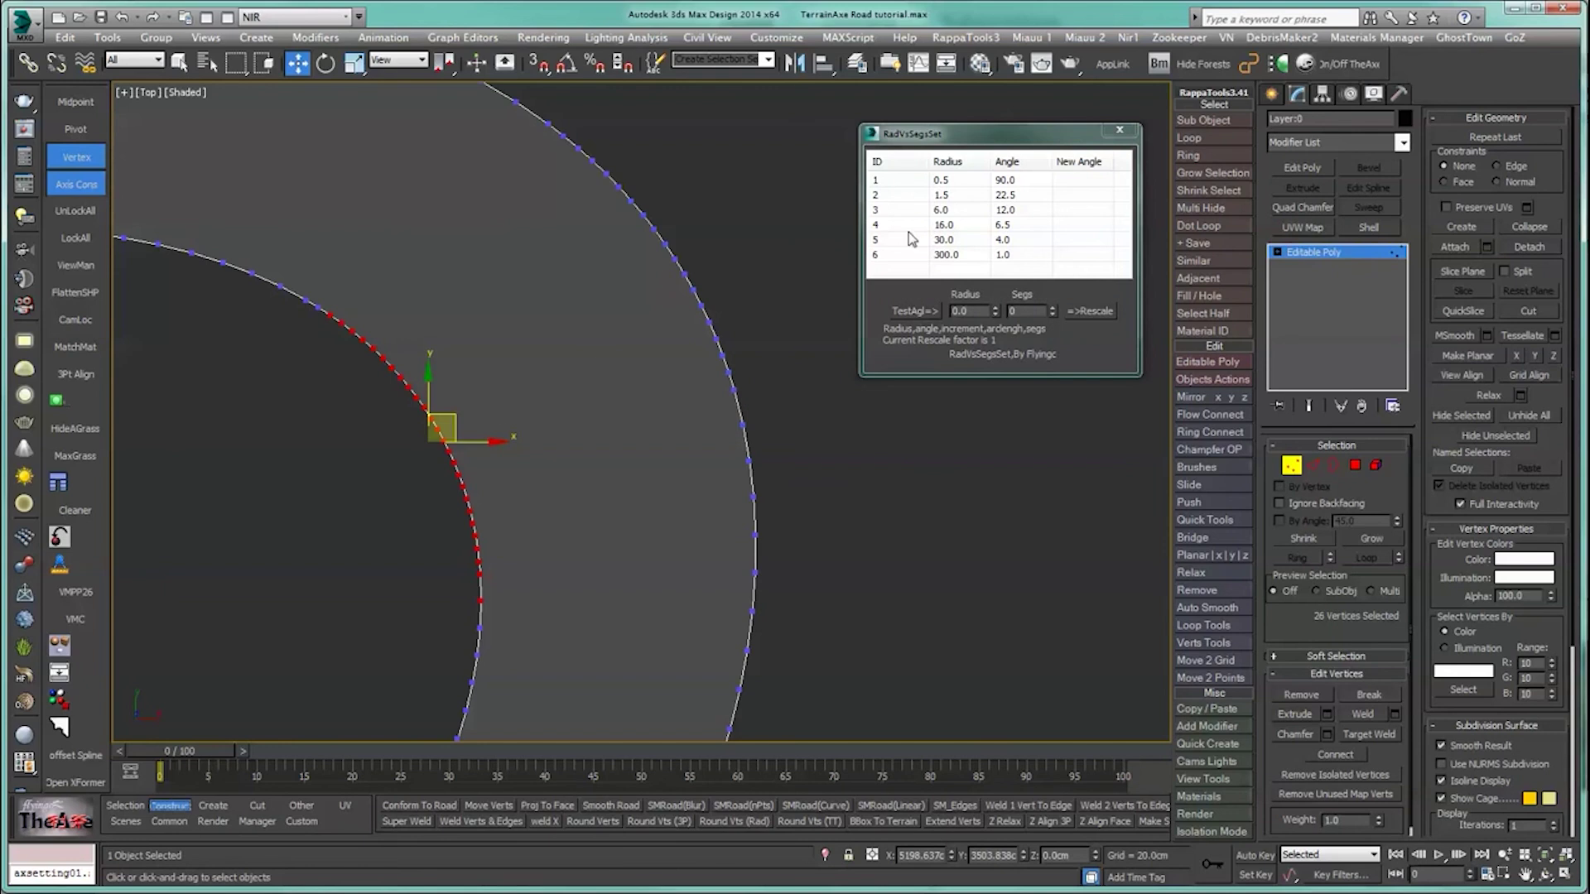
{"action": "left_click_drag", "start_coordinate": [932, 137], "coordinate": [949, 165]}
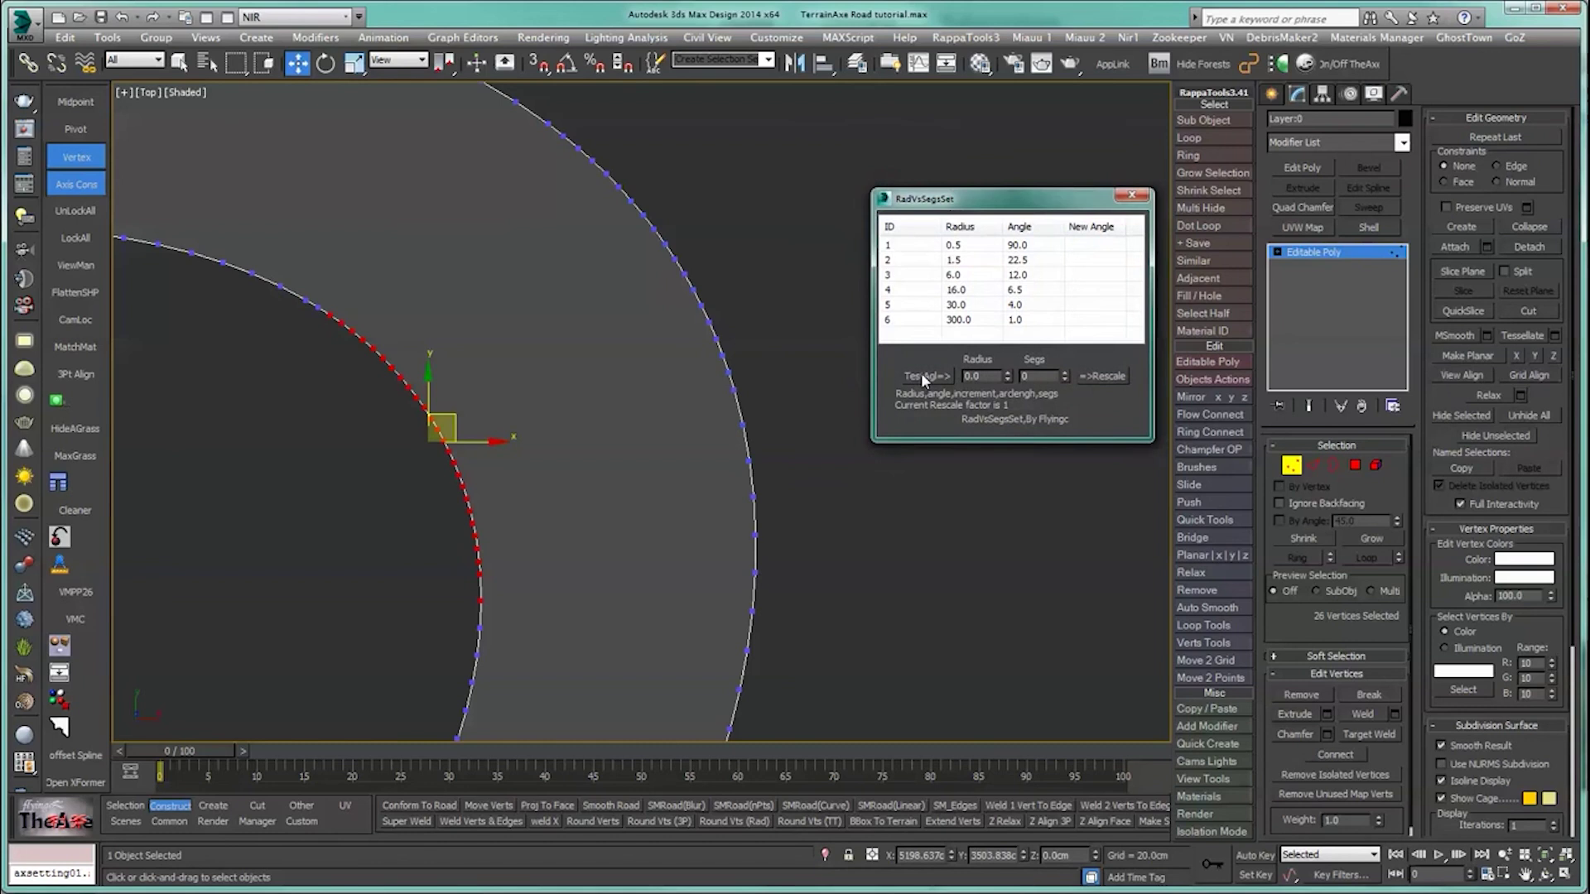
{"action": "left_click", "coordinate": [922, 376]}
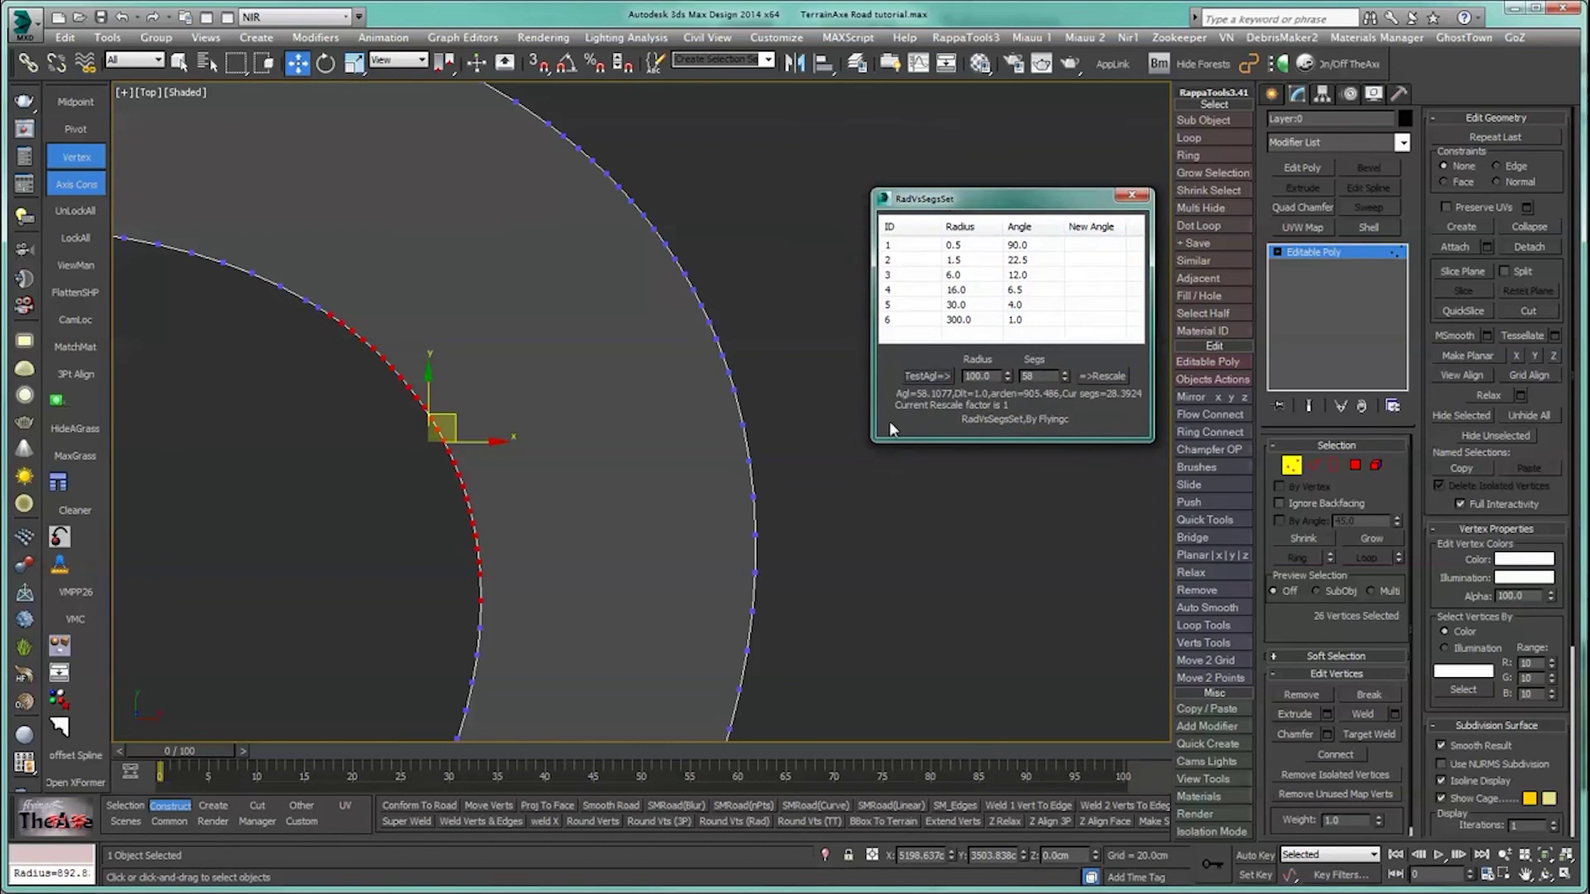
Step: Rescale the arc setting to 10 segments and rebuild the selected inner bend vertices with Round Vts (3P)
{"action": "middle_click_drag", "start_coordinate": [525, 516], "coordinate": [683, 553]}
{"action": "scroll", "coordinate": [657, 486], "scroll_direction": "up", "scroll_amount": 3}
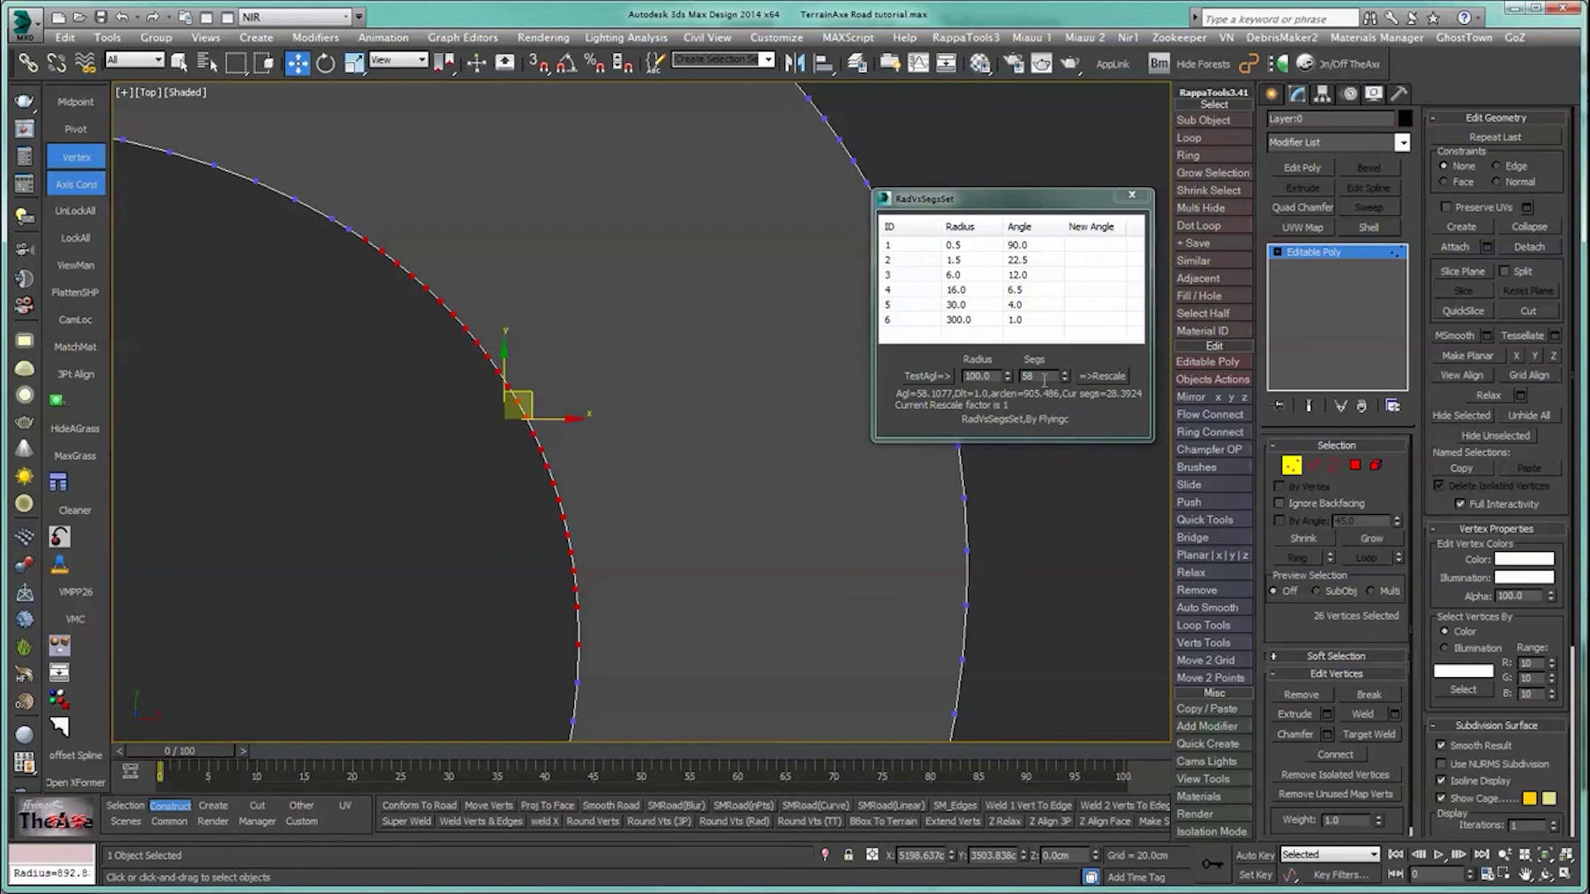
{"action": "left_click_drag", "start_coordinate": [1044, 379], "coordinate": [952, 427]}
{"action": "type", "text": "10"}
{"action": "key", "text": "Return"}
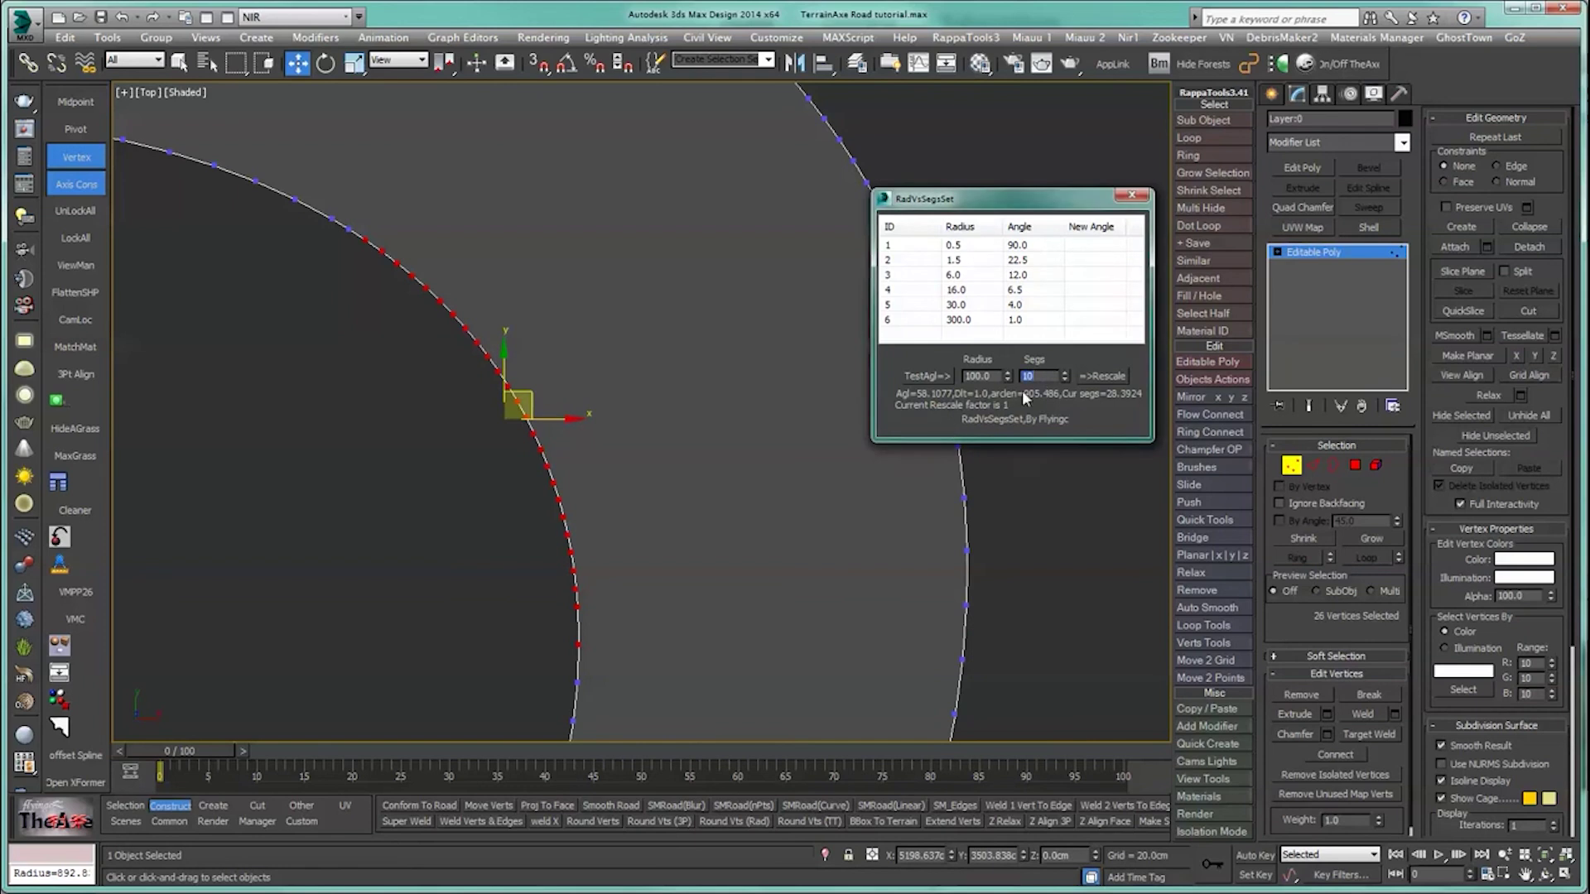
{"action": "left_click", "coordinate": [1103, 377]}
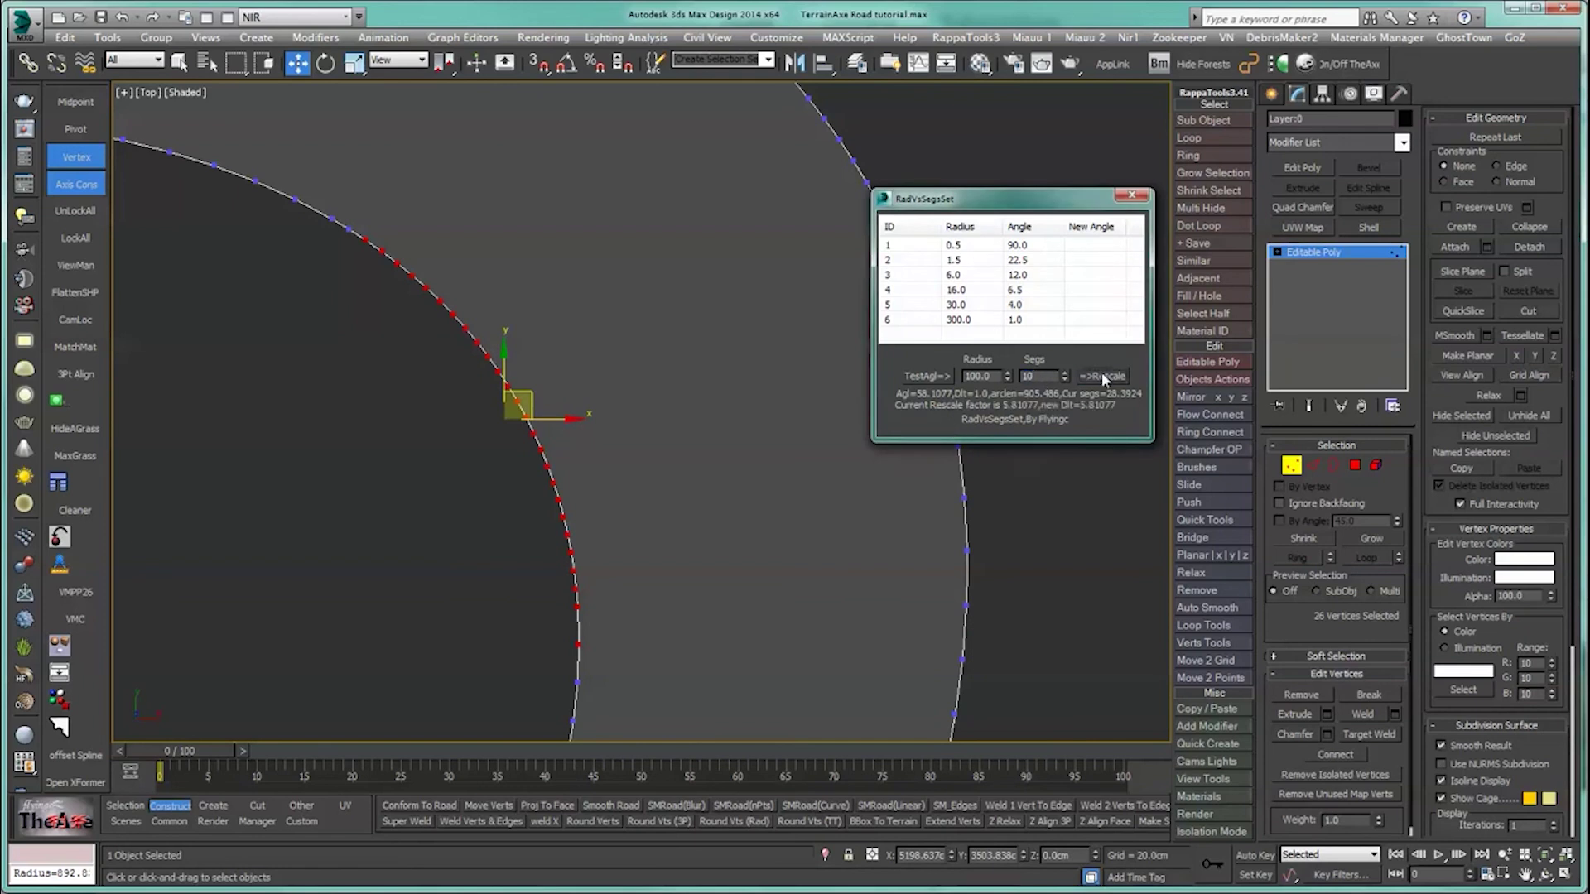
{"action": "left_click", "coordinate": [662, 817]}
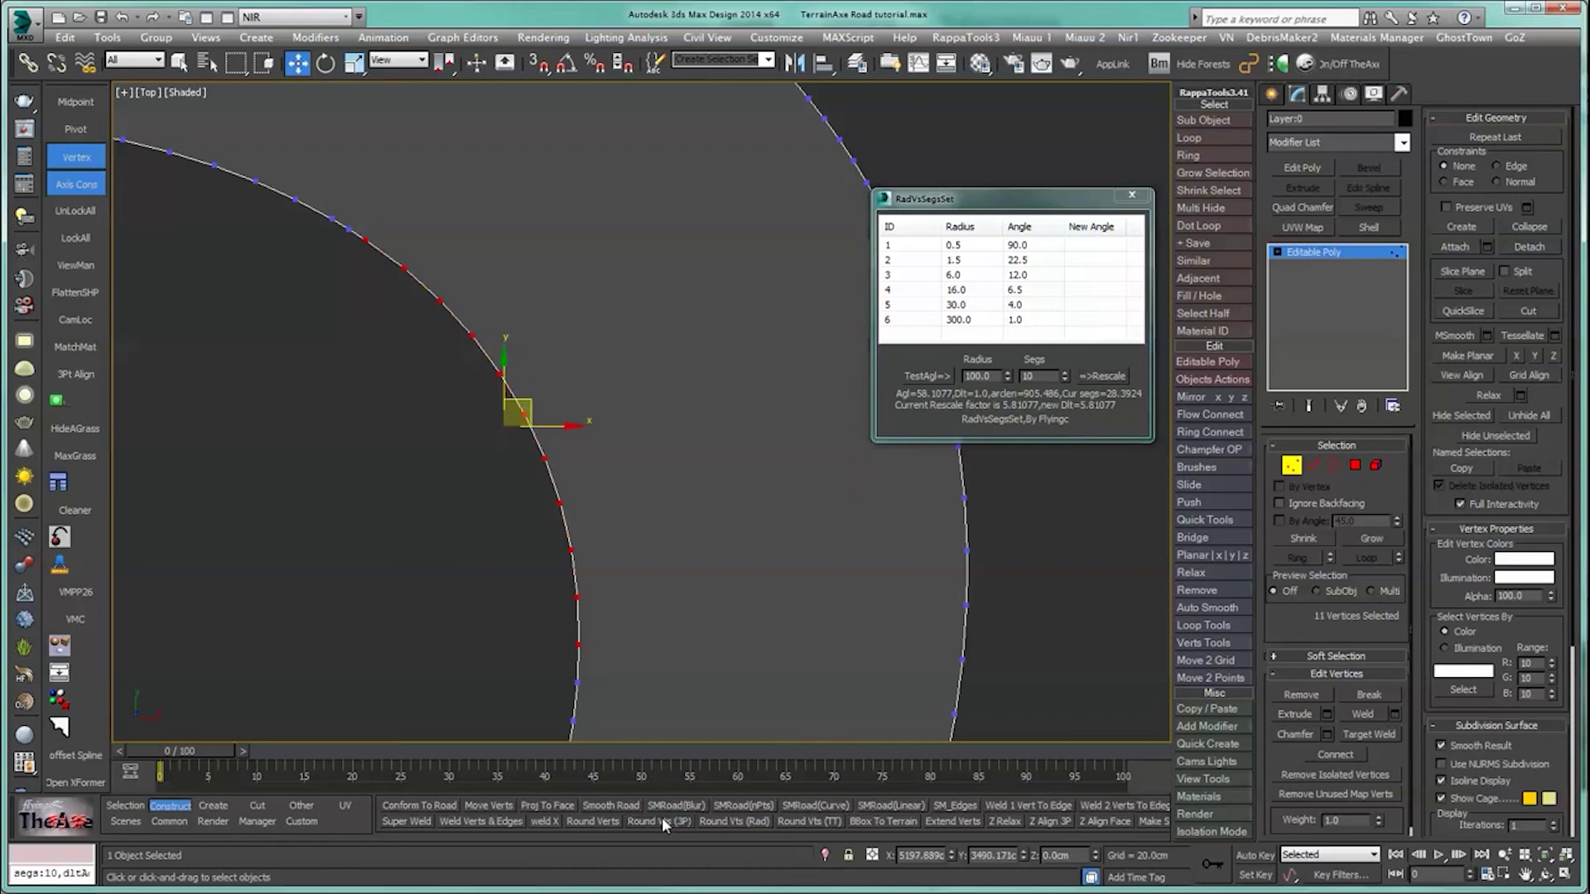
Step: Rescale the arc setting to 5 segments and rebuild the selected inner bend vertices with Round Vts (3P)
{"action": "double_click", "coordinate": [1035, 377]}
{"action": "type", "text": "5"}
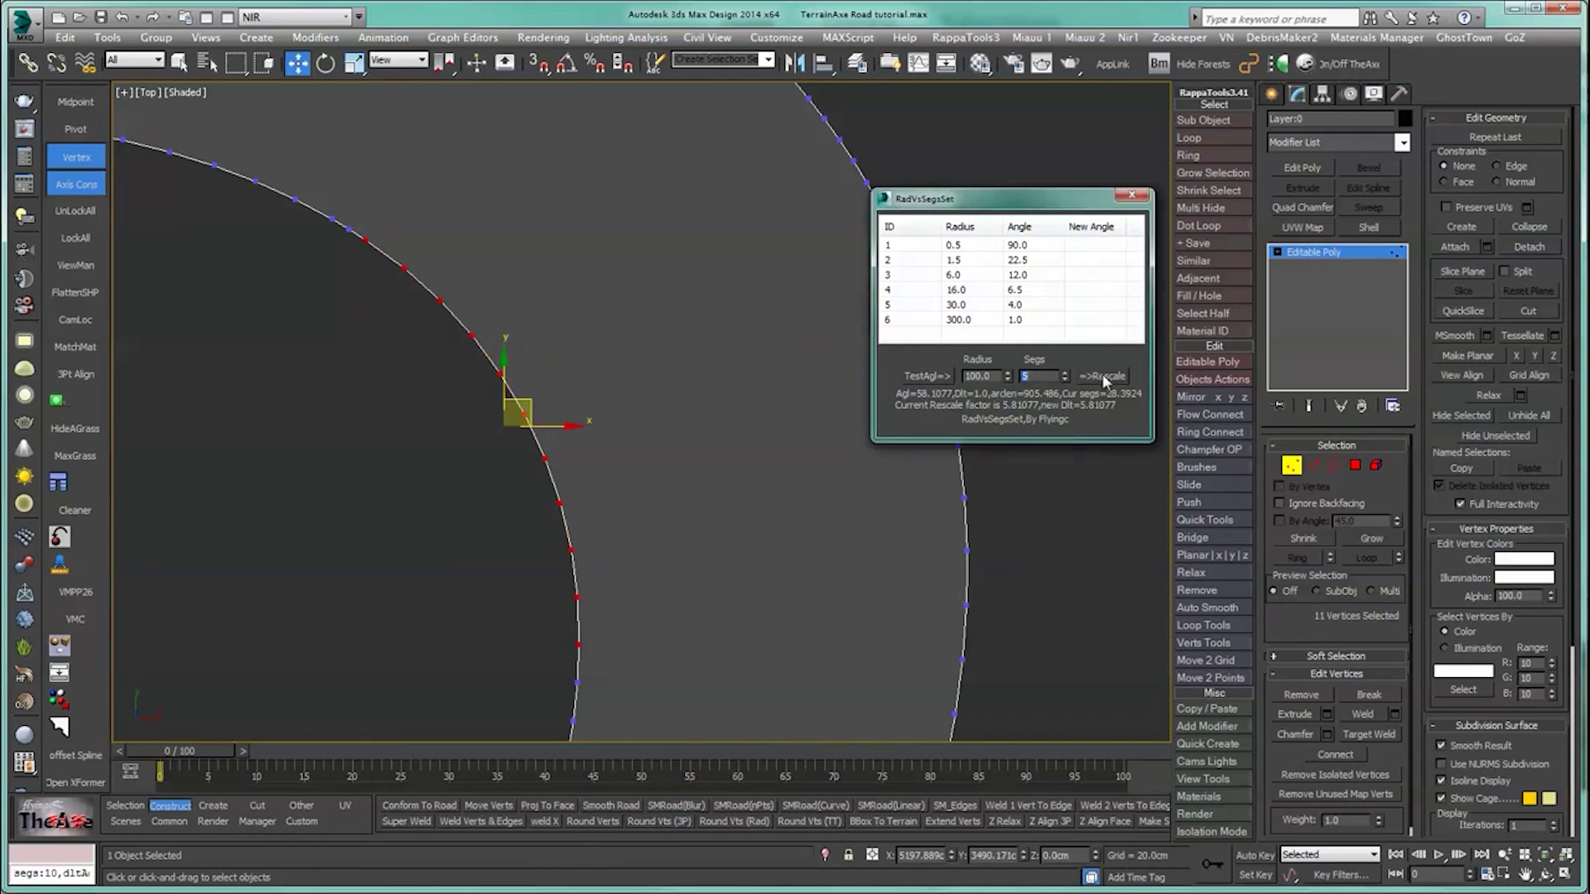
{"action": "left_click", "coordinate": [1105, 379]}
{"action": "left_click", "coordinate": [660, 821]}
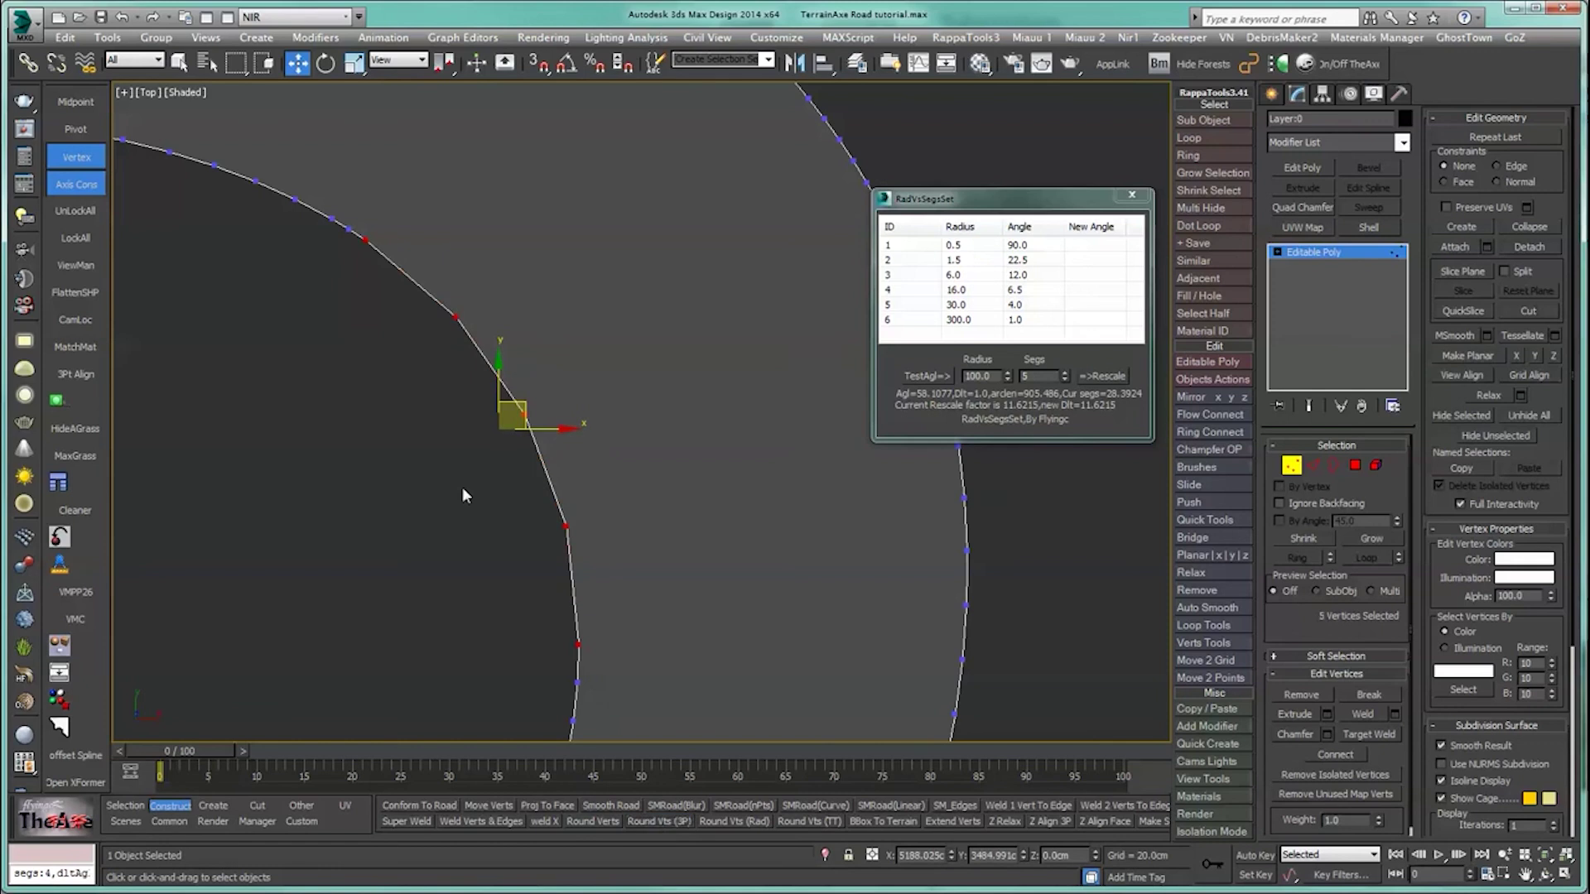
Step: Select the inner edge vertices between the road's open end and the rebuilt arc, and test their arc
{"action": "scroll", "coordinate": [533, 569], "scroll_direction": "down", "scroll_amount": 3}
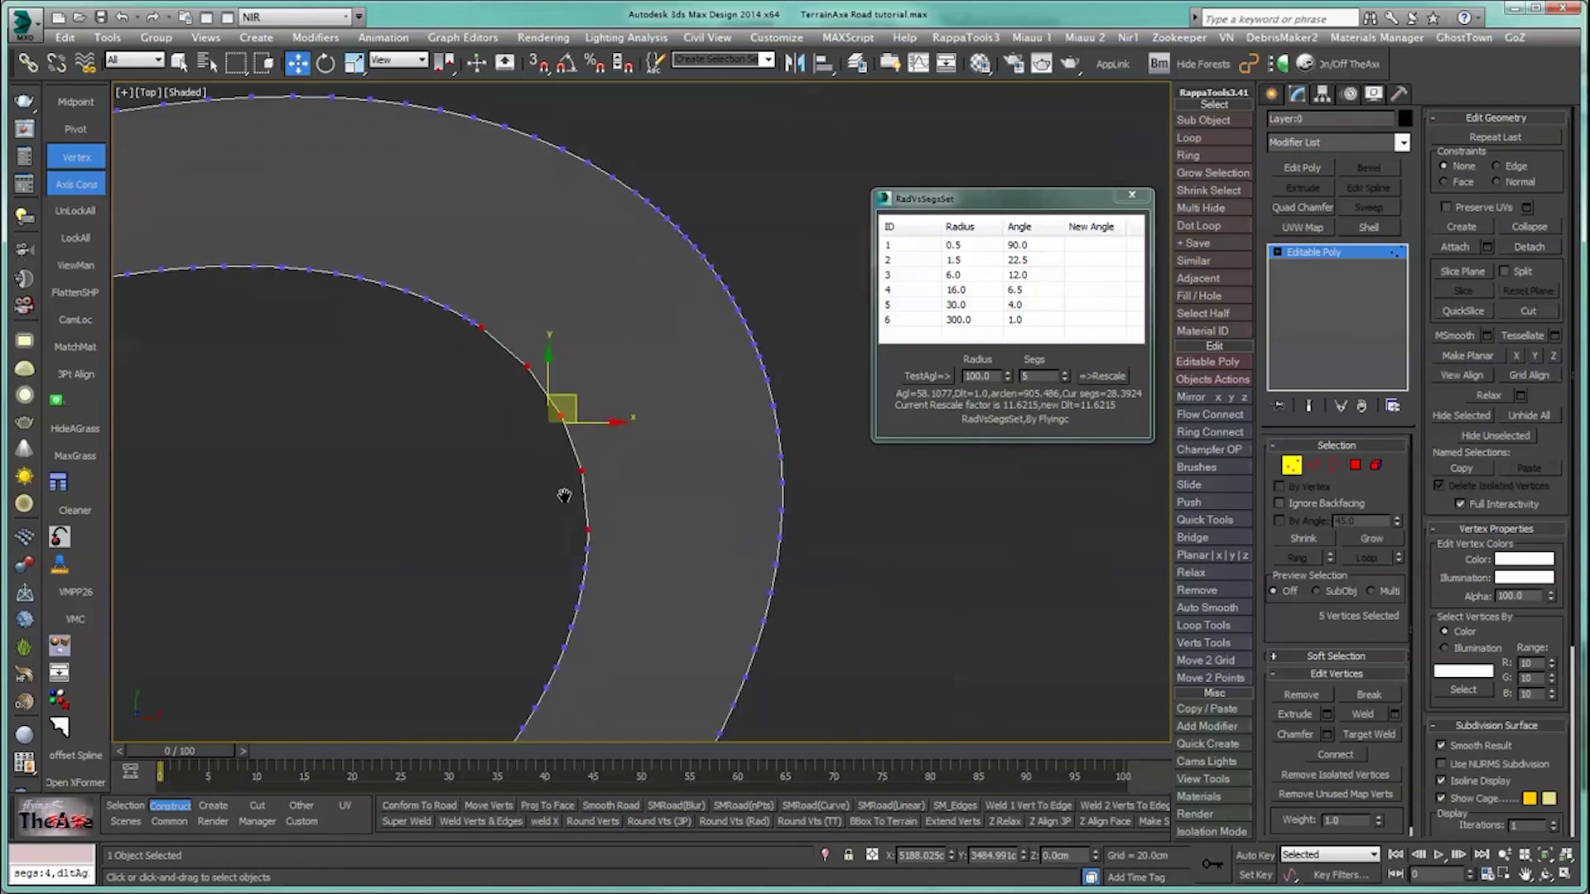
{"action": "middle_click_drag", "start_coordinate": [550, 500], "coordinate": [736, 595]}
{"action": "scroll", "coordinate": [490, 442], "scroll_direction": "up", "scroll_amount": 2}
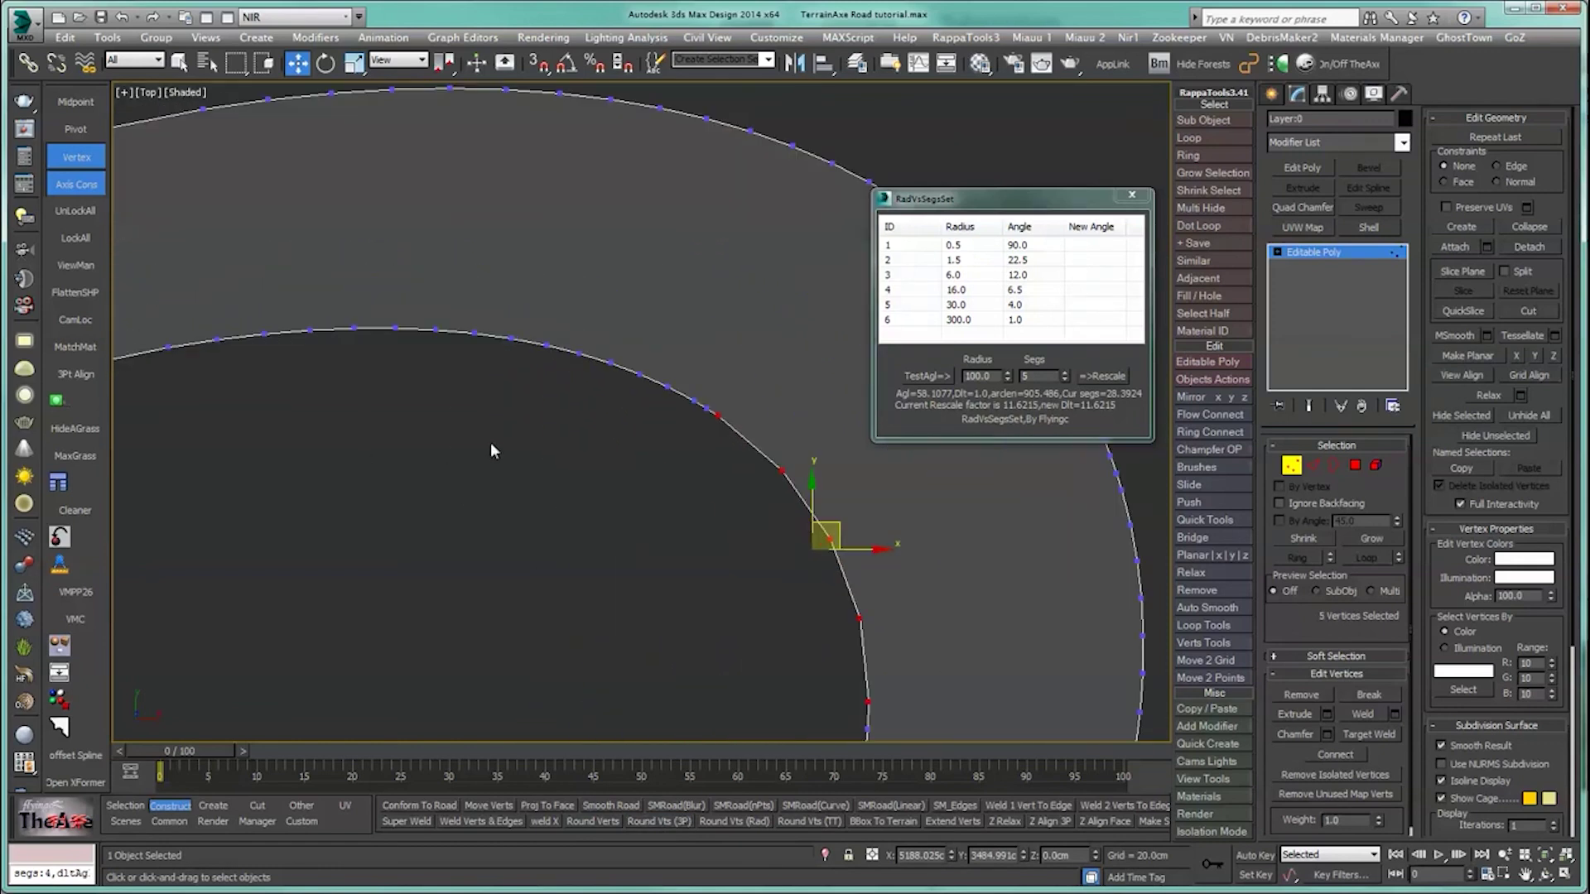
{"action": "left_click_drag", "start_coordinate": [196, 291], "coordinate": [712, 428]}
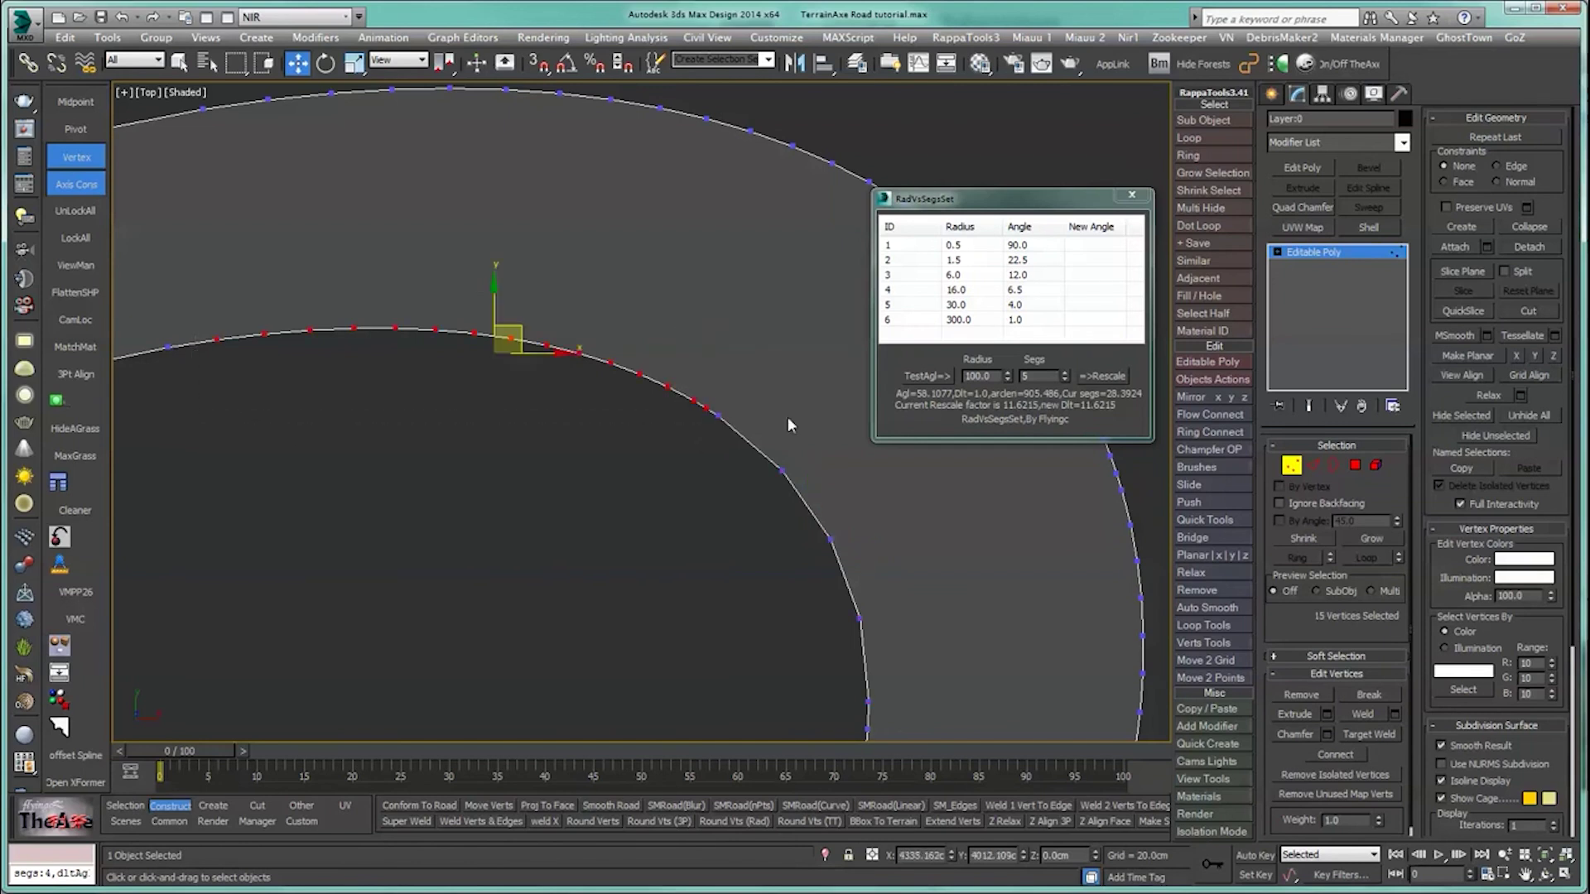
{"action": "left_click", "coordinate": [936, 380]}
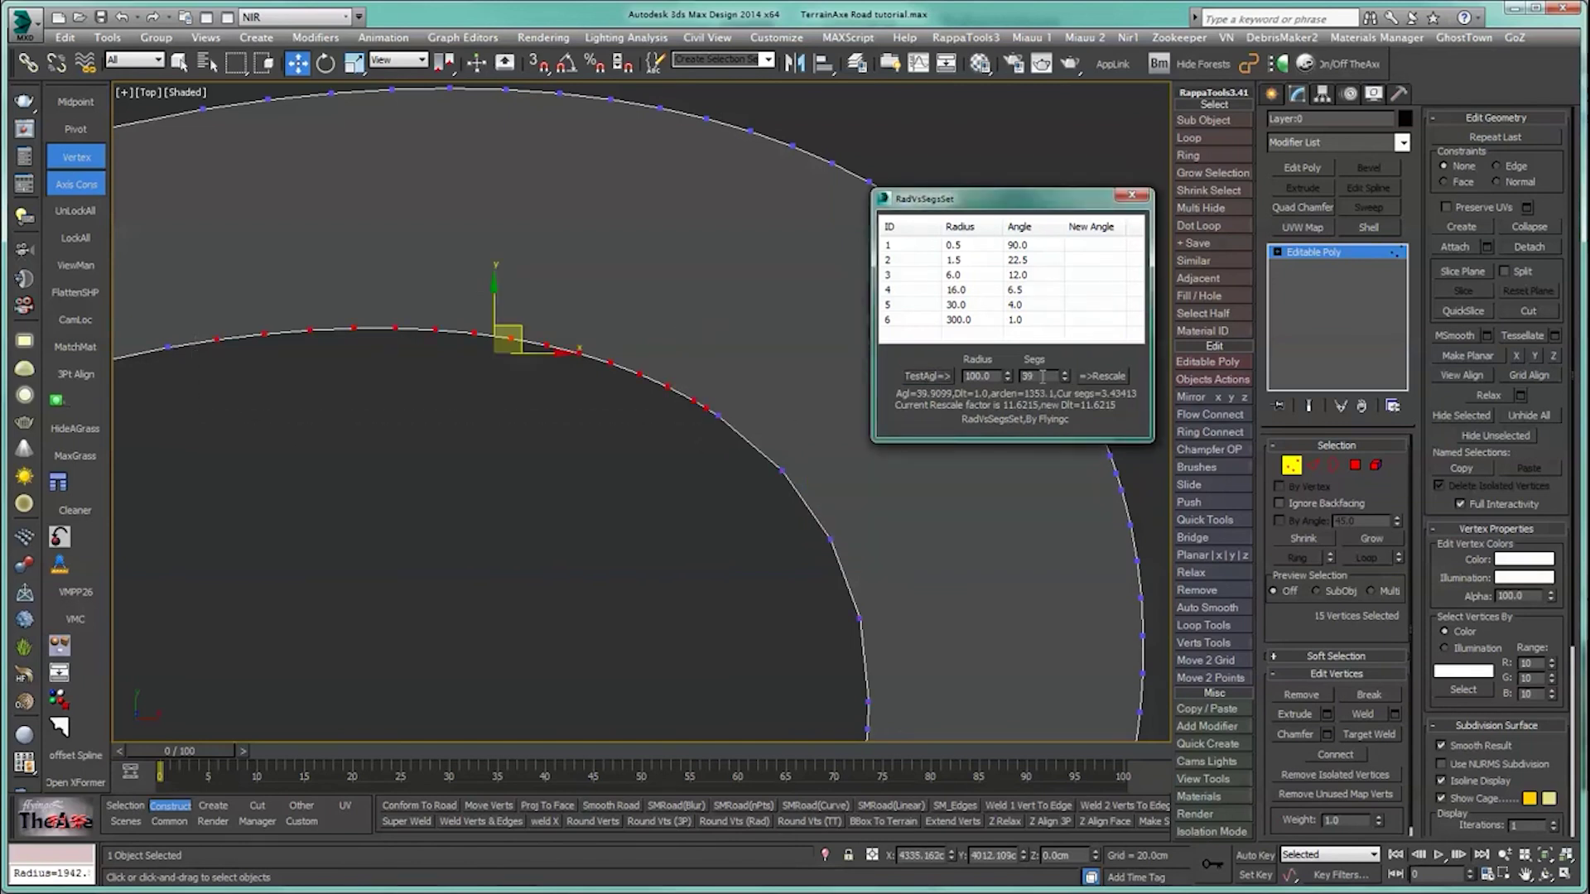
Step: Set the tested arc to 10 segments, rescale, and rebuild the selected inner edge vertices with Round Vts (3P)
{"action": "left_click_drag", "start_coordinate": [1042, 377], "coordinate": [913, 389]}
{"action": "type", "text": "10"}
{"action": "left_click", "coordinate": [1105, 377]}
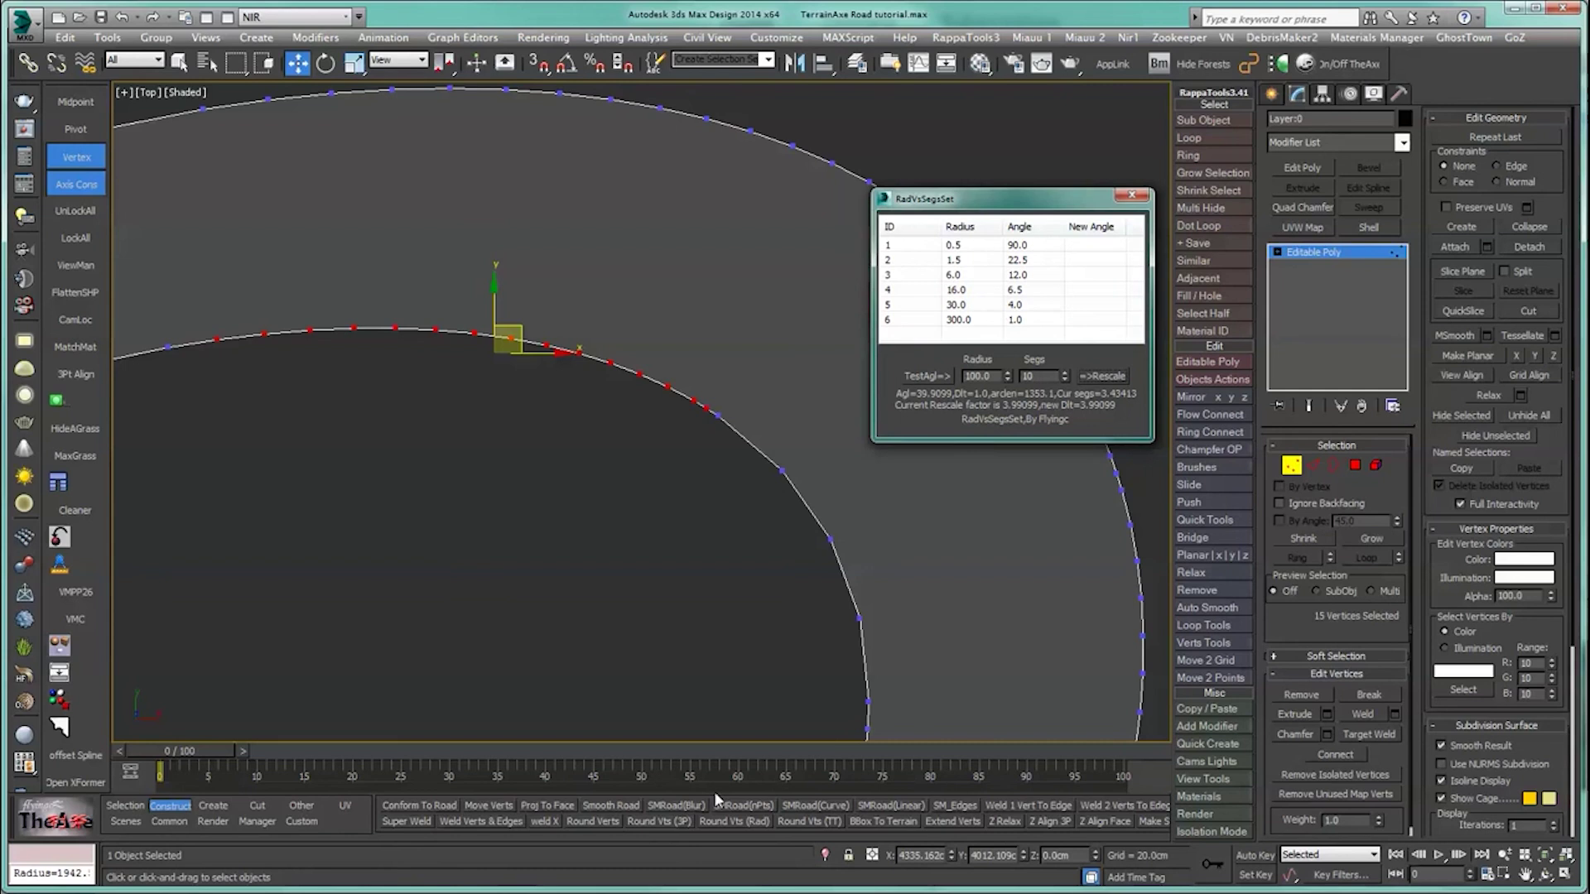
{"action": "left_click", "coordinate": [662, 819]}
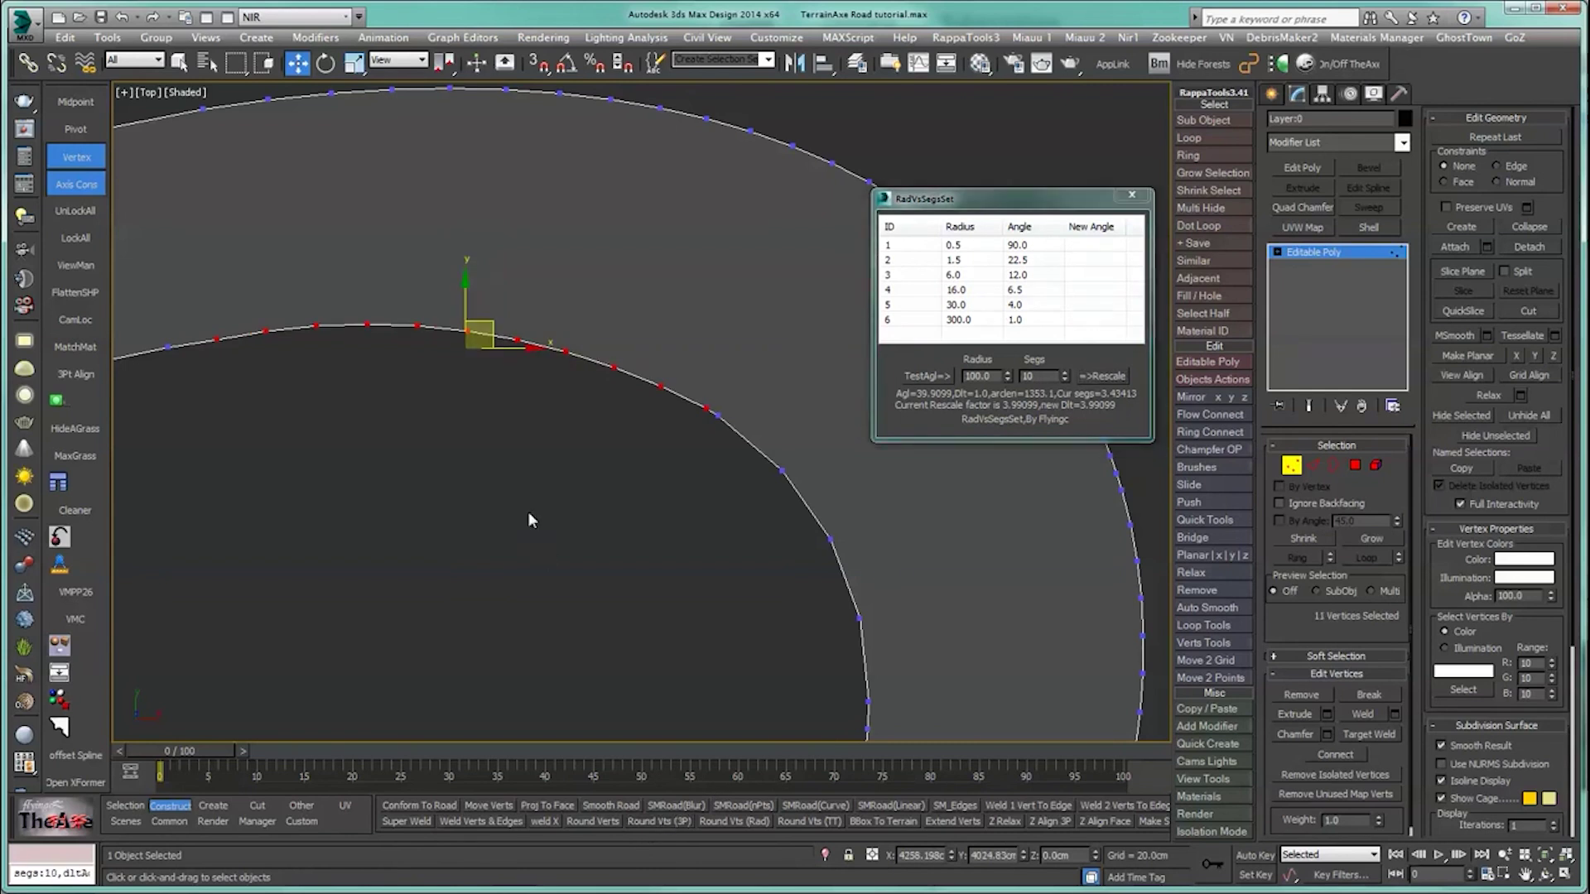
Step: Undo the last inner edge rebuild and select the inner edge vertices up to the dense cluster at the bend
{"action": "key", "text": "ctrl+z"}
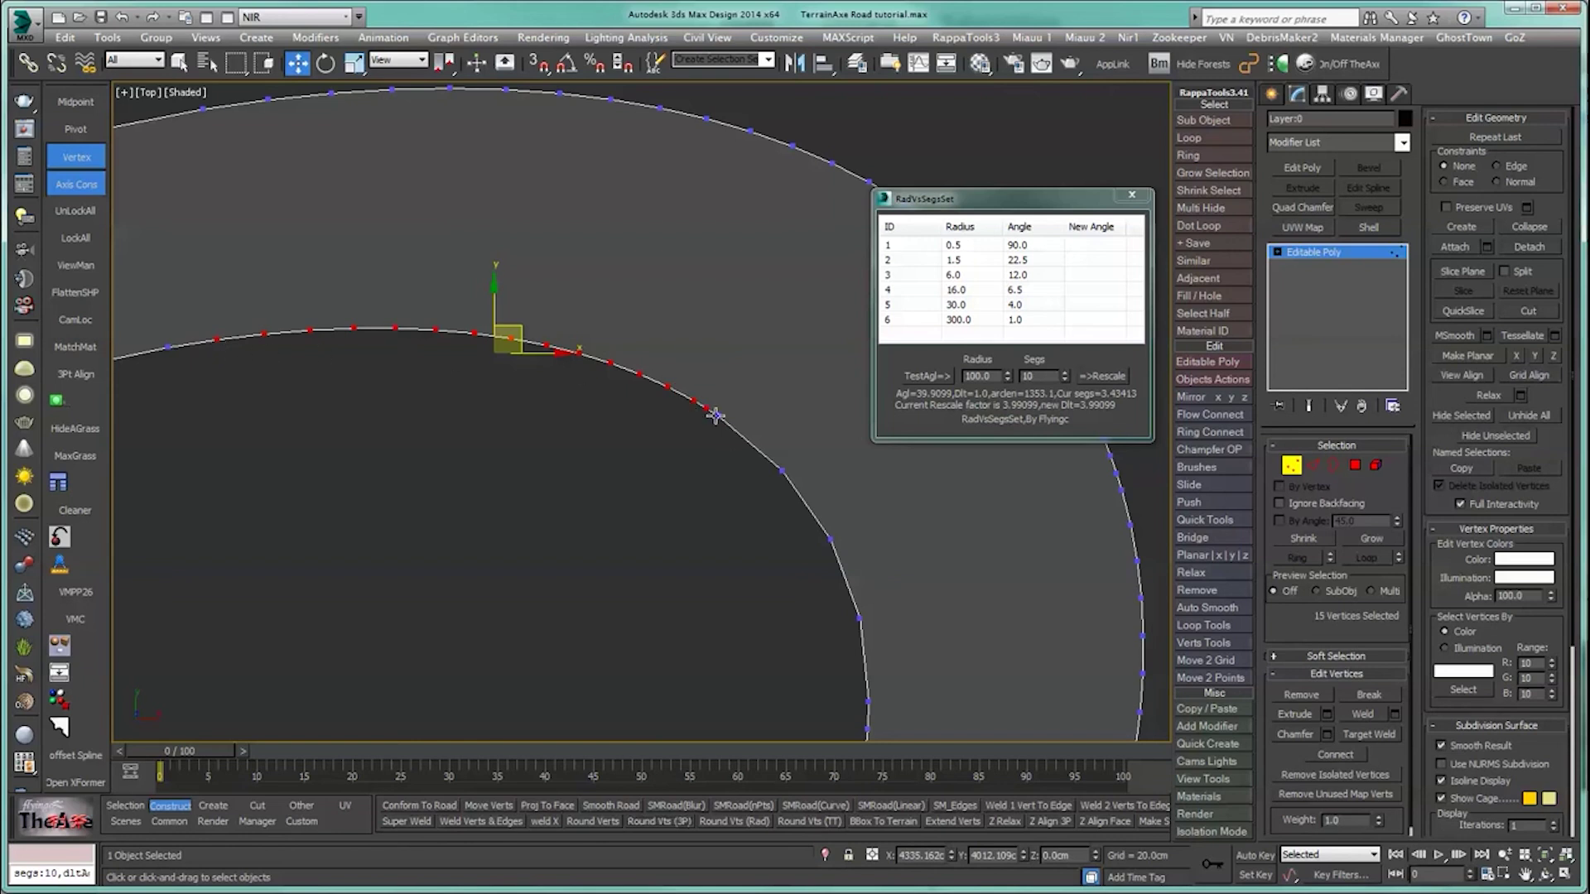
{"action": "left_click", "coordinate": [688, 425]}
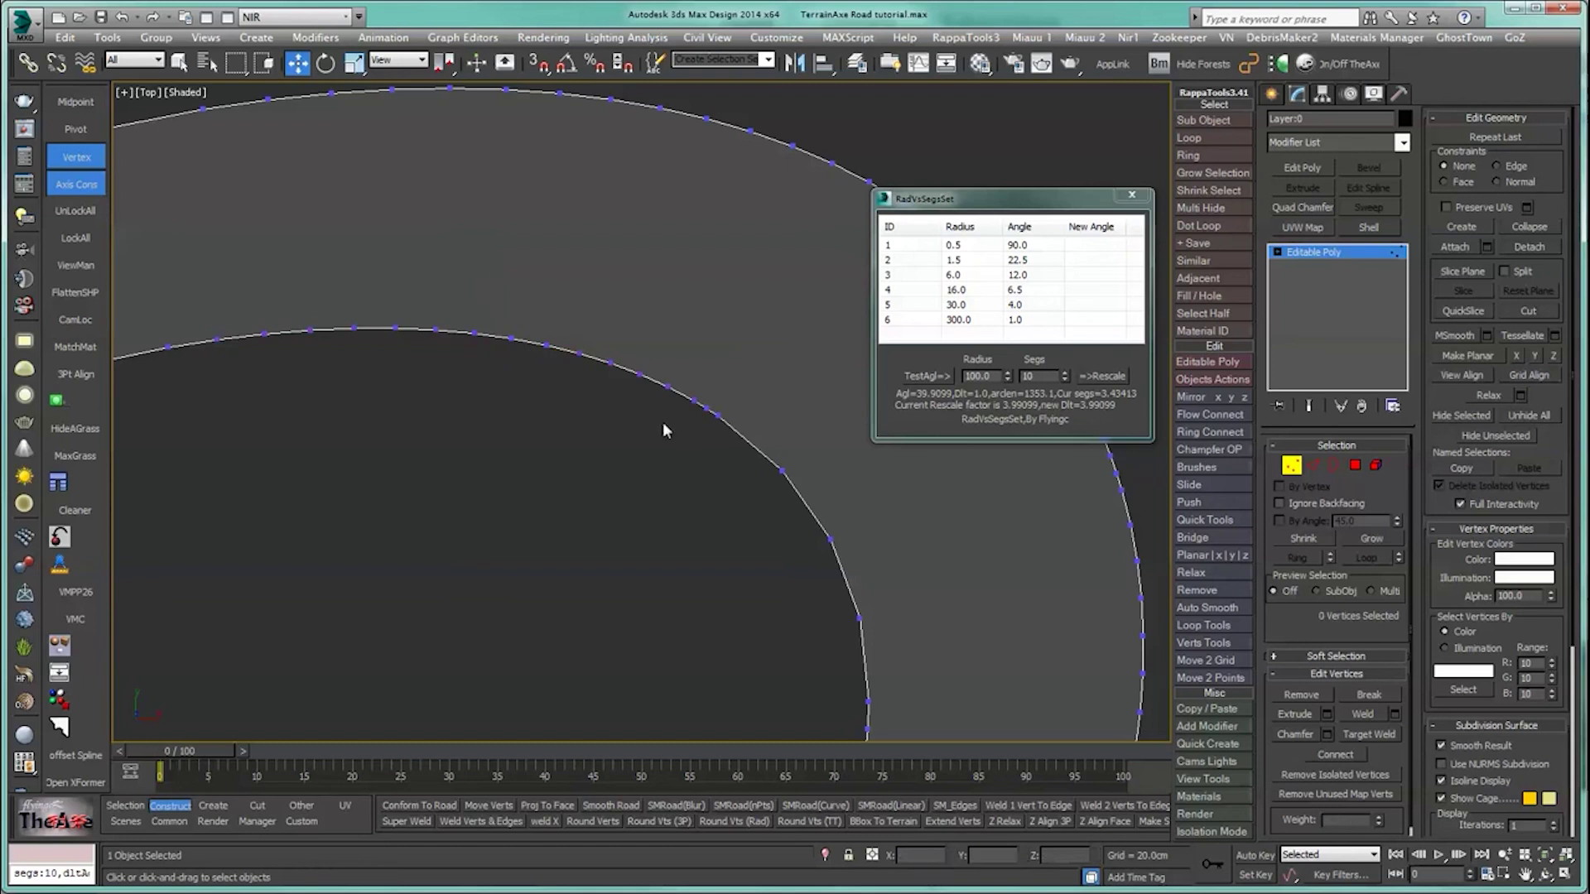
{"action": "left_click_drag", "start_coordinate": [331, 356], "coordinate": [681, 429]}
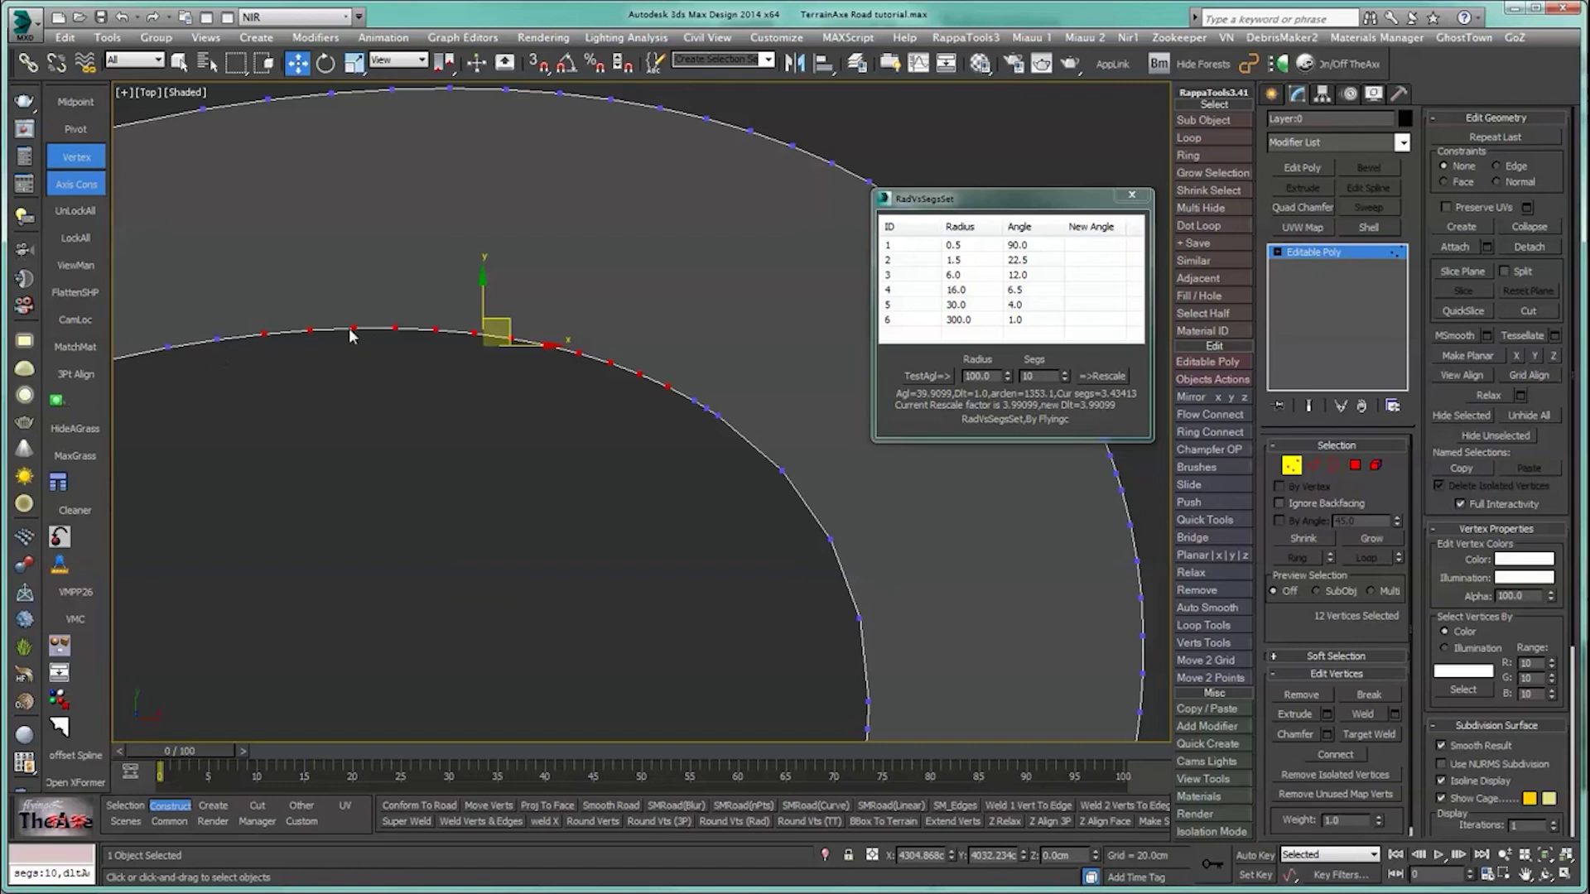
Step: Test the selected inner arc, set it to 8 segments, rescale, and rebuild it with Round Vts (3P)
{"action": "left_click", "coordinate": [939, 381]}
{"action": "double_click", "coordinate": [1033, 376]}
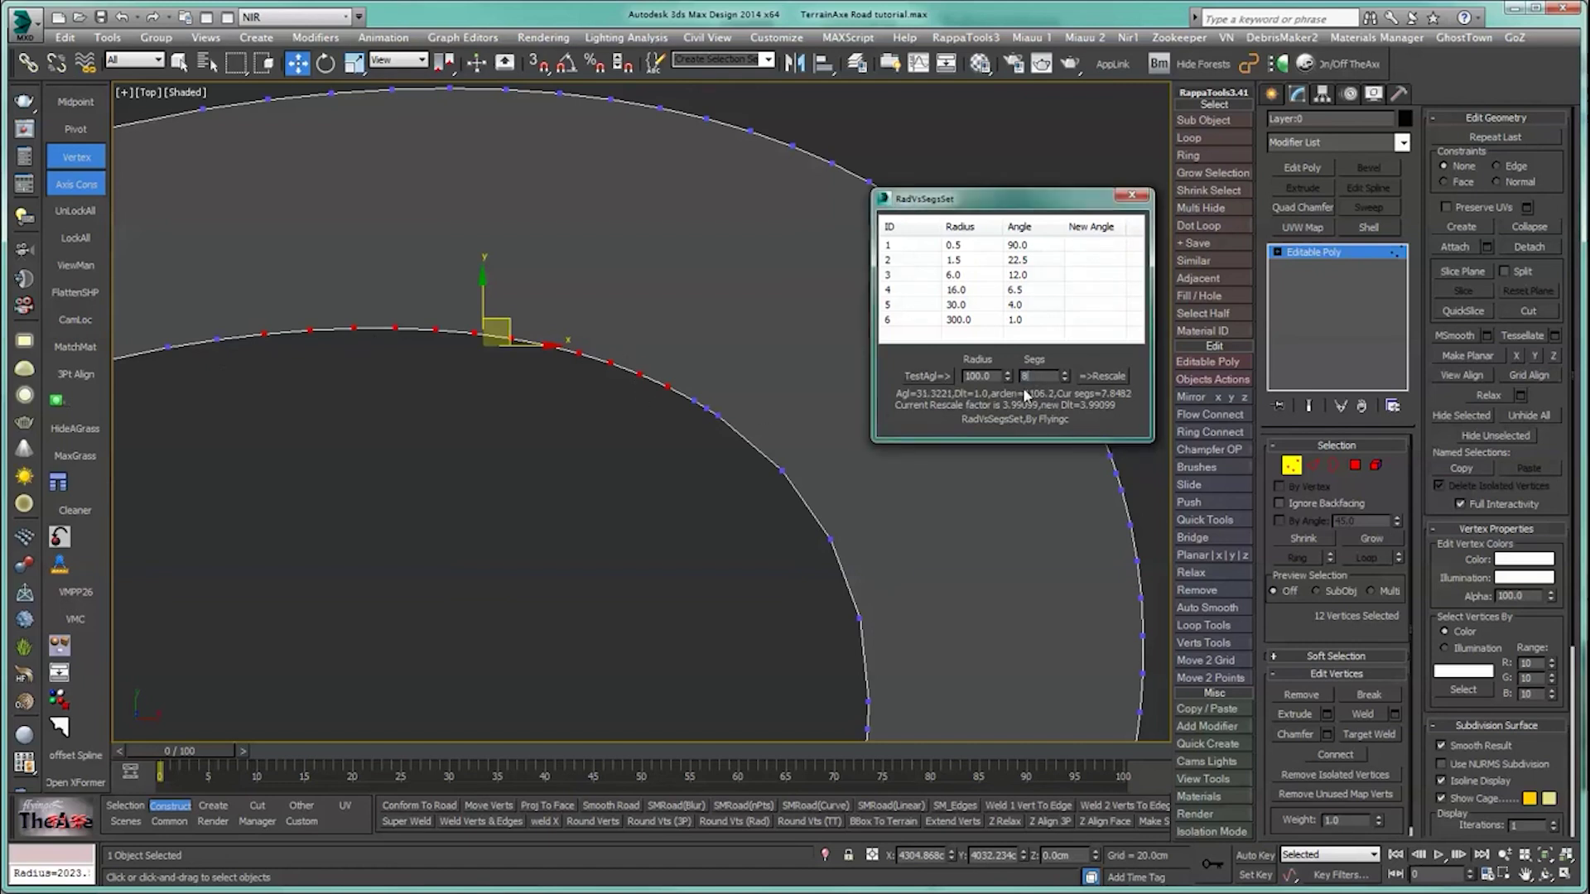
{"action": "left_click", "coordinate": [1094, 377]}
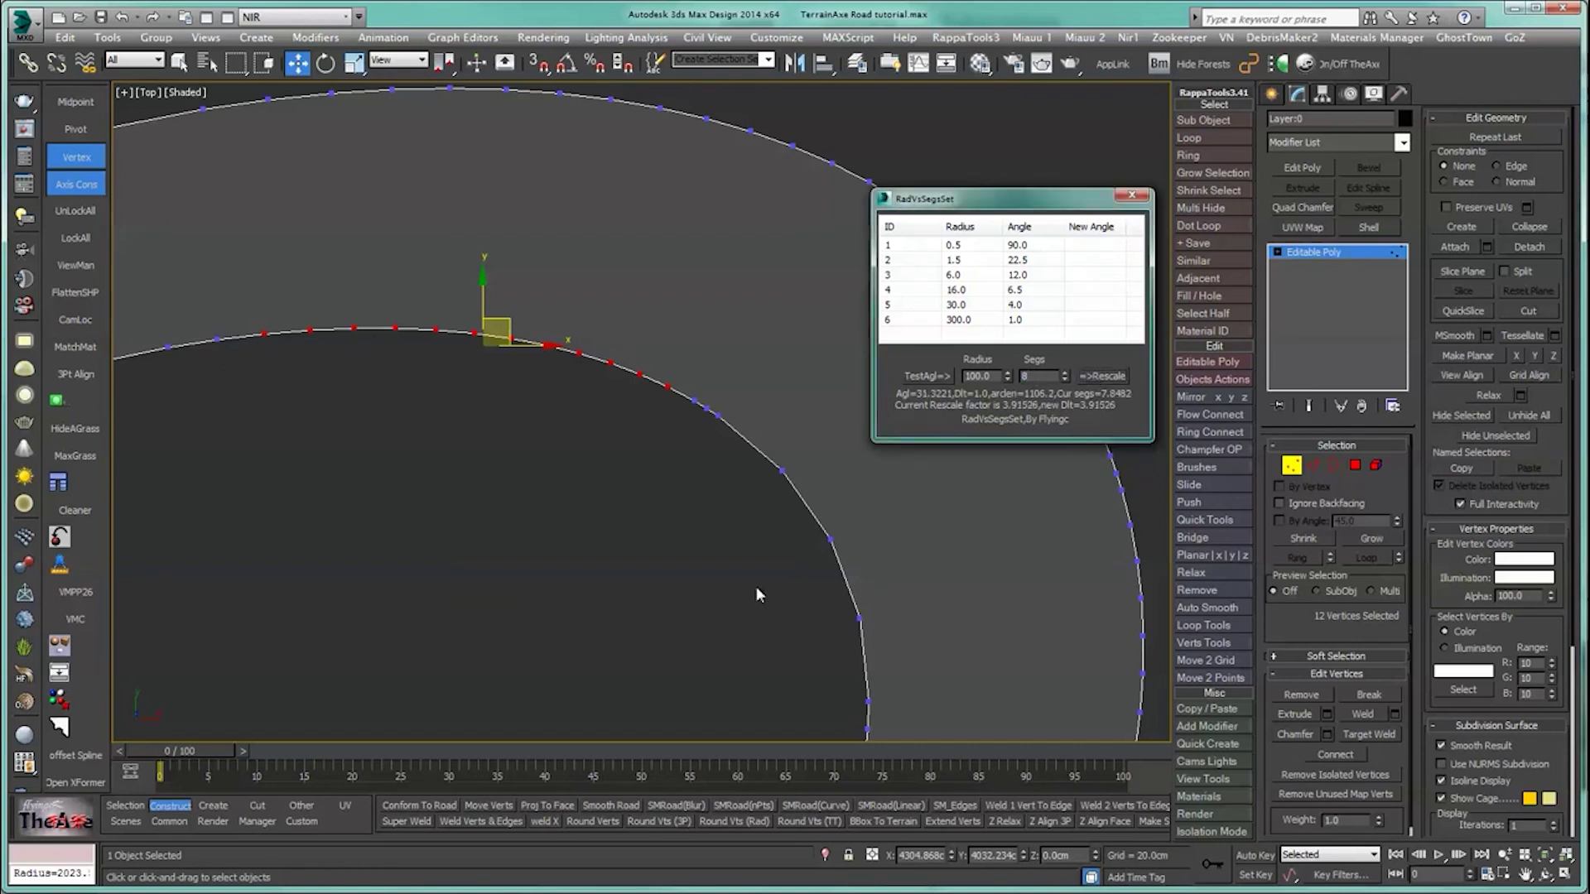
{"action": "left_click", "coordinate": [637, 820]}
Step: Select the densely spaced vertices on the outer edge of the bend and test their arc
{"action": "middle_click_drag", "start_coordinate": [641, 508], "coordinate": [708, 596]}
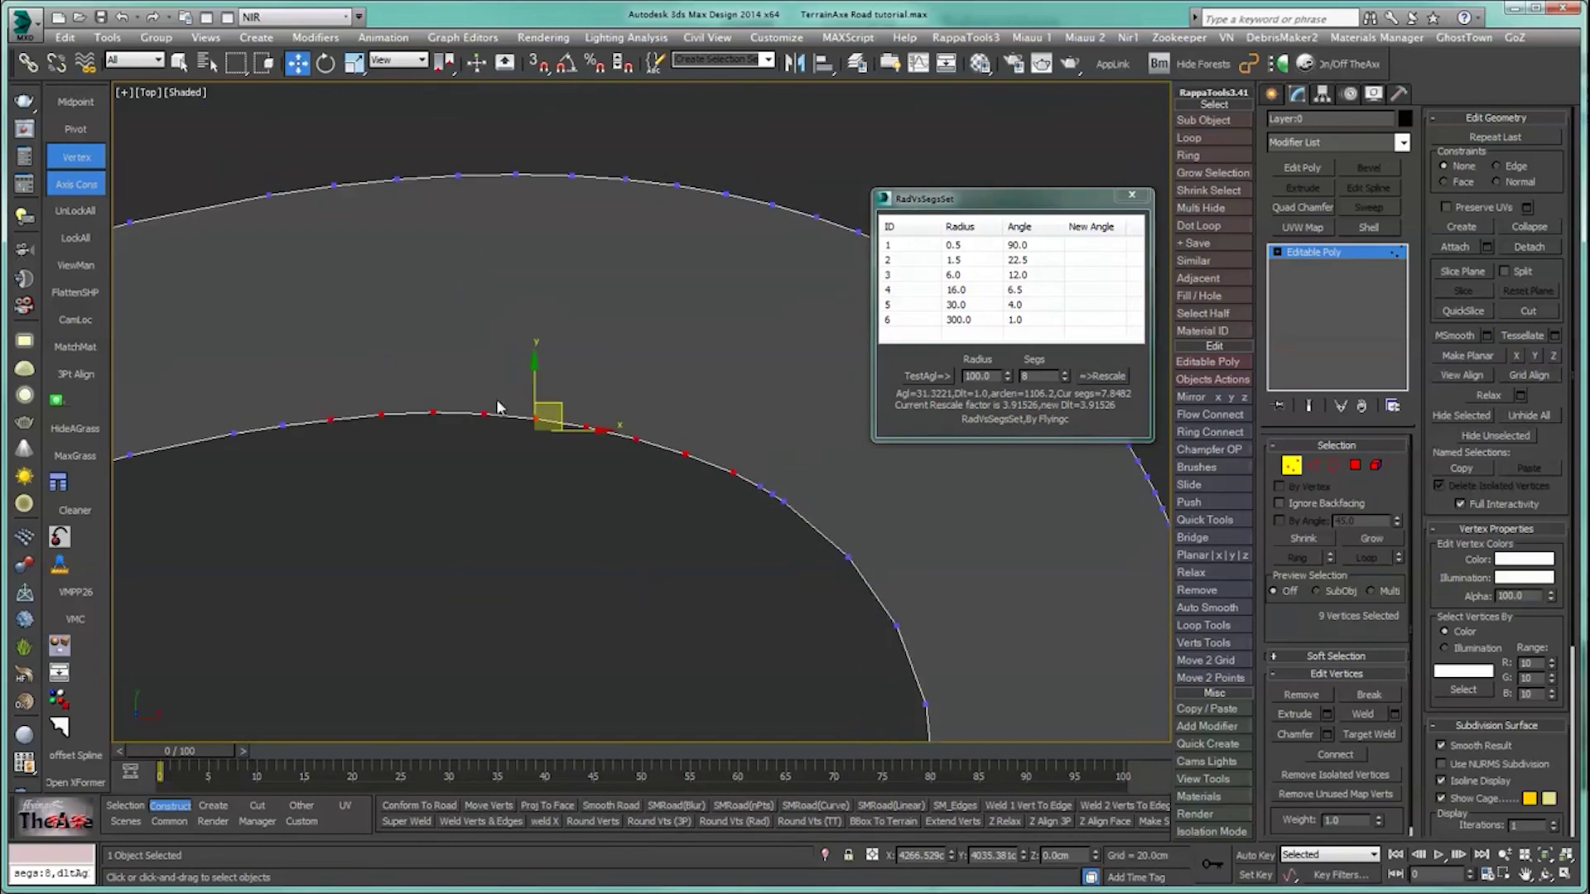
{"action": "middle_click_drag", "start_coordinate": [545, 414], "coordinate": [385, 507]}
{"action": "middle_click_drag", "start_coordinate": [795, 578], "coordinate": [522, 344]}
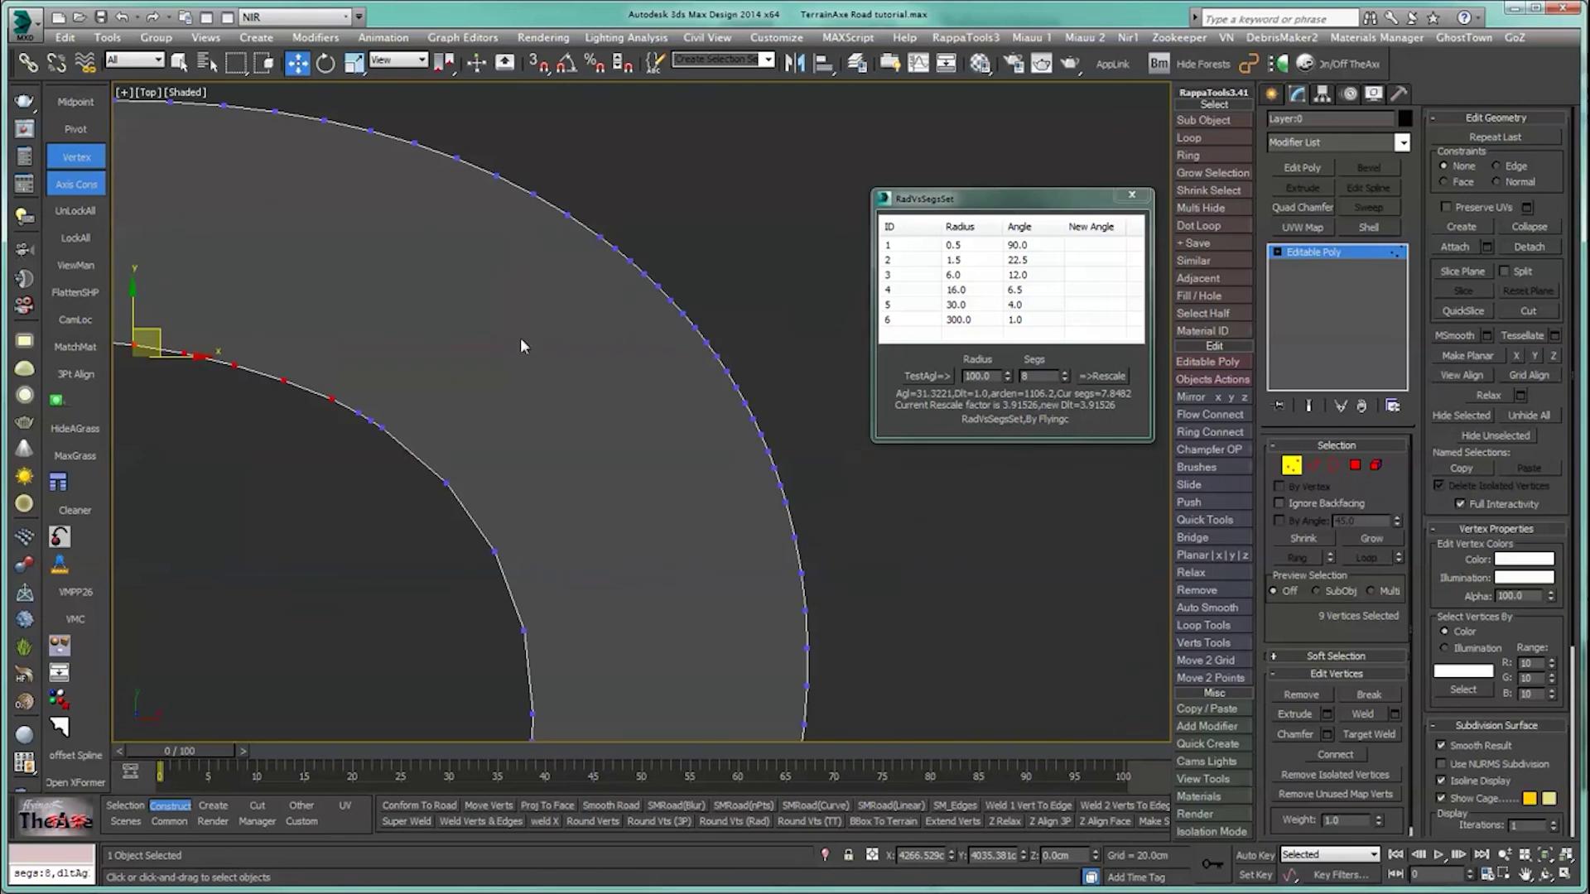
{"action": "left_click_drag", "start_coordinate": [595, 217], "coordinate": [797, 532]}
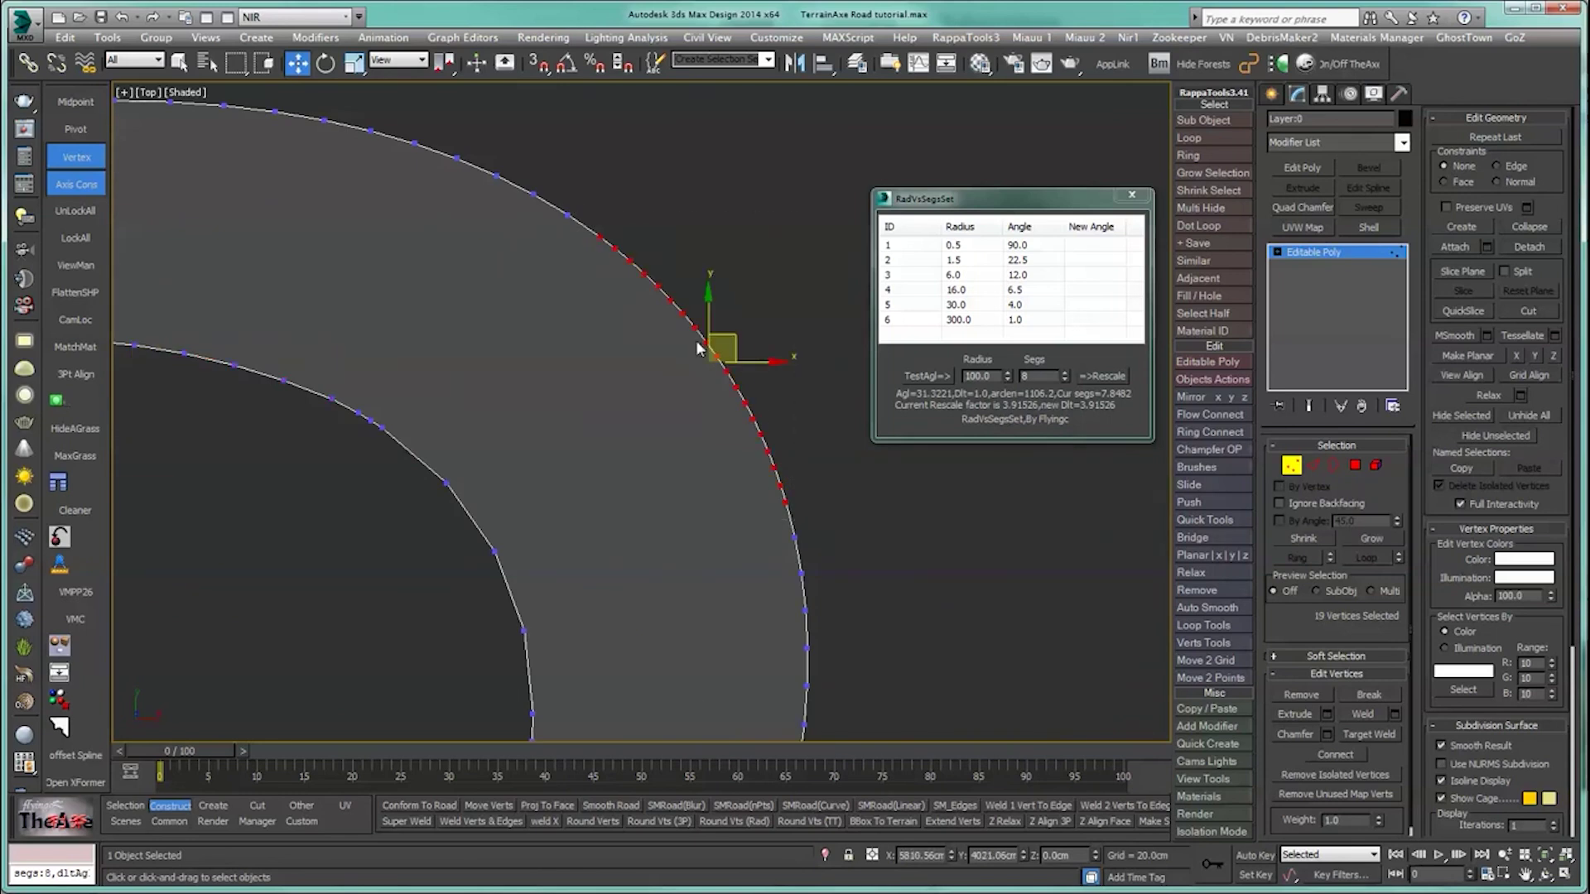
{"action": "left_click", "coordinate": [921, 377]}
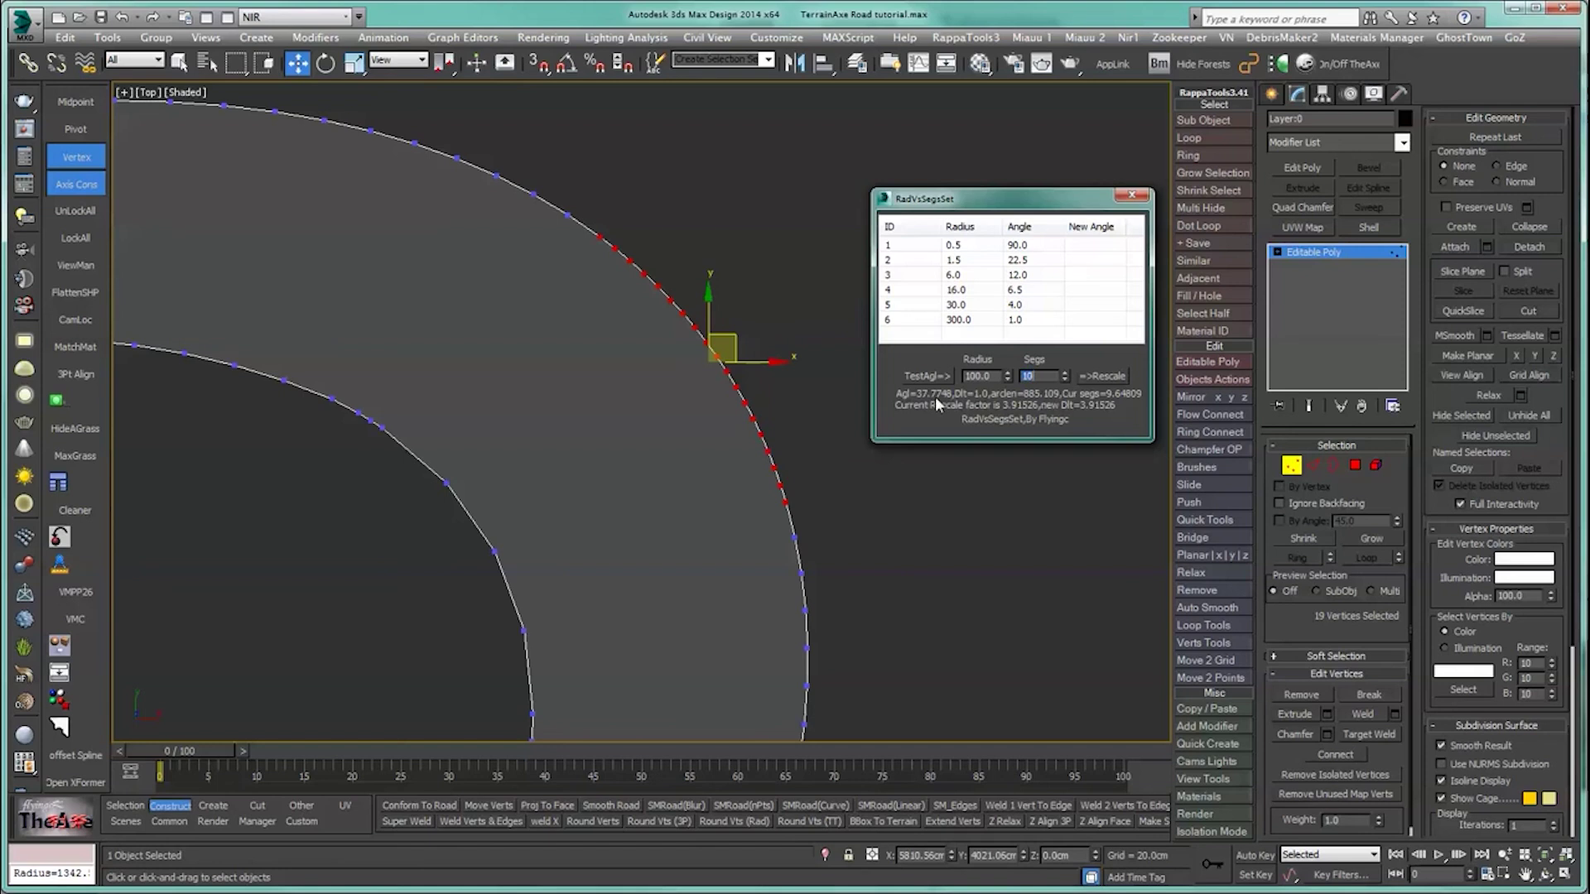
Step: Try rescaling the outer bend arc to 10 segments and rebuilding it with Round Vts, and undo the rebuild
{"action": "left_click", "coordinate": [1097, 377]}
{"action": "middle_click_drag", "start_coordinate": [652, 437], "coordinate": [606, 181]}
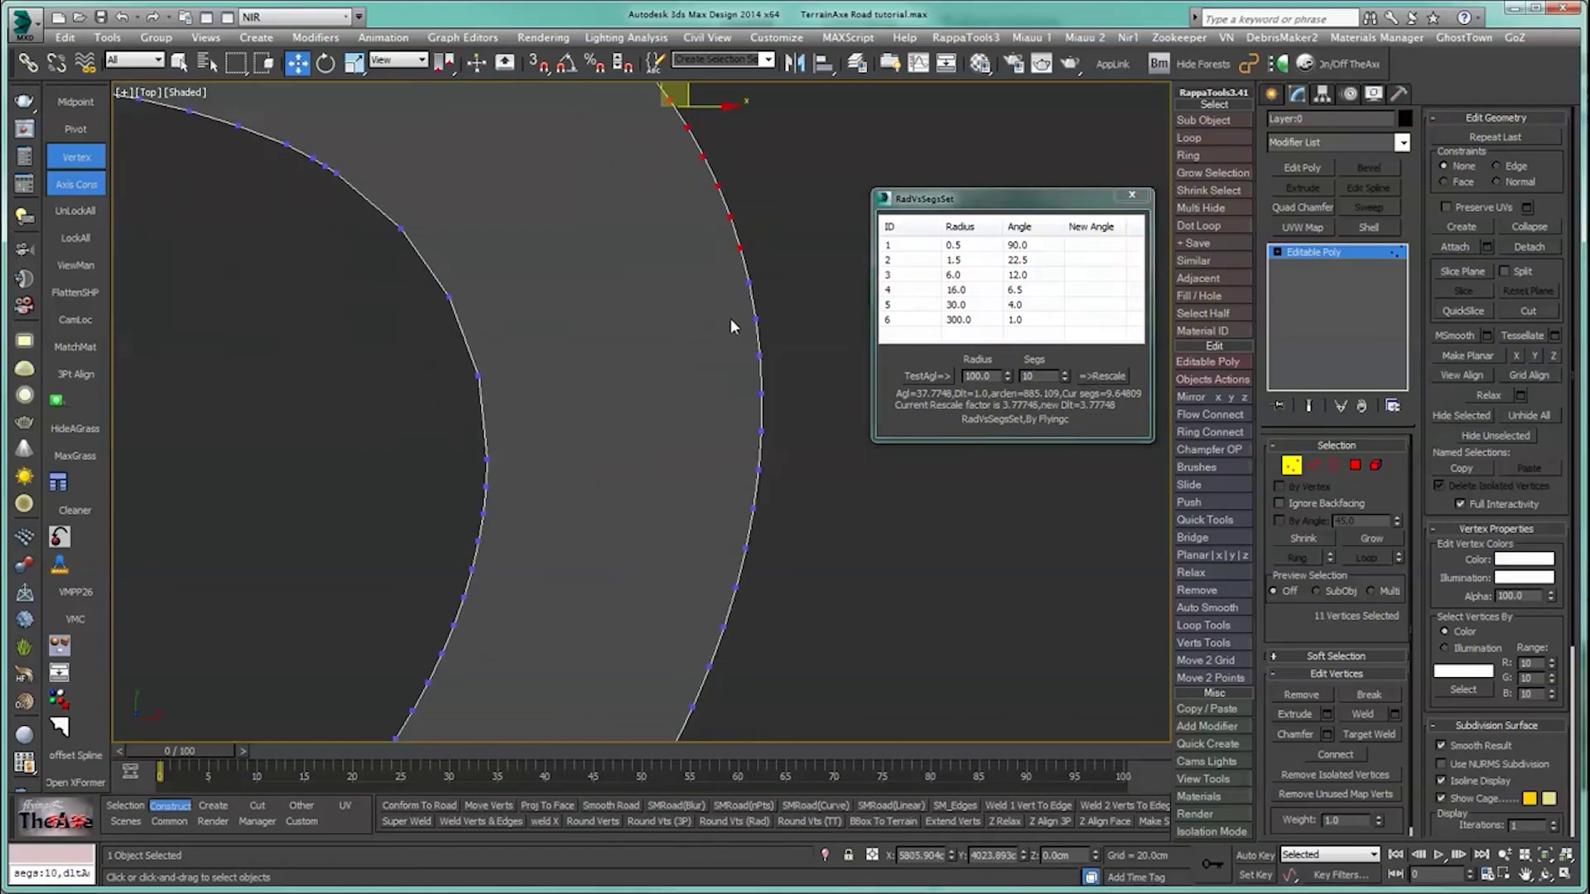
{"action": "middle_click_drag", "start_coordinate": [657, 451], "coordinate": [655, 657]}
{"action": "middle_click_drag", "start_coordinate": [497, 337], "coordinate": [538, 571]}
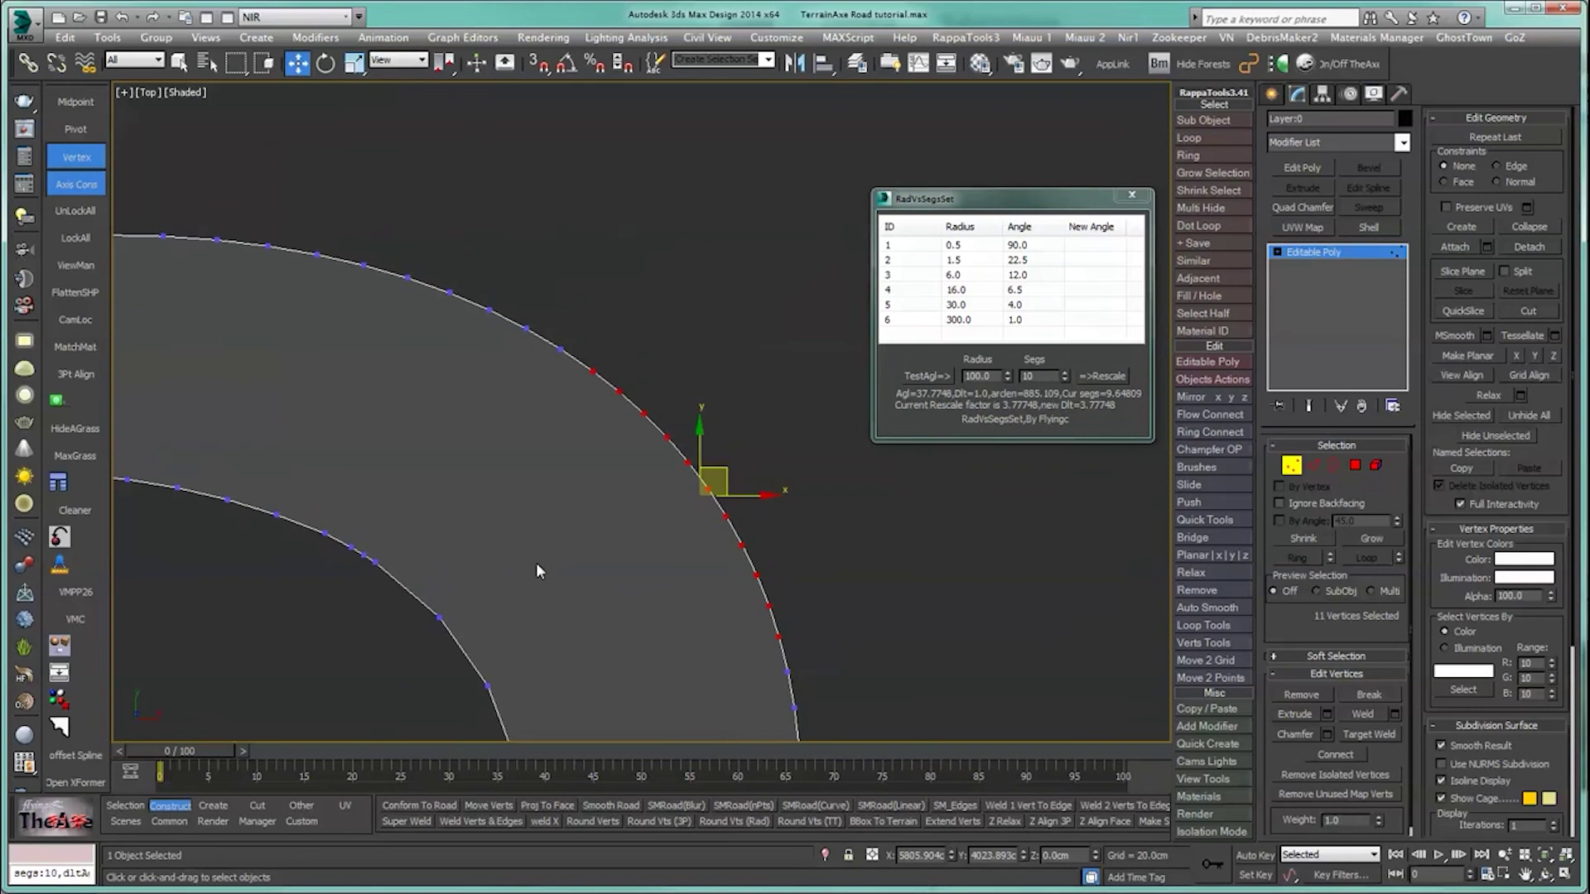
{"action": "middle_click_drag", "start_coordinate": [594, 448], "coordinate": [615, 410]}
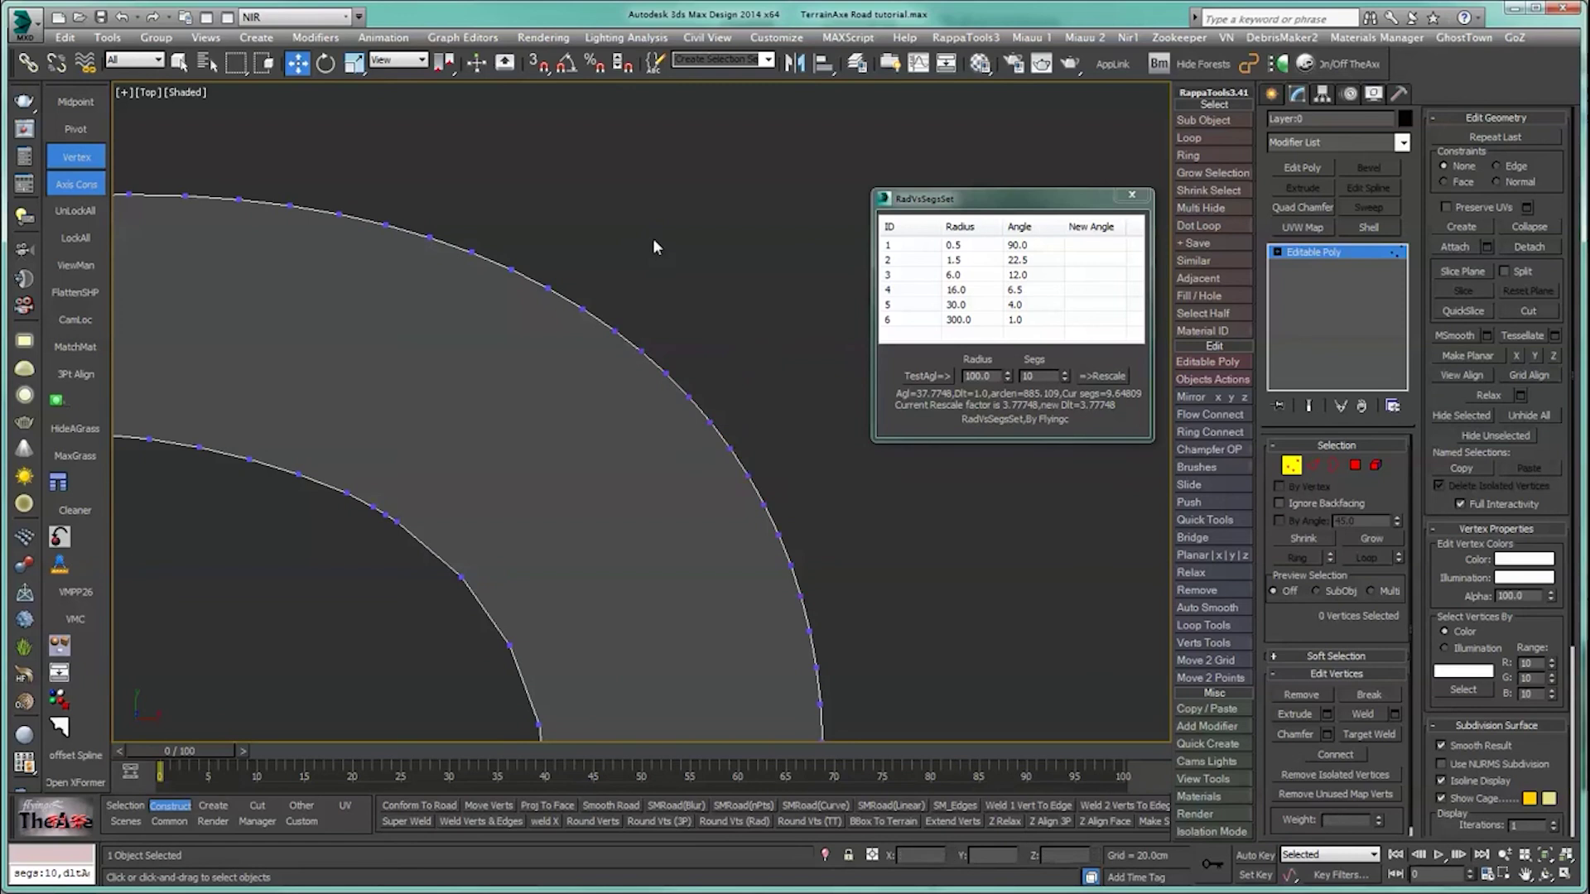
{"action": "key", "text": "ctrl+z"}
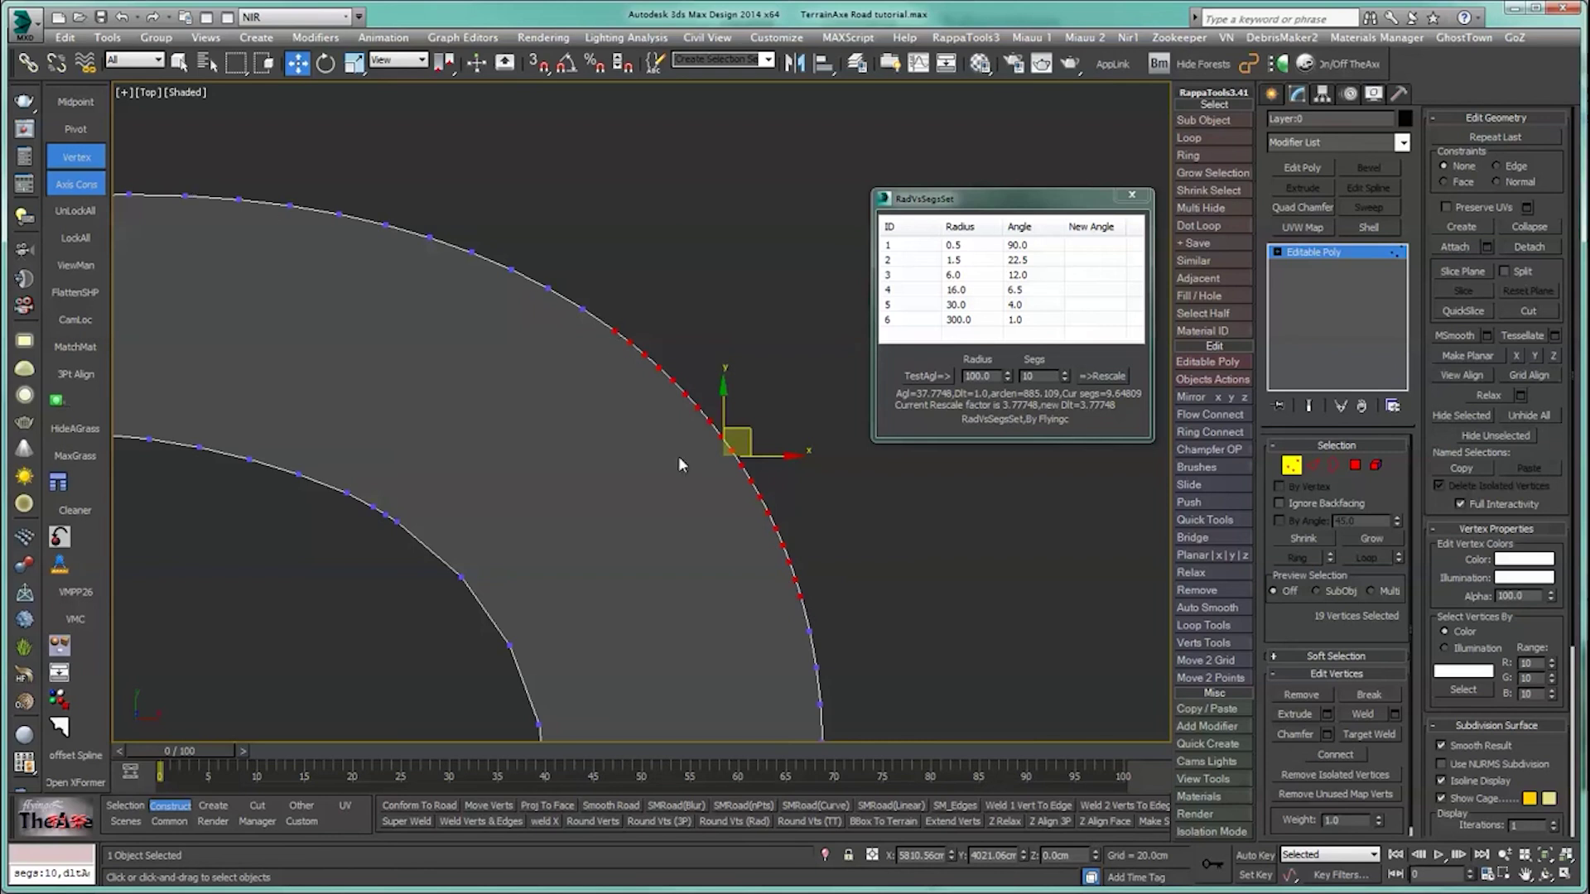
Step: Set the outer bend arc to 8 segments, rescale, and rebuild the selected vertices with Round Vts
{"action": "double_click", "coordinate": [1033, 376]}
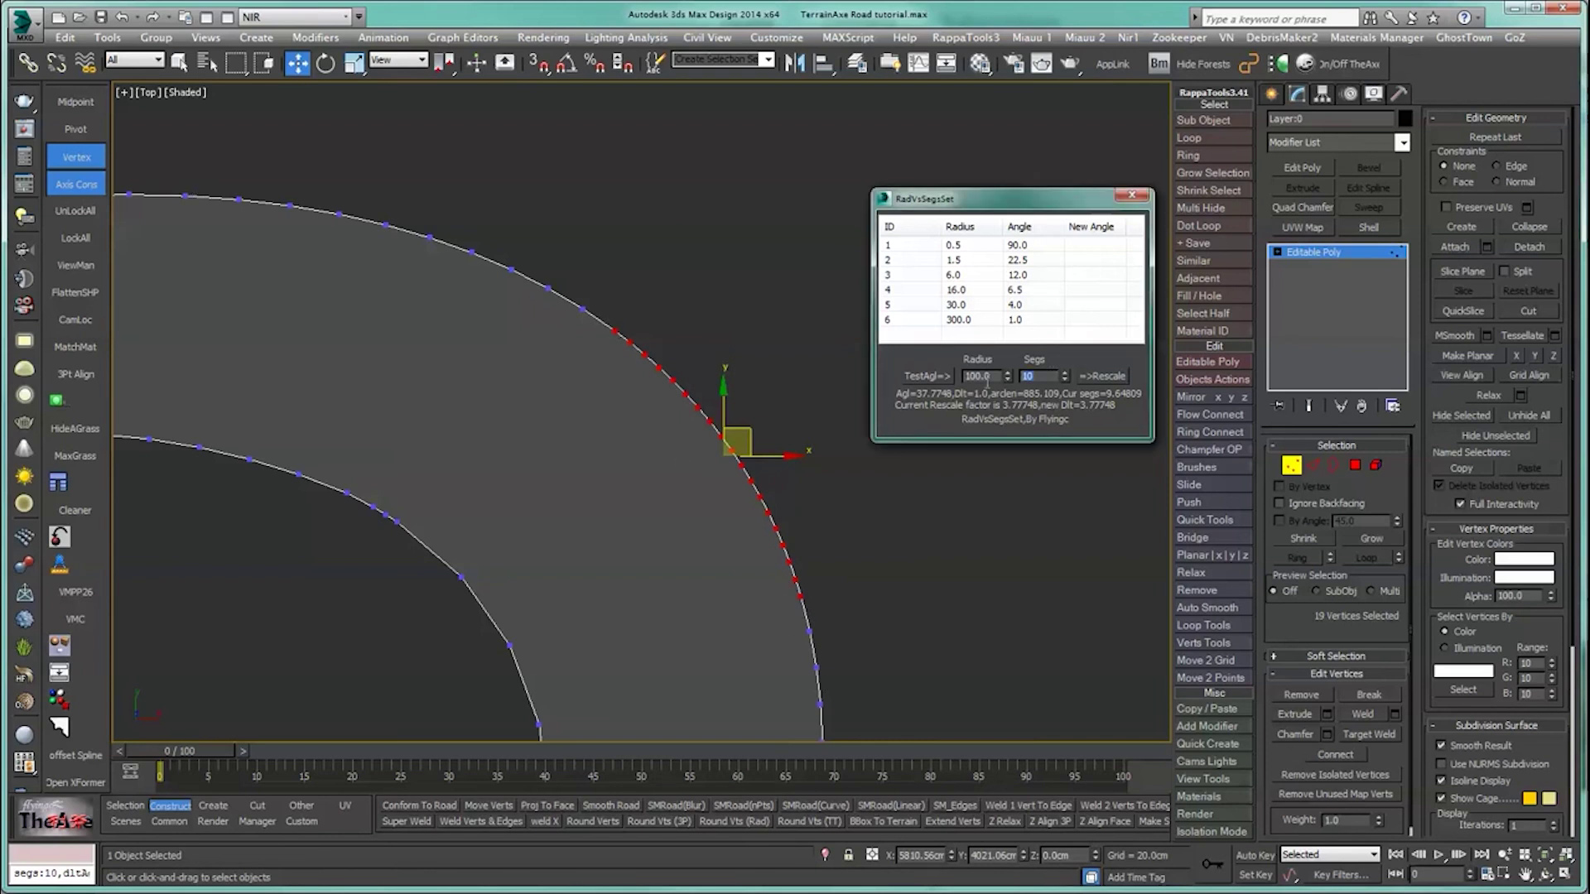
{"action": "type", "text": "8"}
{"action": "left_click", "coordinate": [1111, 378]}
Step: Select the vertices of the rounded right-hand corner at the four-way junction and test their arc
{"action": "scroll", "coordinate": [633, 557], "scroll_direction": "down", "scroll_amount": 2}
{"action": "middle_click_drag", "start_coordinate": [633, 557], "coordinate": [619, 407]}
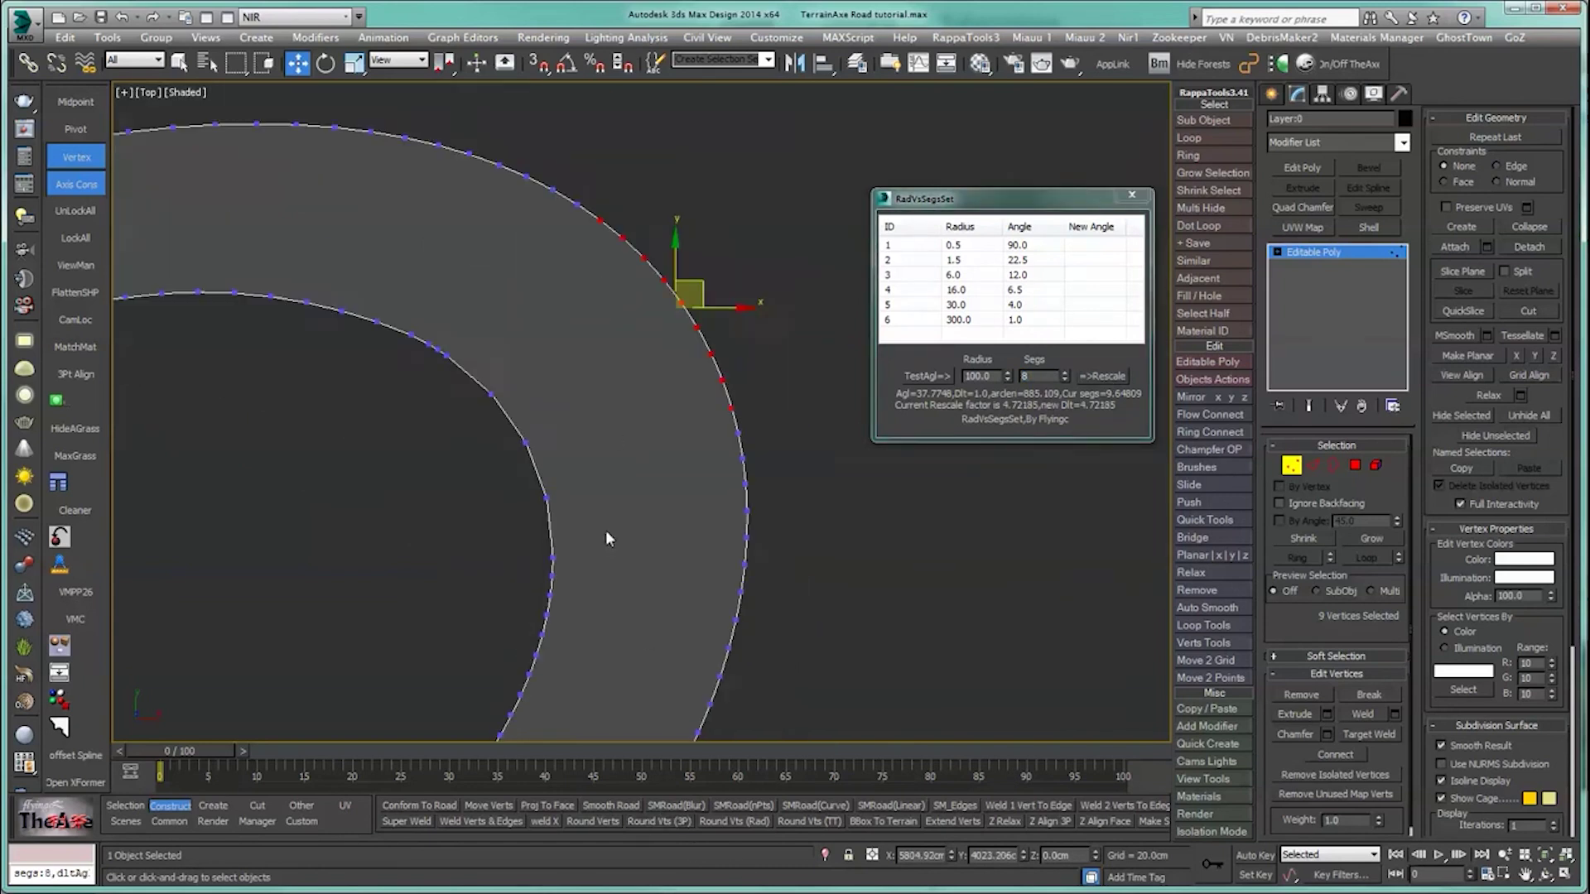
{"action": "middle_click_drag", "start_coordinate": [607, 617], "coordinate": [609, 385]}
{"action": "middle_click_drag", "start_coordinate": [588, 543], "coordinate": [664, 393]}
{"action": "scroll", "coordinate": [664, 528], "scroll_direction": "down", "scroll_amount": 2}
{"action": "middle_click_drag", "start_coordinate": [530, 571], "coordinate": [734, 447]}
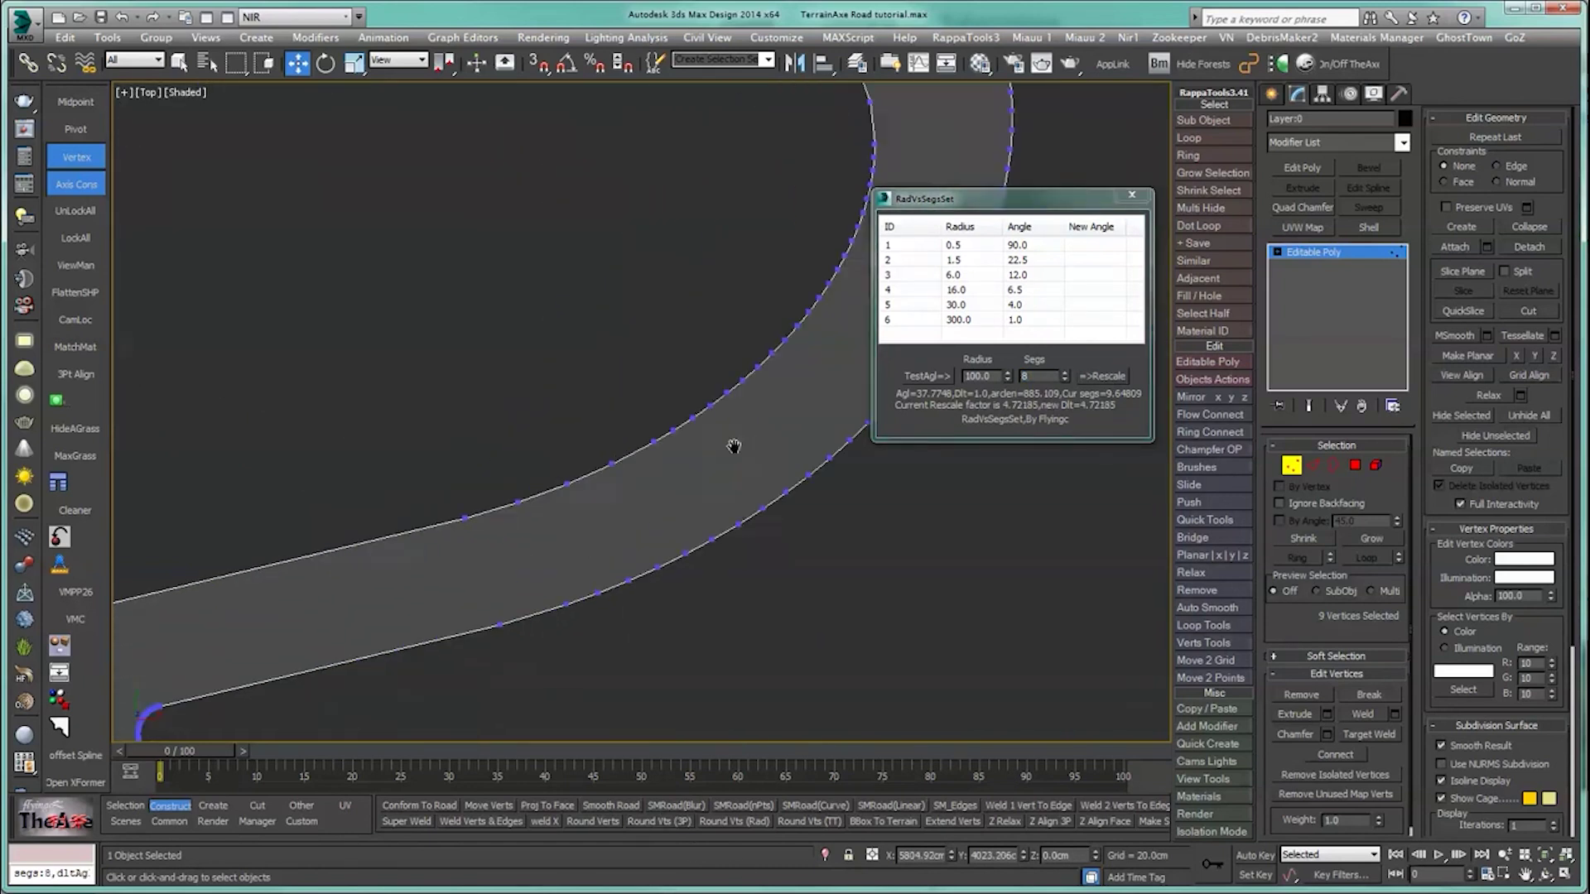
{"action": "scroll", "coordinate": [734, 447], "scroll_direction": "down", "scroll_amount": 2}
{"action": "middle_click_drag", "start_coordinate": [356, 571], "coordinate": [528, 450]}
{"action": "scroll", "coordinate": [533, 471], "scroll_direction": "up", "scroll_amount": 3}
{"action": "scroll", "coordinate": [542, 488], "scroll_direction": "up", "scroll_amount": 4}
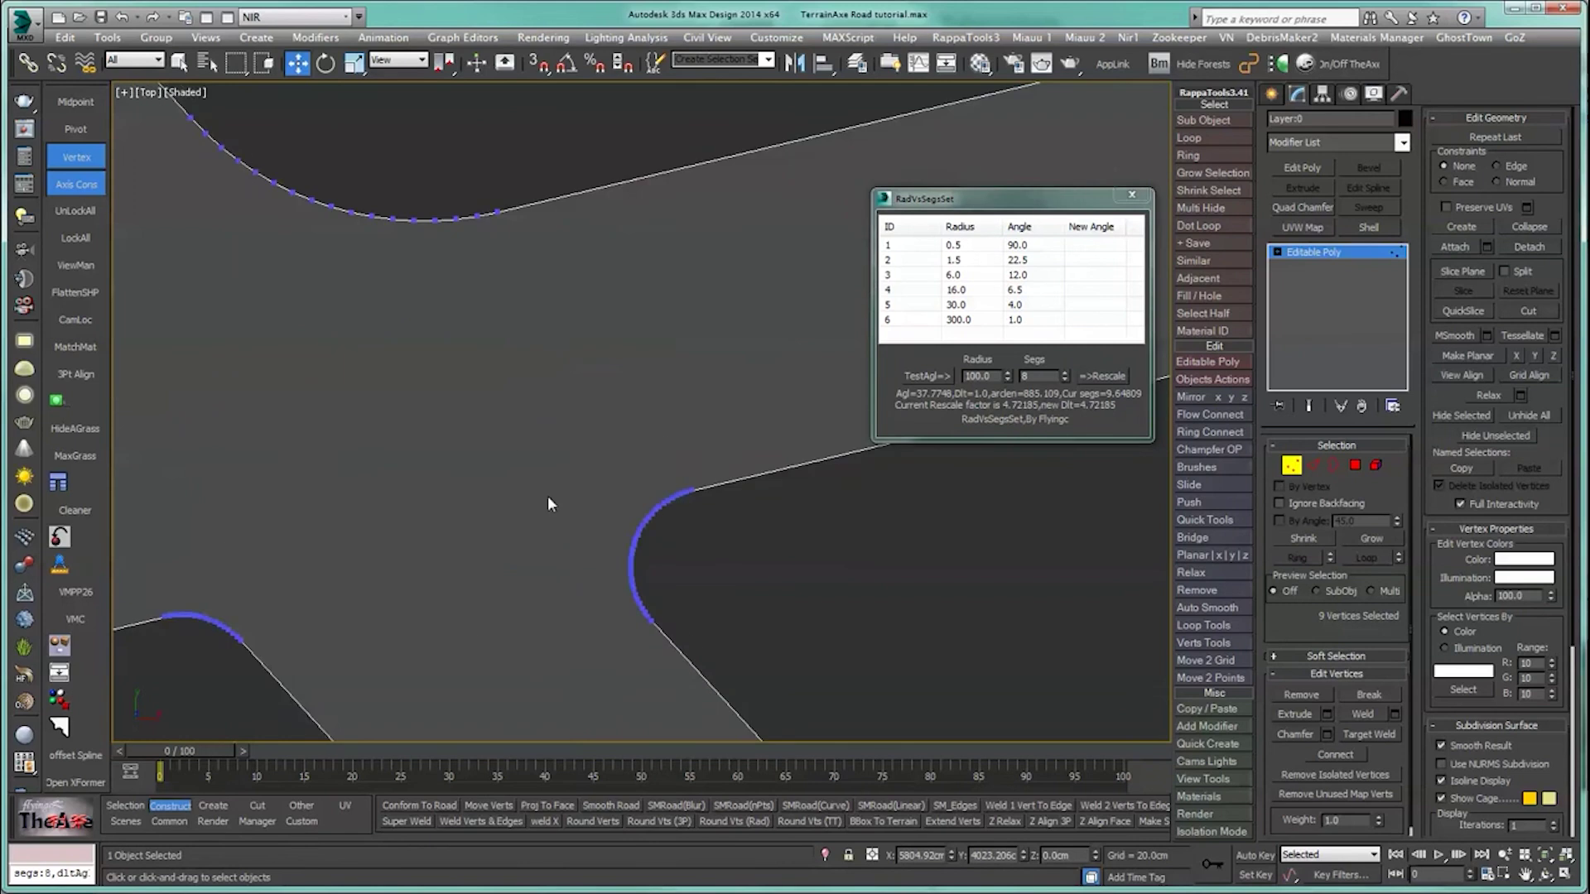
{"action": "middle_click_drag", "start_coordinate": [568, 538], "coordinate": [520, 450]}
{"action": "left_click_drag", "start_coordinate": [647, 519], "coordinate": [720, 575]}
{"action": "scroll", "coordinate": [695, 543], "scroll_direction": "up", "scroll_amount": 4}
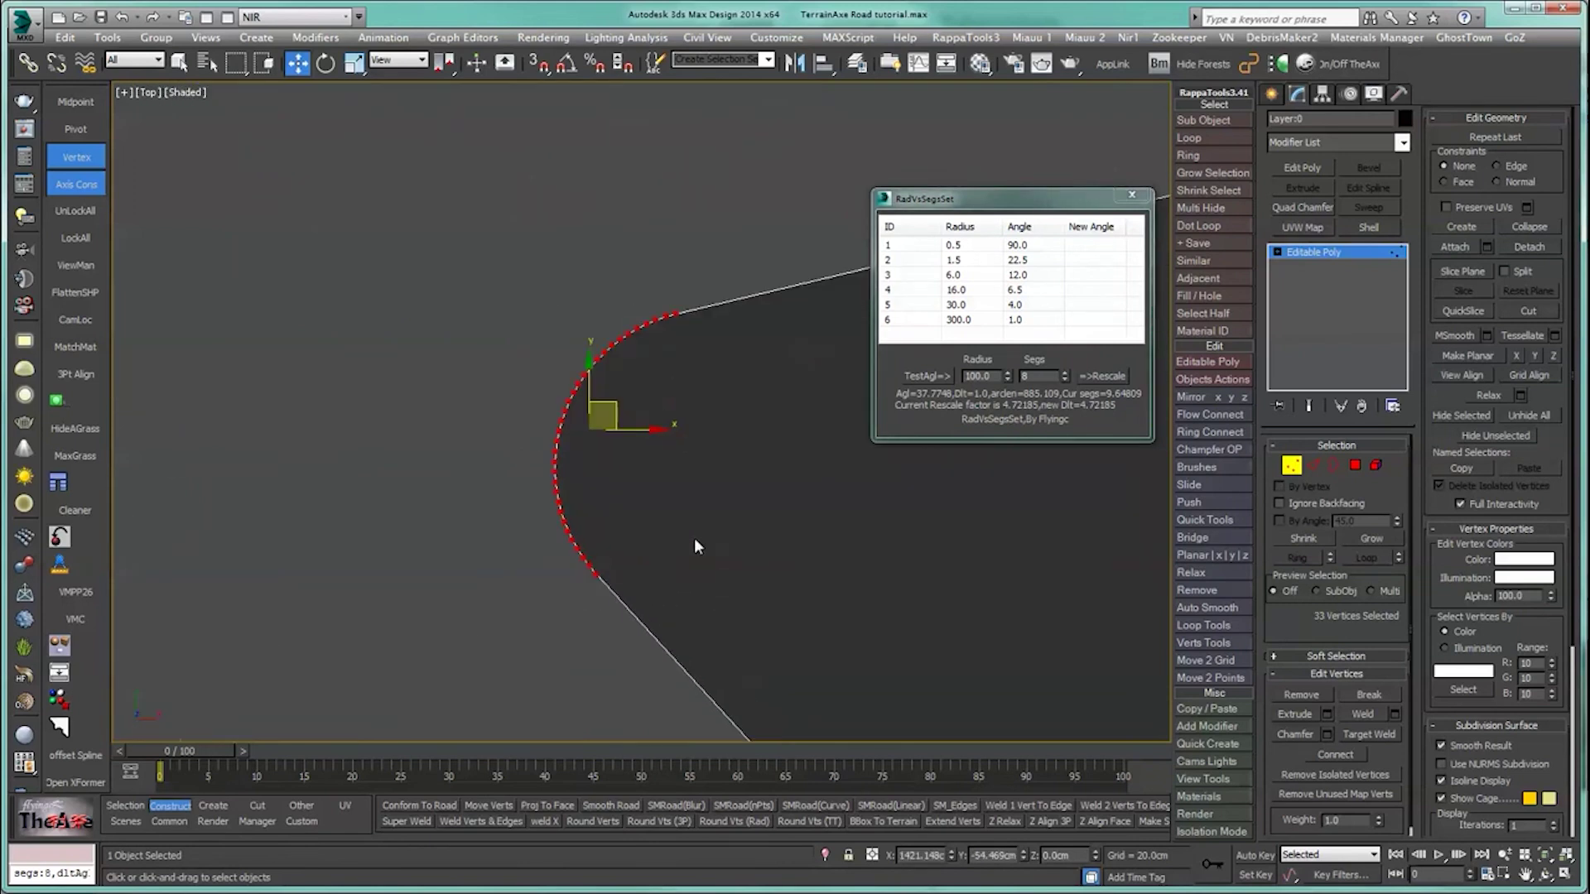
{"action": "middle_click_drag", "start_coordinate": [685, 536], "coordinate": [629, 542]}
{"action": "left_click", "coordinate": [907, 374]}
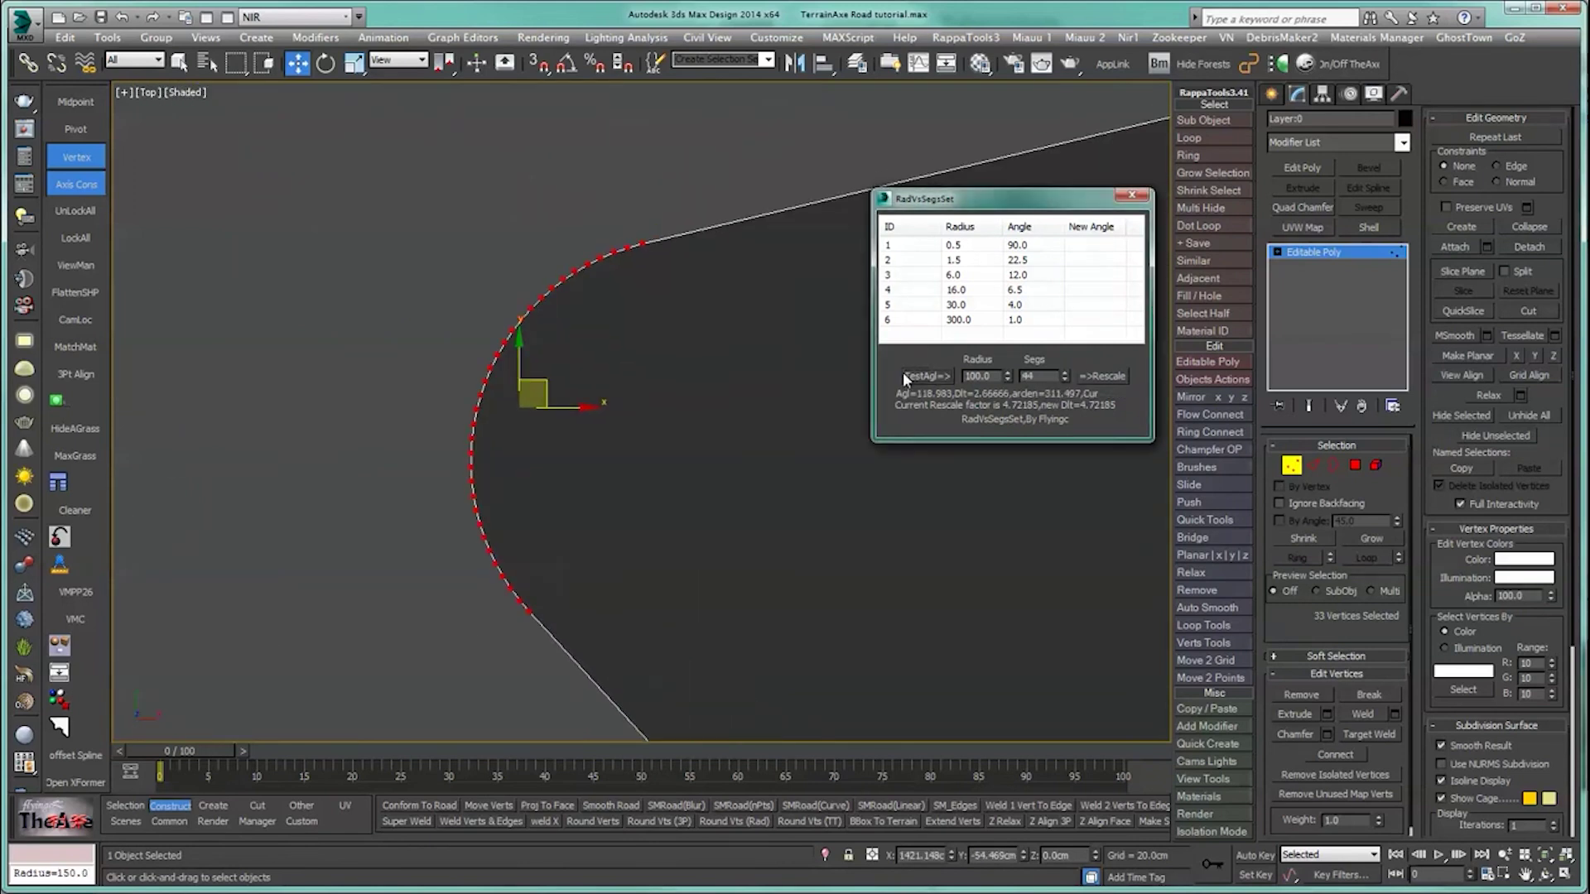
Step: Set the right-hand corner arc to 8 segments, rescale, and rebuild it with Round Vts (3P)
{"action": "double_click", "coordinate": [1042, 376]}
{"action": "type", "text": "8"}
{"action": "key", "text": "Return"}
{"action": "left_click", "coordinate": [638, 821]}
Step: Select the four-way junction's upper corner vertices, test their arc, rescale it to 8 segments, and rebuild it with Round Vts
{"action": "scroll", "coordinate": [579, 398], "scroll_direction": "down", "scroll_amount": 4}
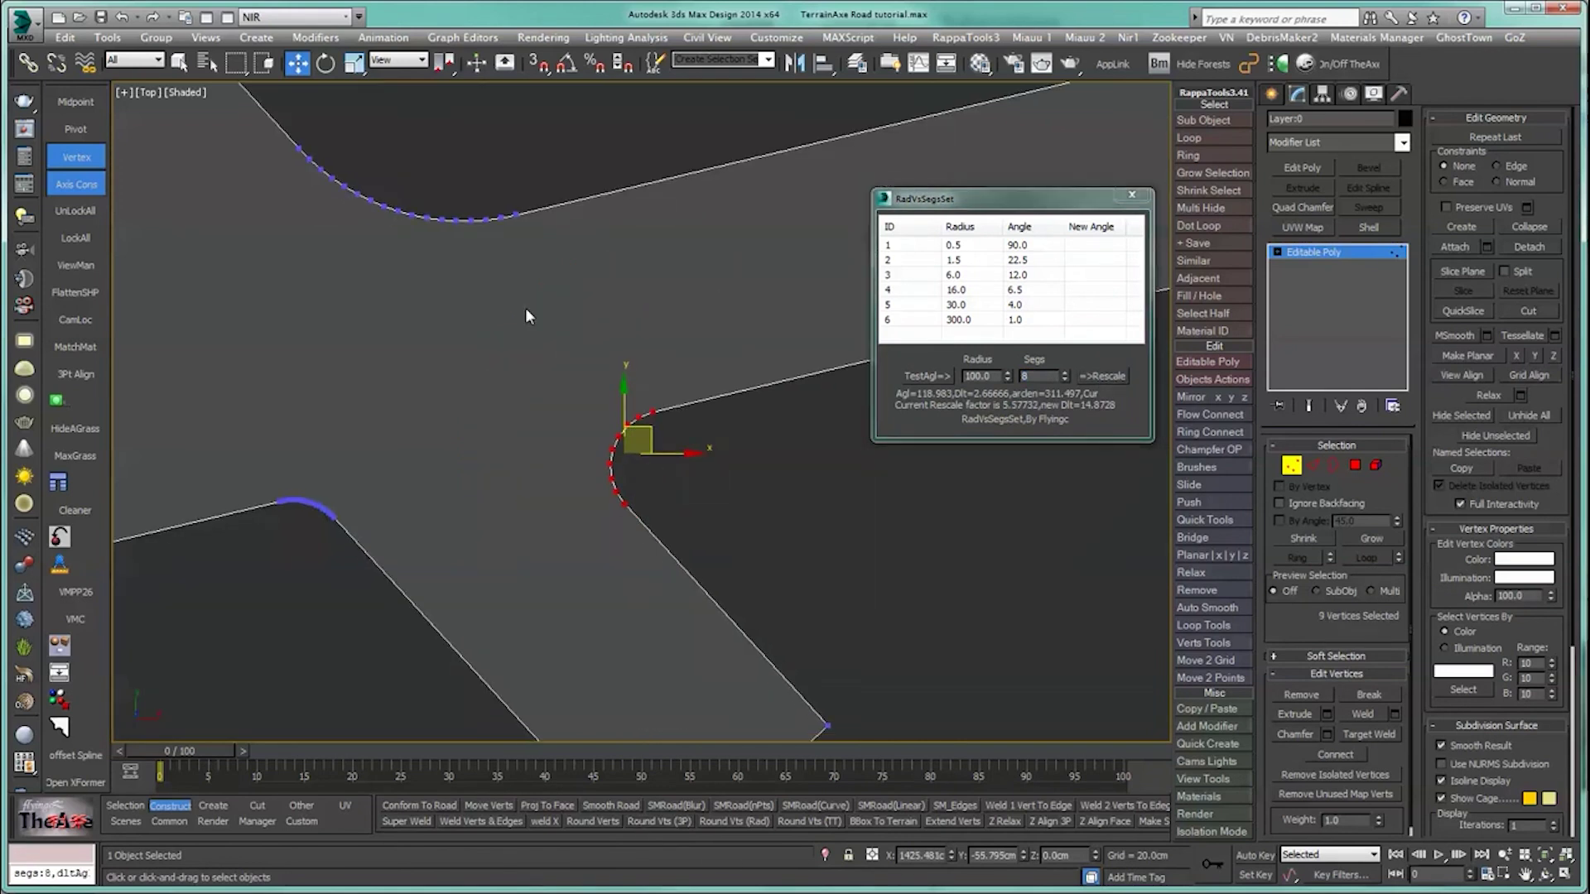
{"action": "scroll", "coordinate": [460, 386], "scroll_direction": "up", "scroll_amount": 3}
{"action": "left_click_drag", "start_coordinate": [409, 288], "coordinate": [837, 518]}
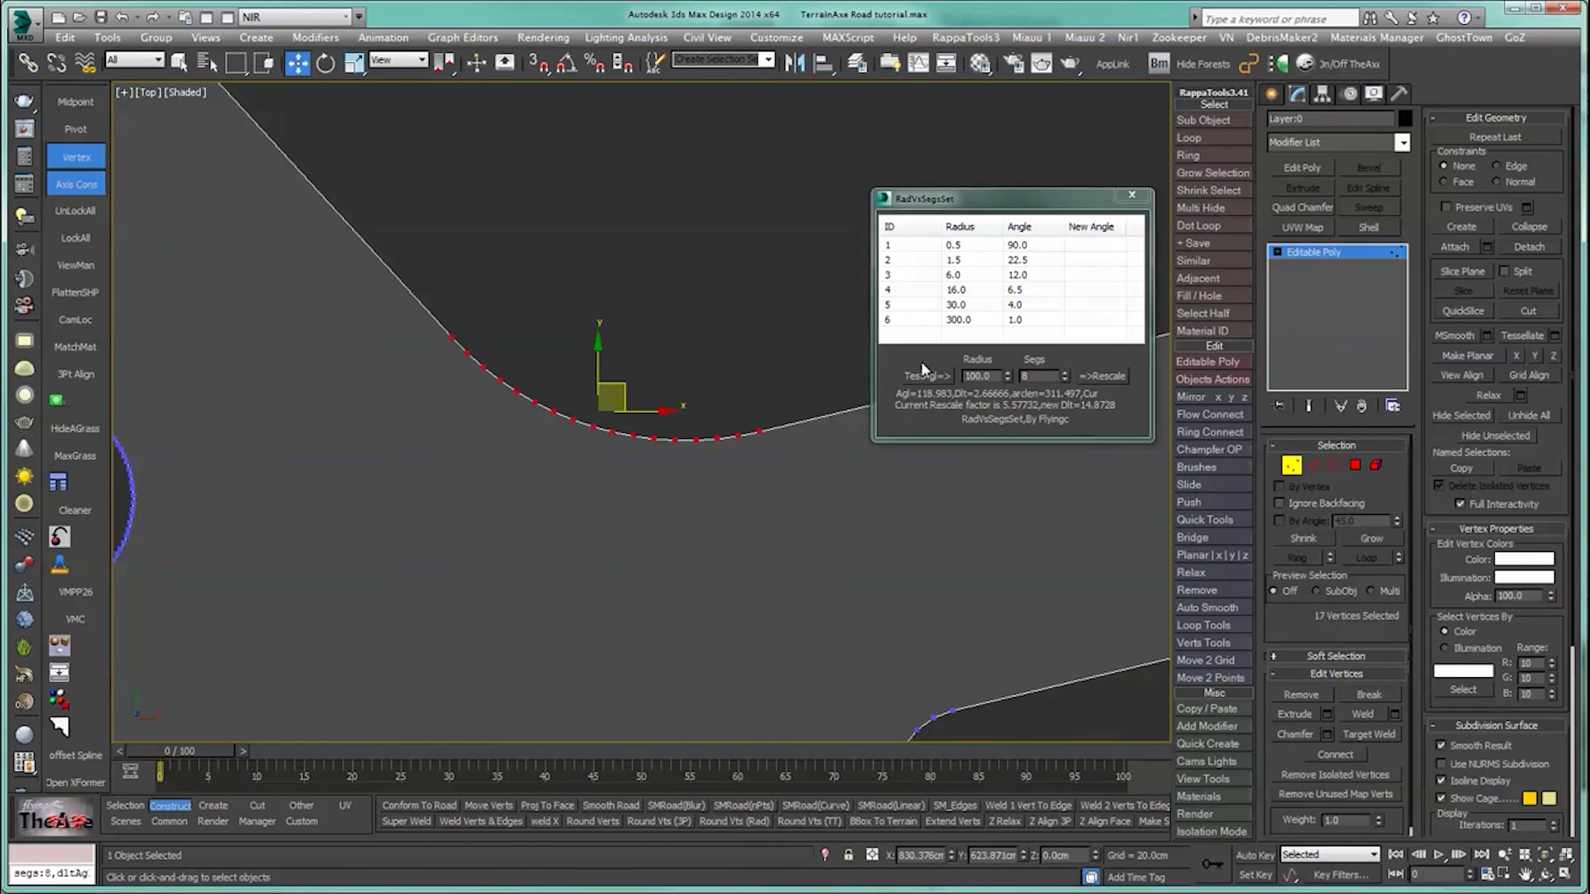
{"action": "left_click", "coordinate": [916, 377]}
{"action": "double_click", "coordinate": [1031, 376]}
{"action": "type", "text": "8"}
{"action": "left_click", "coordinate": [1101, 376]}
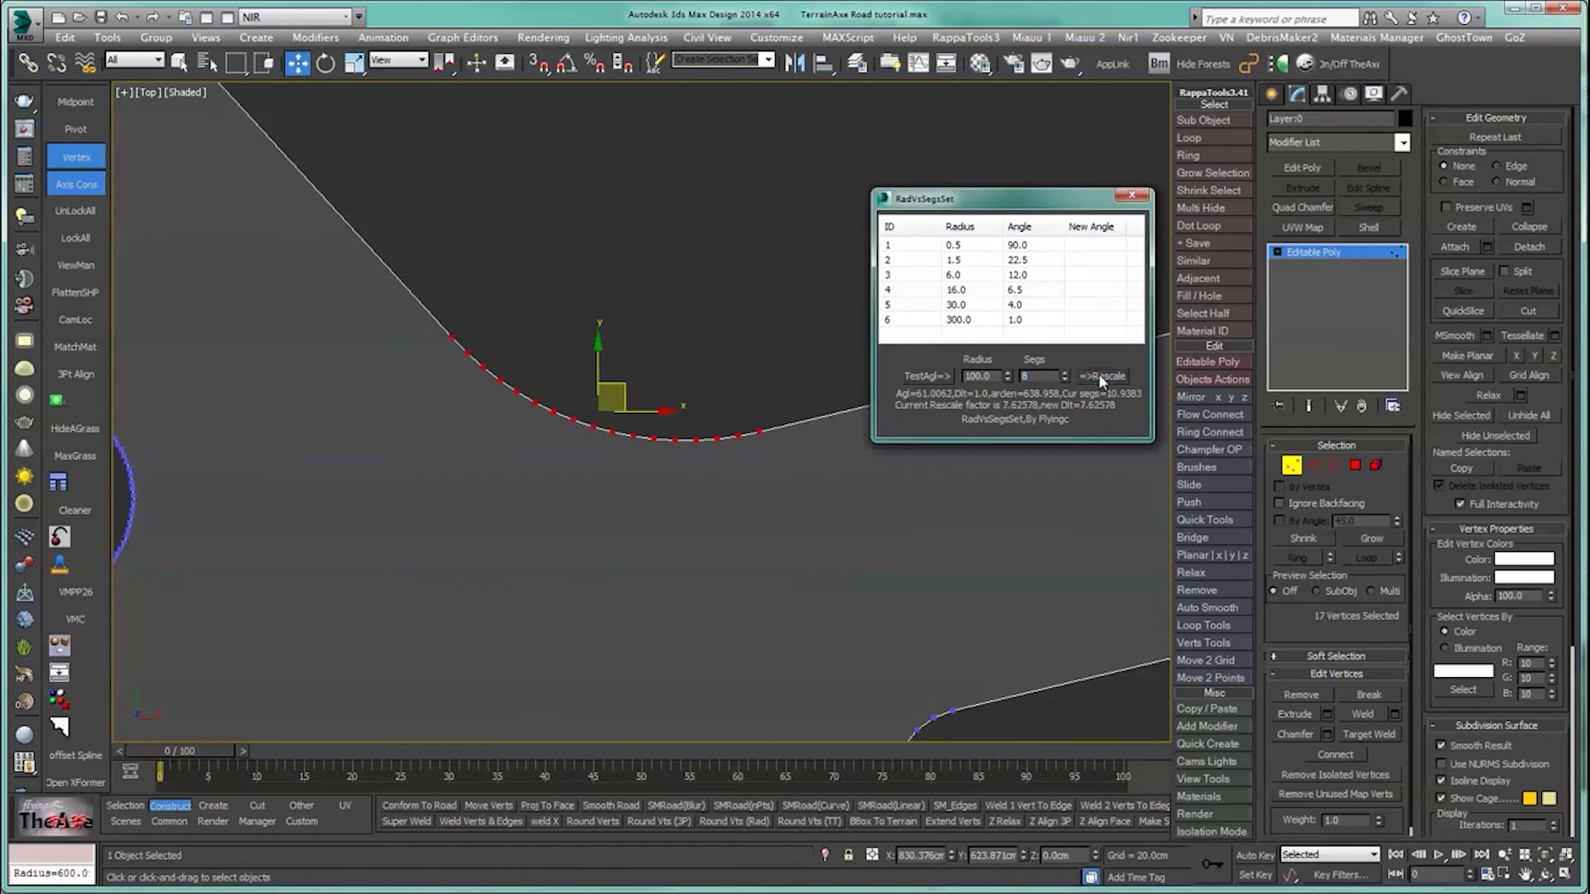
{"action": "left_click", "coordinate": [742, 823]}
Step: Select the four-way junction's left corner vertices, test and rescale their arc to 8 segments, and rebuild it with Round Vts (3P)
{"action": "middle_click_drag", "start_coordinate": [216, 449], "coordinate": [593, 366]}
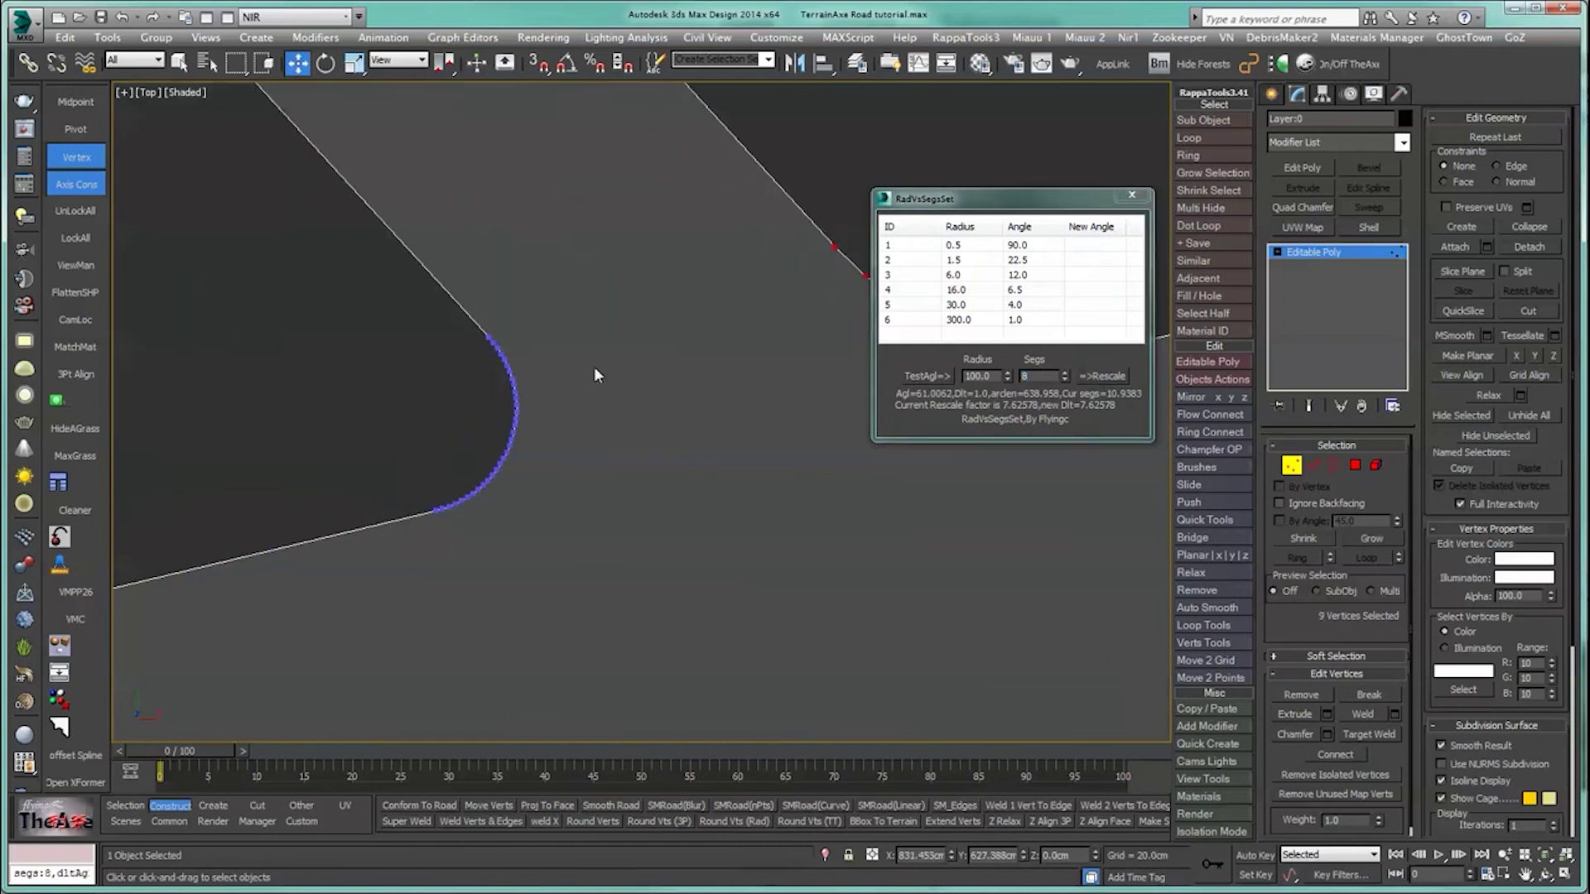
{"action": "left_click_drag", "start_coordinate": [603, 562], "coordinate": [603, 562]}
{"action": "scroll", "coordinate": [528, 475], "scroll_direction": "up", "scroll_amount": 2}
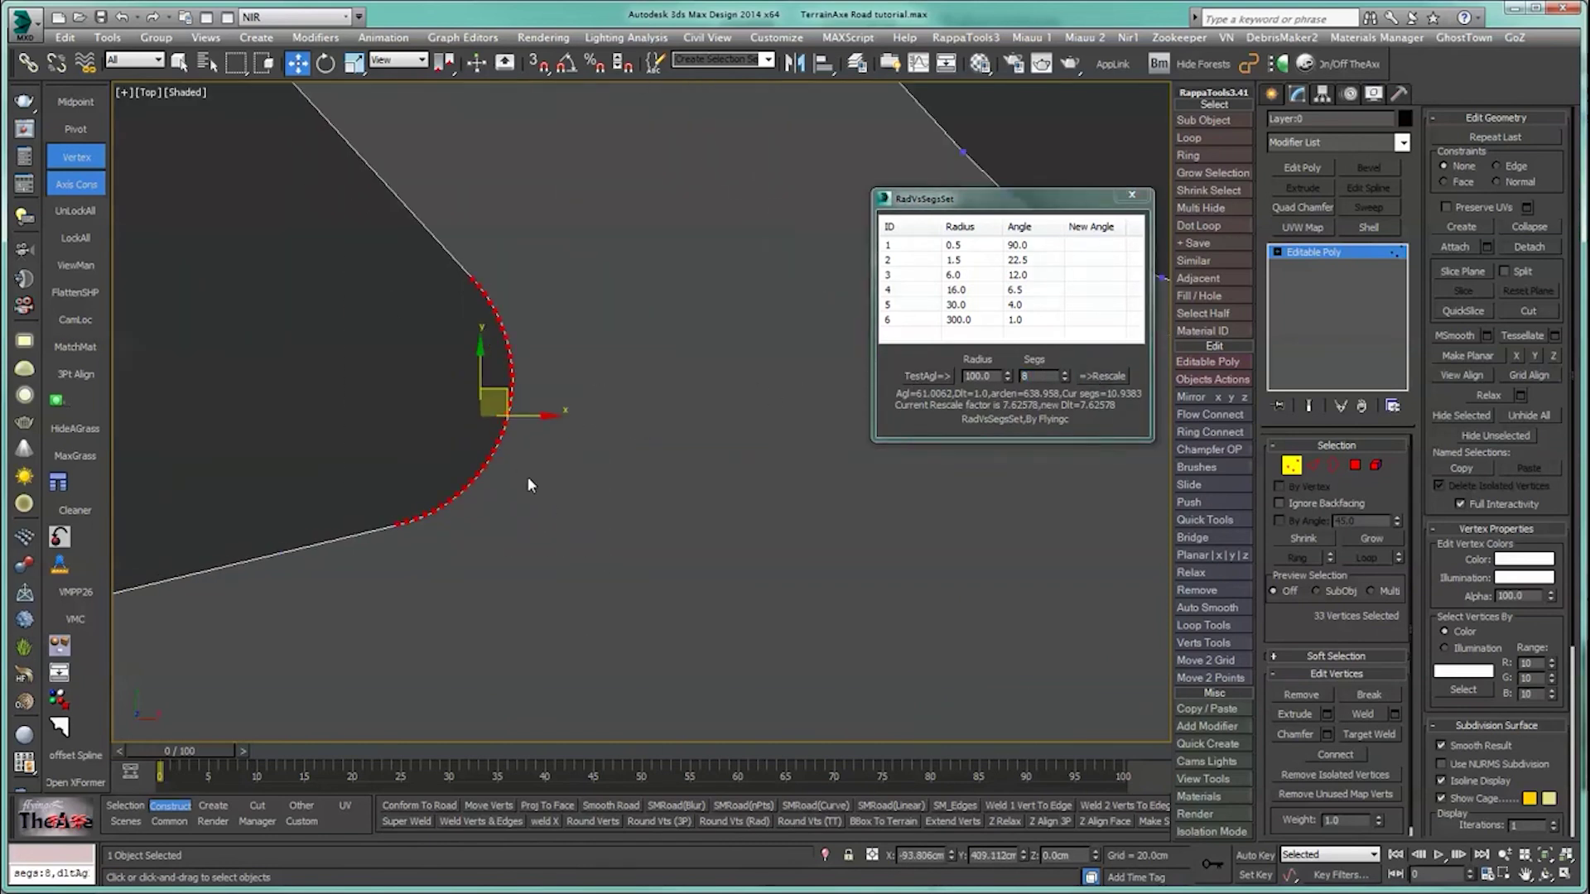
{"action": "left_click", "coordinate": [922, 375]}
{"action": "left_click", "coordinate": [1101, 376]}
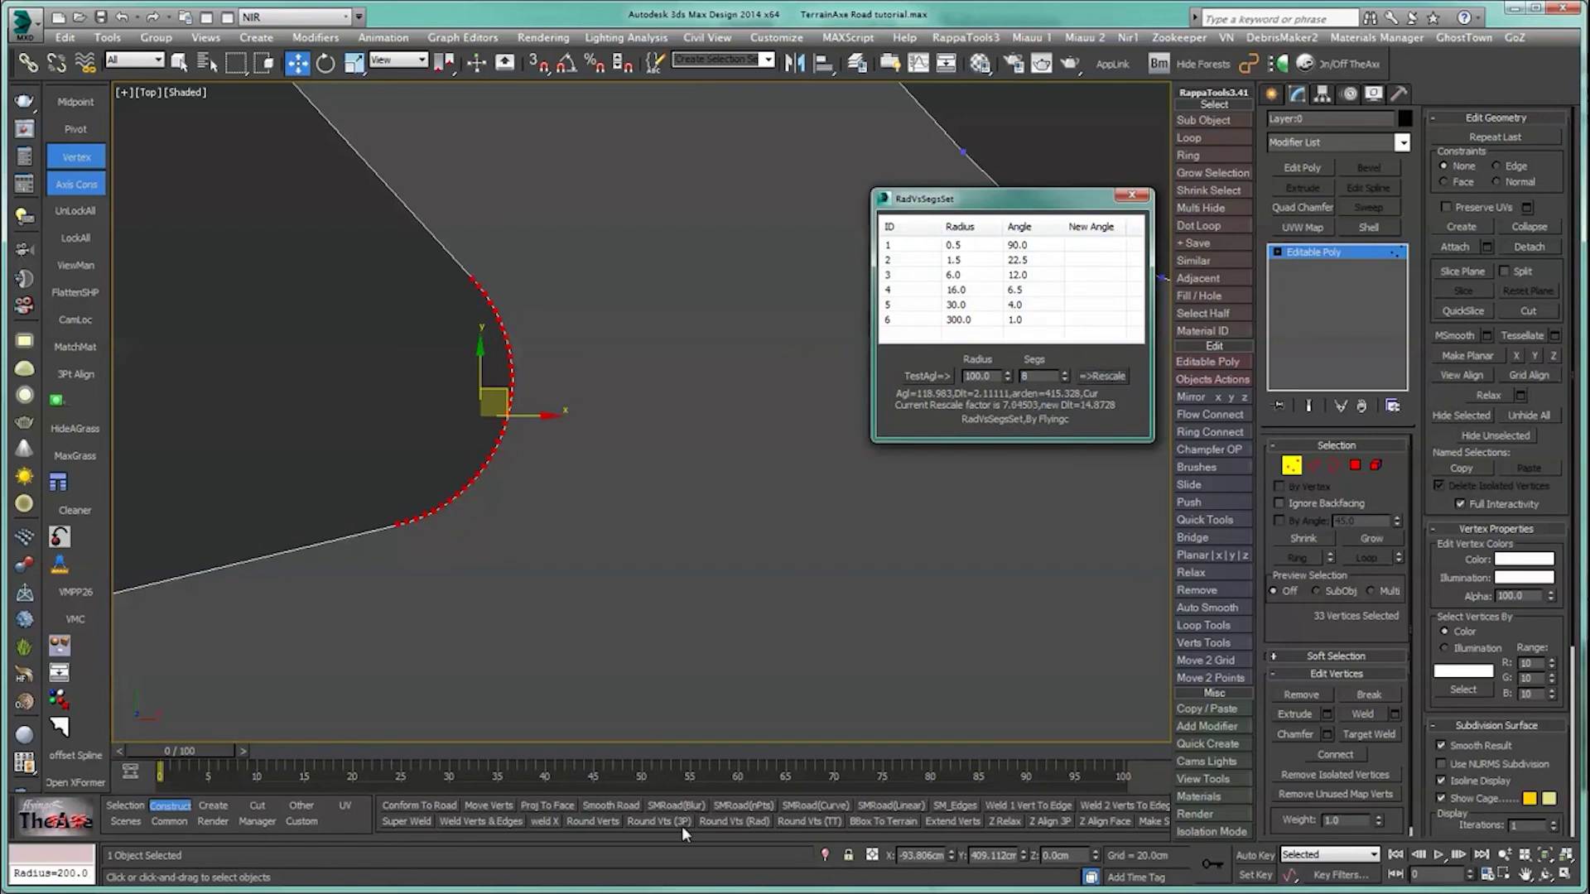
{"action": "left_click", "coordinate": [661, 823]}
Step: Select the four-way junction's lower corner vertices, test and rescale their arc to 8 segments, and rebuild it with Round Vts (3P)
{"action": "middle_click_drag", "start_coordinate": [461, 606], "coordinate": [367, 519]}
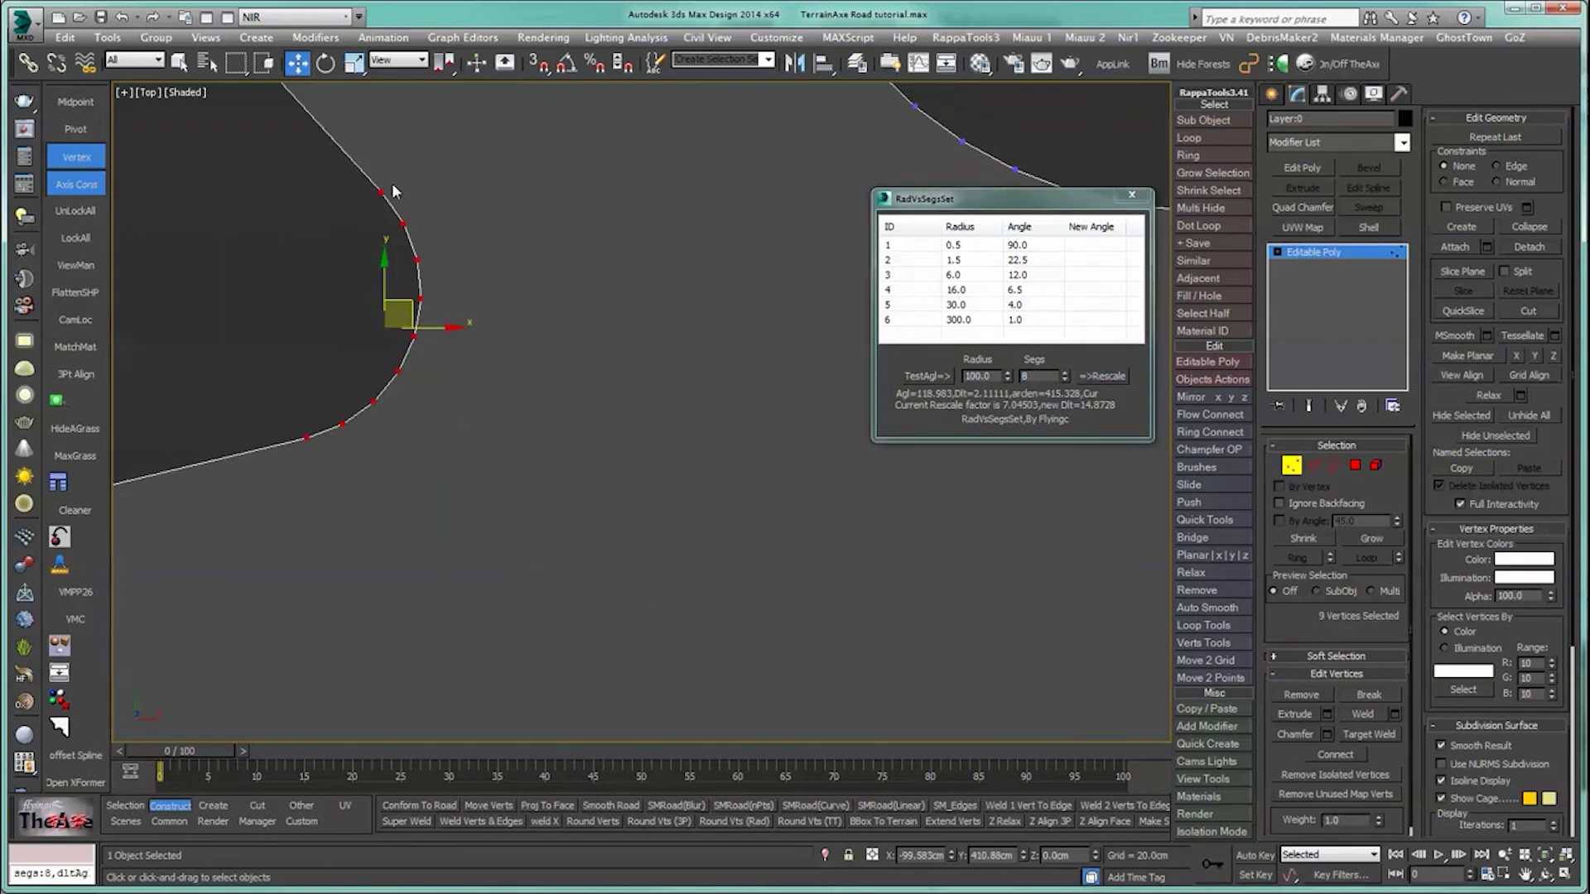
{"action": "middle_click_drag", "start_coordinate": [597, 647], "coordinate": [433, 295]}
{"action": "middle_click_drag", "start_coordinate": [556, 559], "coordinate": [462, 568]}
{"action": "left_click_drag", "start_coordinate": [489, 343], "coordinate": [749, 499]}
{"action": "scroll", "coordinate": [641, 491], "scroll_direction": "up", "scroll_amount": 3}
{"action": "scroll", "coordinate": [642, 492], "scroll_direction": "up", "scroll_amount": 2}
{"action": "middle_click_drag", "start_coordinate": [641, 492], "coordinate": [504, 638]}
{"action": "scroll", "coordinate": [530, 566], "scroll_direction": "up", "scroll_amount": 2}
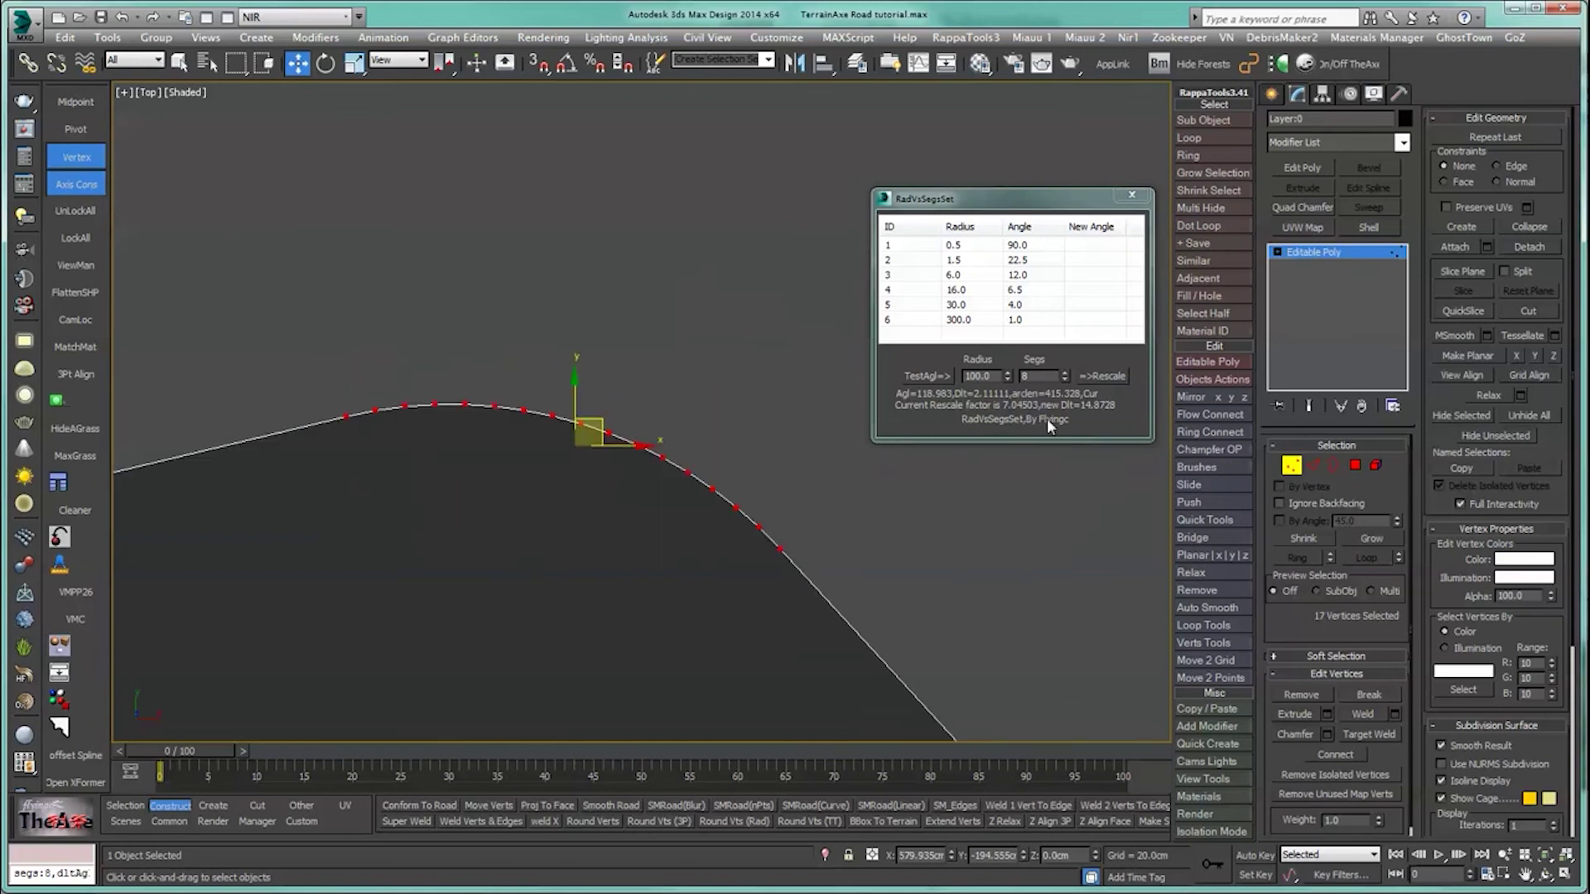
{"action": "left_click", "coordinate": [929, 379]}
{"action": "double_click", "coordinate": [1027, 376]}
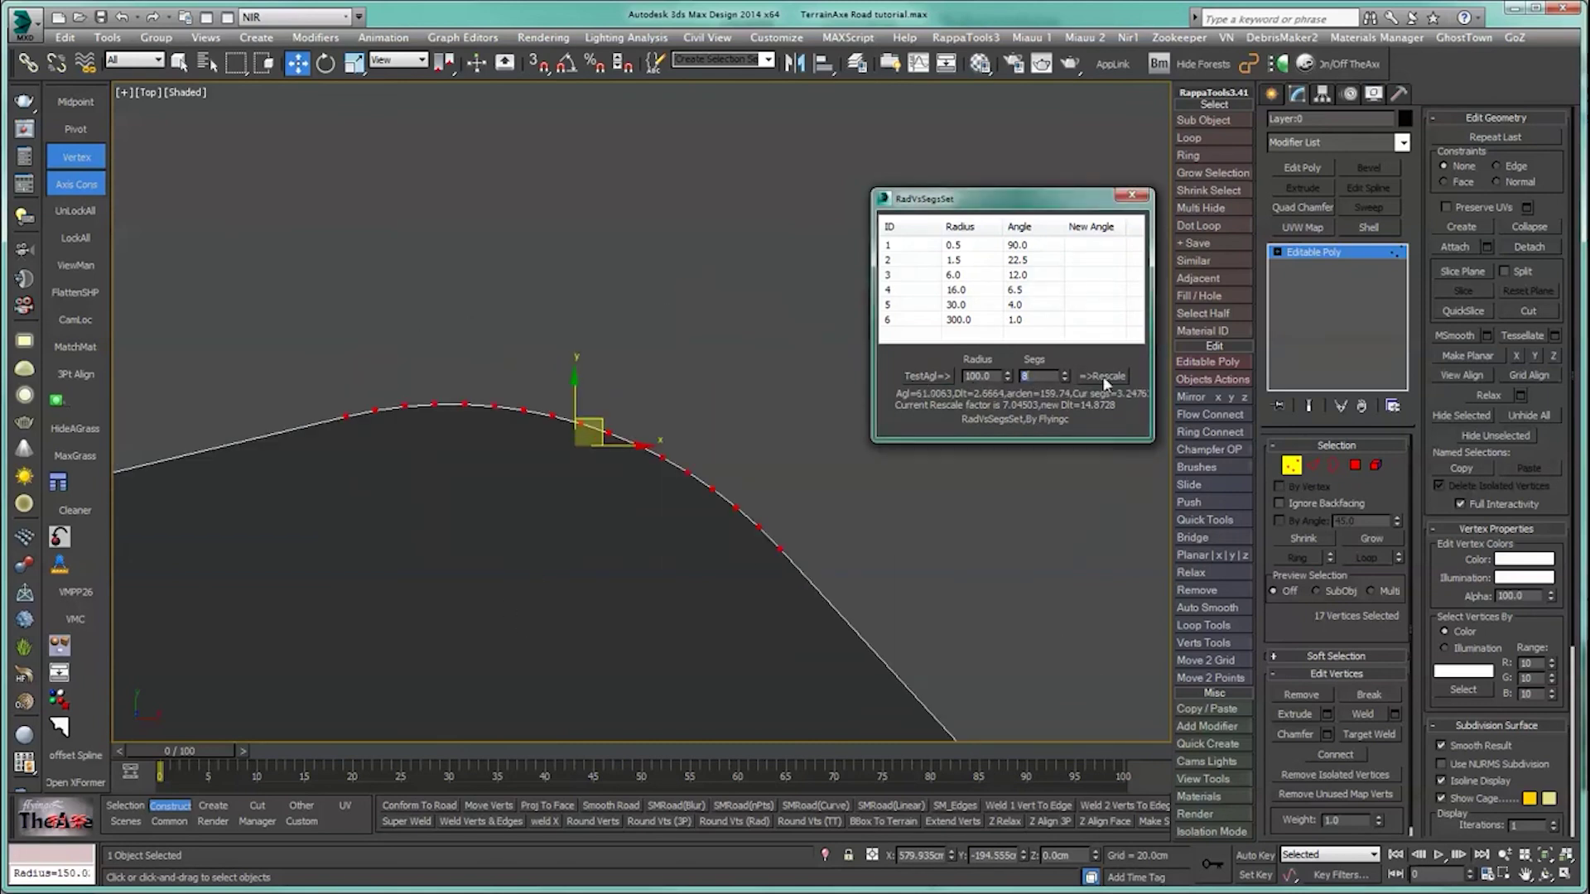
{"action": "left_click", "coordinate": [634, 818]}
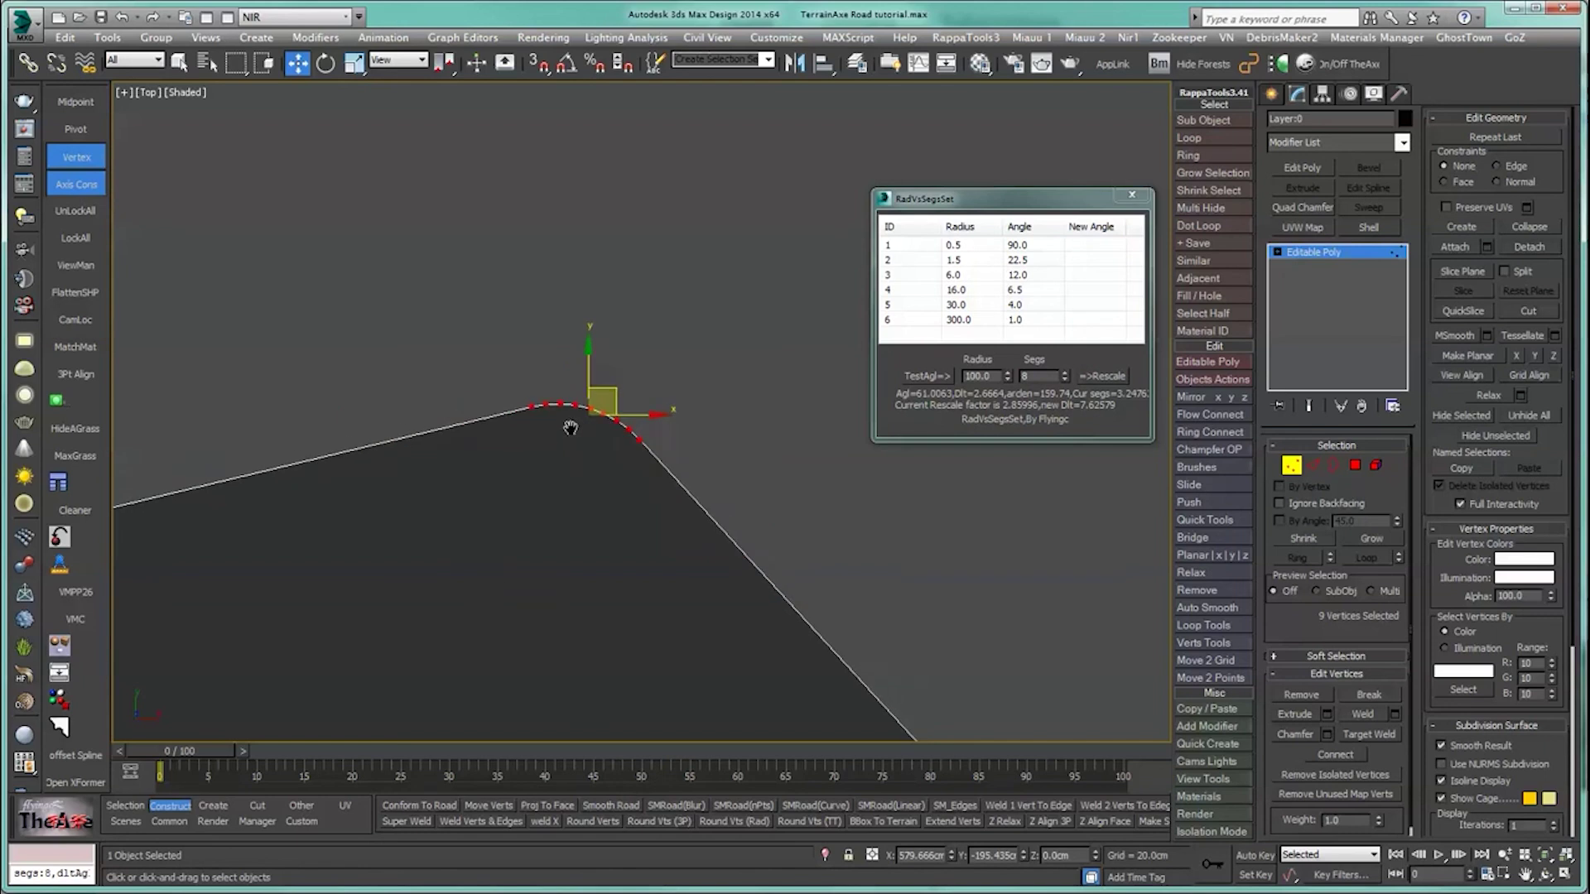
Step: Select the right corner vertices of the neighbouring side-road junction, test and rescale to 8 segments, and rebuild with Round Vts (3P)
{"action": "scroll", "coordinate": [430, 591], "scroll_direction": "down", "scroll_amount": 4}
{"action": "middle_click_drag", "start_coordinate": [430, 592], "coordinate": [629, 506]}
{"action": "left_click_drag", "start_coordinate": [385, 432], "coordinate": [498, 539]}
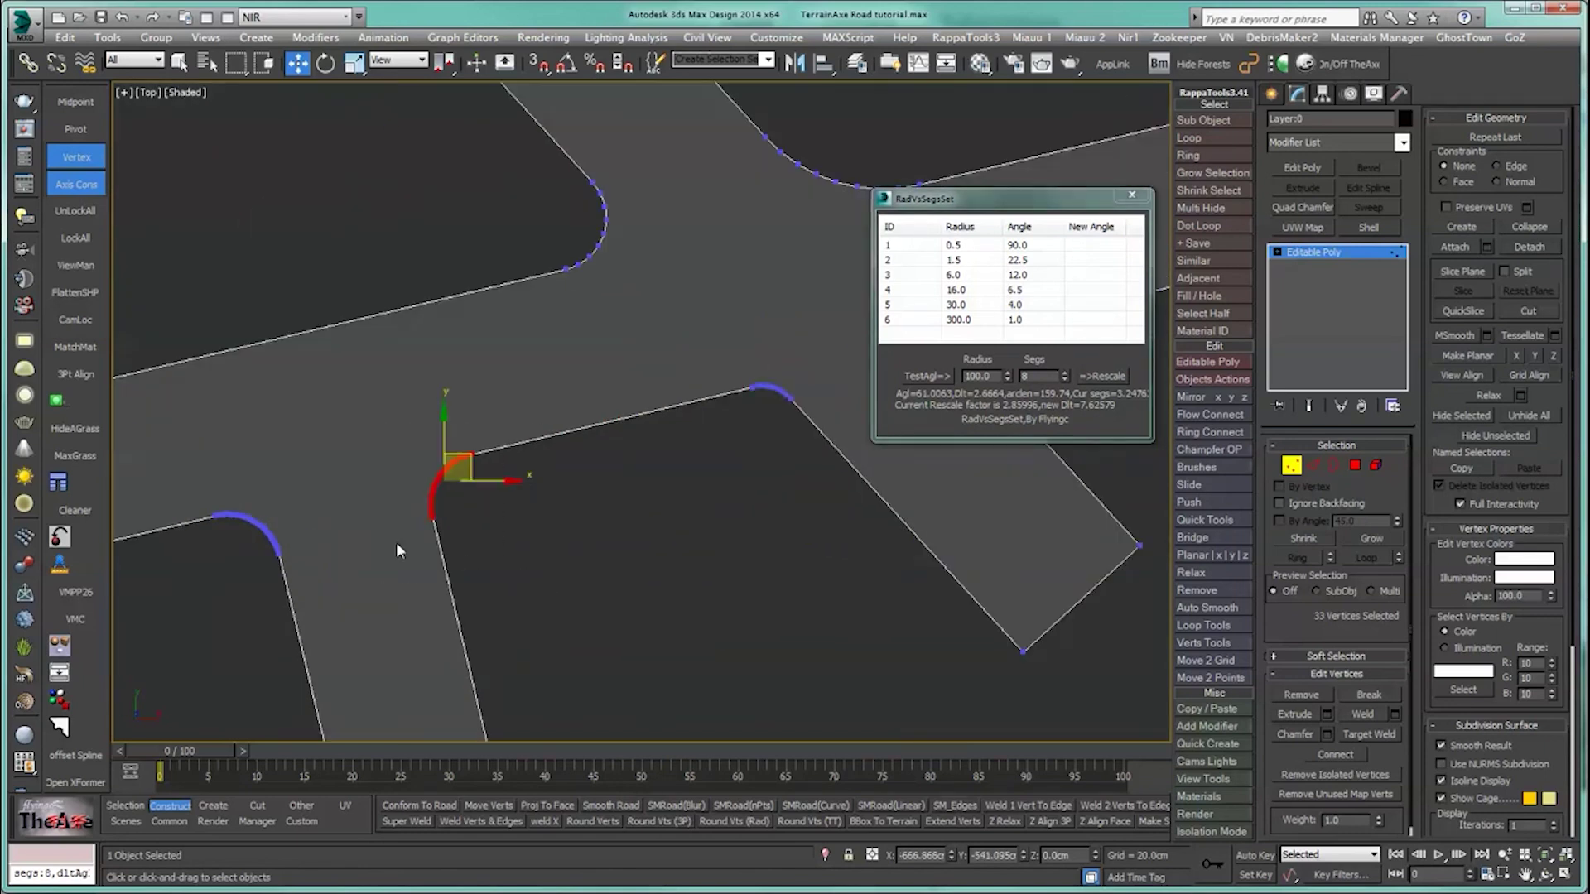
{"action": "scroll", "coordinate": [382, 543], "scroll_direction": "up", "scroll_amount": 3}
{"action": "left_click", "coordinate": [945, 381]}
{"action": "left_click_drag", "start_coordinate": [1038, 378], "coordinate": [963, 382]}
{"action": "type", "text": "8"}
{"action": "key", "text": "Return"}
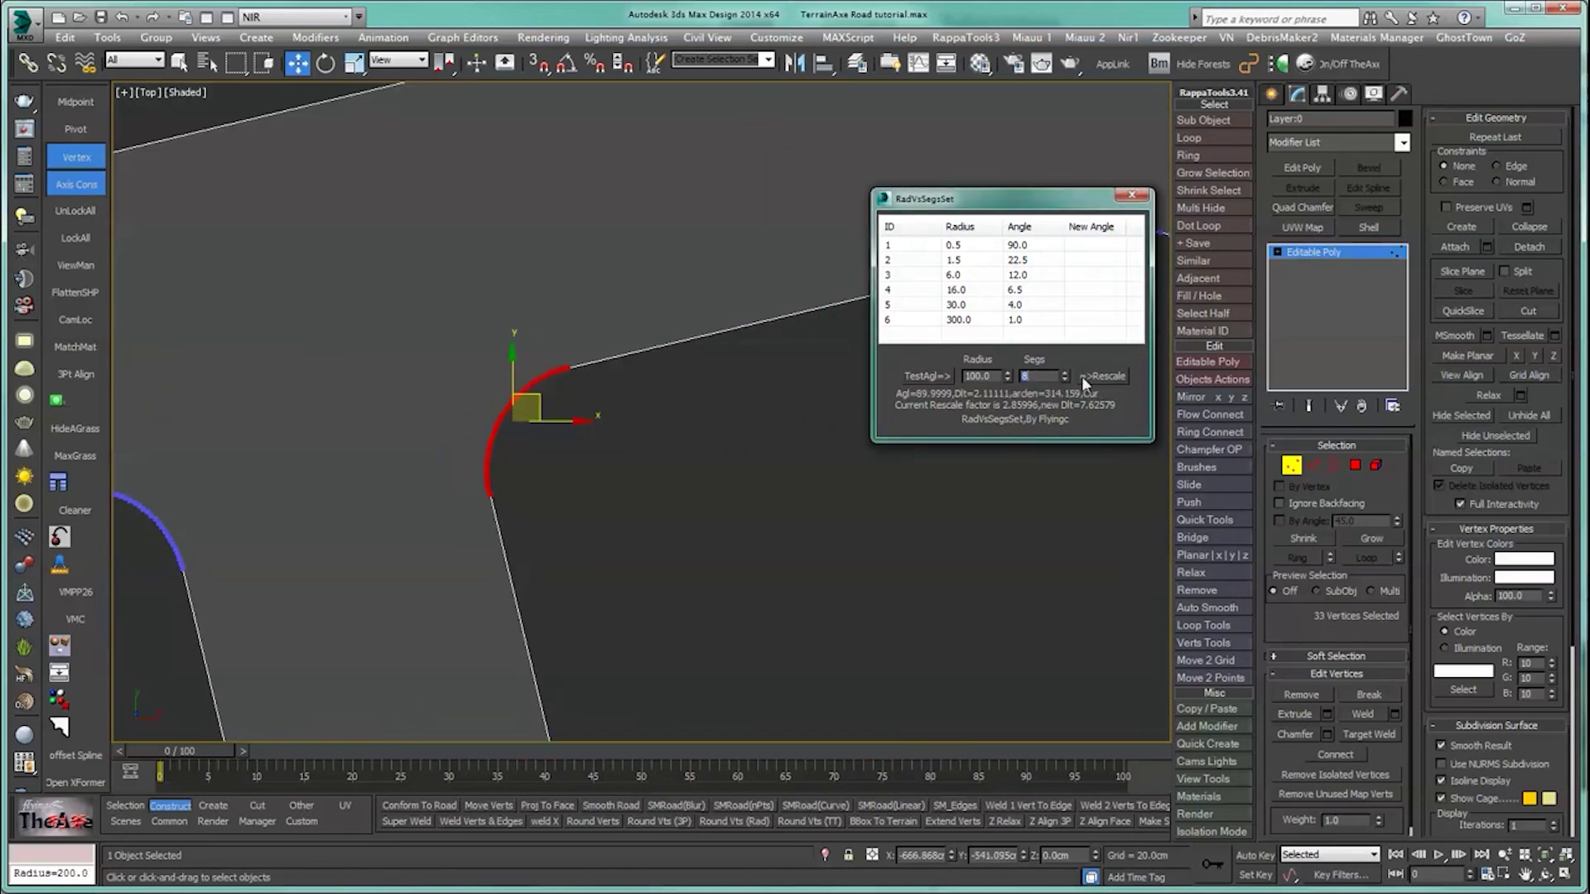
{"action": "left_click", "coordinate": [641, 820]}
Step: Select the side-road junction's left corner vertices, test and rescale to 8 segments, and rebuild with Round Vts (3P)
{"action": "middle_click_drag", "start_coordinate": [249, 611], "coordinate": [684, 528]}
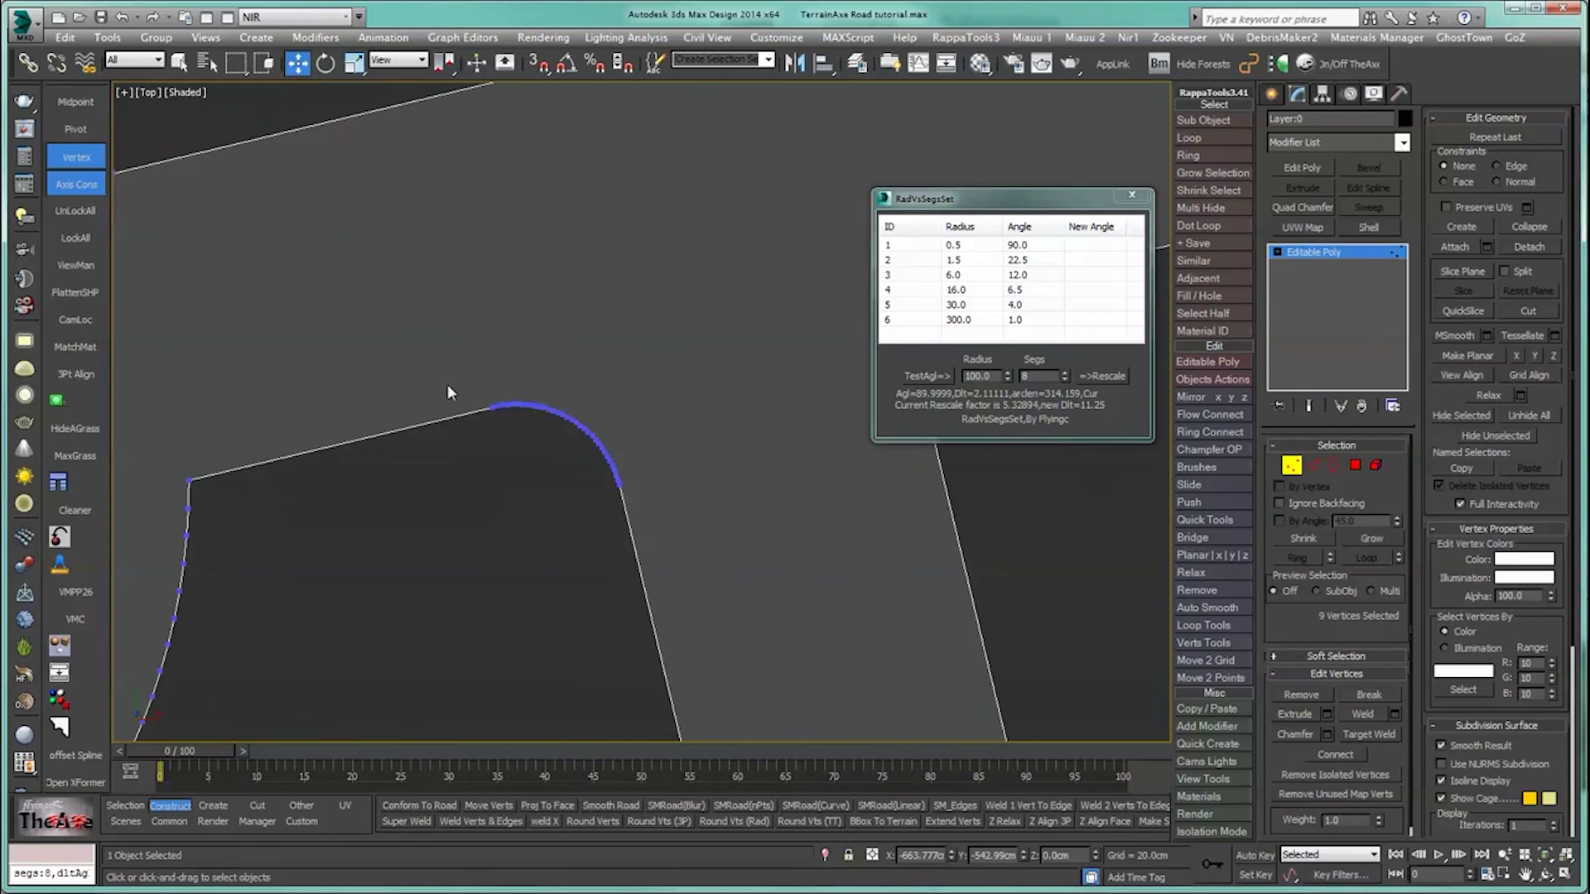
{"action": "left_click_drag", "start_coordinate": [448, 385], "coordinate": [674, 513]}
{"action": "left_click", "coordinate": [944, 377]}
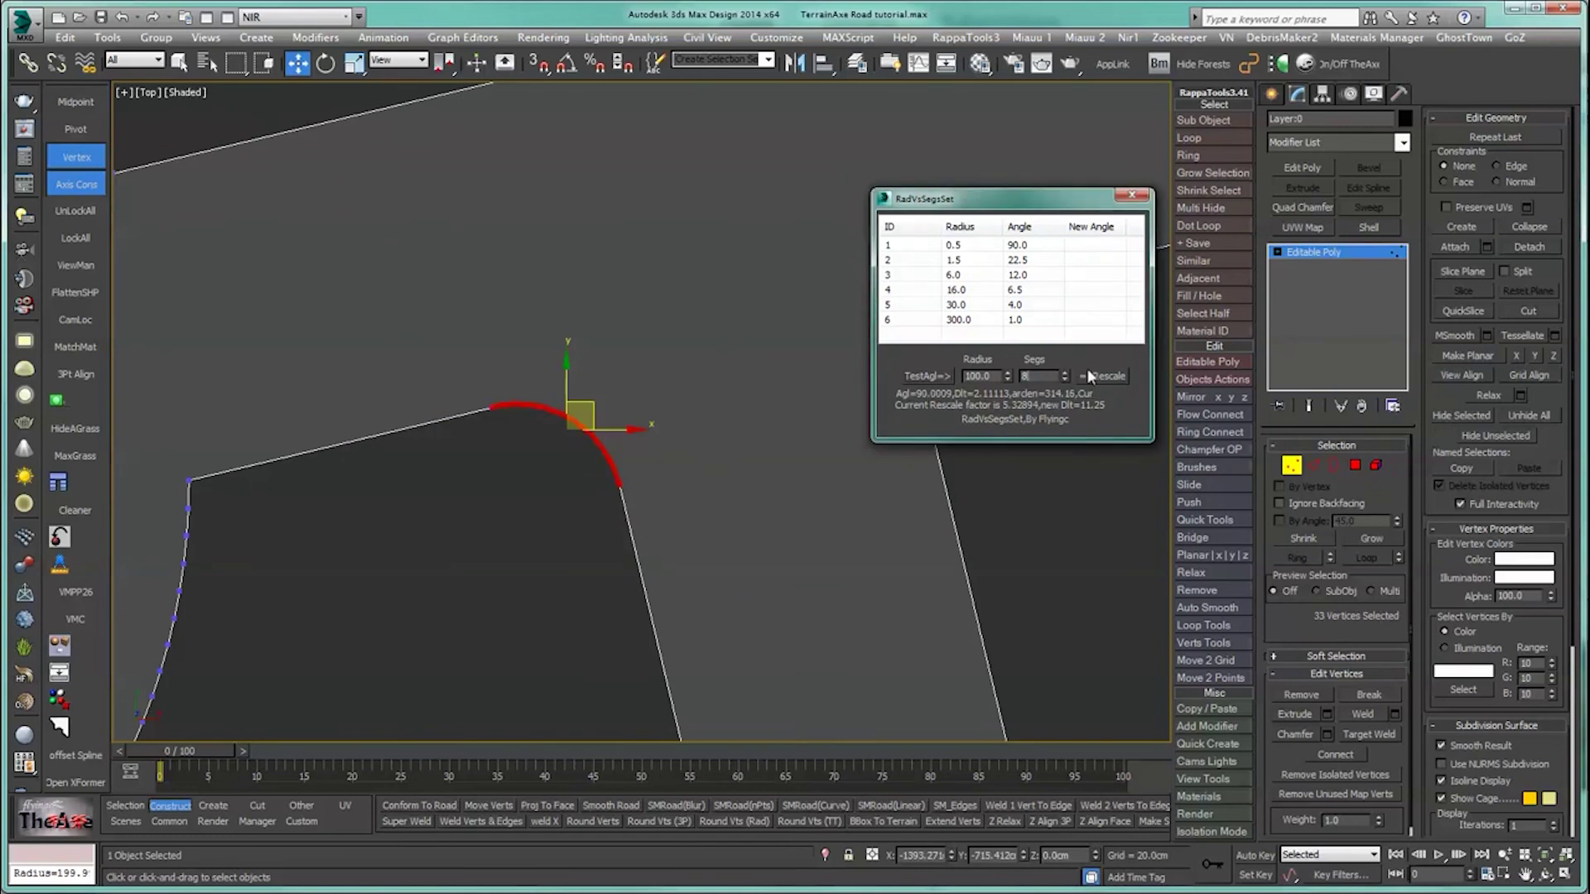
{"action": "left_click", "coordinate": [639, 820]}
Step: Move the RadVsSegsSet dialog aside and select all vertices of the roundabout's inner circle
{"action": "middle_click_drag", "start_coordinate": [377, 550], "coordinate": [534, 534]}
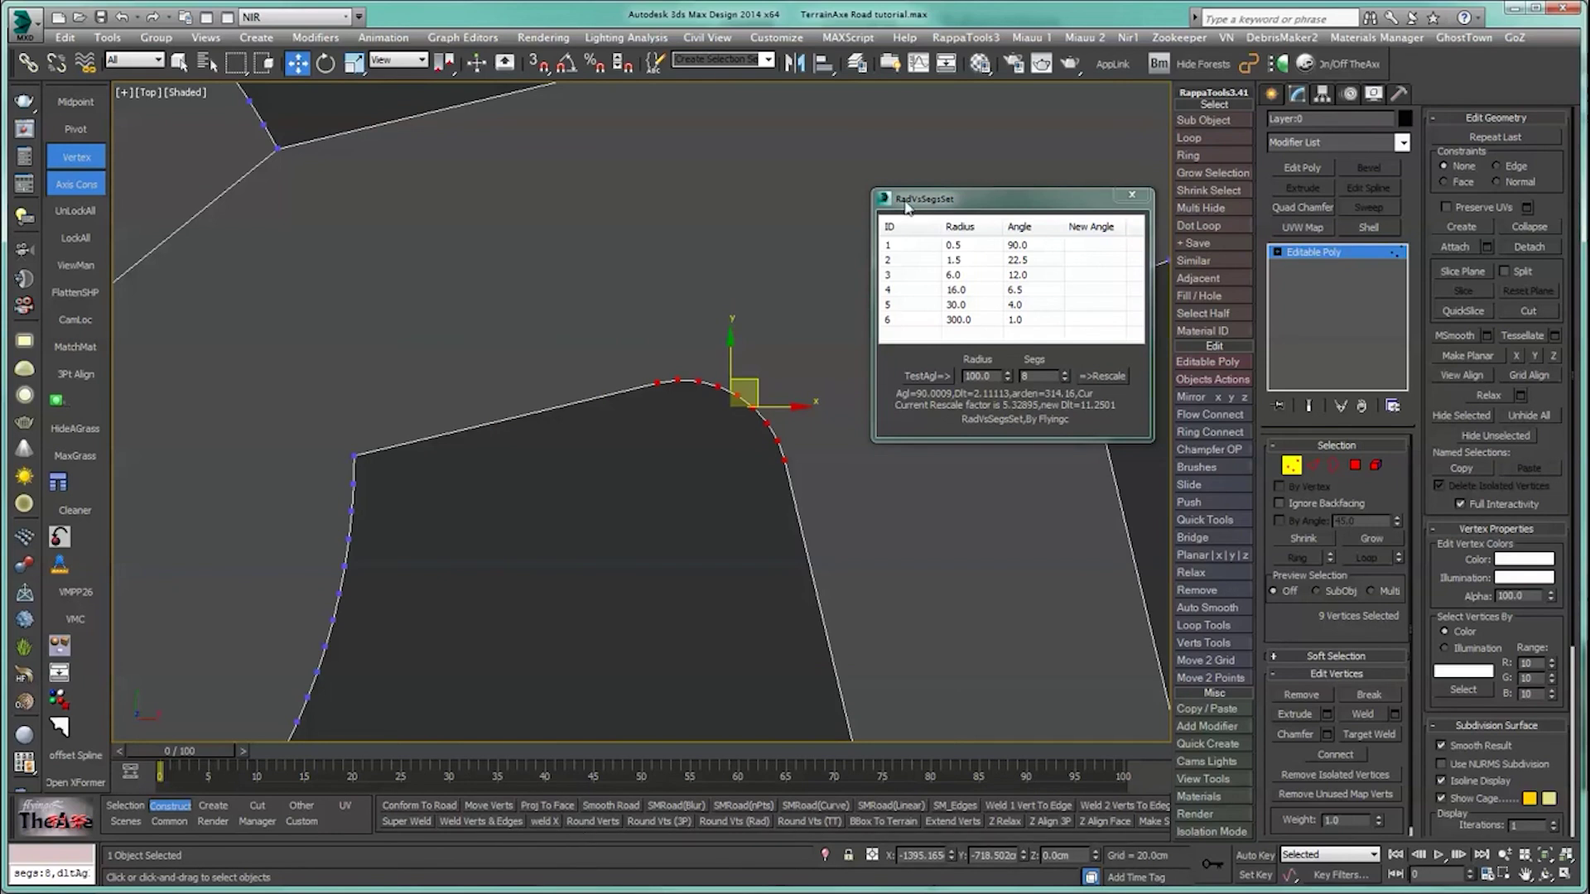
{"action": "left_click_drag", "start_coordinate": [906, 207], "coordinate": [956, 239]}
{"action": "scroll", "coordinate": [785, 434], "scroll_direction": "down", "scroll_amount": 4}
{"action": "middle_click_drag", "start_coordinate": [637, 530], "coordinate": [827, 578]}
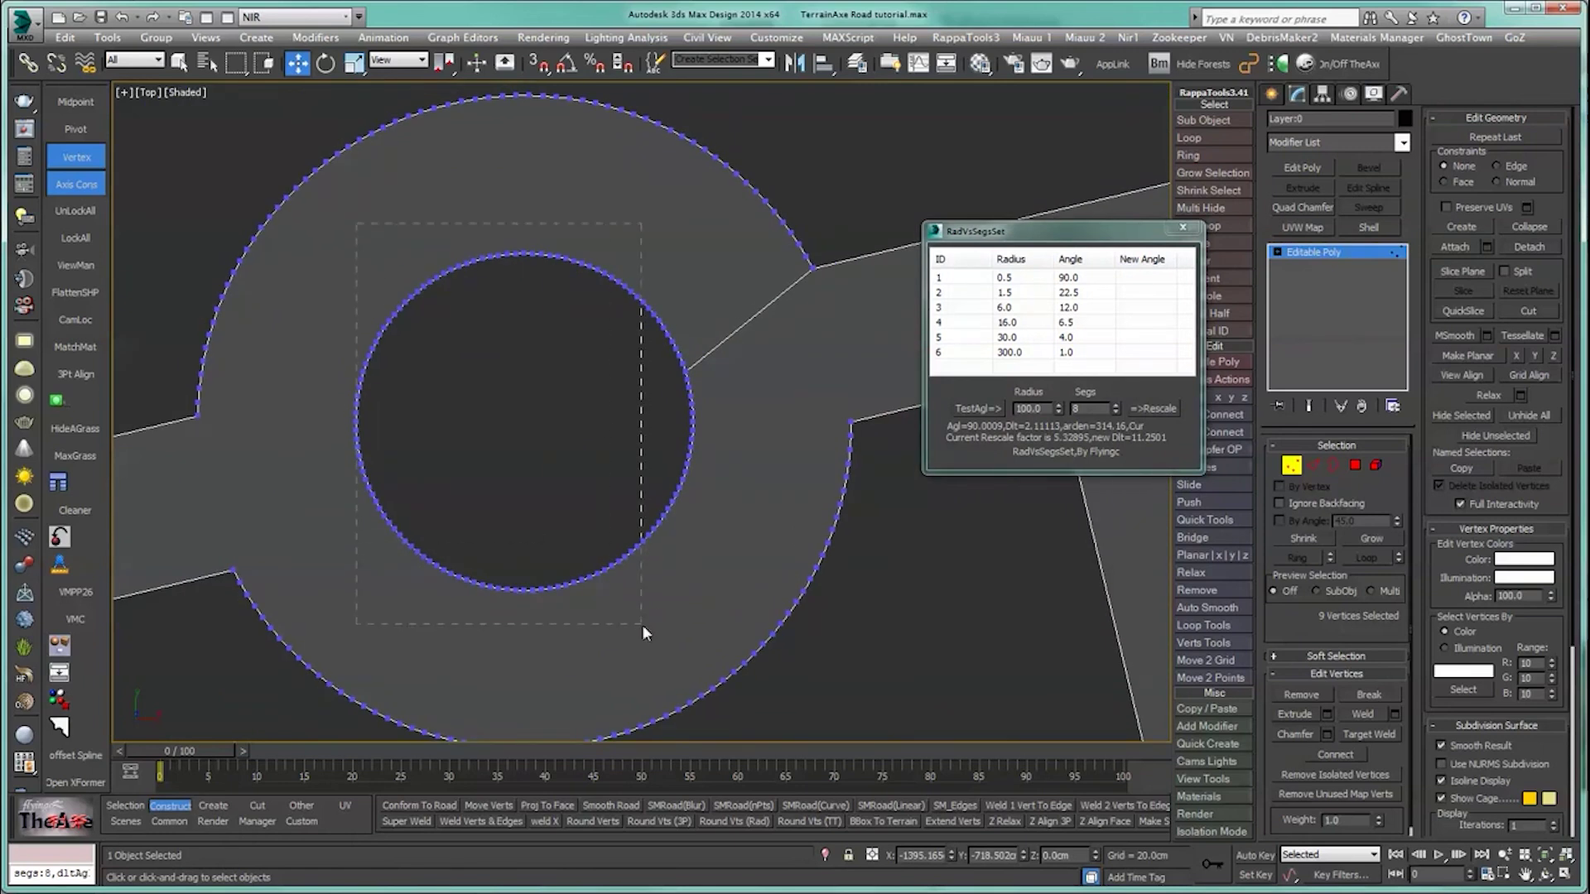
{"action": "left_click_drag", "start_coordinate": [642, 624], "coordinate": [698, 634]}
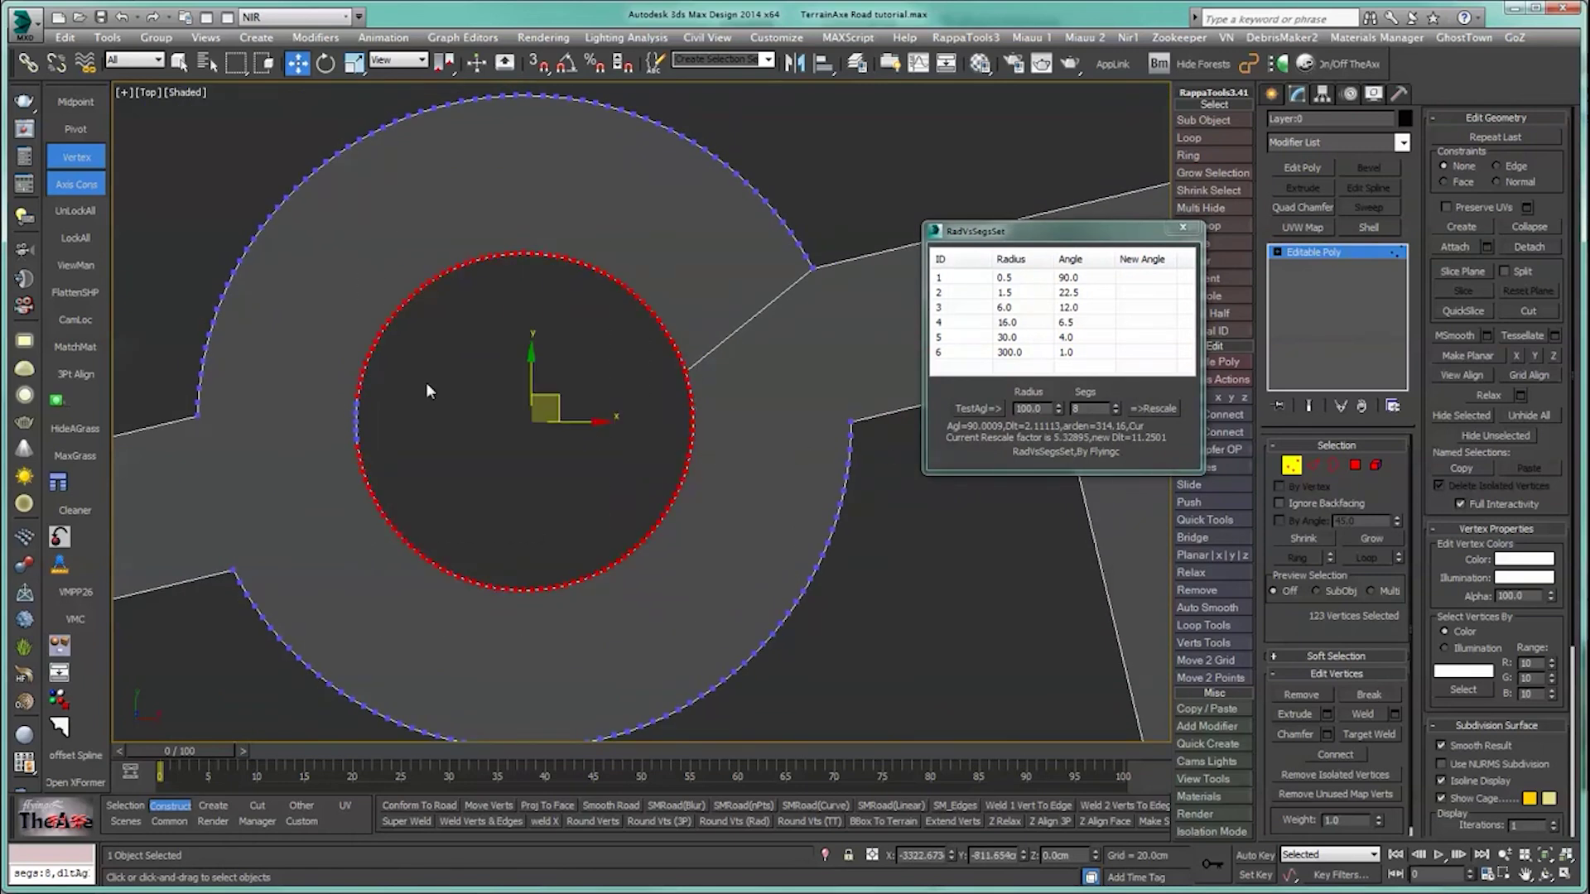
{"action": "left_click_drag", "start_coordinate": [429, 494], "coordinate": [428, 494], "text": "ctrl"}
Step: Try to test the inner circle's arc, rescale it to 20 segments and rebuild it with Round Vts (3P)
{"action": "left_click", "coordinate": [965, 411]}
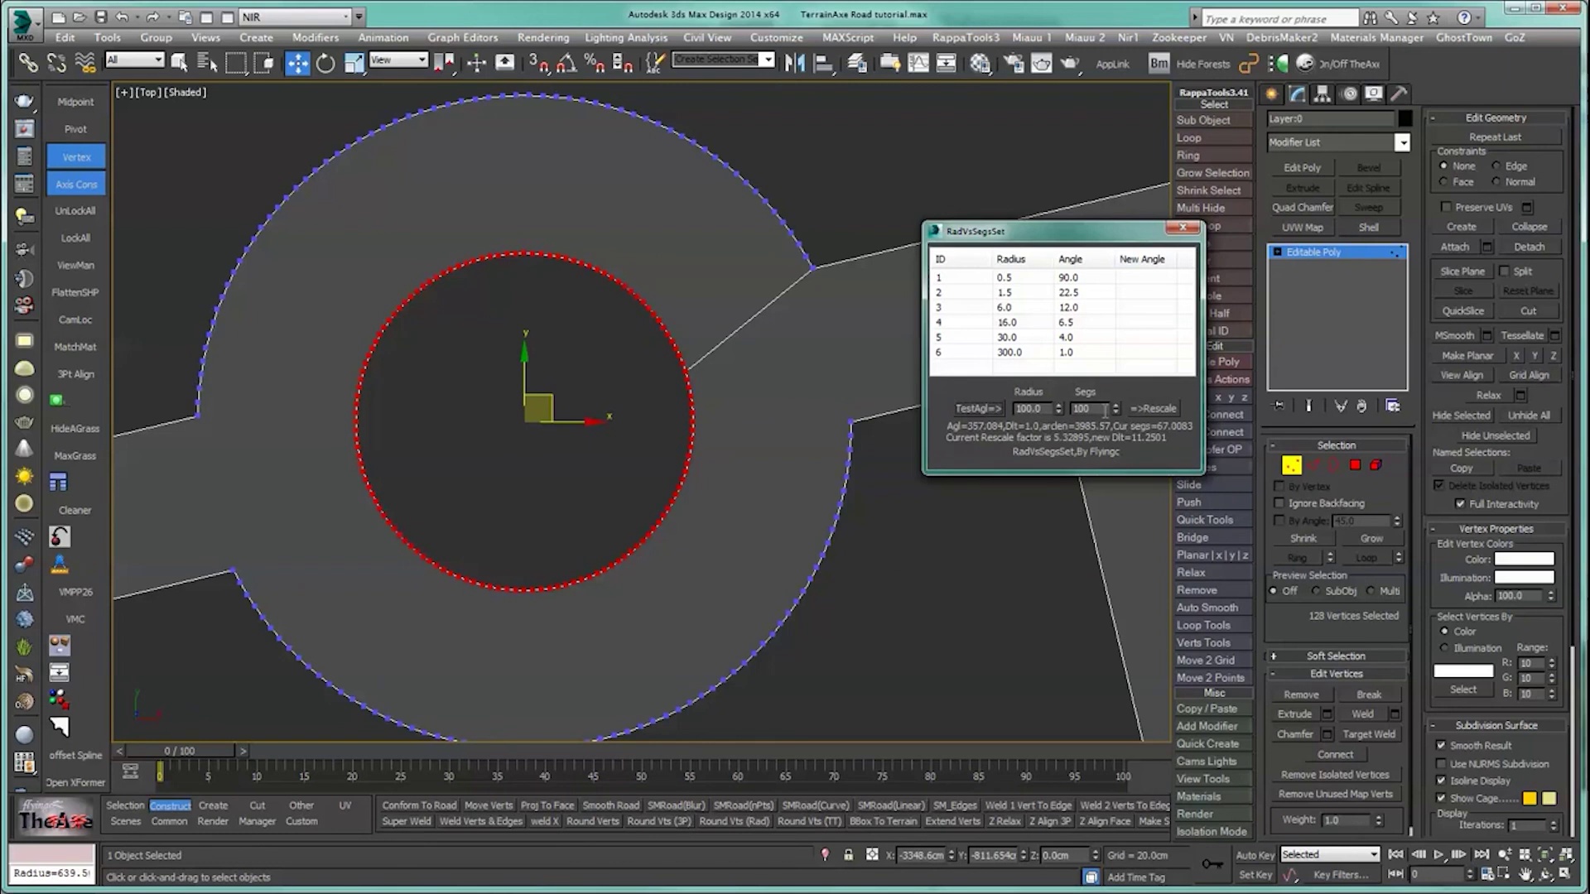
{"action": "type", "text": "20"}
{"action": "left_click", "coordinate": [644, 820]}
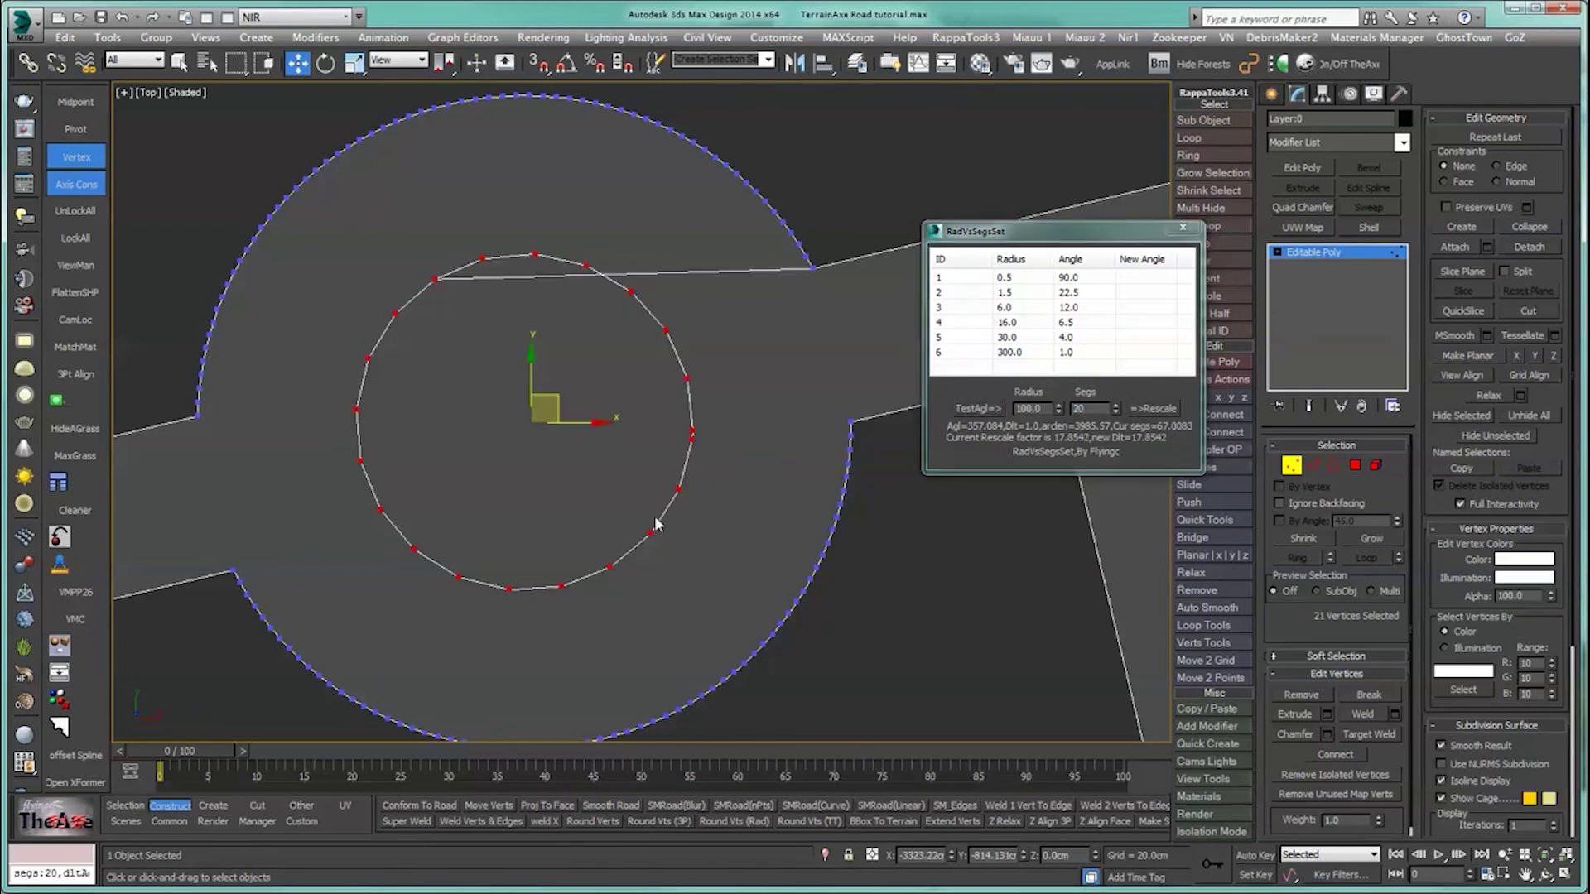
{"action": "middle_click_drag", "start_coordinate": [642, 544], "coordinate": [639, 551]}
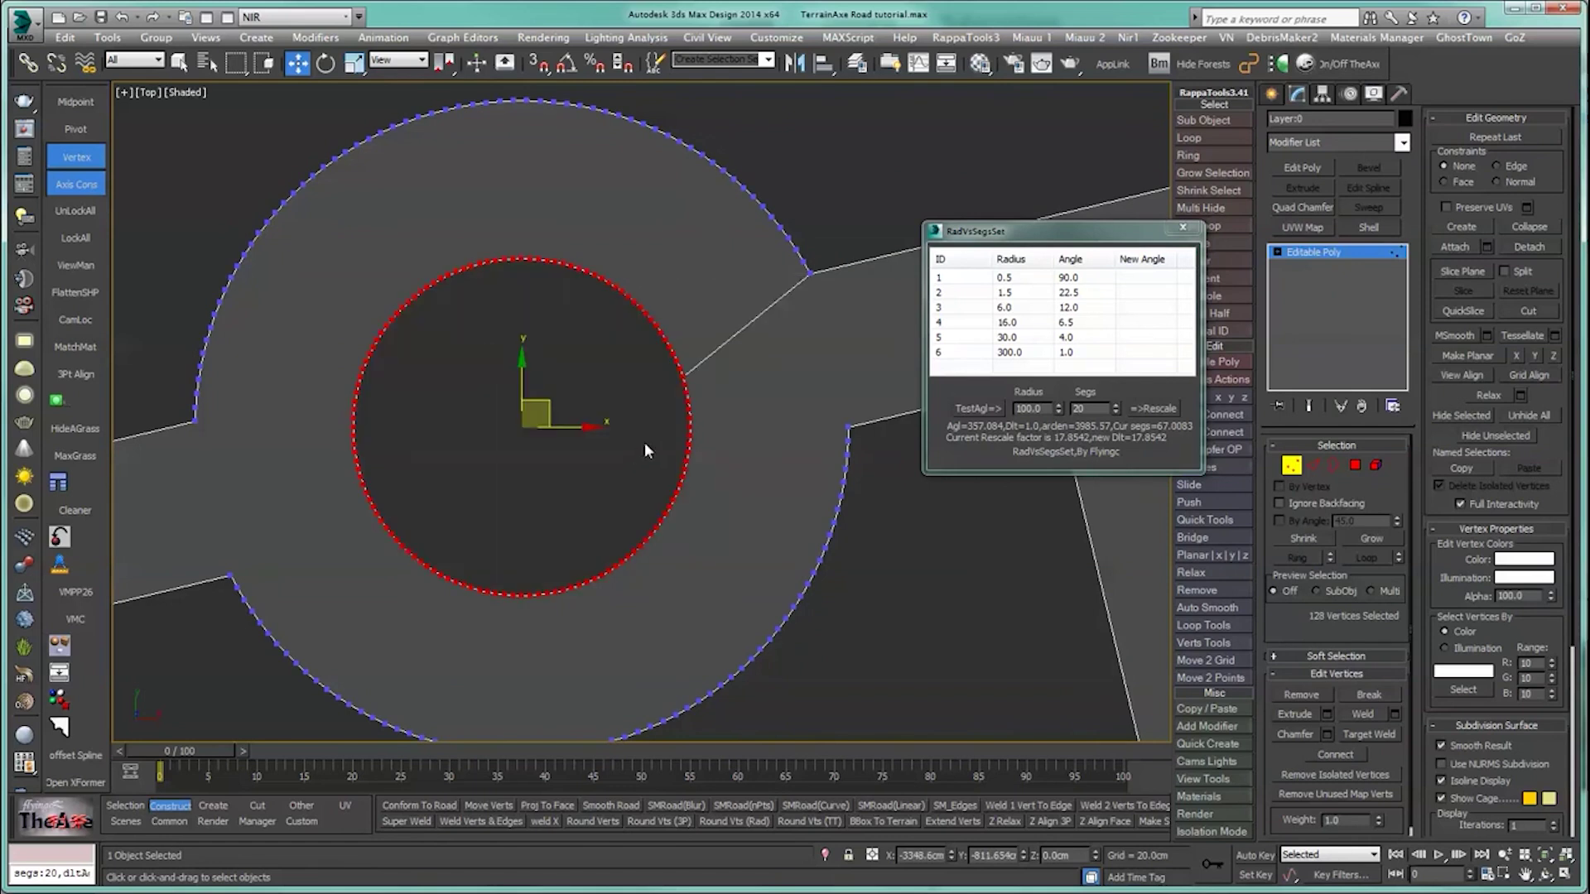
Step: Remove the inner-circle vertex where the connecting edge meets the circle from the selection
{"action": "scroll", "coordinate": [644, 442], "scroll_direction": "up", "scroll_amount": 5}
{"action": "left_click_drag", "start_coordinate": [649, 396], "coordinate": [672, 419], "text": "alt"}
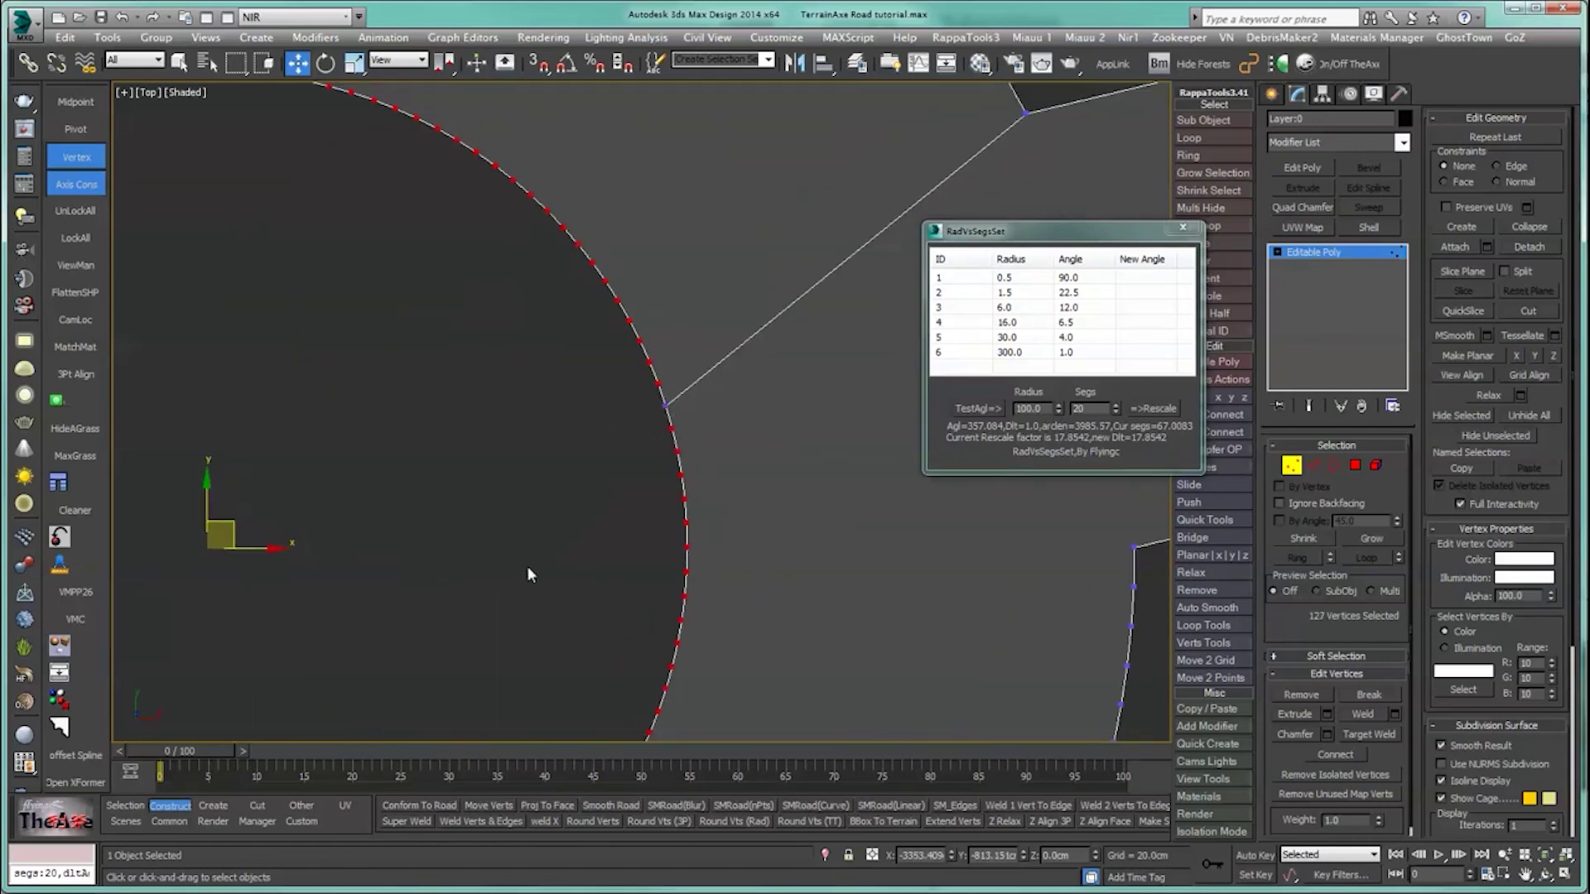
{"action": "scroll", "coordinate": [528, 566], "scroll_direction": "down", "scroll_amount": 5}
{"action": "middle_click_drag", "start_coordinate": [507, 527], "coordinate": [585, 508]}
{"action": "scroll", "coordinate": [596, 505], "scroll_direction": "up", "scroll_amount": 1}
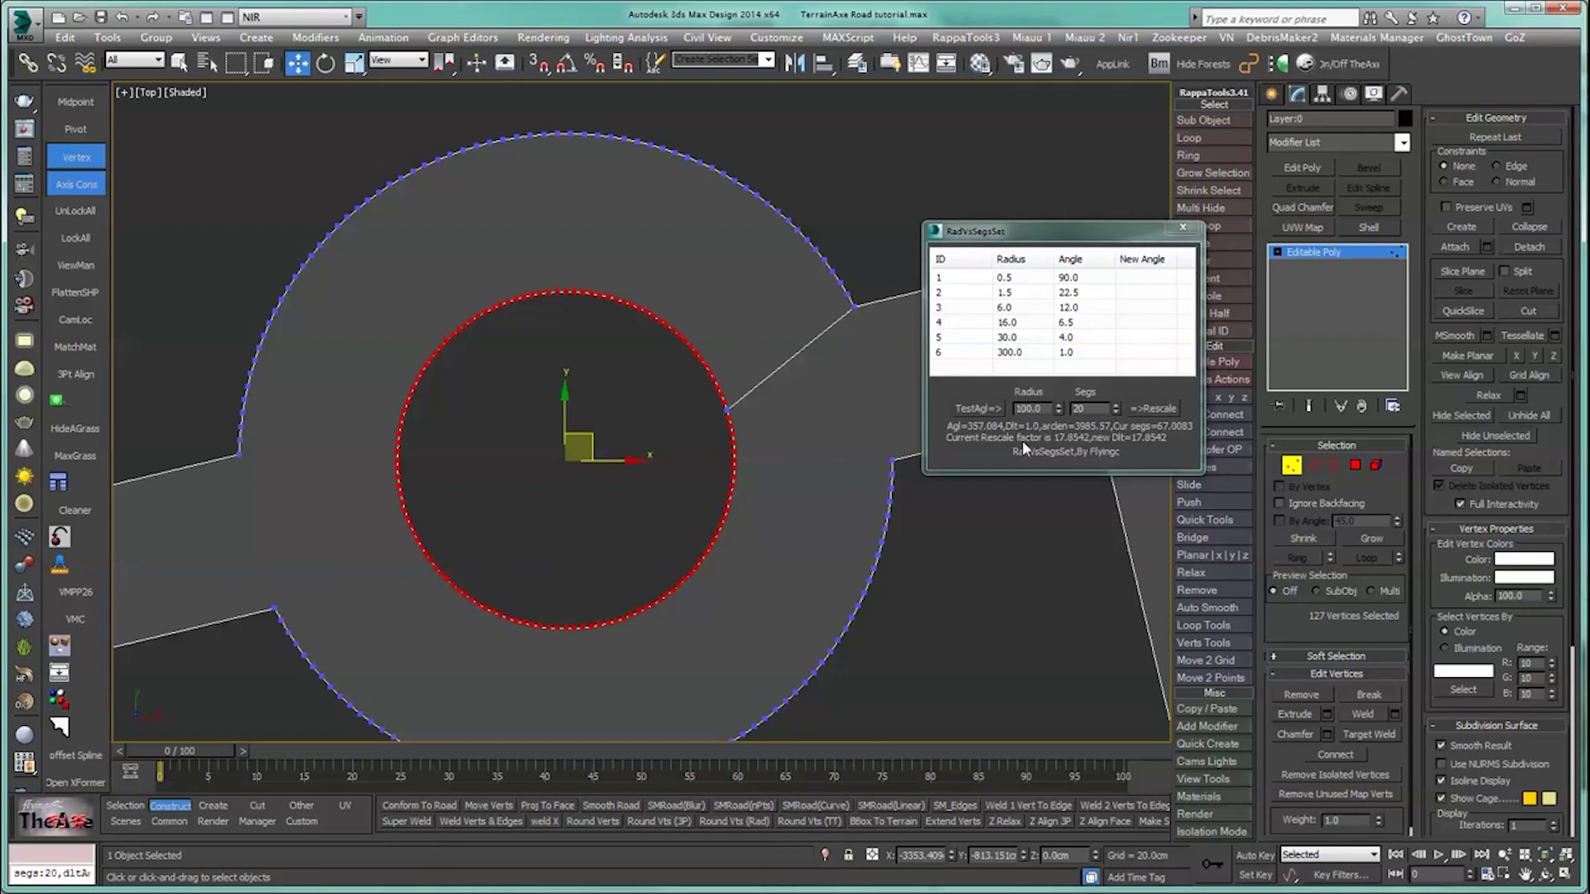
Step: Test the inner circle's arc, rescale it to 32 segments, and rebuild it with Round Vts (3P)
{"action": "left_click", "coordinate": [985, 410]}
{"action": "double_click", "coordinate": [1078, 410]}
{"action": "type", "text": "100"}
{"action": "key", "text": "Return"}
{"action": "type", "text": "10"}
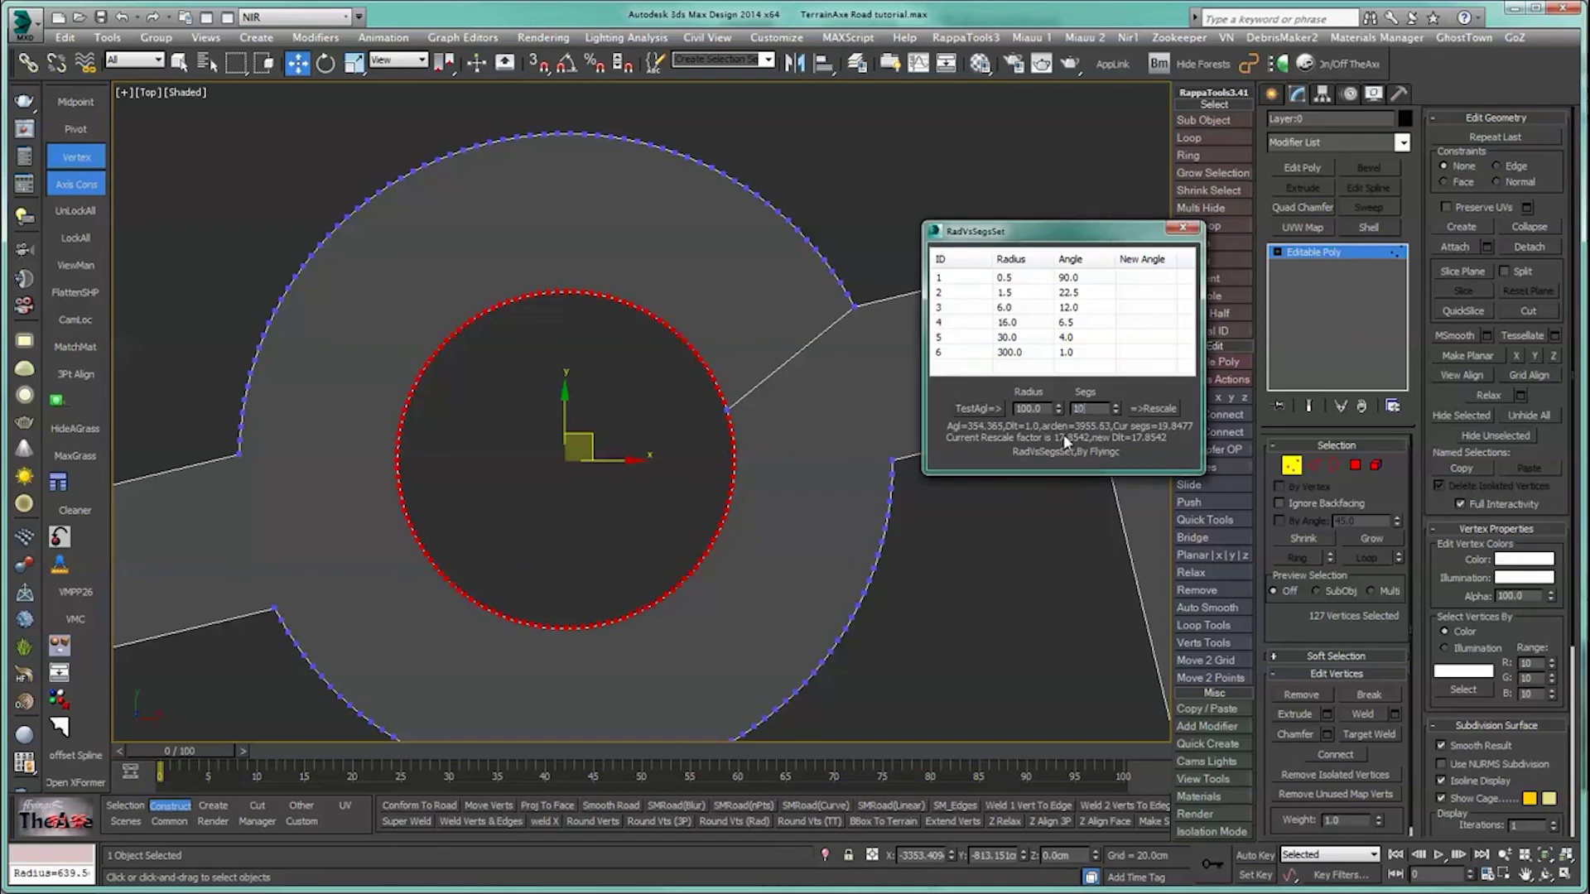
{"action": "left_click_drag", "start_coordinate": [1093, 408], "coordinate": [982, 437]}
{"action": "type", "text": "32"}
{"action": "key", "text": "Return"}
{"action": "left_click", "coordinate": [1140, 409]}
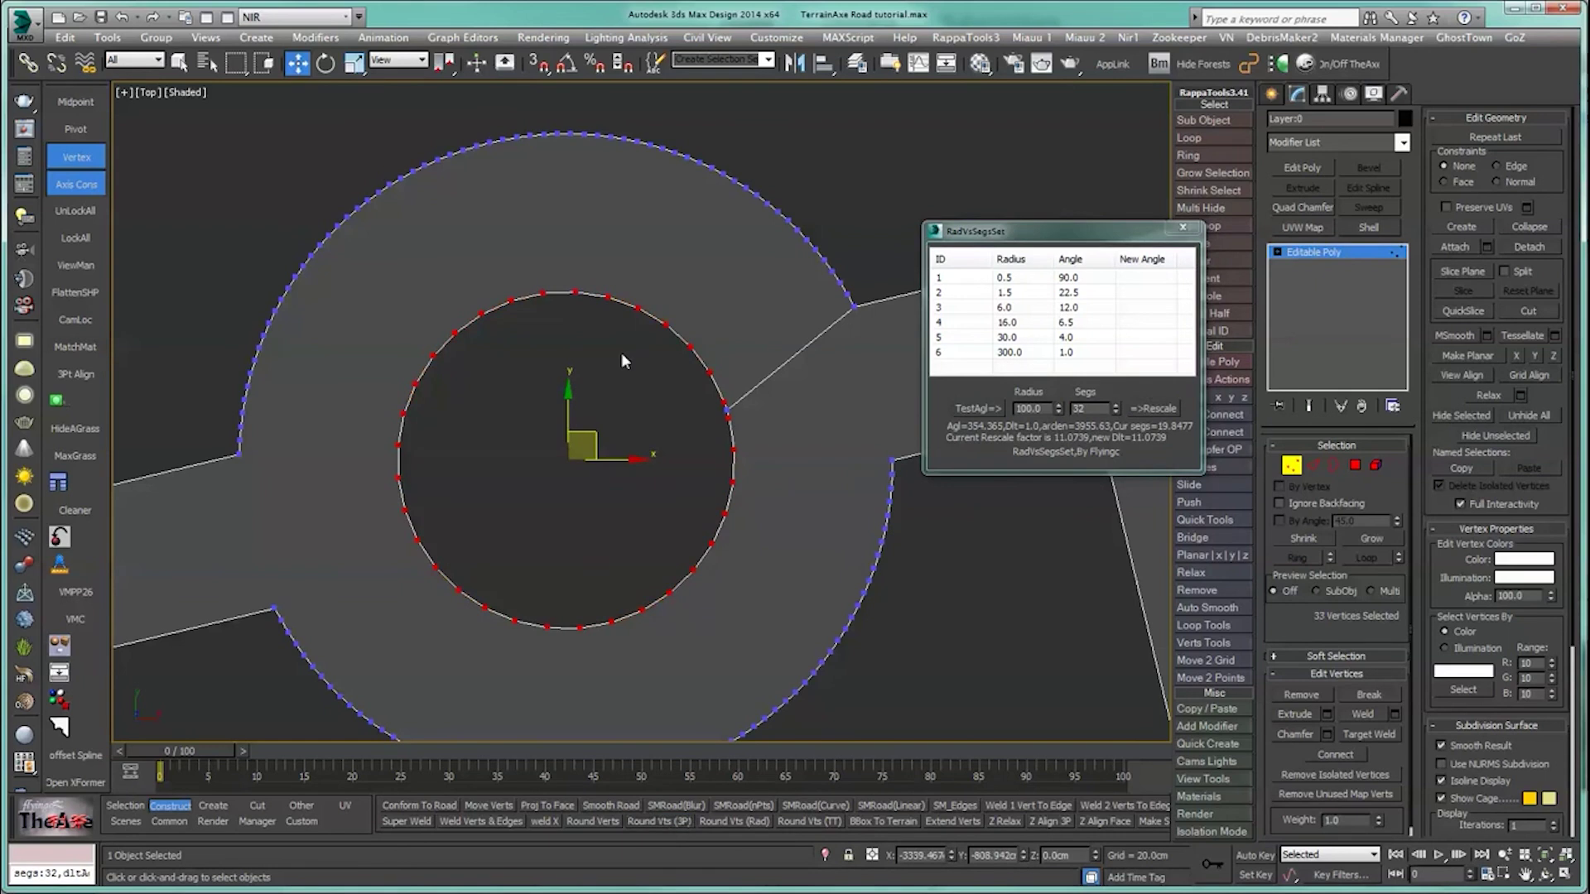
Step: Select the vertices along the roundabout's upper outer arc, between the two road connections
{"action": "middle_click_drag", "start_coordinate": [581, 381], "coordinate": [579, 344]}
{"action": "middle_click_drag", "start_coordinate": [451, 387], "coordinate": [373, 508]}
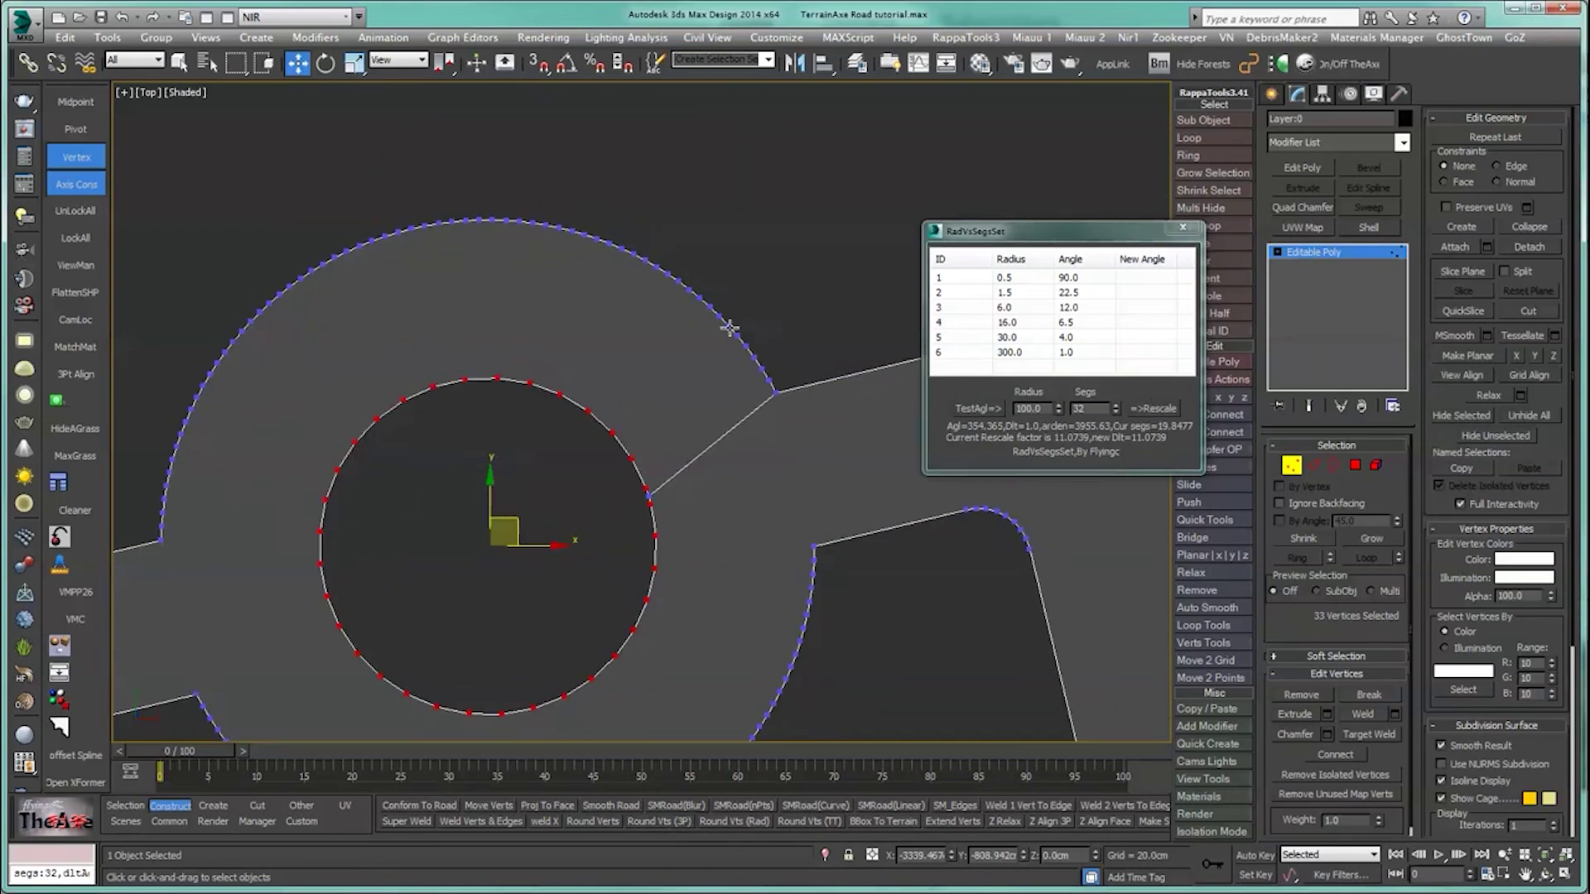
{"action": "scroll", "coordinate": [728, 330], "scroll_direction": "up", "scroll_amount": 3}
{"action": "left_click_drag", "start_coordinate": [497, 107], "coordinate": [723, 411]}
{"action": "scroll", "coordinate": [550, 469], "scroll_direction": "down", "scroll_amount": 4}
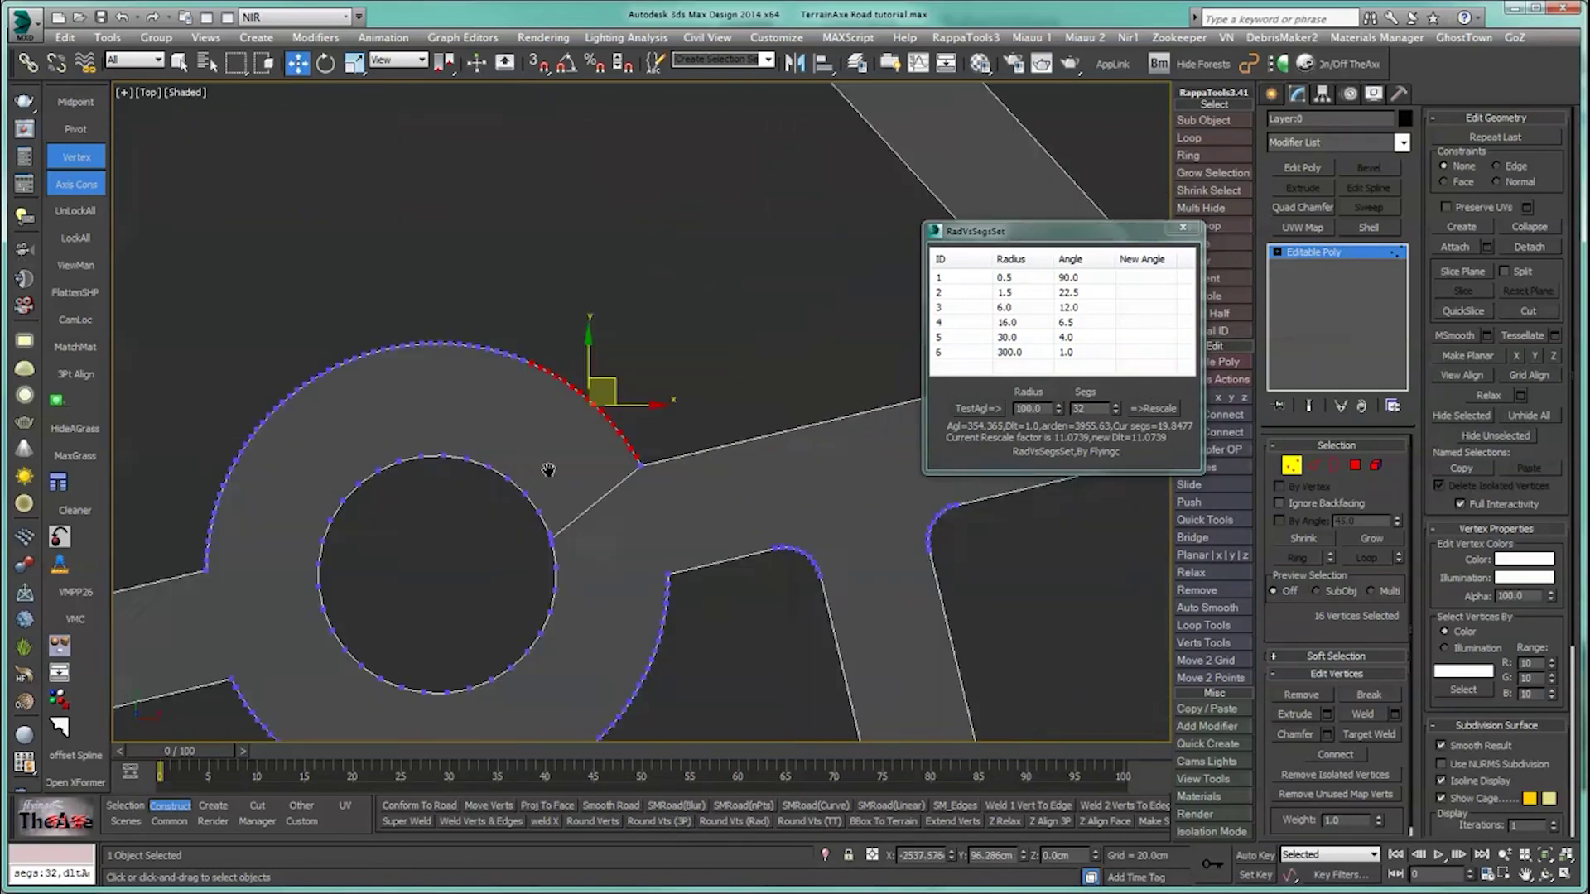
{"action": "left_click_drag", "start_coordinate": [496, 424], "coordinate": [494, 425], "text": "ctrl"}
{"action": "left_click_drag", "start_coordinate": [390, 314], "coordinate": [497, 457], "text": "ctrl"}
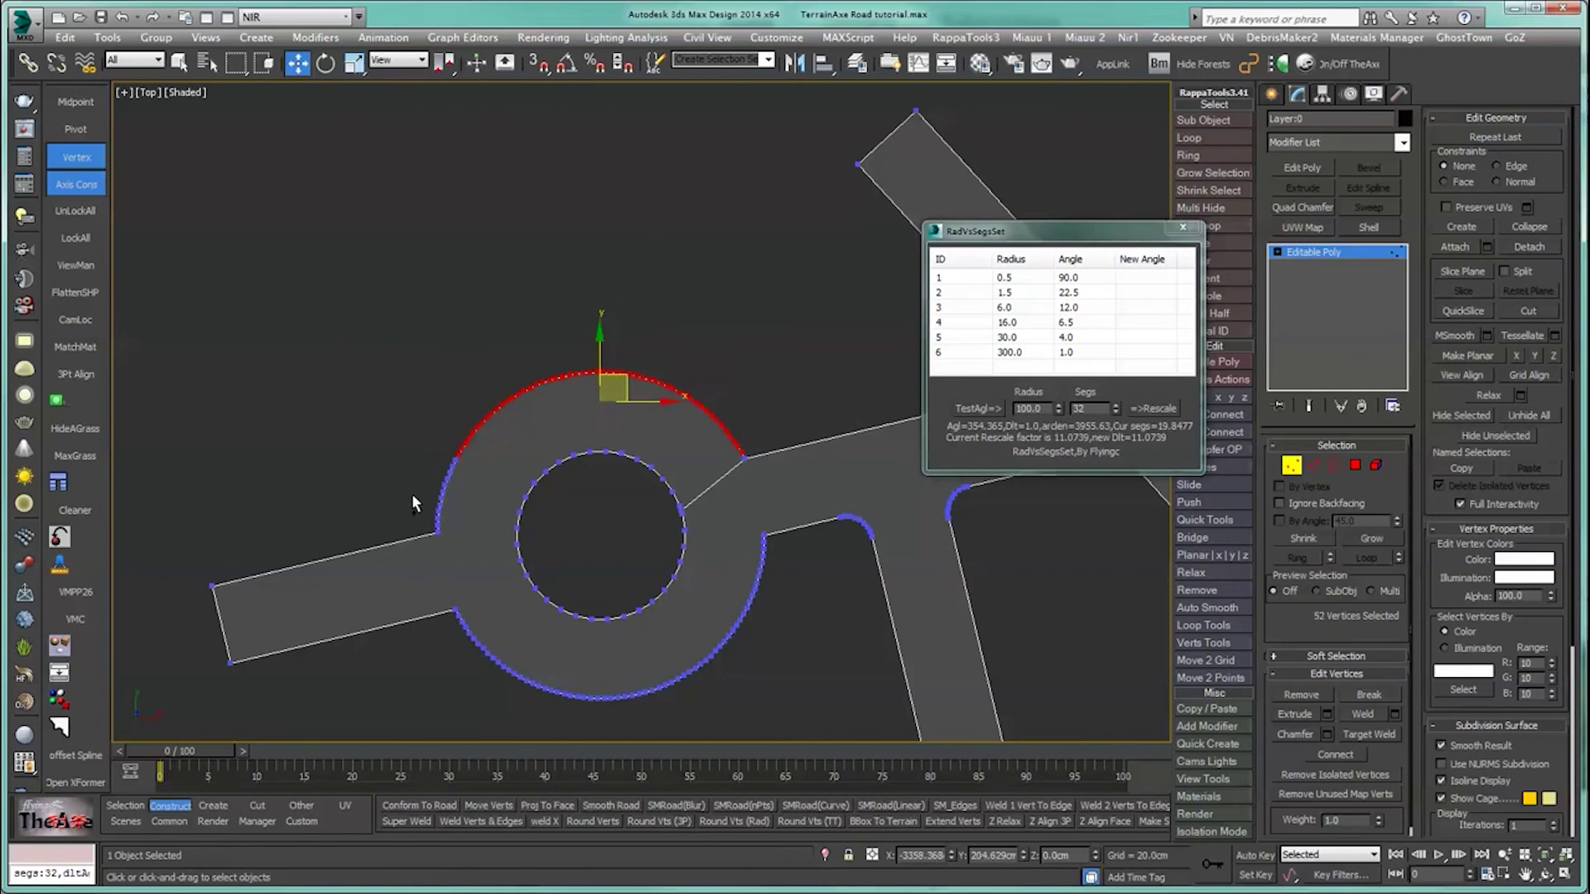
{"action": "scroll", "coordinate": [394, 492], "scroll_direction": "up", "scroll_amount": 3}
{"action": "middle_click_drag", "start_coordinate": [390, 491], "coordinate": [412, 447]}
{"action": "left_click_drag", "start_coordinate": [458, 266], "coordinate": [569, 523], "text": "ctrl"}
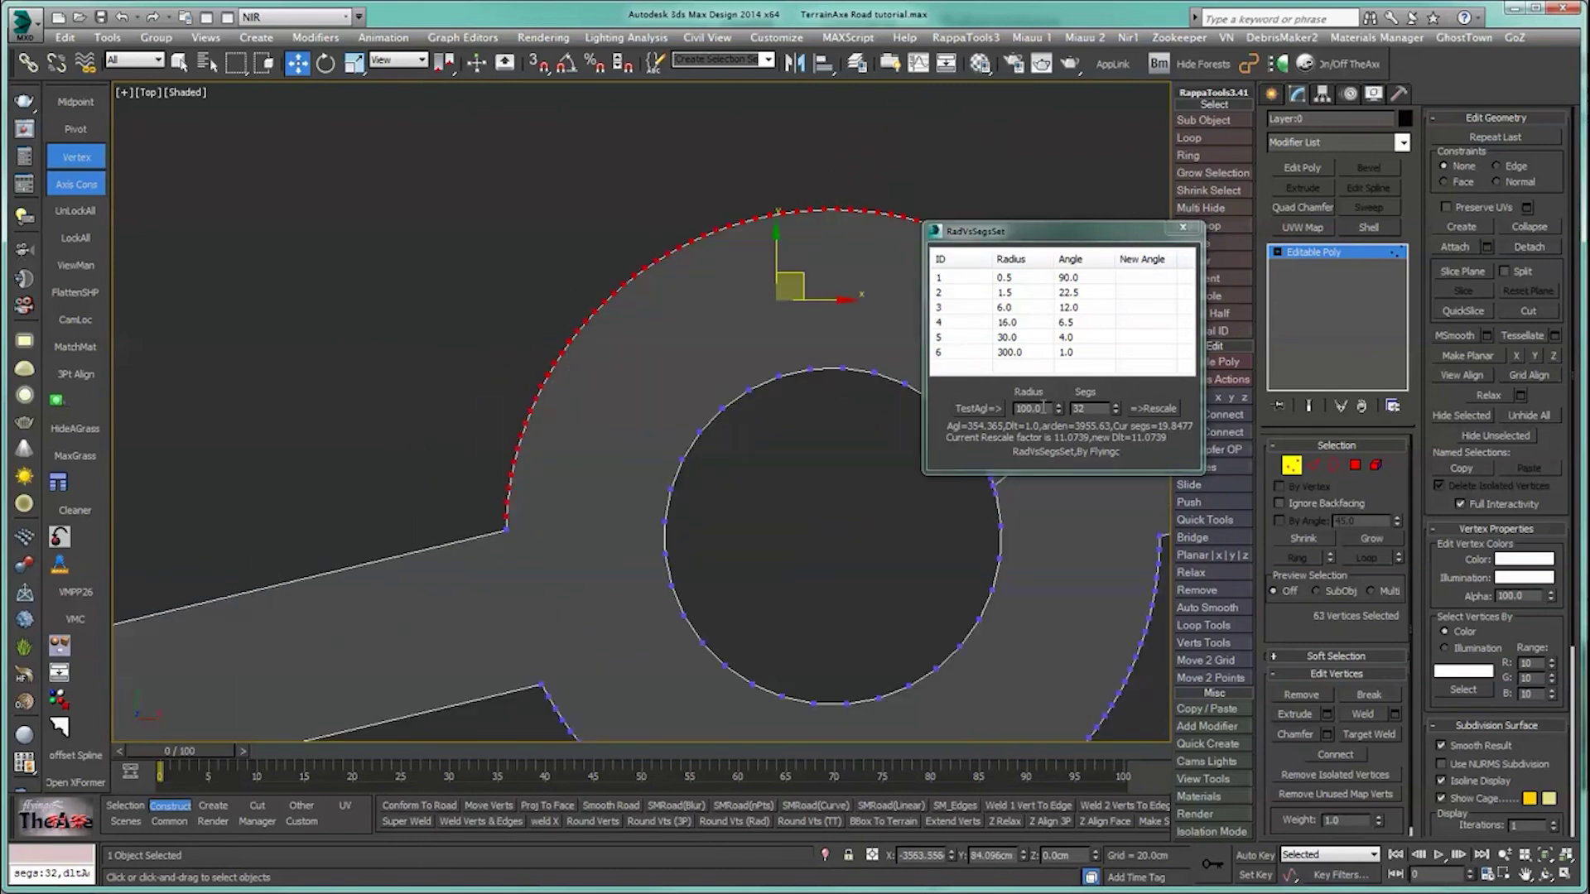
Step: Test the upper outer arc, rescale it to 16 segments, and rebuild it with Round Vts (3P)
{"action": "left_click", "coordinate": [994, 409]}
{"action": "double_click", "coordinate": [1078, 409]}
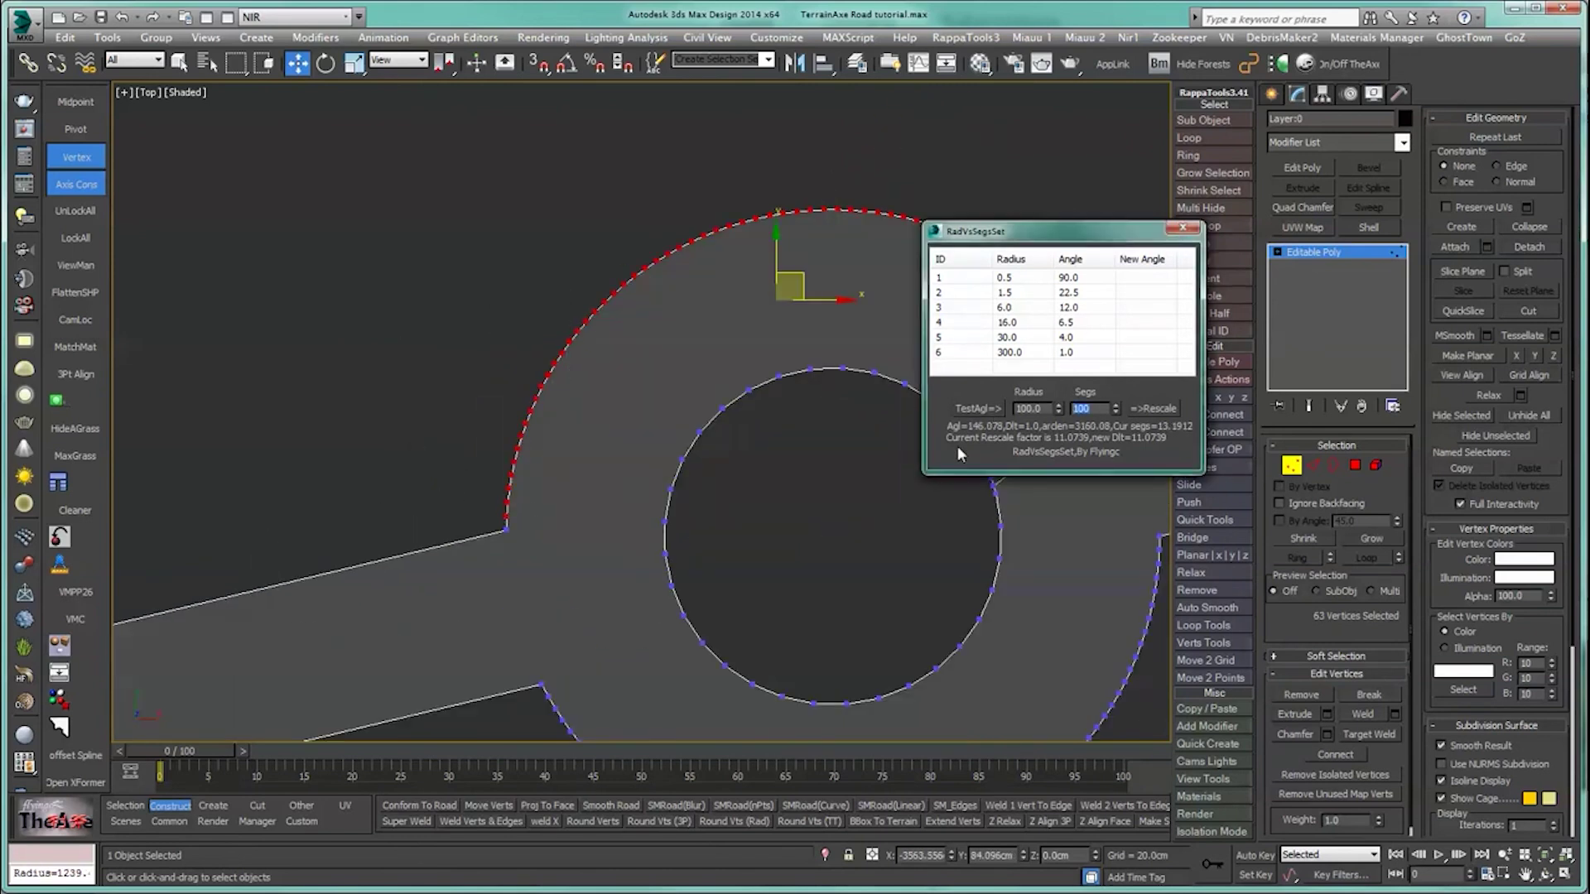
{"action": "type", "text": "16"}
{"action": "key", "text": "Return"}
{"action": "middle_click_drag", "start_coordinate": [724, 503], "coordinate": [494, 333]}
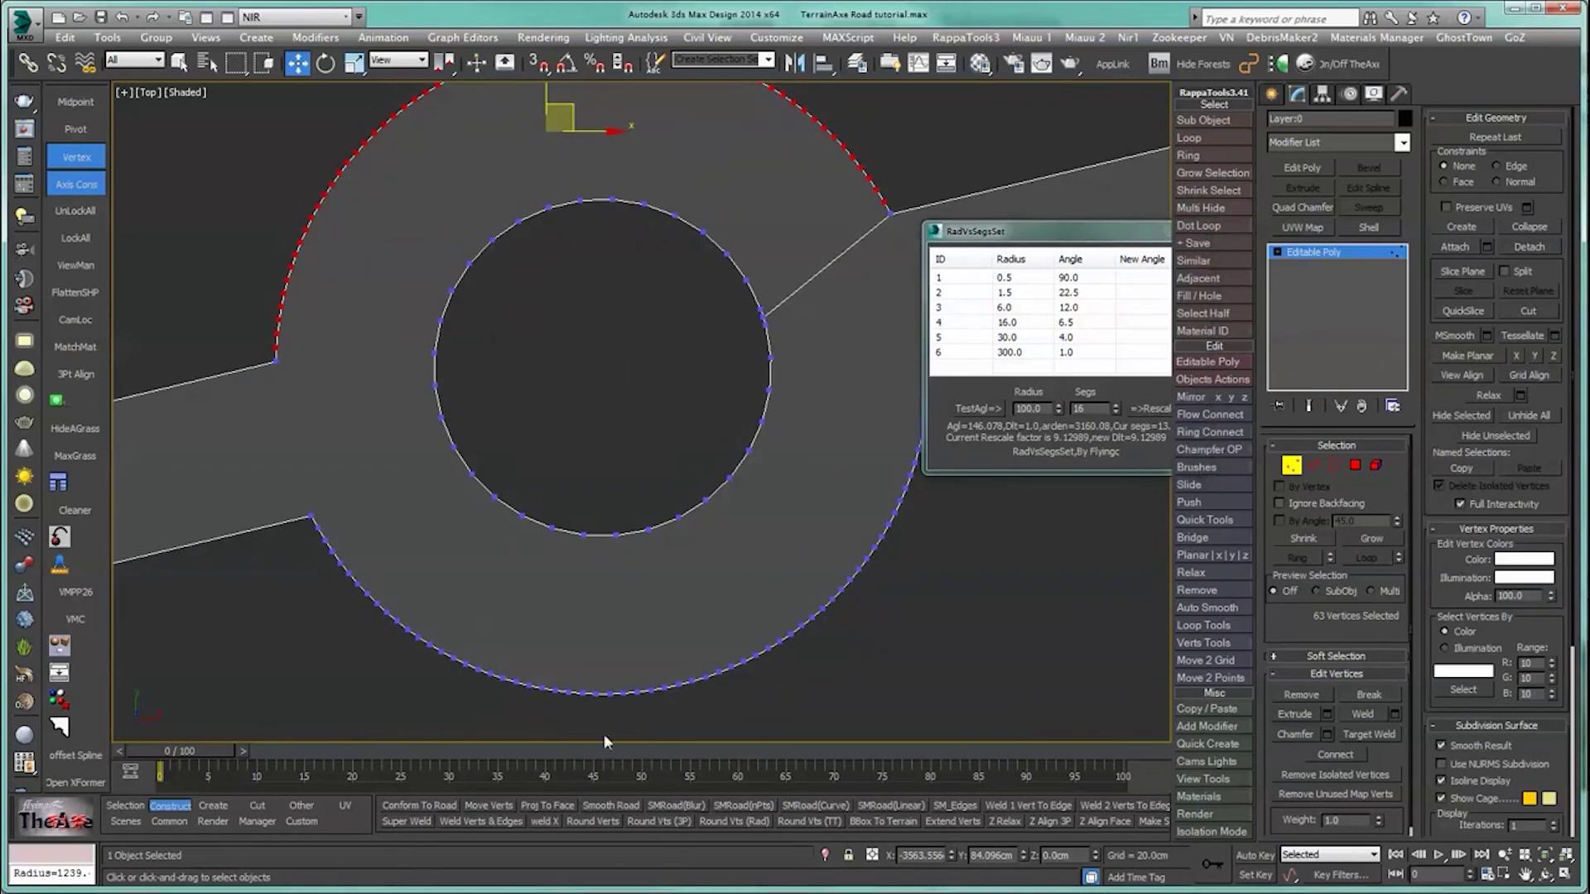
{"action": "left_click", "coordinate": [648, 822]}
{"action": "middle_click_drag", "start_coordinate": [608, 582], "coordinate": [557, 575]}
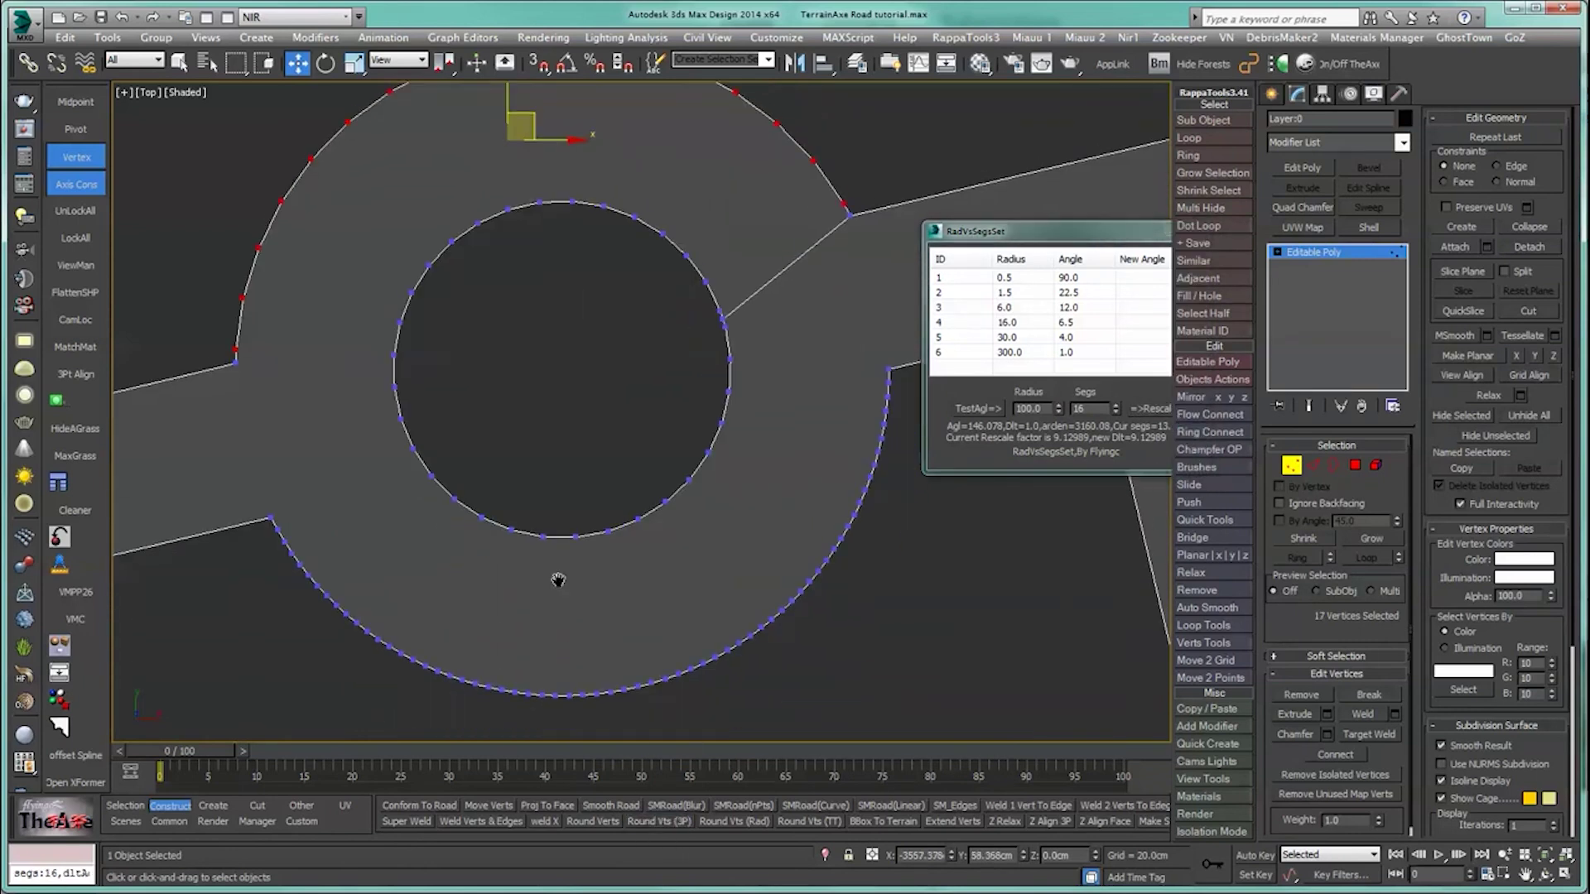
{"action": "left_click_drag", "start_coordinate": [859, 427], "coordinate": [801, 579]}
{"action": "left_click_drag", "start_coordinate": [820, 669], "coordinate": [685, 577], "text": "ctrl"}
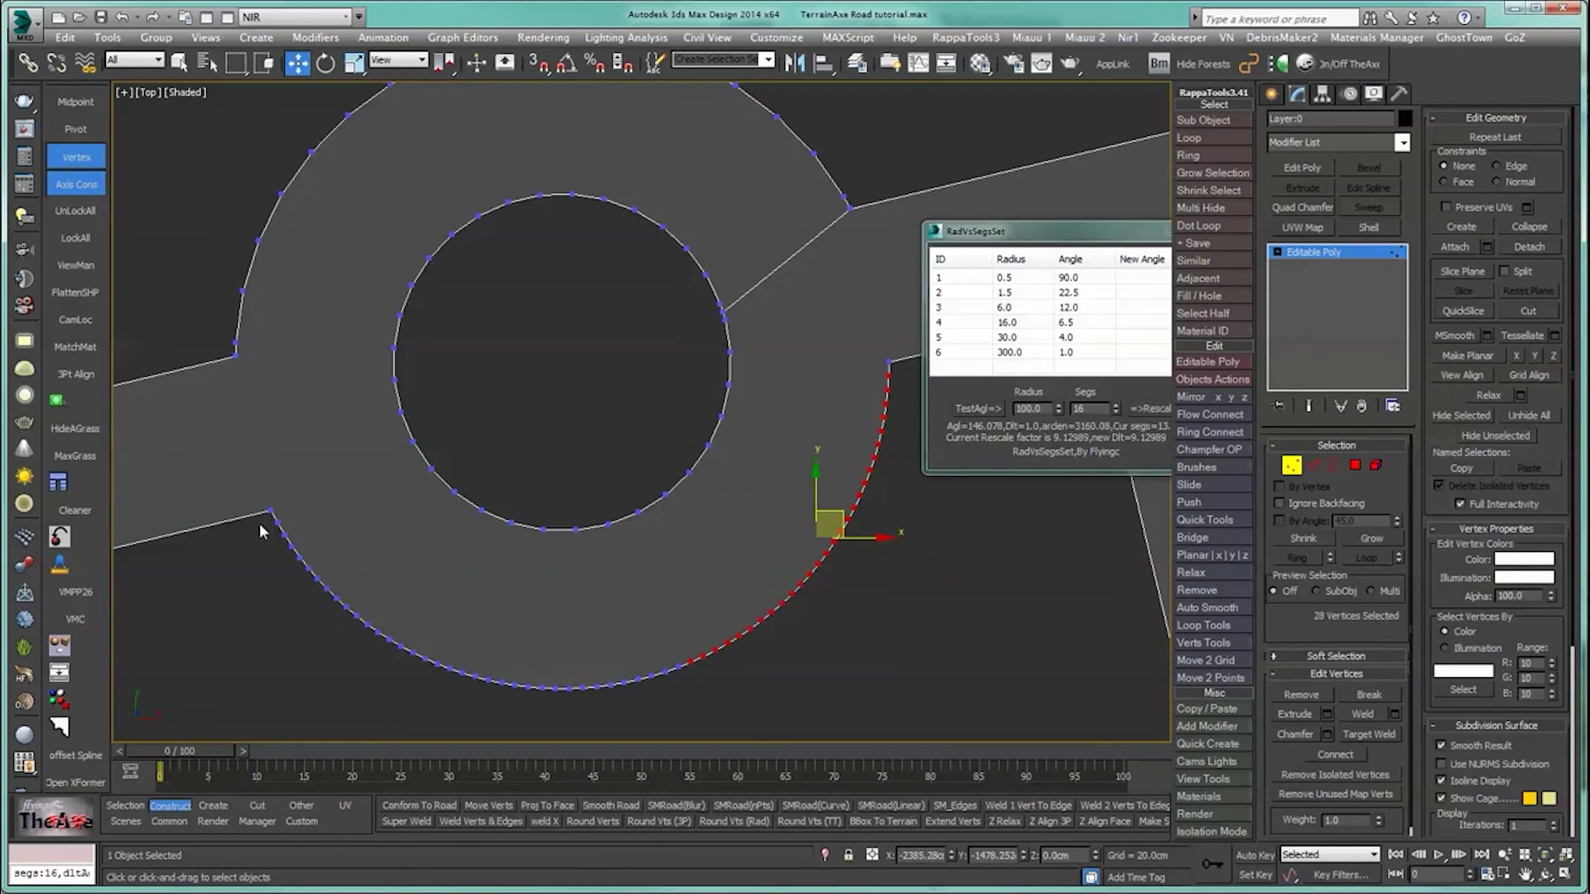
Step: Select the lower outer arc's two end vertices, extend to the edges between them with Select Border, and convert to vertices
{"action": "left_click_drag", "start_coordinate": [270, 519], "coordinate": [292, 532]}
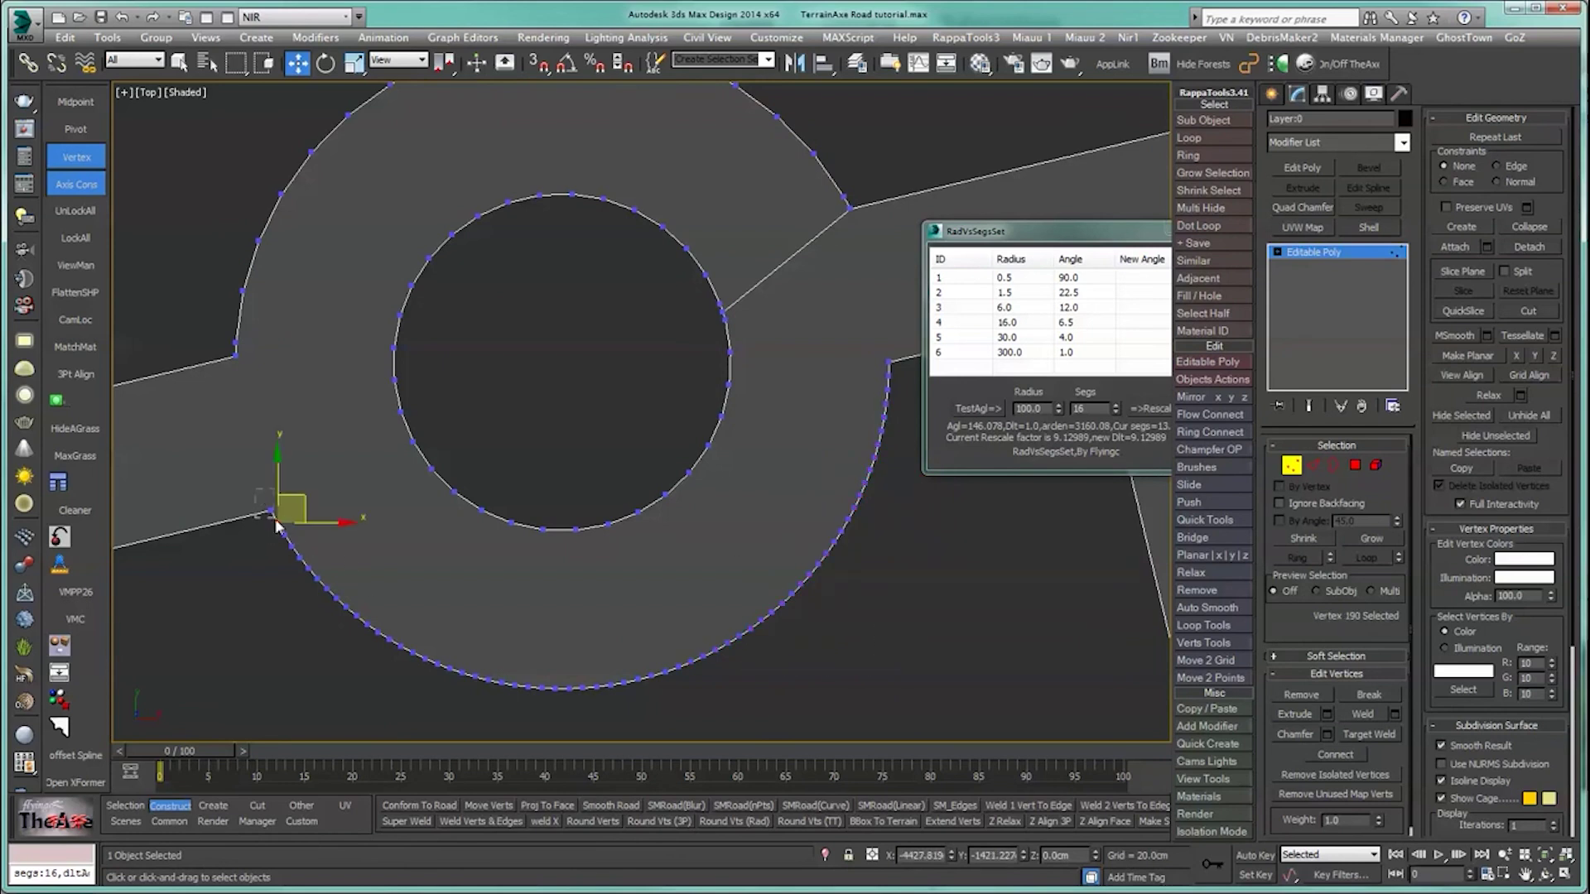
{"action": "left_click", "coordinate": [888, 364], "text": "ctrl"}
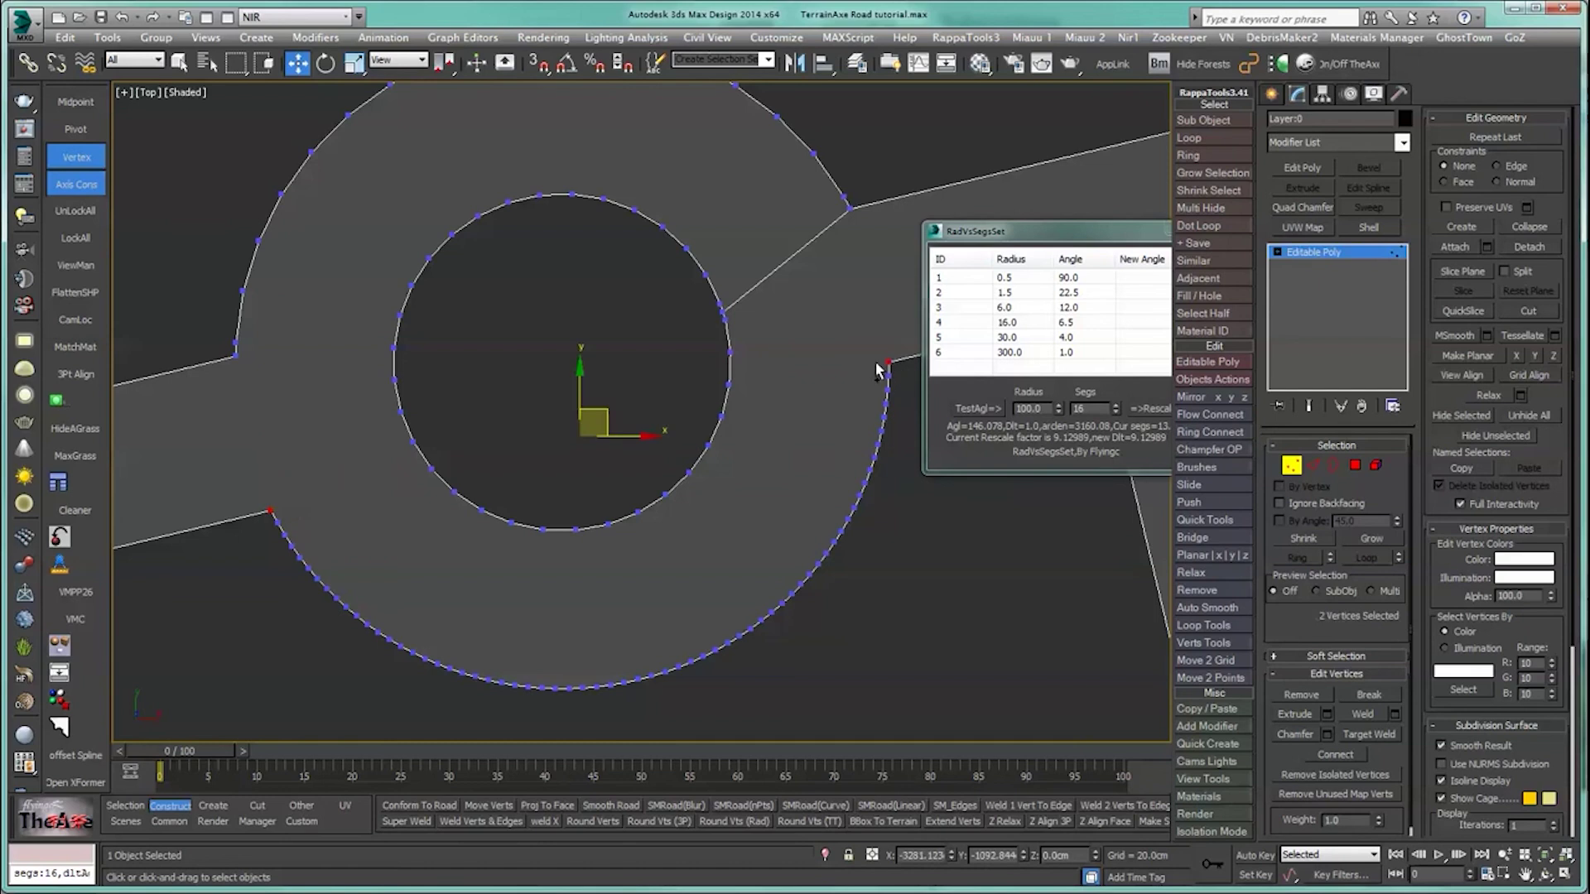
{"action": "left_click", "coordinate": [125, 805]}
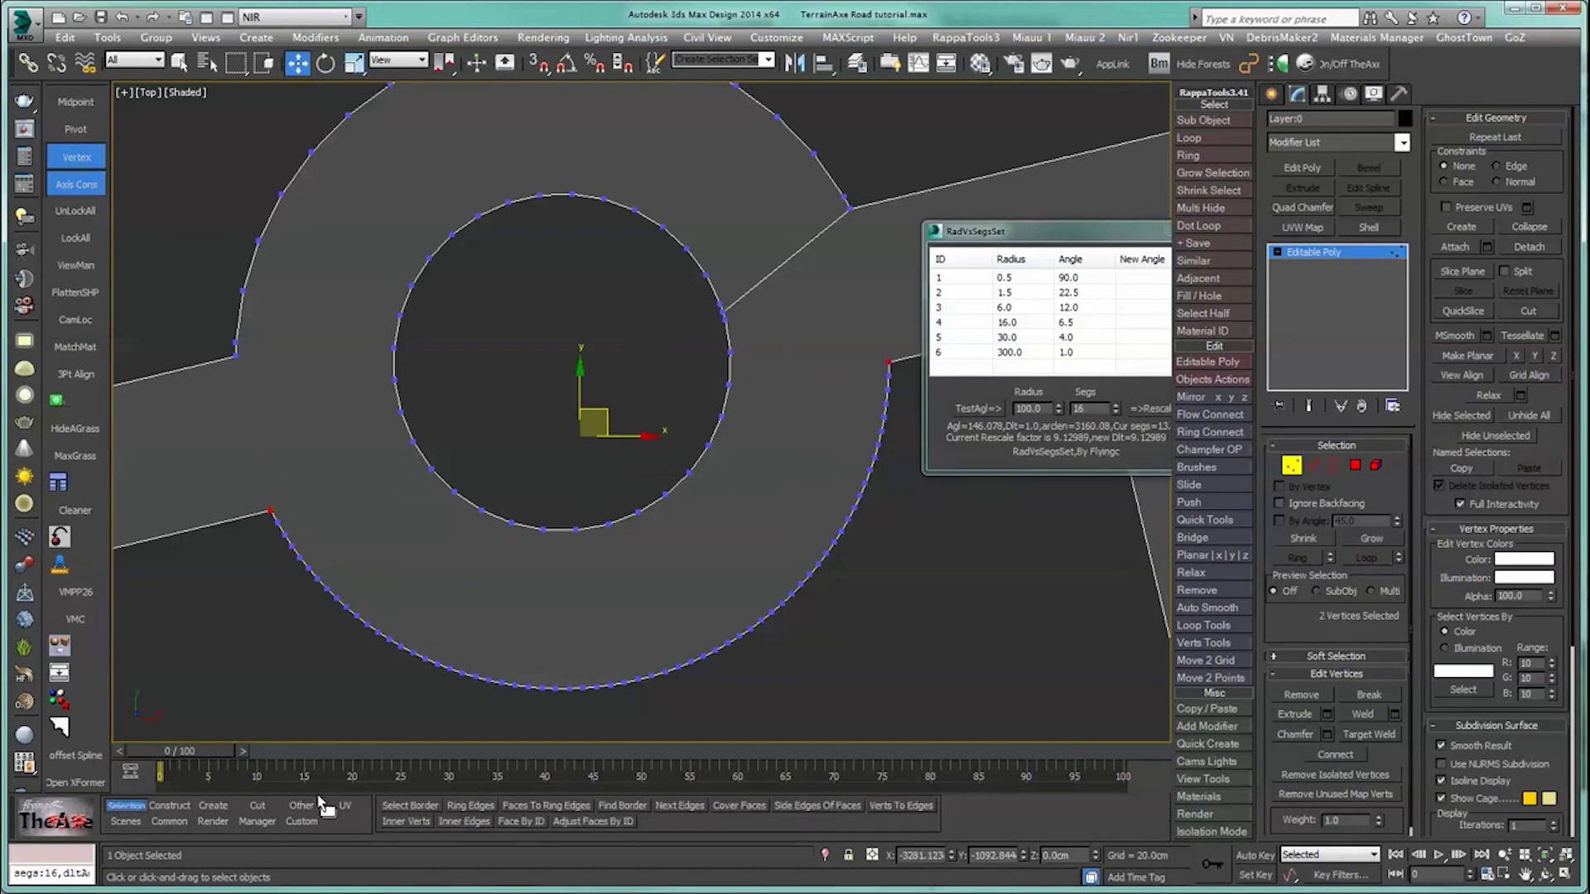
{"action": "left_click", "coordinate": [393, 806]}
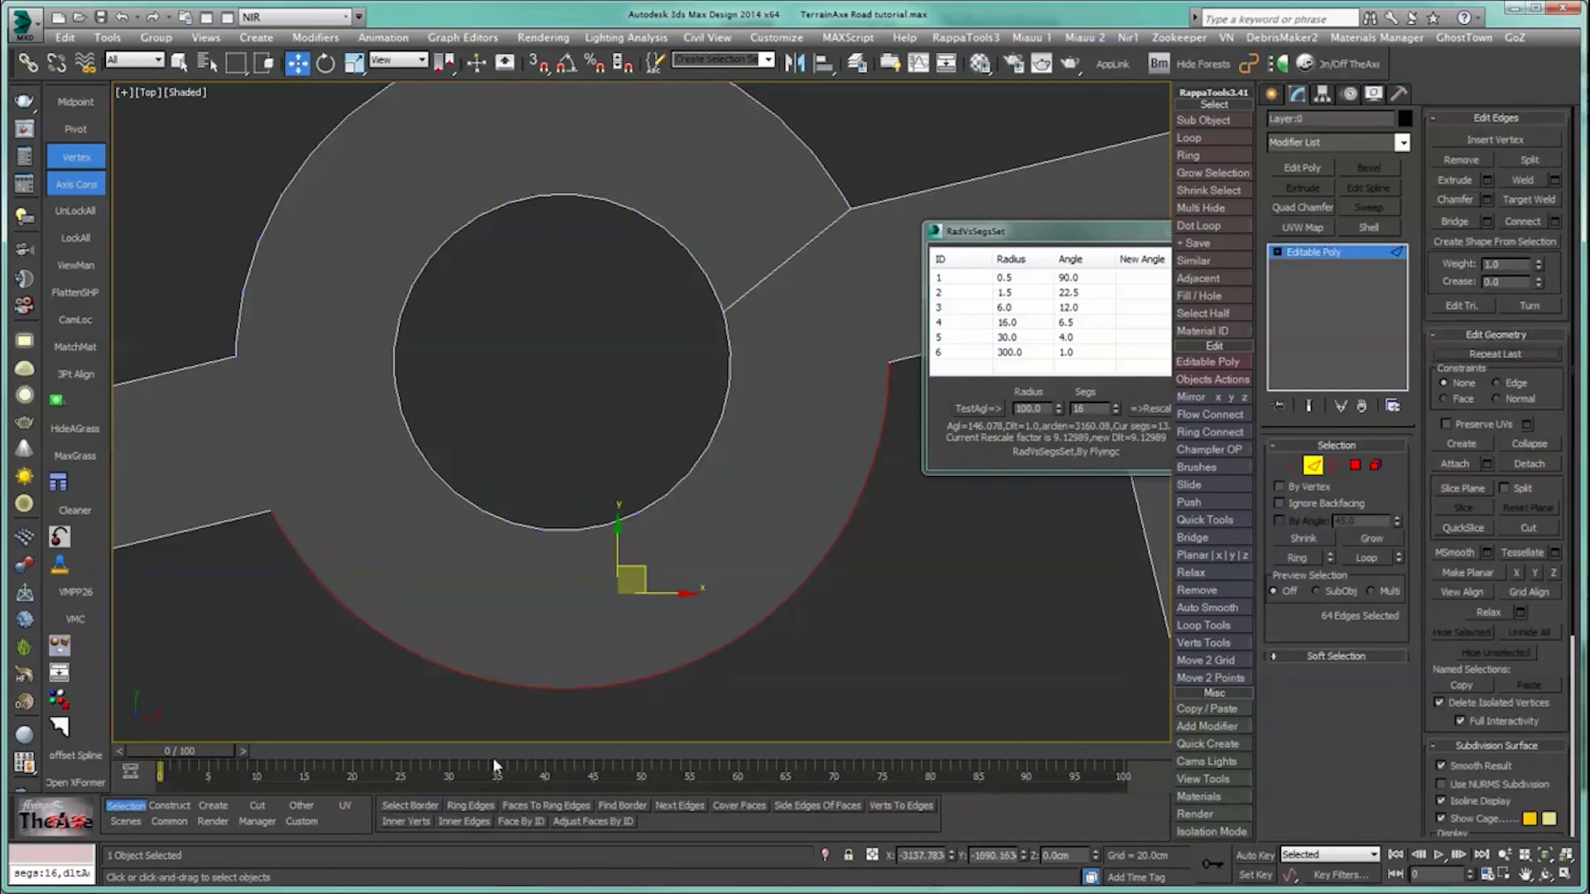
{"action": "left_click", "coordinate": [1289, 466], "text": "ctrl"}
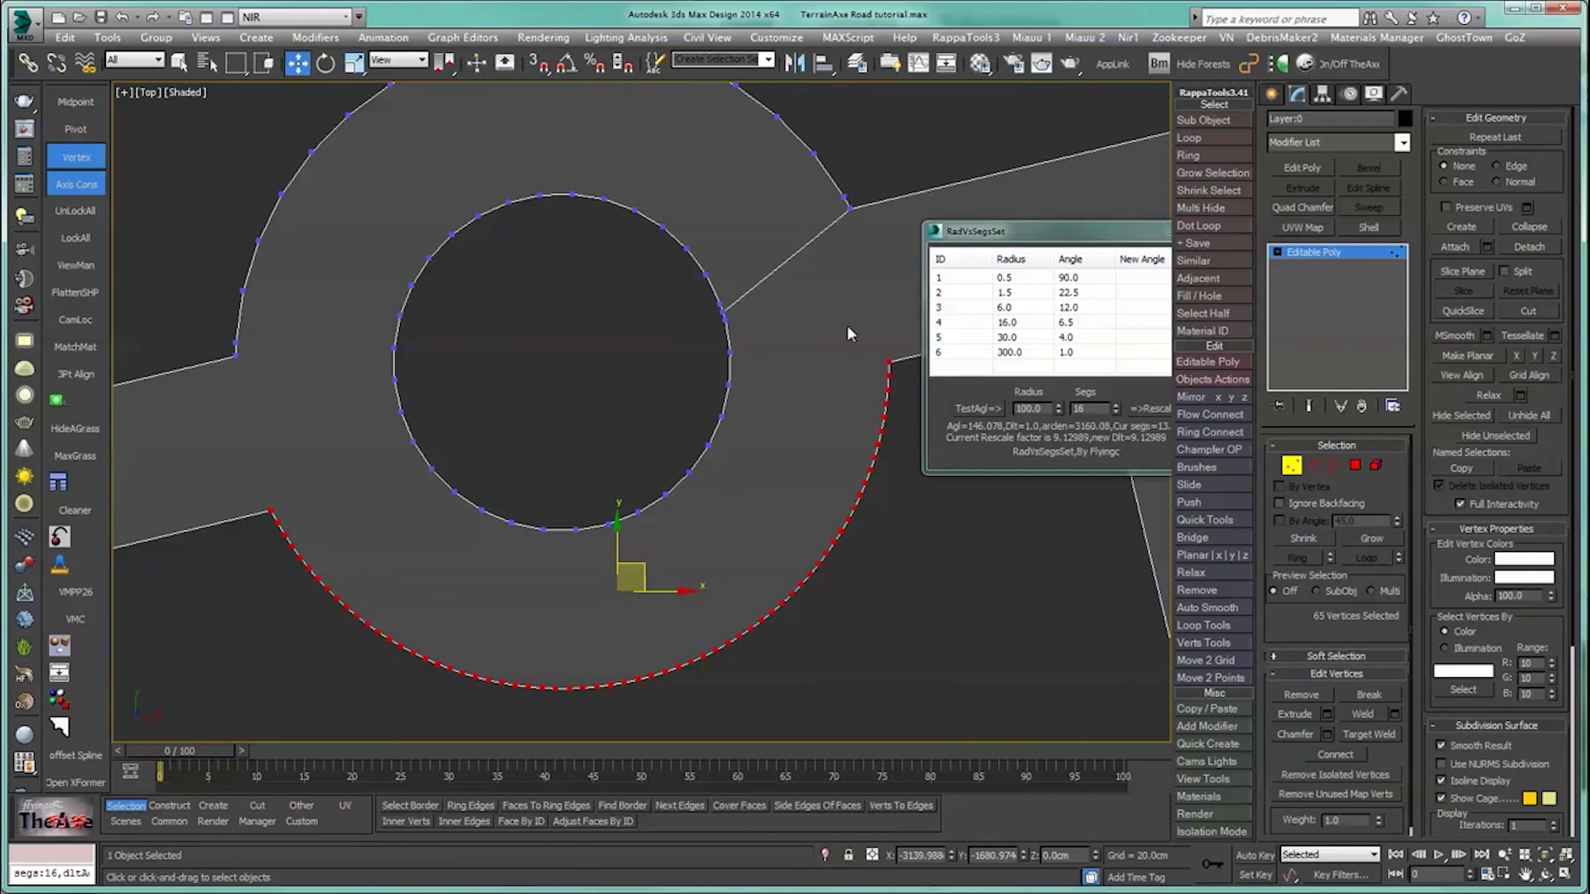
Step: Test the lower outer arc, rescale it to 16 segments, and rebuild it with Round Vts (3P)
{"action": "left_click", "coordinate": [170, 805]}
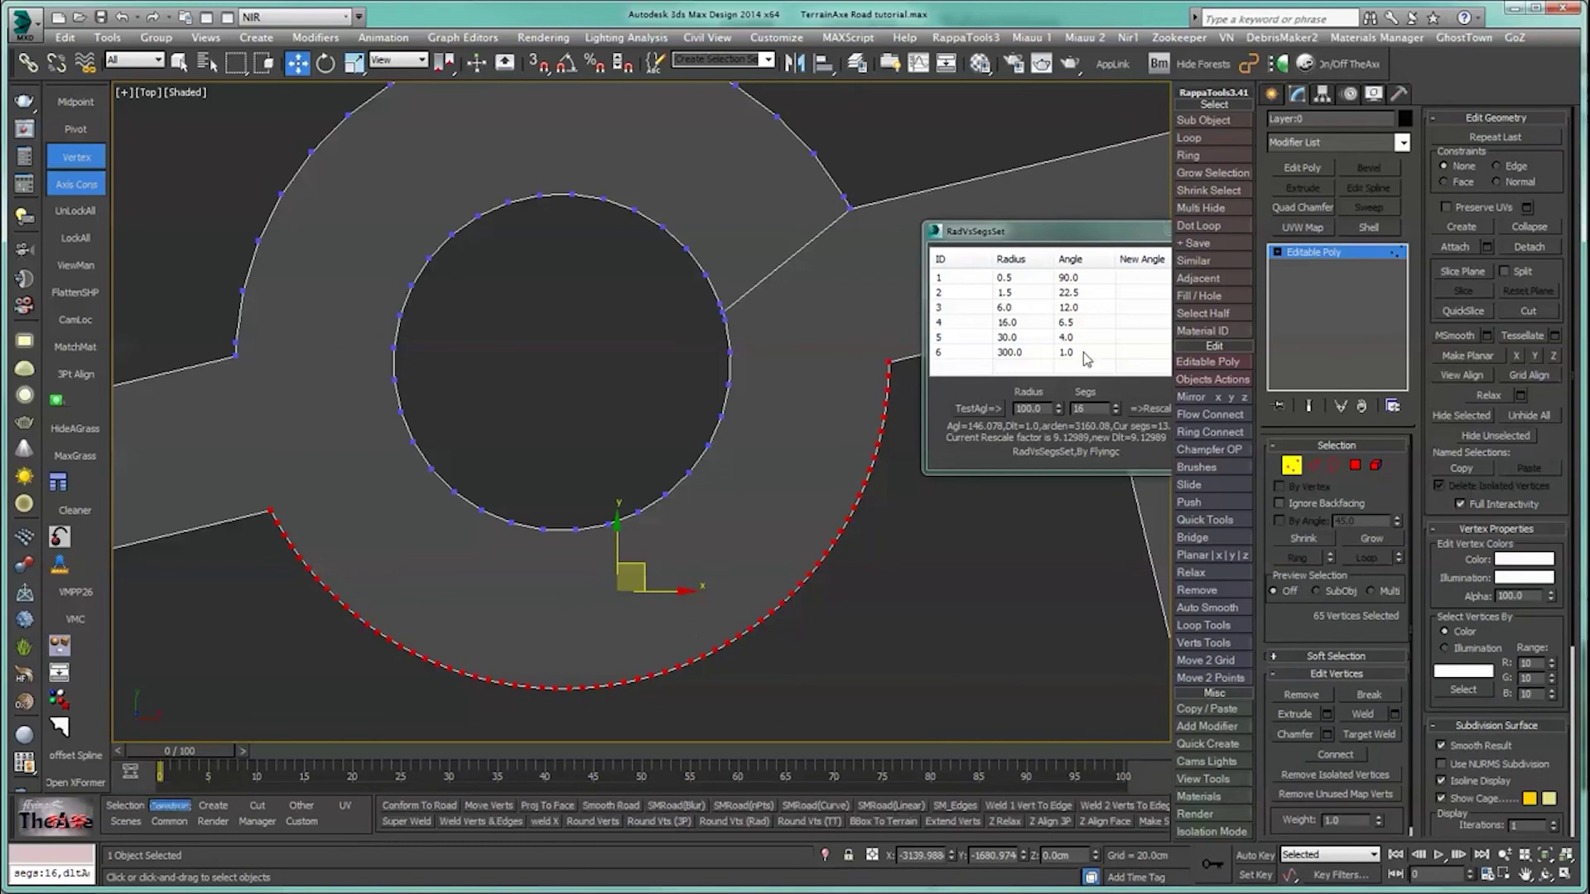
{"action": "left_click", "coordinate": [979, 410]}
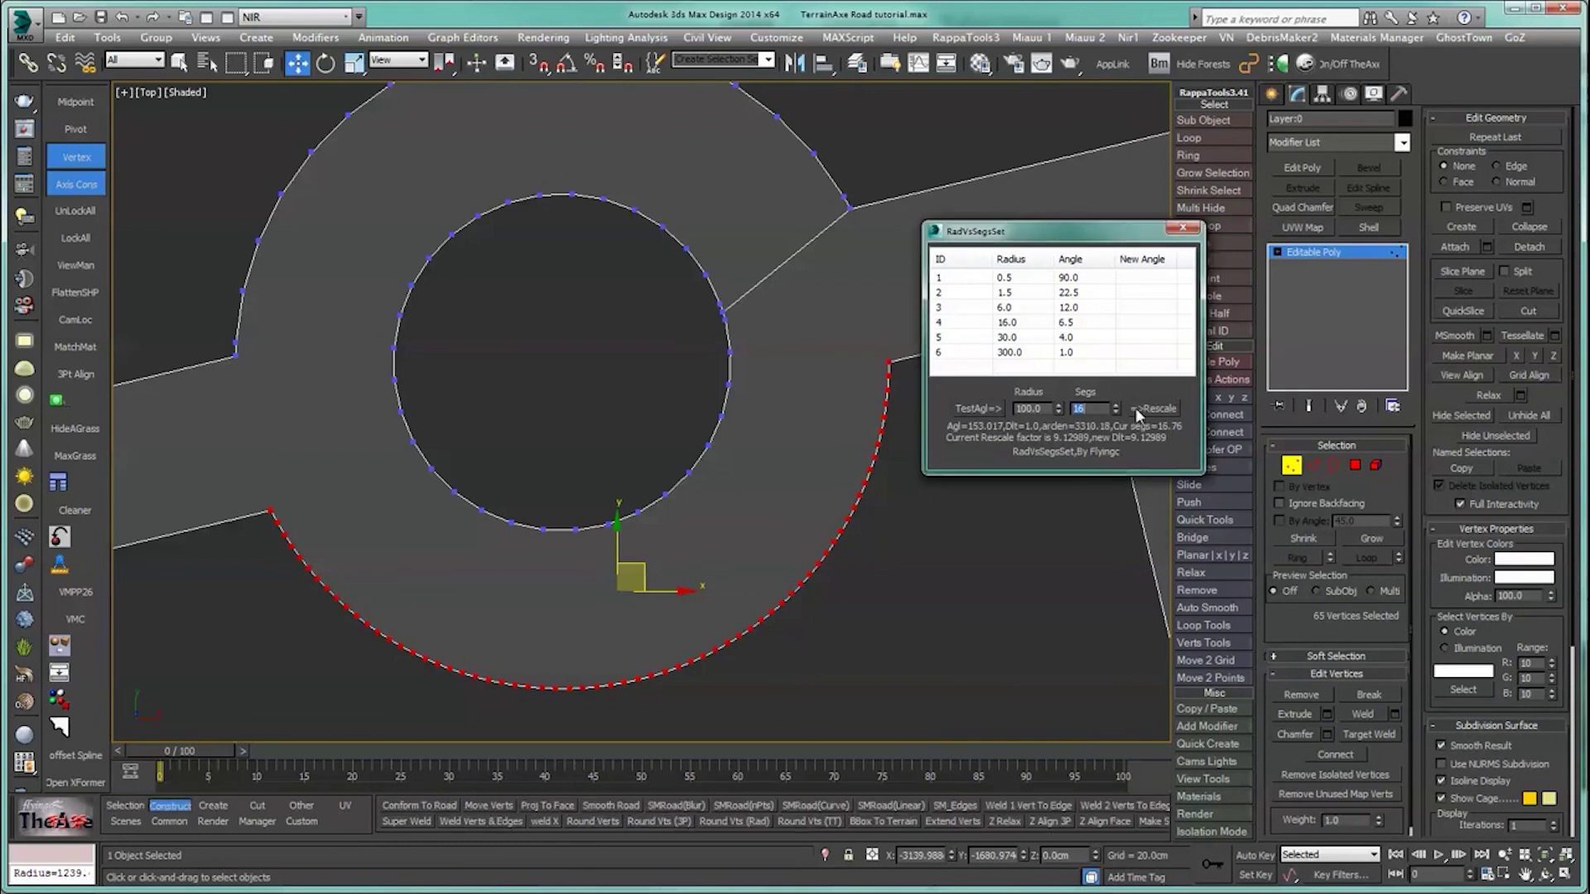
{"action": "left_click", "coordinate": [635, 823]}
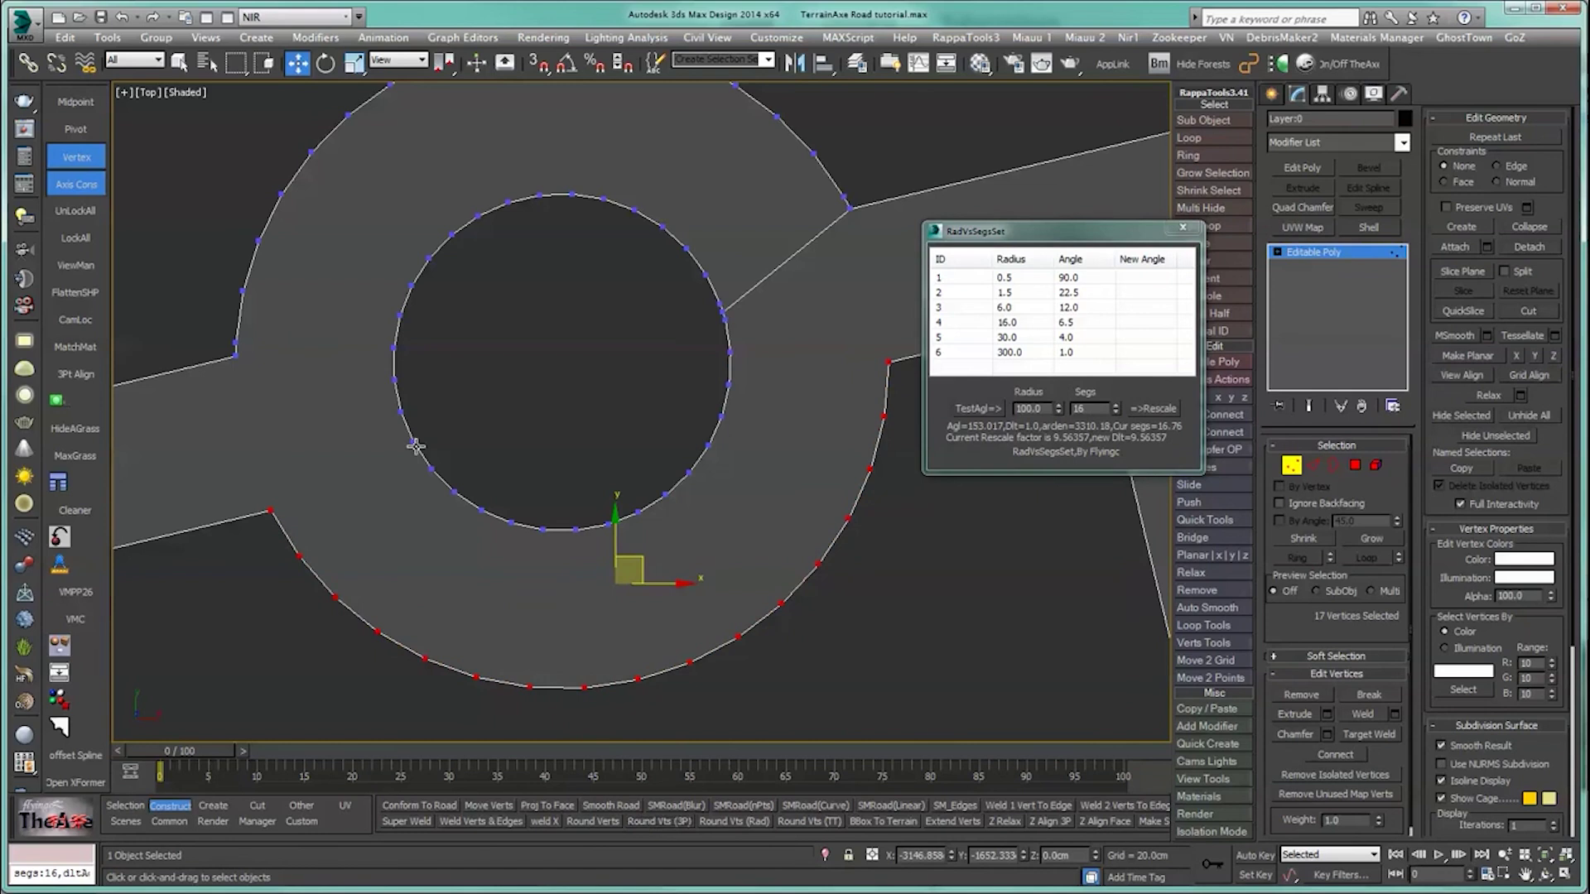
Step: Examine the vertex spacing along the roundabout, the junction corners and the long curved bend
{"action": "scroll", "coordinate": [414, 447], "scroll_direction": "down", "scroll_amount": 3}
{"action": "middle_click_drag", "start_coordinate": [415, 447], "coordinate": [399, 520]}
{"action": "middle_click_drag", "start_coordinate": [750, 472], "coordinate": [619, 486]}
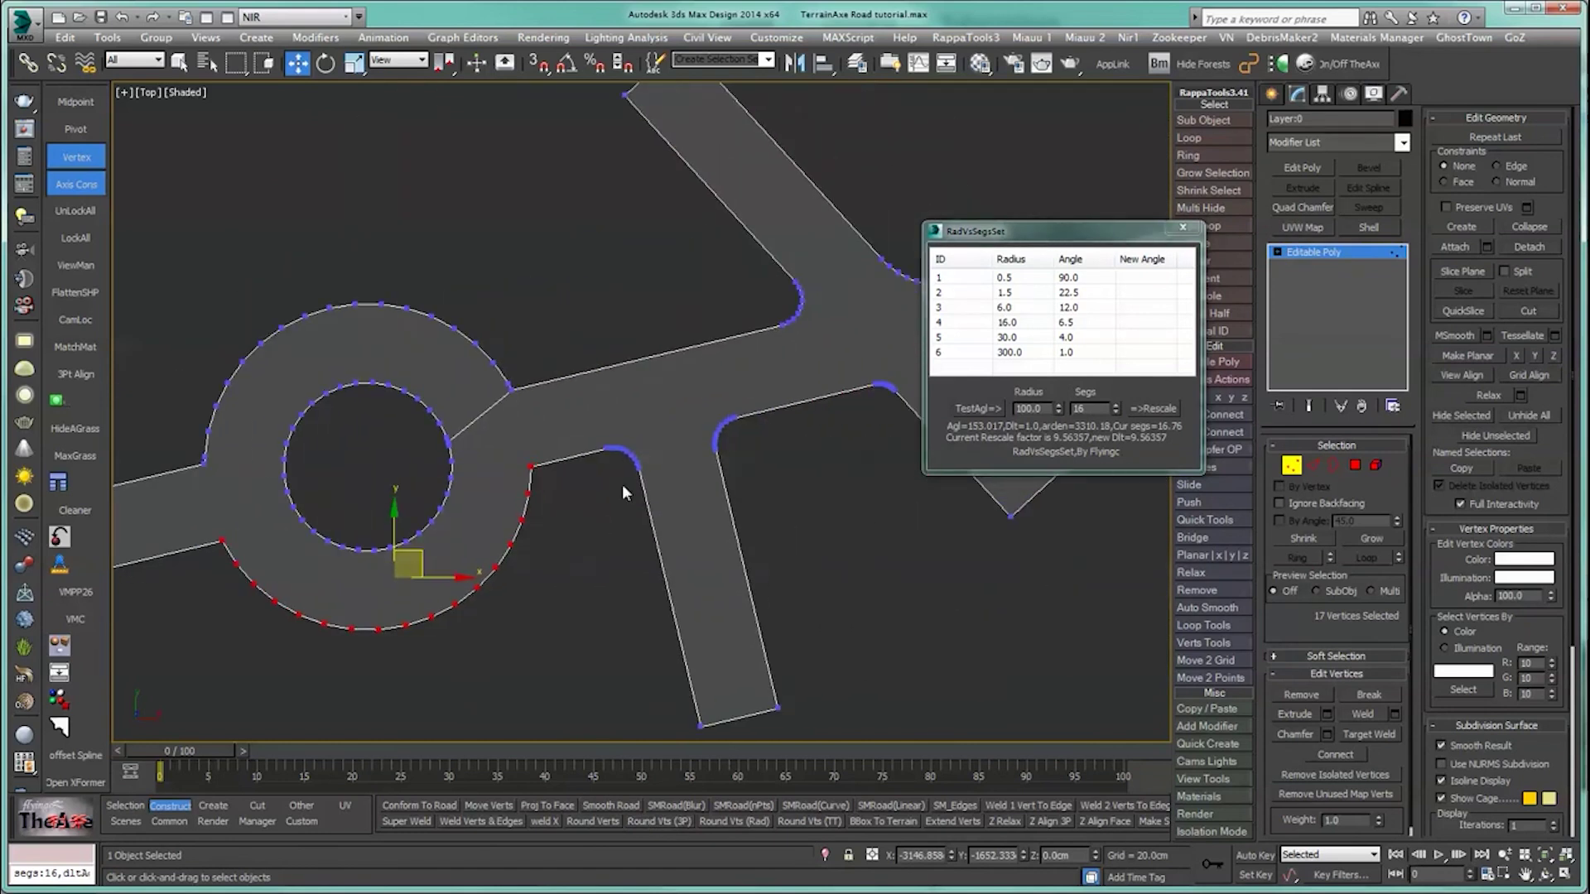
{"action": "middle_click_drag", "start_coordinate": [614, 565], "coordinate": [539, 538]}
{"action": "scroll", "coordinate": [531, 422], "scroll_direction": "up", "scroll_amount": 3}
{"action": "scroll", "coordinate": [532, 422], "scroll_direction": "up", "scroll_amount": 2}
{"action": "middle_click_drag", "start_coordinate": [647, 465], "coordinate": [586, 534]}
{"action": "middle_click_drag", "start_coordinate": [766, 294], "coordinate": [550, 537]}
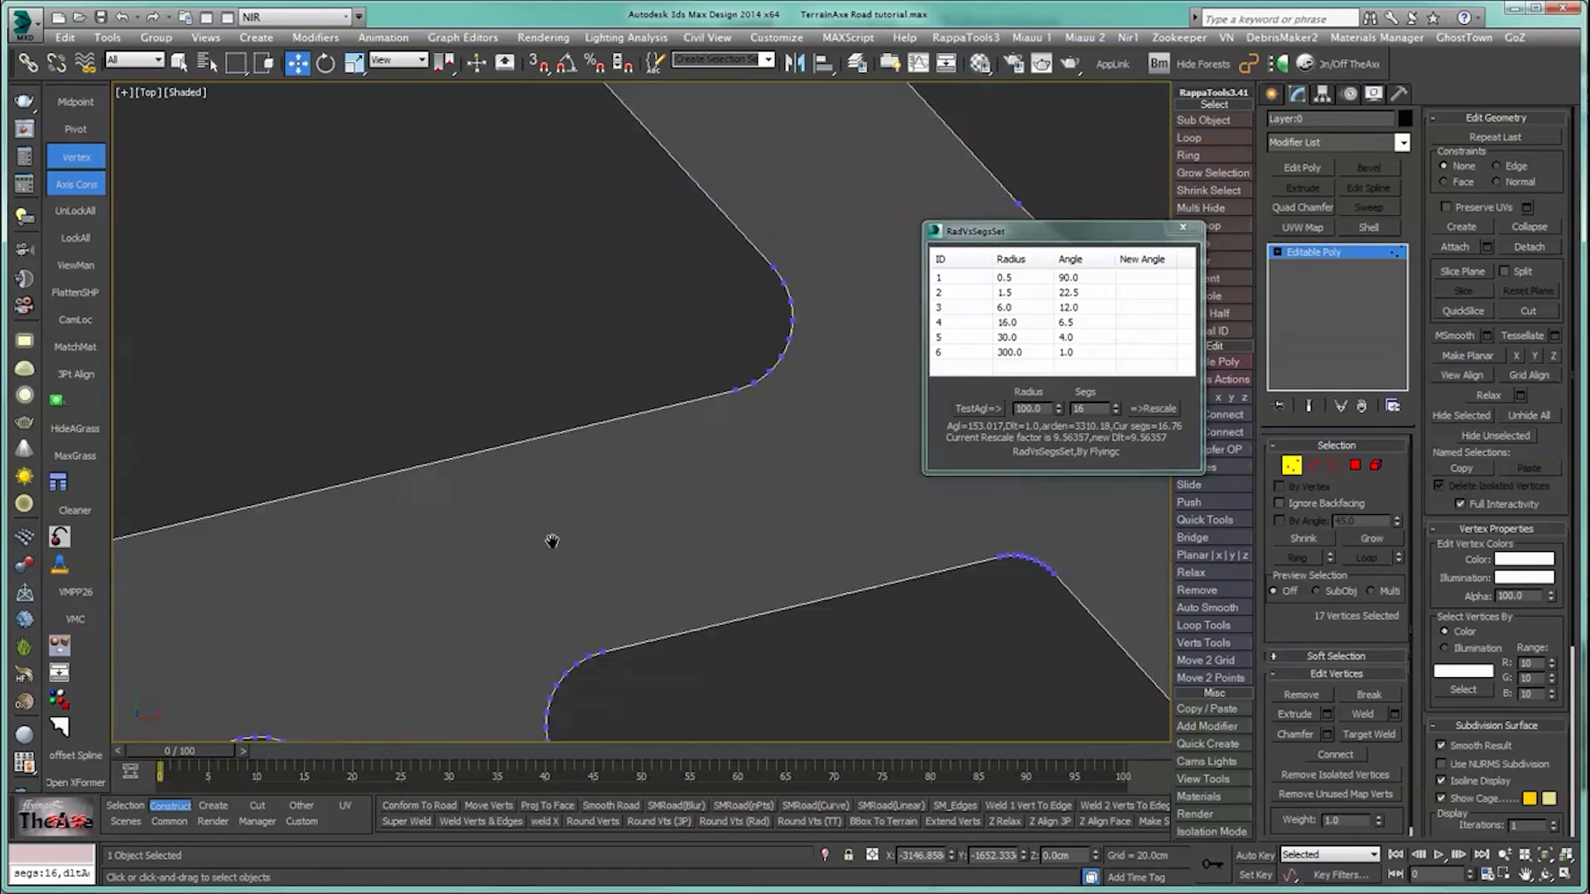
{"action": "middle_click_drag", "start_coordinate": [820, 353], "coordinate": [324, 332]}
{"action": "middle_click_drag", "start_coordinate": [592, 469], "coordinate": [384, 606]}
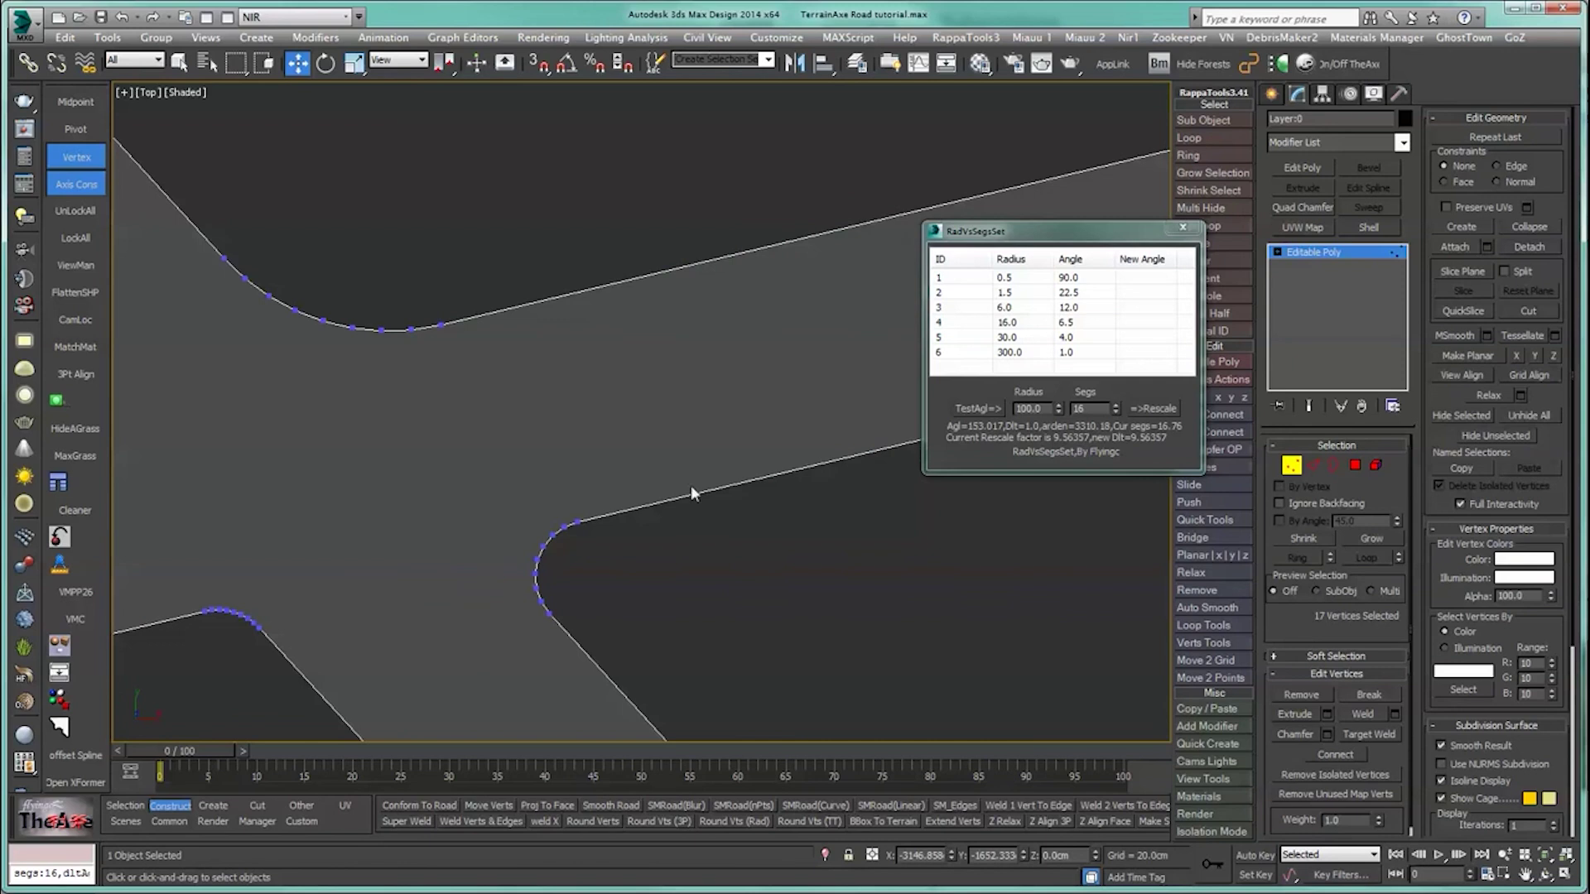
{"action": "scroll", "coordinate": [694, 489], "scroll_direction": "down", "scroll_amount": 3}
{"action": "middle_click_drag", "start_coordinate": [903, 453], "coordinate": [636, 468]}
{"action": "middle_click_drag", "start_coordinate": [745, 438], "coordinate": [632, 548]}
{"action": "scroll", "coordinate": [494, 557], "scroll_direction": "down", "scroll_amount": 3}
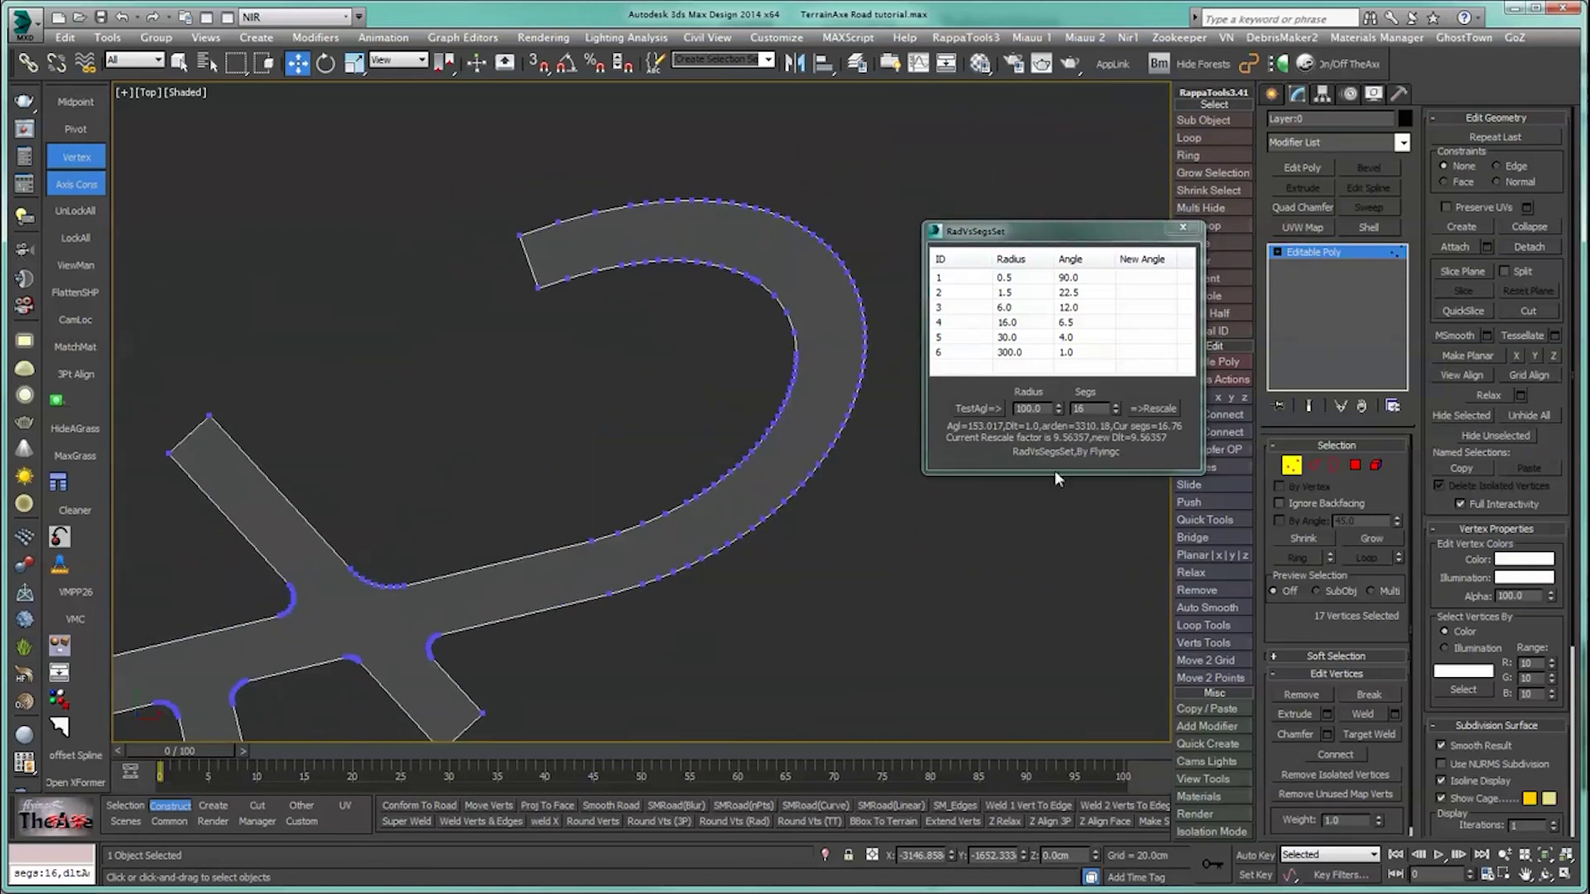
Step: Leave vertex editing on the road mesh and close the RadVsSegsSet dialog
{"action": "left_click", "coordinate": [1291, 466]}
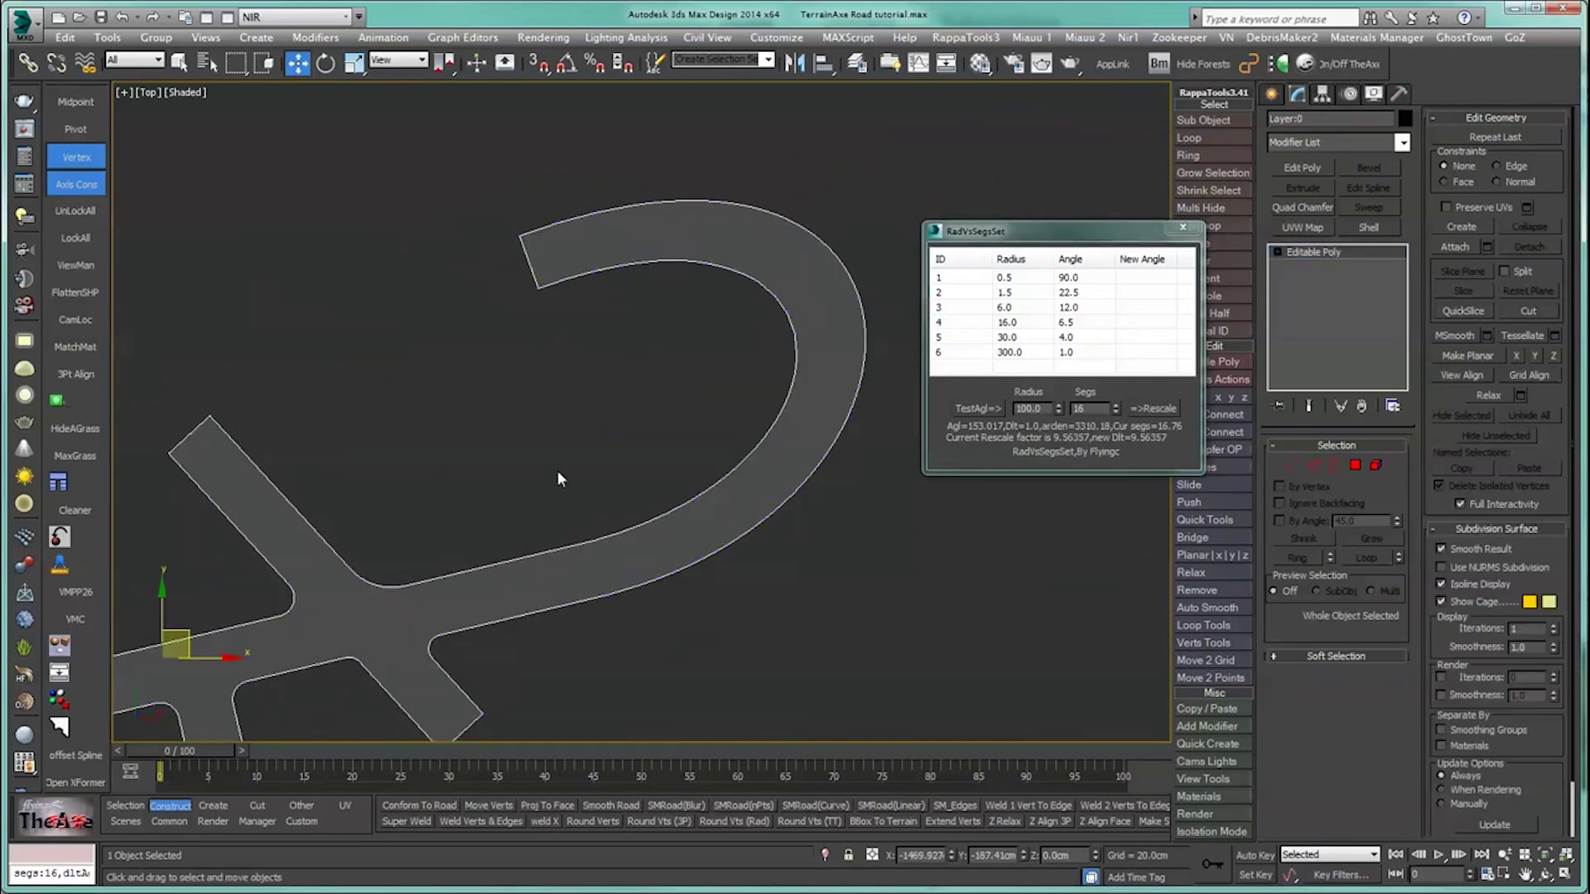
{"action": "middle_click_drag", "start_coordinate": [603, 449], "coordinate": [663, 379]}
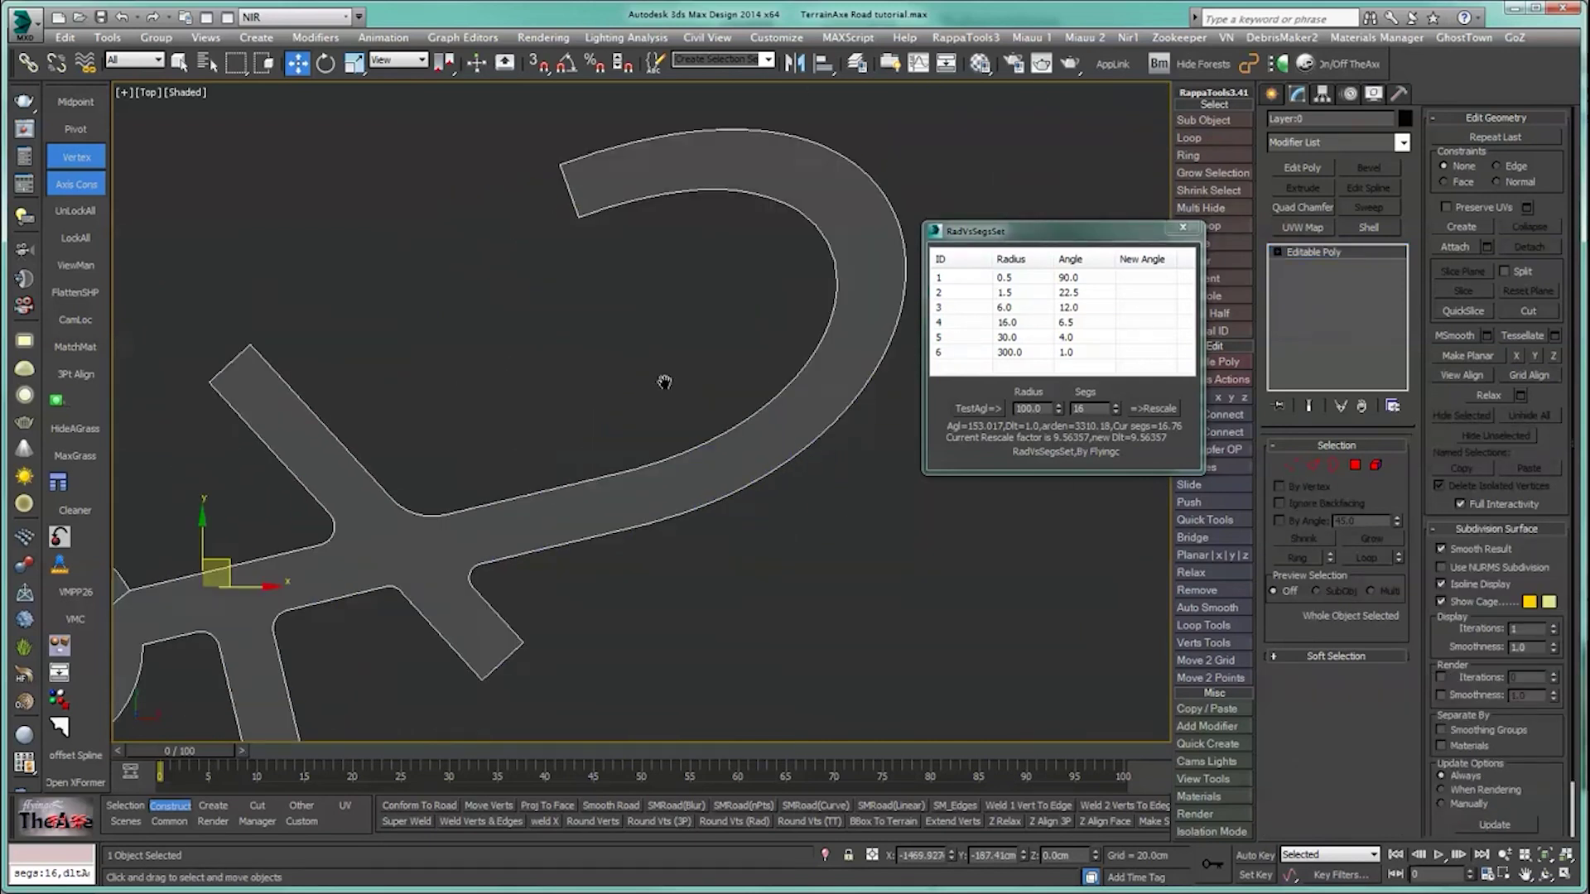
{"action": "left_click", "coordinate": [1183, 229]}
{"action": "middle_click_drag", "start_coordinate": [781, 416], "coordinate": [801, 501]}
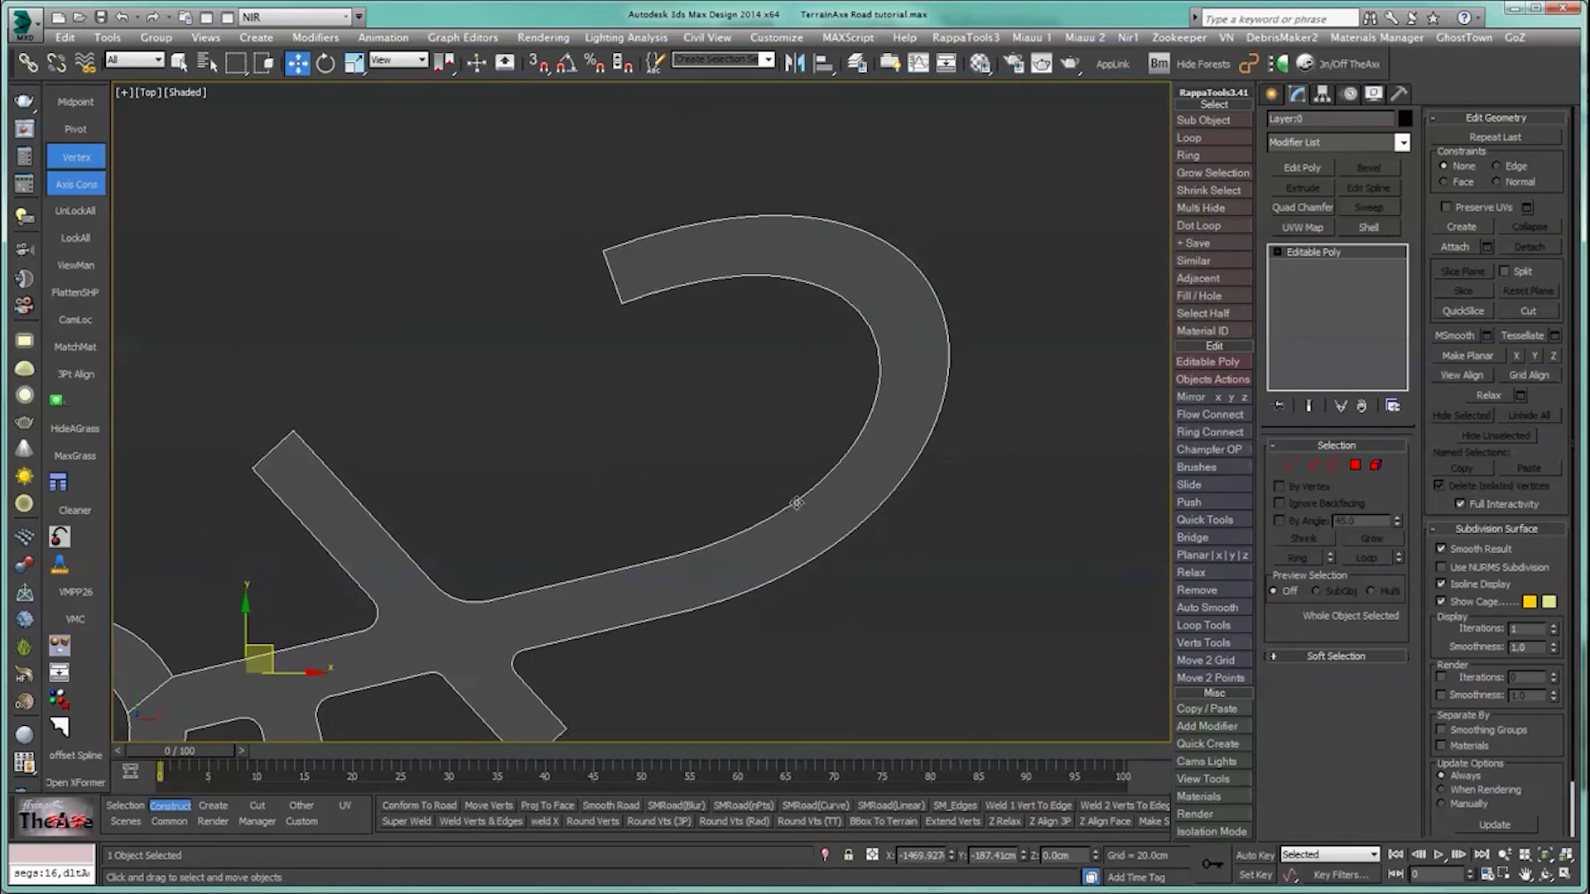
{"action": "scroll", "coordinate": [770, 476], "scroll_direction": "up", "scroll_amount": 3}
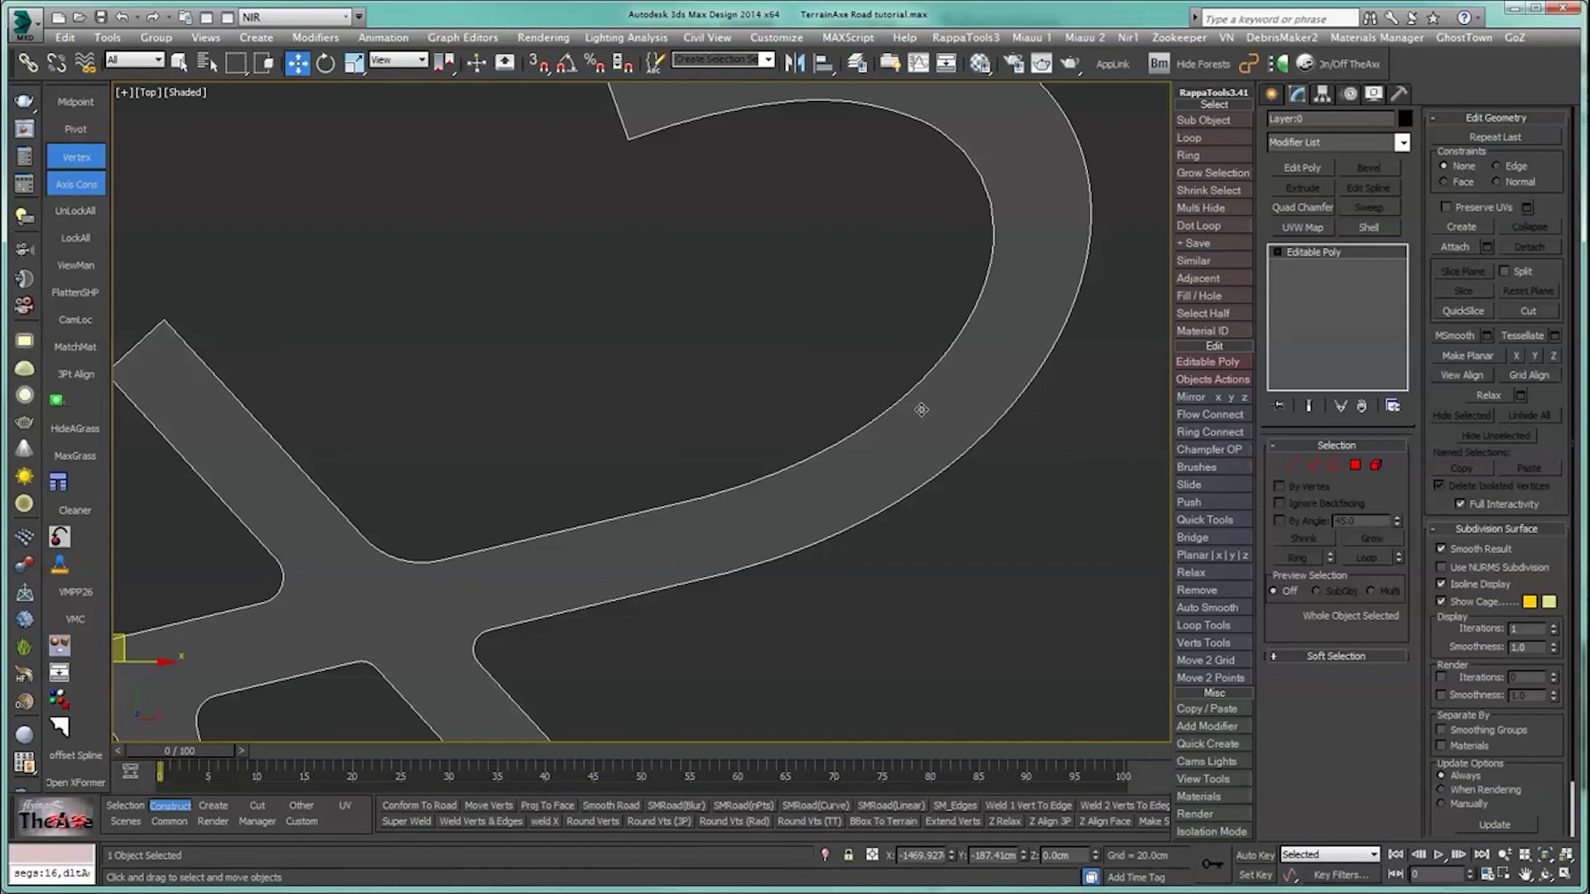
{"action": "middle_click_drag", "start_coordinate": [921, 409], "coordinate": [823, 498]}
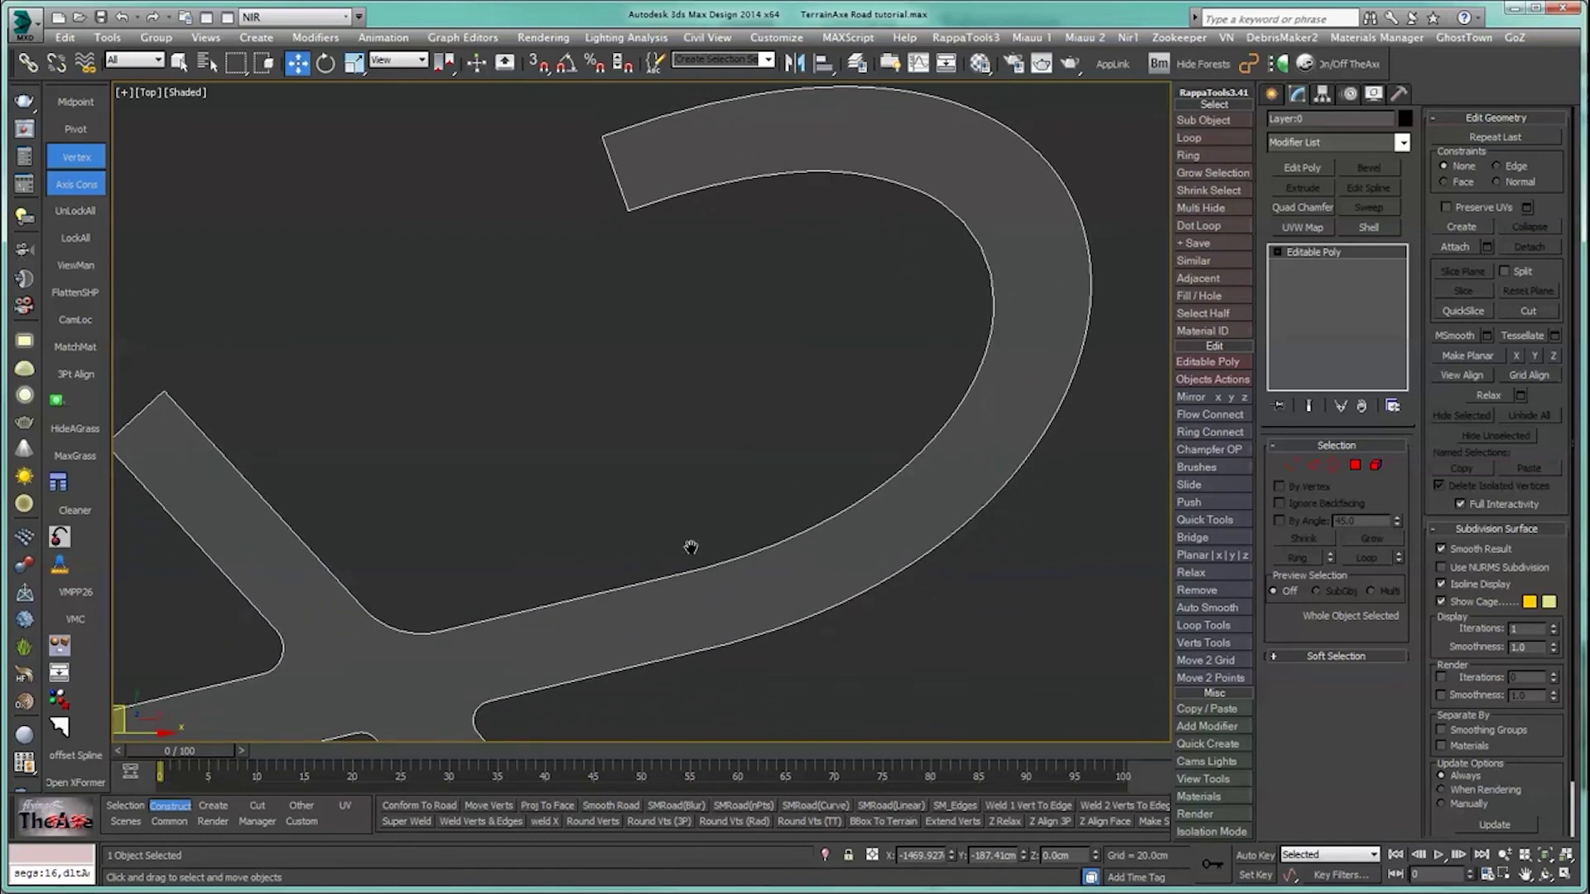
Step: Select the inner-edge vertices along the upper stretch of the long curved bend and cut across the road with Cut By Angle
{"action": "middle_click_drag", "start_coordinate": [690, 547], "coordinate": [672, 601]}
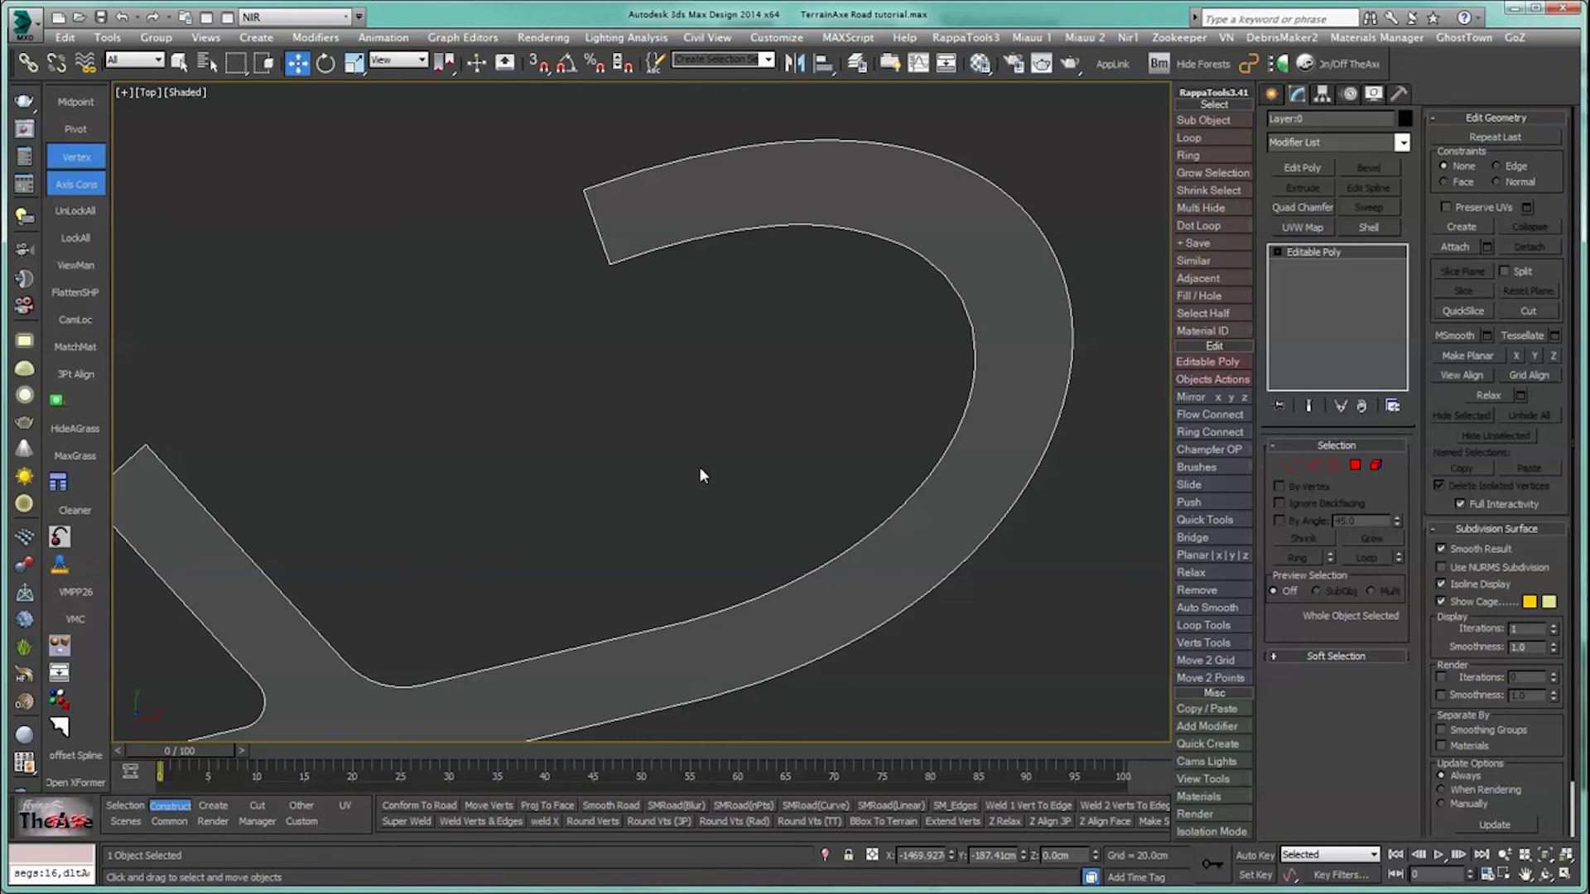
{"action": "left_click", "coordinate": [1285, 465]}
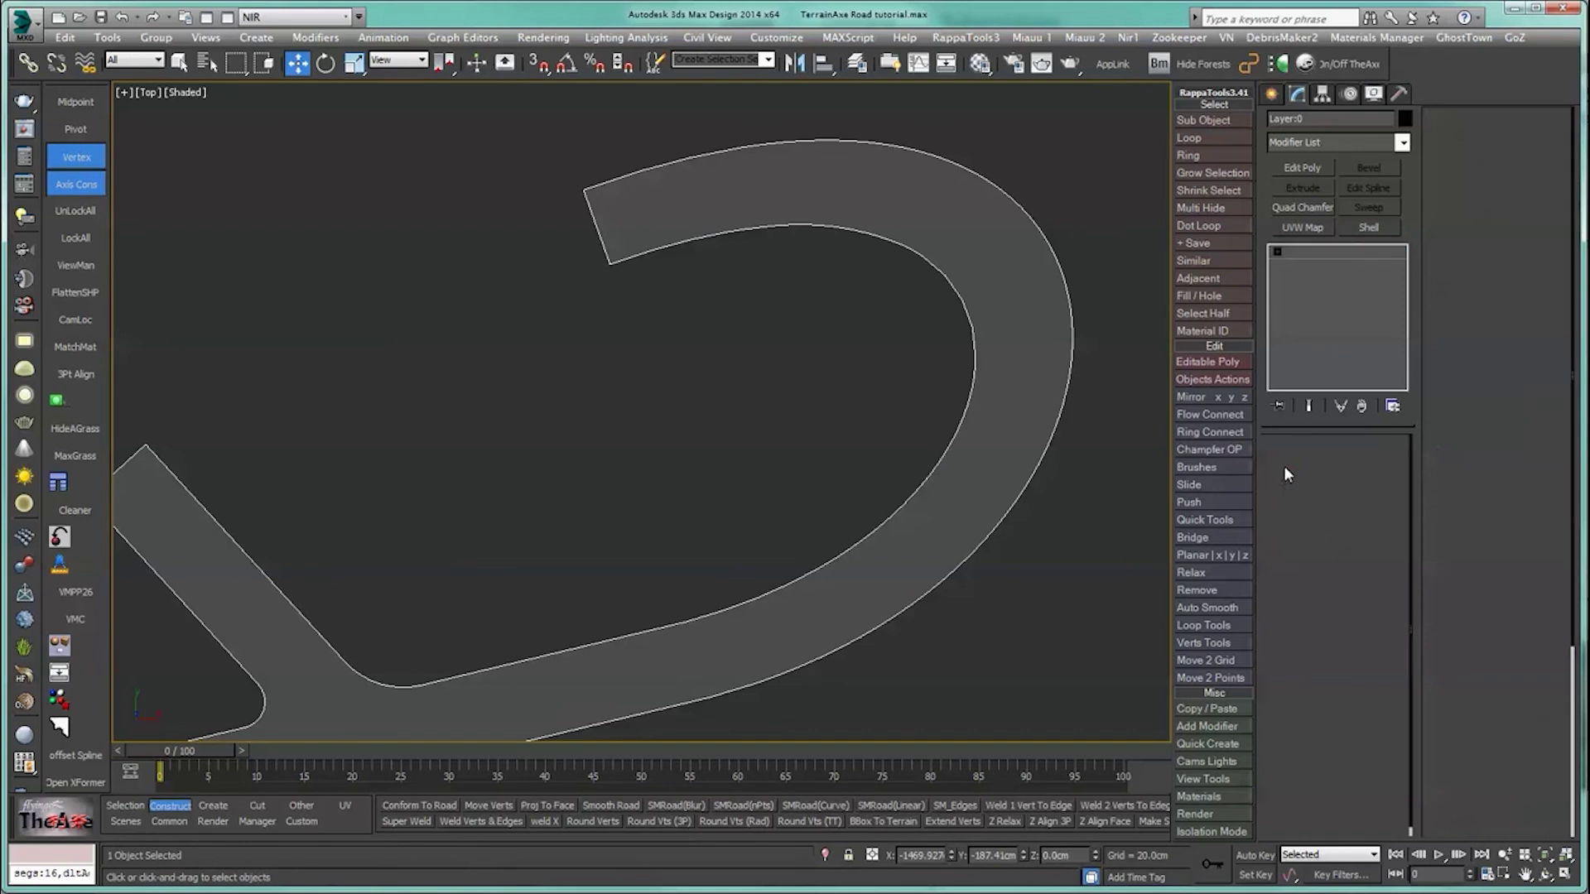
{"action": "left_click_drag", "start_coordinate": [643, 262], "coordinate": [933, 284]}
{"action": "middle_click_drag", "start_coordinate": [874, 385], "coordinate": [778, 457]}
{"action": "scroll", "coordinate": [631, 354], "scroll_direction": "up", "scroll_amount": 2}
{"action": "middle_click_drag", "start_coordinate": [643, 413], "coordinate": [621, 493]}
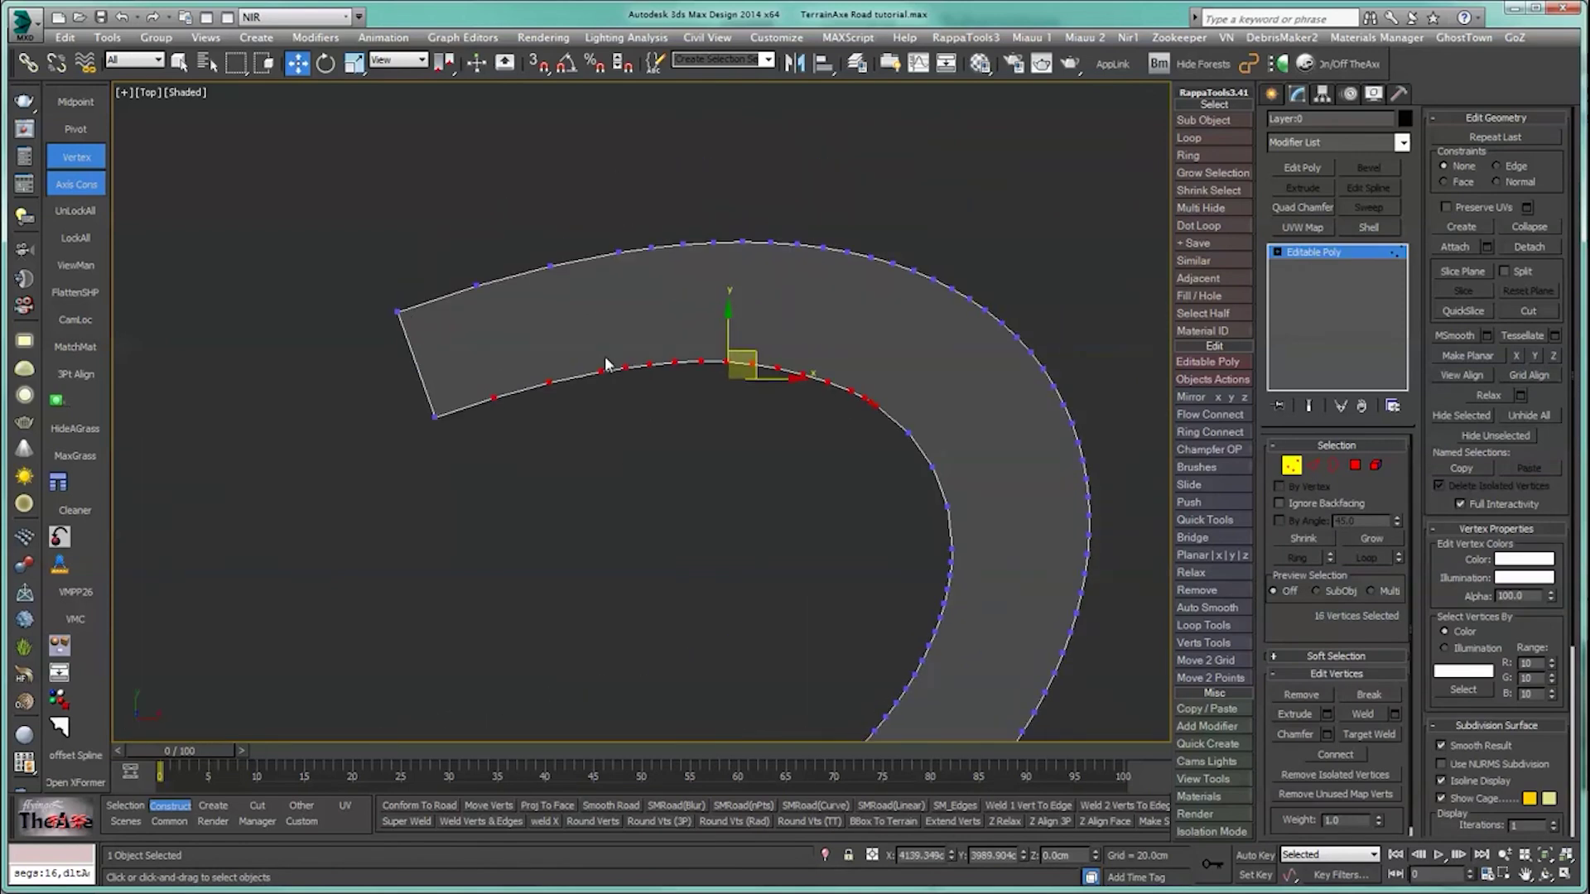
{"action": "left_click", "coordinate": [257, 805]}
{"action": "left_click", "coordinate": [674, 806]}
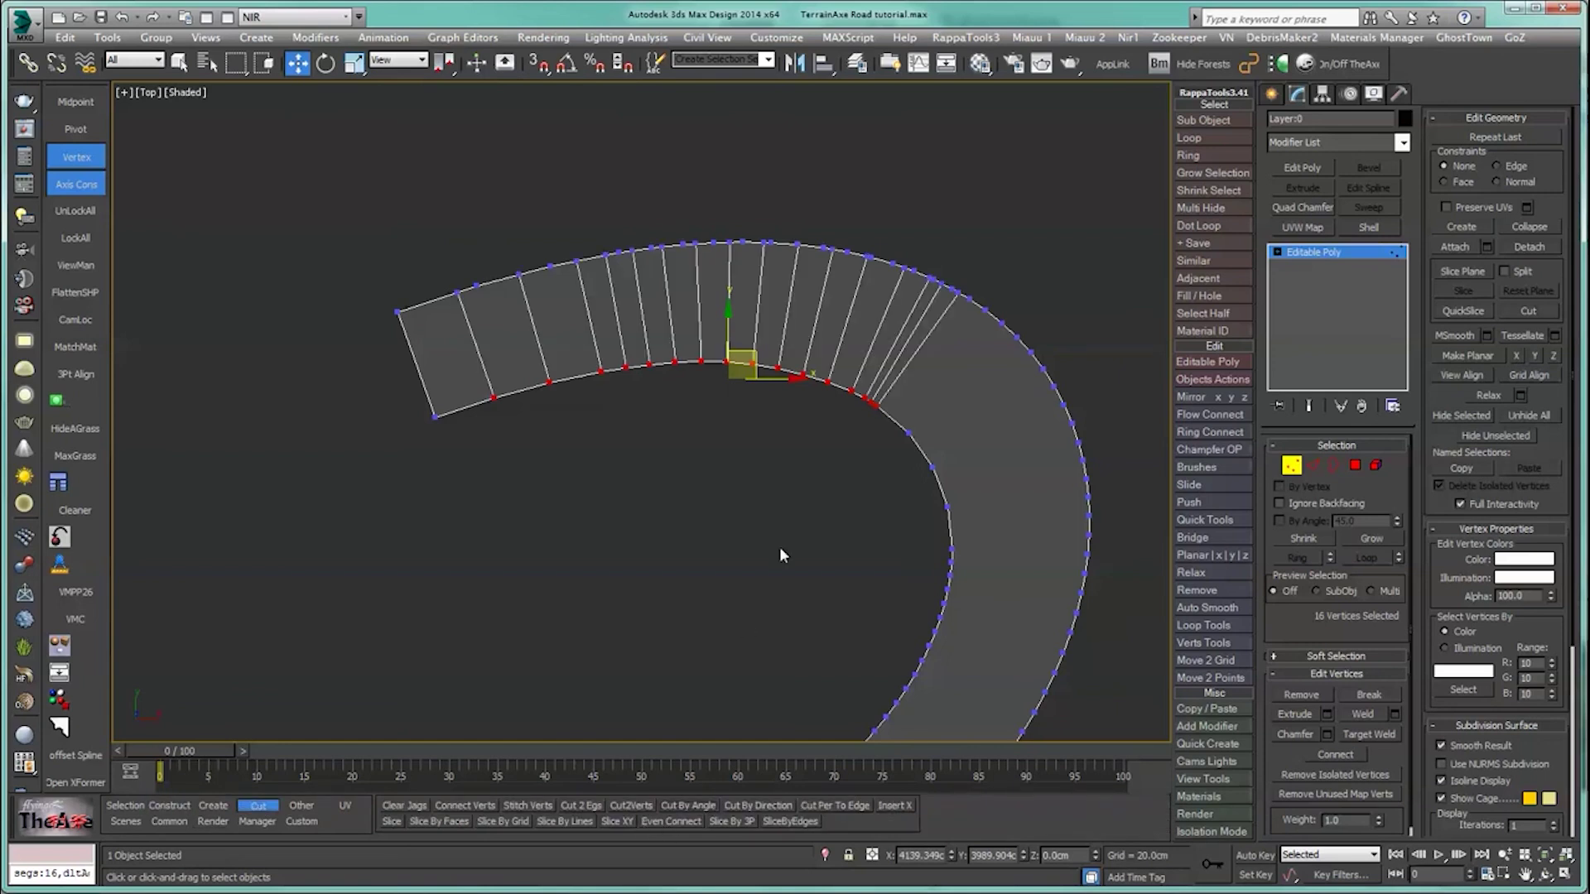
Step: Select the inner-edge vertices around the middle of the bend and cut across the road with Cut By Angle
{"action": "middle_click_drag", "start_coordinate": [855, 488], "coordinate": [789, 457]}
{"action": "left_click_drag", "start_coordinate": [820, 388], "coordinate": [899, 674]}
{"action": "middle_click_drag", "start_coordinate": [740, 636], "coordinate": [742, 415]}
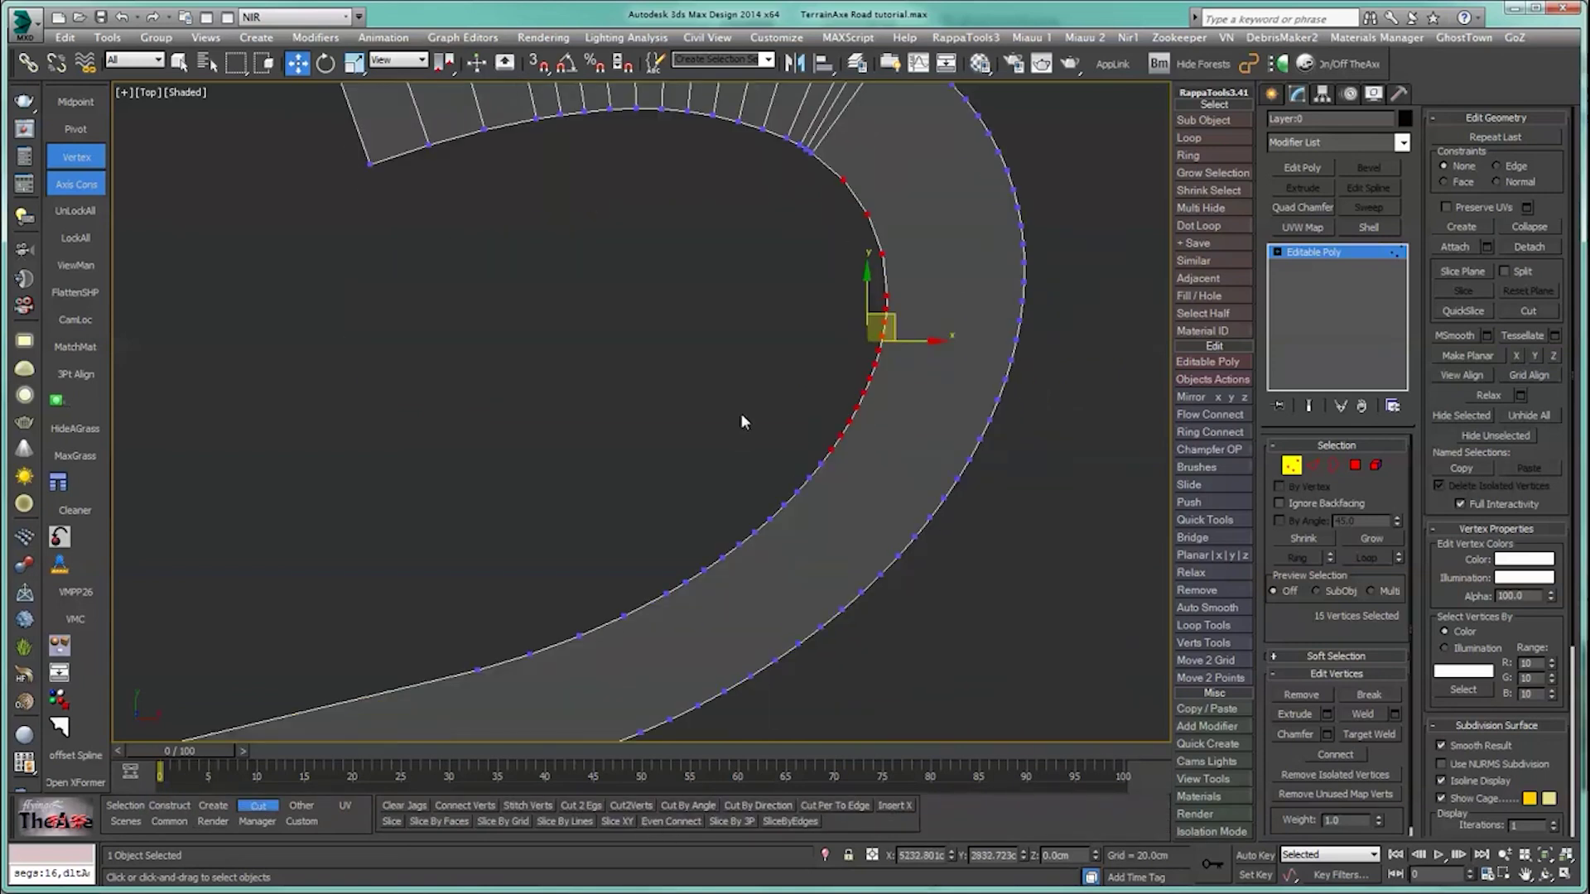
{"action": "left_click_drag", "start_coordinate": [744, 419], "coordinate": [861, 480], "text": "ctrl"}
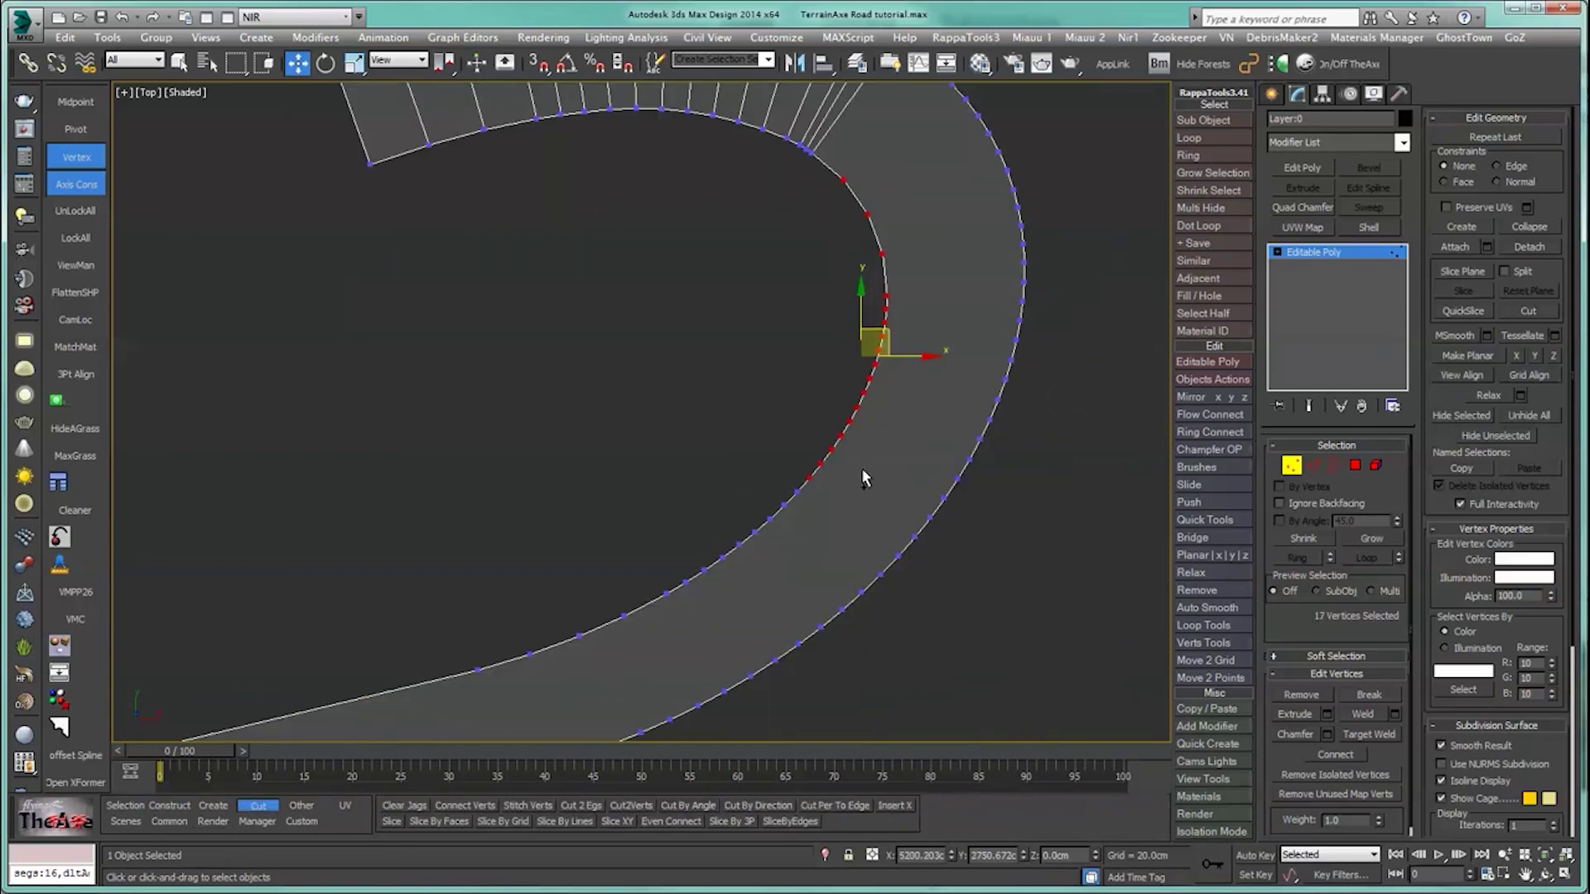
{"action": "left_click", "coordinate": [692, 805]}
Step: Select the remaining inner-edge vertices along the bend's lower stretch and cut across the road with Cut By Angle
{"action": "middle_click_drag", "start_coordinate": [746, 466], "coordinate": [841, 350]}
{"action": "left_click_drag", "start_coordinate": [838, 390], "coordinate": [897, 440]}
{"action": "left_click_drag", "start_coordinate": [522, 448], "coordinate": [650, 578], "text": "ctrl"}
{"action": "left_click_drag", "start_coordinate": [625, 365], "coordinate": [833, 552], "text": "ctrl"}
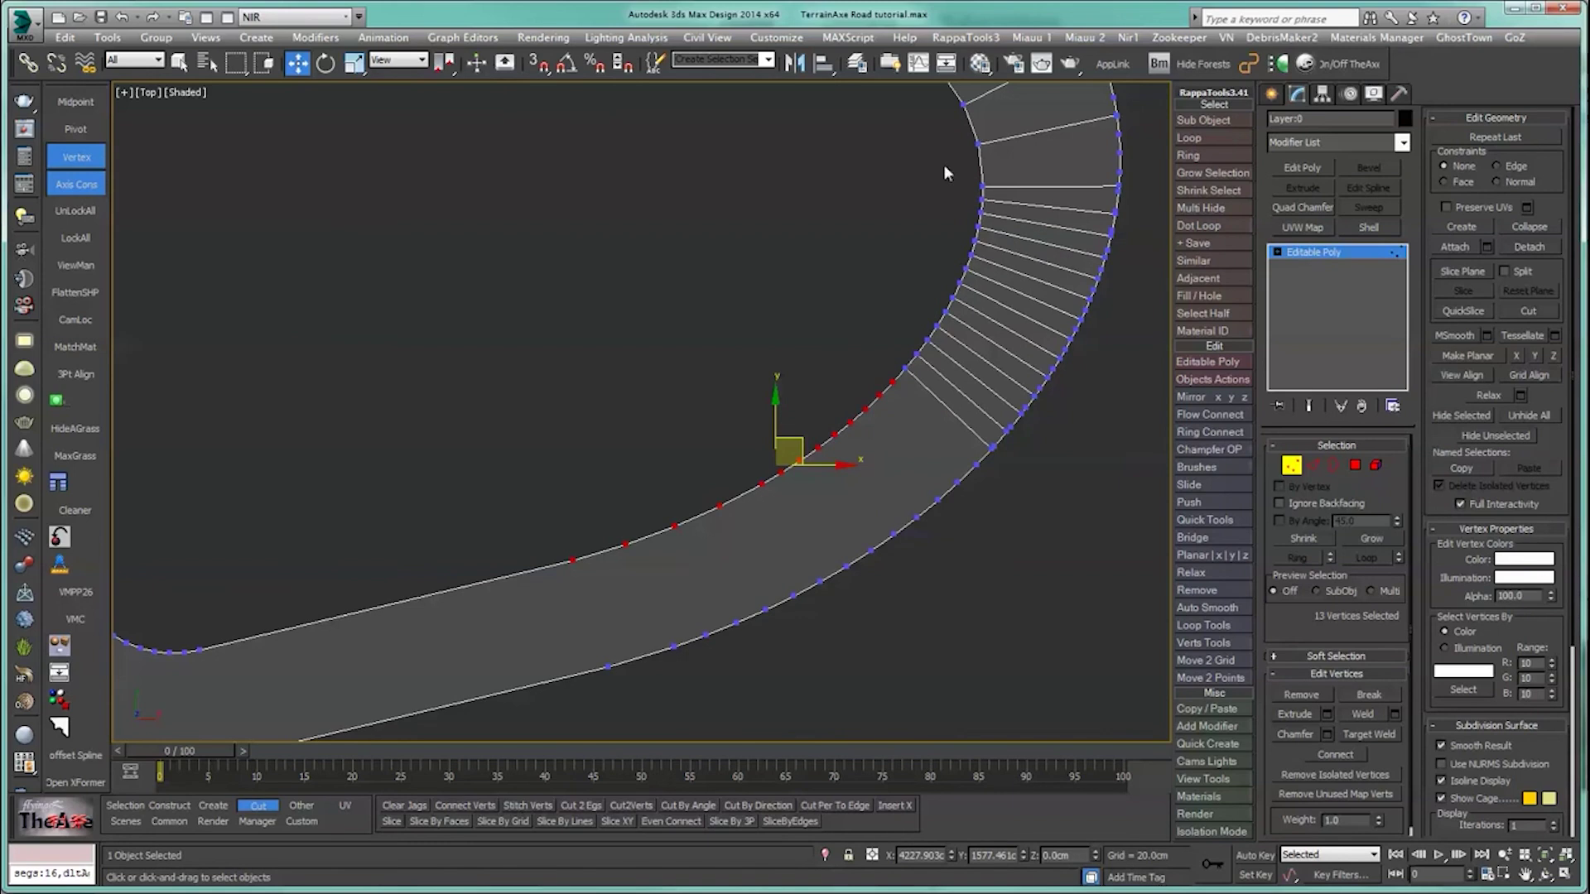
{"action": "middle_click_drag", "start_coordinate": [941, 284], "coordinate": [891, 587]}
{"action": "middle_click_drag", "start_coordinate": [608, 417], "coordinate": [611, 365]}
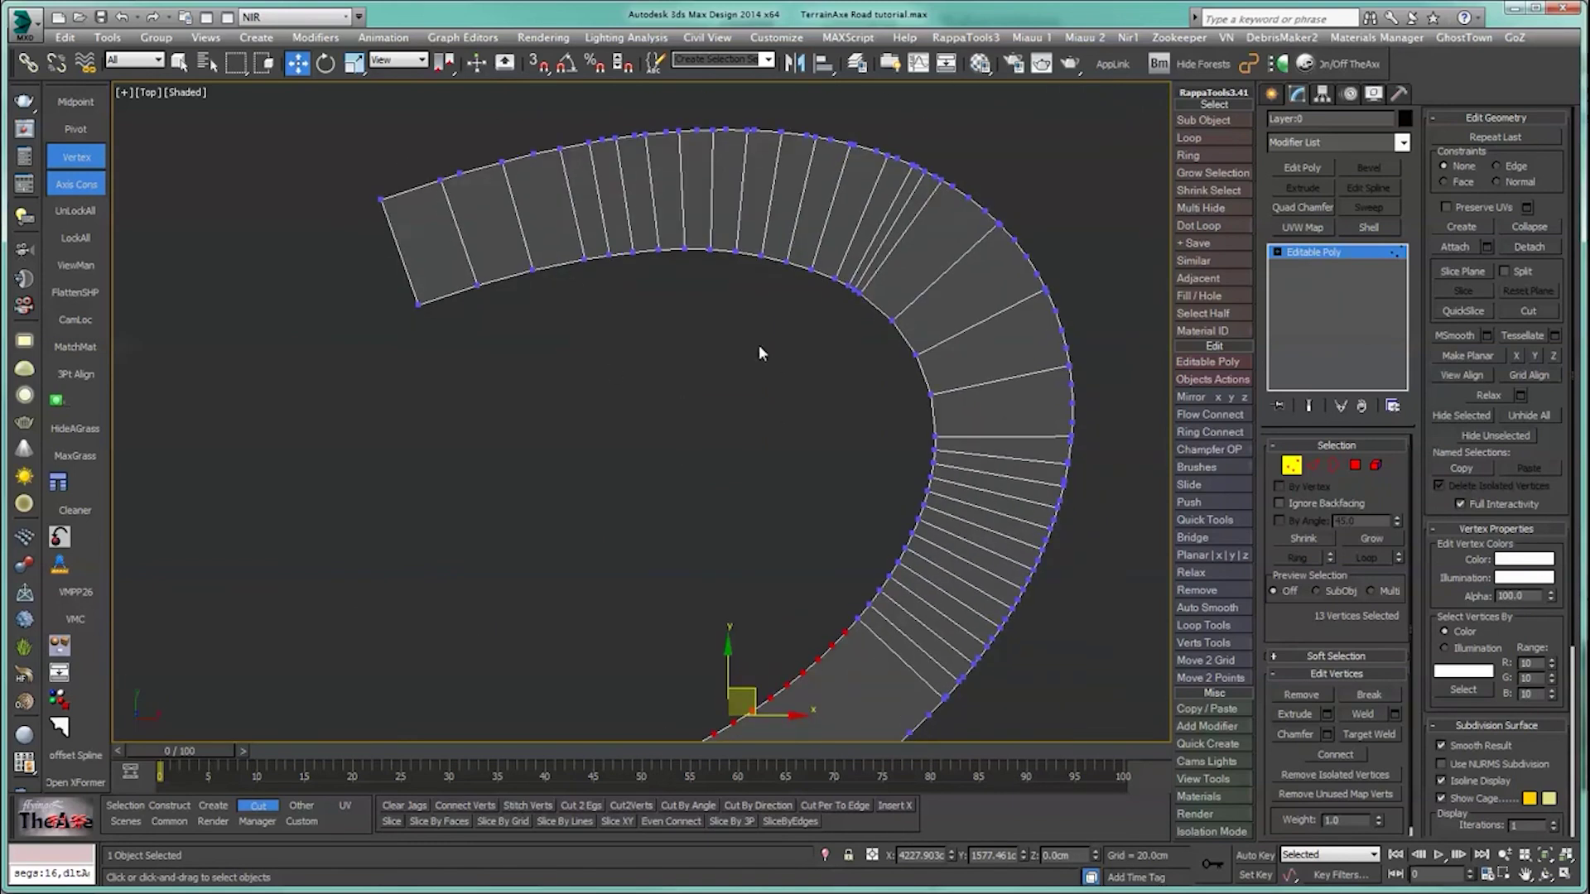
{"action": "middle_click_drag", "start_coordinate": [788, 370], "coordinate": [746, 306]}
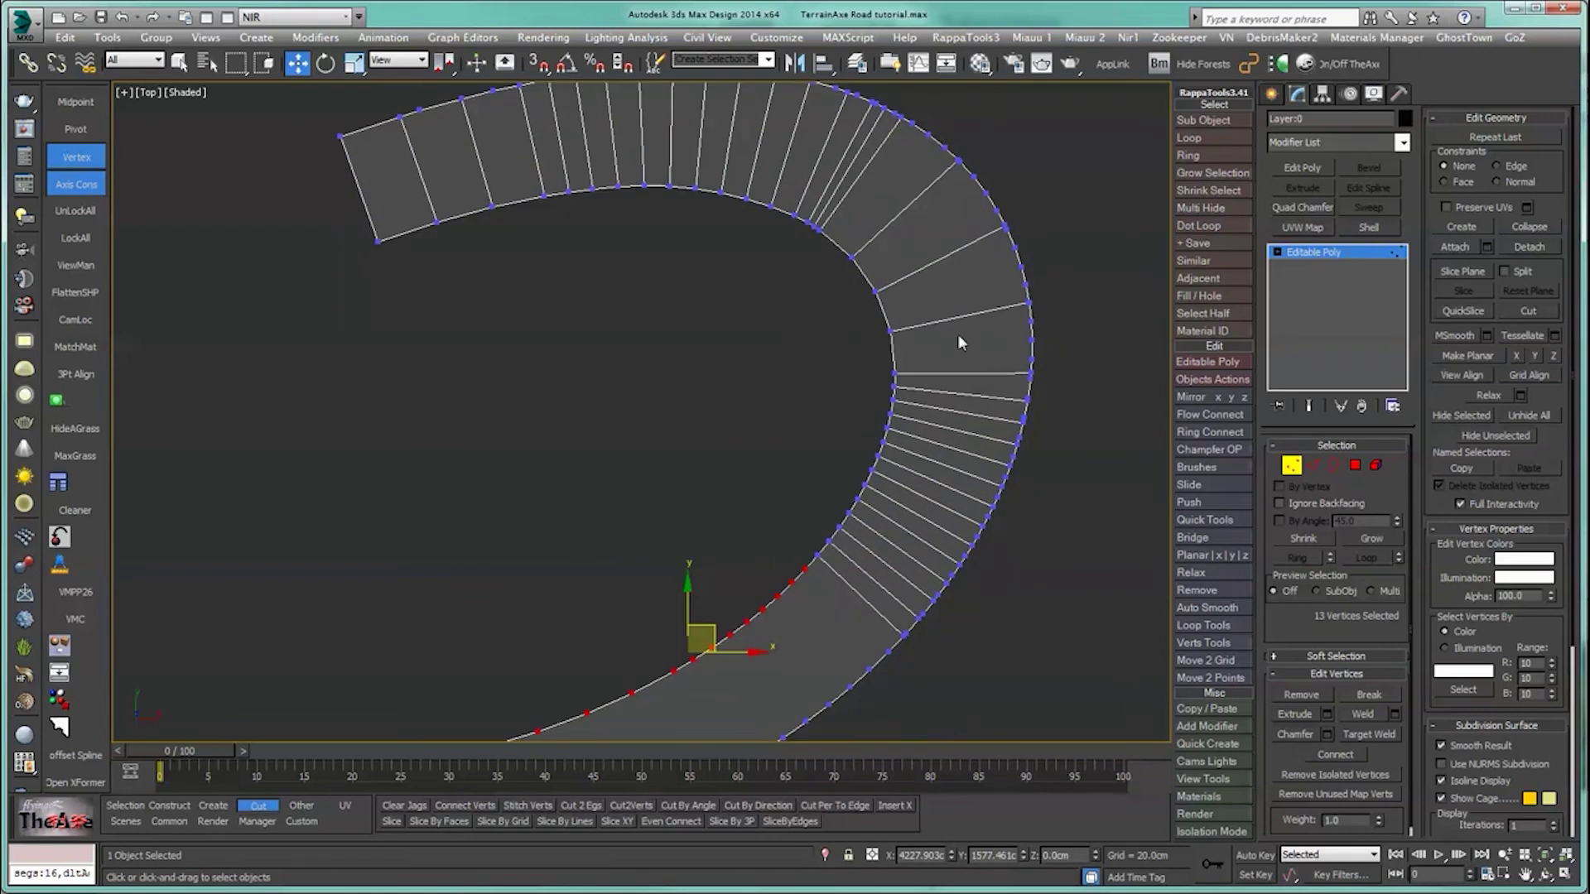
{"action": "middle_click_drag", "start_coordinate": [822, 470], "coordinate": [751, 417]}
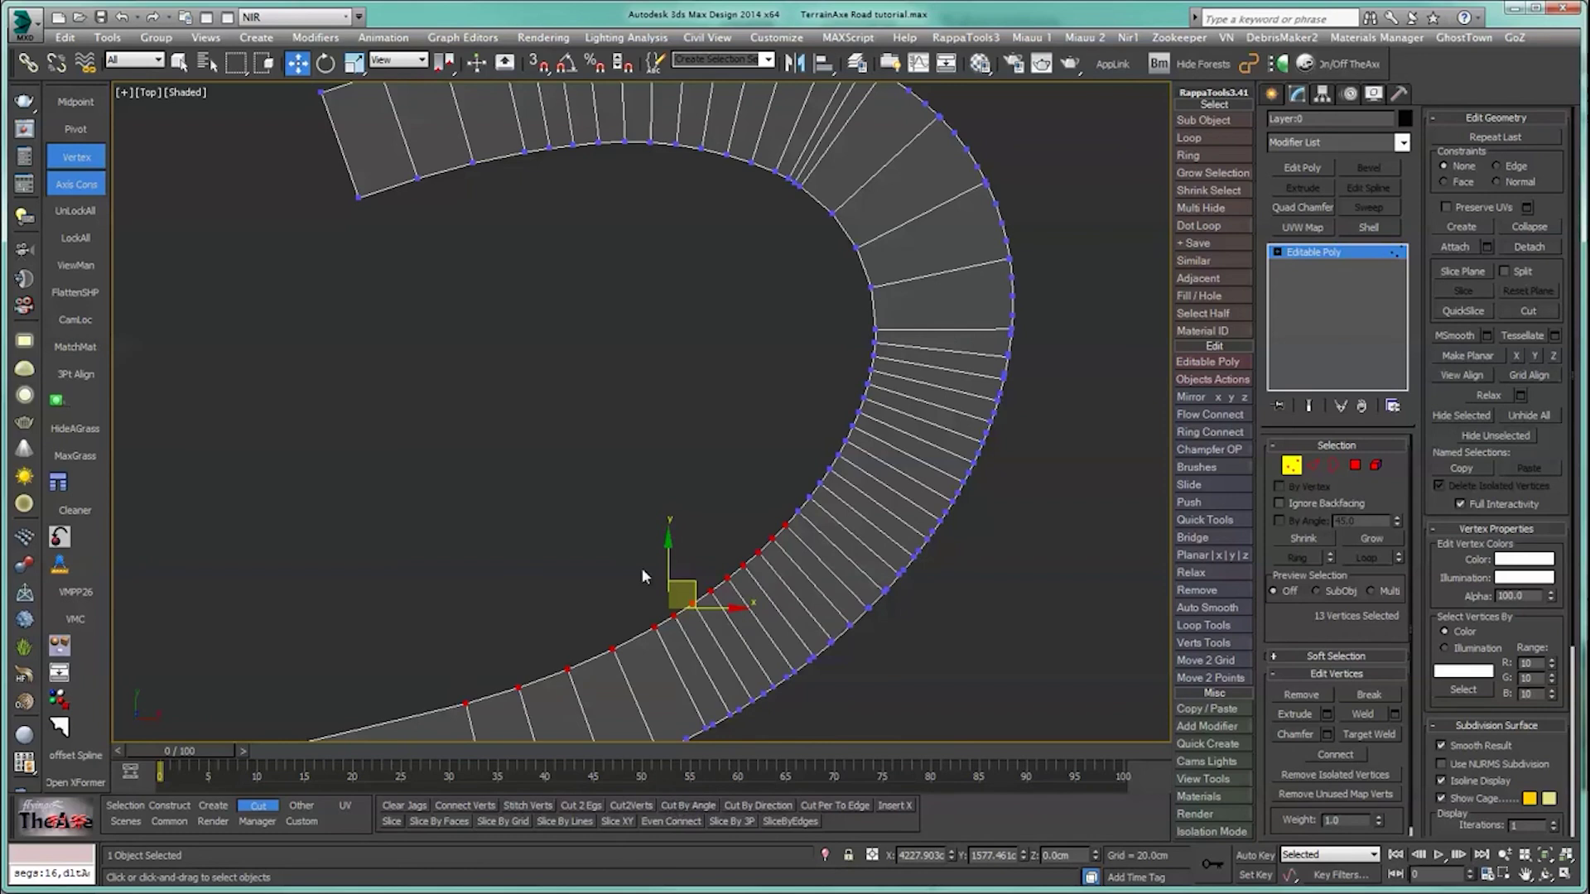
Step: Connect the two corner-end vertices facing each other where the long curved road leaves the four-way junction
{"action": "middle_click_drag", "start_coordinate": [642, 568], "coordinate": [889, 192]}
{"action": "middle_click_drag", "start_coordinate": [525, 342], "coordinate": [717, 314]}
{"action": "scroll", "coordinate": [588, 433], "scroll_direction": "up", "scroll_amount": 5}
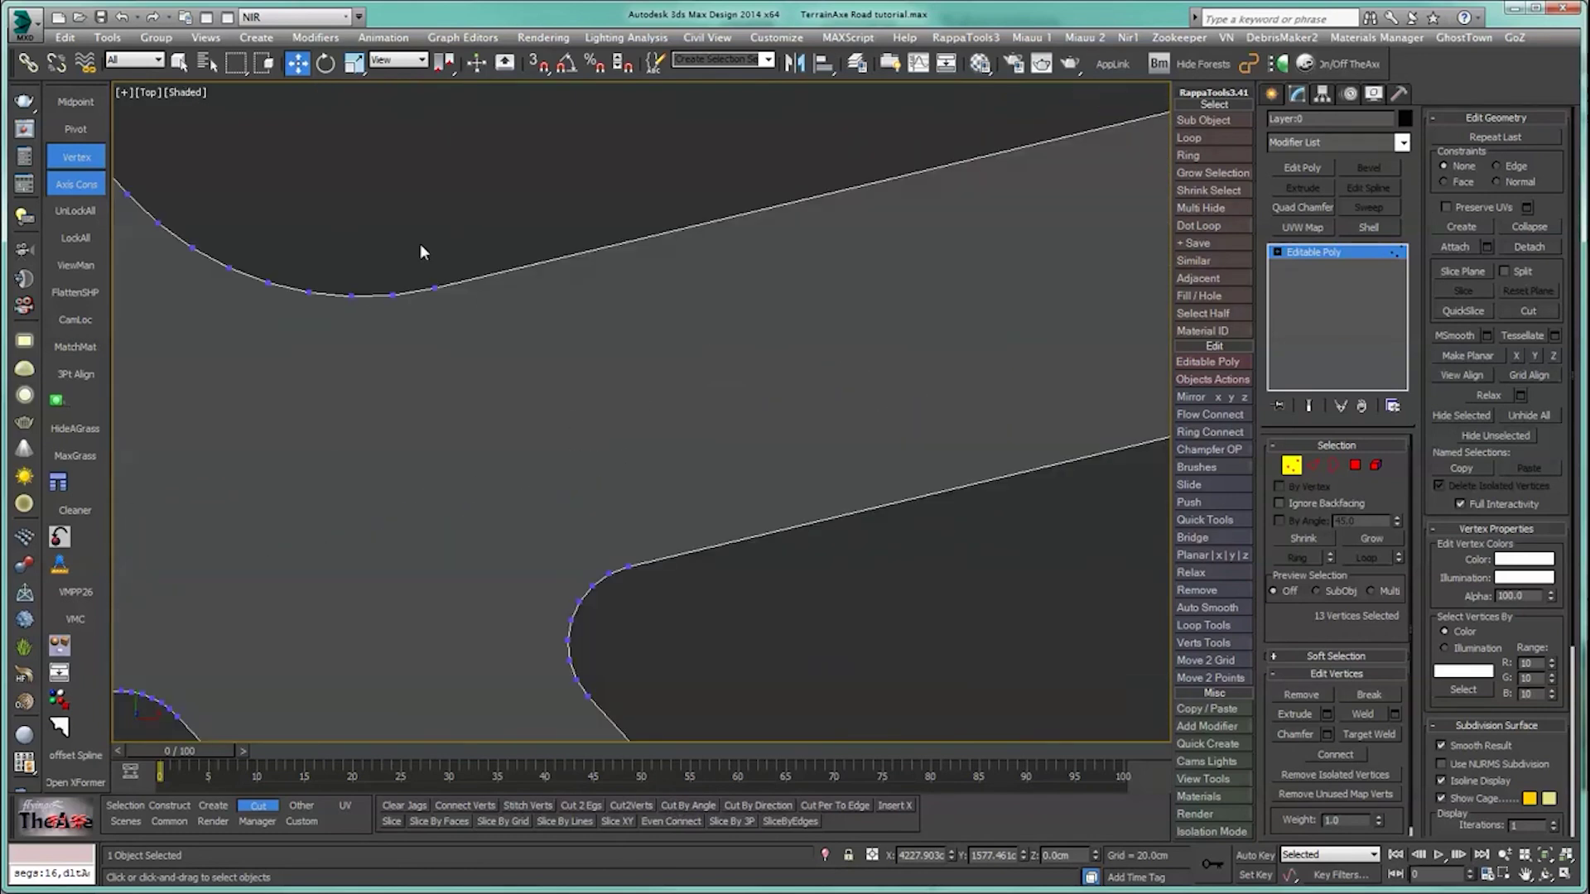
{"action": "left_click", "coordinate": [434, 288]}
{"action": "left_click_drag", "start_coordinate": [623, 542], "coordinate": [642, 586]}
{"action": "left_click", "coordinate": [1335, 753]}
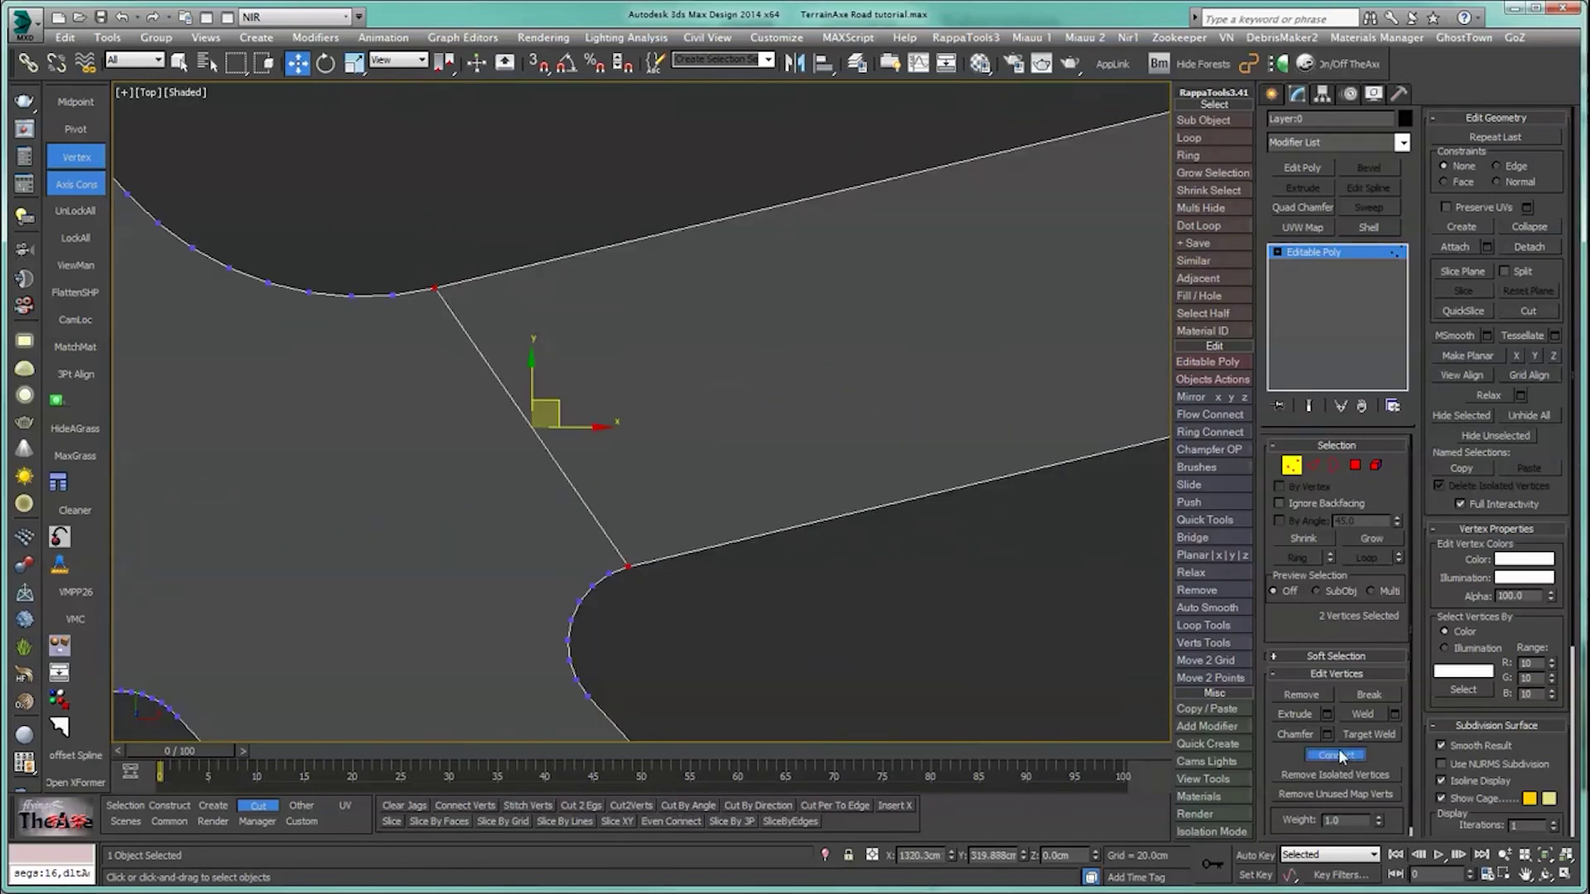
Step: Connect the lower corner's first vertex to the opposite corner's vertex across the junction arm leading to the roundabout
{"action": "middle_click_drag", "start_coordinate": [551, 543], "coordinate": [1042, 424]}
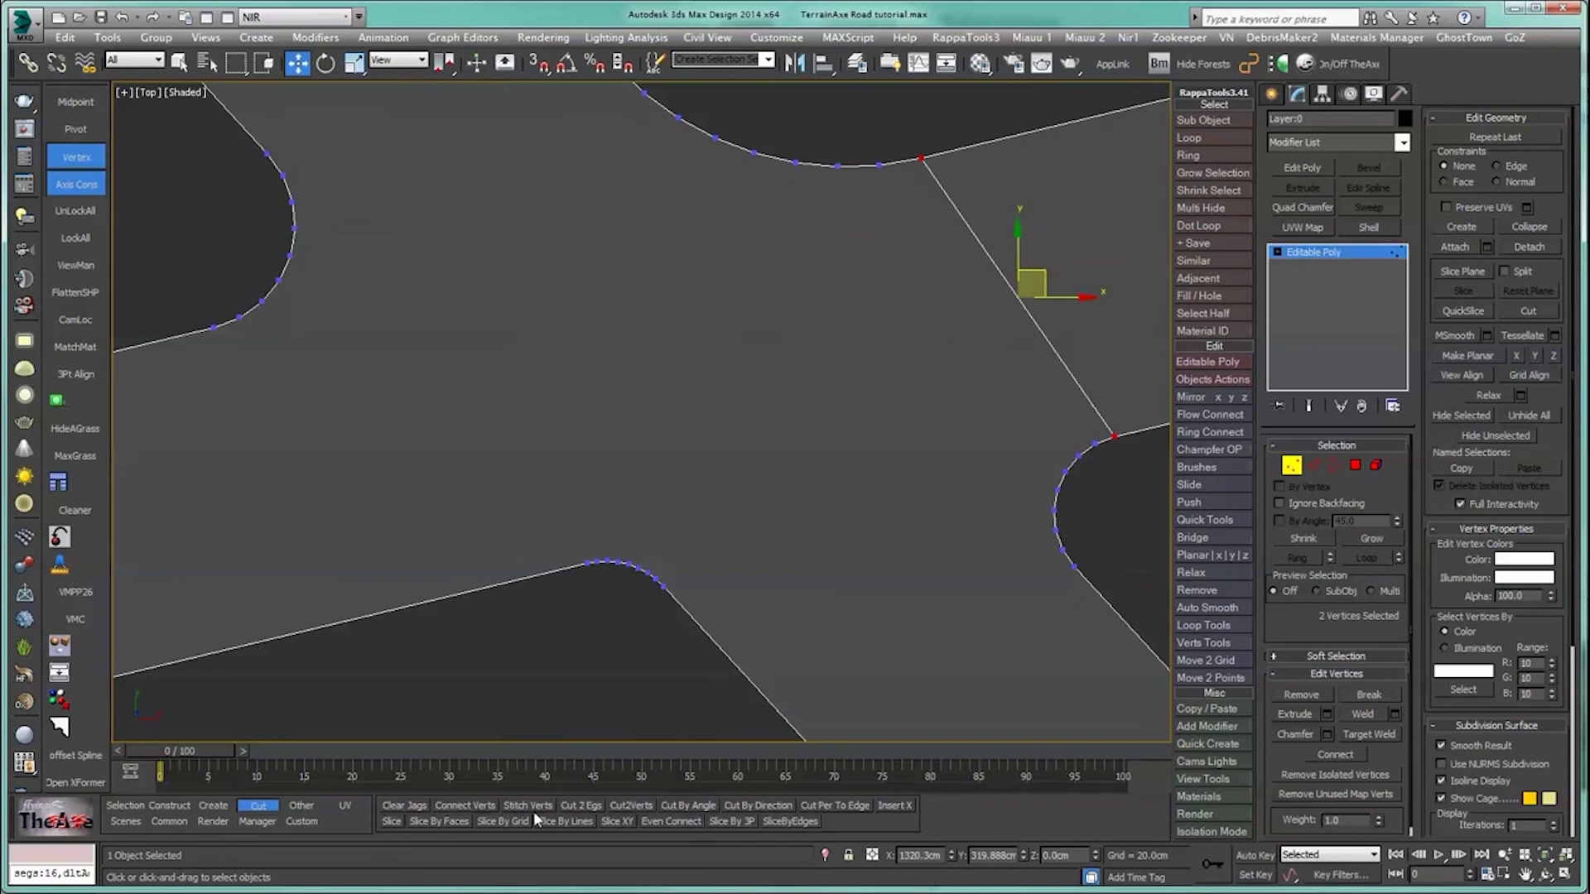
{"action": "left_click", "coordinate": [589, 597]}
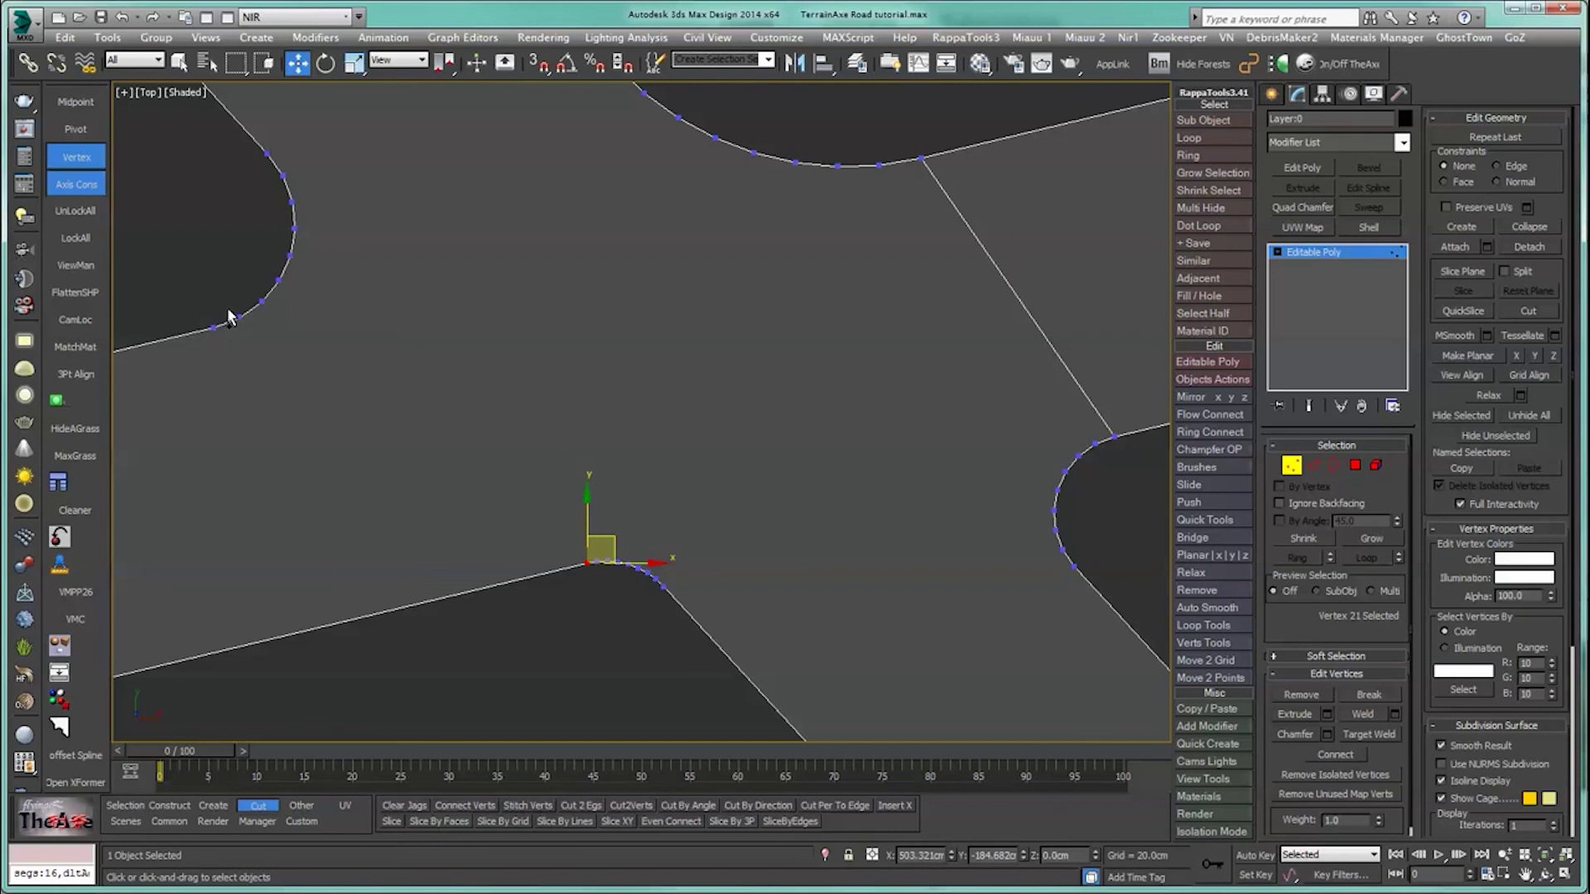
{"action": "left_click", "coordinate": [279, 280], "text": "ctrl"}
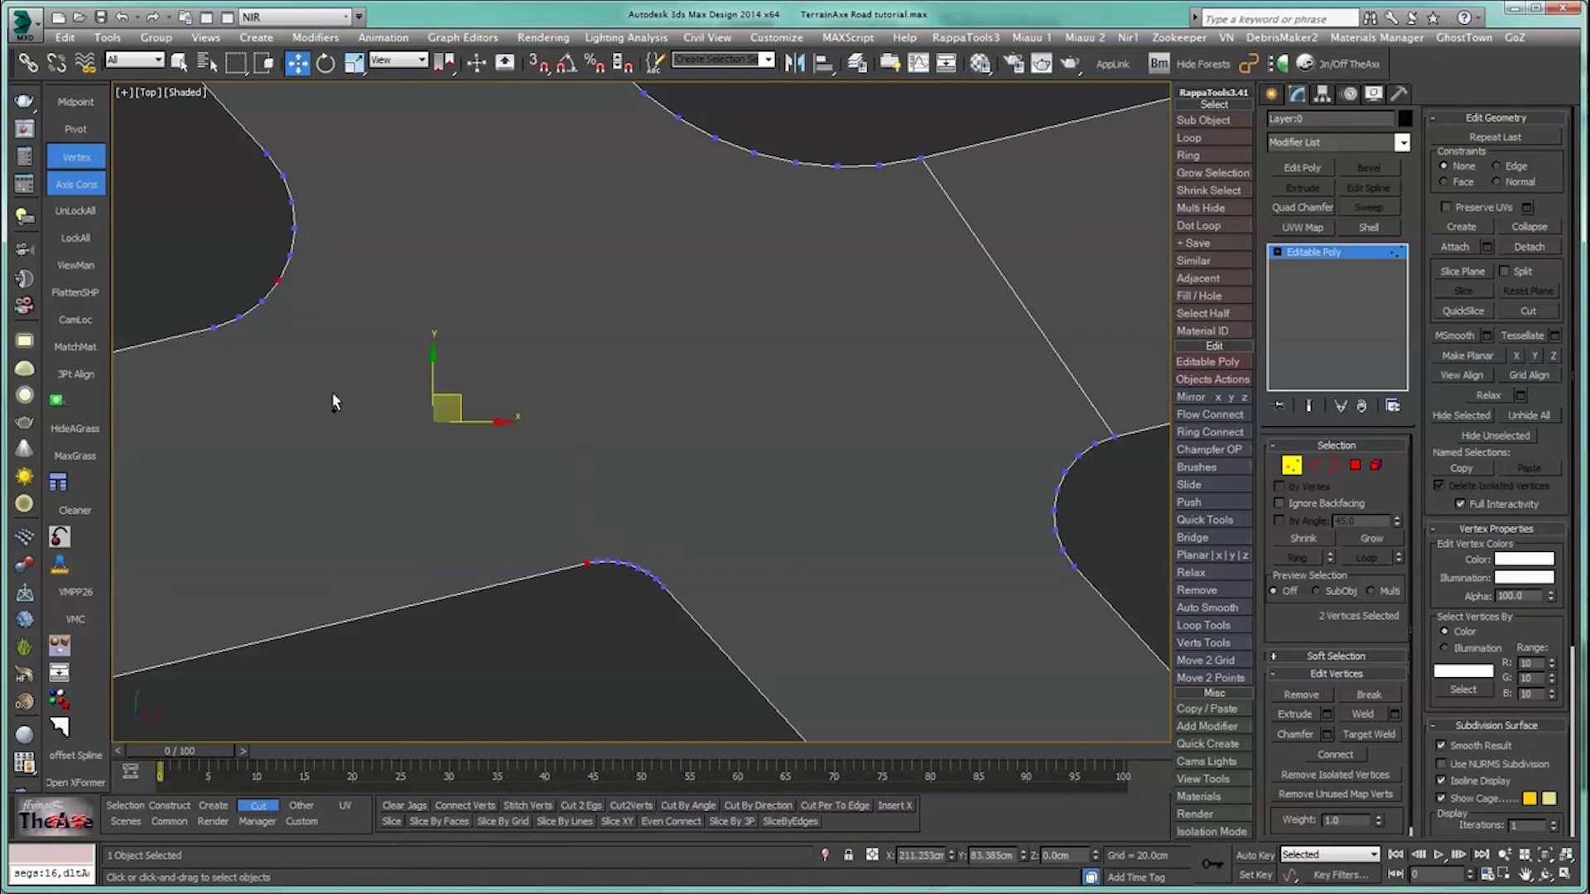
{"action": "left_click", "coordinate": [1335, 754]}
Step: Connect the lower corner's last vertex to the facing corner's vertex across the junction's lower arm
{"action": "middle_click_drag", "start_coordinate": [840, 418], "coordinate": [765, 448]}
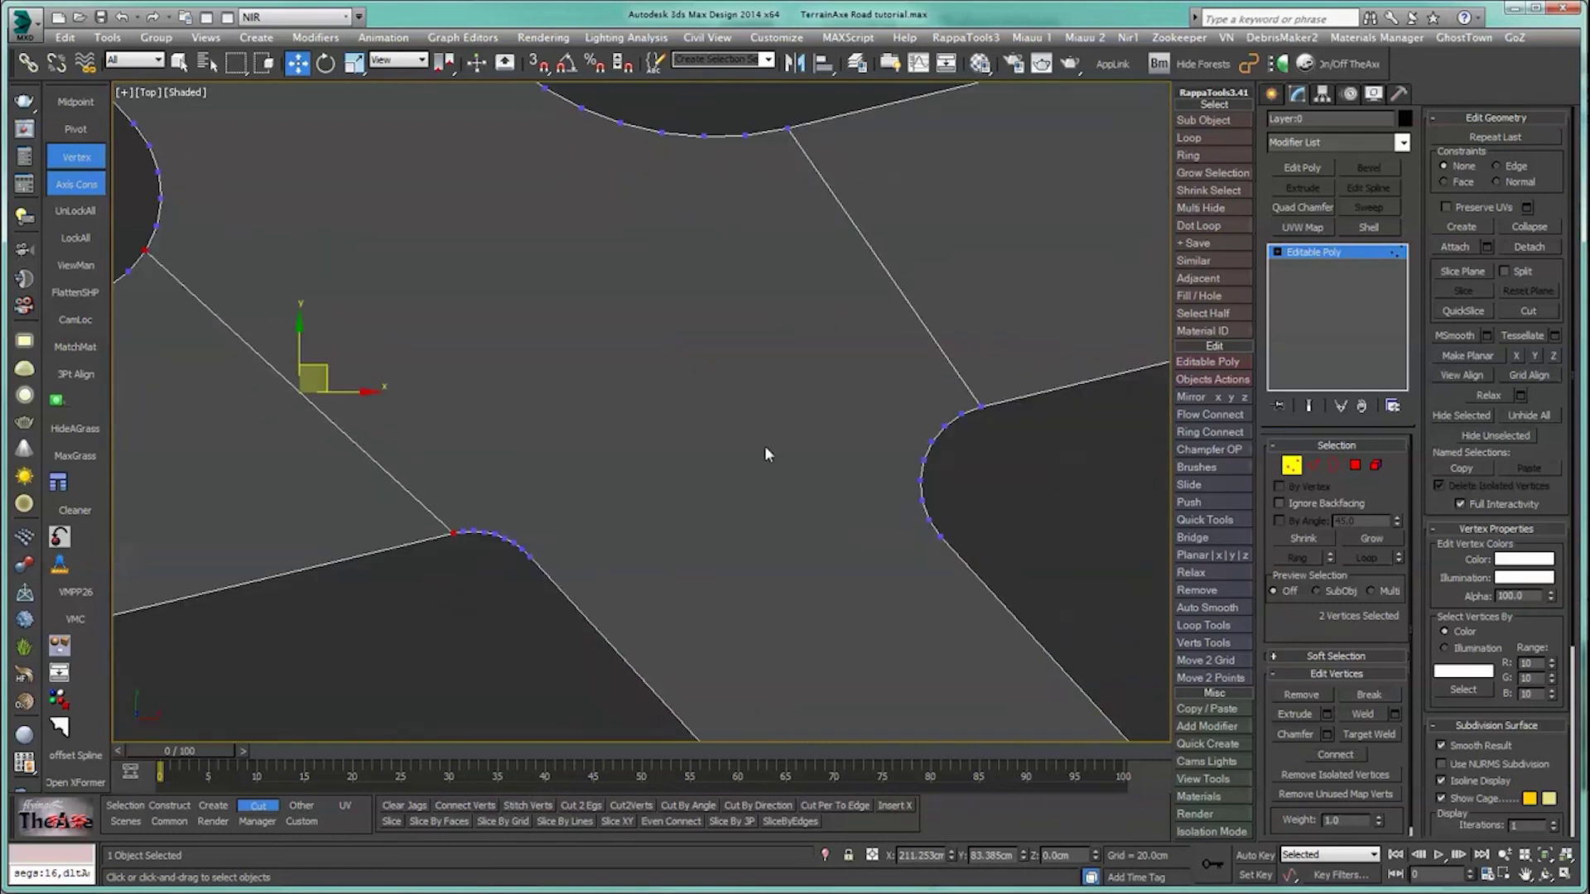
{"action": "left_click", "coordinate": [530, 555]}
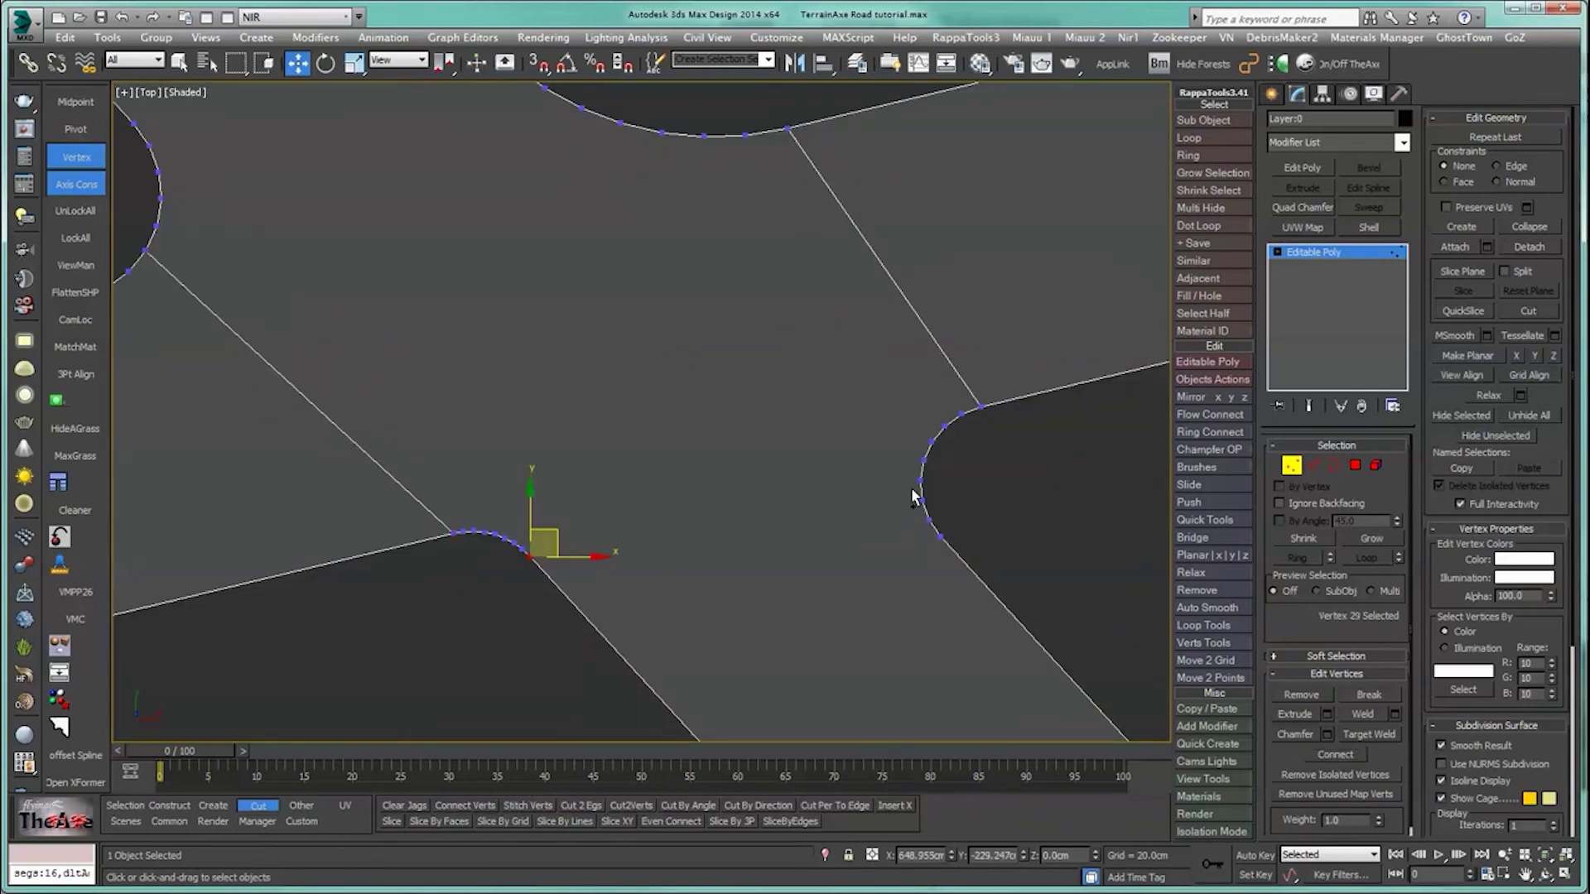
{"action": "left_click", "coordinate": [917, 482], "text": "ctrl"}
{"action": "left_click", "coordinate": [1330, 751]}
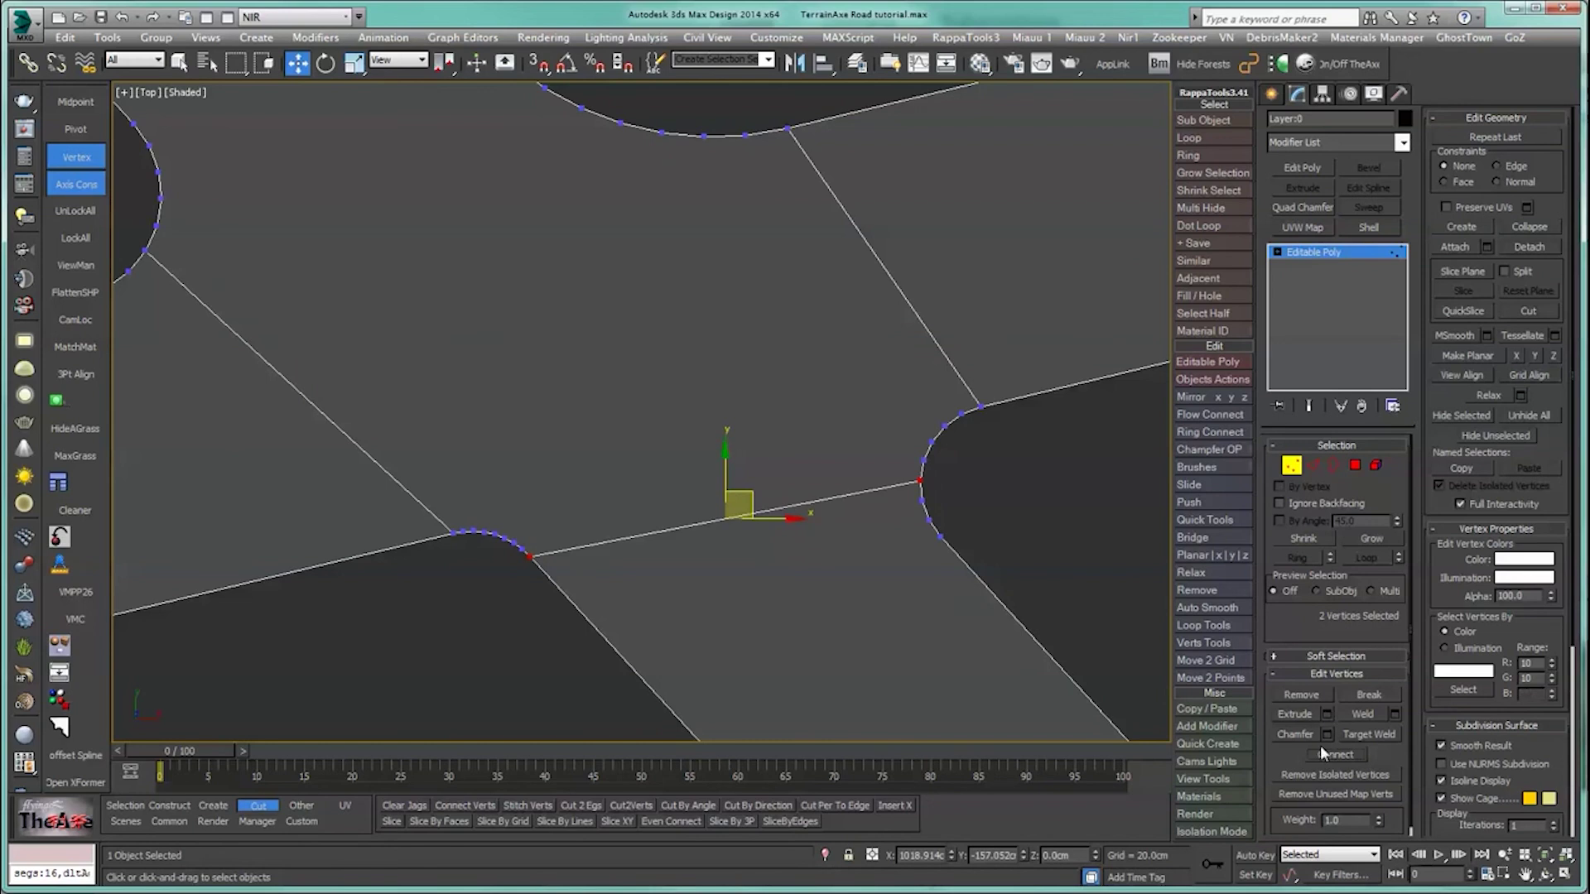
Step: Connect a vertex on the rounded corner to the facing corner's end vertex across the junction's upper arm
{"action": "scroll", "coordinate": [897, 729], "scroll_direction": "up", "scroll_amount": 5}
{"action": "middle_click_drag", "start_coordinate": [993, 662], "coordinate": [907, 729]}
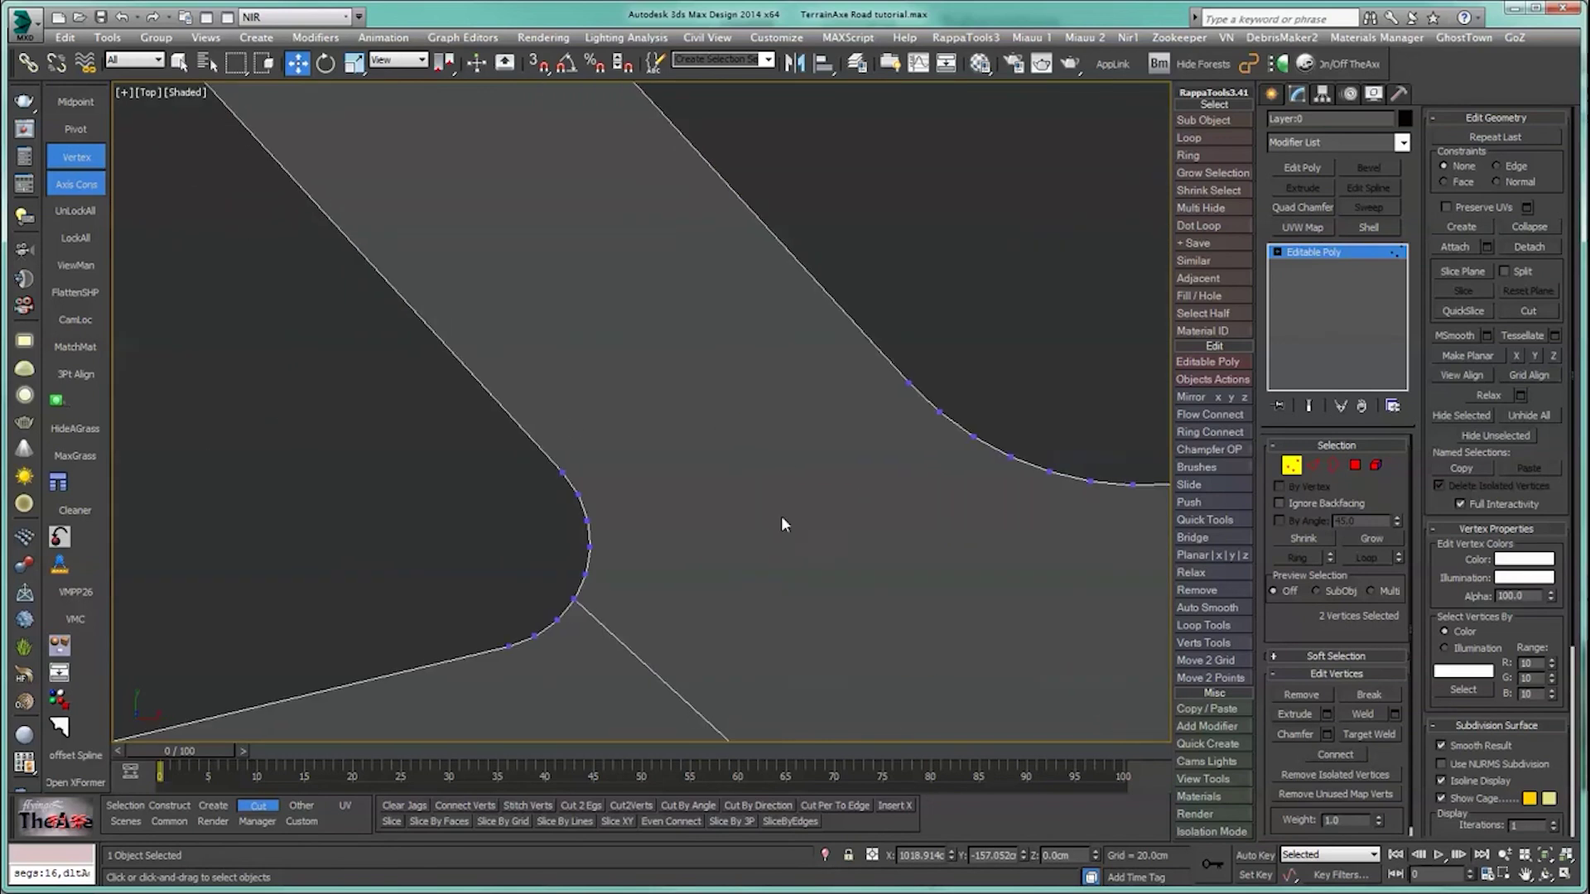
{"action": "left_click", "coordinate": [585, 520]}
{"action": "left_click", "coordinate": [909, 385], "text": "ctrl"}
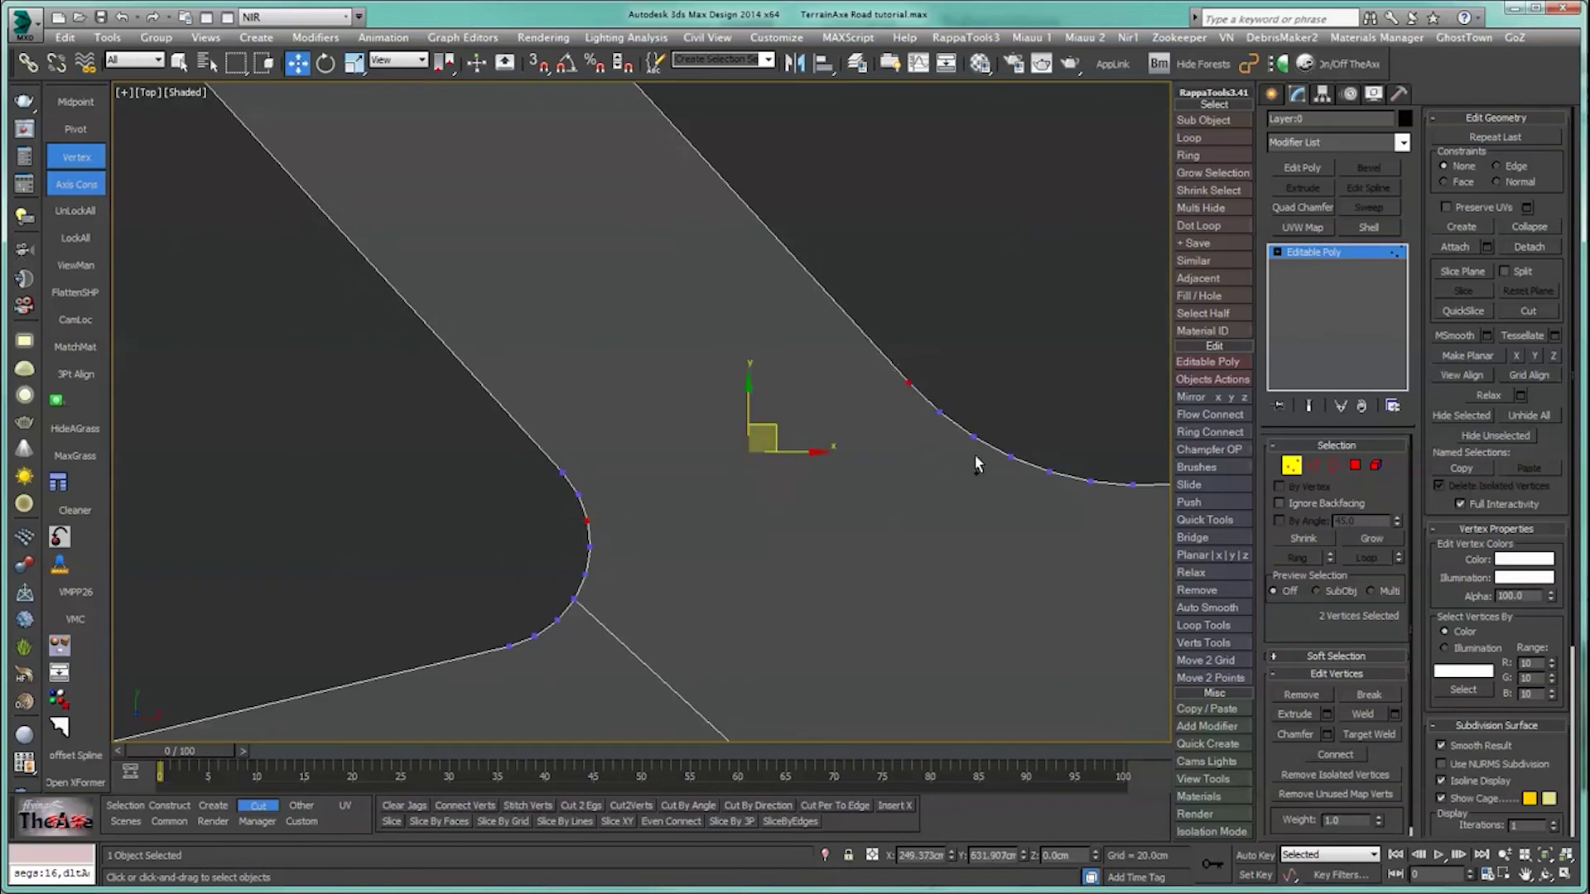
{"action": "left_click", "coordinate": [1334, 754]}
Step: Connect the two corner-end vertices across the mouth of the side road between the roundabout and the junction
{"action": "scroll", "coordinate": [769, 391], "scroll_direction": "down", "scroll_amount": 3}
{"action": "scroll", "coordinate": [799, 484], "scroll_direction": "down", "scroll_amount": 4}
{"action": "middle_click_drag", "start_coordinate": [864, 514], "coordinate": [816, 420]}
{"action": "scroll", "coordinate": [646, 546], "scroll_direction": "up", "scroll_amount": 6}
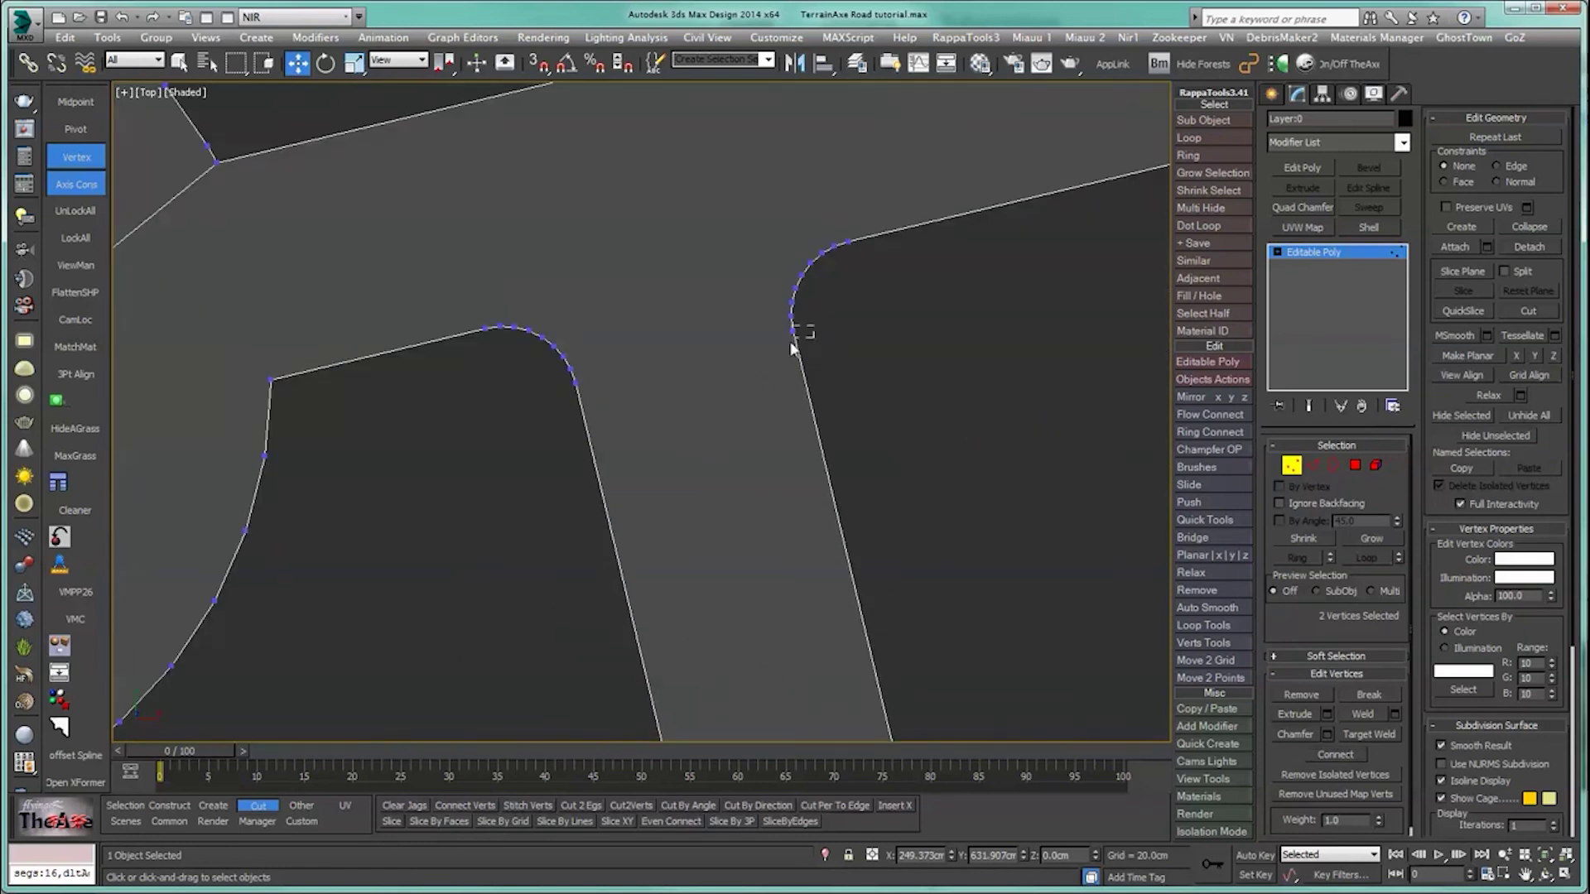
{"action": "left_click", "coordinate": [792, 332]}
{"action": "left_click", "coordinate": [576, 383], "text": "ctrl"}
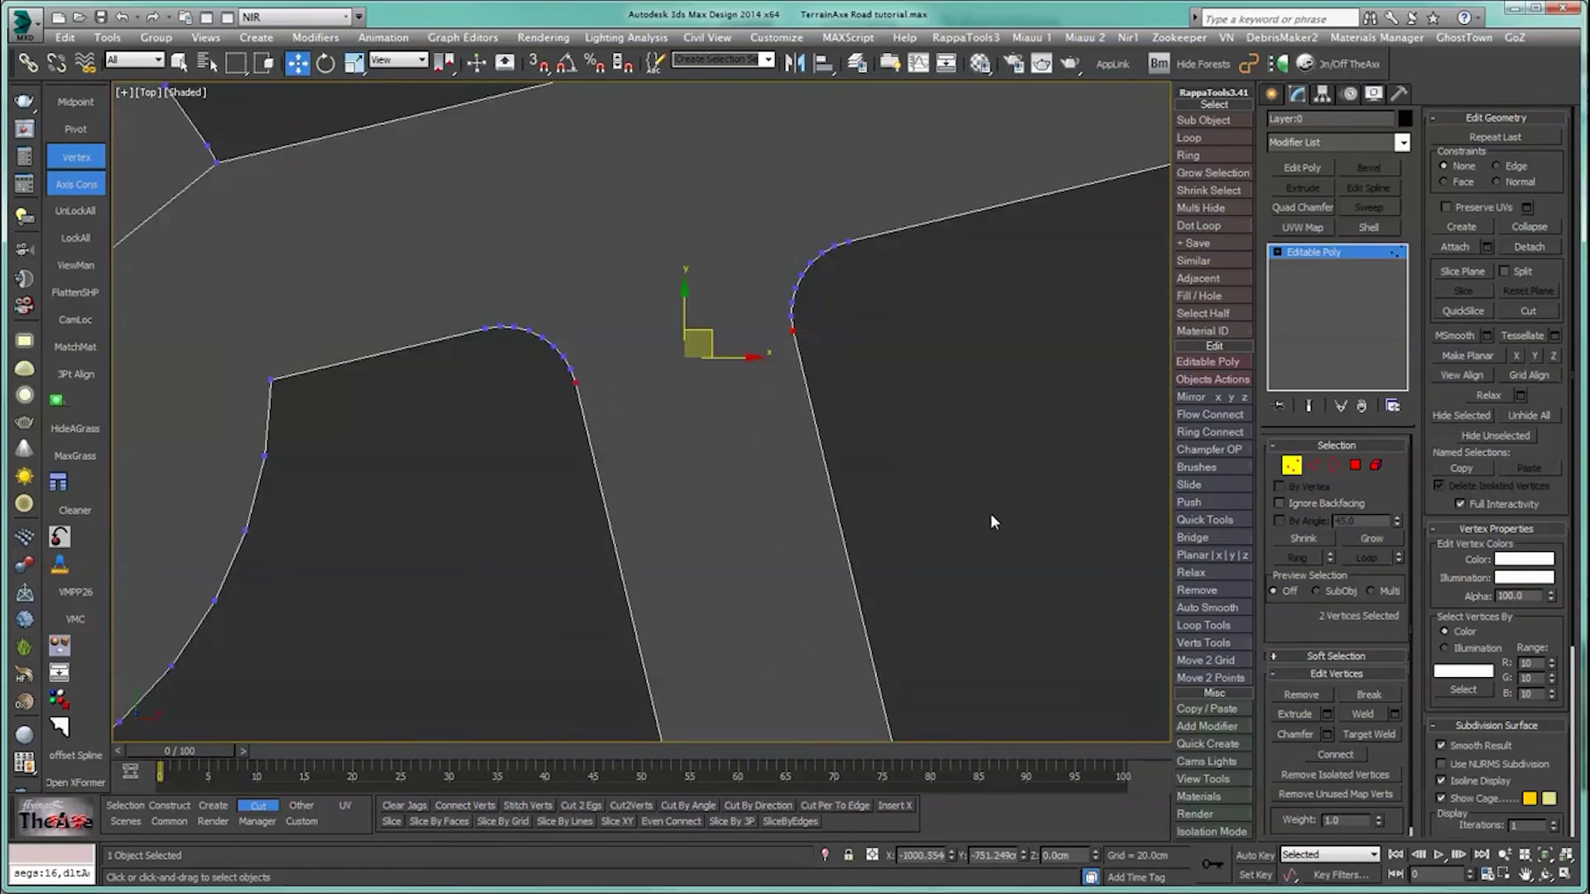
{"action": "left_click", "coordinate": [1335, 754]}
Step: Select an end and a middle vertex on both side-road corners plus the opposite road edge, and cut with Cut Per To Edge
{"action": "scroll", "coordinate": [828, 463], "scroll_direction": "down", "scroll_amount": 3}
{"action": "scroll", "coordinate": [692, 513], "scroll_direction": "up", "scroll_amount": 3}
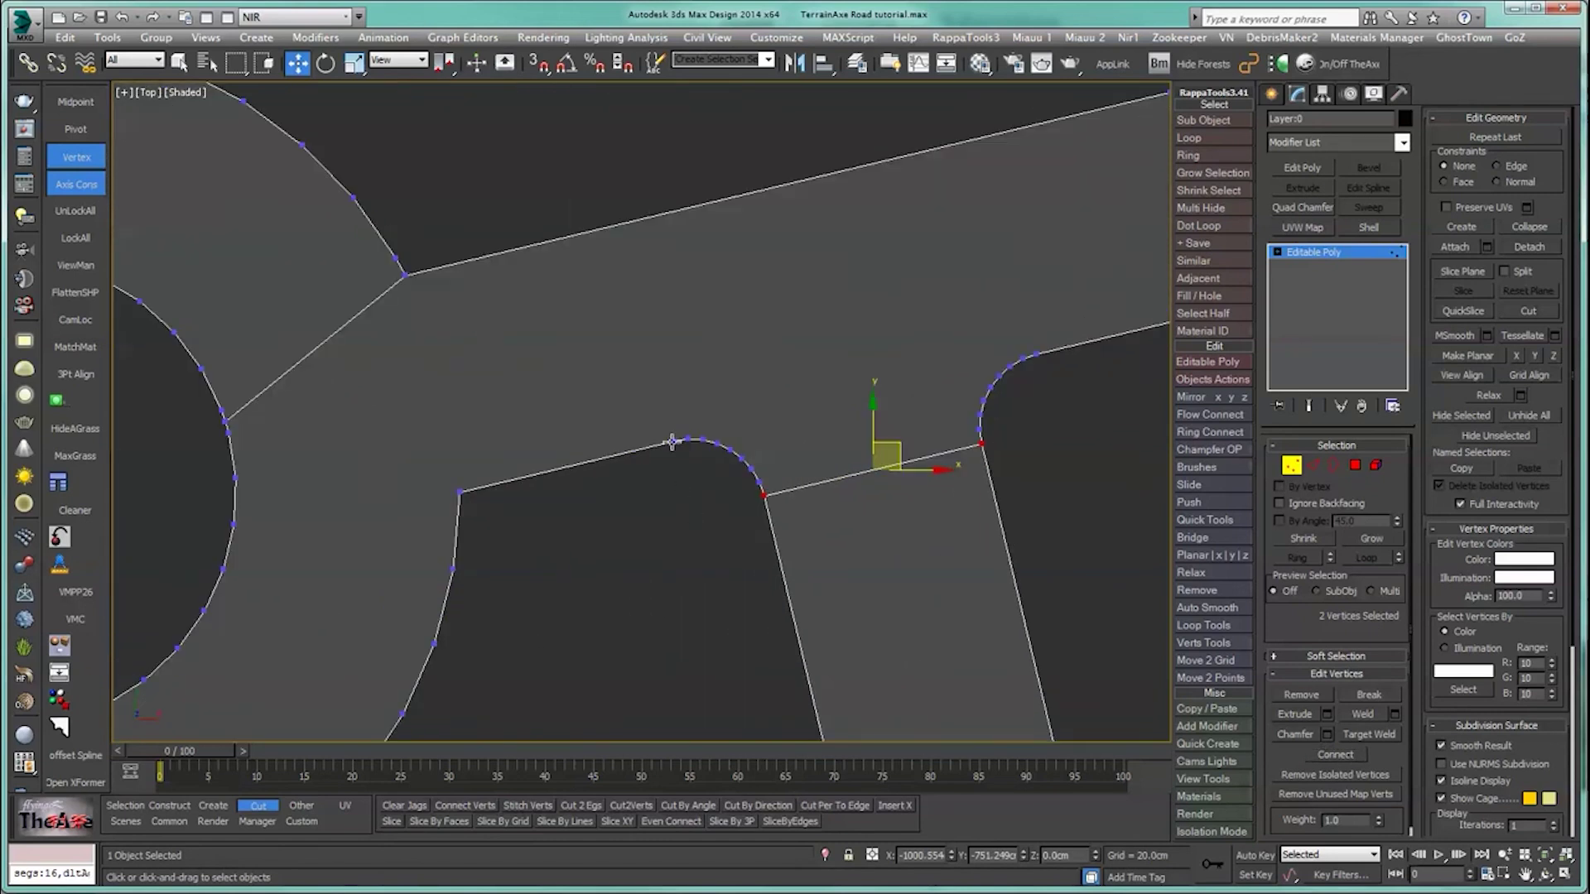
{"action": "middle_click_drag", "start_coordinate": [711, 471], "coordinate": [415, 554]}
{"action": "middle_click_drag", "start_coordinate": [542, 490], "coordinate": [757, 492]}
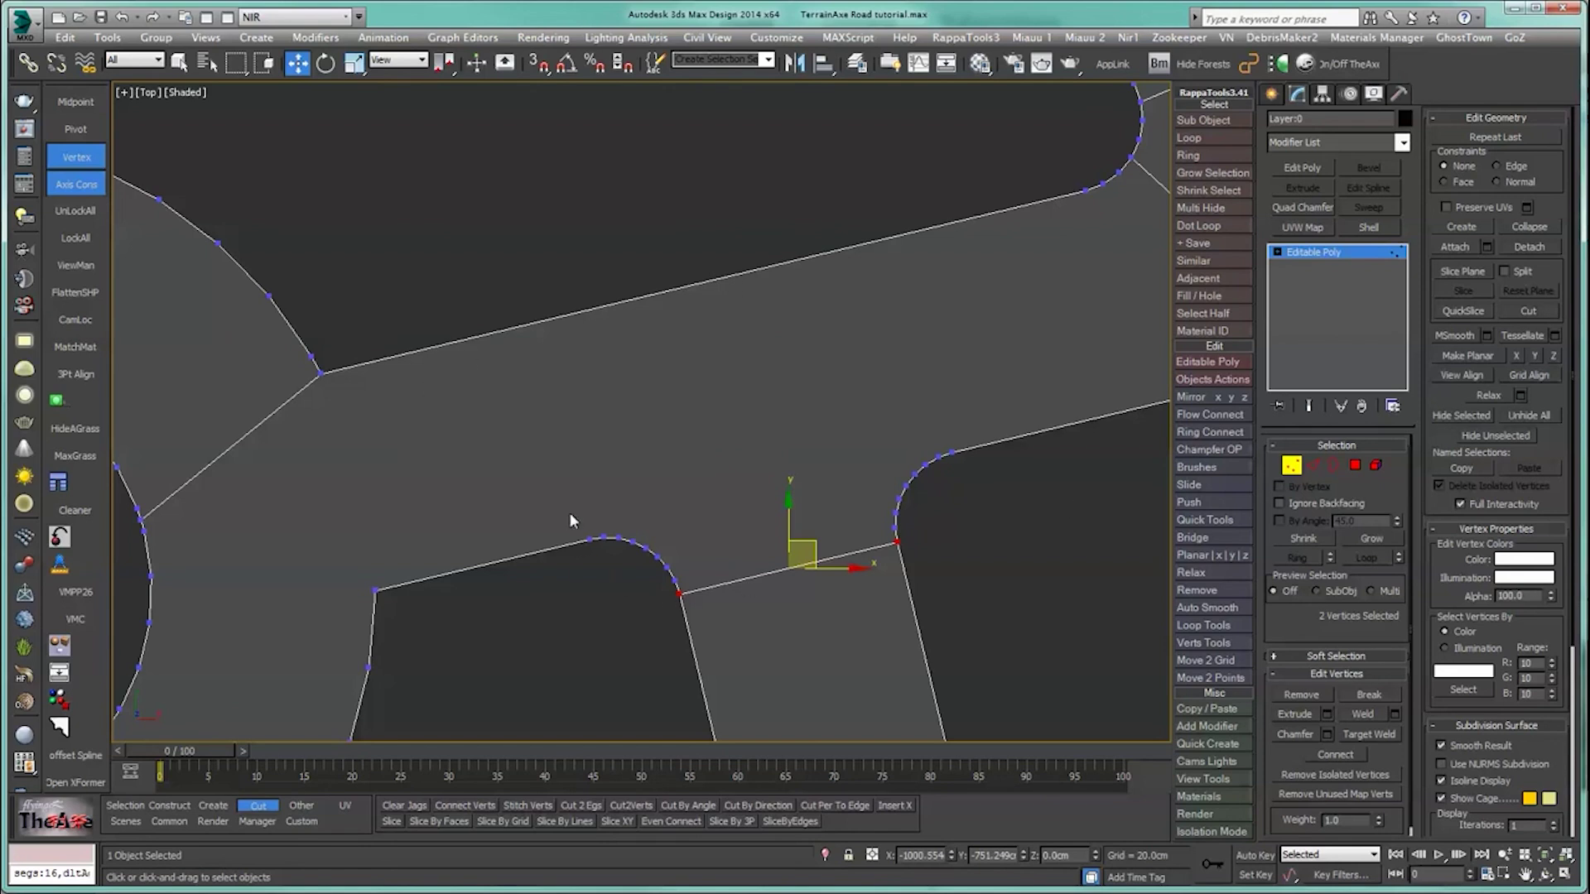
{"action": "left_click_drag", "start_coordinate": [570, 512], "coordinate": [591, 551]}
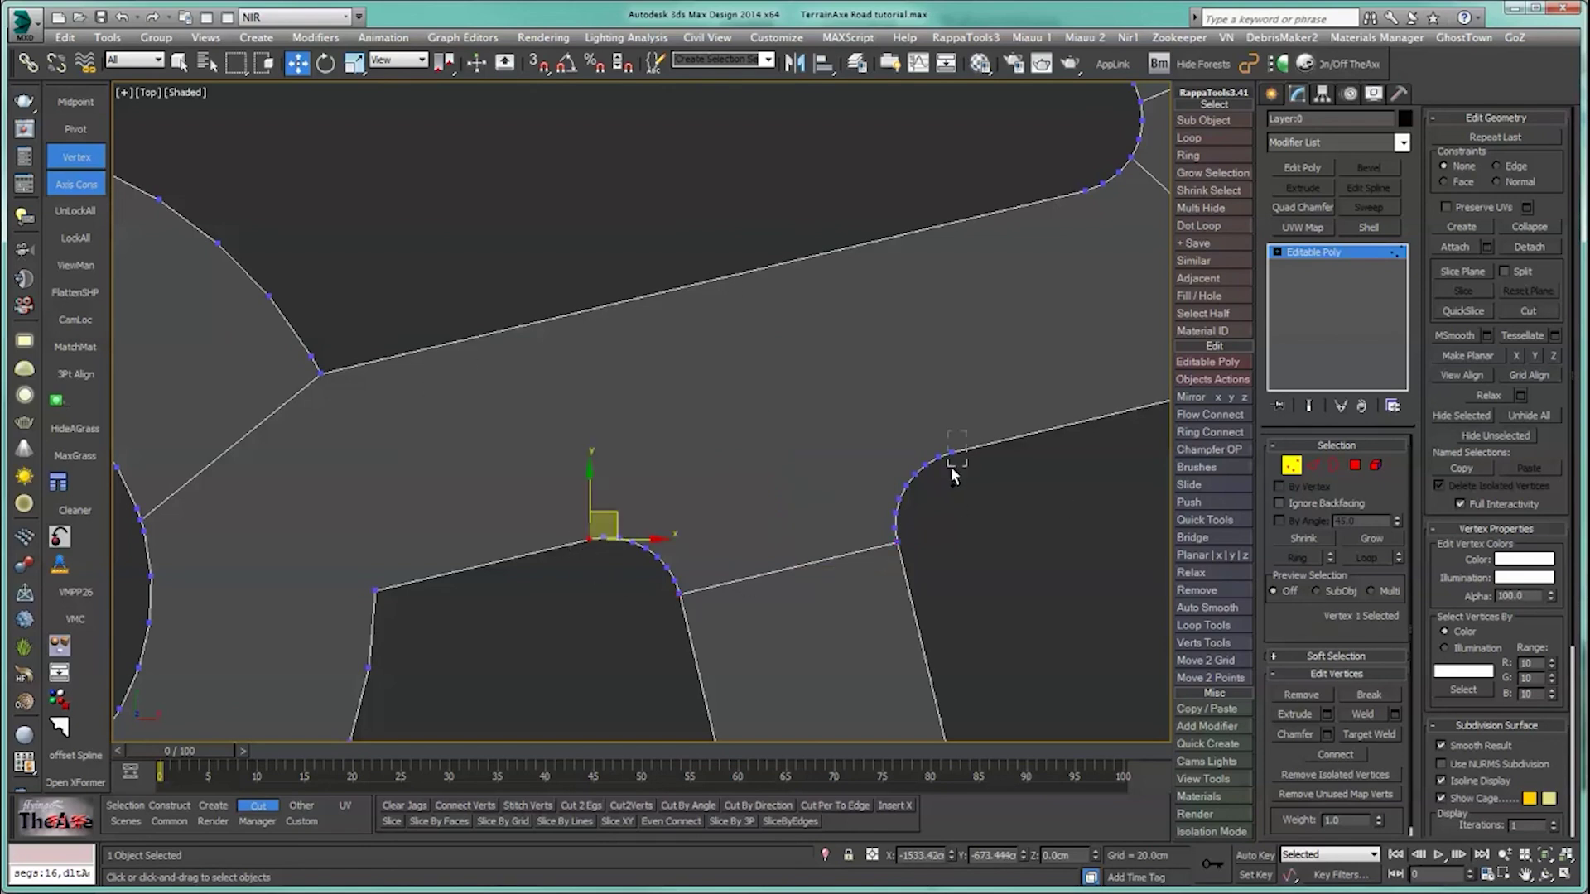
{"action": "left_click", "coordinate": [951, 455], "text": "ctrl"}
{"action": "left_click", "coordinate": [898, 498], "text": "ctrl"}
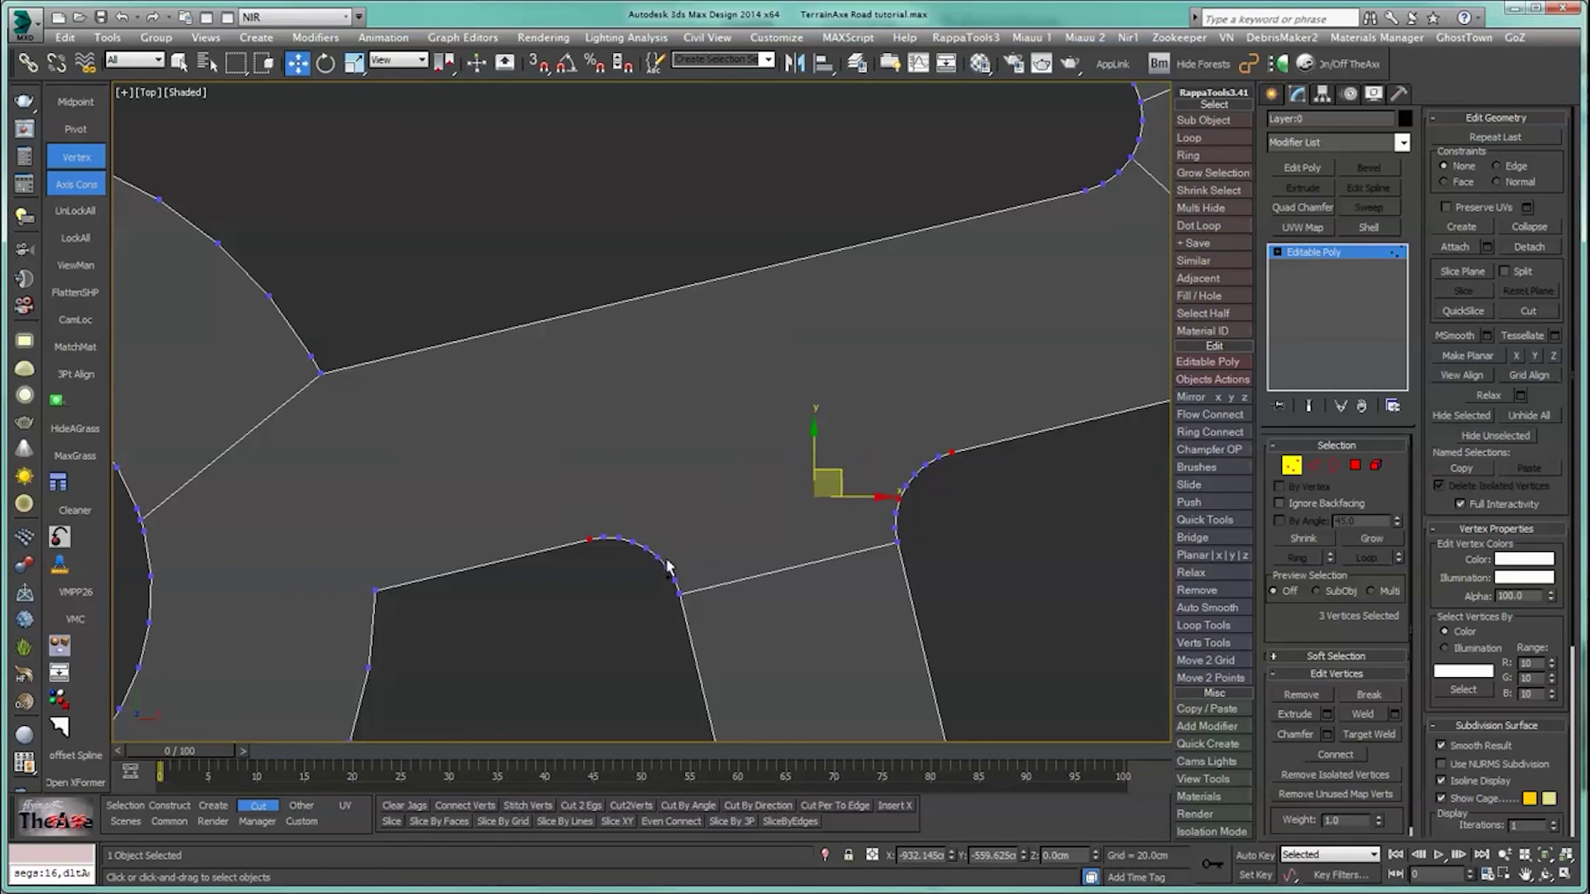
{"action": "left_click", "coordinate": [658, 556], "text": "ctrl"}
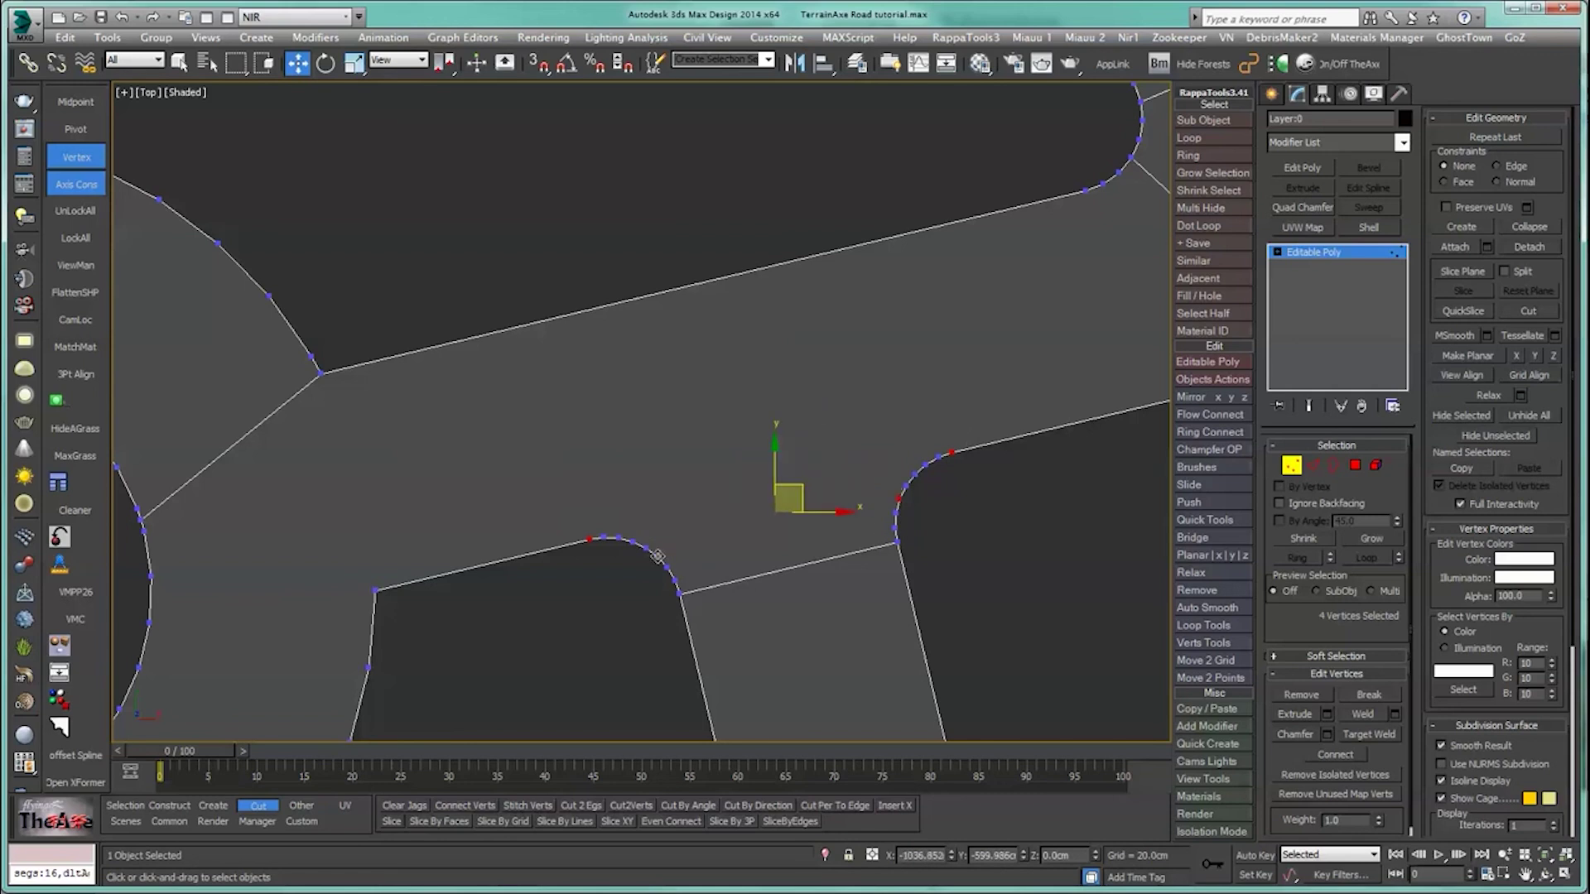
{"action": "left_click", "coordinate": [1311, 466]}
{"action": "left_click_drag", "start_coordinate": [868, 174], "coordinate": [773, 323]}
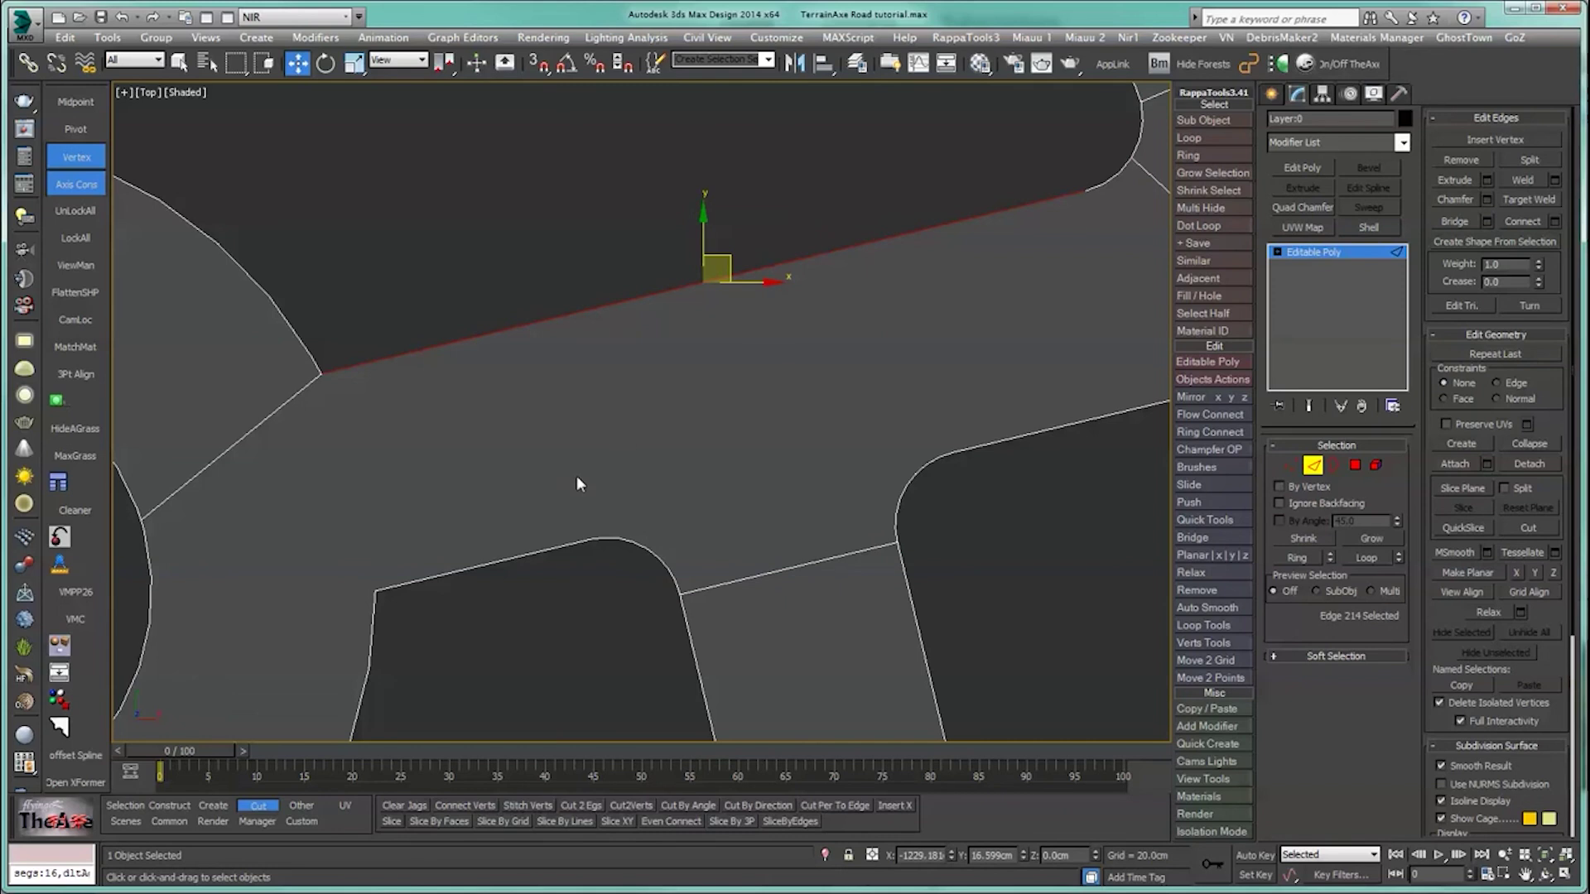
{"action": "left_click", "coordinate": [813, 808]}
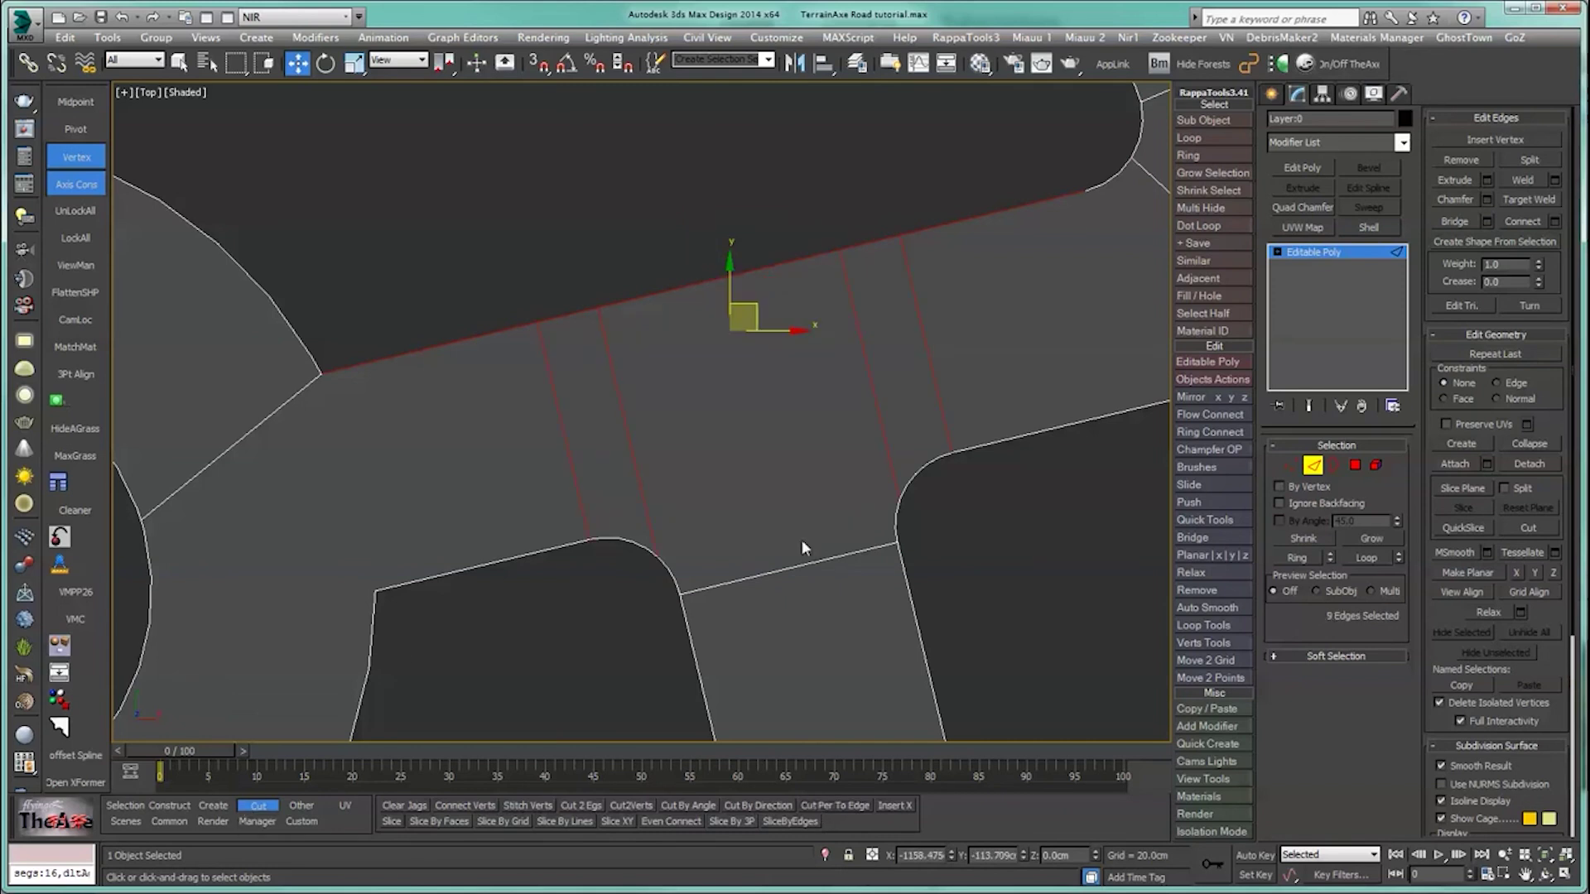
Step: Select the corner vertices between each pair of new cuts, keep only the opposite road edges selected, and apply Cut Per To Edge
{"action": "left_click", "coordinate": [1291, 466]}
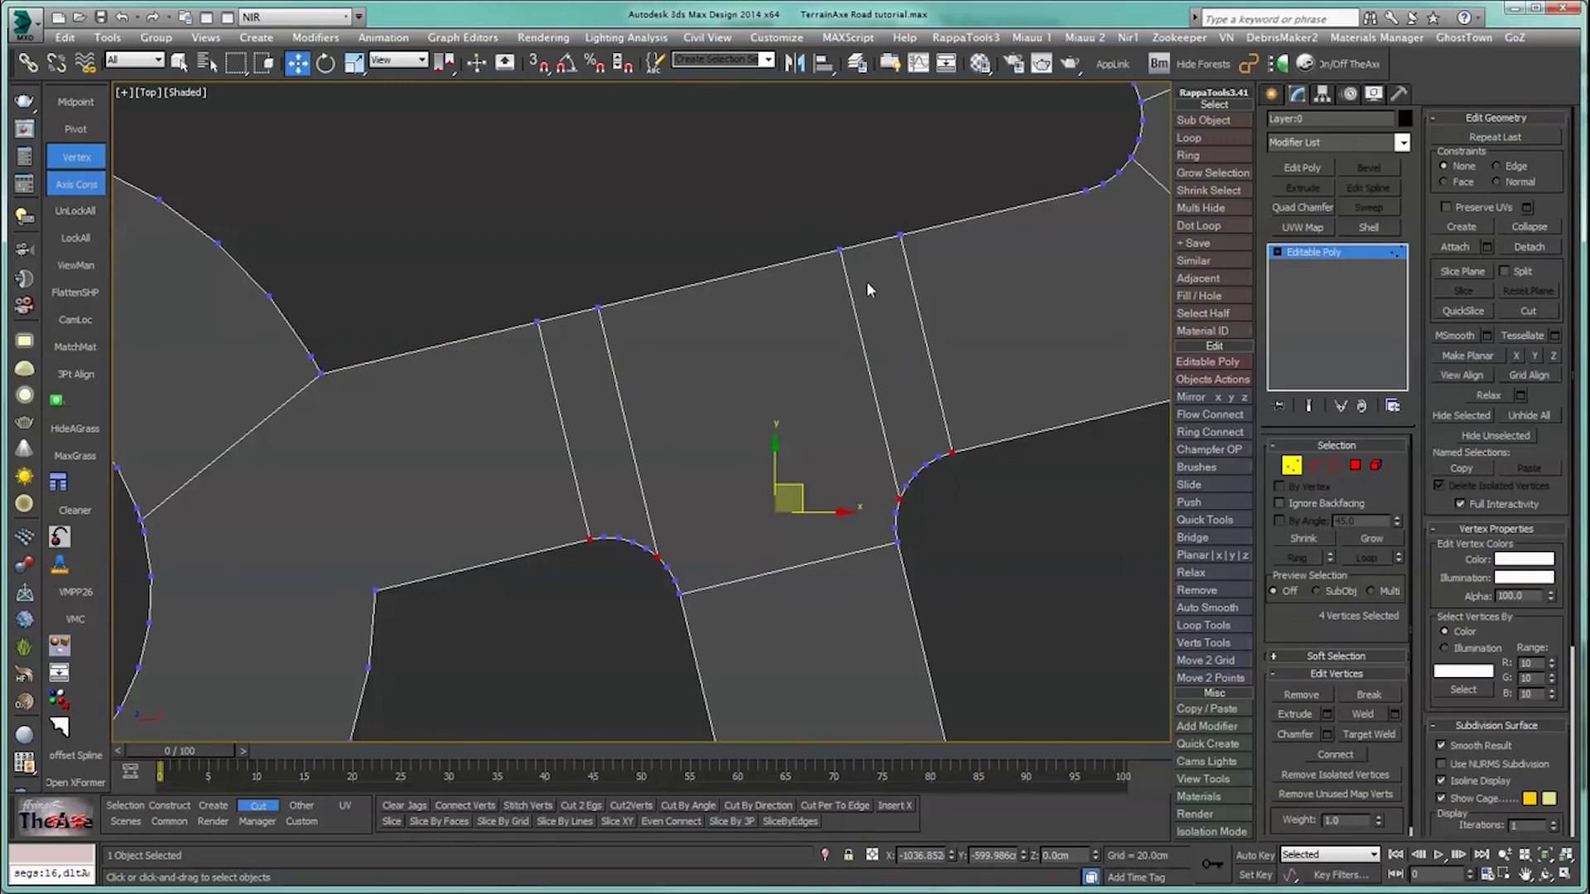
{"action": "middle_click_drag", "start_coordinate": [576, 489], "coordinate": [572, 447]}
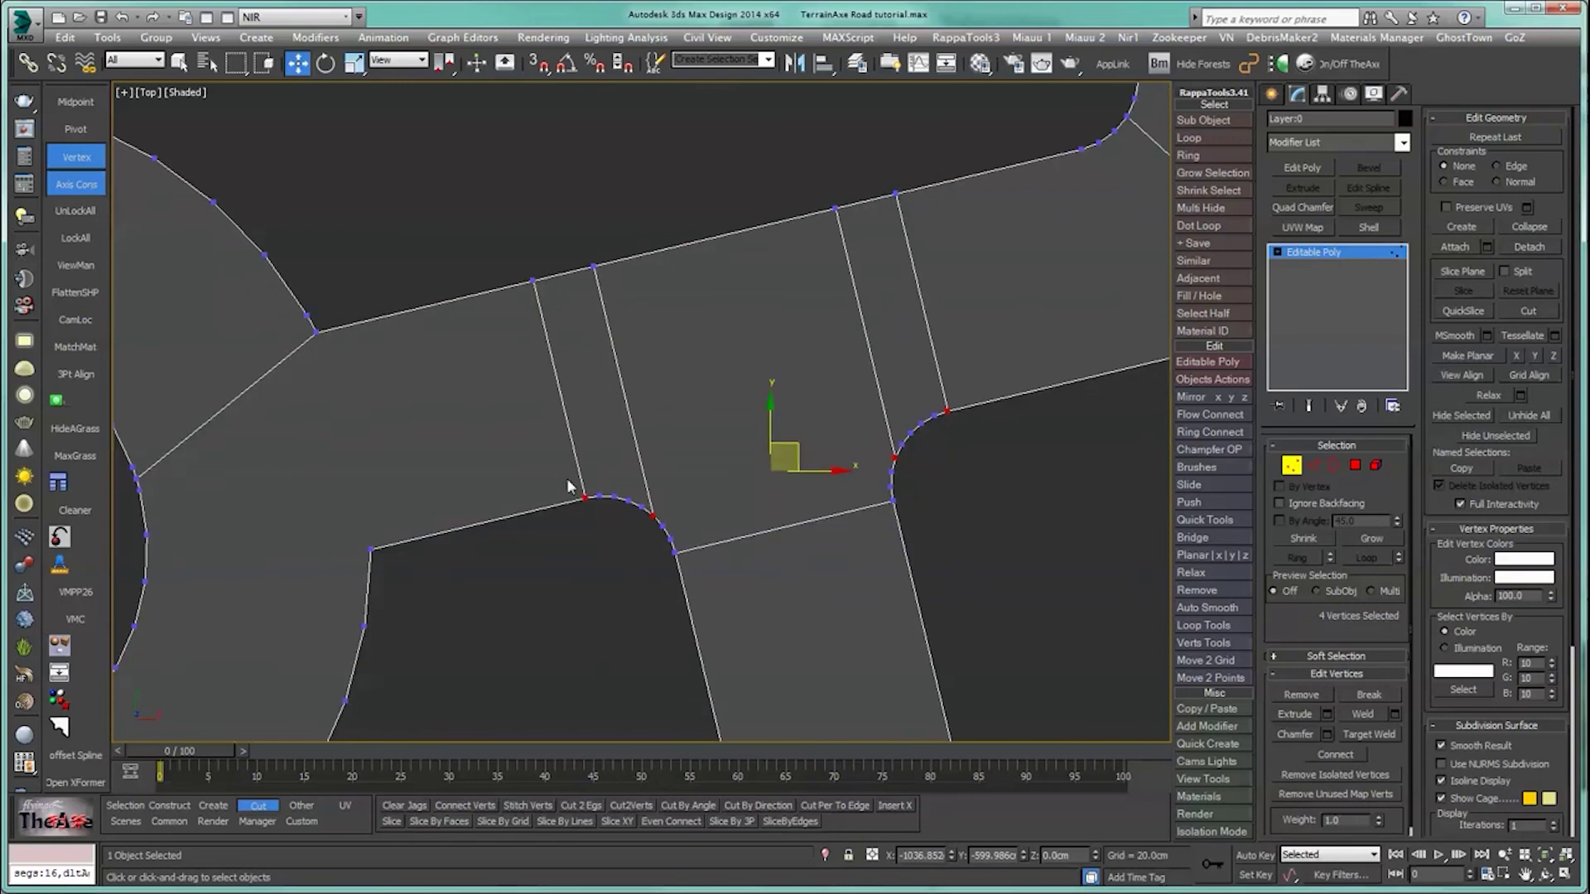
{"action": "left_click_drag", "start_coordinate": [590, 476], "coordinate": [654, 527]}
{"action": "left_click_drag", "start_coordinate": [934, 406], "coordinate": [898, 472]}
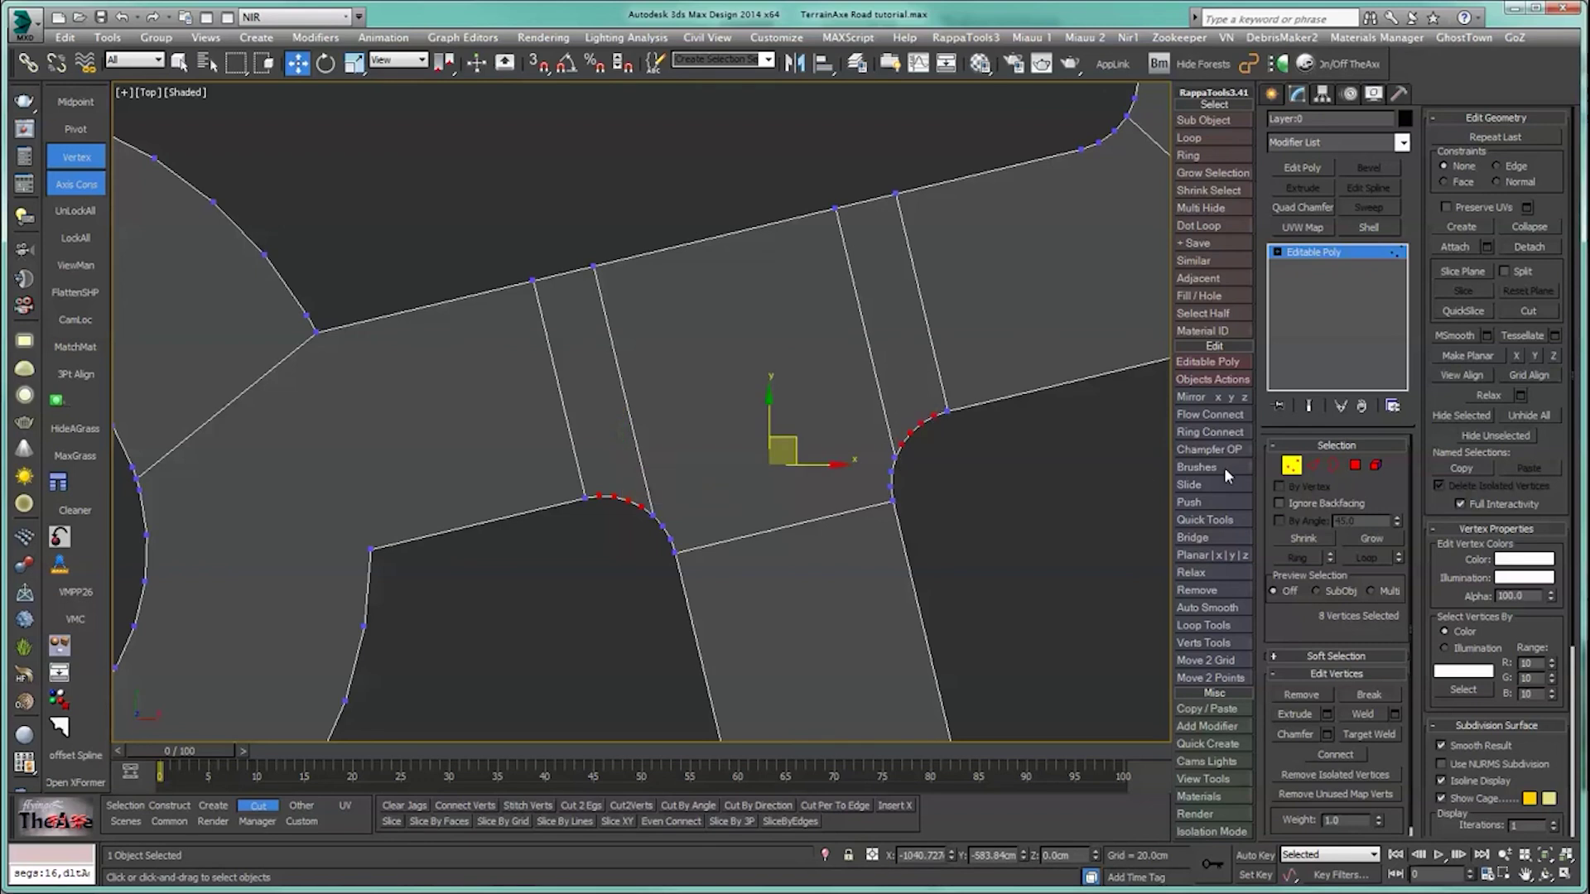
{"action": "left_click", "coordinate": [1316, 465]}
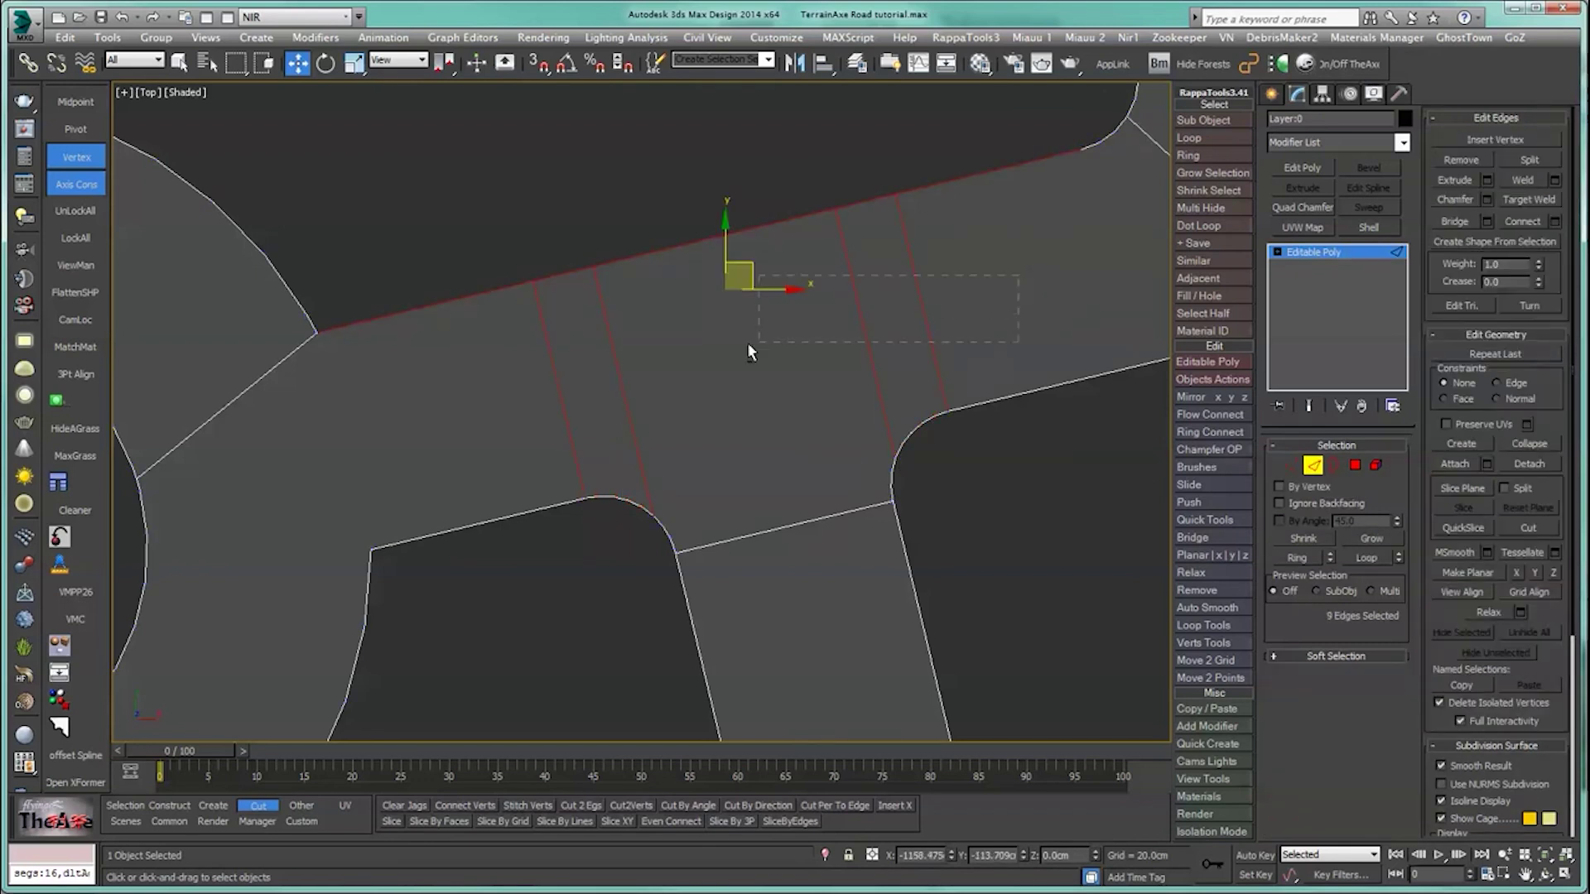
{"action": "left_click_drag", "start_coordinate": [747, 343], "coordinate": [746, 345], "text": "alt"}
{"action": "left_click_drag", "start_coordinate": [739, 371], "coordinate": [475, 392], "text": "alt"}
{"action": "left_click", "coordinate": [819, 805]}
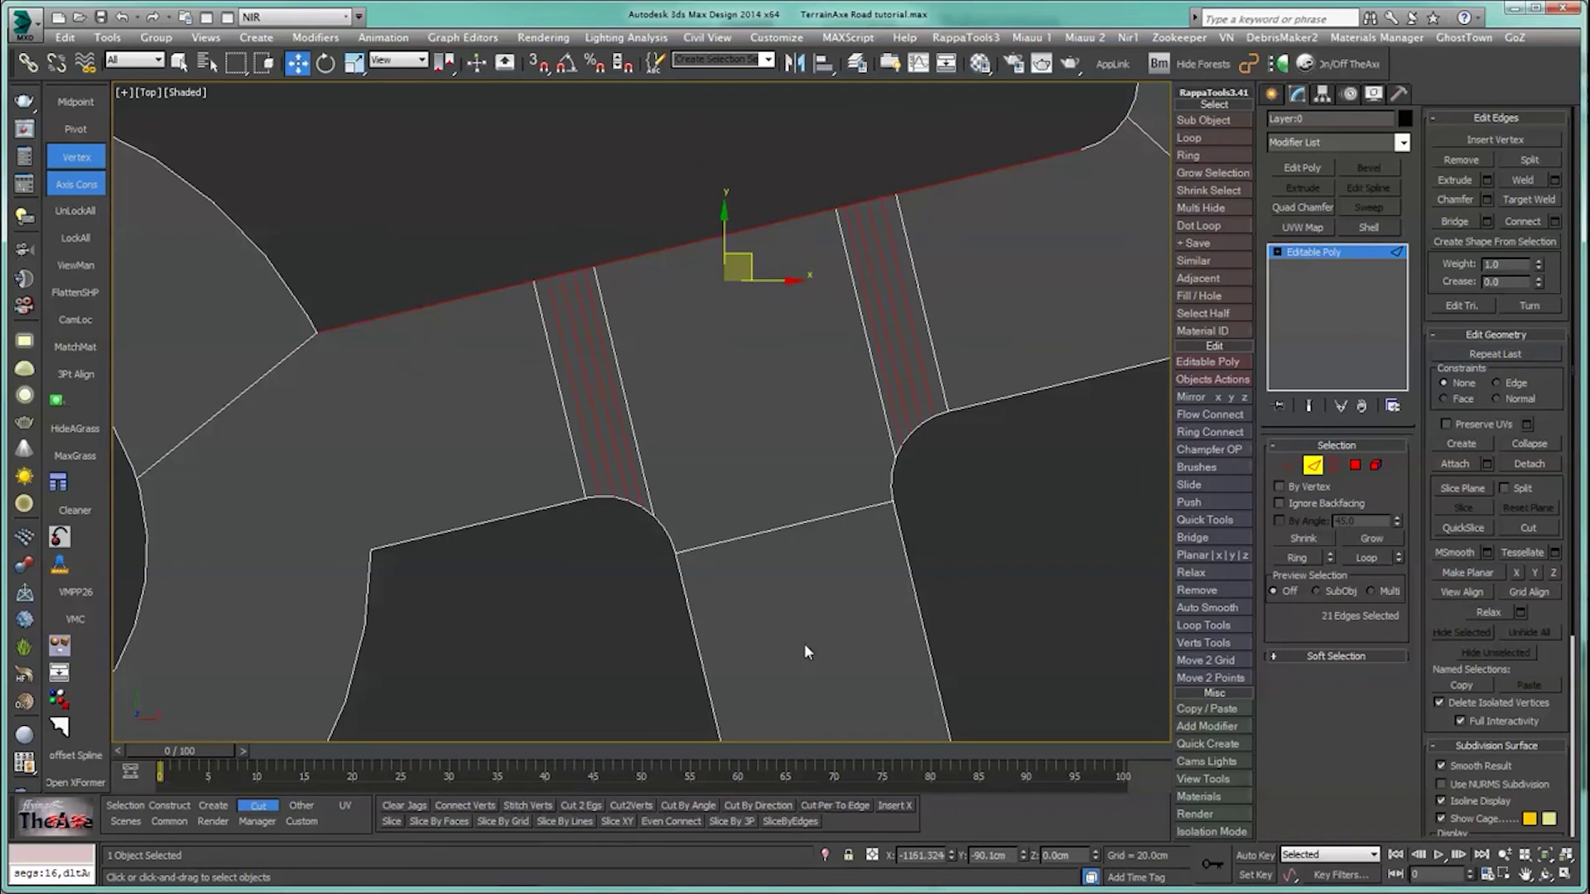
{"action": "scroll", "coordinate": [767, 351], "scroll_direction": "up", "scroll_amount": 5}
{"action": "scroll", "coordinate": [675, 314], "scroll_direction": "down", "scroll_amount": 5}
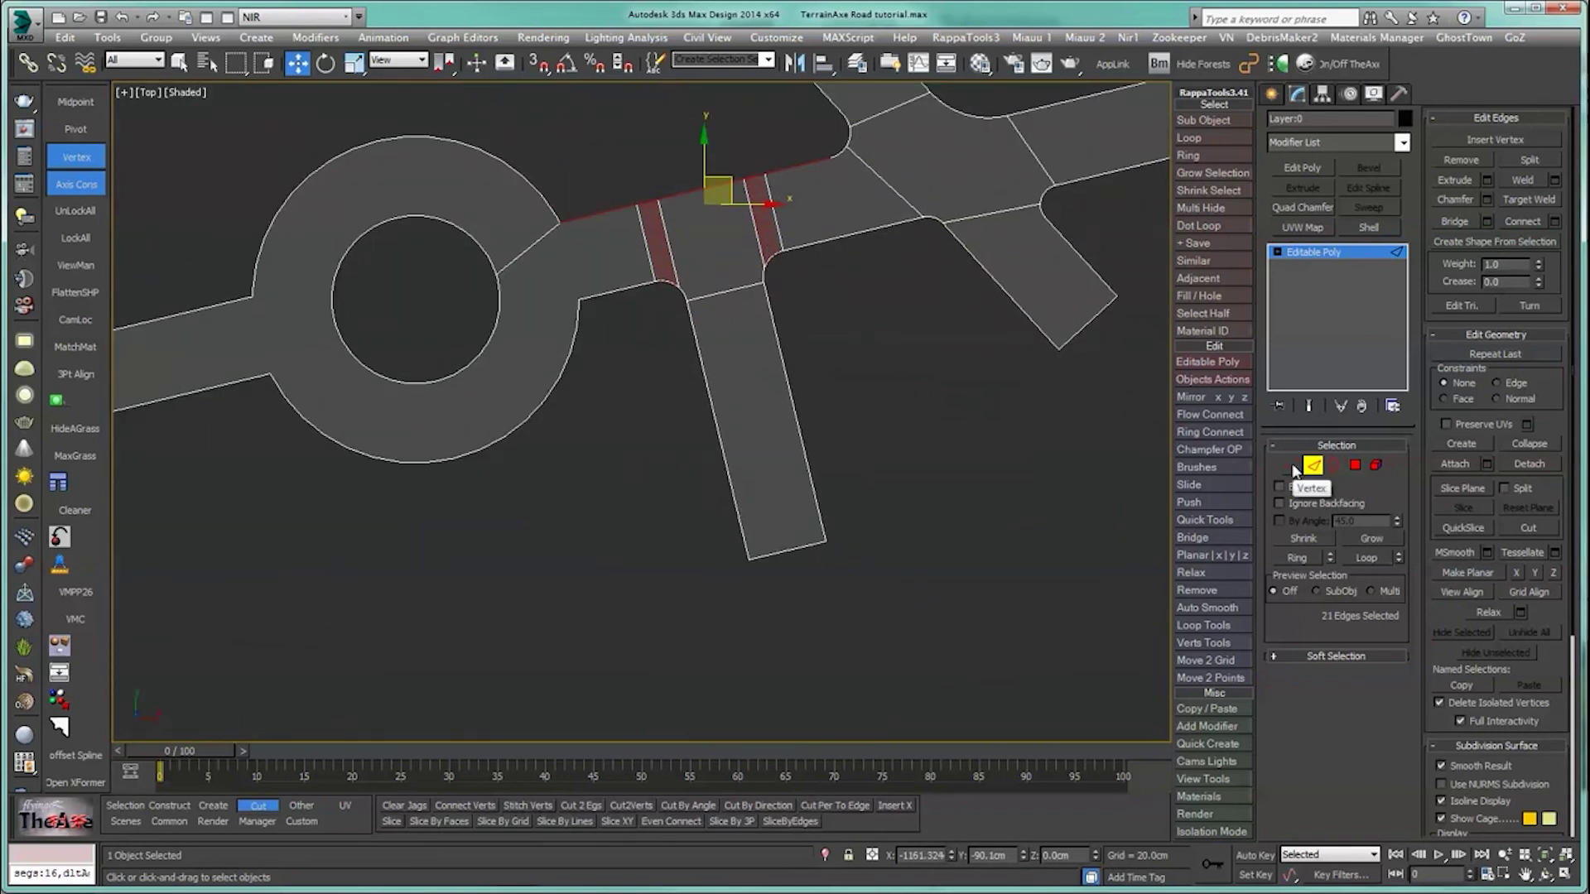
Step: Connect the two long edges of the side road between the roundabout and the junction with 5 segments
{"action": "left_click", "coordinate": [758, 462]}
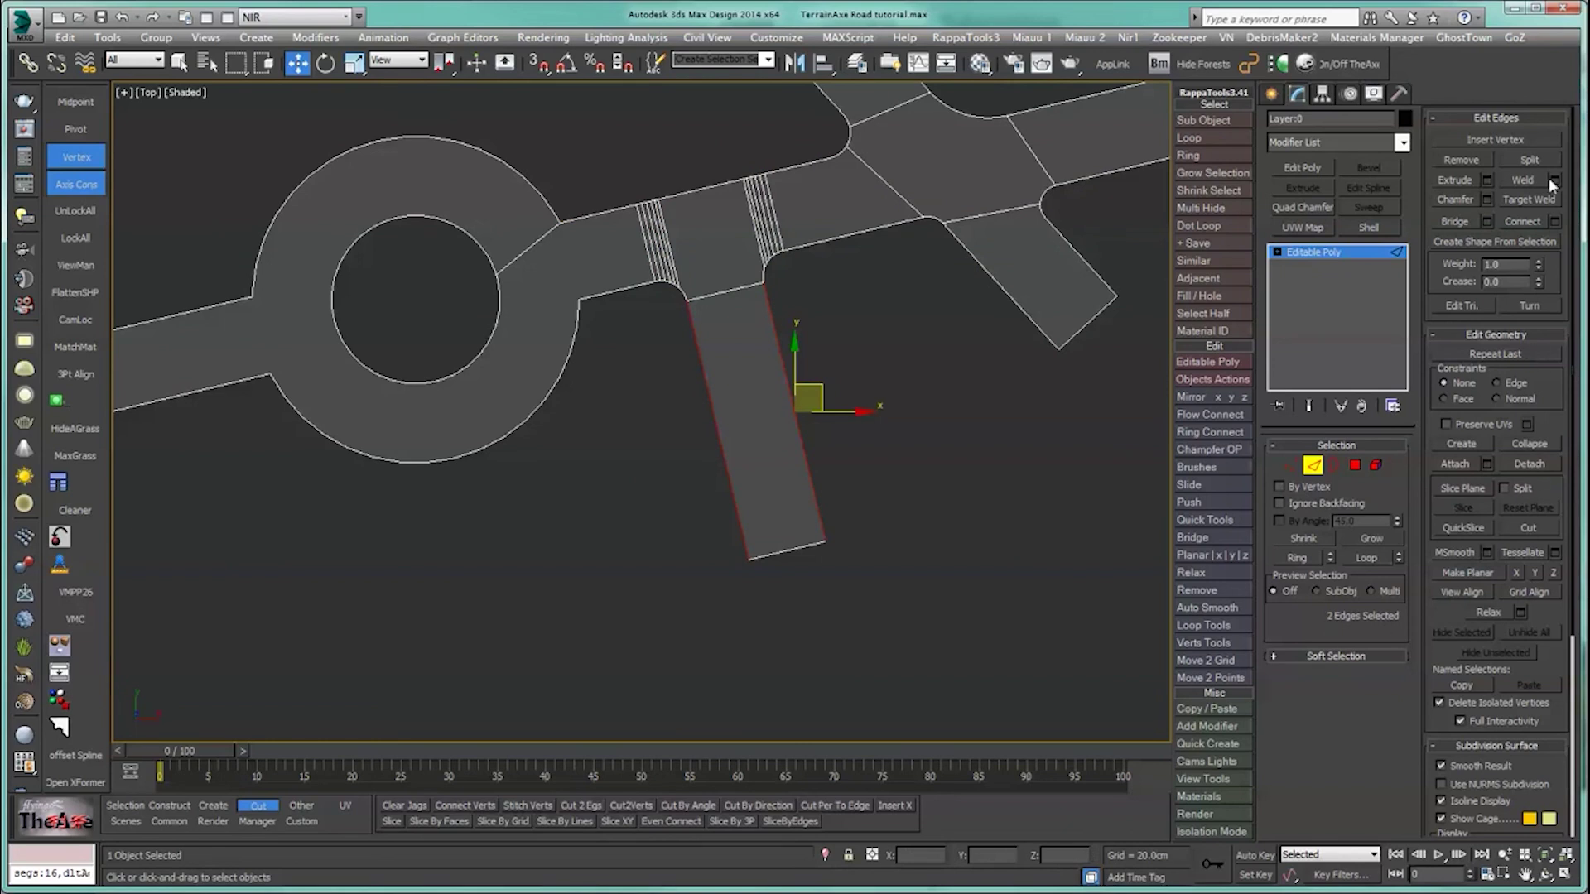
{"action": "left_click", "coordinate": [1555, 222]}
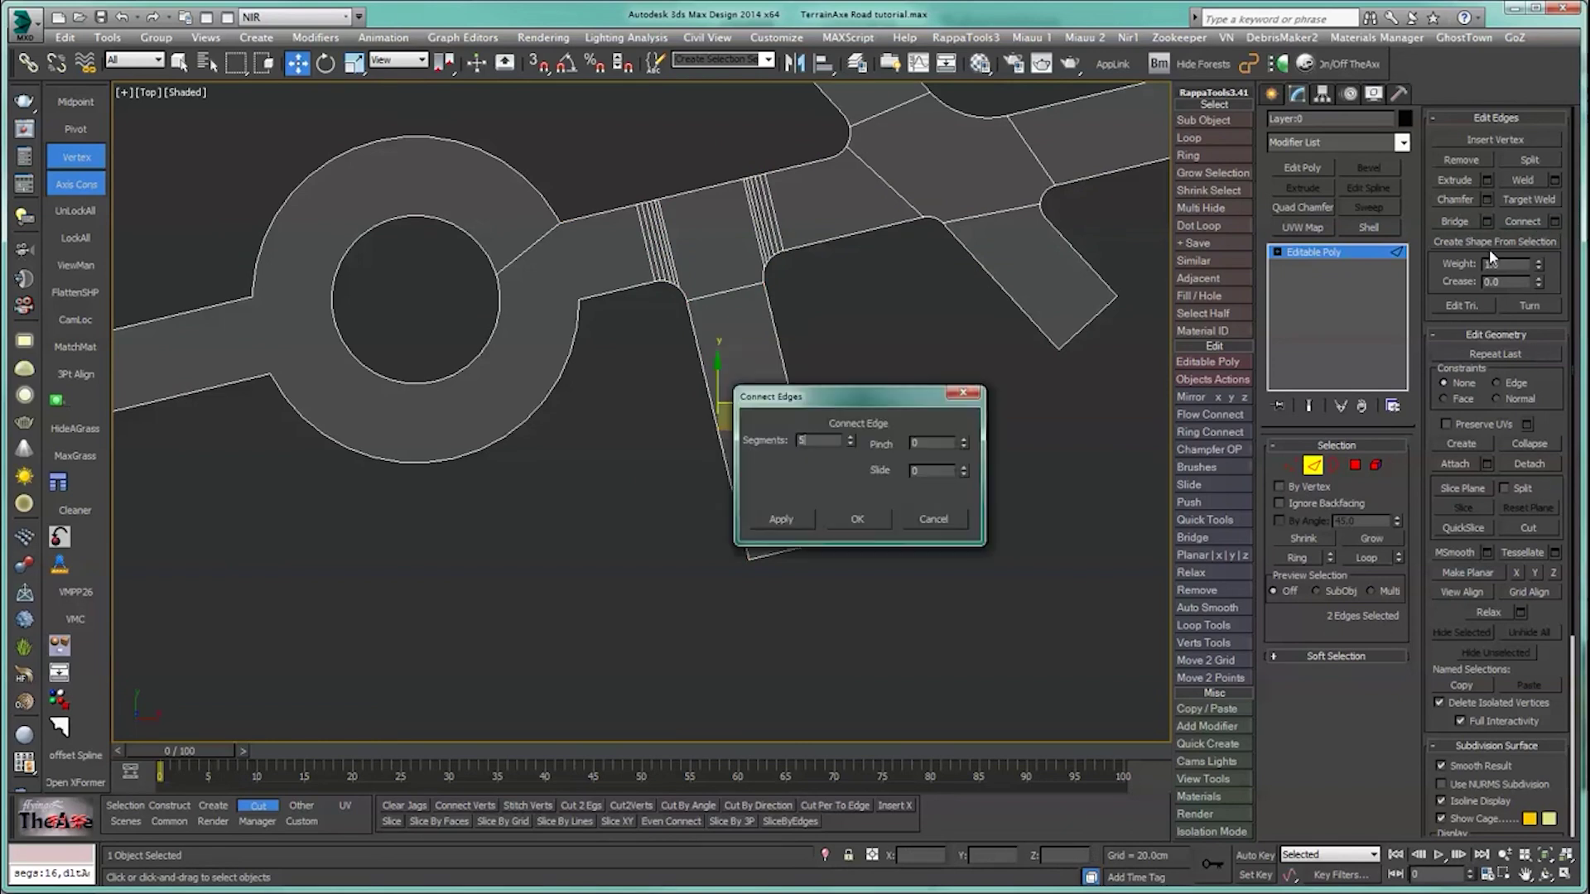
{"action": "left_click", "coordinate": [844, 520]}
Step: Connect the two outer-ring vertices across the mouth of the roundabout's dead-end western road
{"action": "middle_click_drag", "start_coordinate": [482, 461], "coordinate": [752, 559]}
{"action": "scroll", "coordinate": [724, 417], "scroll_direction": "up", "scroll_amount": 2}
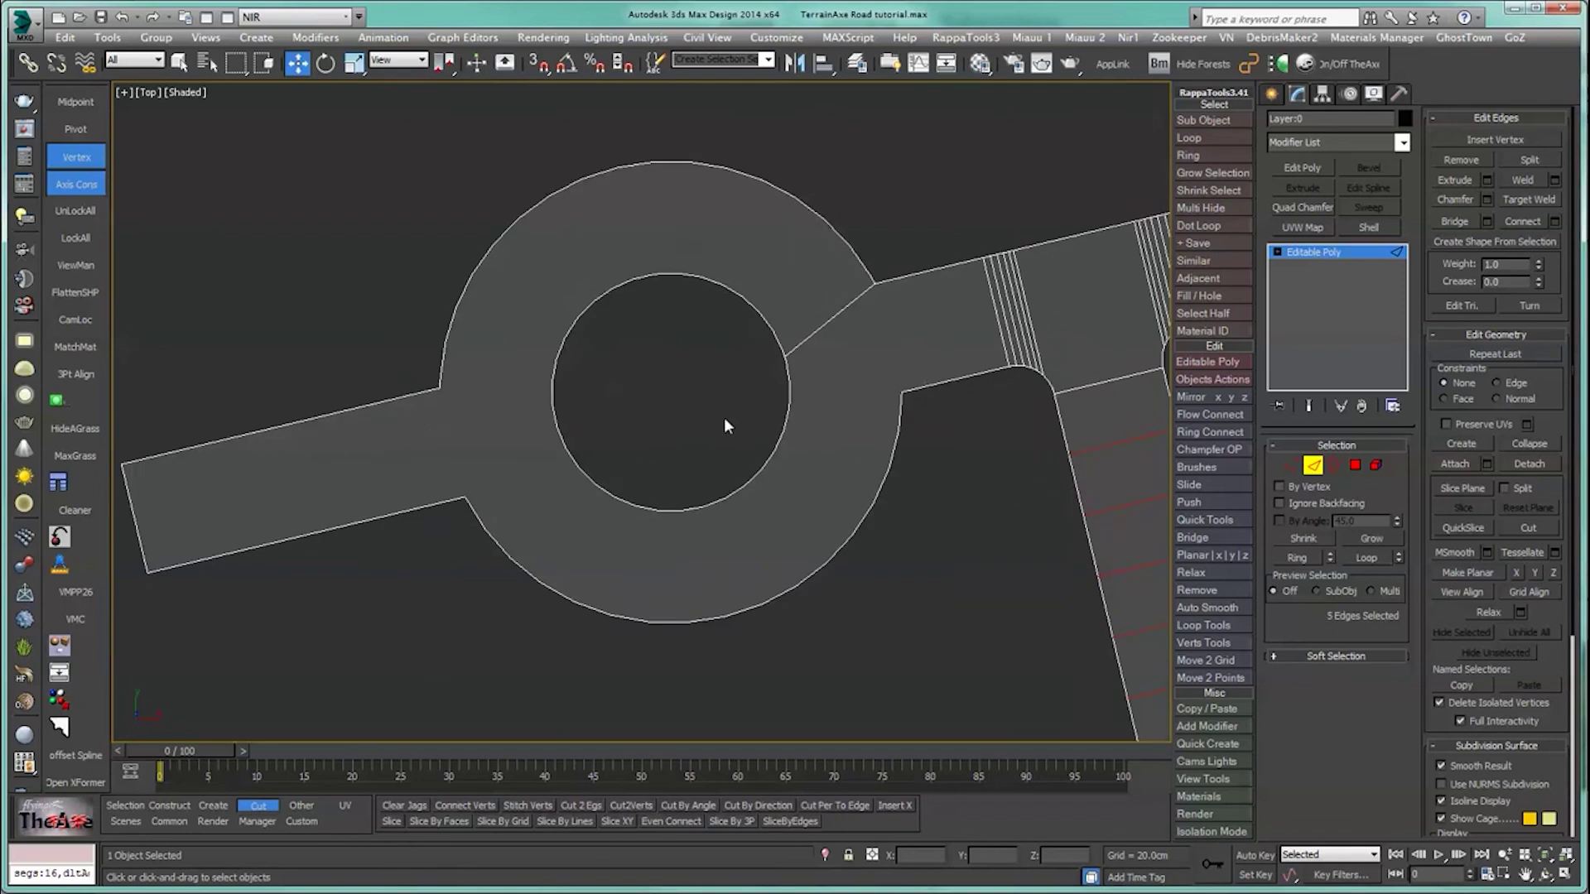
{"action": "middle_click_drag", "start_coordinate": [487, 454], "coordinate": [723, 459]}
{"action": "left_click", "coordinate": [1291, 465]}
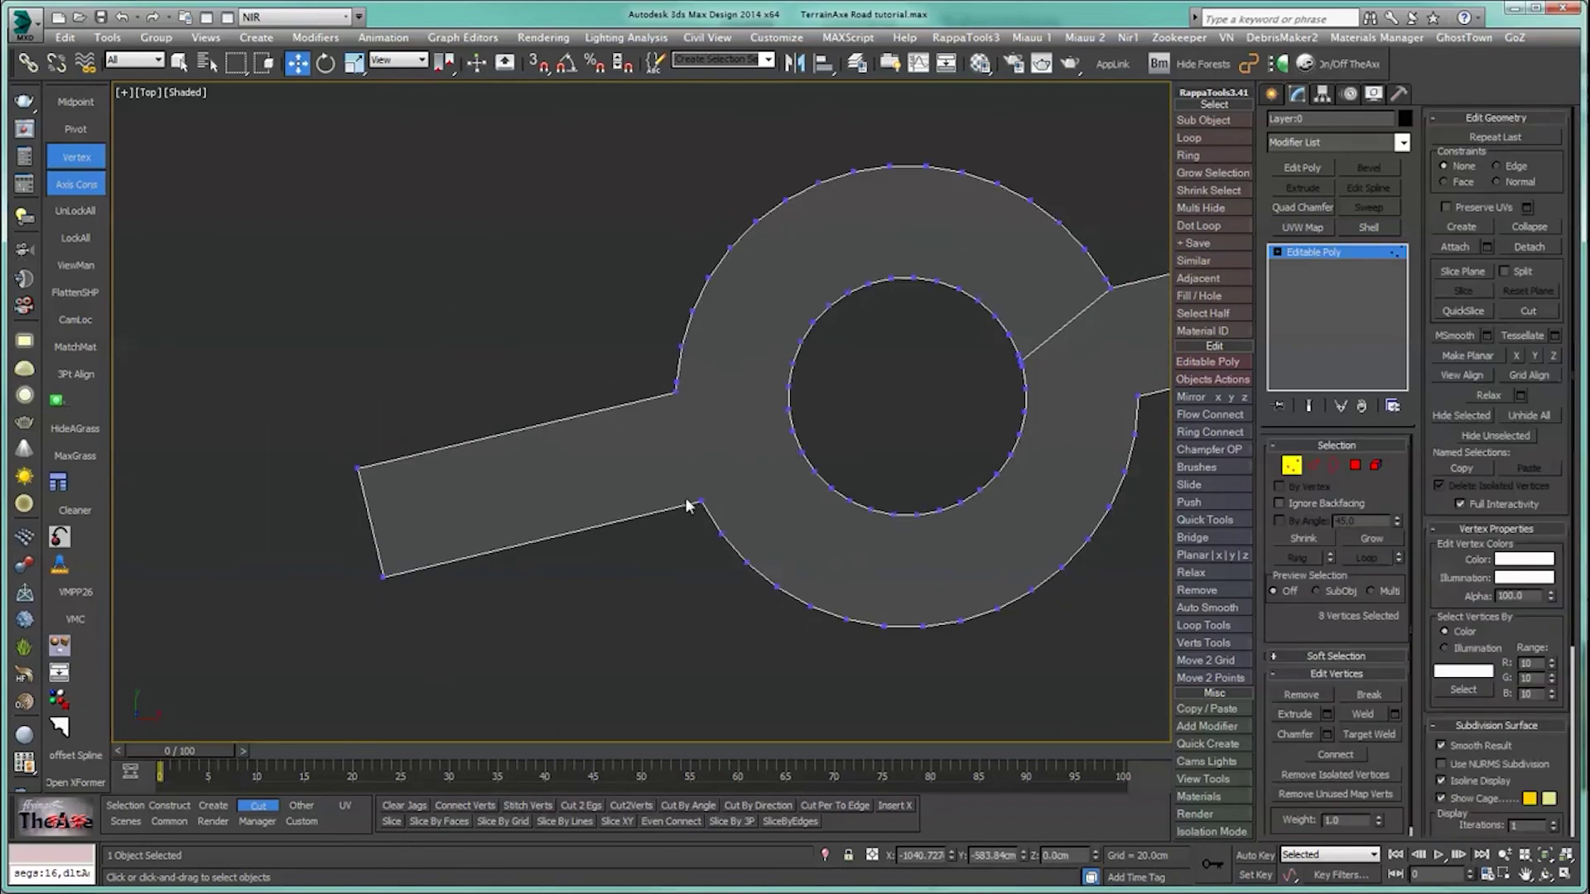
{"action": "scroll", "coordinate": [663, 437], "scroll_direction": "up", "scroll_amount": 2}
{"action": "left_click_drag", "start_coordinate": [698, 406], "coordinate": [700, 409]}
{"action": "left_click_drag", "start_coordinate": [694, 512], "coordinate": [729, 545], "text": "ctrl"}
{"action": "left_click", "coordinate": [1328, 755]}
Step: Select the inner-ring vertices along the roundabout's upper half and western side, and apply Cut By Angle
{"action": "mouse_move", "coordinate": [658, 487]}
{"action": "middle_mouse_down"}
{"action": "mouse_move", "coordinate": [586, 505]}
{"action": "mouse_move", "coordinate": [601, 550]}
{"action": "mouse_move", "coordinate": [584, 553]}
{"action": "middle_mouse_up"}
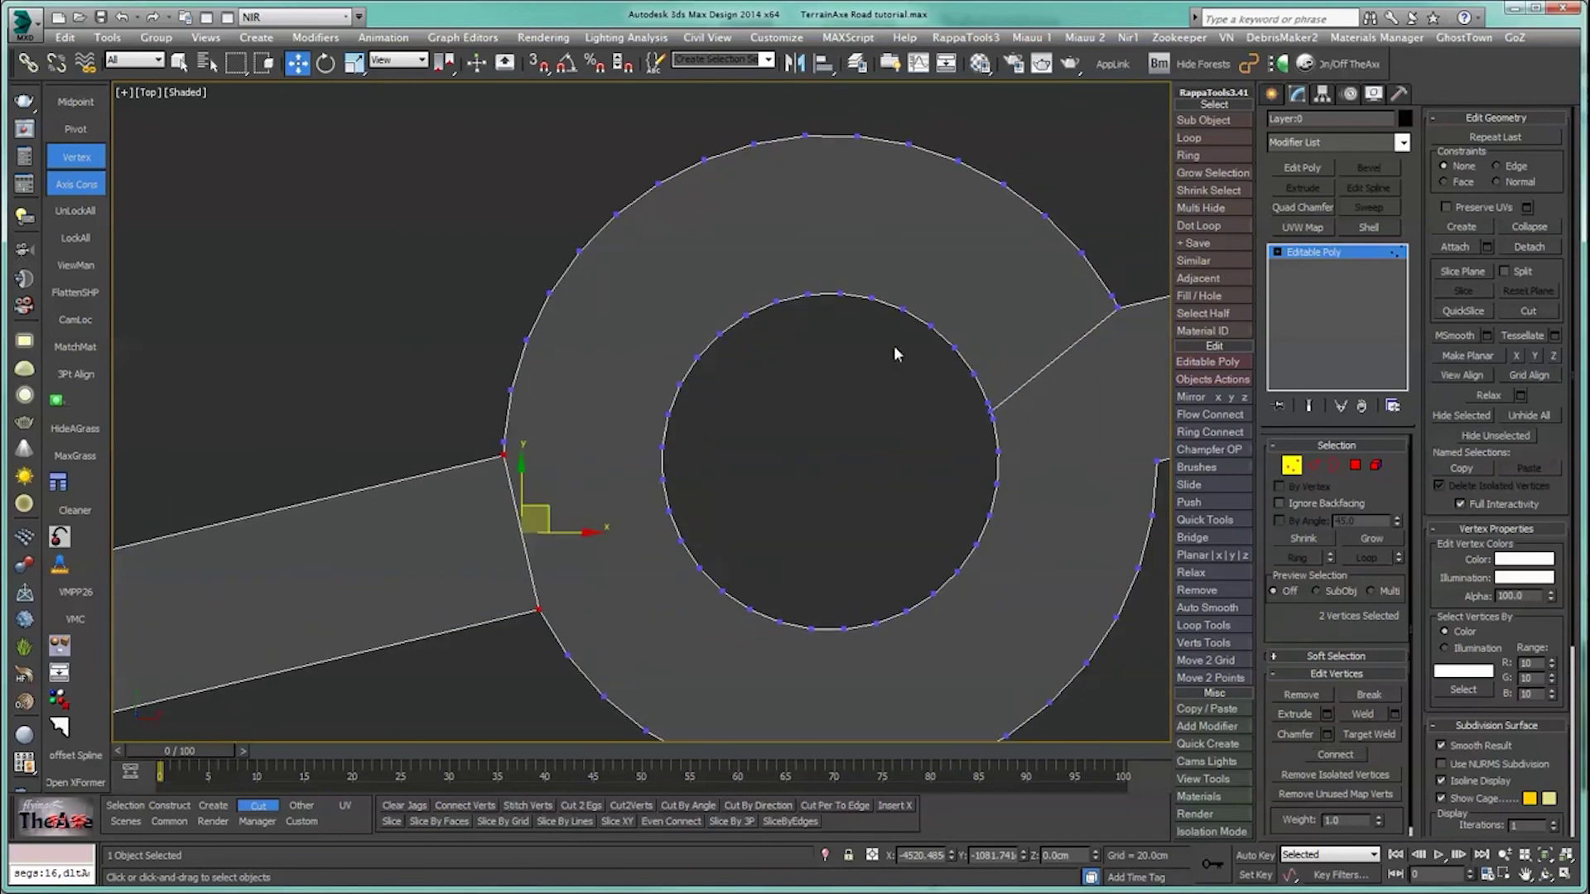
{"action": "left_click_drag", "start_coordinate": [997, 345], "coordinate": [935, 383]}
{"action": "left_click_drag", "start_coordinate": [717, 267], "coordinate": [936, 378]}
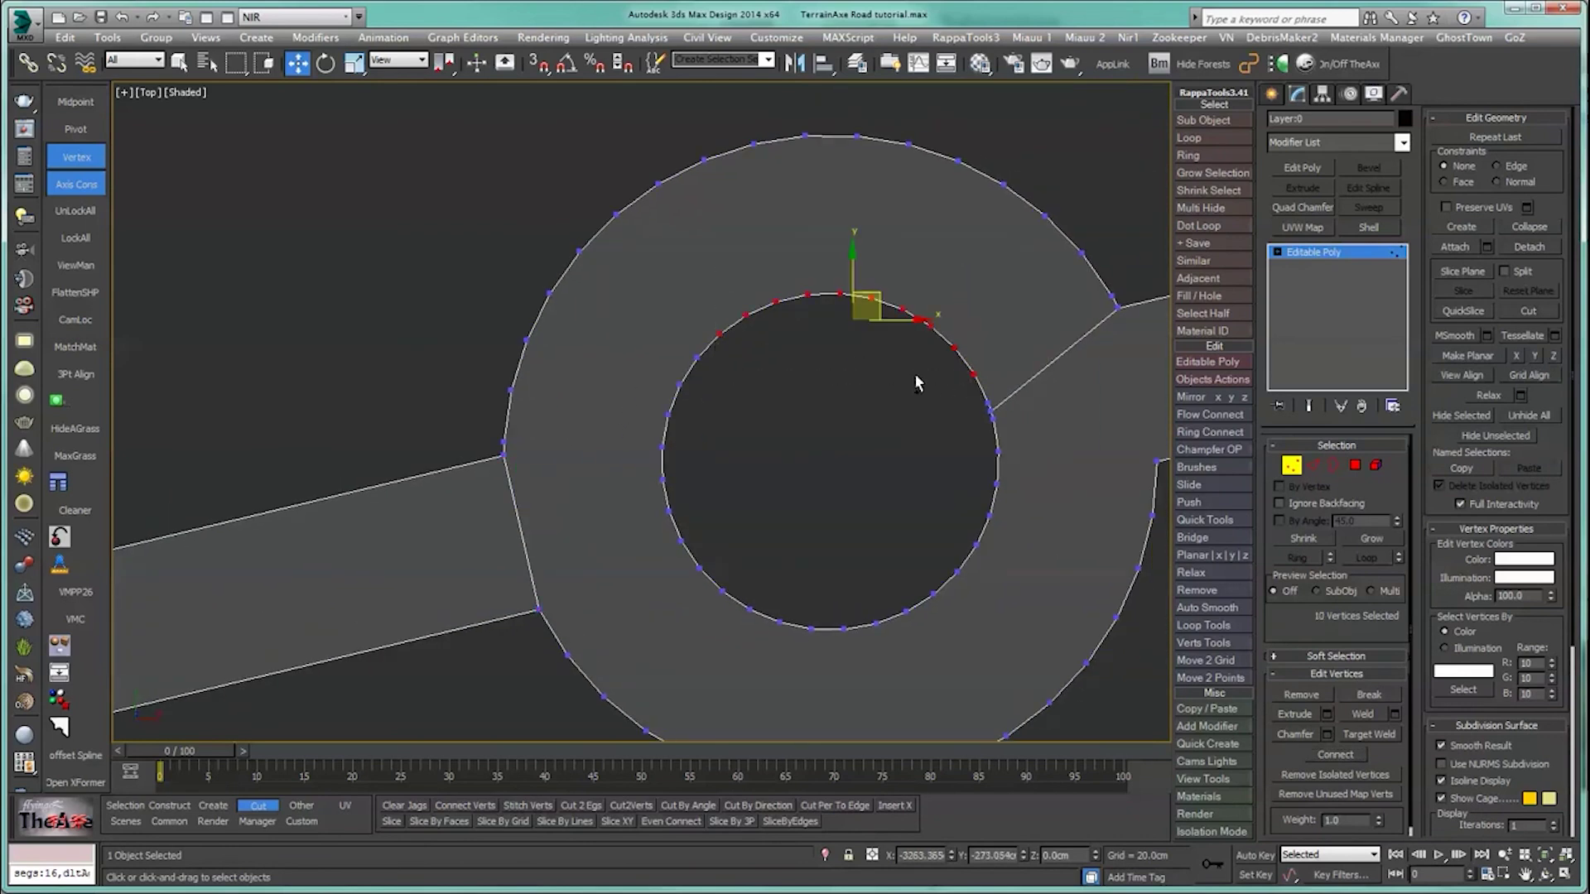
{"action": "left_click_drag", "start_coordinate": [642, 330], "coordinate": [722, 461], "text": "ctrl"}
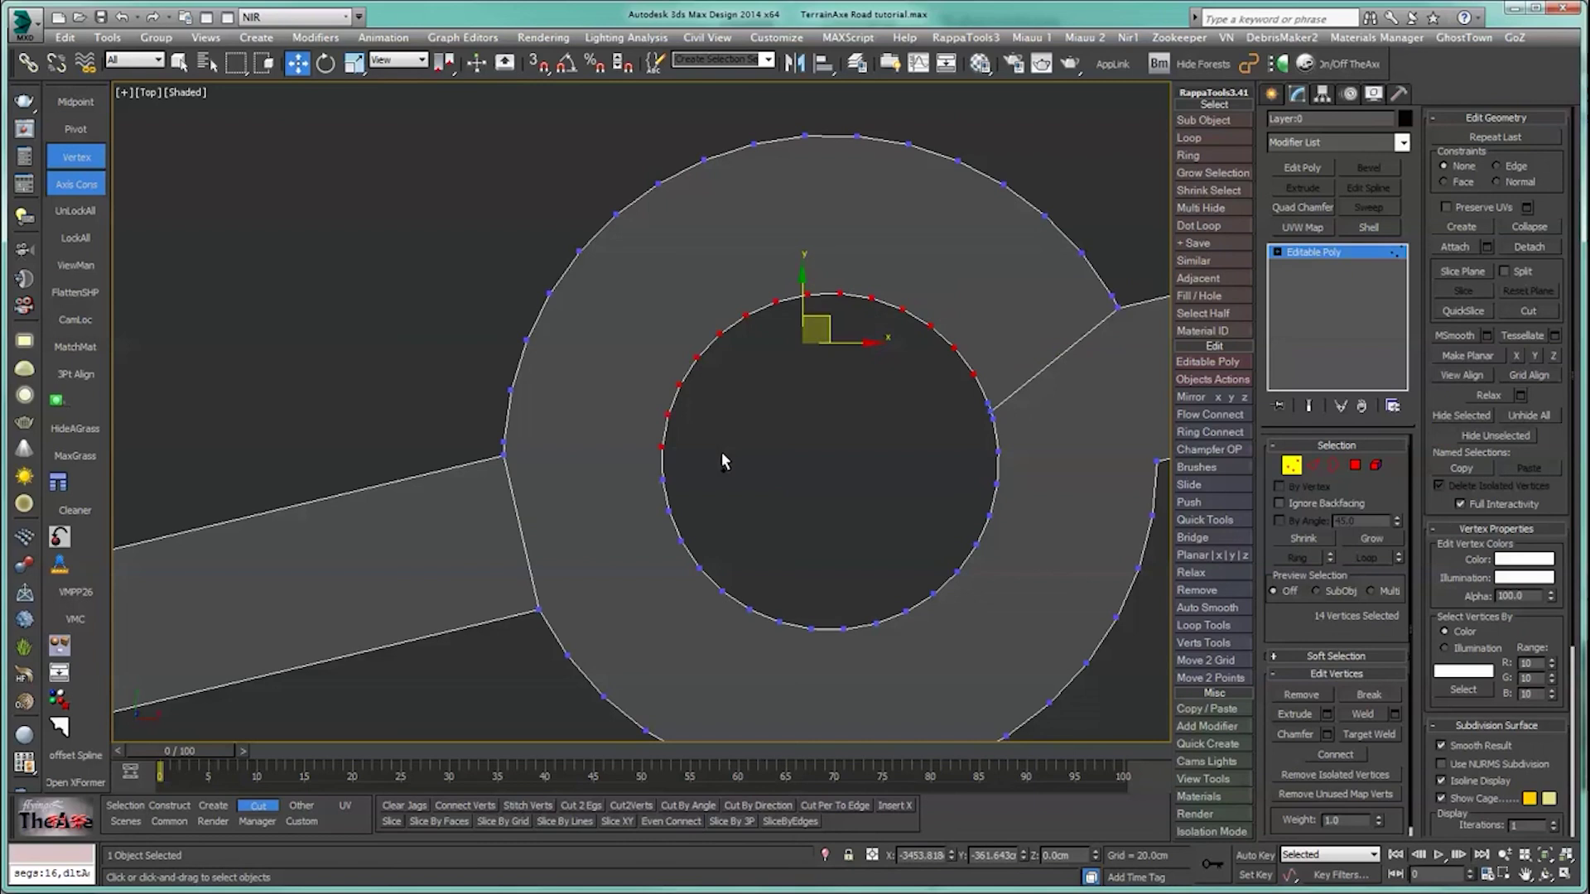
{"action": "left_click", "coordinate": [686, 805]}
Step: Select the inner-ring vertices along the roundabout's lower half and eastern side, and apply Cut By Angle
{"action": "middle_click_drag", "start_coordinate": [705, 634], "coordinate": [546, 450]}
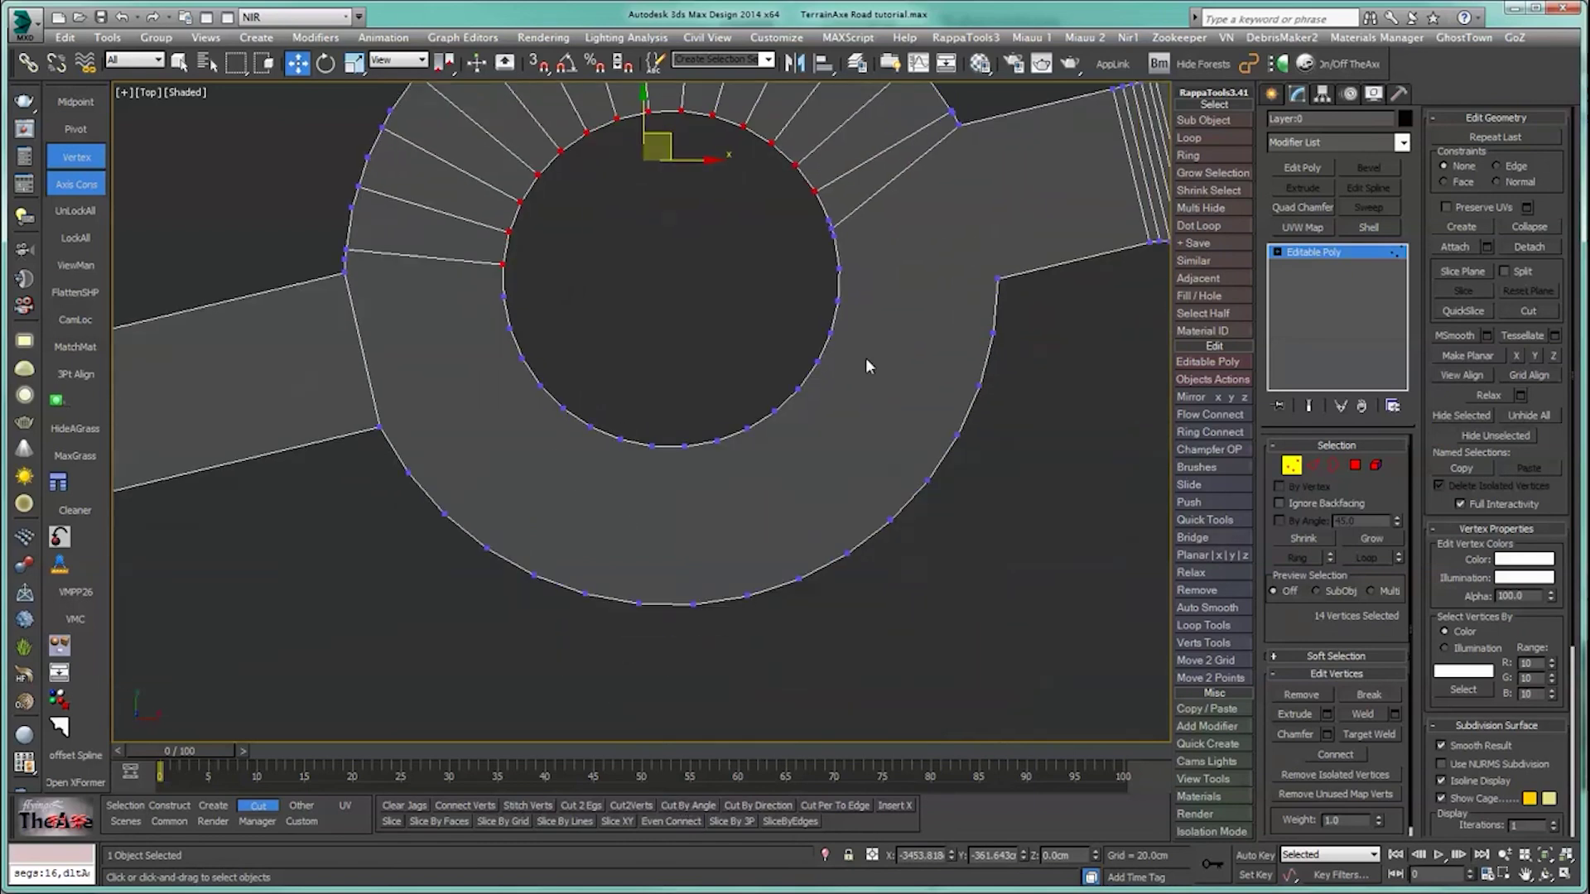
{"action": "left_click_drag", "start_coordinate": [878, 349], "coordinate": [876, 352]}
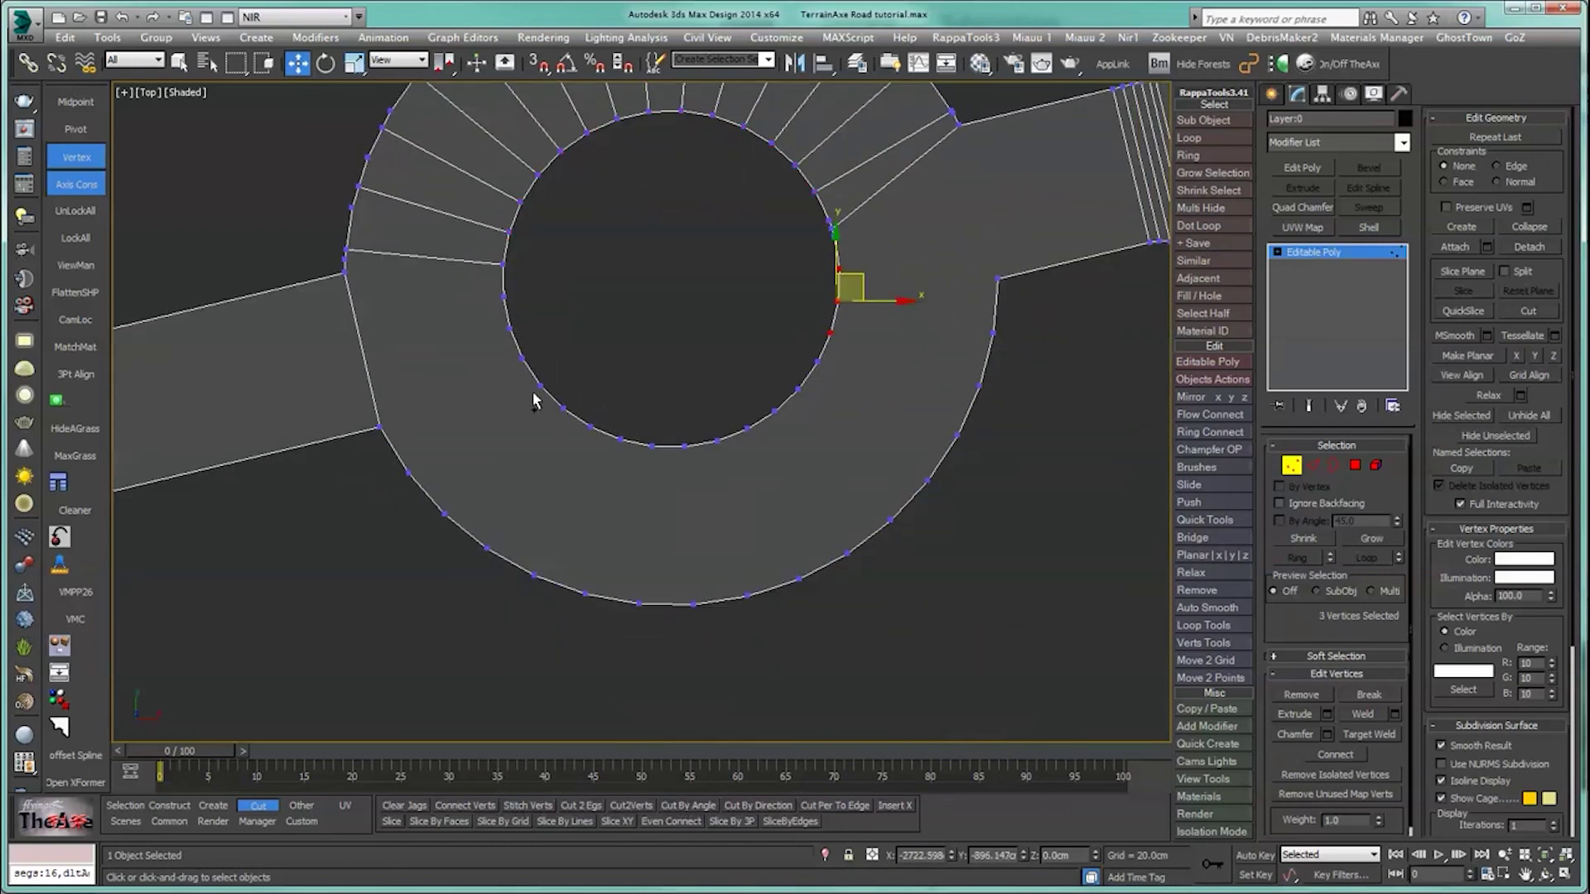
{"action": "left_click_drag", "start_coordinate": [513, 355], "coordinate": [816, 461], "text": "ctrl"}
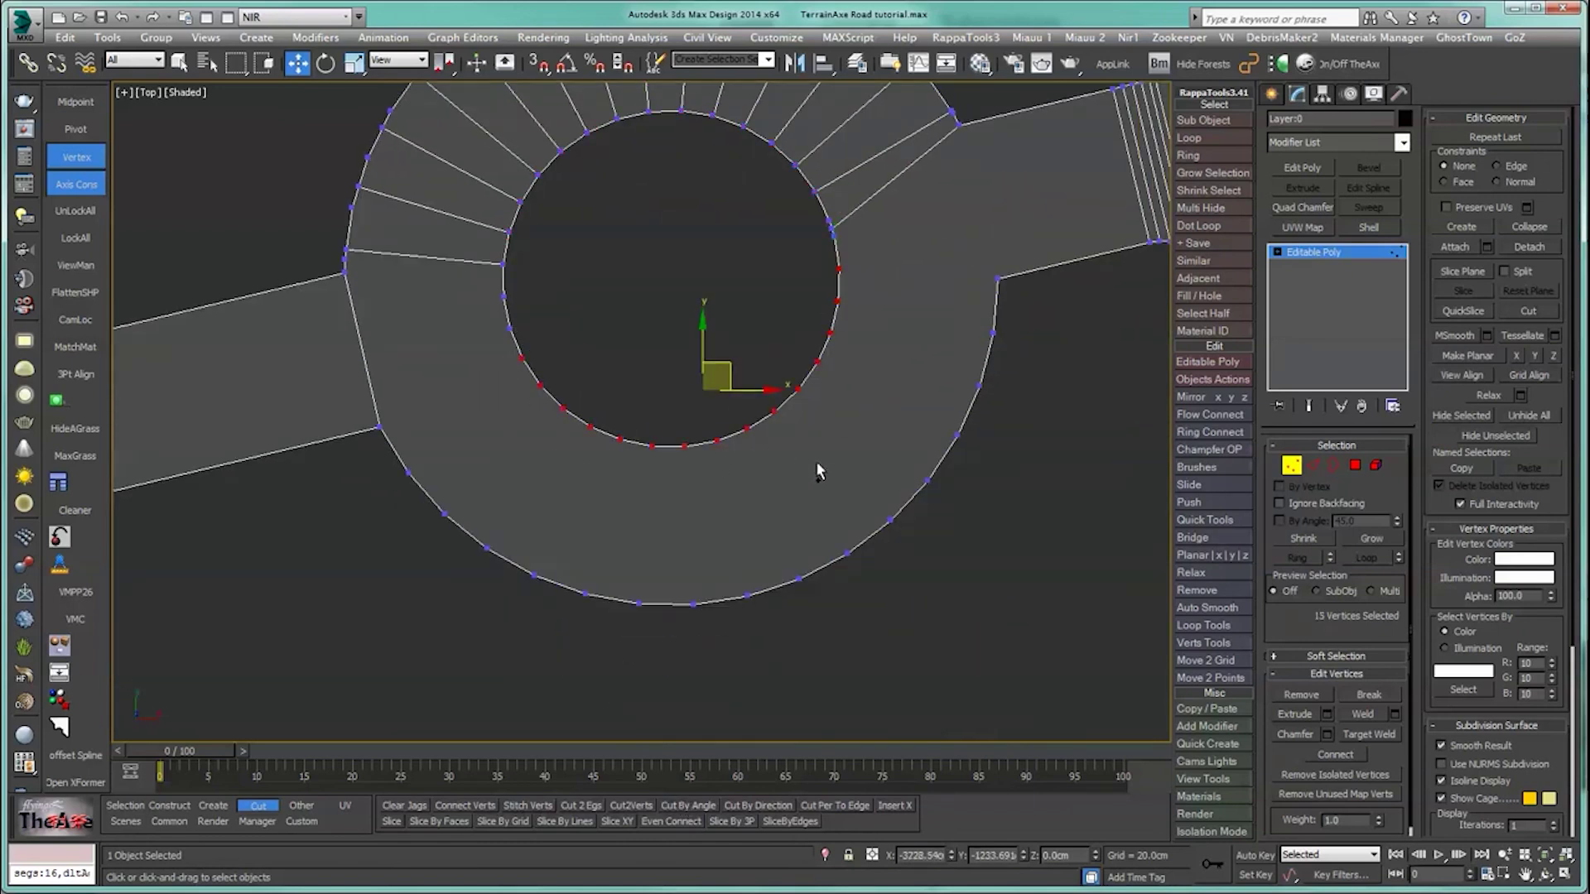
{"action": "left_click", "coordinate": [680, 806]}
Step: Connect the lower corner vertex of the roundabout's eastern road to the facing inner-ring vertex
{"action": "middle_click_drag", "start_coordinate": [778, 469], "coordinate": [716, 565]}
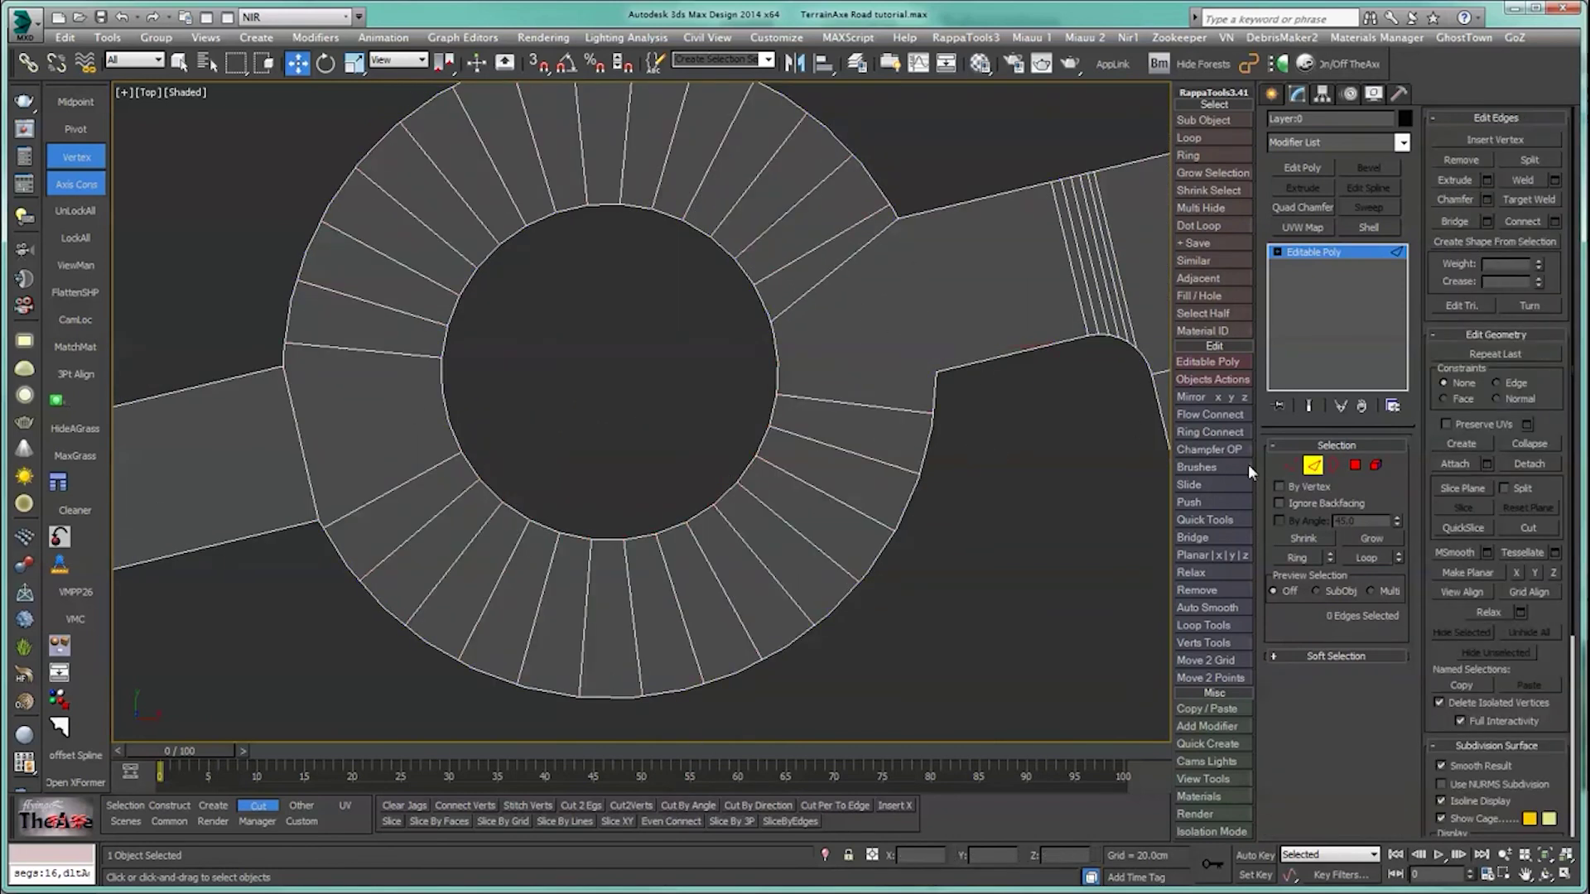
{"action": "left_click", "coordinate": [777, 362]}
{"action": "left_click", "coordinate": [934, 370], "text": "ctrl"}
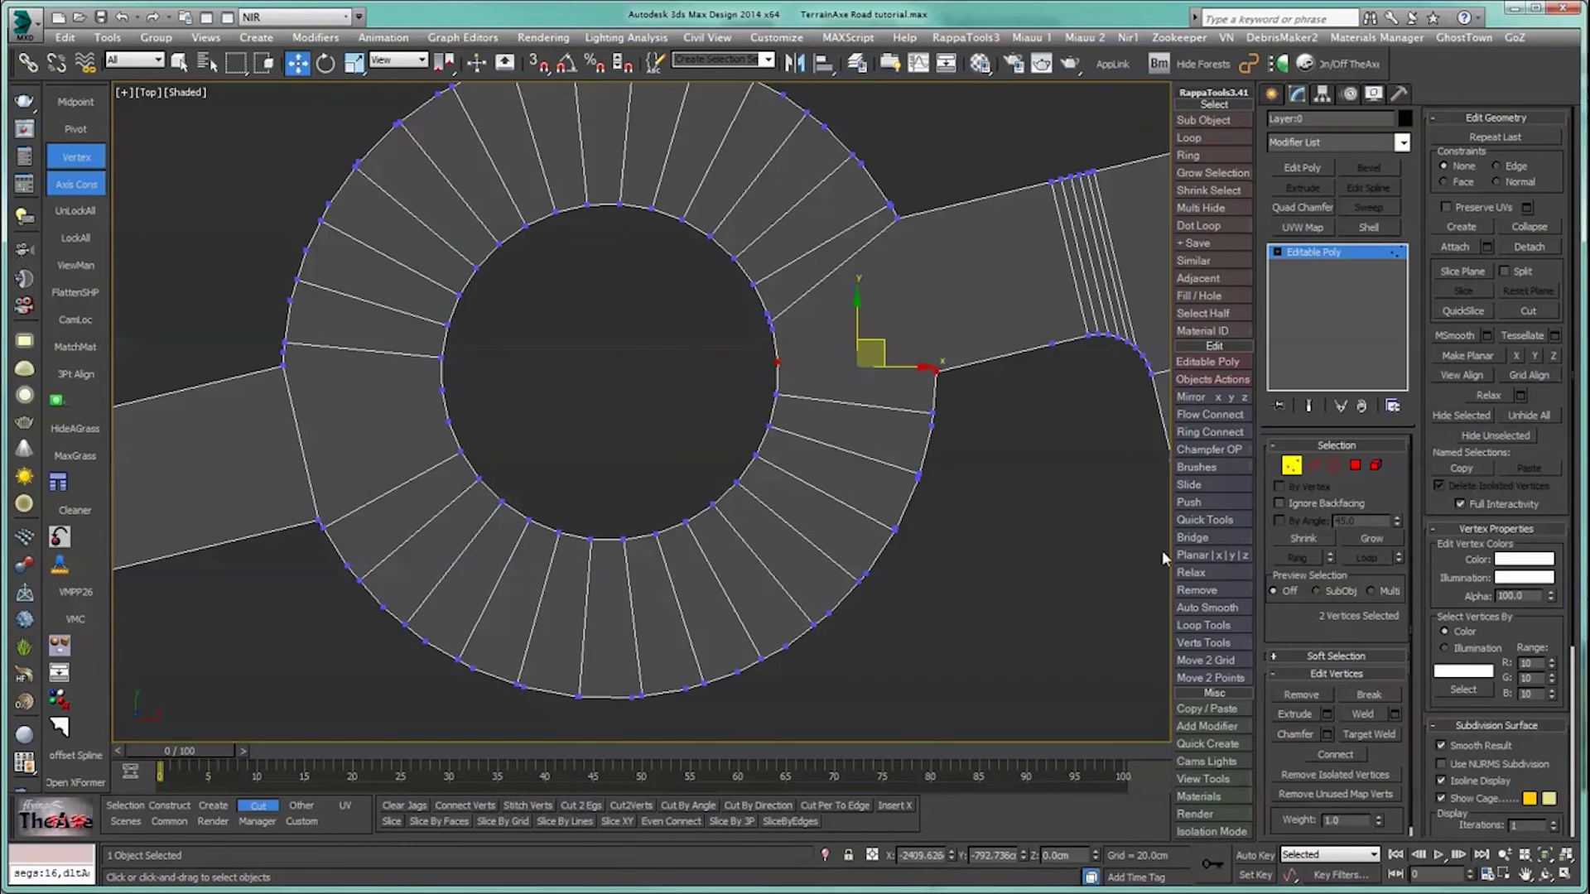
Step: Connect the two outer corner vertices across the mouth of the roundabout's eastern road
{"action": "middle_click_drag", "start_coordinate": [941, 529], "coordinate": [911, 627]}
{"action": "scroll", "coordinate": [855, 422], "scroll_direction": "up", "scroll_amount": 3}
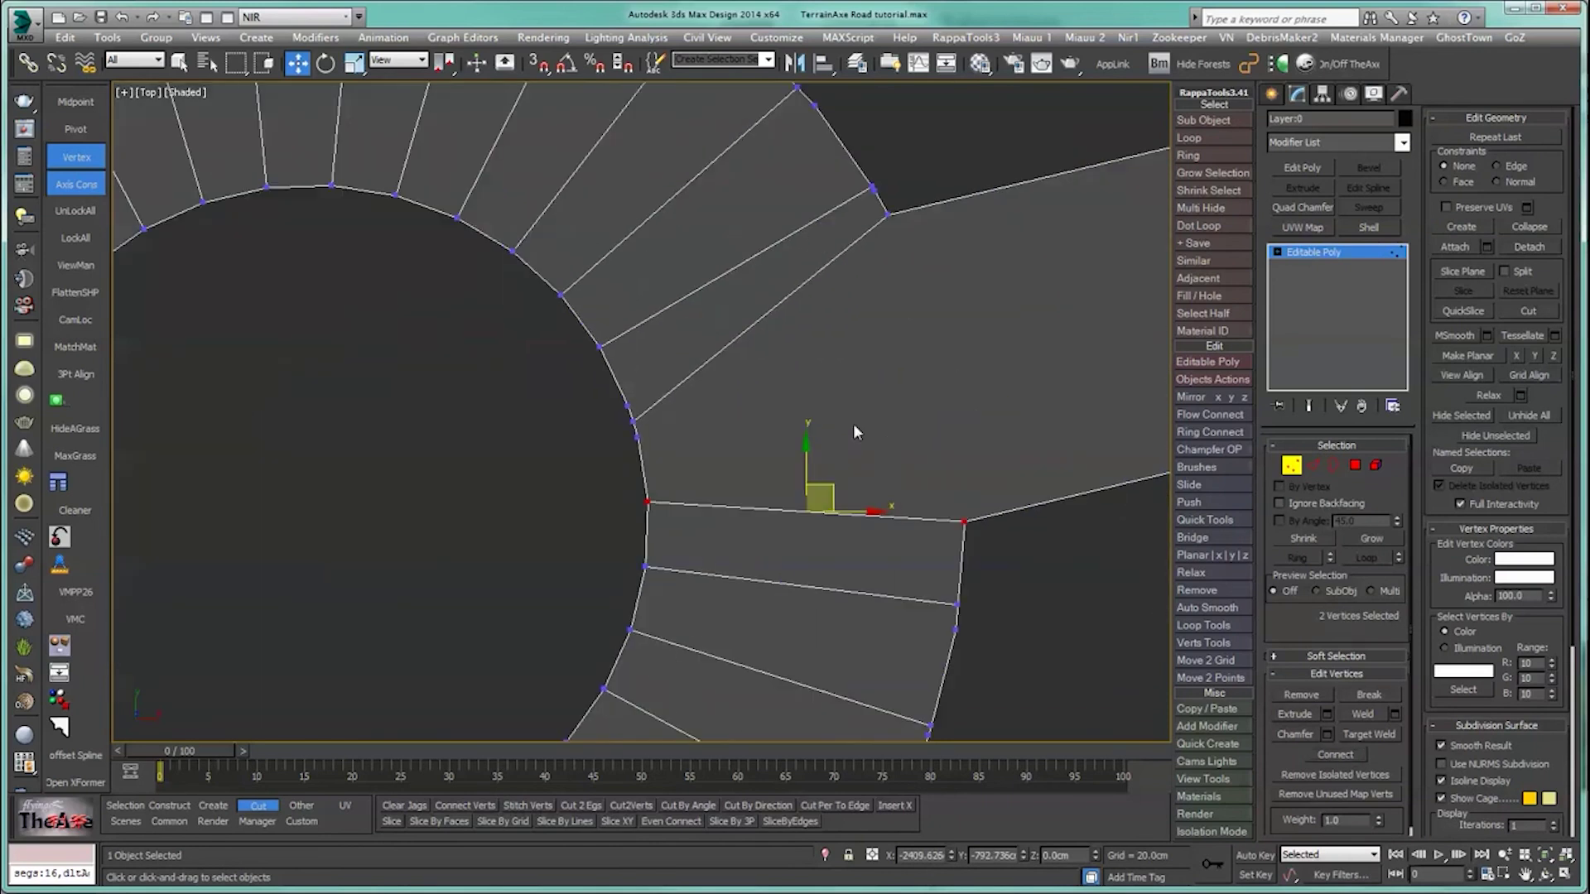
{"action": "left_click", "coordinate": [888, 214]}
{"action": "left_click", "coordinate": [964, 521], "text": "ctrl"}
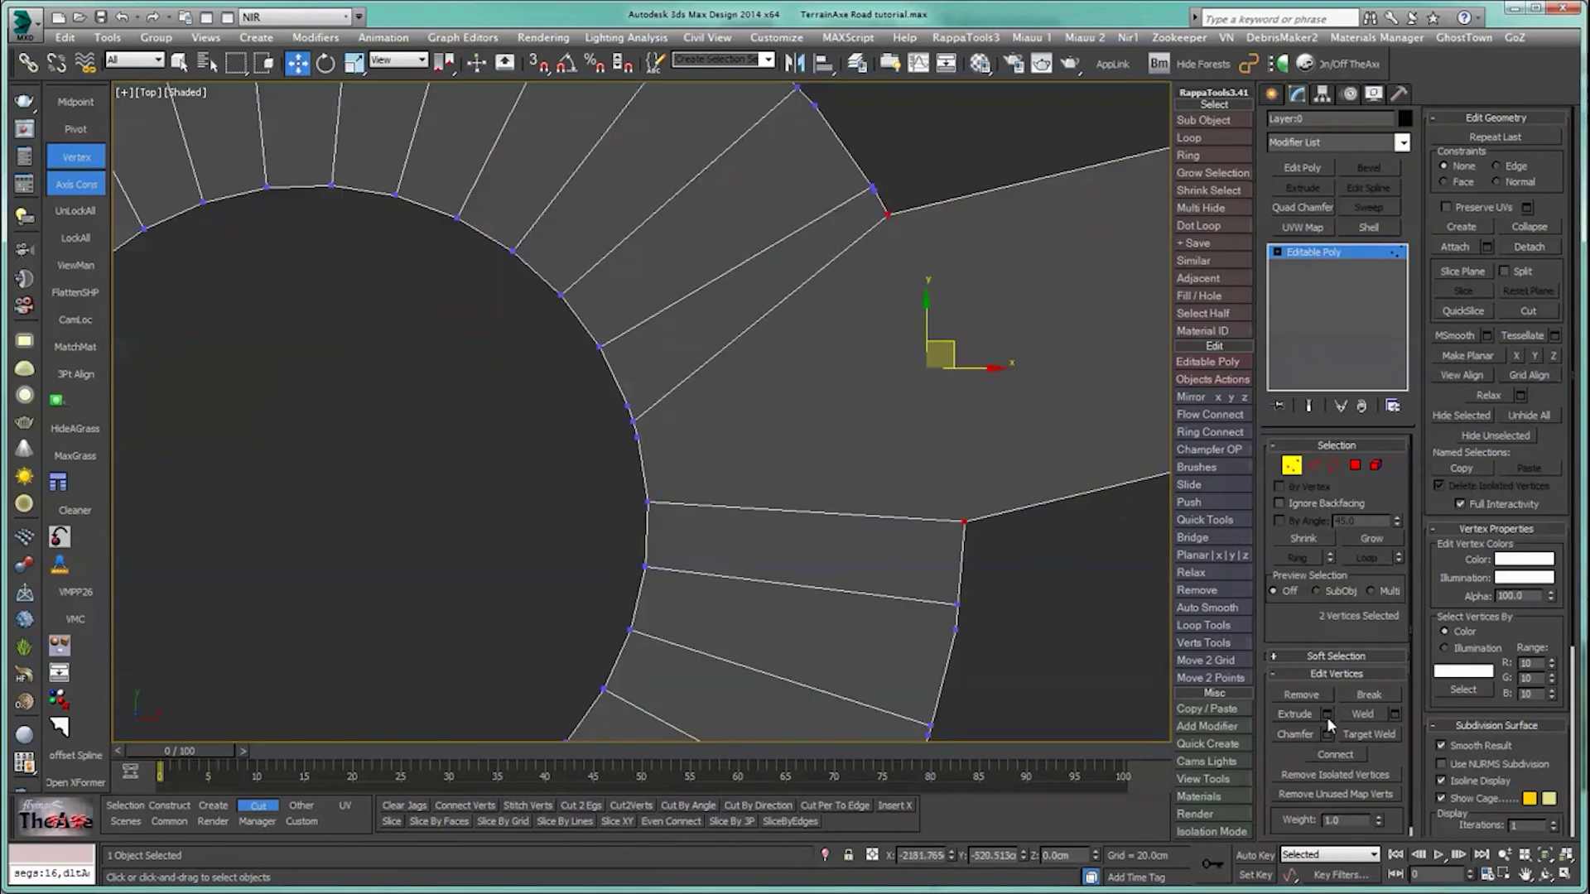
{"action": "left_click", "coordinate": [1334, 755]}
{"action": "scroll", "coordinate": [886, 452], "scroll_direction": "down", "scroll_amount": 5}
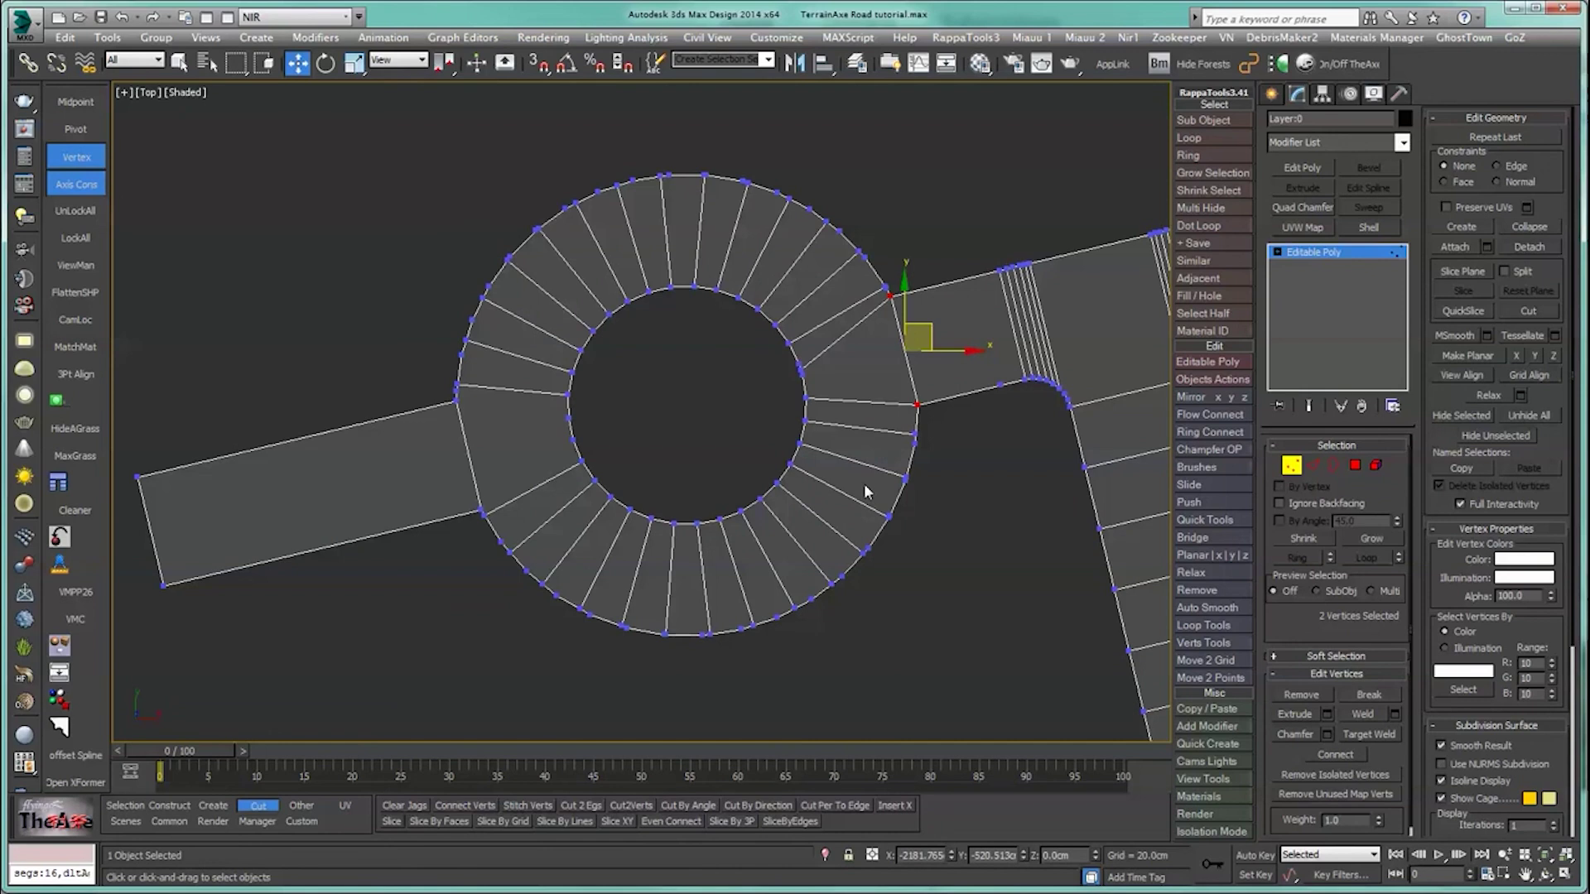
Step: Select the roundabout's inner and outer ring vertices except the road-mouth corners, and apply Clear Mid Verts
{"action": "left_click_drag", "start_coordinate": [932, 428], "coordinate": [844, 615]}
{"action": "left_click_drag", "start_coordinate": [785, 501], "coordinate": [836, 529], "text": "ctrl"}
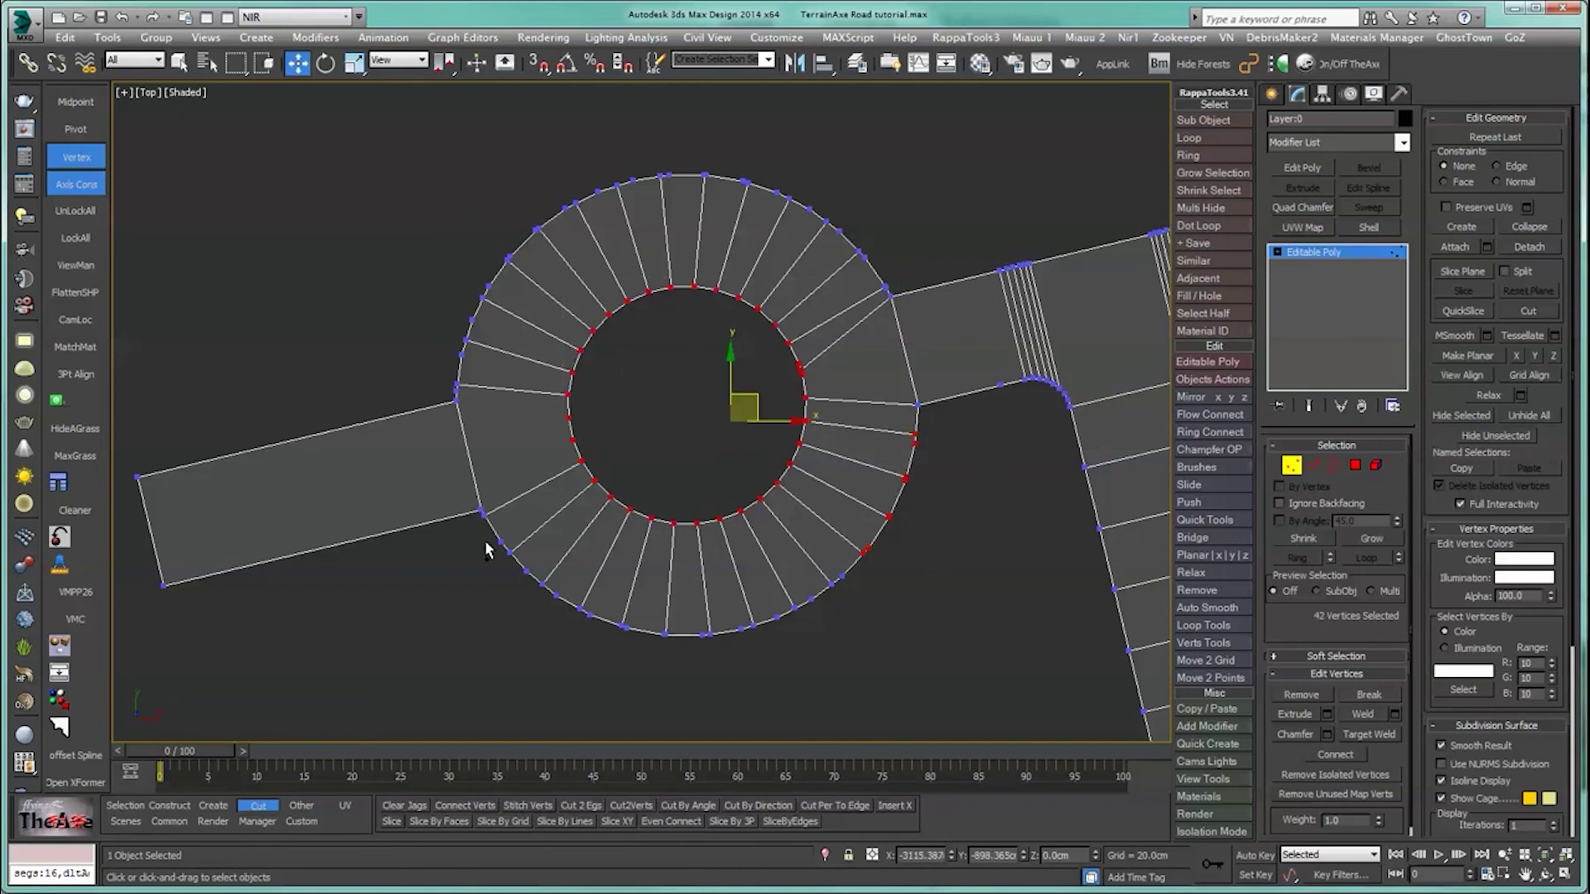
{"action": "left_click_drag", "start_coordinate": [485, 531], "coordinate": [861, 650], "text": "ctrl"}
{"action": "left_click_drag", "start_coordinate": [868, 195], "coordinate": [754, 307], "text": "ctrl"}
{"action": "middle_click_drag", "start_coordinate": [853, 271], "coordinate": [851, 269]}
{"action": "scroll", "coordinate": [851, 269], "scroll_direction": "up", "scroll_amount": 8}
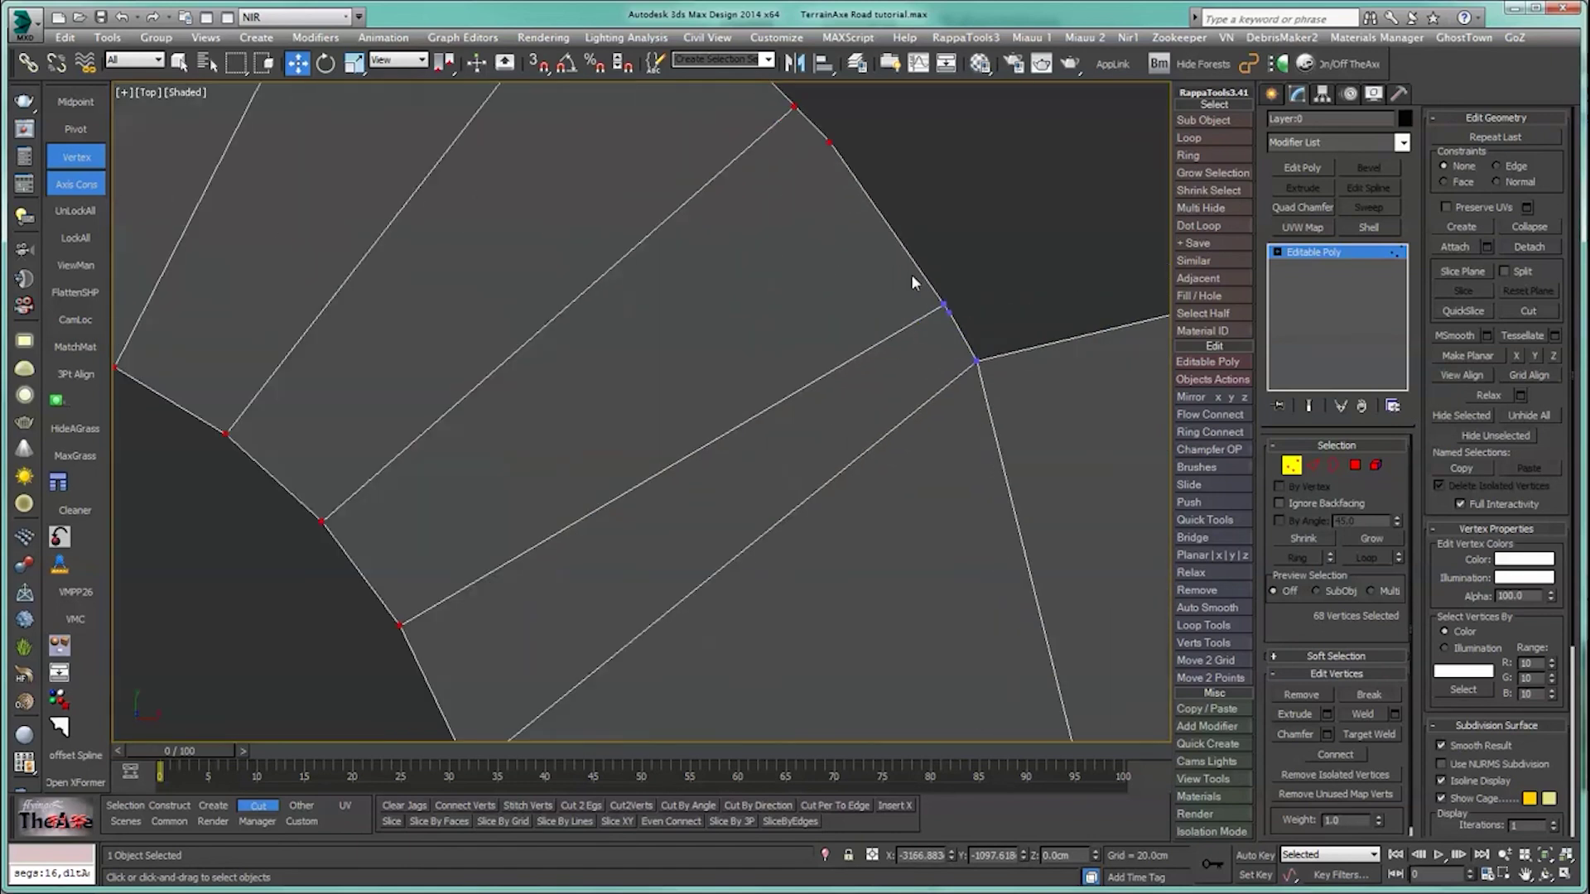
{"action": "scroll", "coordinate": [702, 419], "scroll_direction": "down", "scroll_amount": 8}
{"action": "left_click_drag", "start_coordinate": [675, 214], "coordinate": [359, 336], "text": "ctrl"}
{"action": "left_click_drag", "start_coordinate": [410, 442], "coordinate": [408, 443], "text": "ctrl"}
{"action": "middle_click_drag", "start_coordinate": [281, 466], "coordinate": [583, 411]}
{"action": "scroll", "coordinate": [583, 409], "scroll_direction": "up", "scroll_amount": 4}
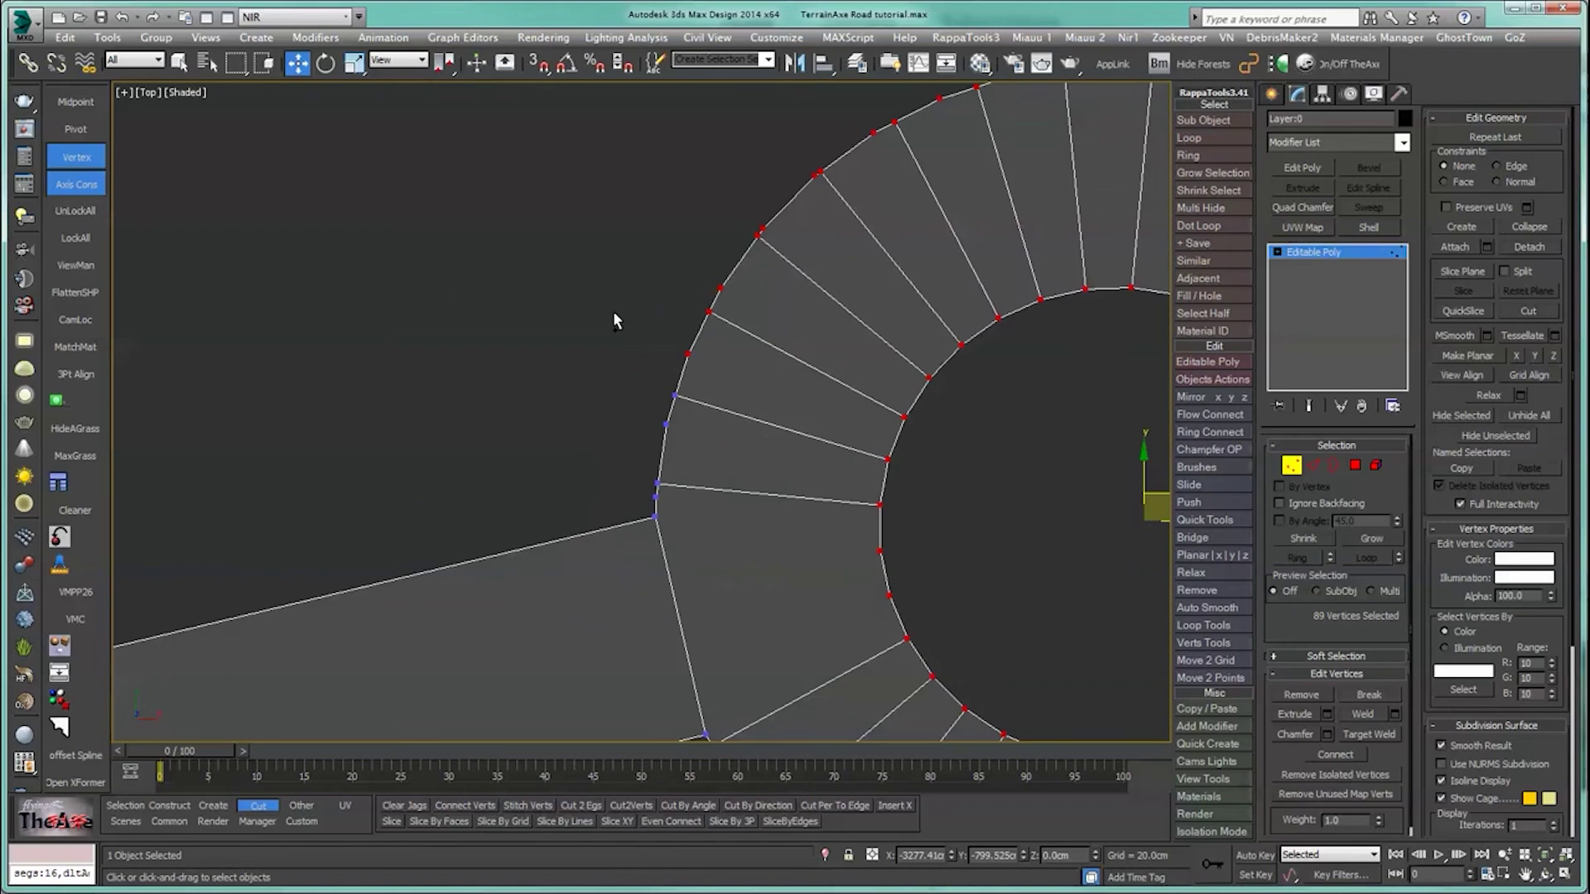
{"action": "left_click_drag", "start_coordinate": [611, 305], "coordinate": [709, 507], "text": "ctrl"}
{"action": "scroll", "coordinate": [629, 611], "scroll_direction": "down", "scroll_amount": 2}
{"action": "middle_click_drag", "start_coordinate": [629, 611], "coordinate": [334, 427]}
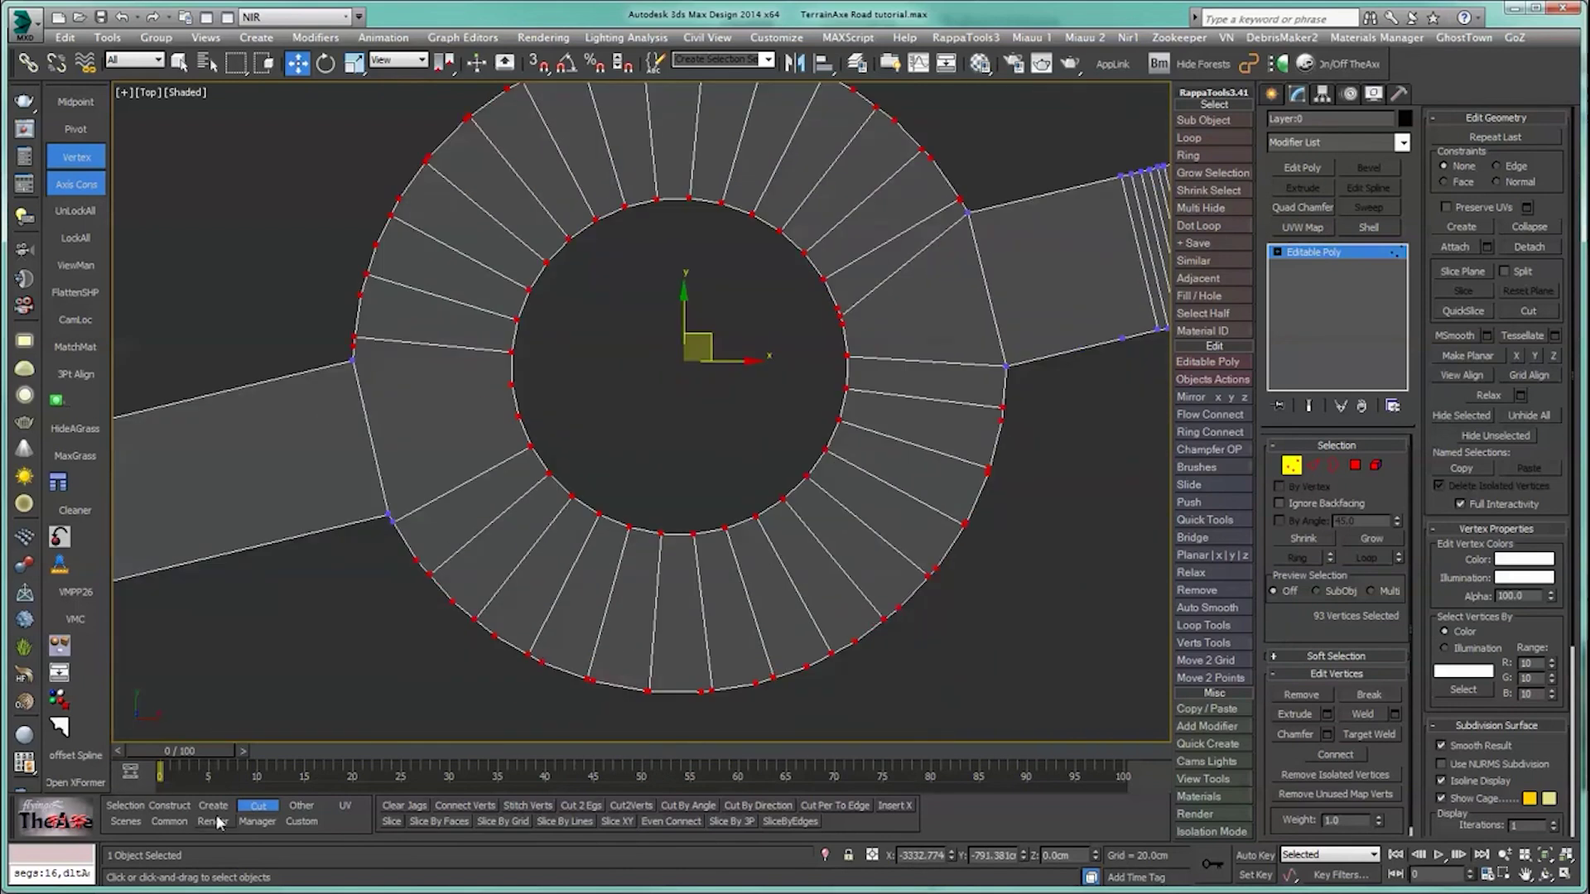
{"action": "left_click", "coordinate": [302, 805]}
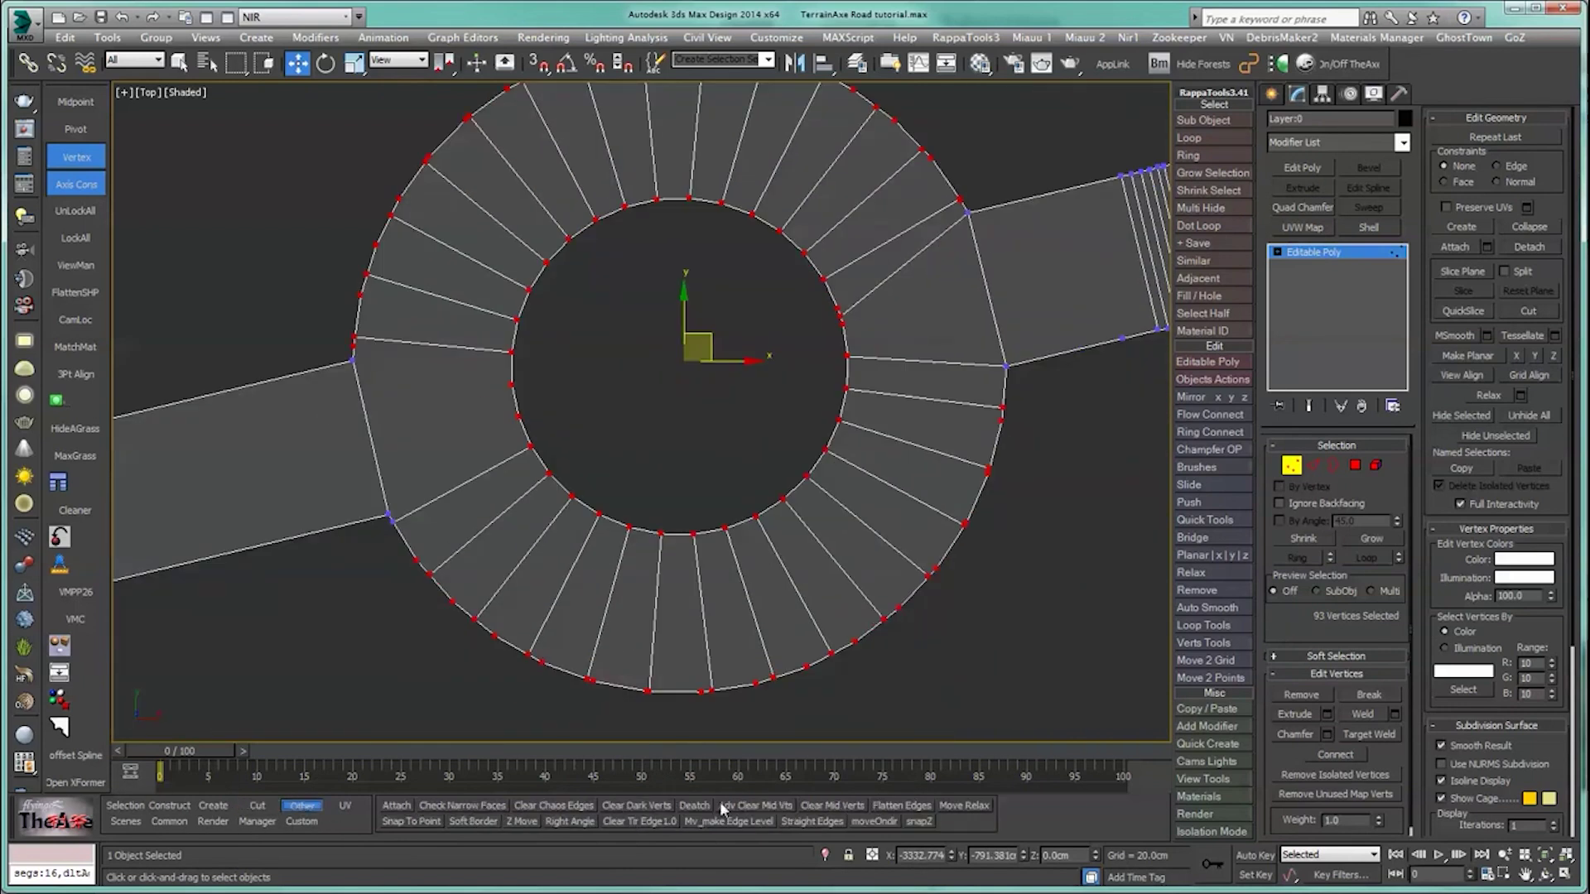
{"action": "left_click", "coordinate": [811, 807]}
Step: Connect the two long edges of the roundabout's western road with five cross edges and leave edge editing
{"action": "middle_click_drag", "start_coordinate": [420, 452], "coordinate": [727, 436]}
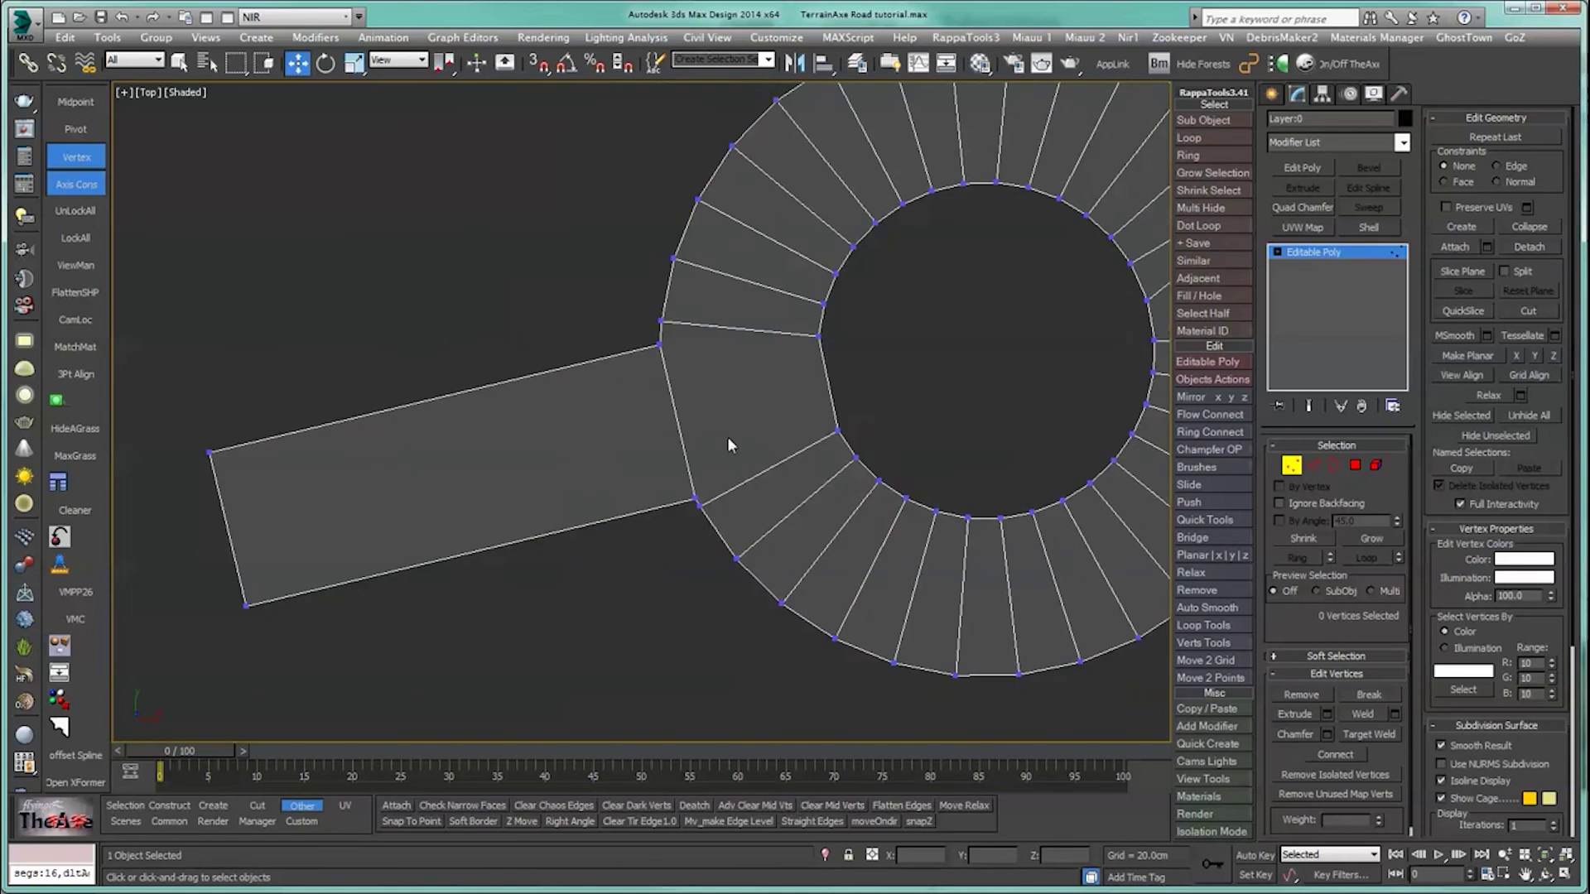
{"action": "scroll", "coordinate": [697, 507], "scroll_direction": "up", "scroll_amount": 3}
{"action": "scroll", "coordinate": [697, 509], "scroll_direction": "down", "scroll_amount": 3}
{"action": "mouse_move", "coordinate": [677, 515]}
{"action": "middle_mouse_down"}
{"action": "mouse_move", "coordinate": [656, 536]}
{"action": "mouse_move", "coordinate": [671, 499]}
{"action": "middle_mouse_up"}
{"action": "scroll", "coordinate": [670, 499], "scroll_direction": "down", "scroll_amount": 1}
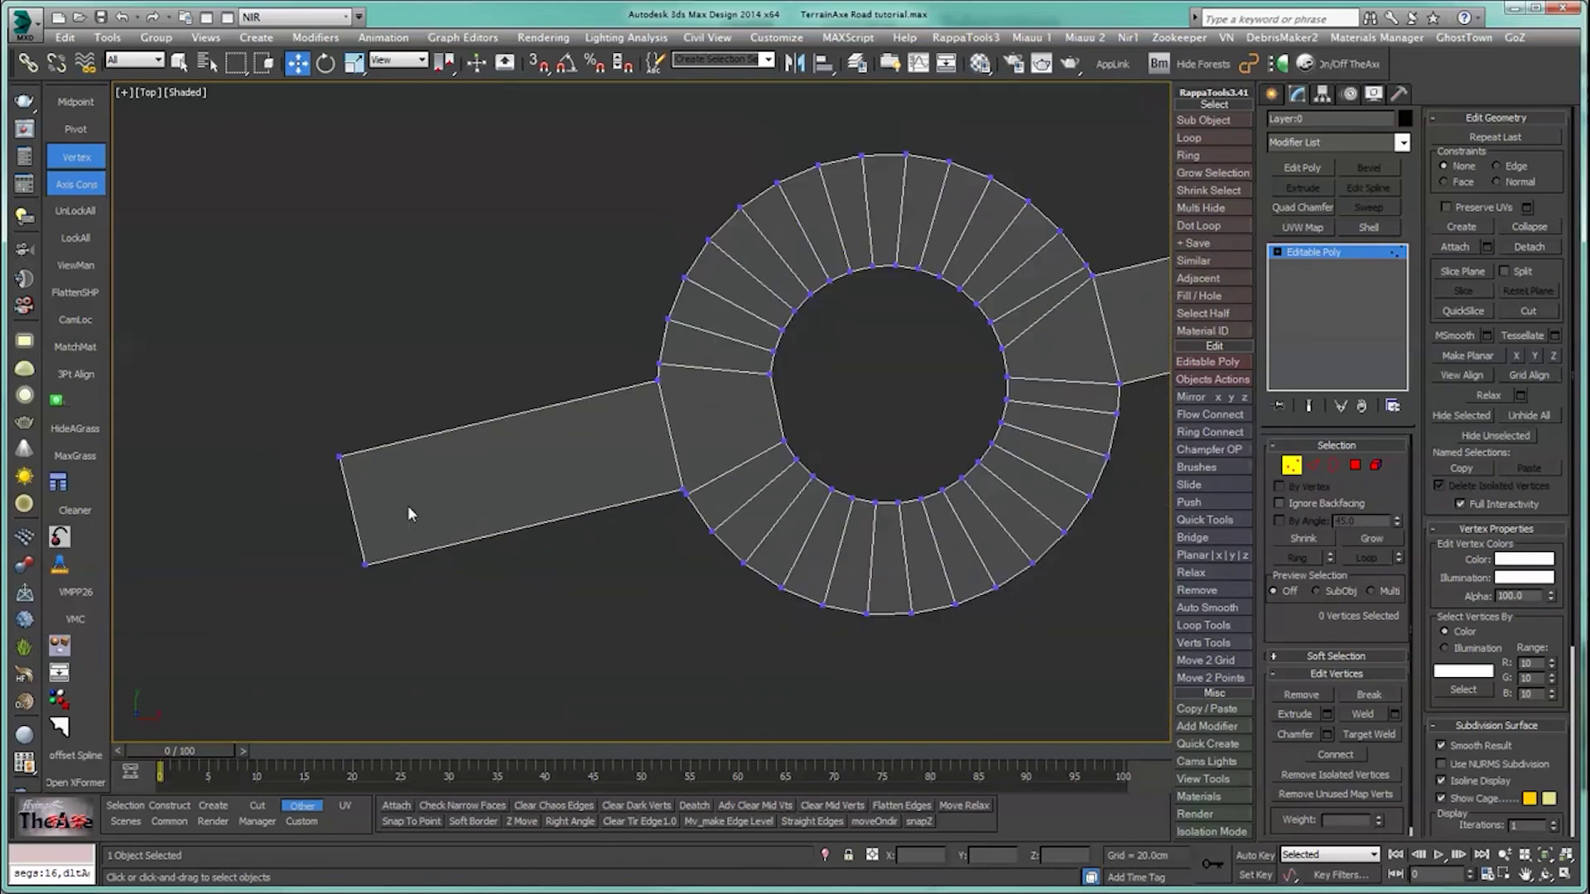
{"action": "middle_click_drag", "start_coordinate": [718, 547], "coordinate": [669, 546]}
{"action": "left_click", "coordinate": [1312, 465]}
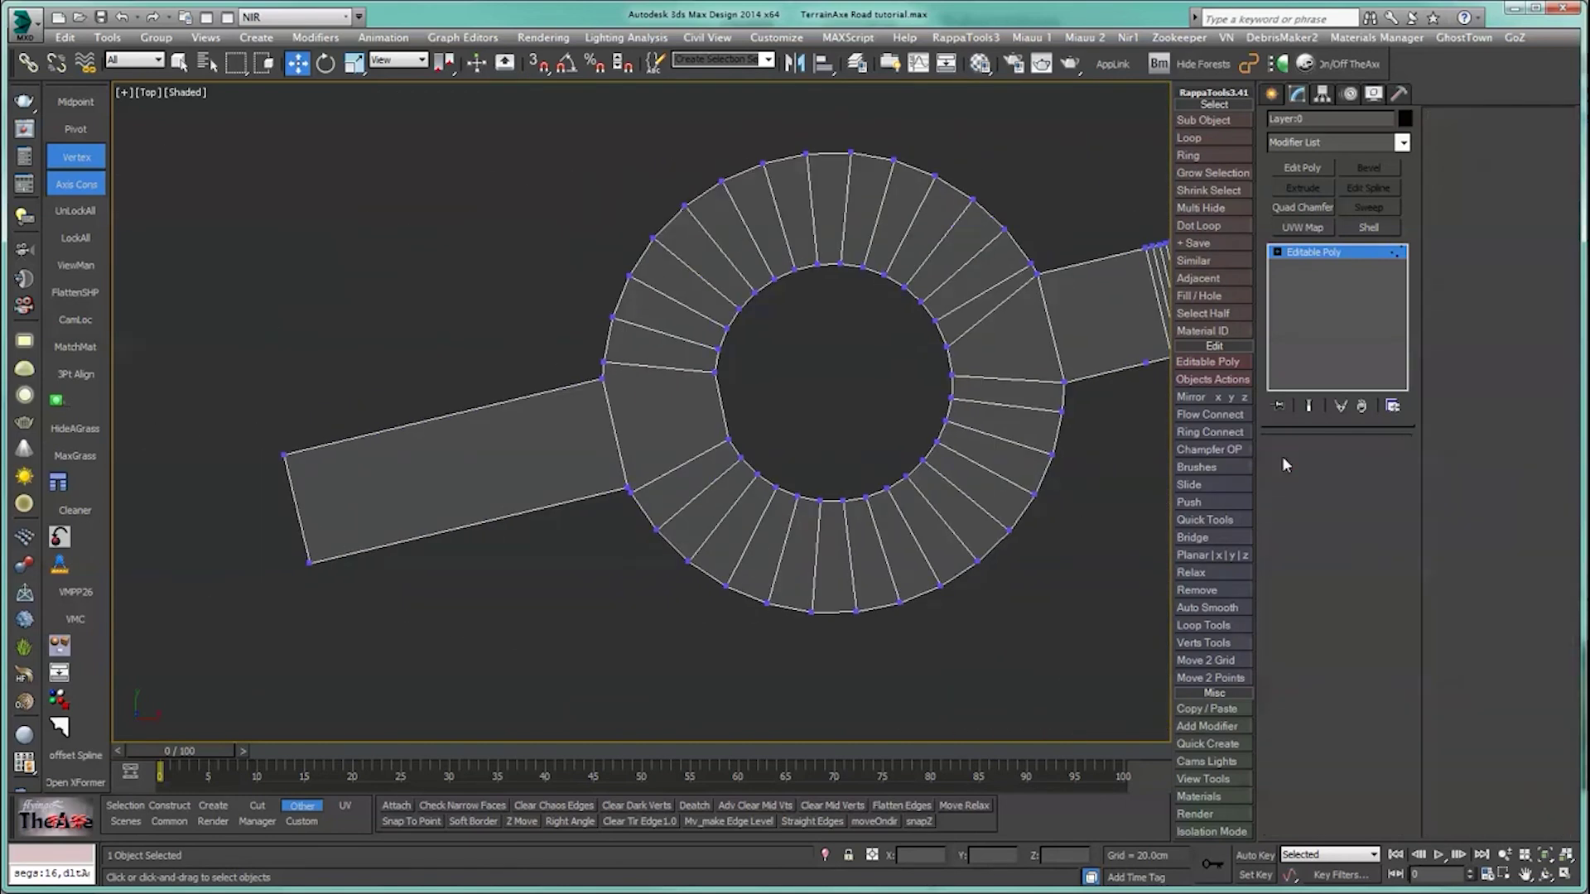
{"action": "left_click_drag", "start_coordinate": [403, 577], "coordinate": [406, 579]}
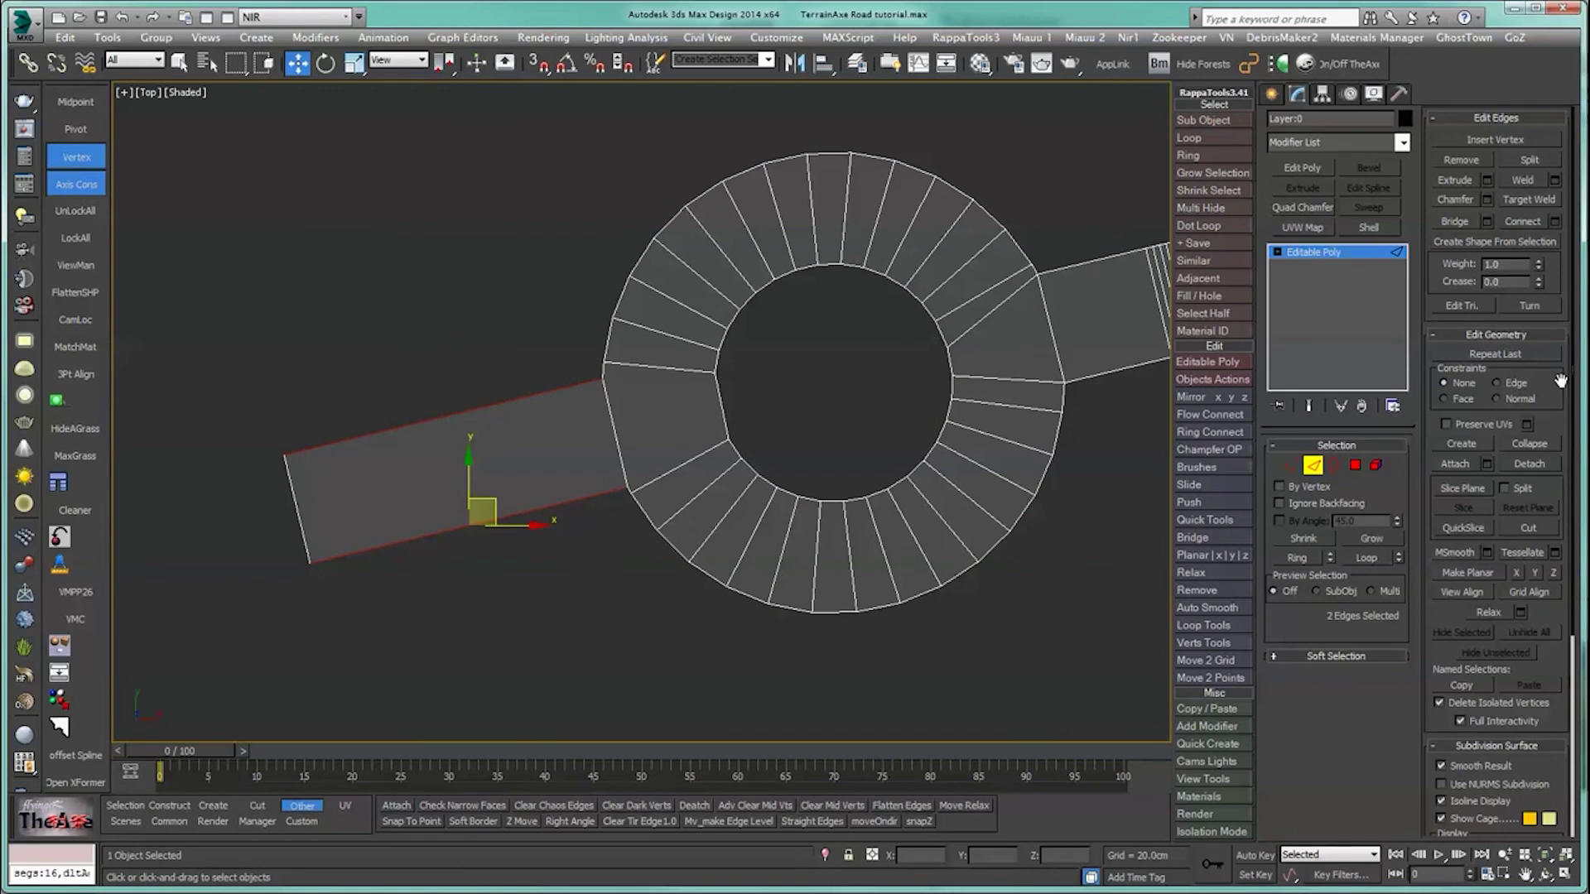
{"action": "left_click", "coordinate": [1520, 221]}
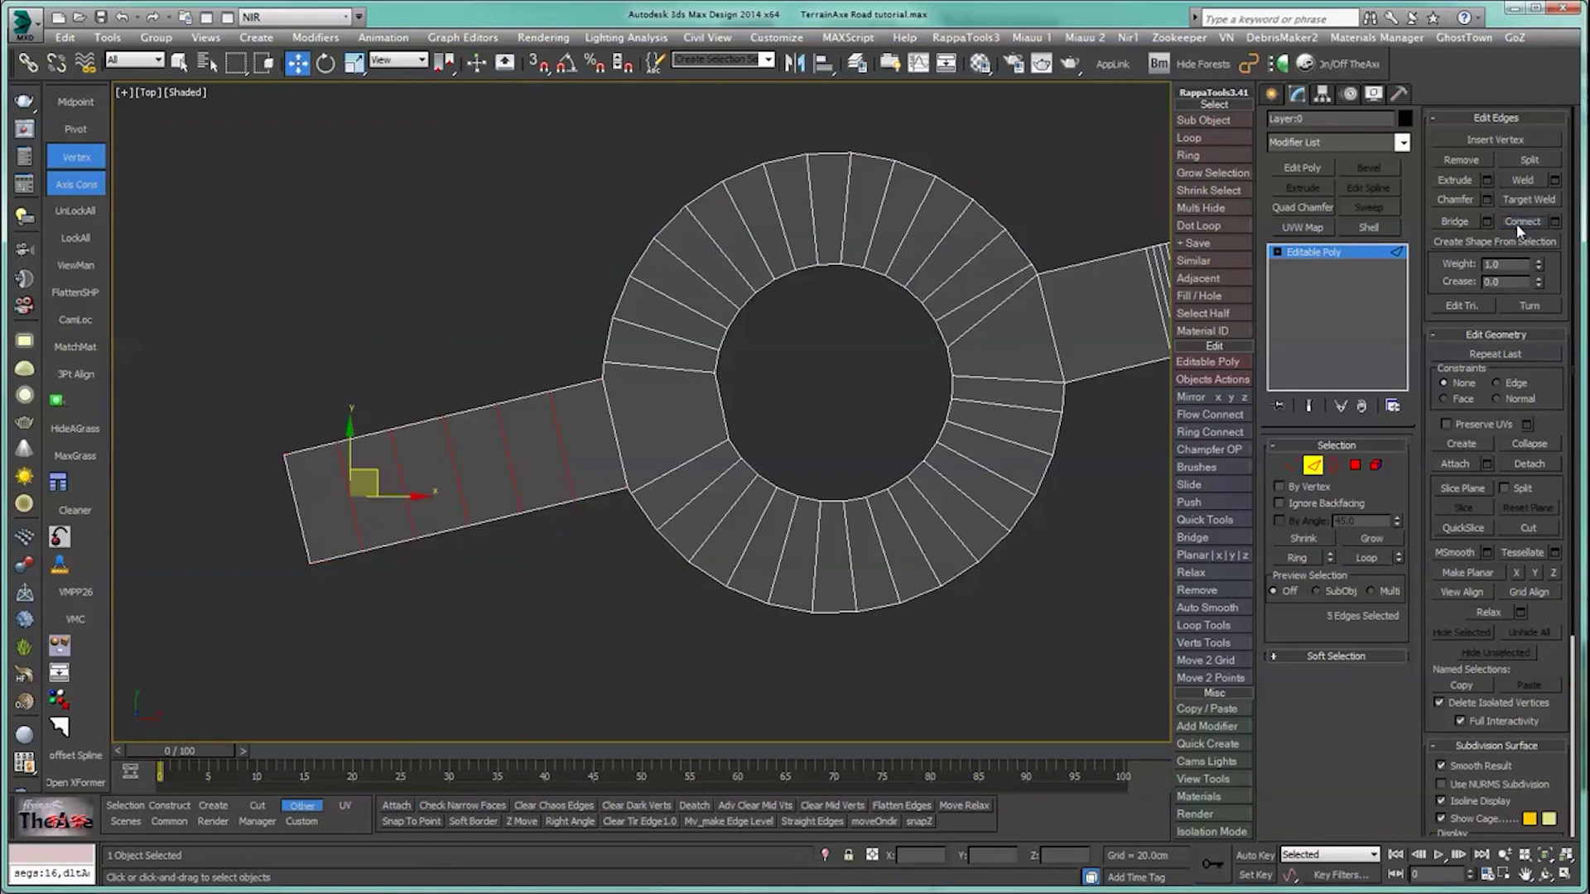
{"action": "middle_click_drag", "start_coordinate": [940, 589], "coordinate": [821, 597]}
{"action": "left_click", "coordinate": [1313, 465]}
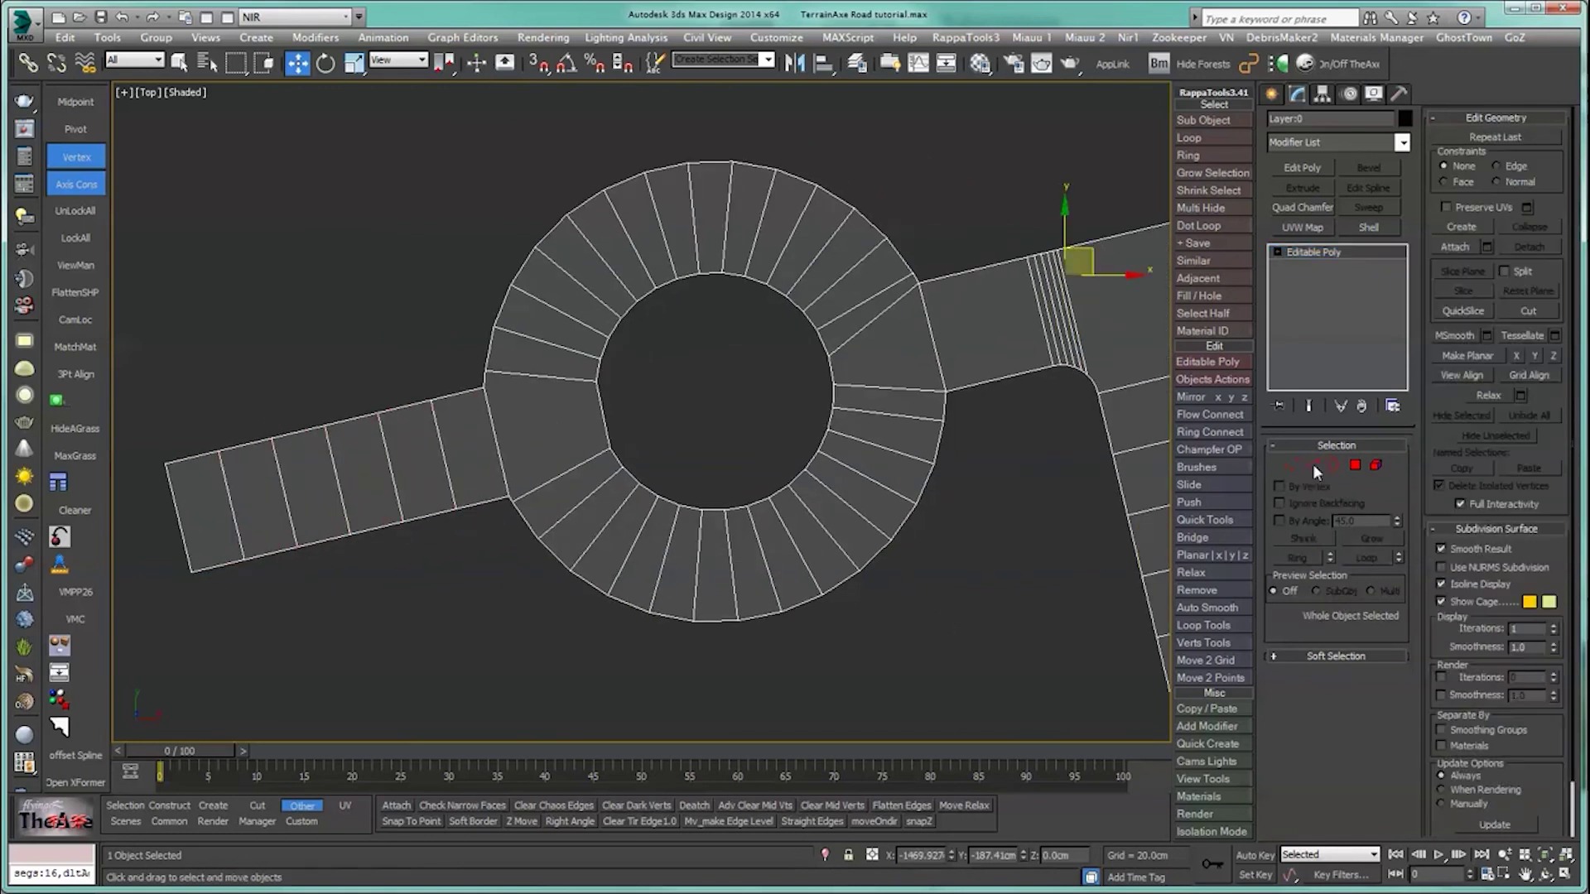
Step: Select the corner vertex where the junction's upper arm starts and that arm's opposite long edge, and apply Cut Per To Edge
{"action": "left_click", "coordinate": [942, 631]}
{"action": "scroll", "coordinate": [942, 631], "scroll_direction": "down", "scroll_amount": 2}
{"action": "middle_click_drag", "start_coordinate": [943, 631], "coordinate": [503, 701]}
{"action": "left_click", "coordinate": [685, 562]}
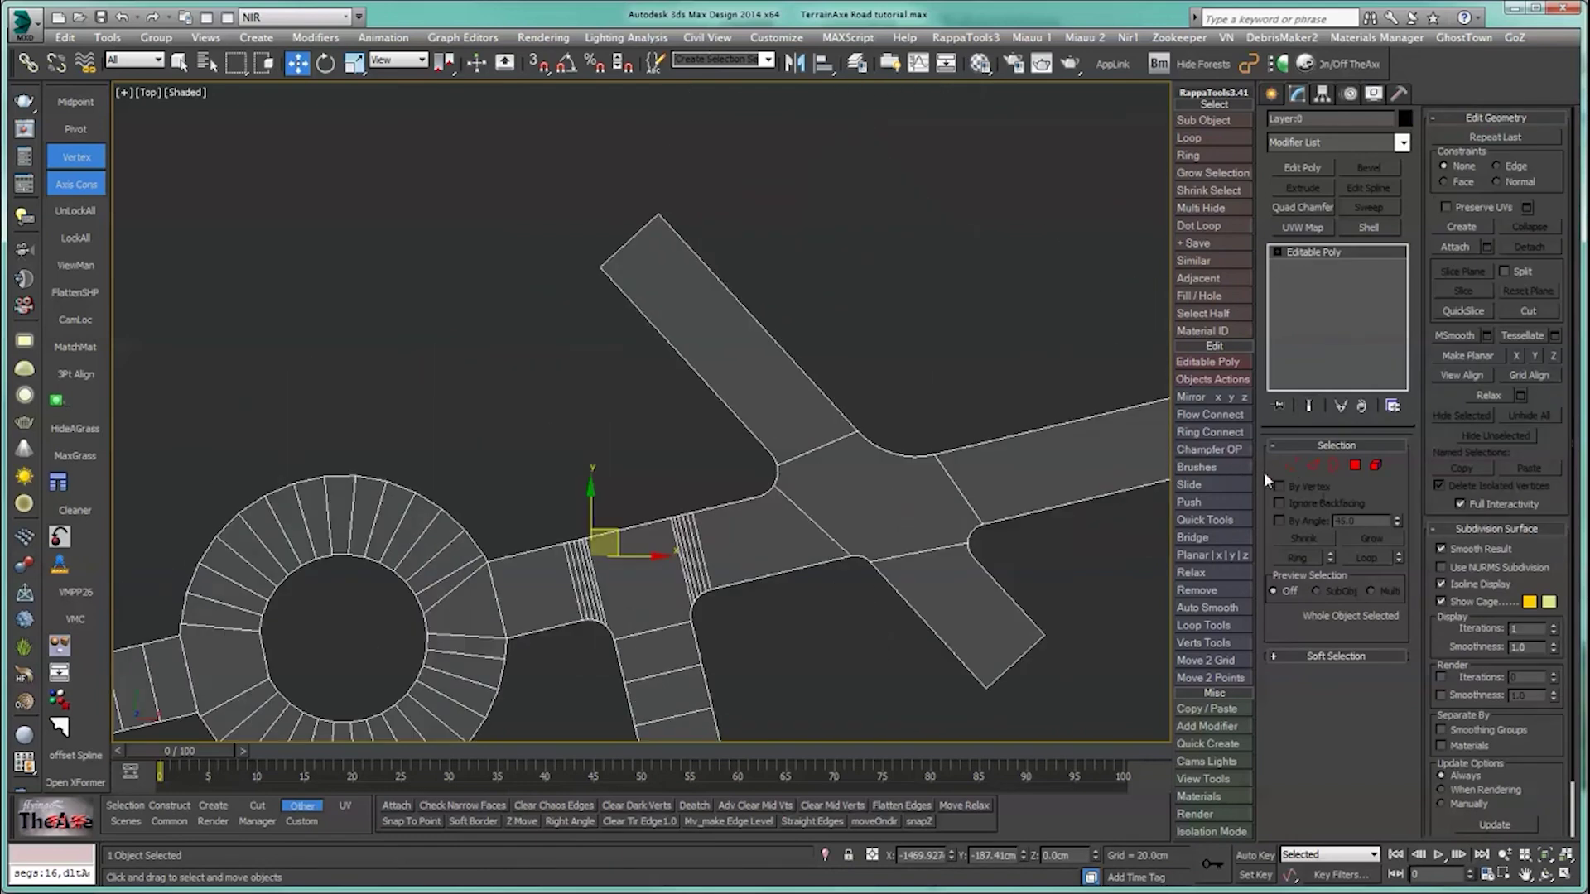
{"action": "left_click", "coordinate": [1294, 465]}
{"action": "scroll", "coordinate": [846, 458], "scroll_direction": "up", "scroll_amount": 8}
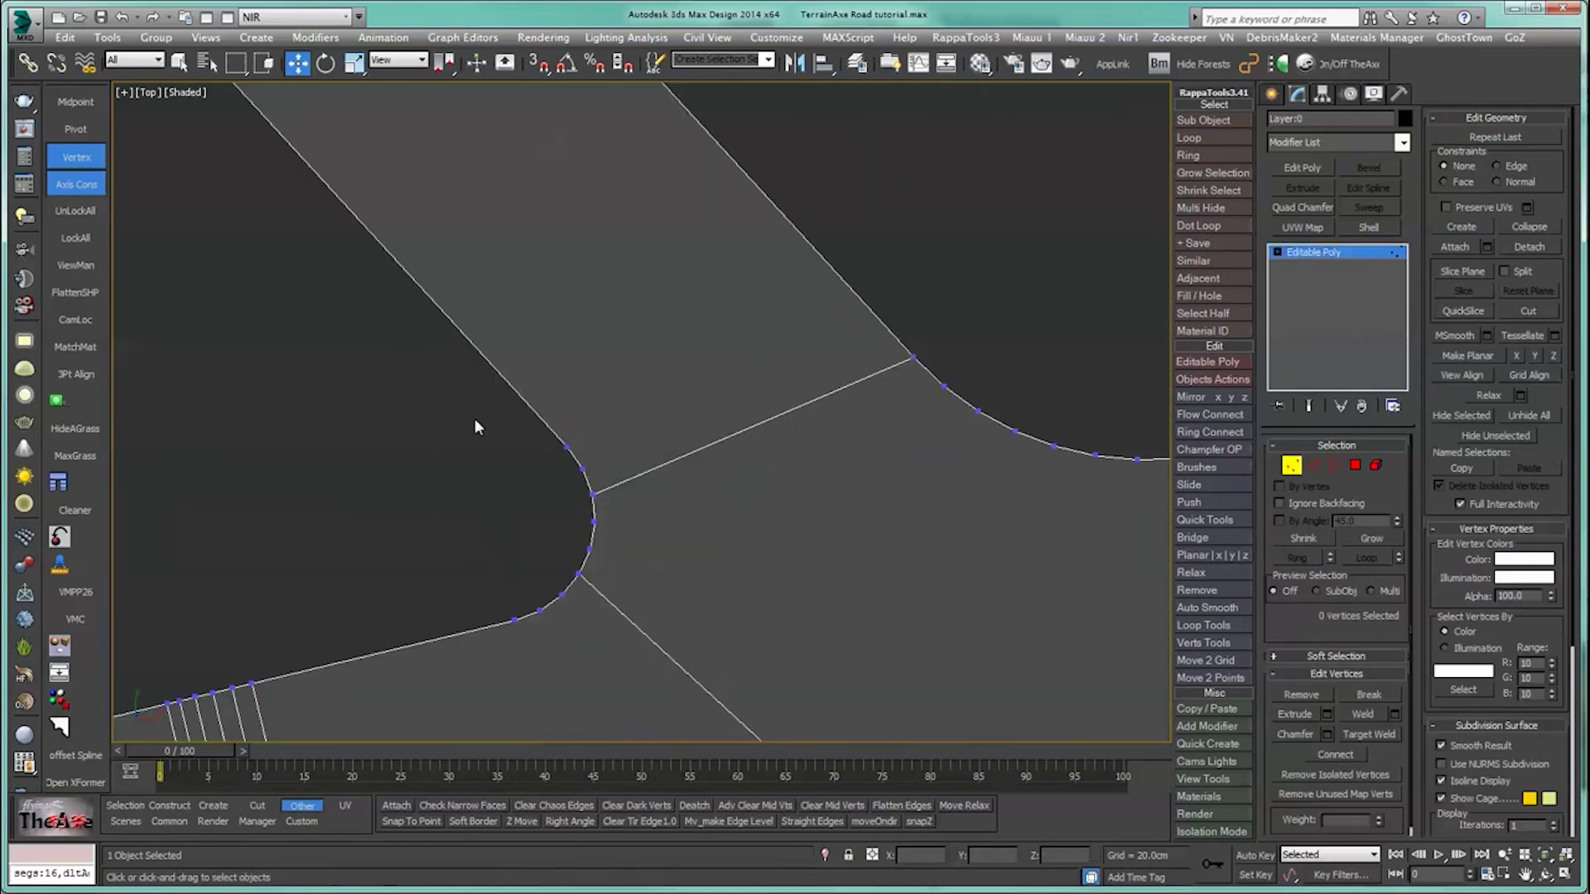
{"action": "left_click_drag", "start_coordinate": [480, 417], "coordinate": [585, 449]}
{"action": "scroll", "coordinate": [894, 692], "scroll_direction": "down", "scroll_amount": 3}
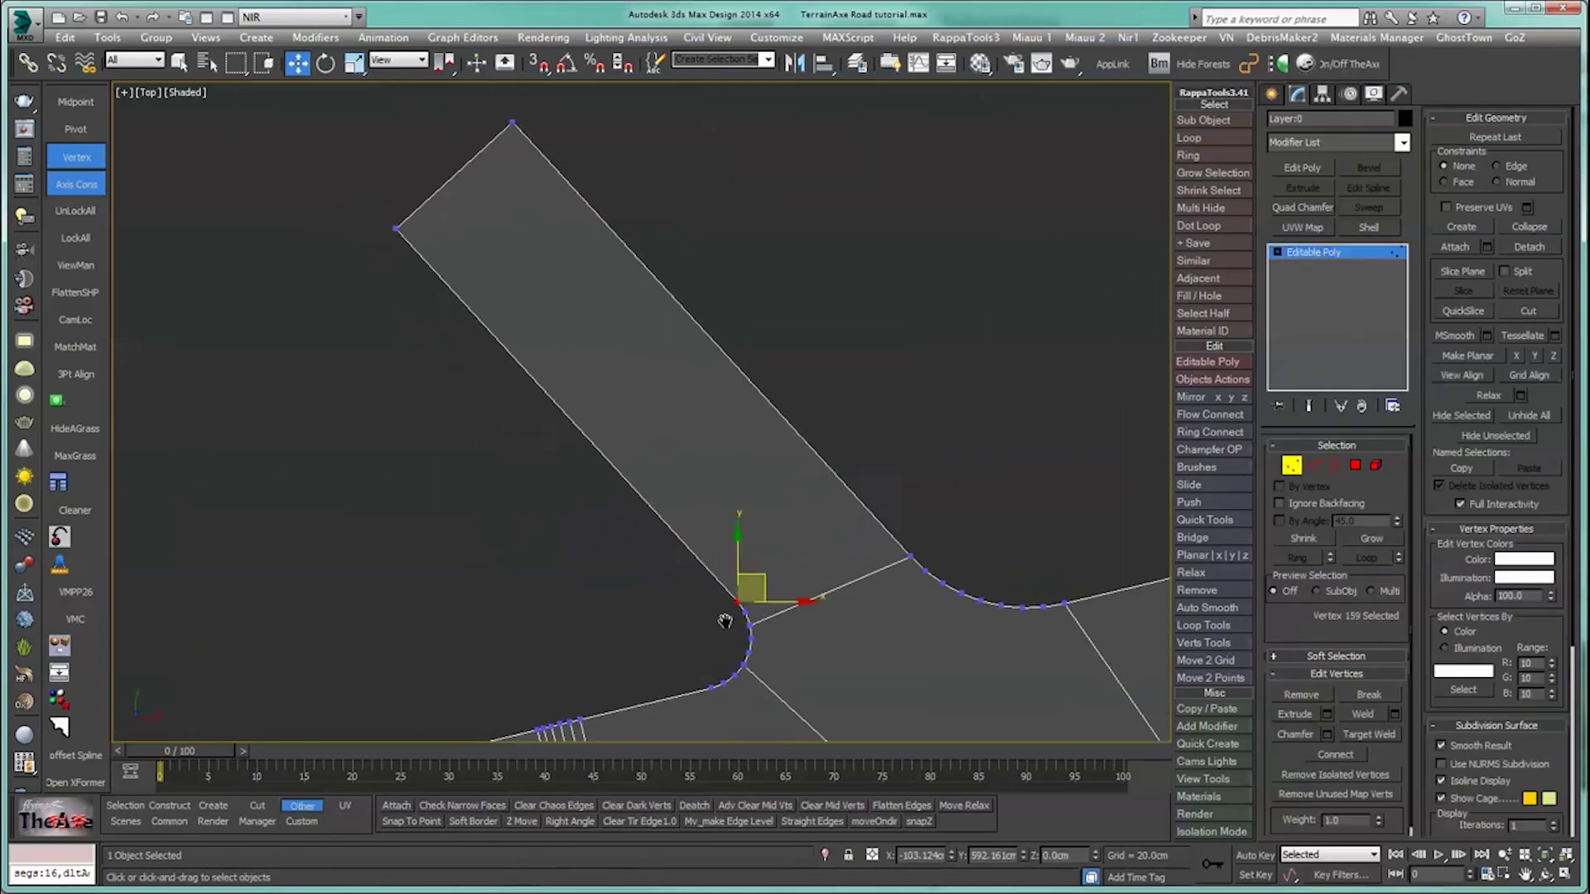
{"action": "left_click", "coordinate": [1317, 466]}
{"action": "left_click_drag", "start_coordinate": [823, 312], "coordinate": [649, 394]}
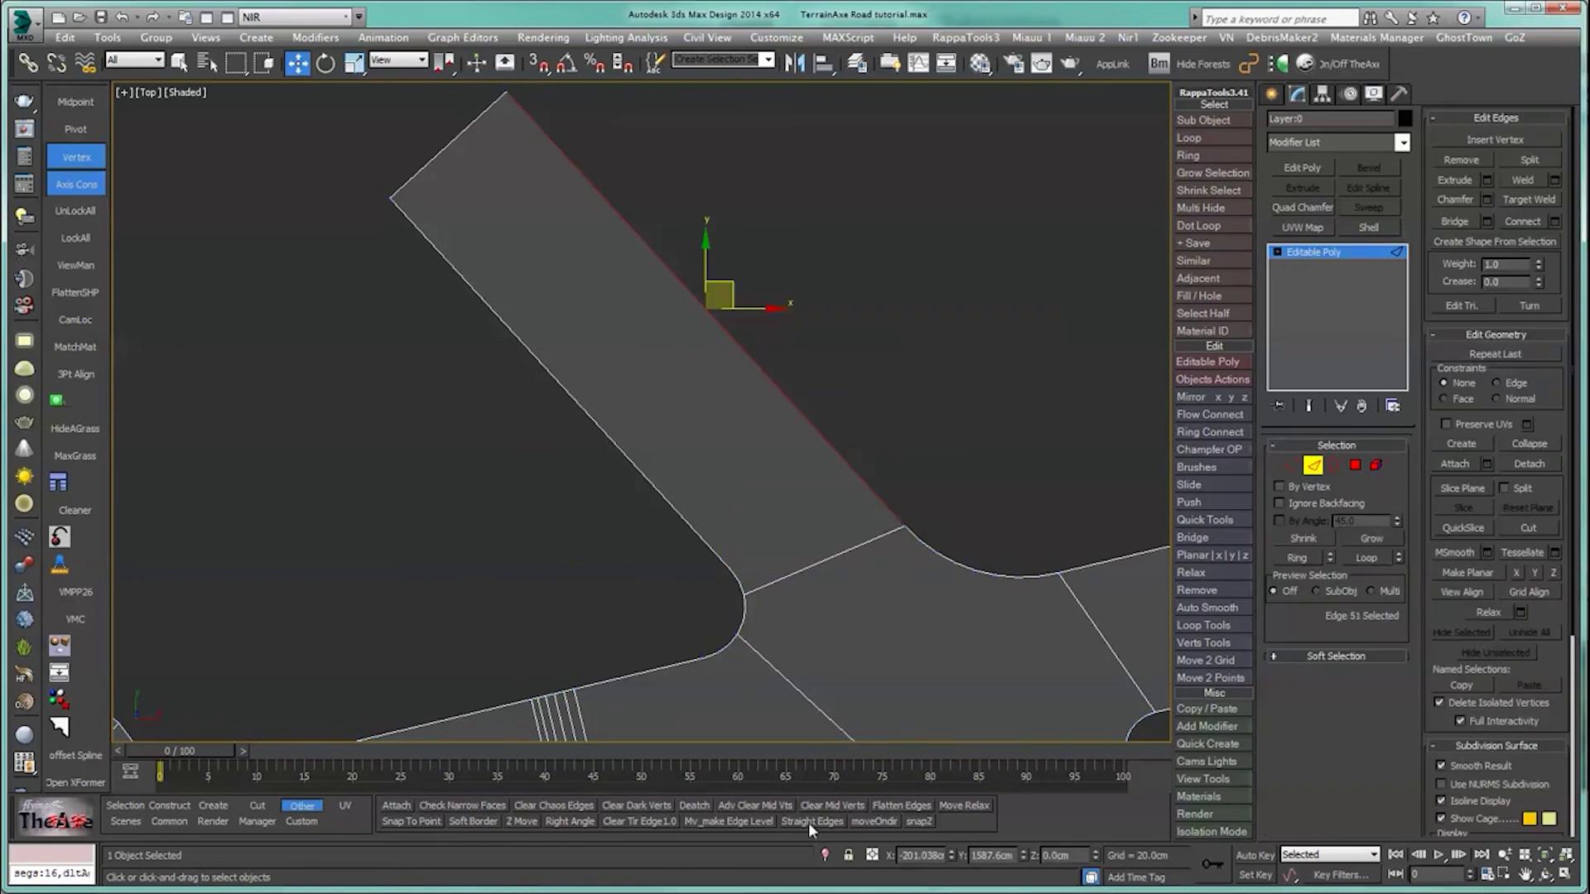
{"action": "left_click", "coordinate": [257, 805]}
{"action": "left_click", "coordinate": [829, 807]}
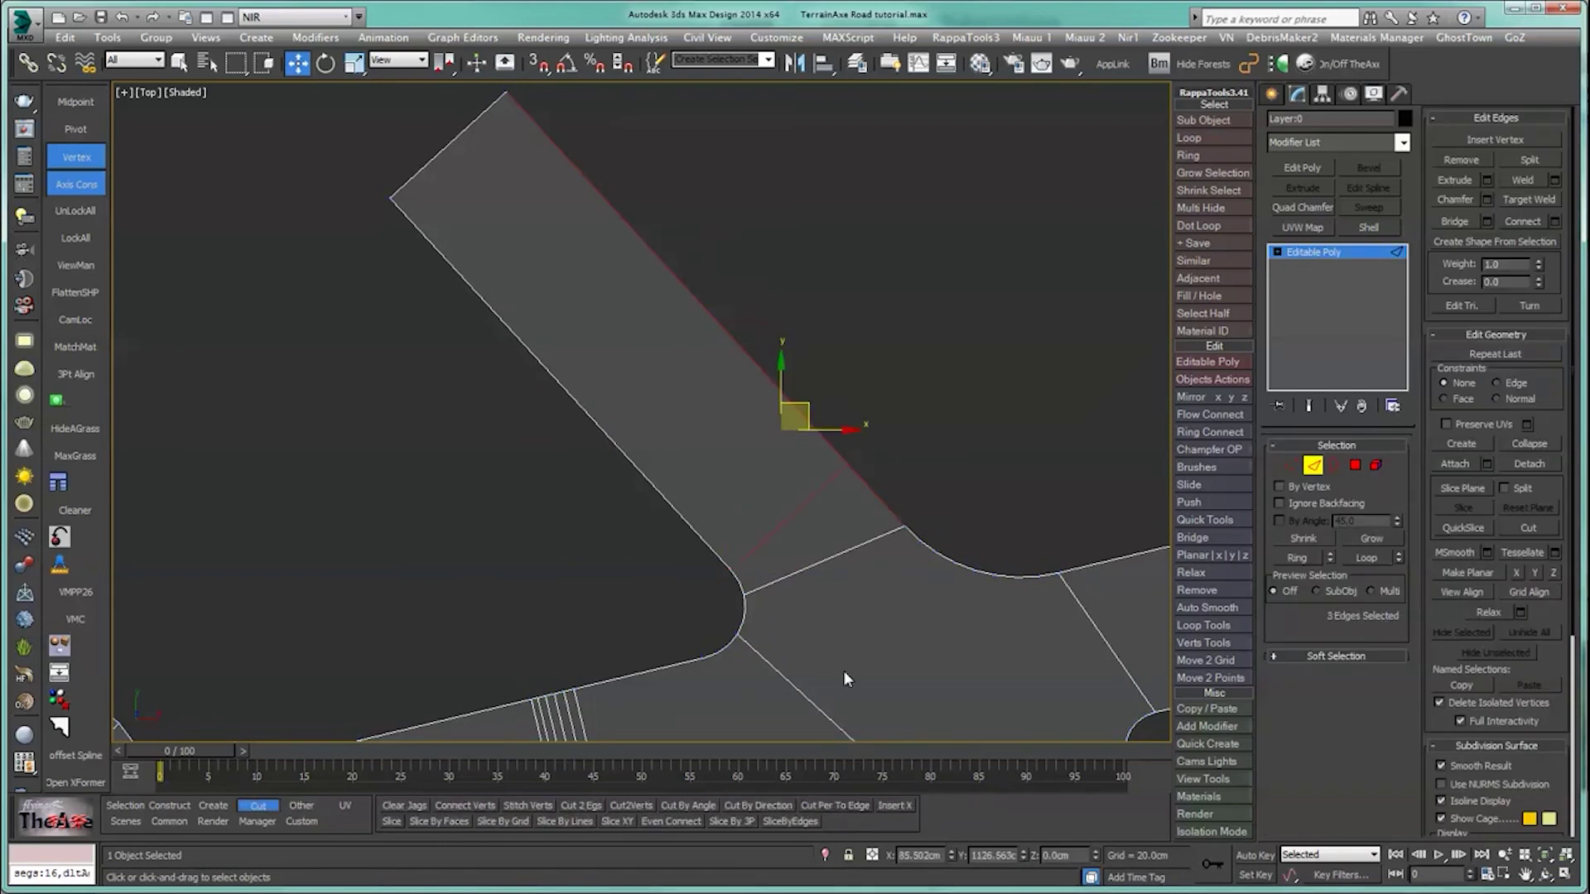
Step: Select the three corner vertices where the rounding meets the main road, plus the opposite road edge, and apply Cut Per To Edge
{"action": "middle_click_drag", "start_coordinate": [792, 682], "coordinate": [646, 418]}
{"action": "left_click", "coordinate": [1291, 466]}
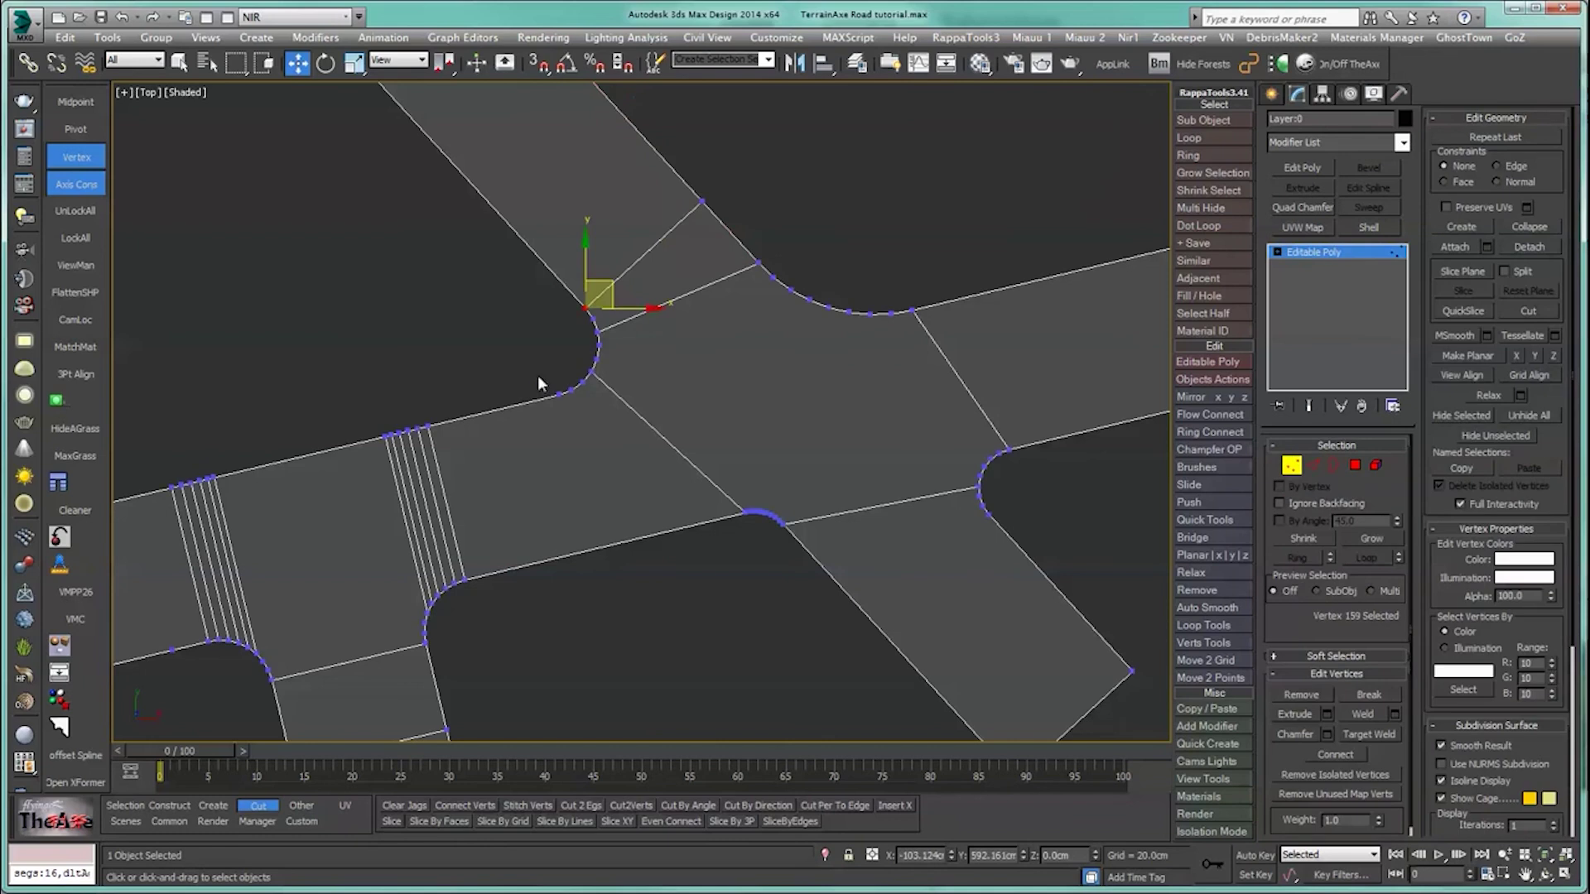
{"action": "left_click_drag", "start_coordinate": [570, 406], "coordinate": [588, 416]}
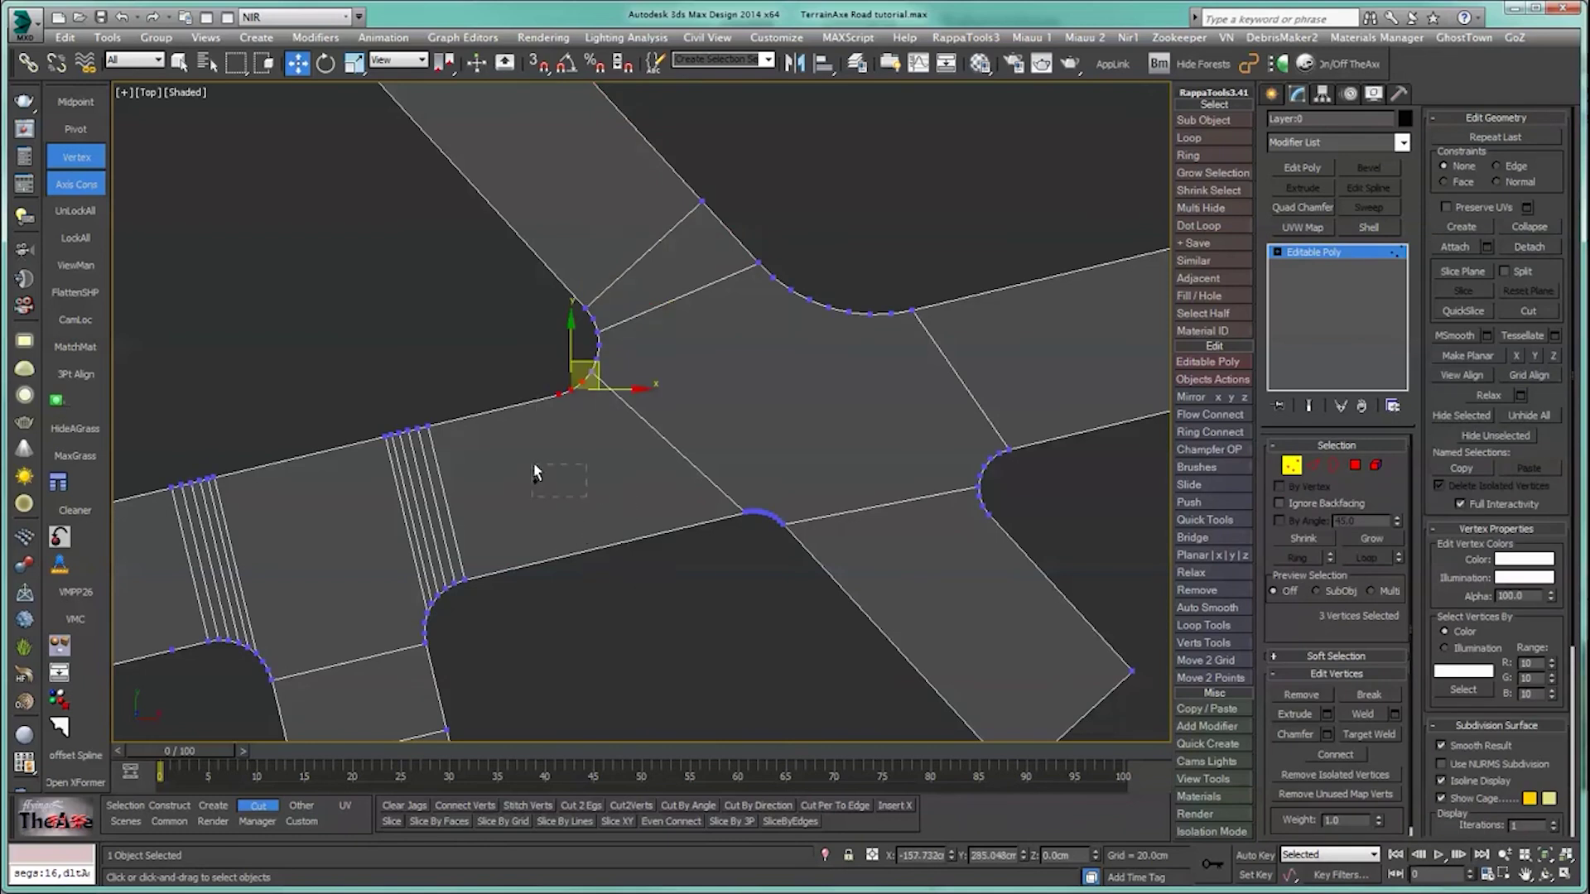
{"action": "left_click", "coordinate": [1313, 465]}
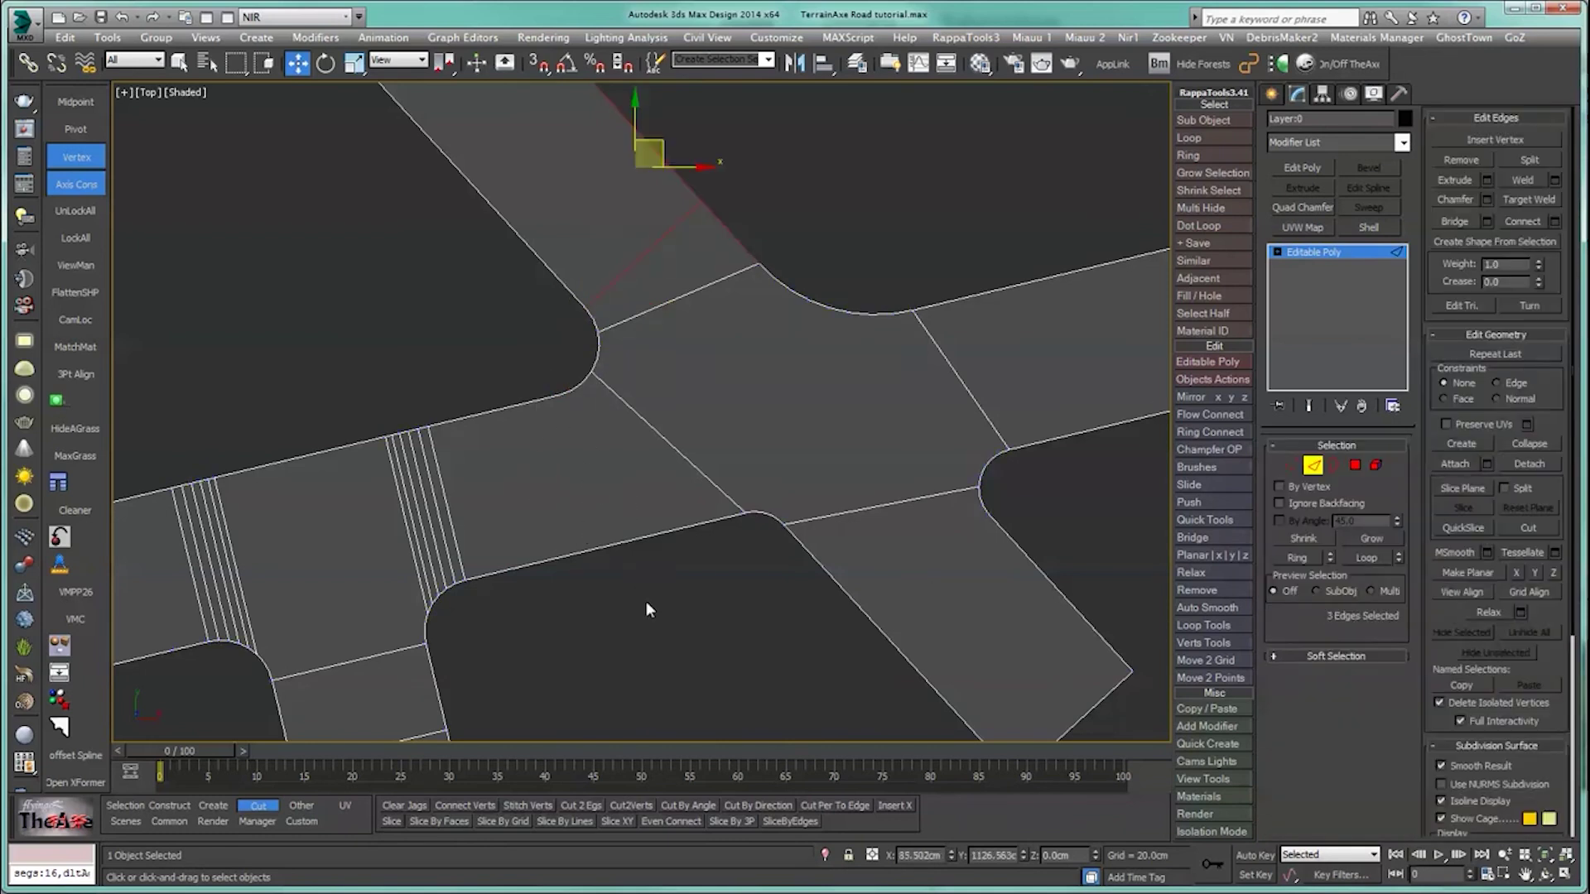
{"action": "left_click", "coordinate": [646, 538]}
{"action": "left_click", "coordinate": [823, 799]}
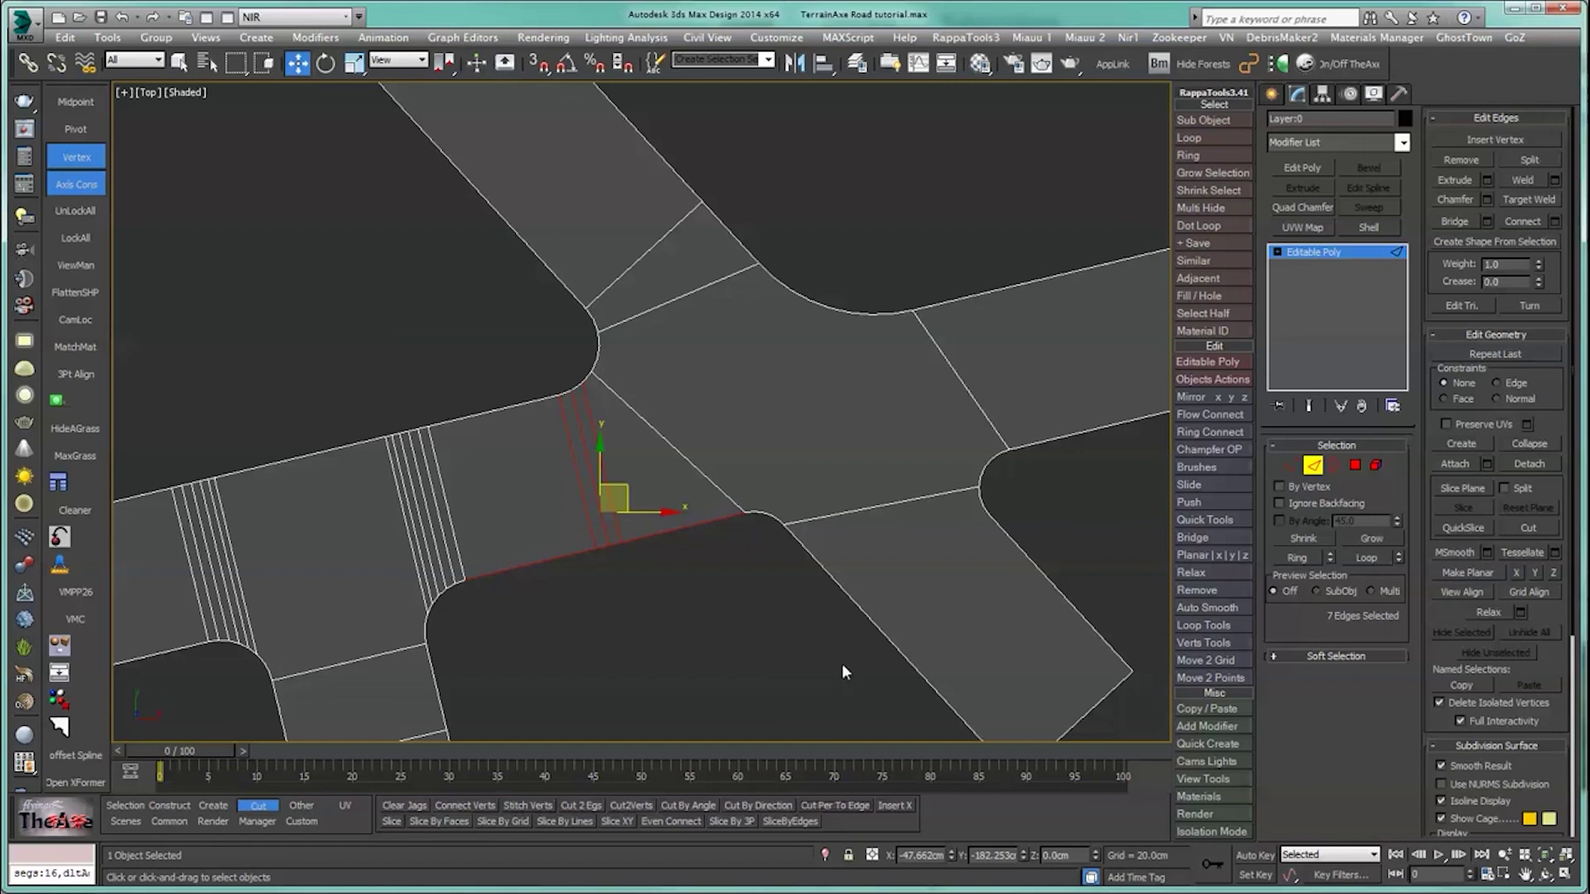
Step: Select the three corner vertices on the lower arm's rounding plus that arm's opposite long edge, and apply Cut Per To Edge
{"action": "left_click", "coordinate": [1291, 466]}
{"action": "scroll", "coordinate": [960, 455], "scroll_direction": "up", "scroll_amount": 5}
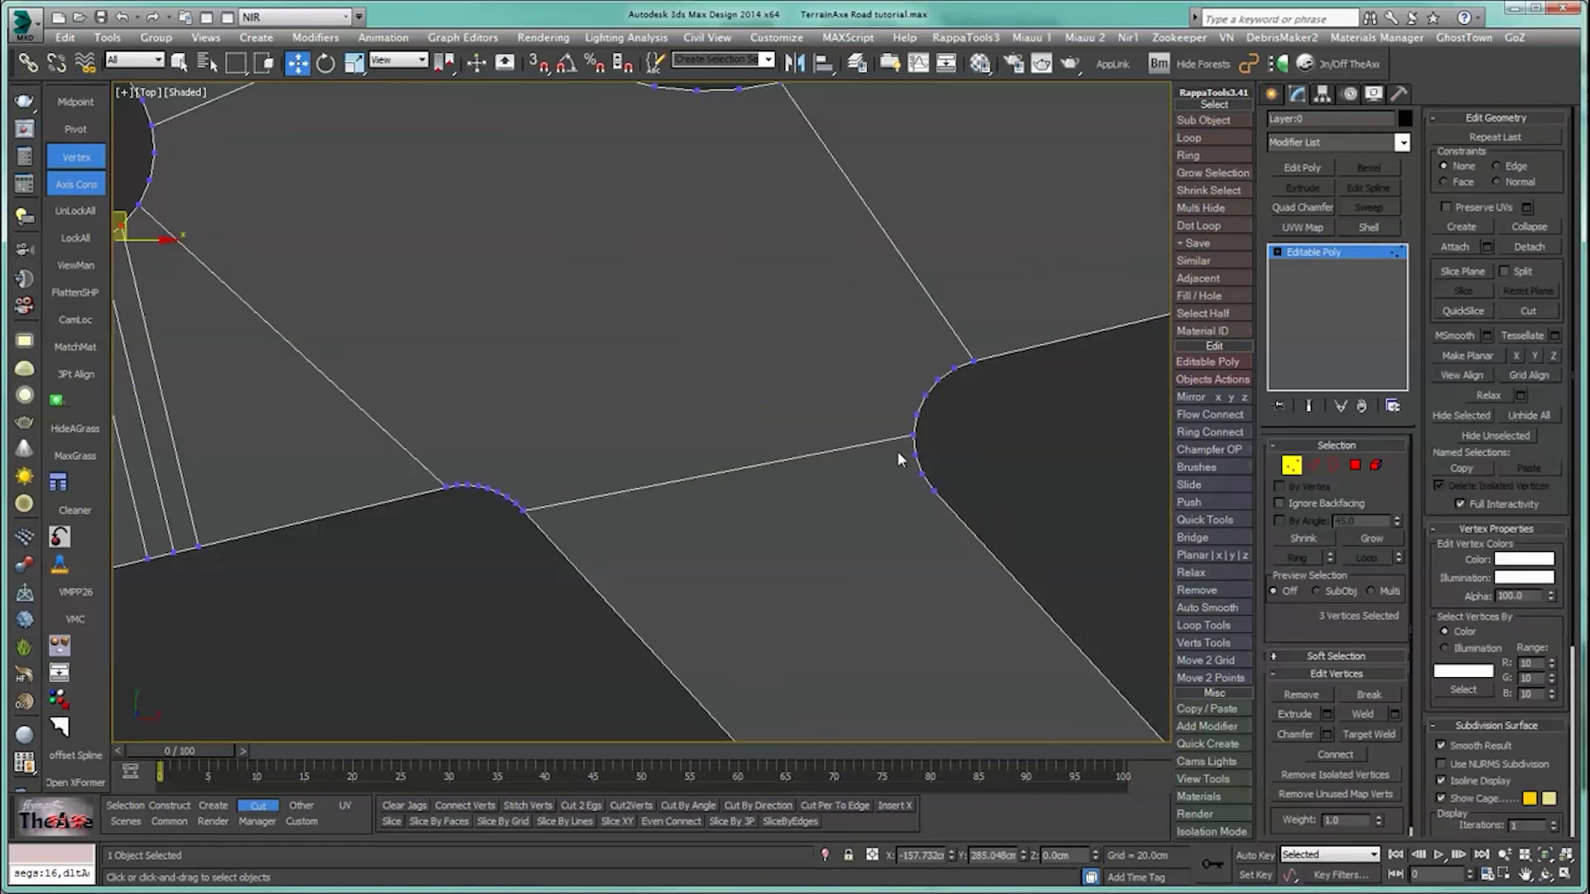
{"action": "left_click_drag", "start_coordinate": [899, 453], "coordinate": [987, 505]}
{"action": "left_click", "coordinate": [1313, 464]}
{"action": "left_click_drag", "start_coordinate": [700, 659], "coordinate": [582, 706]}
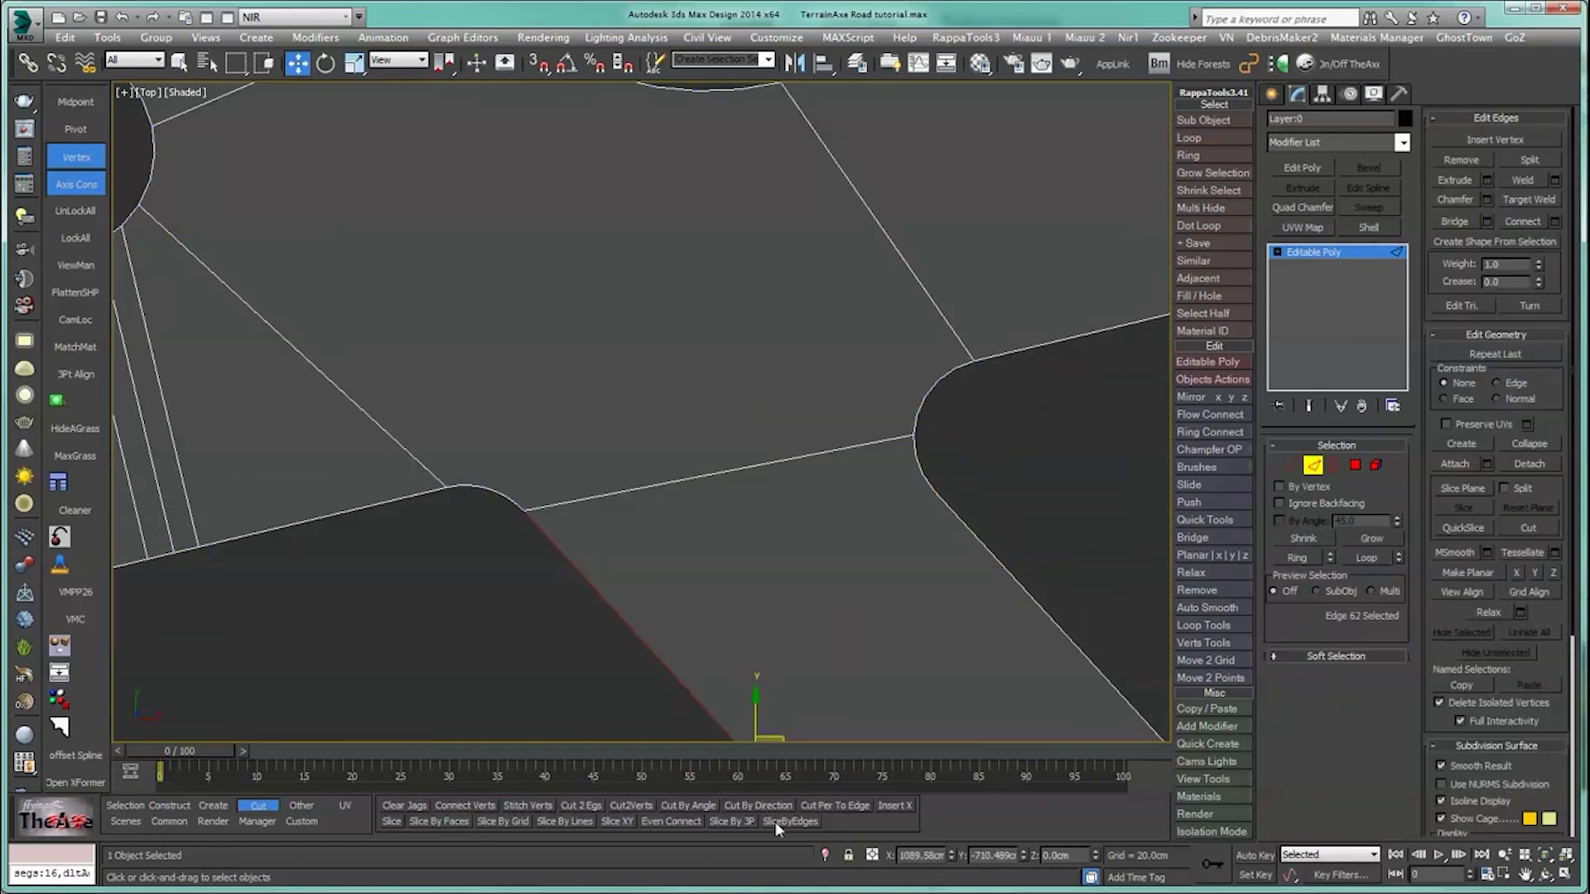
{"action": "left_click", "coordinate": [813, 800]}
{"action": "scroll", "coordinate": [660, 539], "scroll_direction": "down", "scroll_amount": 3}
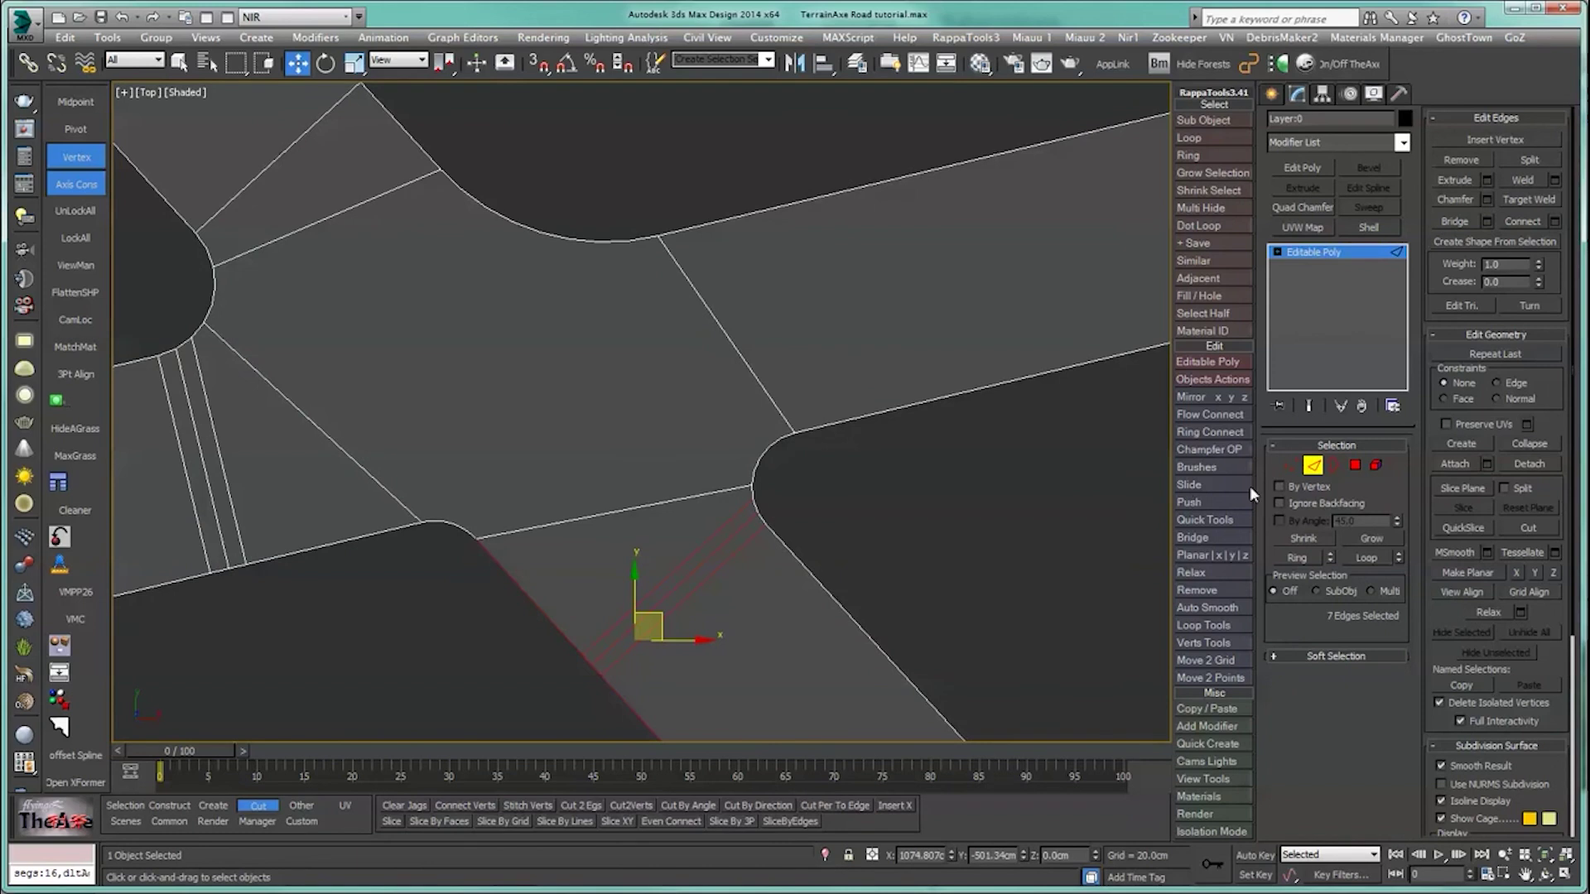
Step: Select four vertices on each of the two roundings beside the eastern arm and join them across with Connect Verts
{"action": "middle_click_drag", "start_coordinate": [927, 545], "coordinate": [951, 426]}
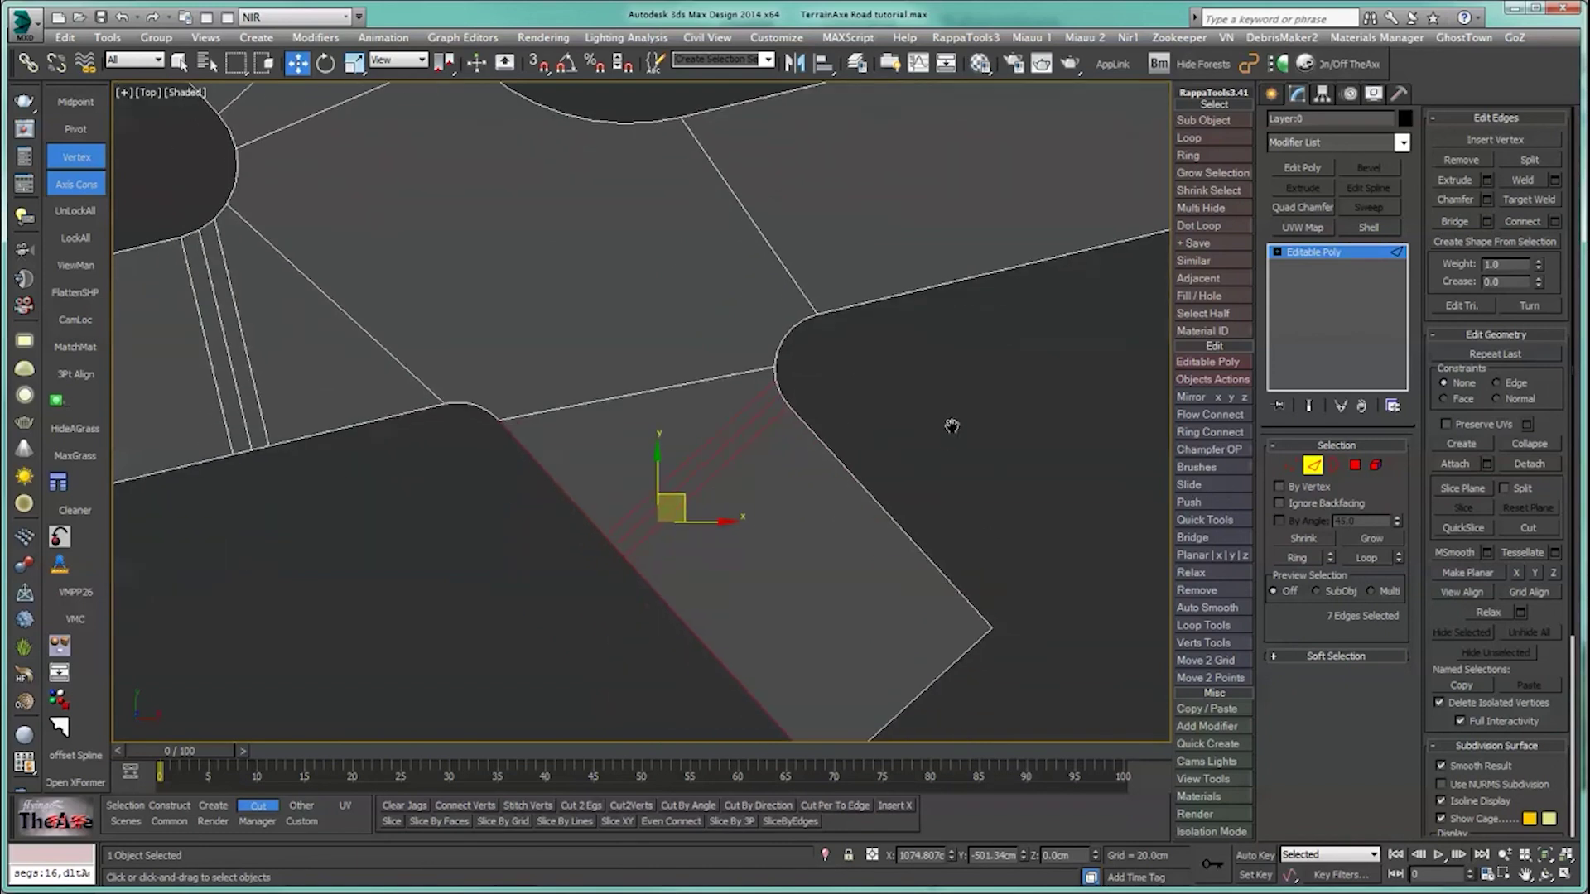
{"action": "left_click", "coordinate": [1293, 466]}
{"action": "middle_click_drag", "start_coordinate": [790, 369], "coordinate": [781, 528]}
{"action": "middle_click_drag", "start_coordinate": [653, 445], "coordinate": [743, 502]}
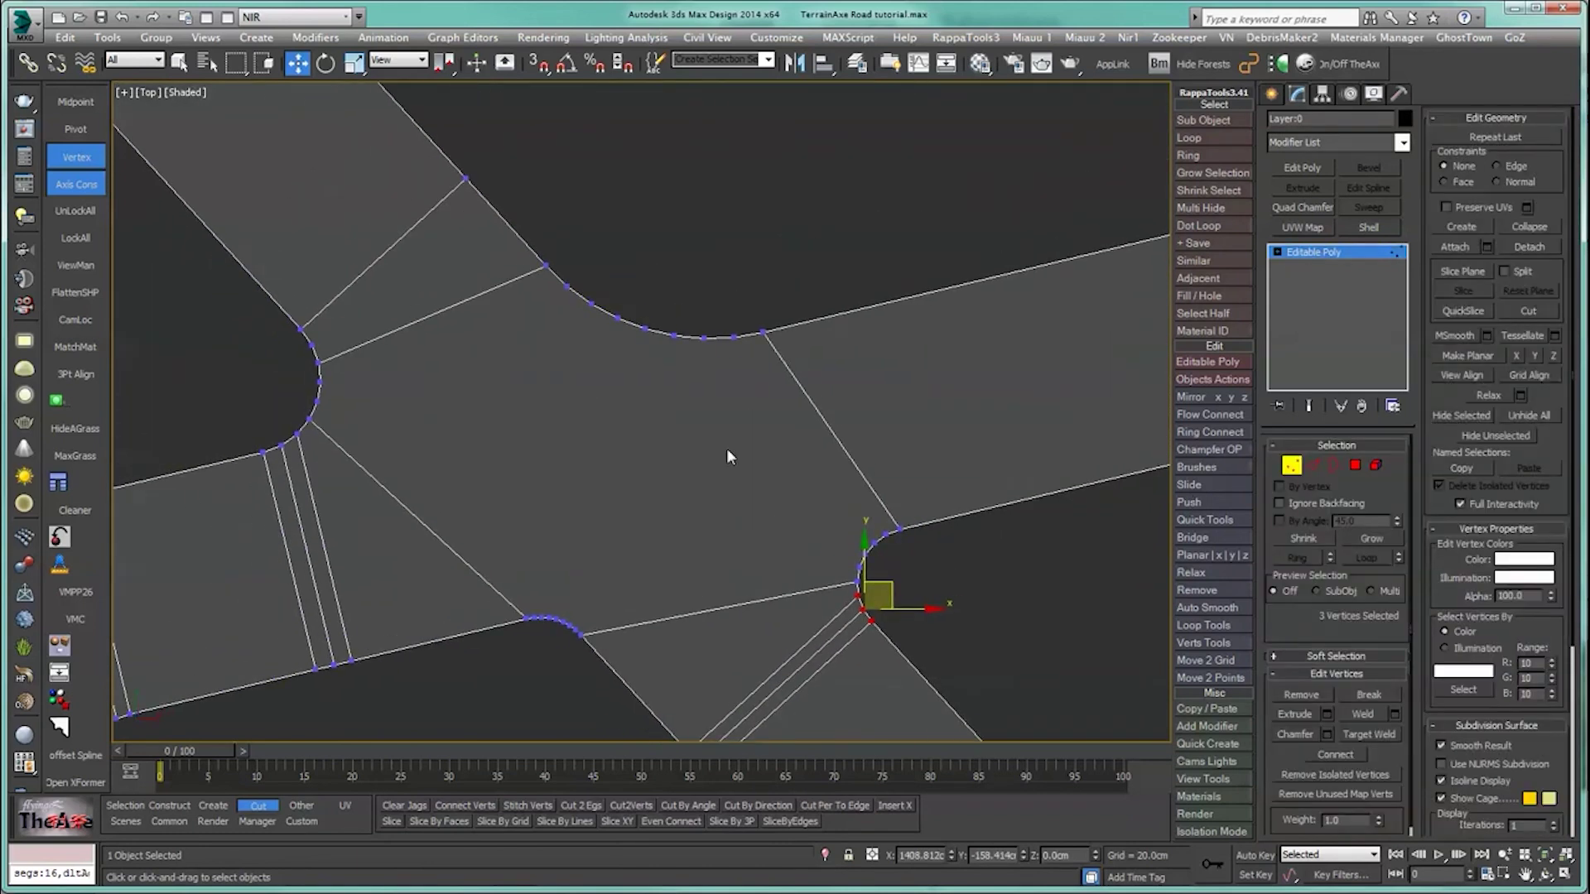
{"action": "scroll", "coordinate": [713, 428], "scroll_direction": "up", "scroll_amount": 2}
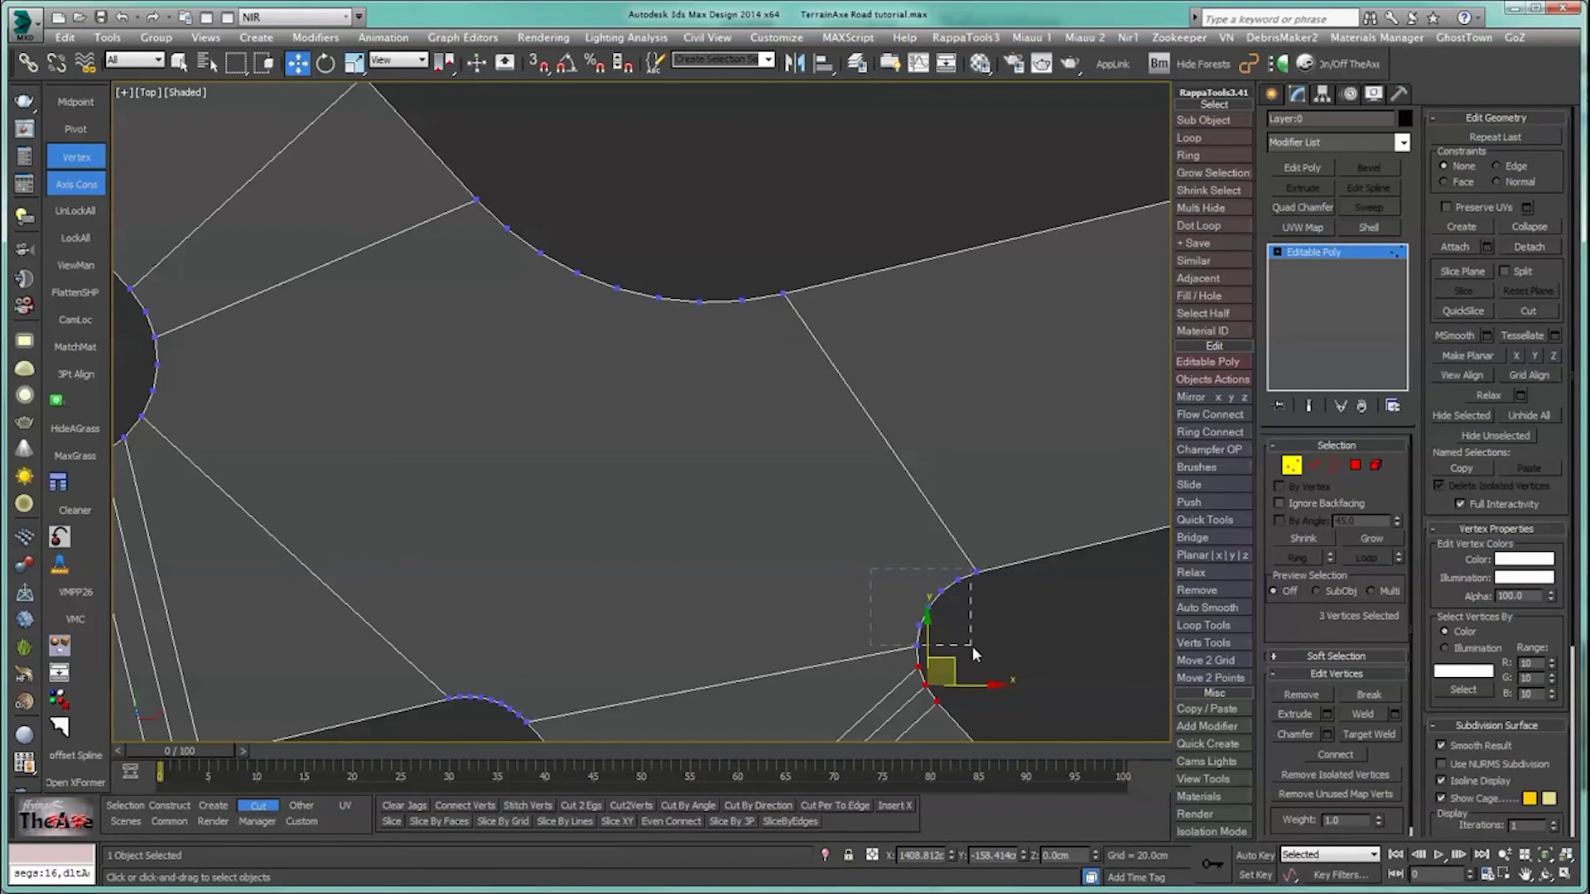
{"action": "left_click_drag", "start_coordinate": [973, 649], "coordinate": [969, 633]}
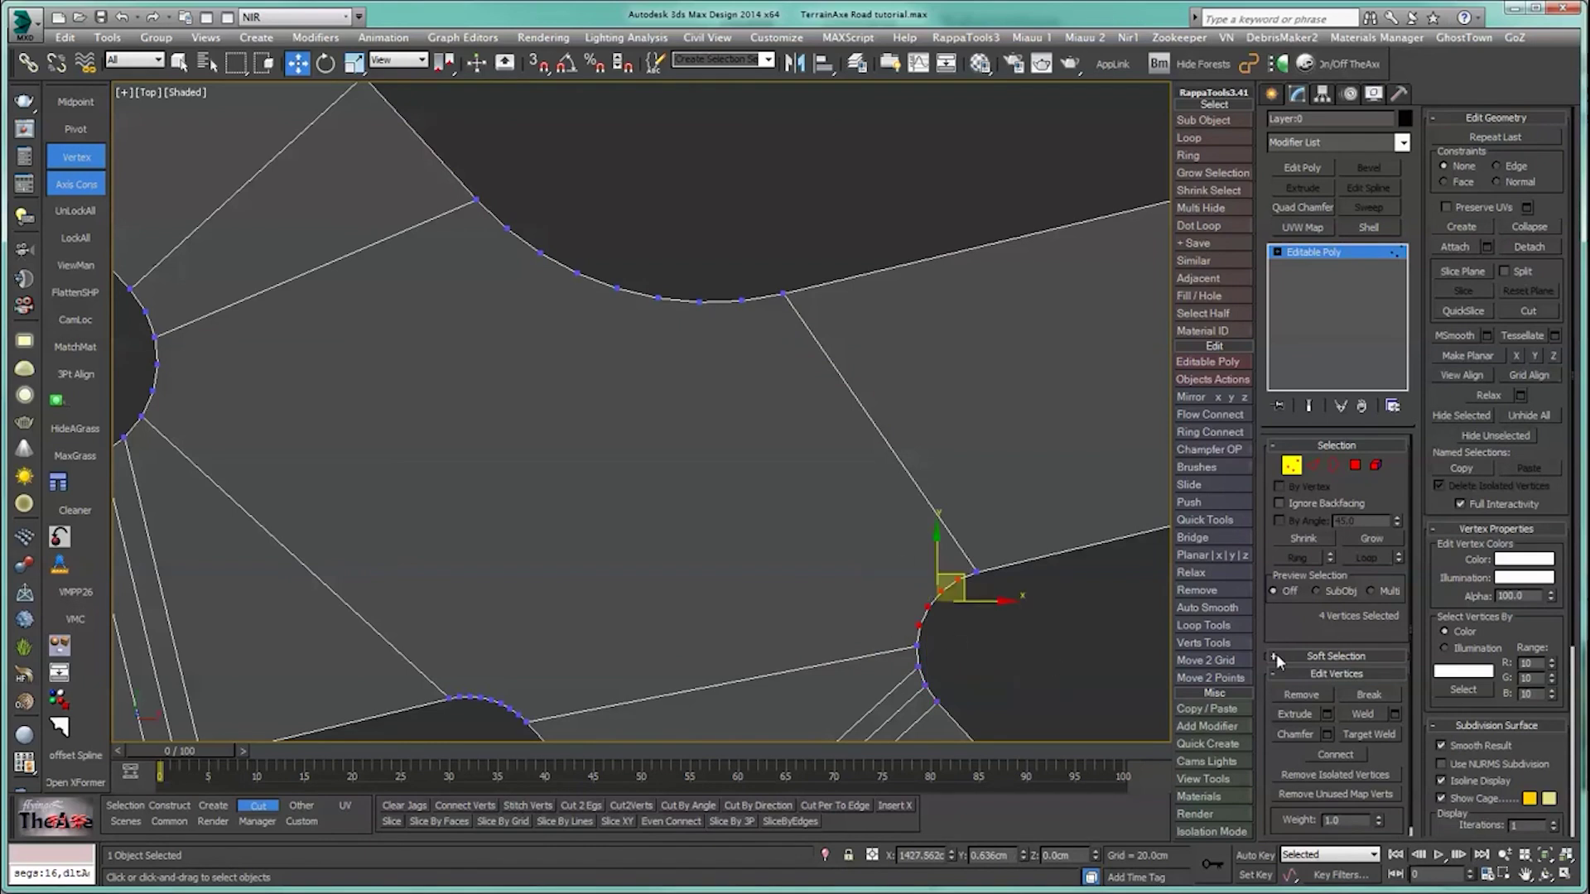
{"action": "left_click_drag", "start_coordinate": [742, 282], "coordinate": [589, 345]}
{"action": "middle_click_drag", "start_coordinate": [684, 299], "coordinate": [667, 255]}
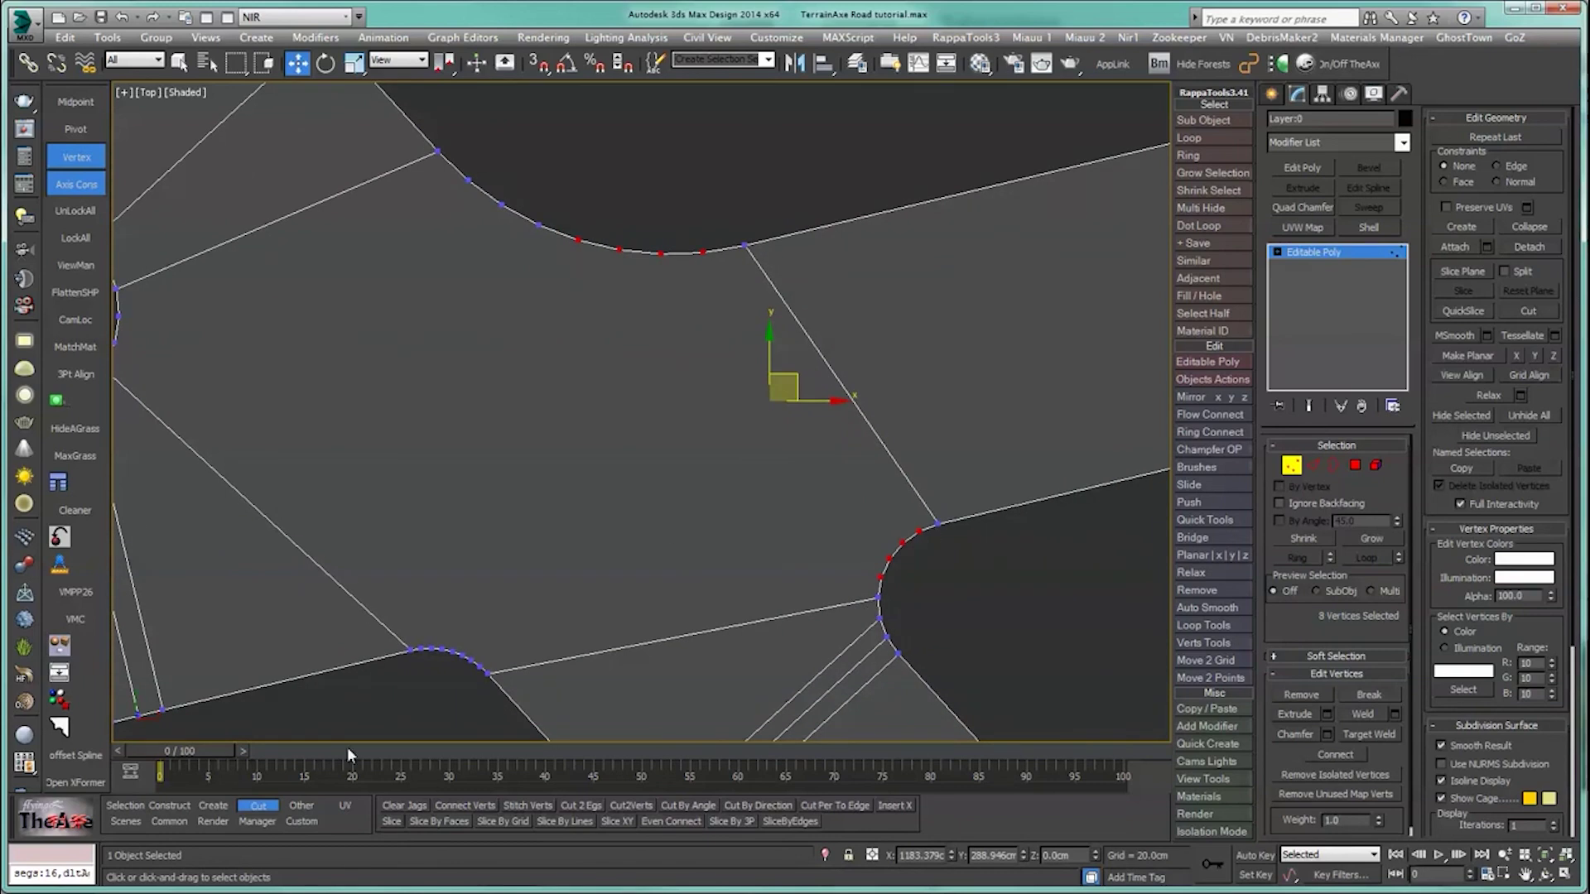
{"action": "left_click", "coordinate": [450, 809]}
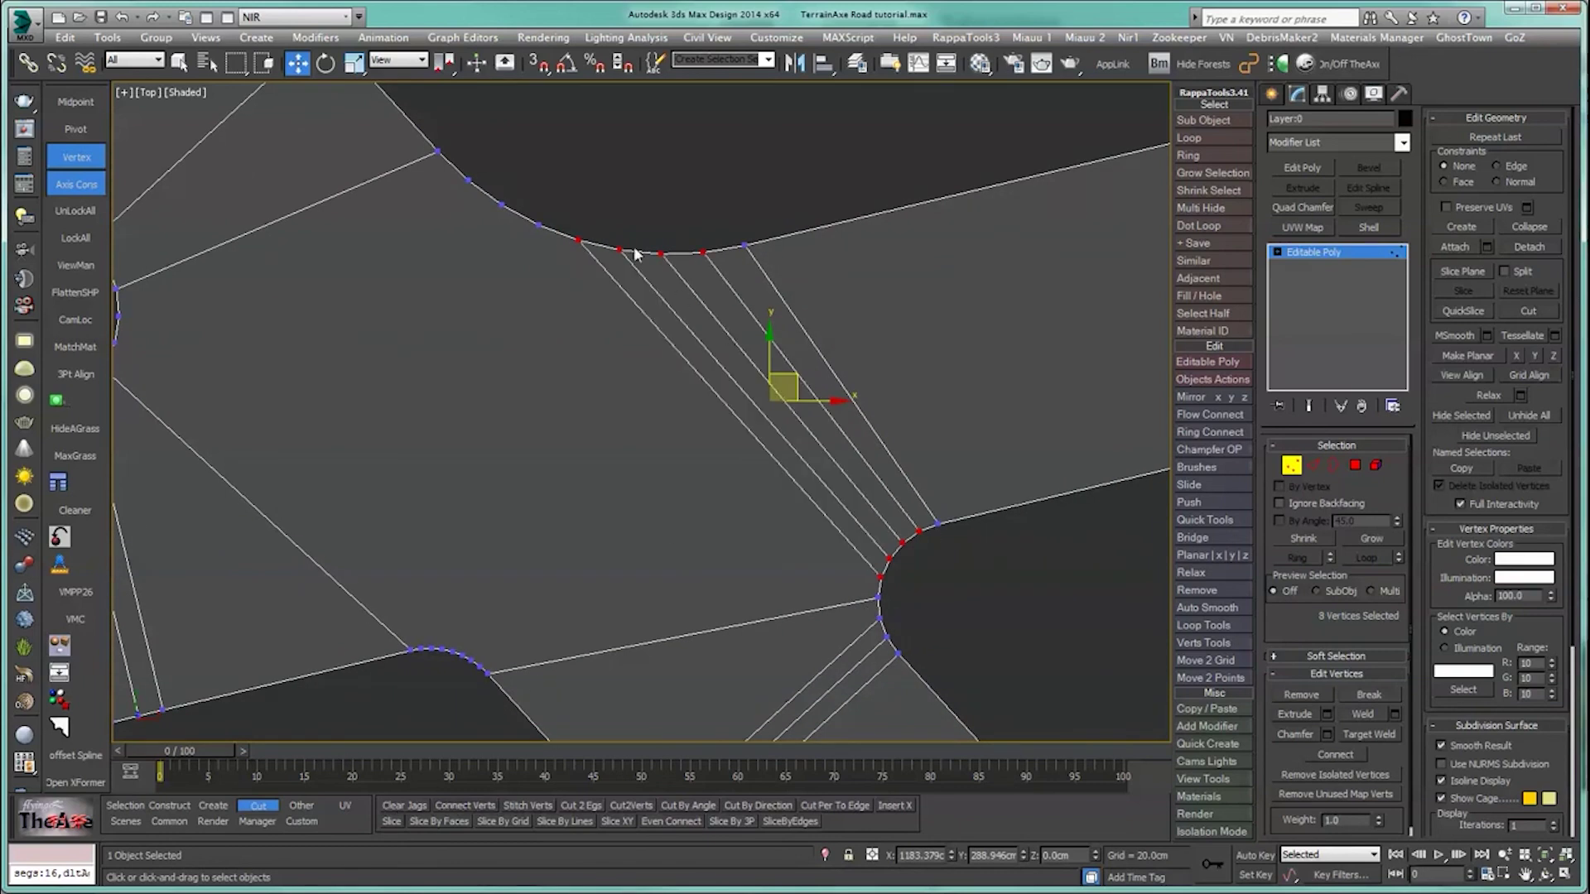
Step: Select two vertices on each rounding at the mouth of the junction's upper arm and join them with Connect Verts
{"action": "middle_click_drag", "start_coordinate": [451, 427], "coordinate": [650, 436]}
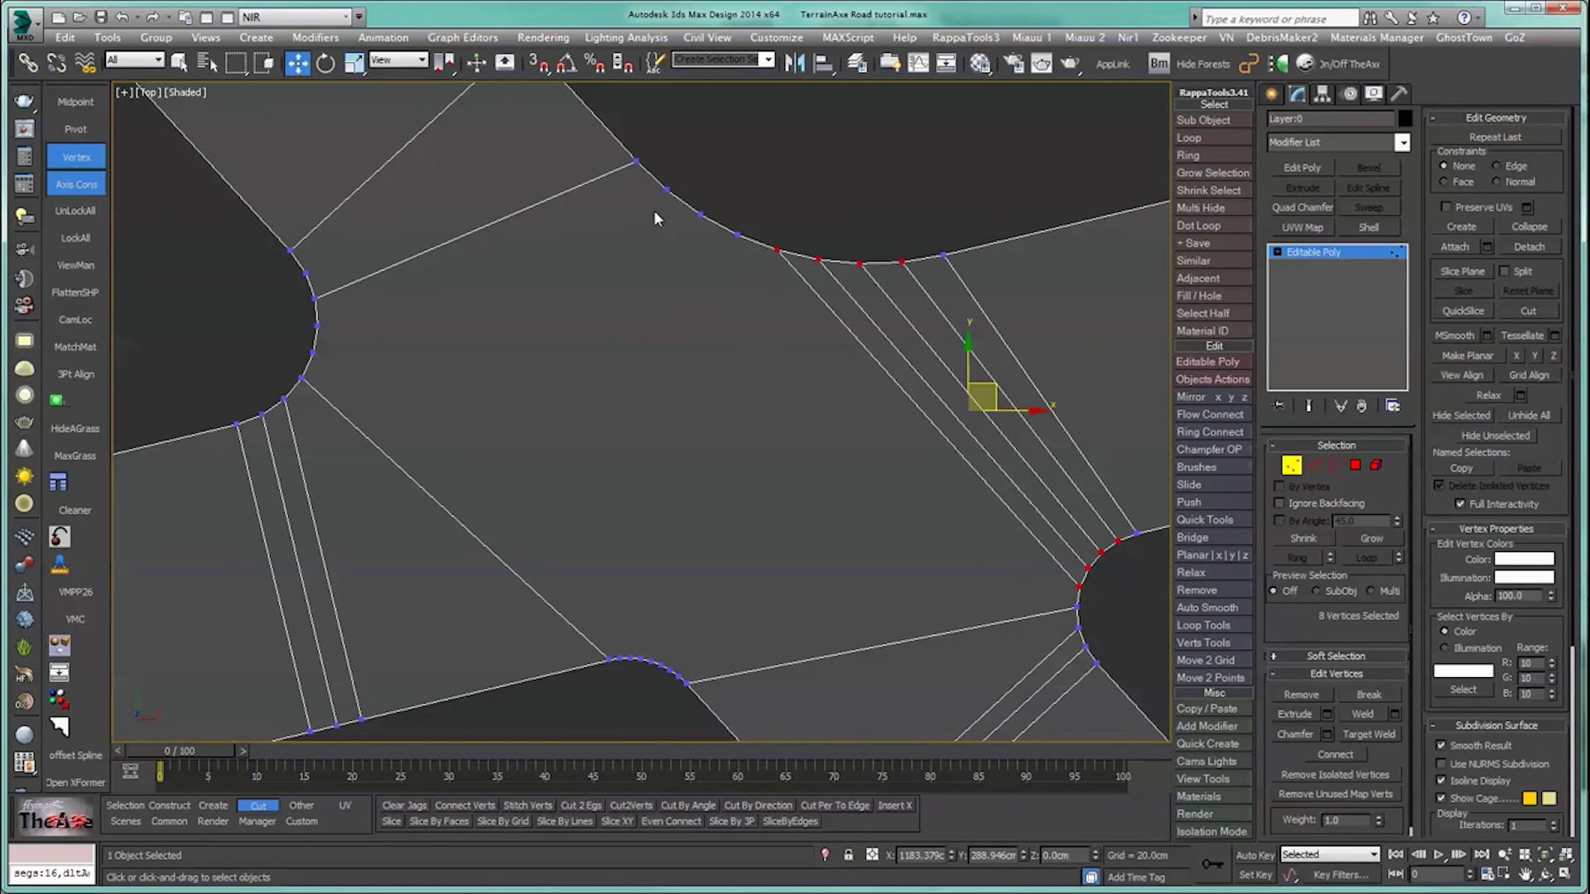
{"action": "left_click_drag", "start_coordinate": [743, 283], "coordinate": [743, 283]}
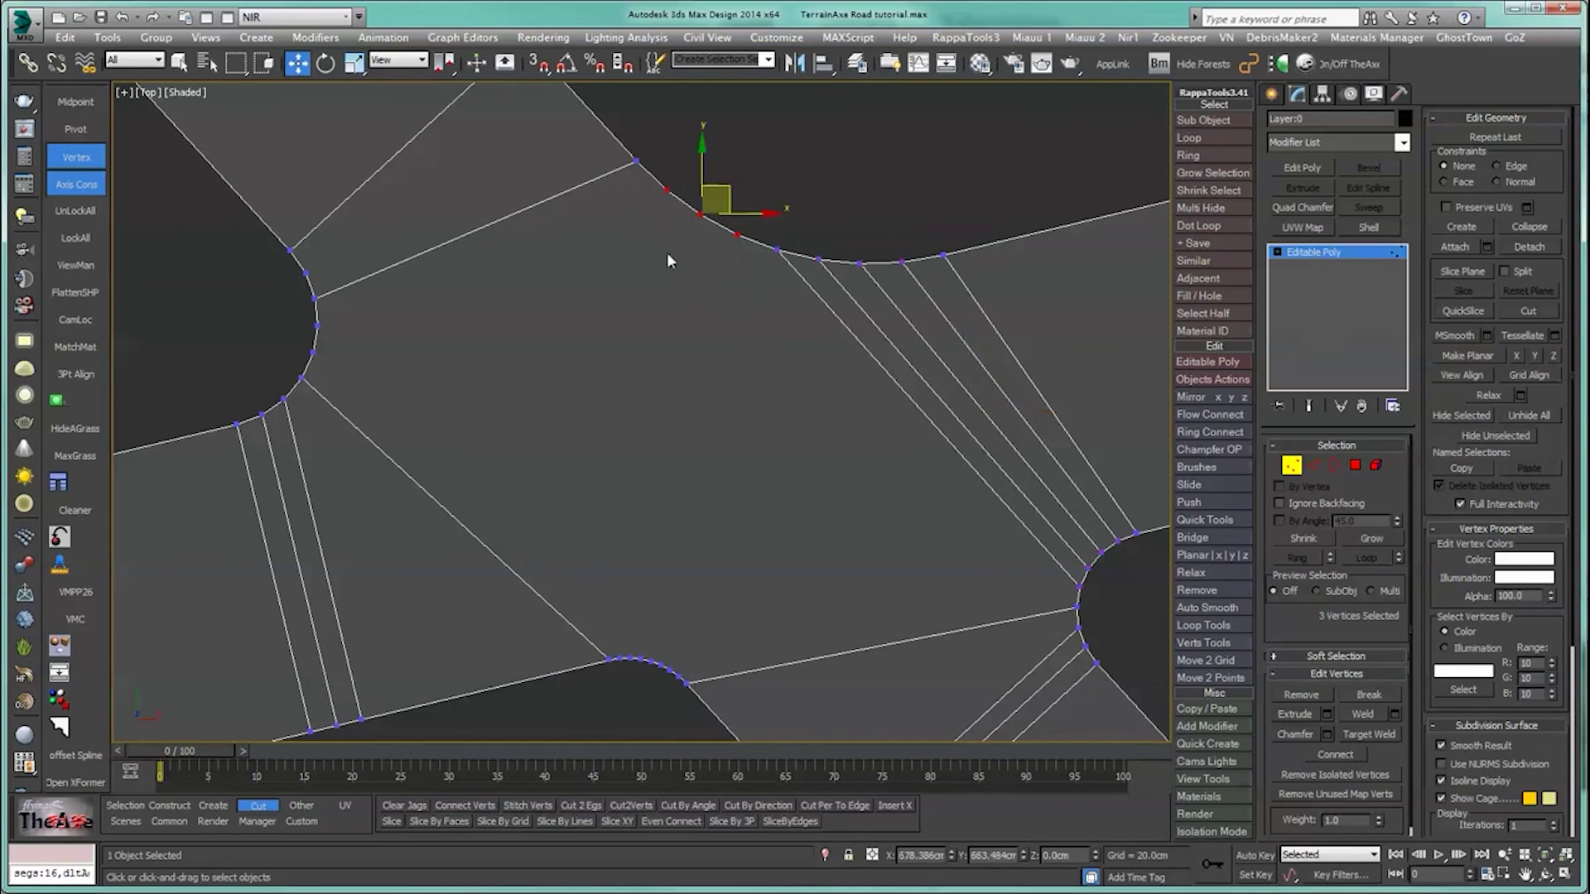
{"action": "left_click_drag", "start_coordinate": [719, 229], "coordinate": [803, 284], "text": "alt"}
{"action": "left_click_drag", "start_coordinate": [339, 363], "coordinate": [339, 363], "text": "ctrl"}
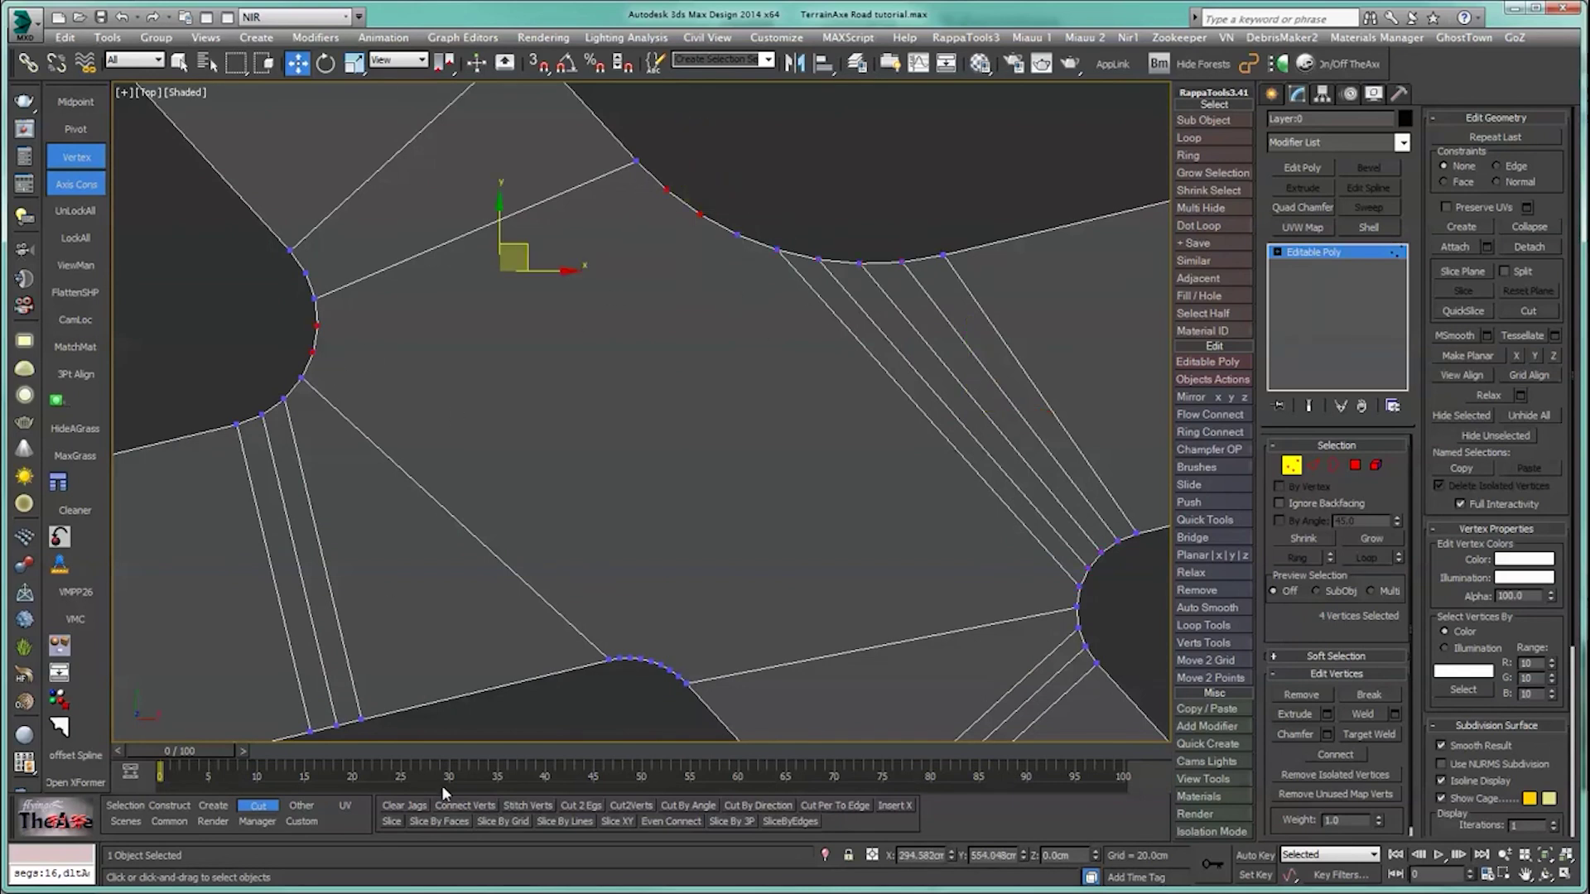
{"action": "left_click", "coordinate": [453, 808]}
{"action": "middle_click_drag", "start_coordinate": [648, 568], "coordinate": [622, 527]}
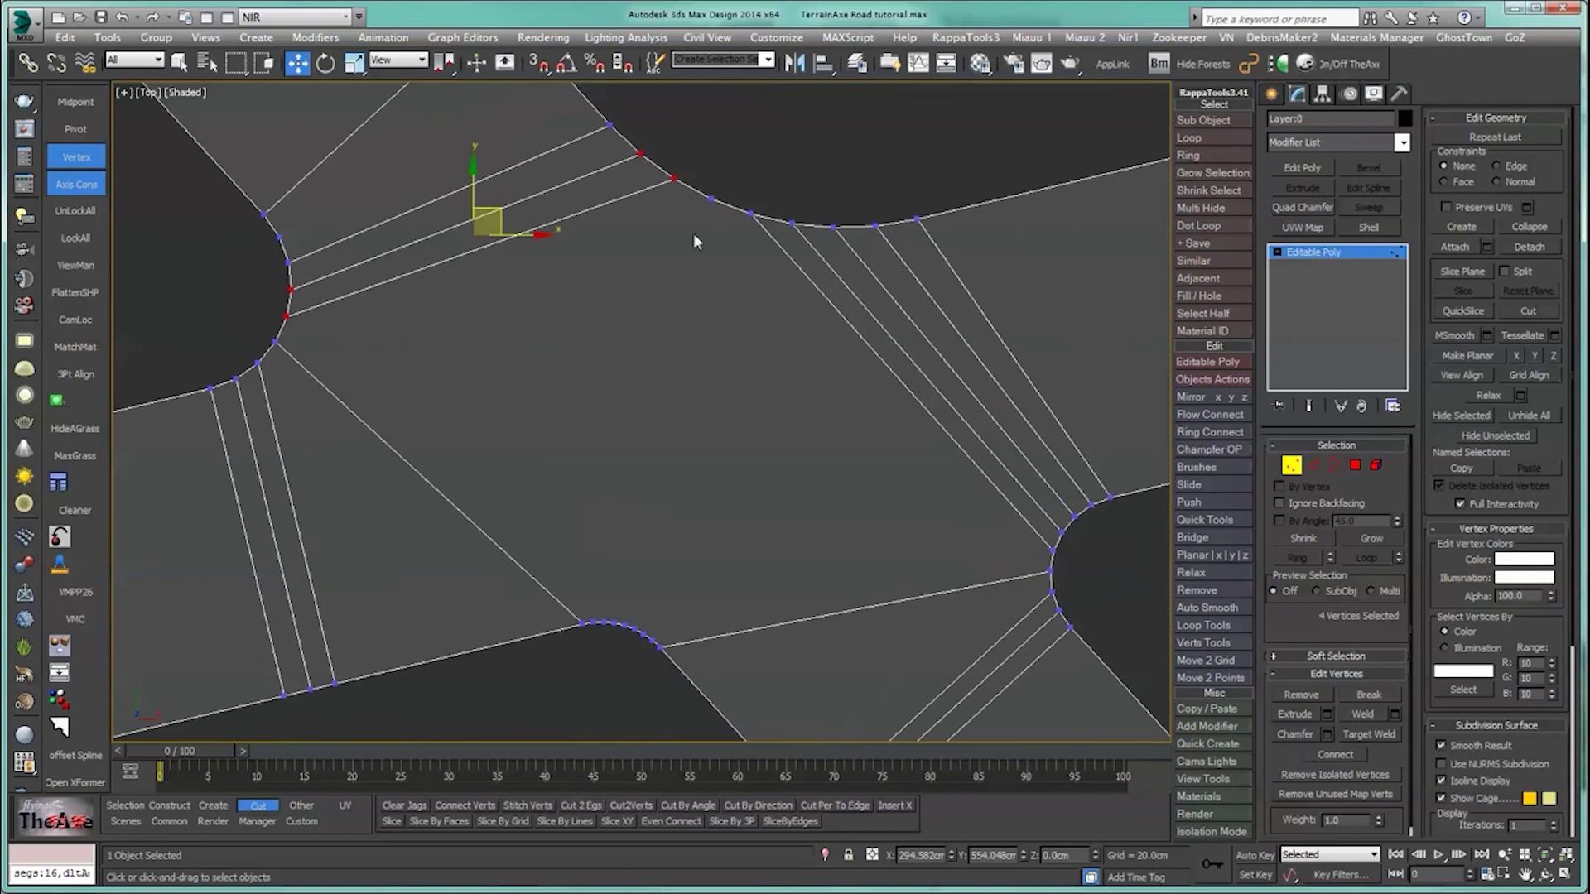
Step: Connect the free vertex on the junction's upper rounding to the middle vertex of the lower rounding
{"action": "left_click", "coordinate": [710, 200]}
{"action": "left_click", "coordinate": [623, 629], "text": "ctrl"}
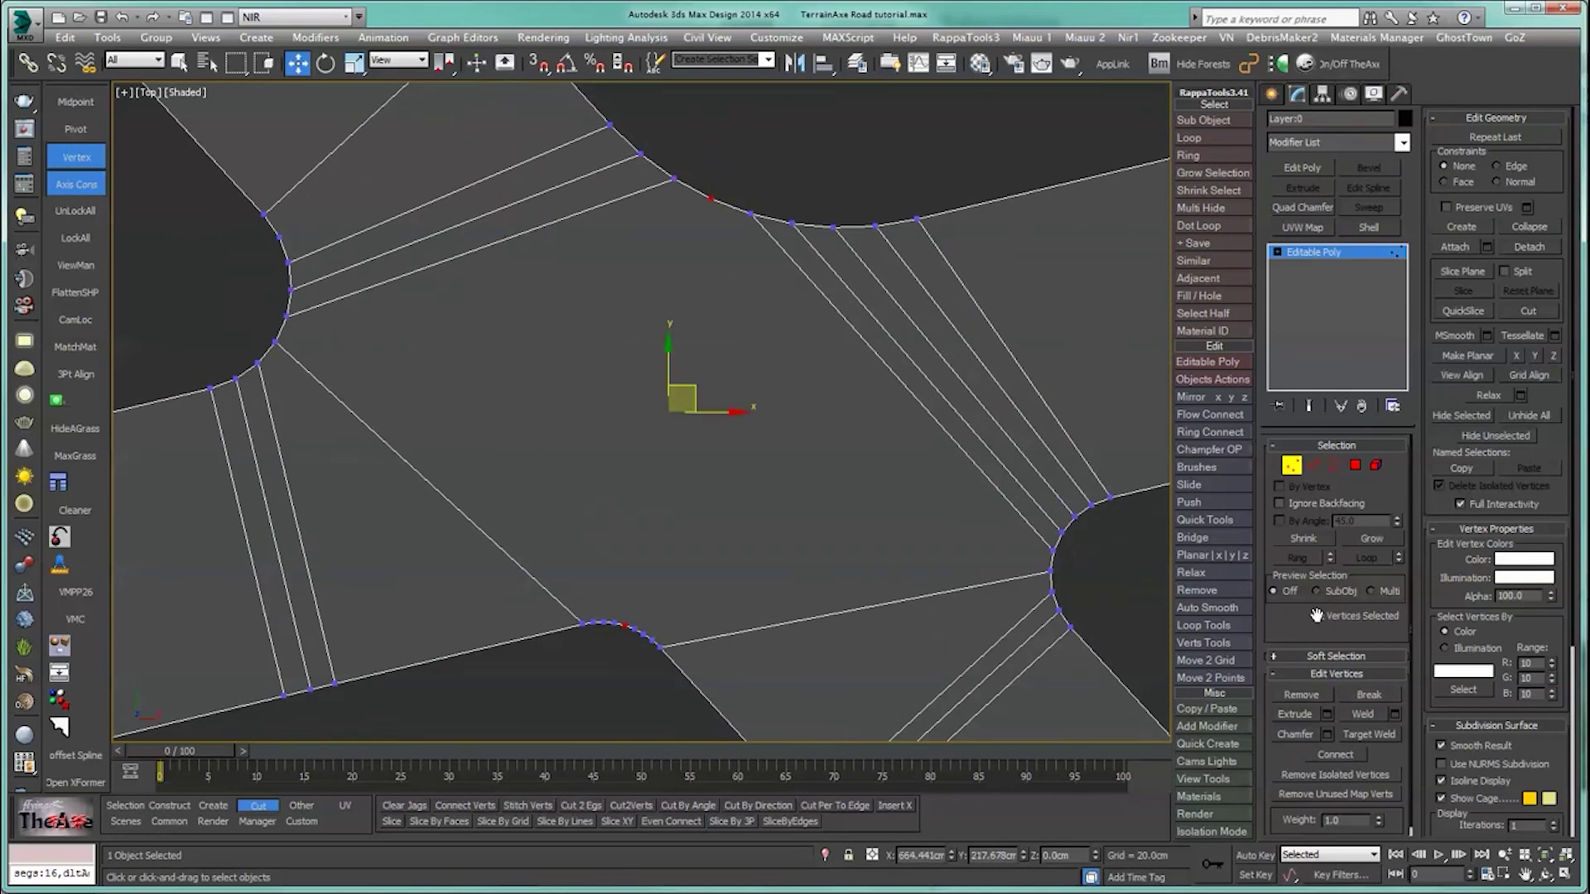
{"action": "left_click", "coordinate": [1330, 755]}
Step: Connect the two long edges of the junction's upper arm with 6 segments
{"action": "scroll", "coordinate": [649, 527], "scroll_direction": "down", "scroll_amount": 5}
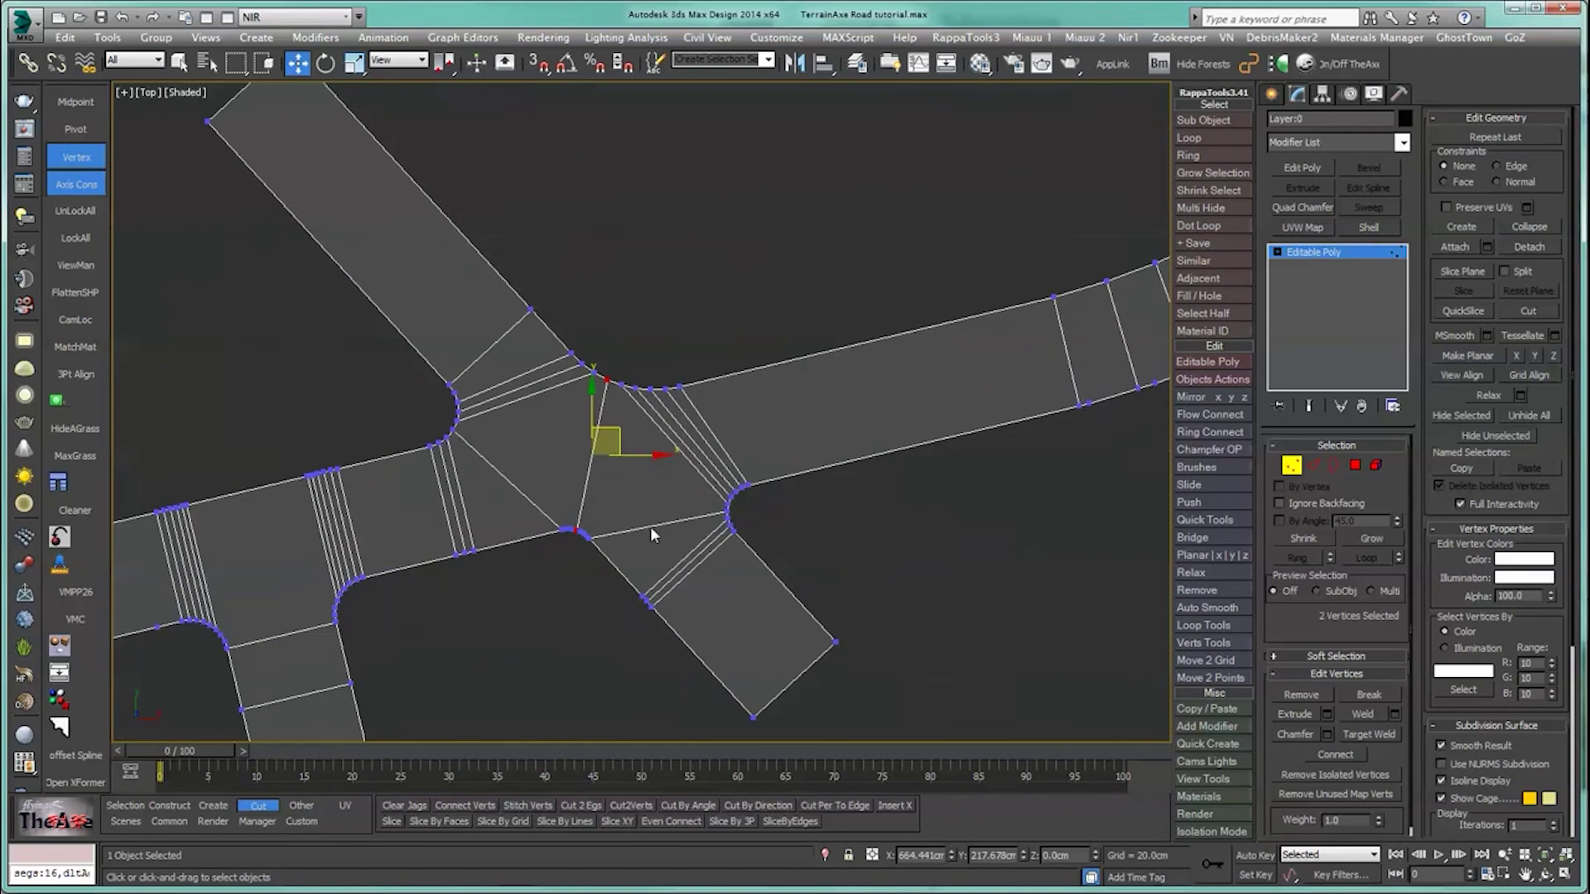
{"action": "scroll", "coordinate": [894, 592], "scroll_direction": "up", "scroll_amount": 3}
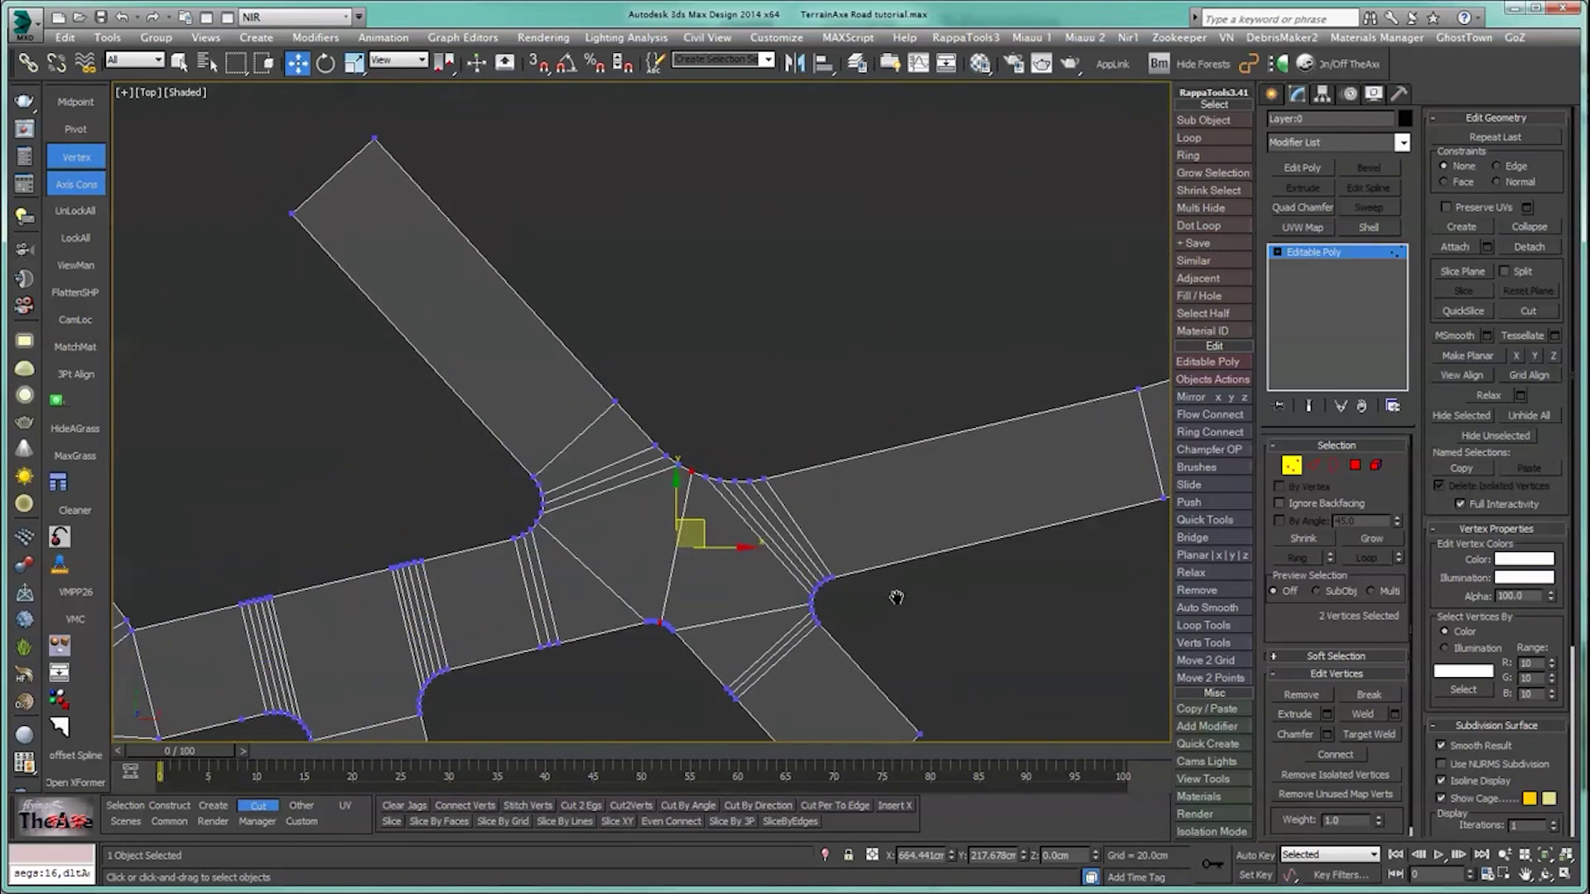
{"action": "left_click", "coordinate": [1314, 466]}
{"action": "left_click", "coordinate": [414, 343]}
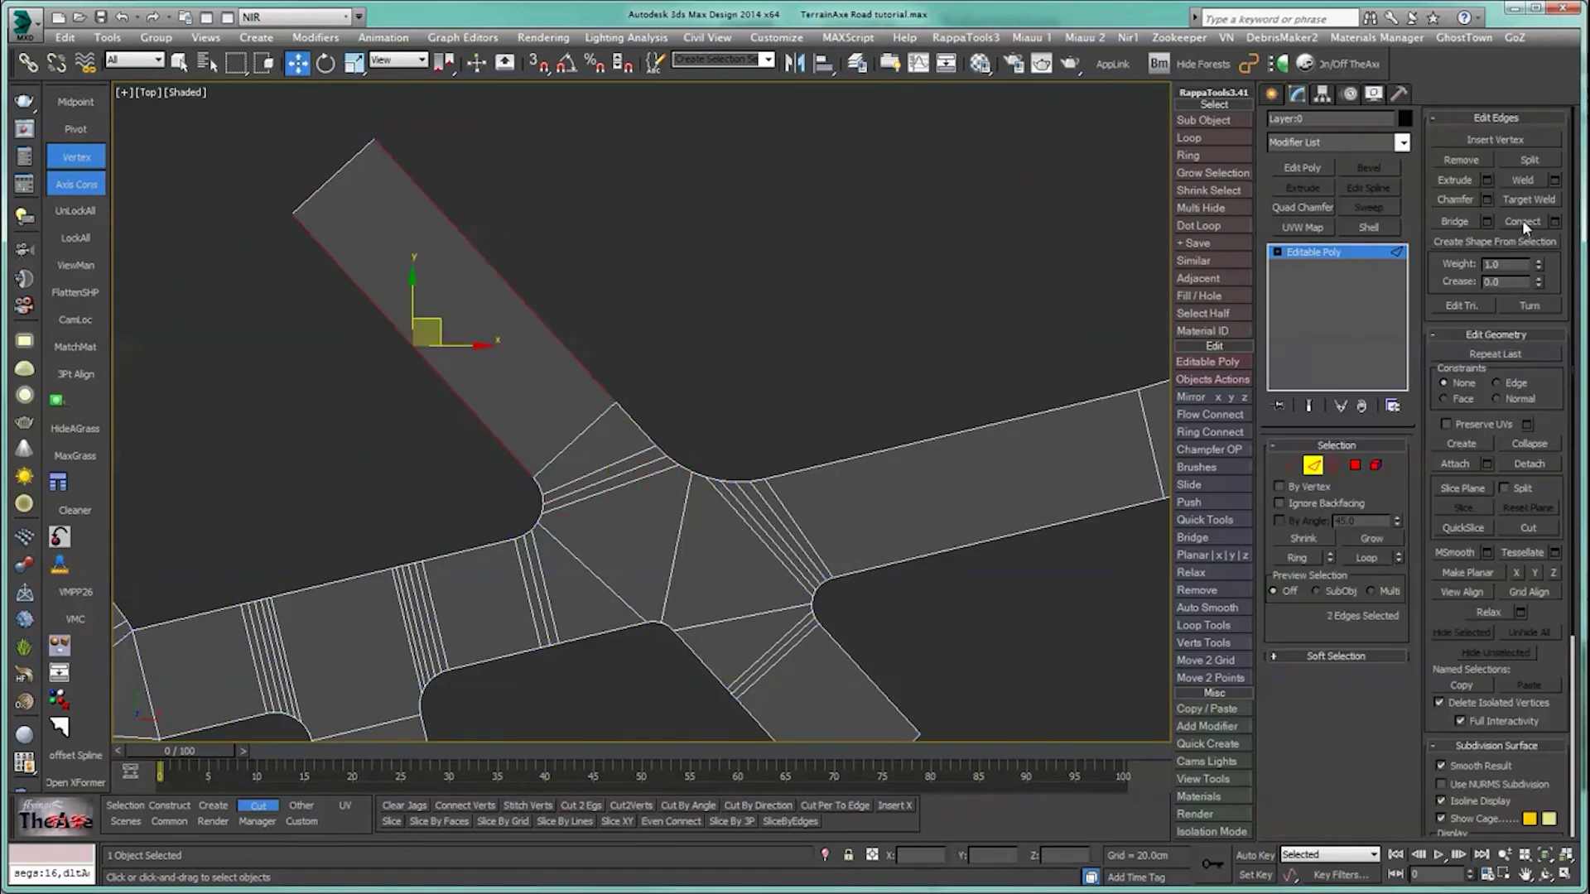
{"action": "left_click", "coordinate": [1554, 221]}
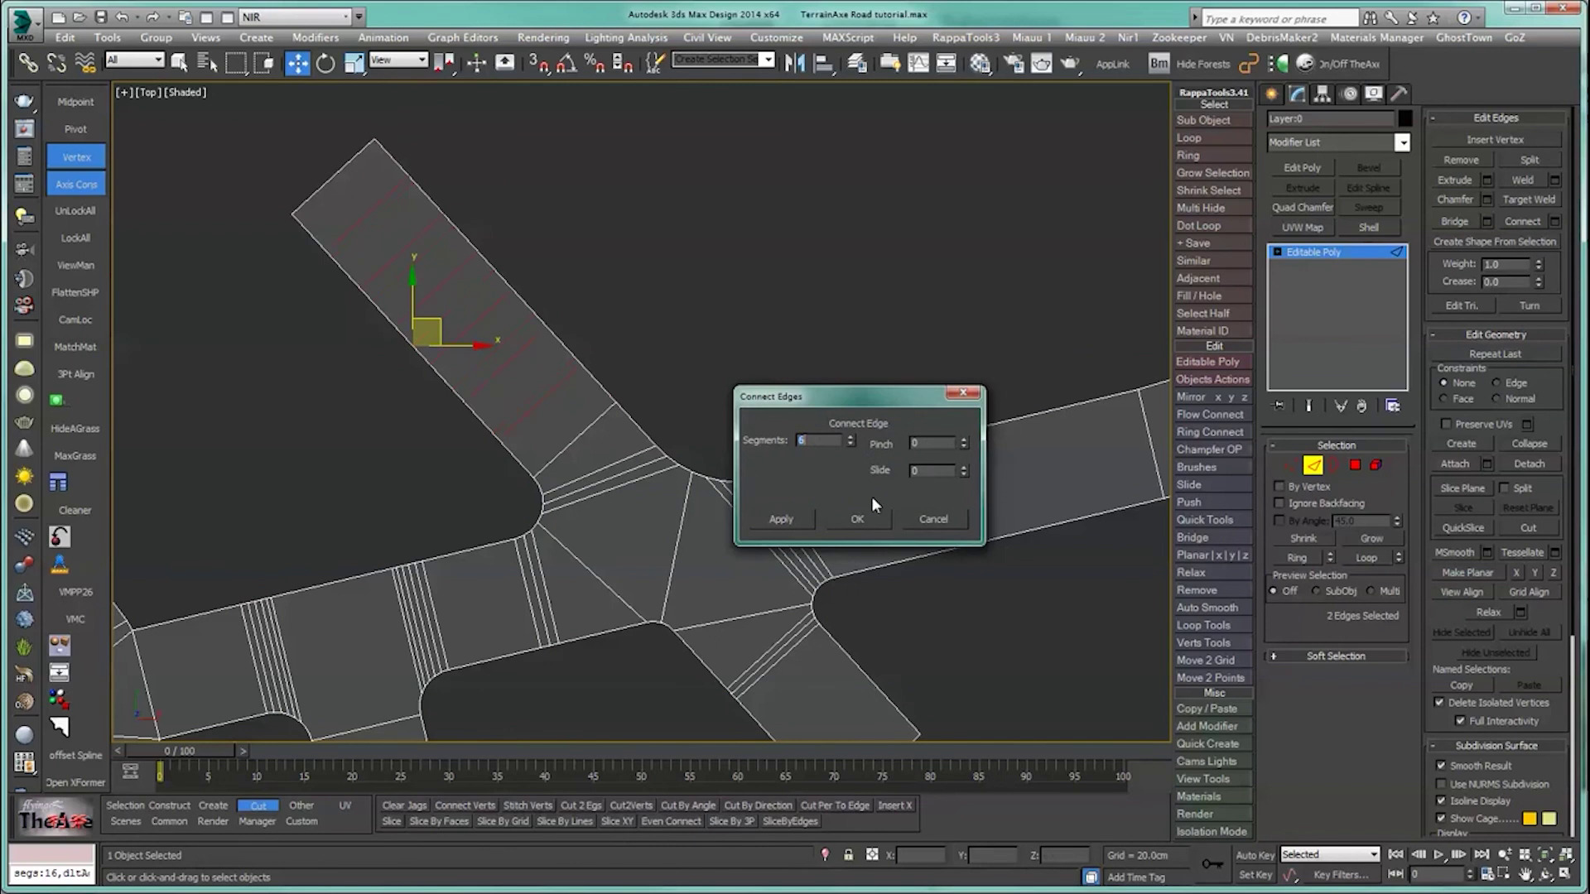
{"action": "left_click", "coordinate": [848, 519]}
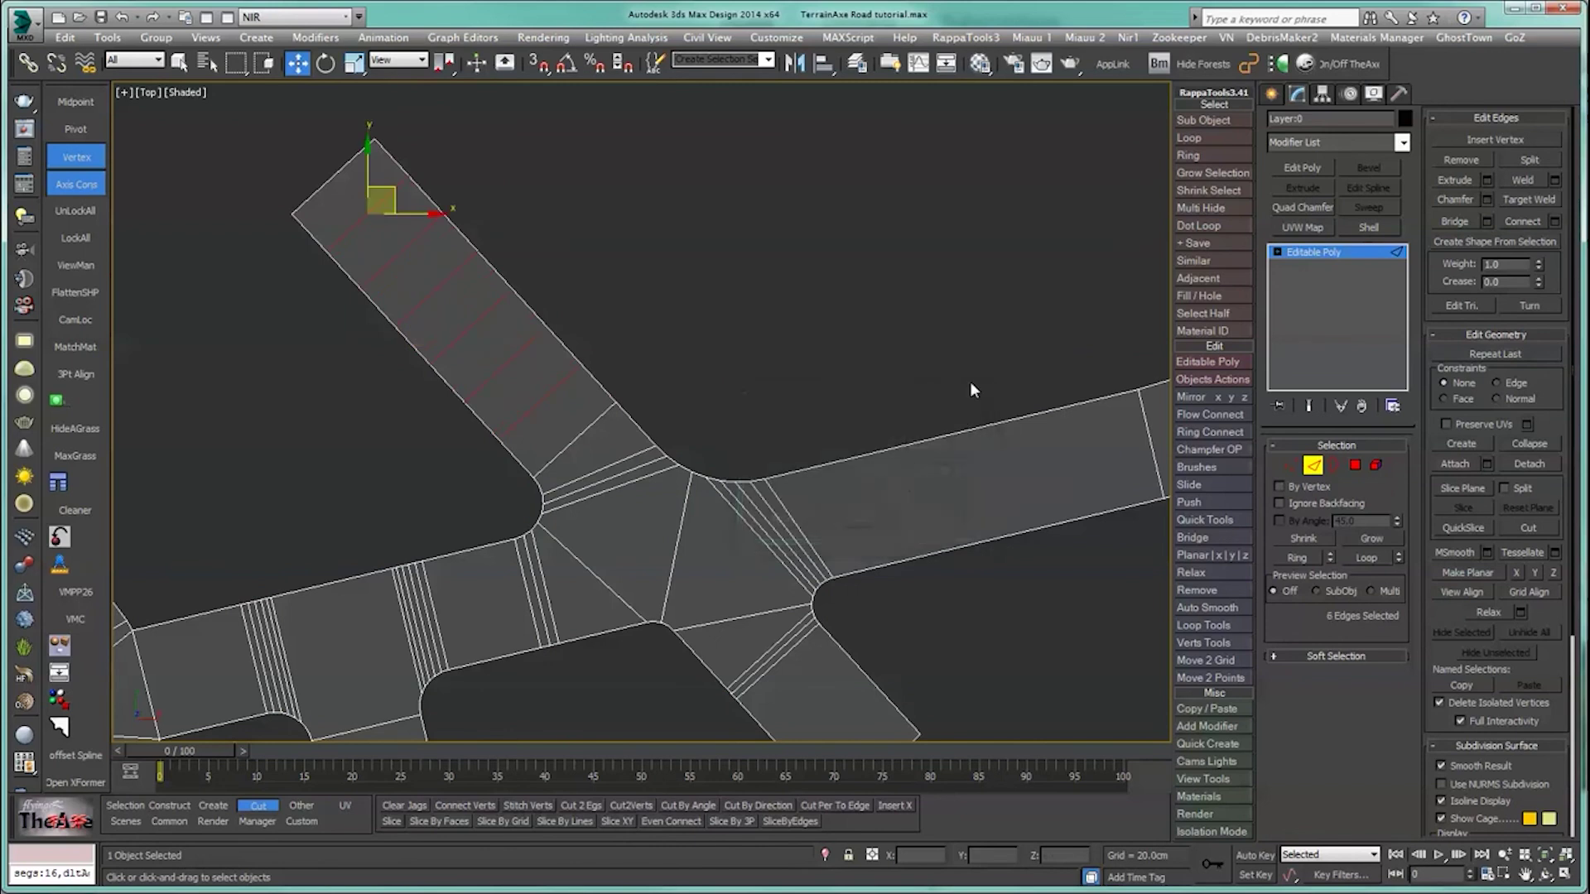
Step: Select all vertices of the large eastern bend except the road's two end corners, and apply Clear Mid Verts
{"action": "left_click", "coordinate": [1292, 466]}
{"action": "scroll", "coordinate": [1044, 559], "scroll_direction": "up", "scroll_amount": 4}
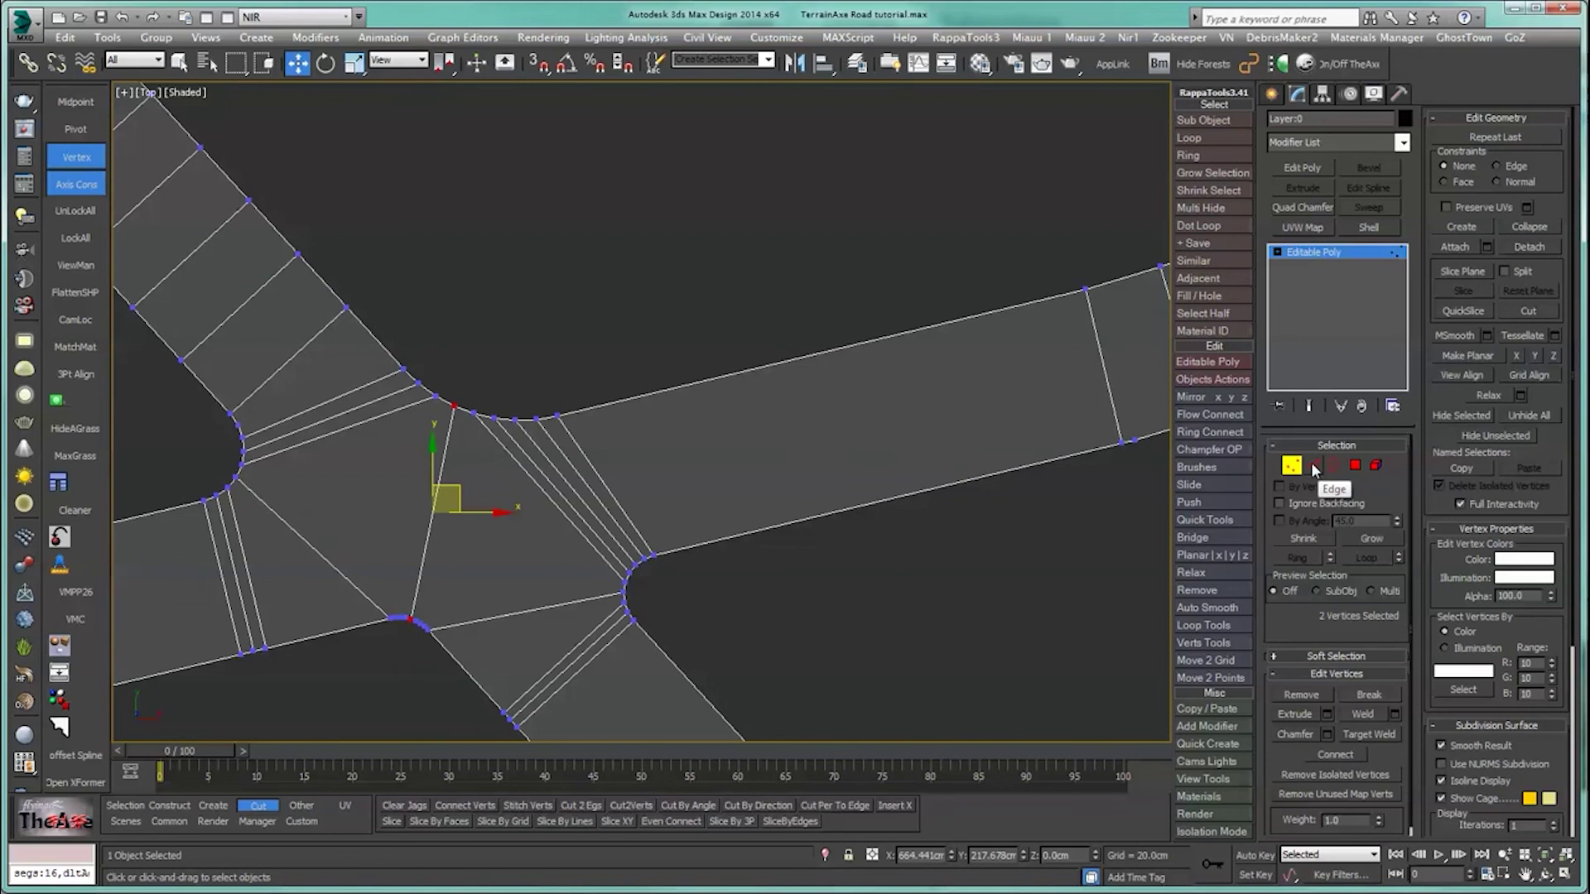
{"action": "scroll", "coordinate": [977, 539], "scroll_direction": "down", "scroll_amount": 3}
{"action": "scroll", "coordinate": [897, 532], "scroll_direction": "up", "scroll_amount": 2}
{"action": "scroll", "coordinate": [896, 530], "scroll_direction": "up", "scroll_amount": 2}
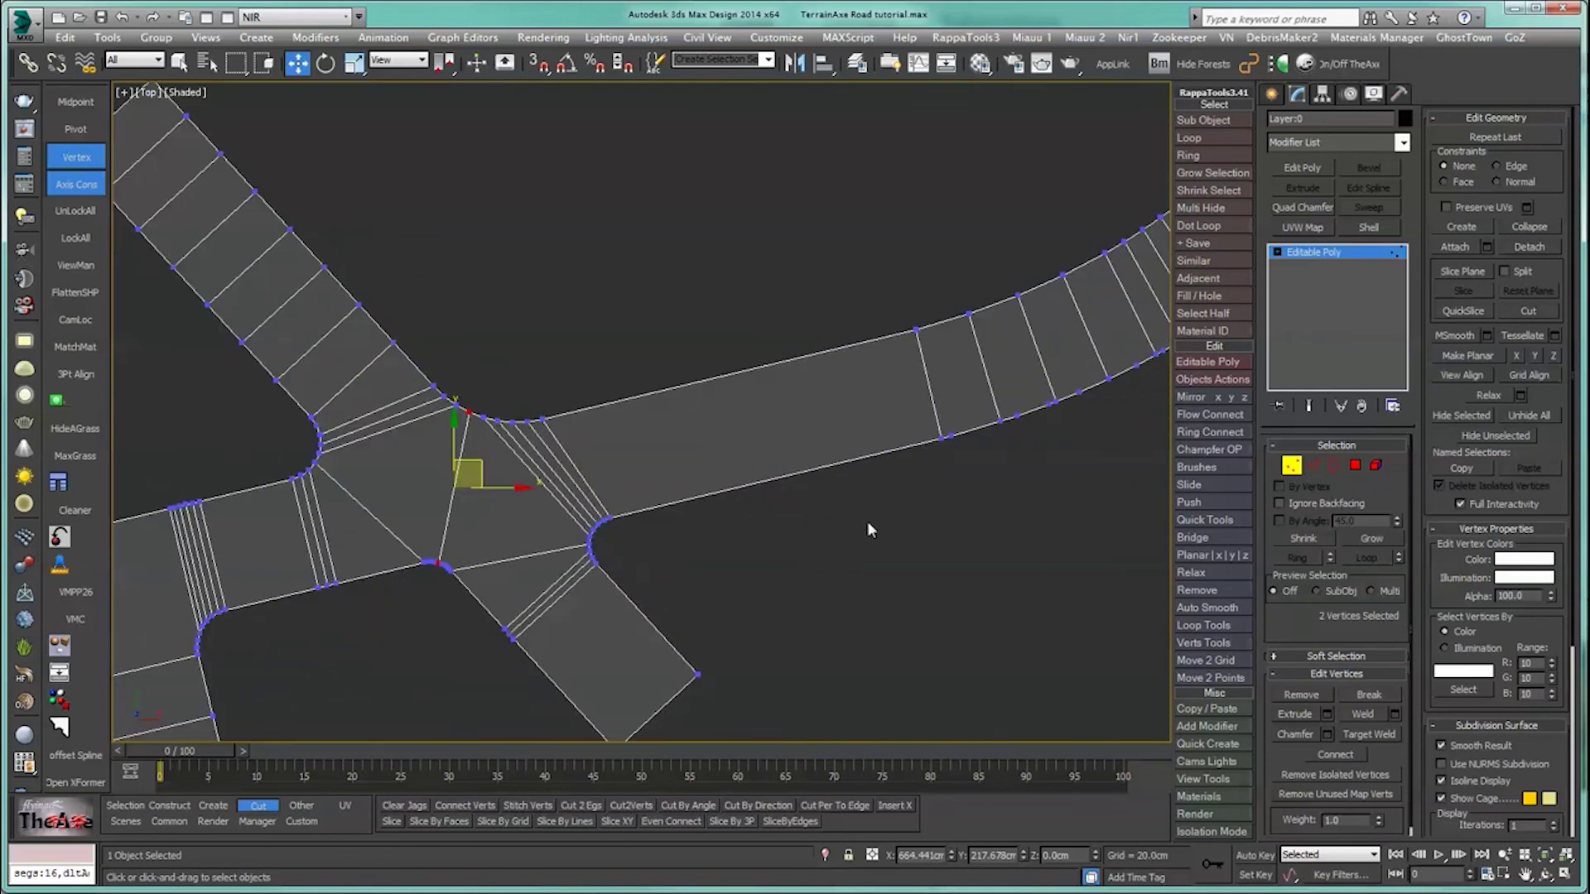
{"action": "middle_click_drag", "start_coordinate": [901, 518], "coordinate": [588, 635]}
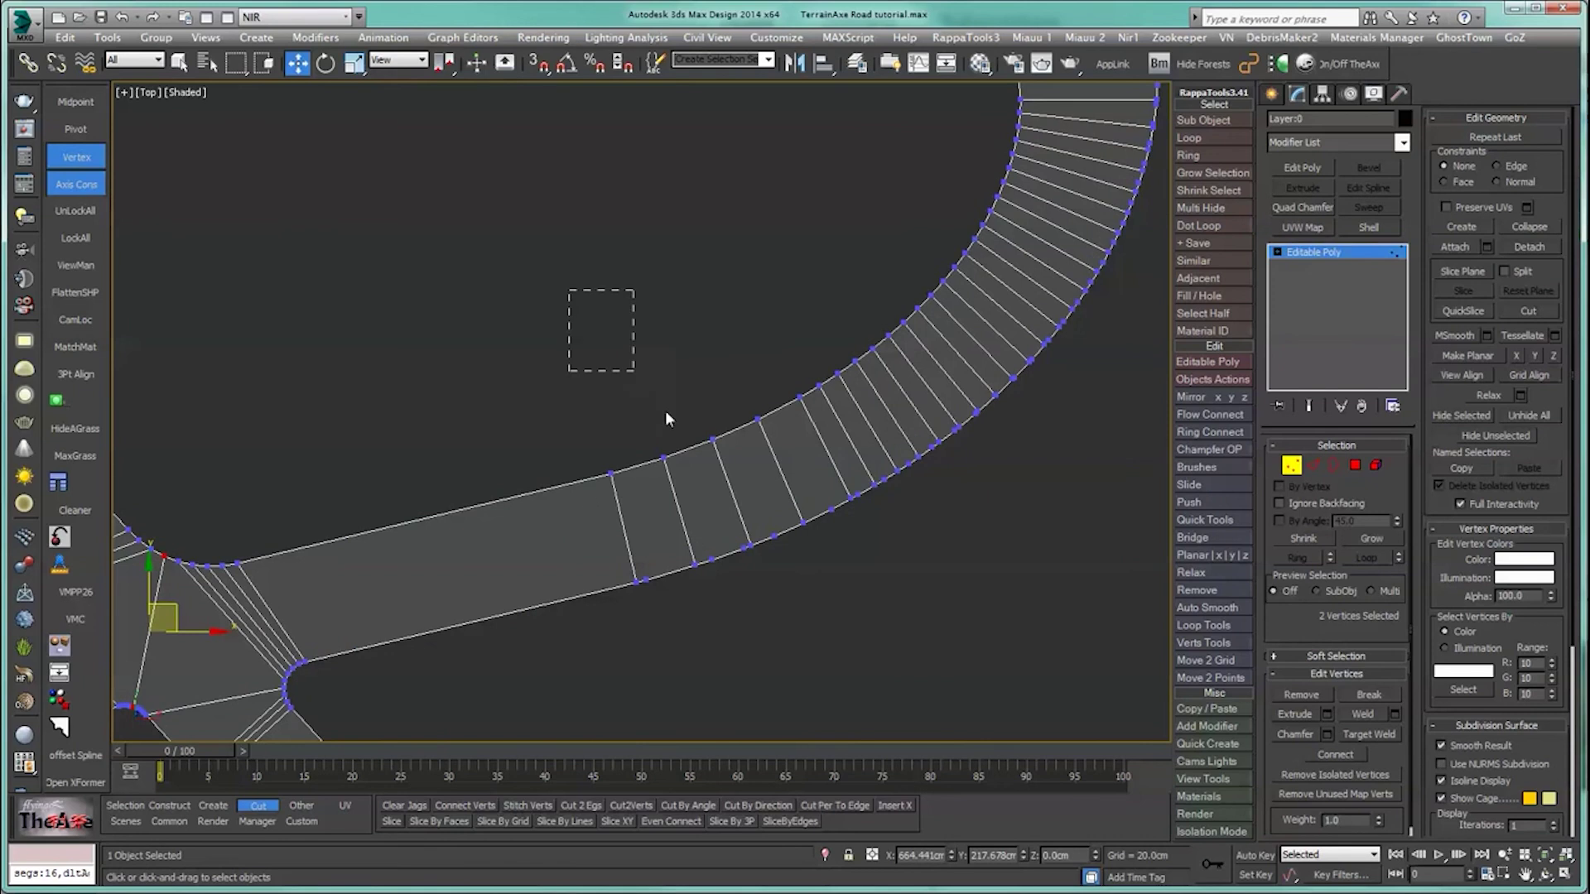
{"action": "left_click_drag", "start_coordinate": [666, 418], "coordinate": [901, 642]}
{"action": "scroll", "coordinate": [901, 642], "scroll_direction": "down", "scroll_amount": 3}
{"action": "left_click_drag", "start_coordinate": [696, 247], "coordinate": [1062, 631]}
{"action": "scroll", "coordinate": [719, 282], "scroll_direction": "down", "scroll_amount": 2}
{"action": "scroll", "coordinate": [734, 323], "scroll_direction": "up", "scroll_amount": 5}
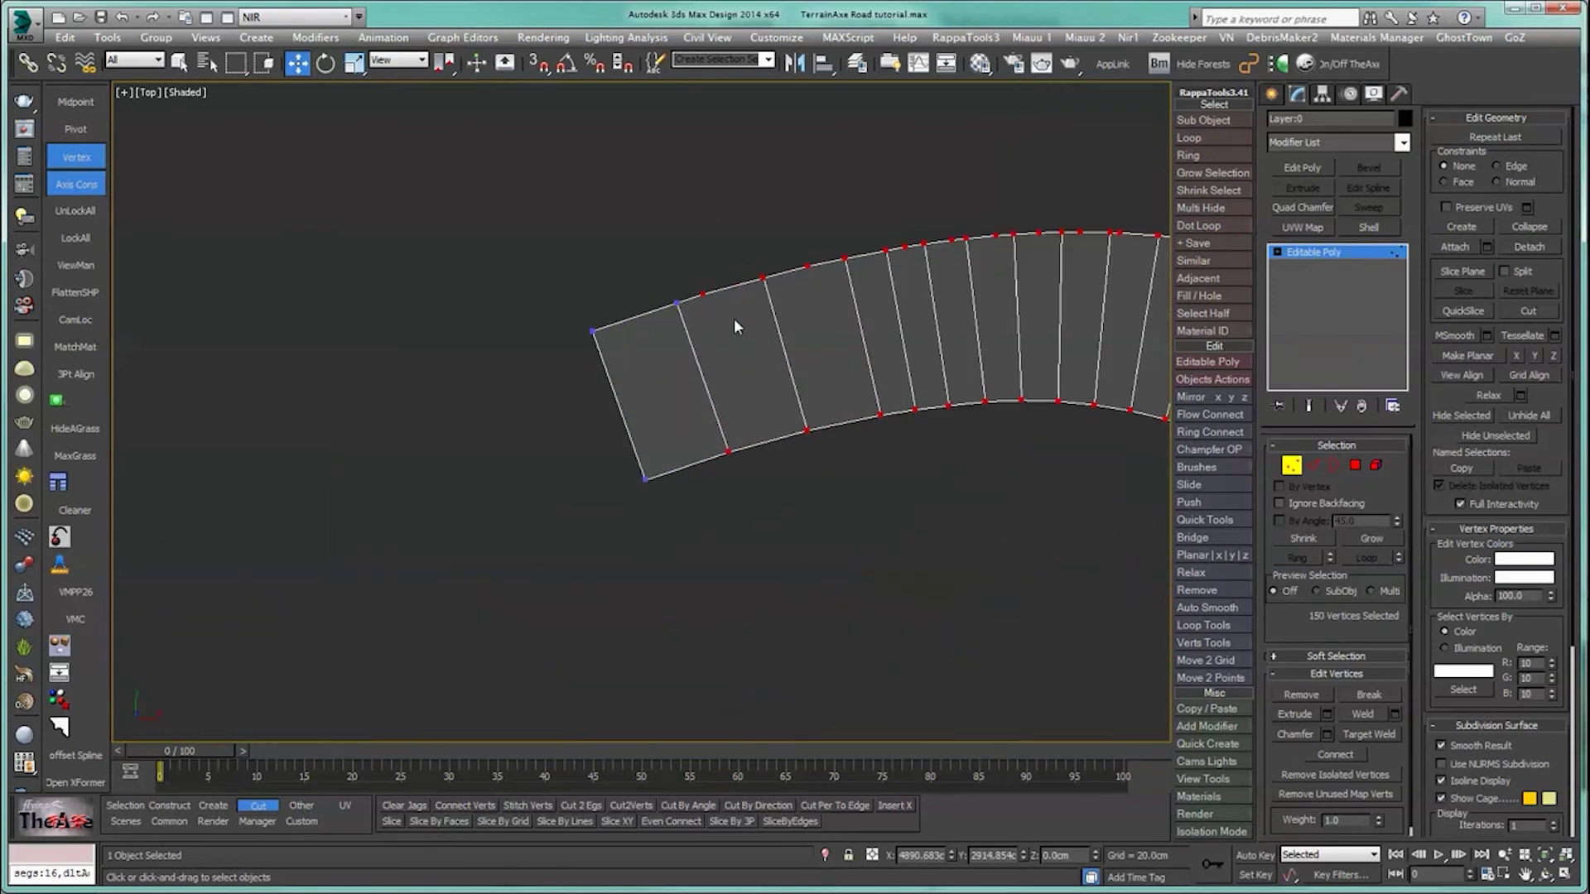
{"action": "left_click_drag", "start_coordinate": [632, 241], "coordinate": [795, 418], "text": "ctrl"}
{"action": "left_click", "coordinate": [299, 806]}
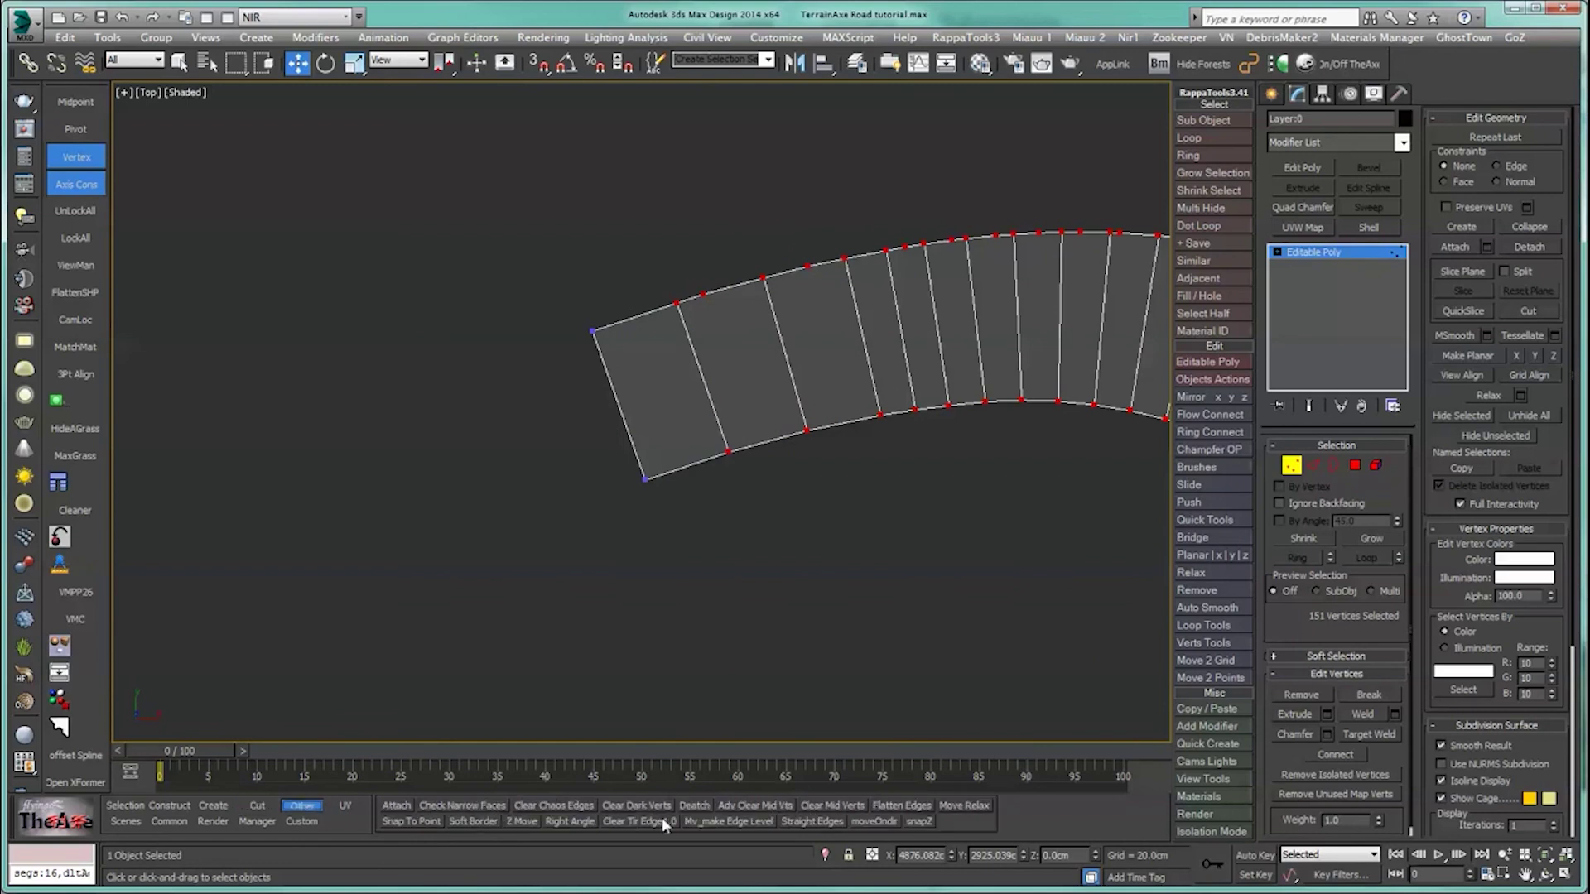
{"action": "left_click", "coordinate": [819, 806]}
Step: Examine the segments and vertices along the cleaned bend and around the junction
{"action": "scroll", "coordinate": [832, 583], "scroll_direction": "down", "scroll_amount": 2}
{"action": "middle_click_drag", "start_coordinate": [832, 584], "coordinate": [598, 282]}
{"action": "scroll", "coordinate": [644, 406], "scroll_direction": "down", "scroll_amount": 2}
{"action": "middle_click_drag", "start_coordinate": [644, 406], "coordinate": [798, 365]}
{"action": "middle_click_drag", "start_coordinate": [705, 505], "coordinate": [732, 446]}
{"action": "scroll", "coordinate": [733, 447], "scroll_direction": "up", "scroll_amount": 1}
{"action": "middle_click_drag", "start_coordinate": [669, 541], "coordinate": [809, 418]}
{"action": "scroll", "coordinate": [847, 474], "scroll_direction": "up", "scroll_amount": 2}
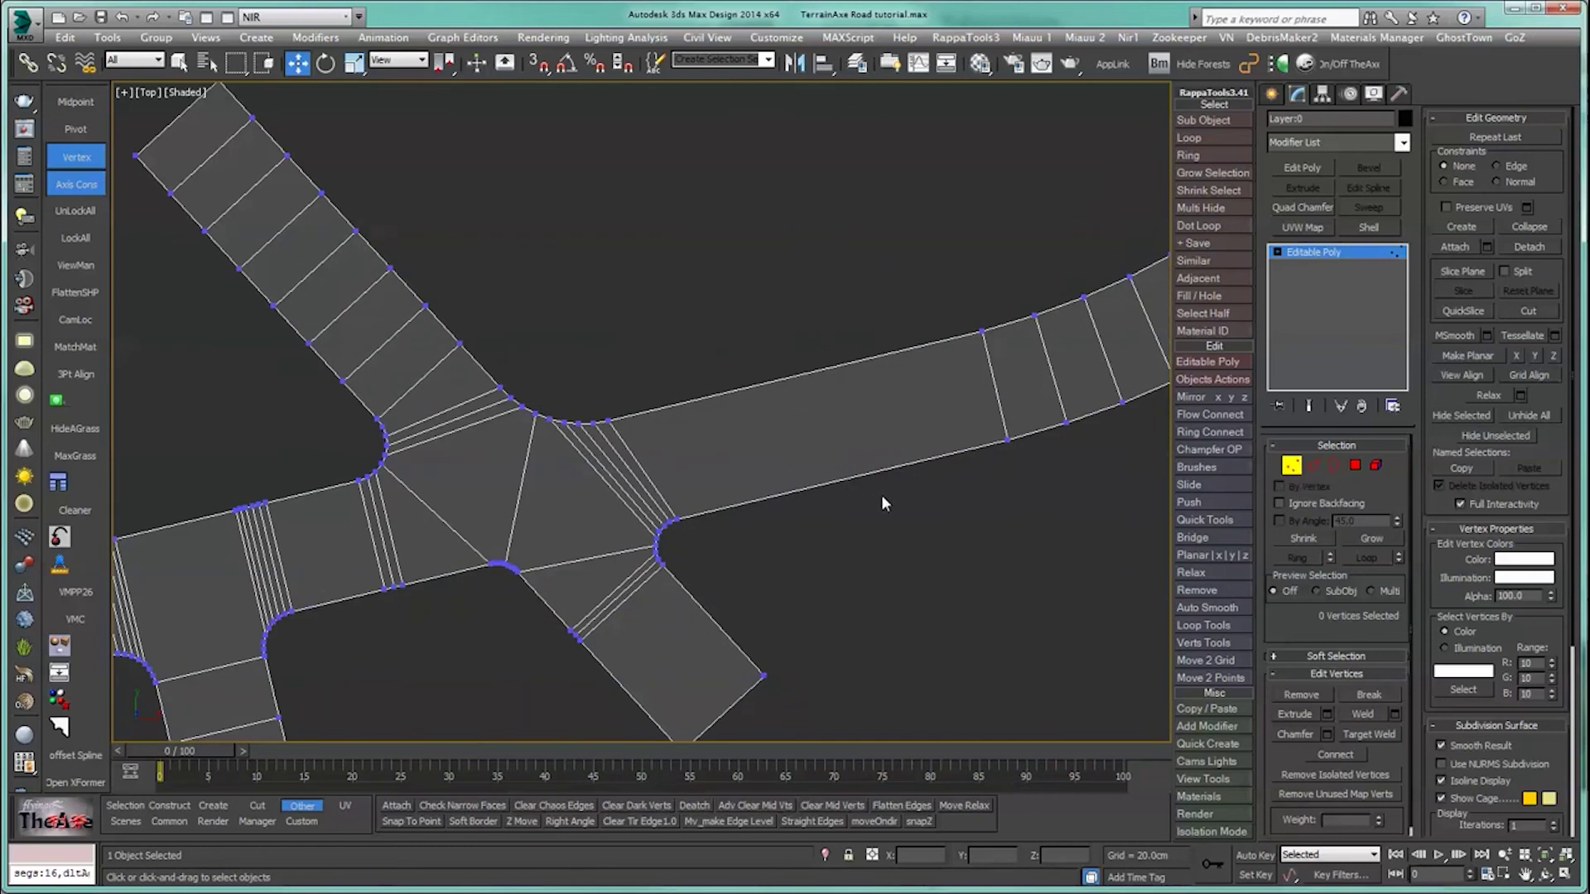
{"action": "middle_click_drag", "start_coordinate": [881, 494], "coordinate": [784, 564]}
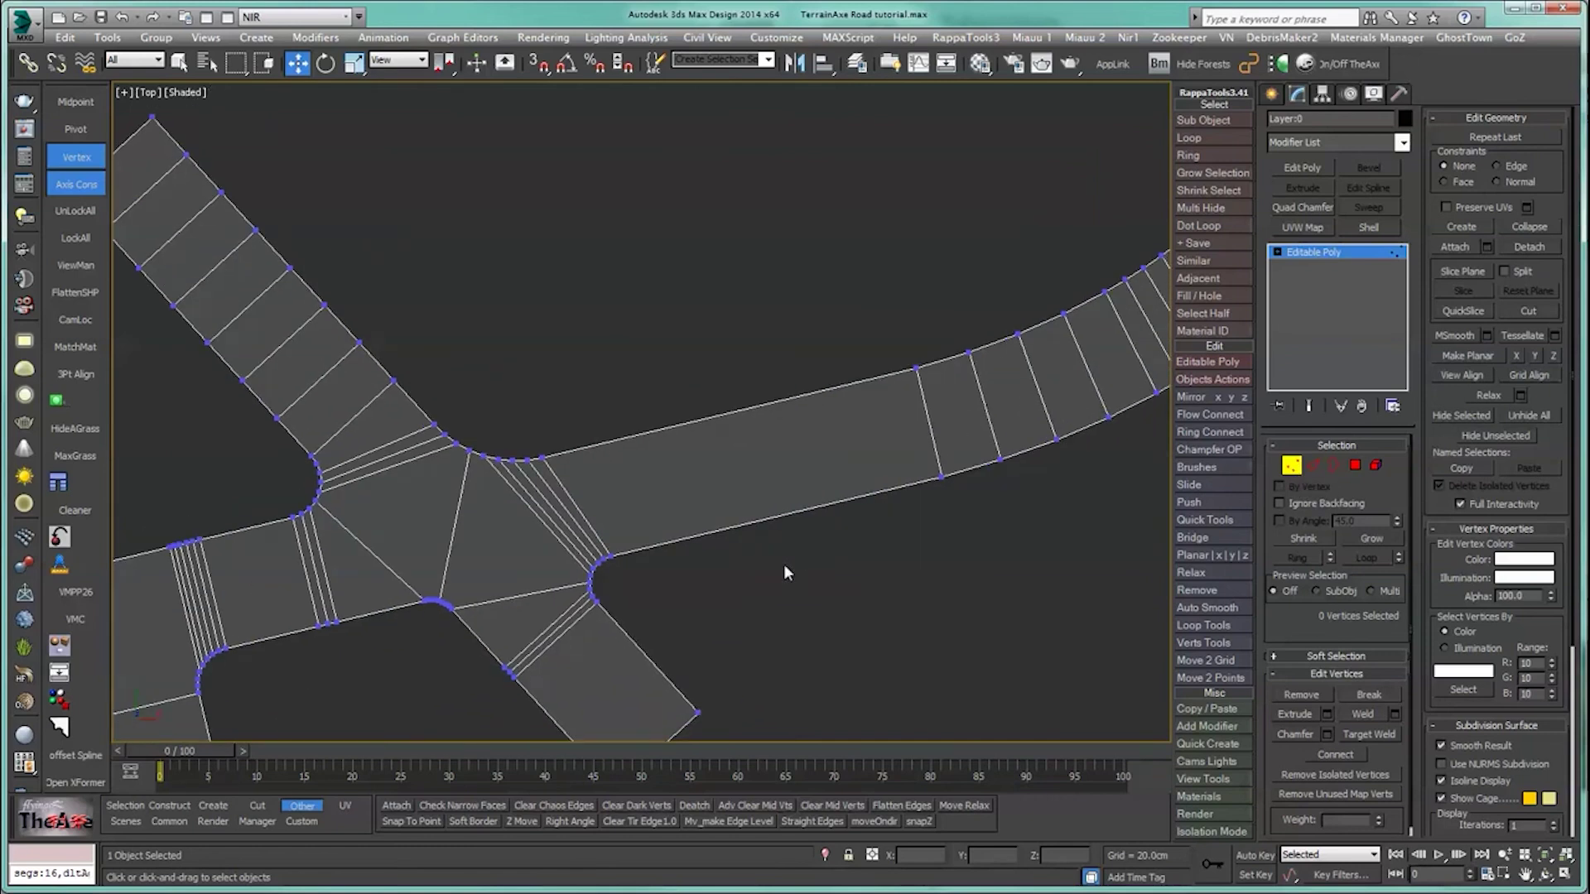
{"action": "left_click", "coordinate": [1289, 472]}
{"action": "middle_click_drag", "start_coordinate": [584, 599], "coordinate": [777, 465]}
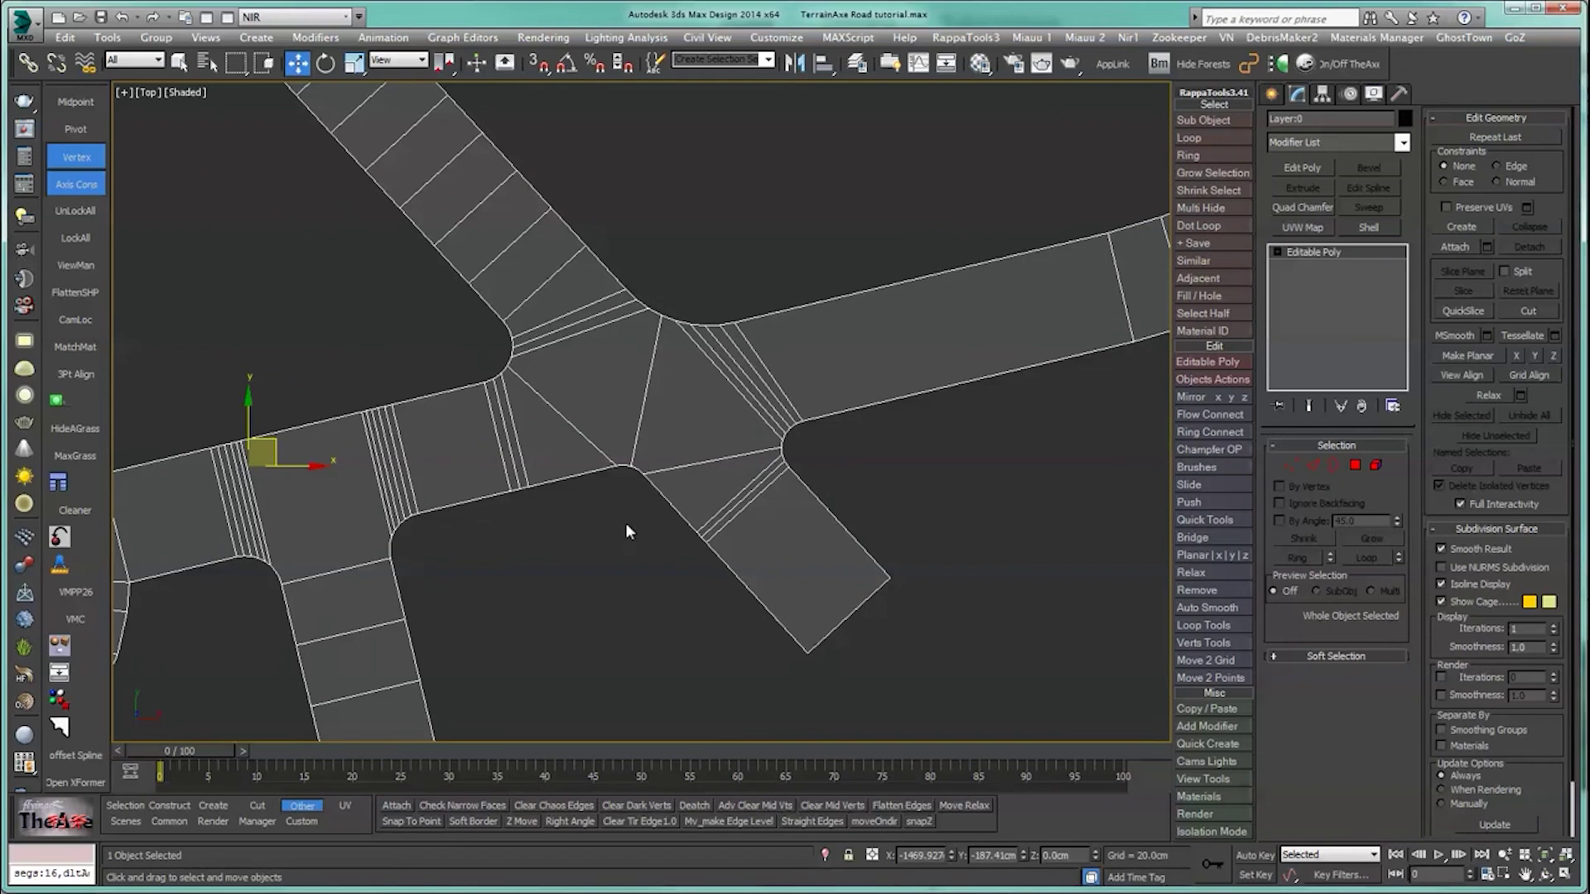
{"action": "middle_click_drag", "start_coordinate": [627, 529], "coordinate": [497, 594]}
{"action": "left_click", "coordinate": [1291, 464]}
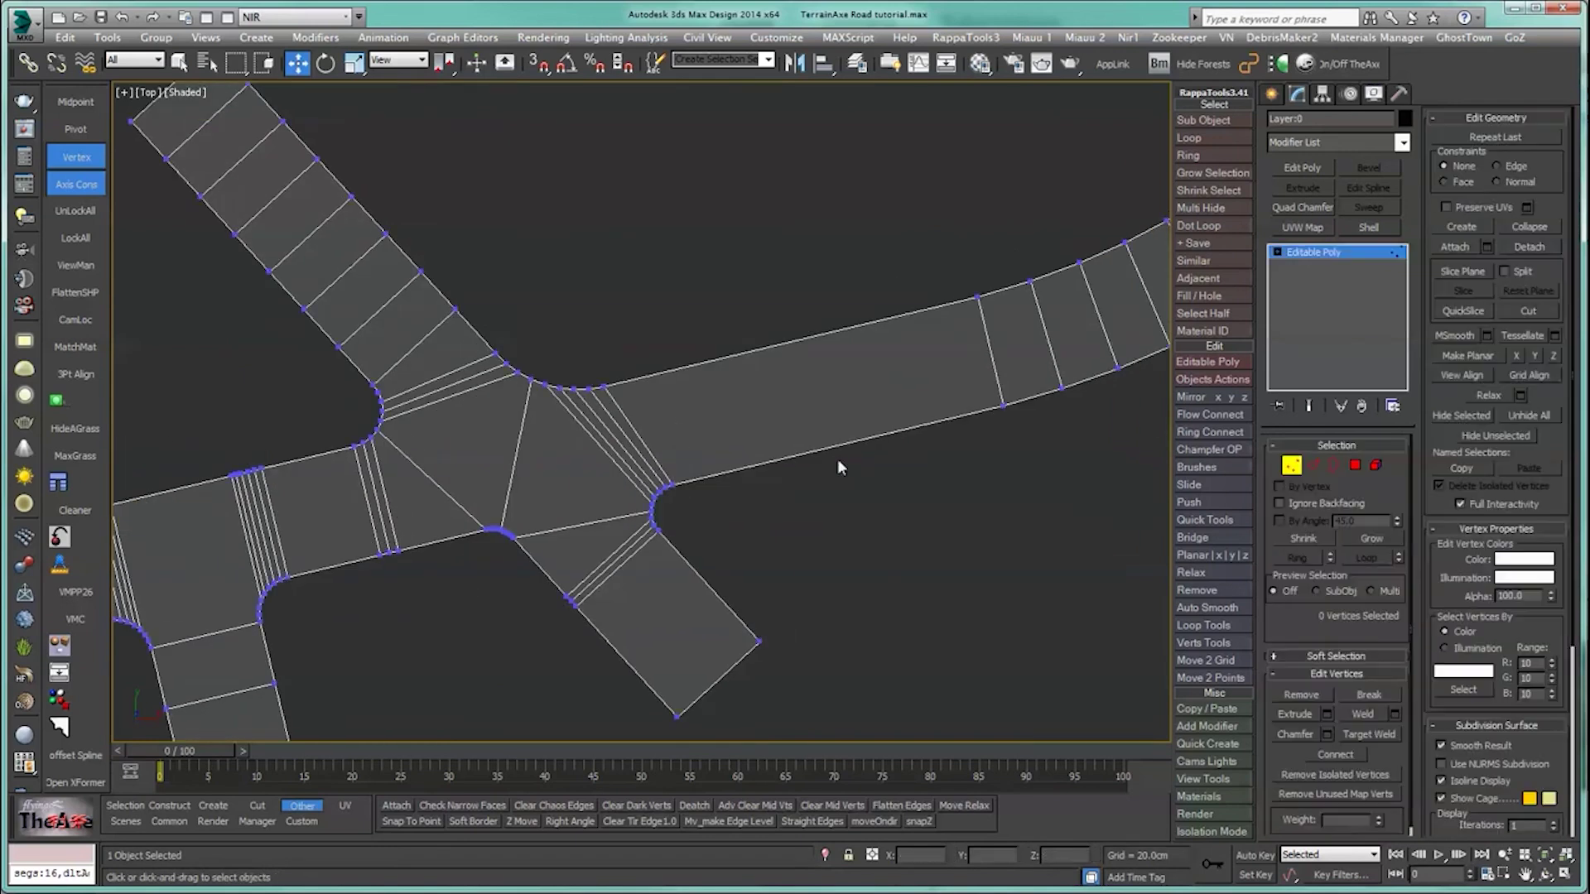
Step: Examine the road mesh's edges and vertices around the diagonal junction, side branches and roundabout
{"action": "scroll", "coordinate": [720, 488], "scroll_direction": "up", "scroll_amount": 4}
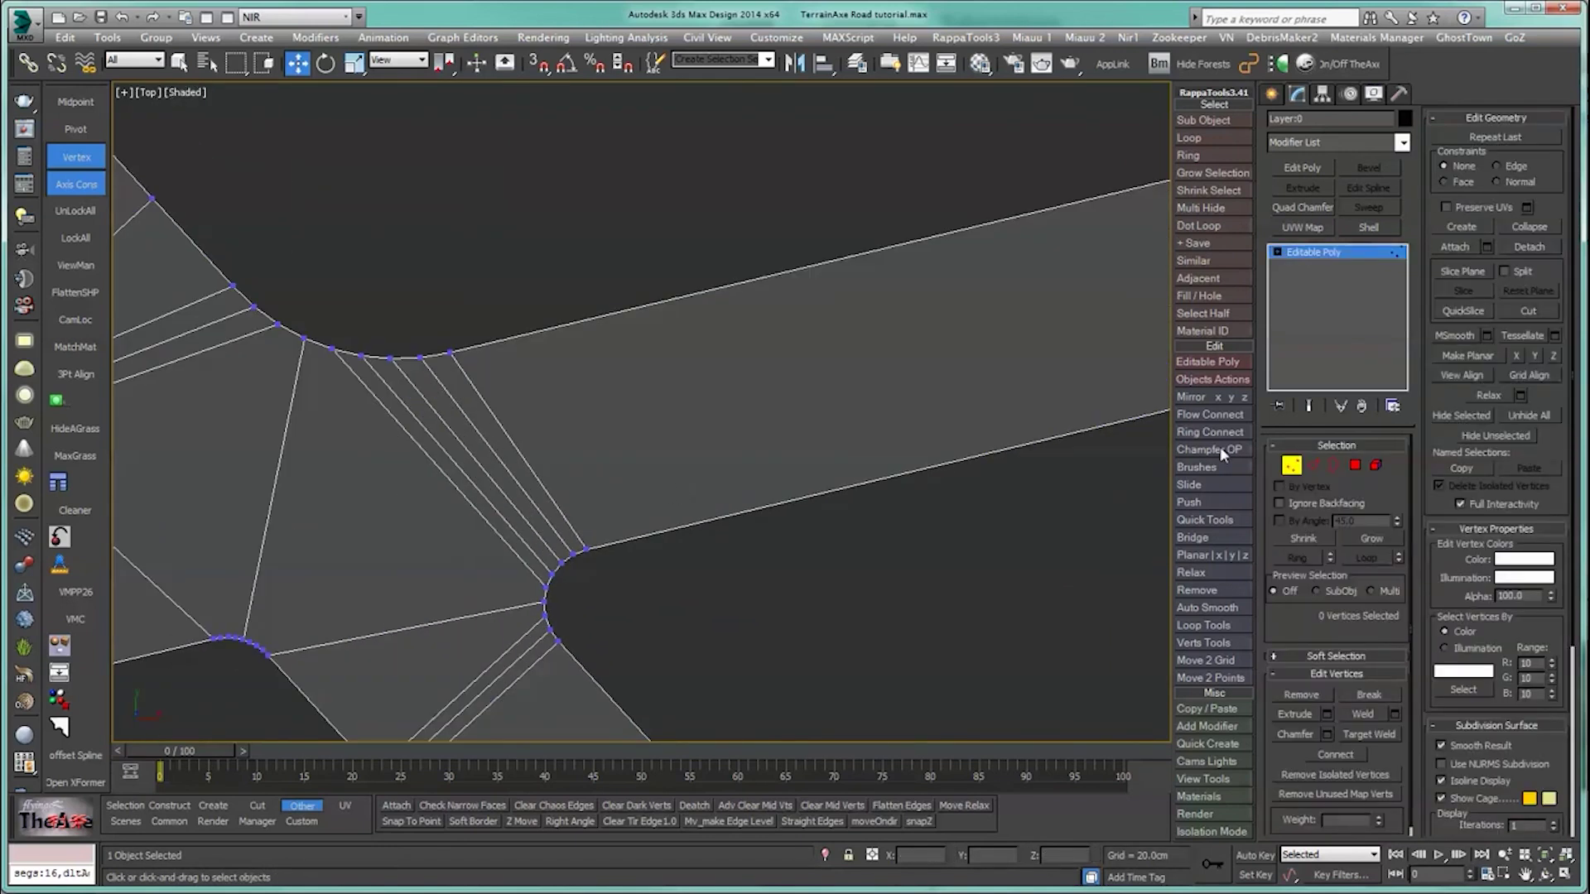
{"action": "left_click", "coordinate": [1313, 466]}
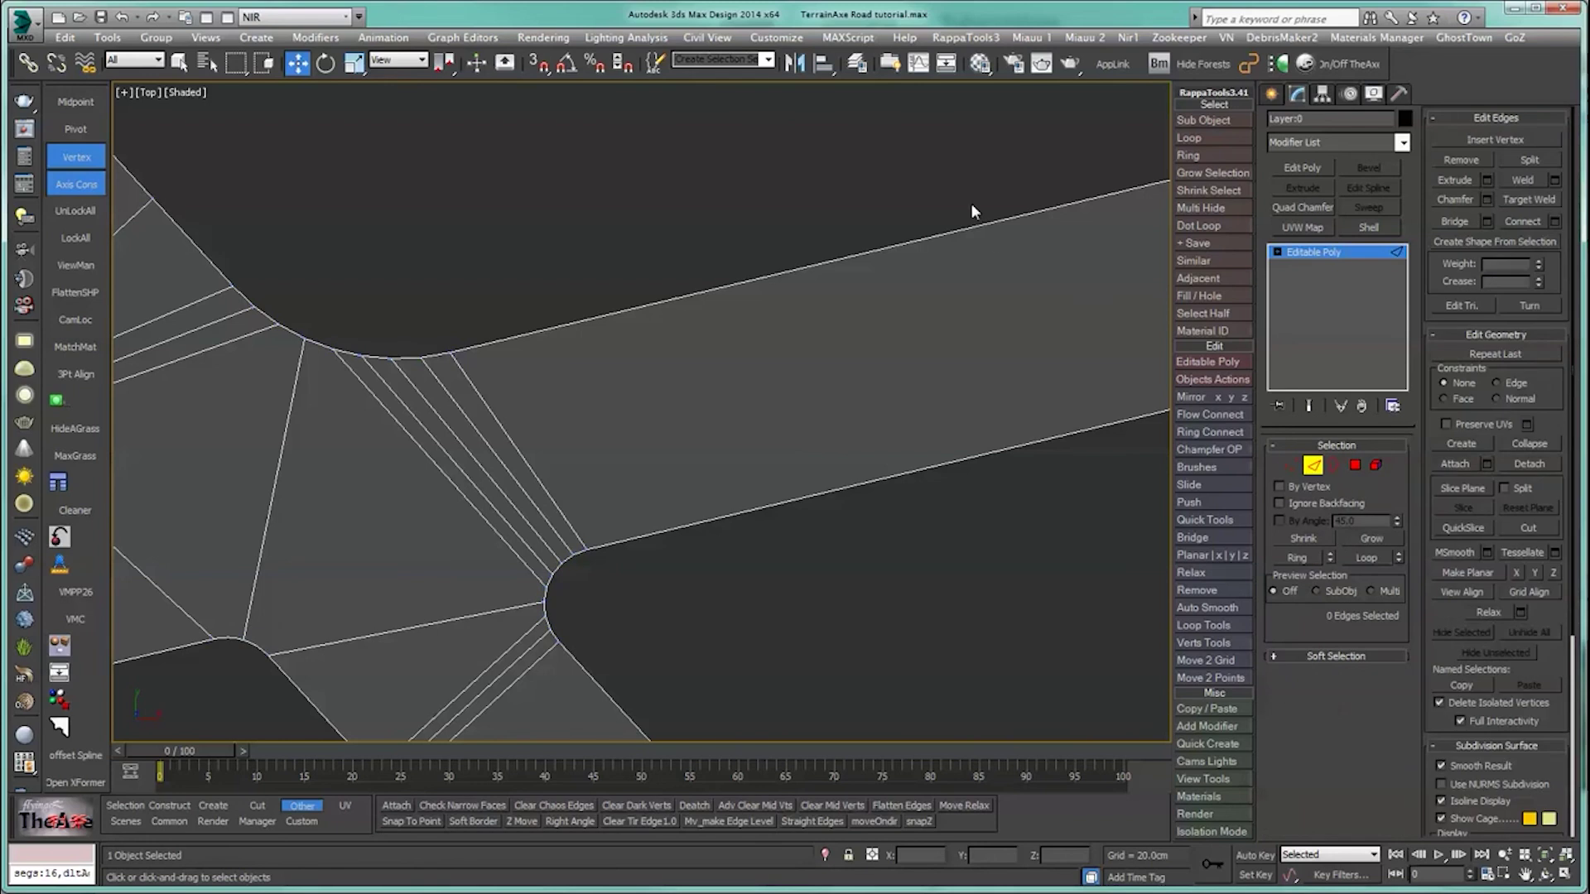
{"action": "middle_click_drag", "start_coordinate": [1000, 440], "coordinate": [944, 434]}
{"action": "scroll", "coordinate": [927, 476], "scroll_direction": "down", "scroll_amount": 3}
{"action": "scroll", "coordinate": [948, 447], "scroll_direction": "down", "scroll_amount": 3}
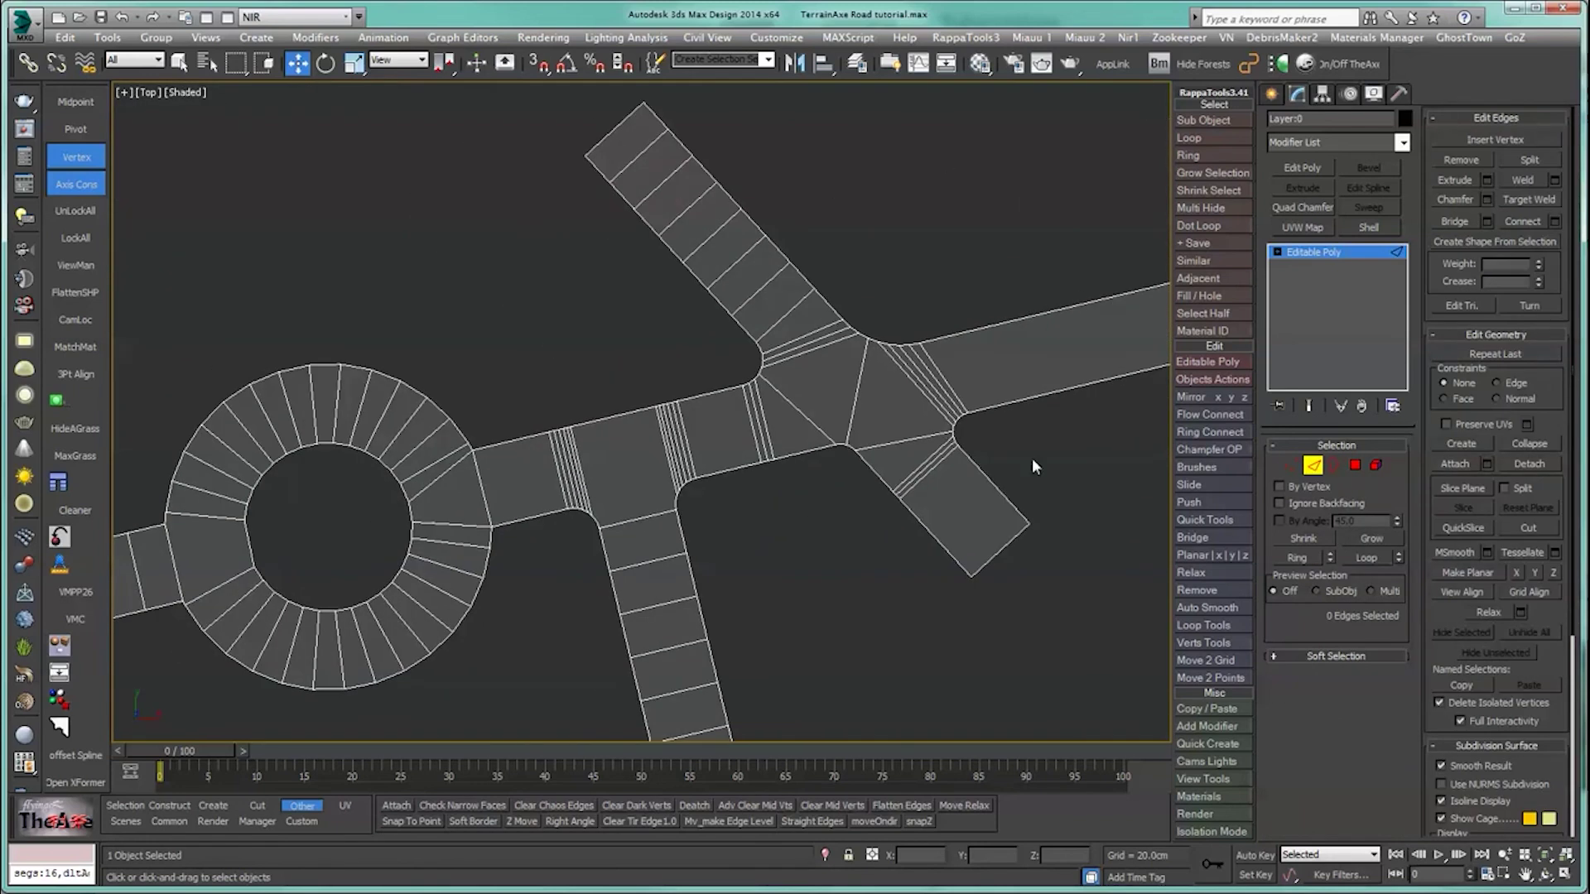
{"action": "left_click", "coordinate": [1281, 466]}
{"action": "scroll", "coordinate": [550, 549], "scroll_direction": "up", "scroll_amount": 3}
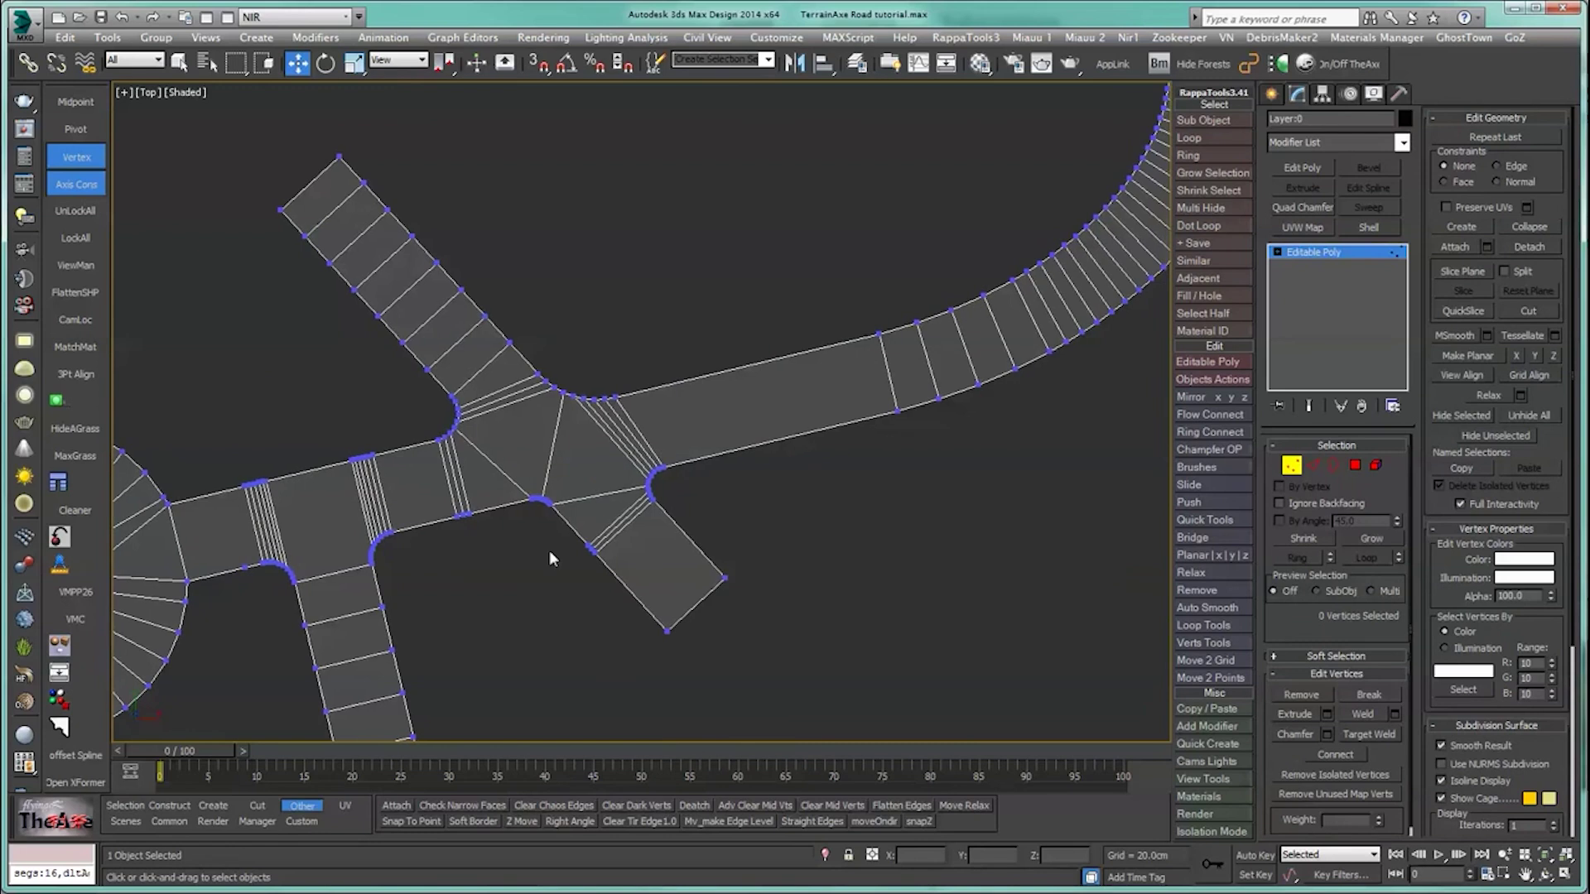
{"action": "middle_click_drag", "start_coordinate": [549, 550], "coordinate": [698, 441]}
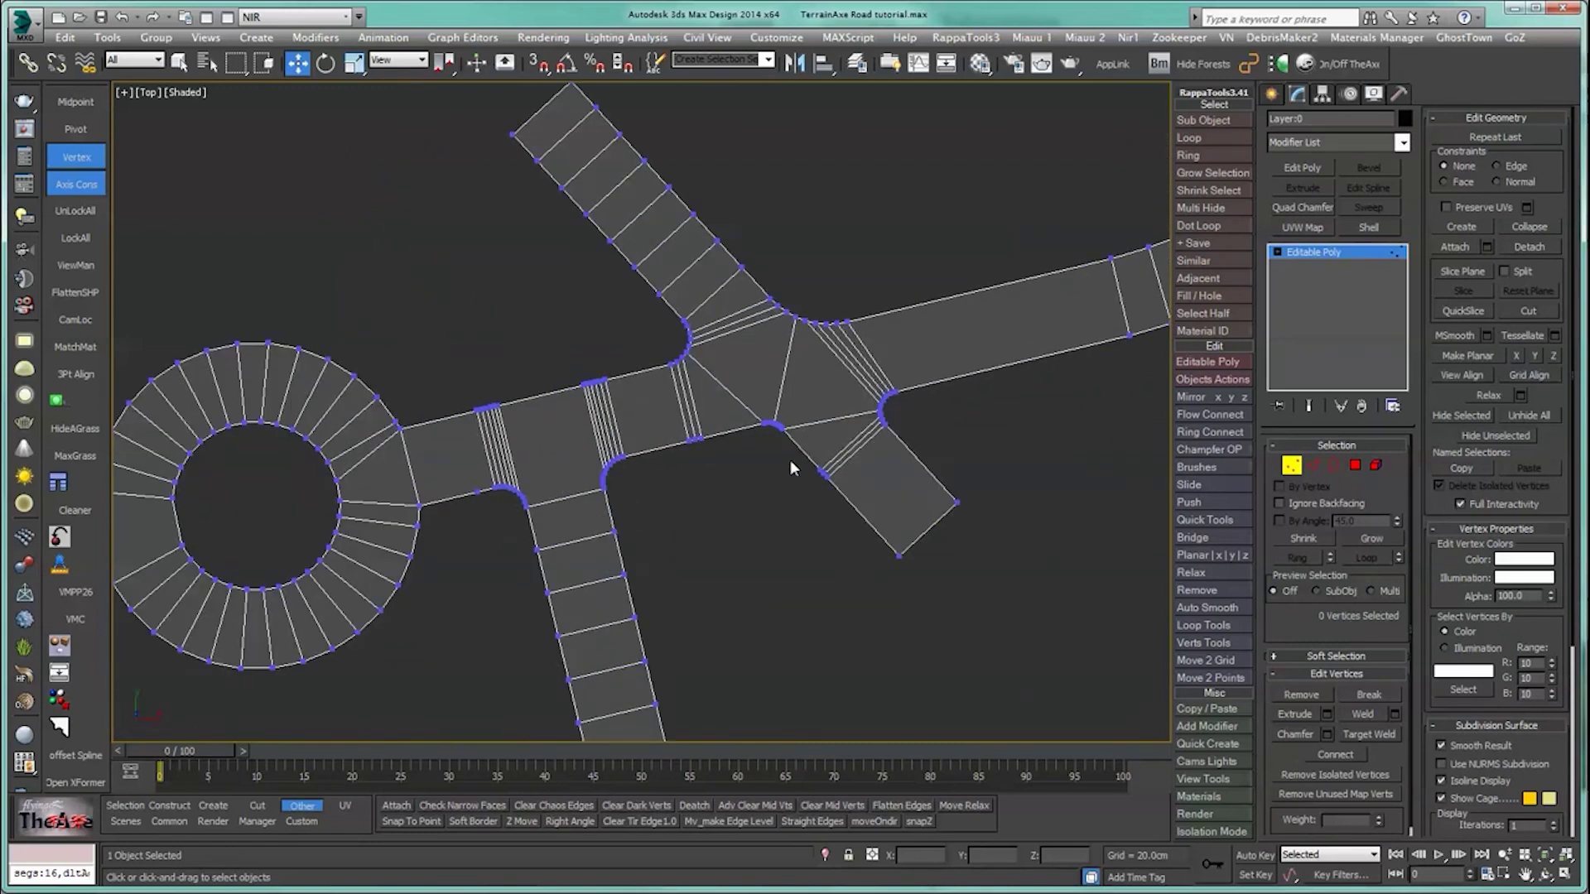
{"action": "middle_click_drag", "start_coordinate": [790, 468], "coordinate": [583, 586]}
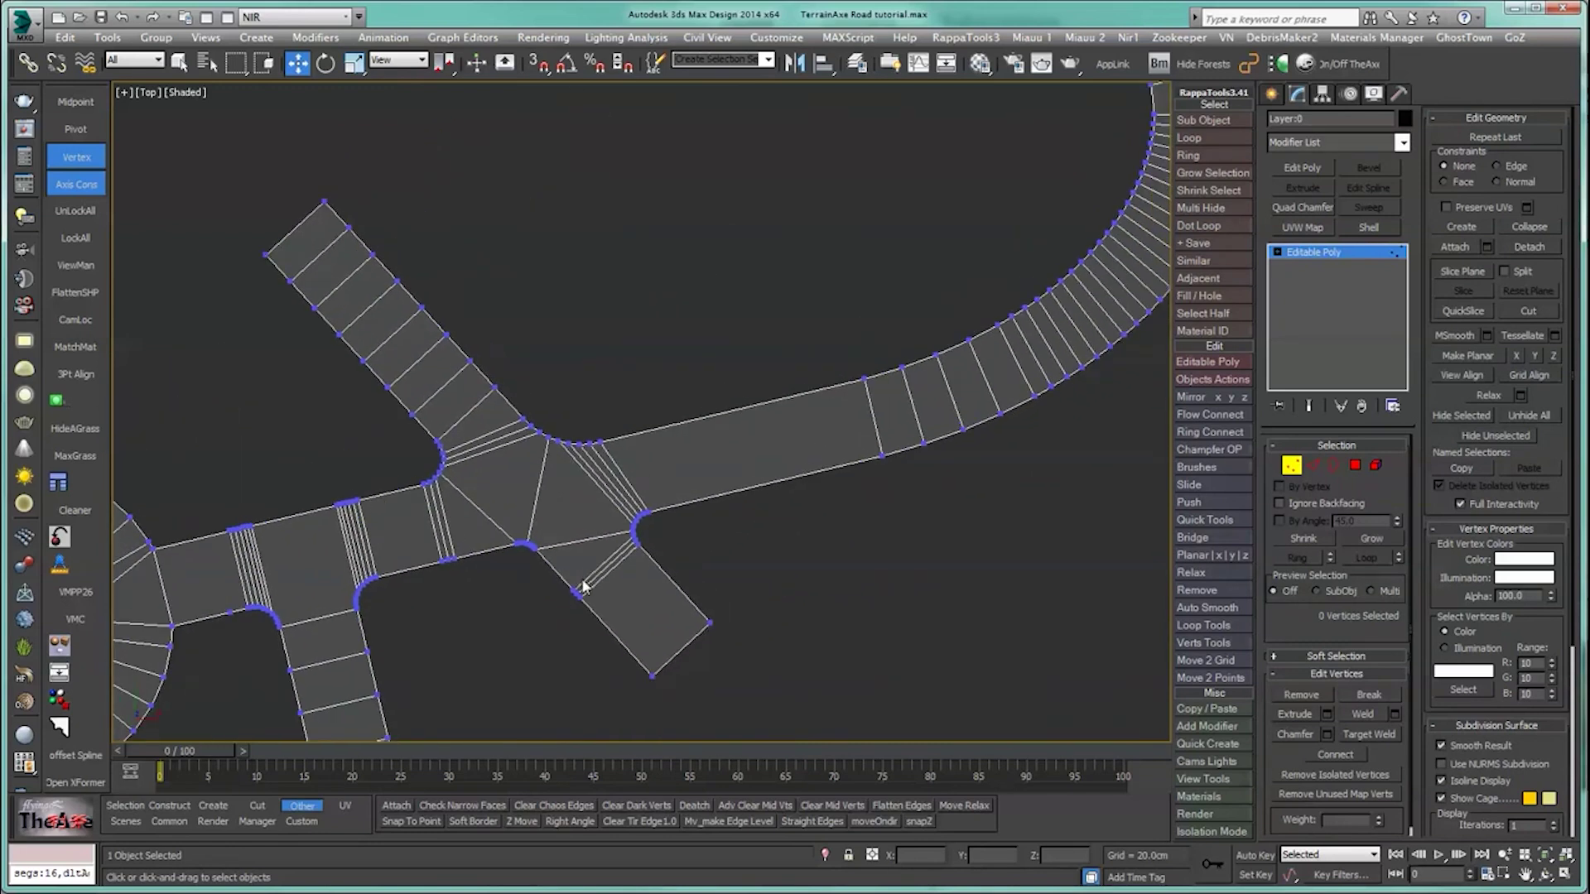
Step: Connect the two long side edges of the undivided road section between the diagonal junction and the curve with evenly spaced cross edges
{"action": "key", "text": "2"}
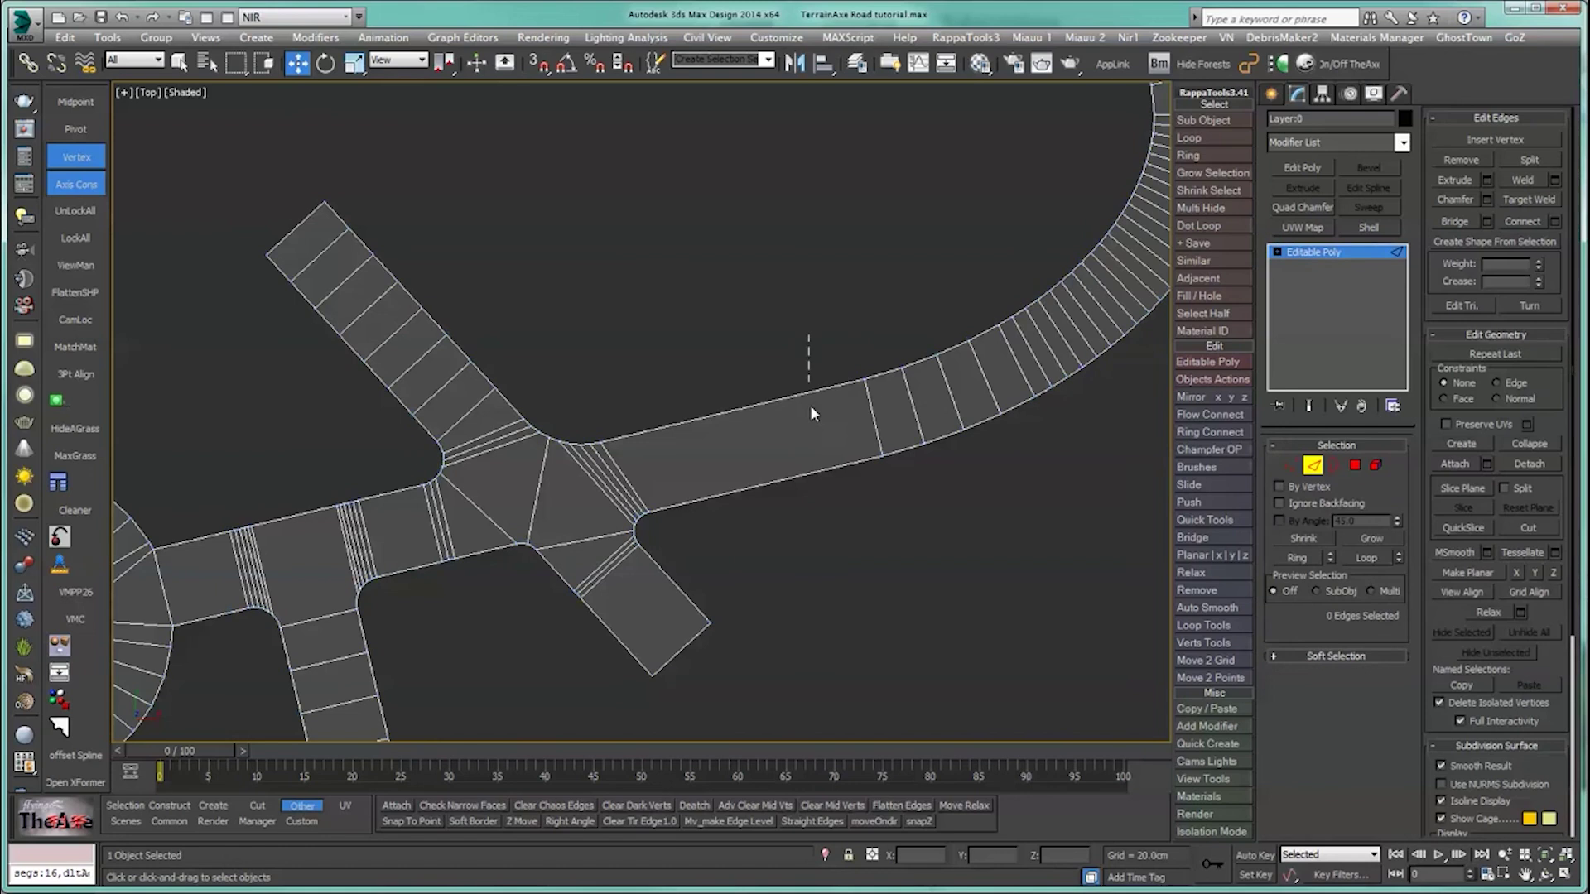
{"action": "left_click_drag", "start_coordinate": [810, 408], "coordinate": [813, 489]}
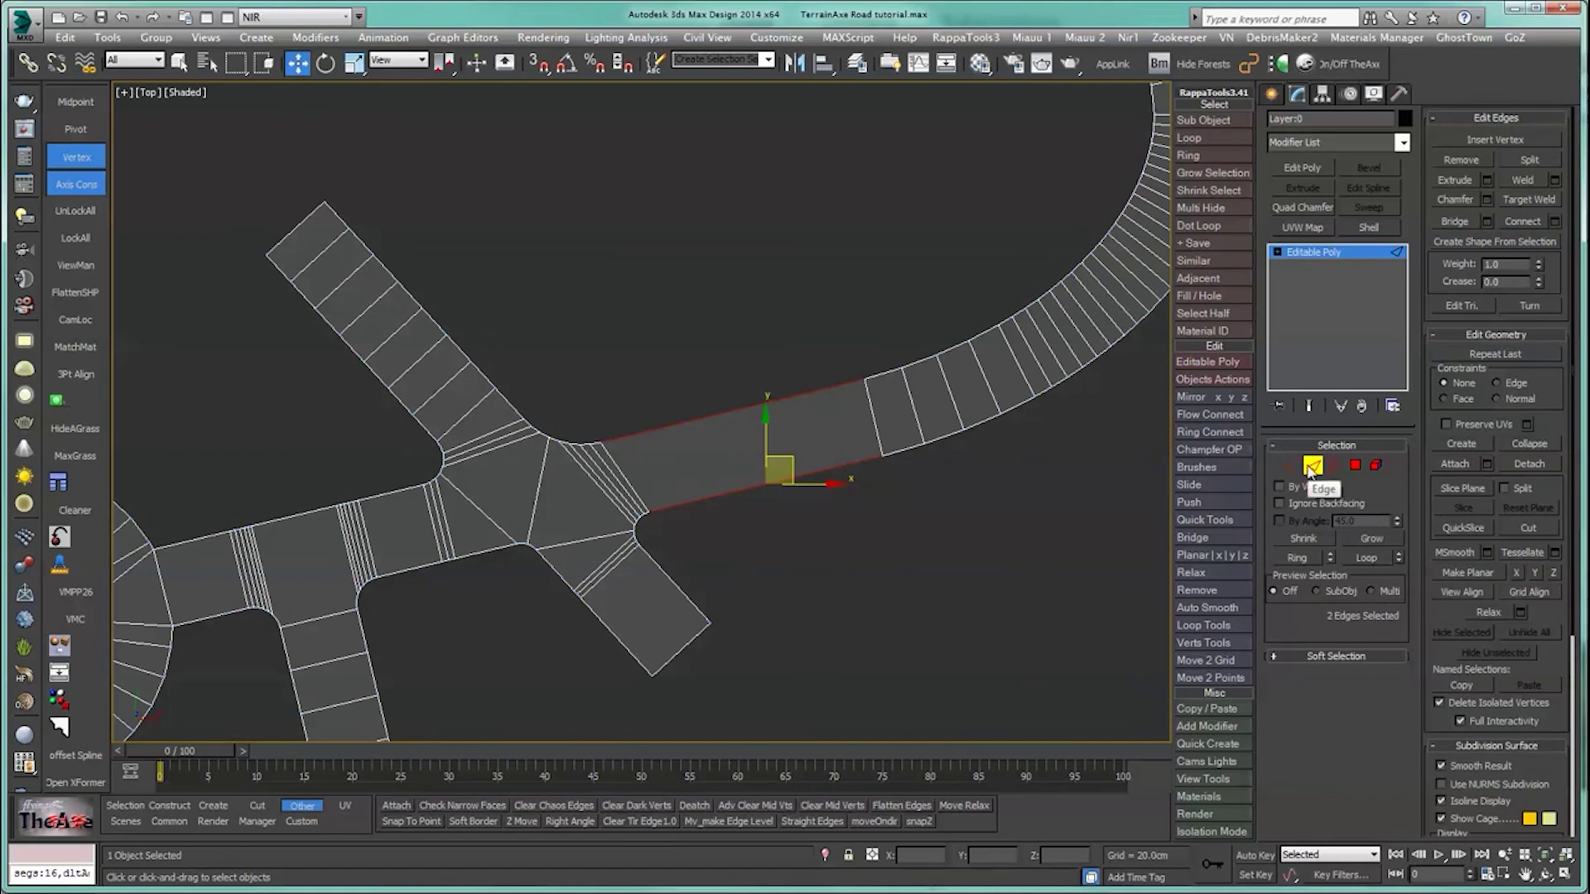
{"action": "left_click", "coordinate": [1523, 220]}
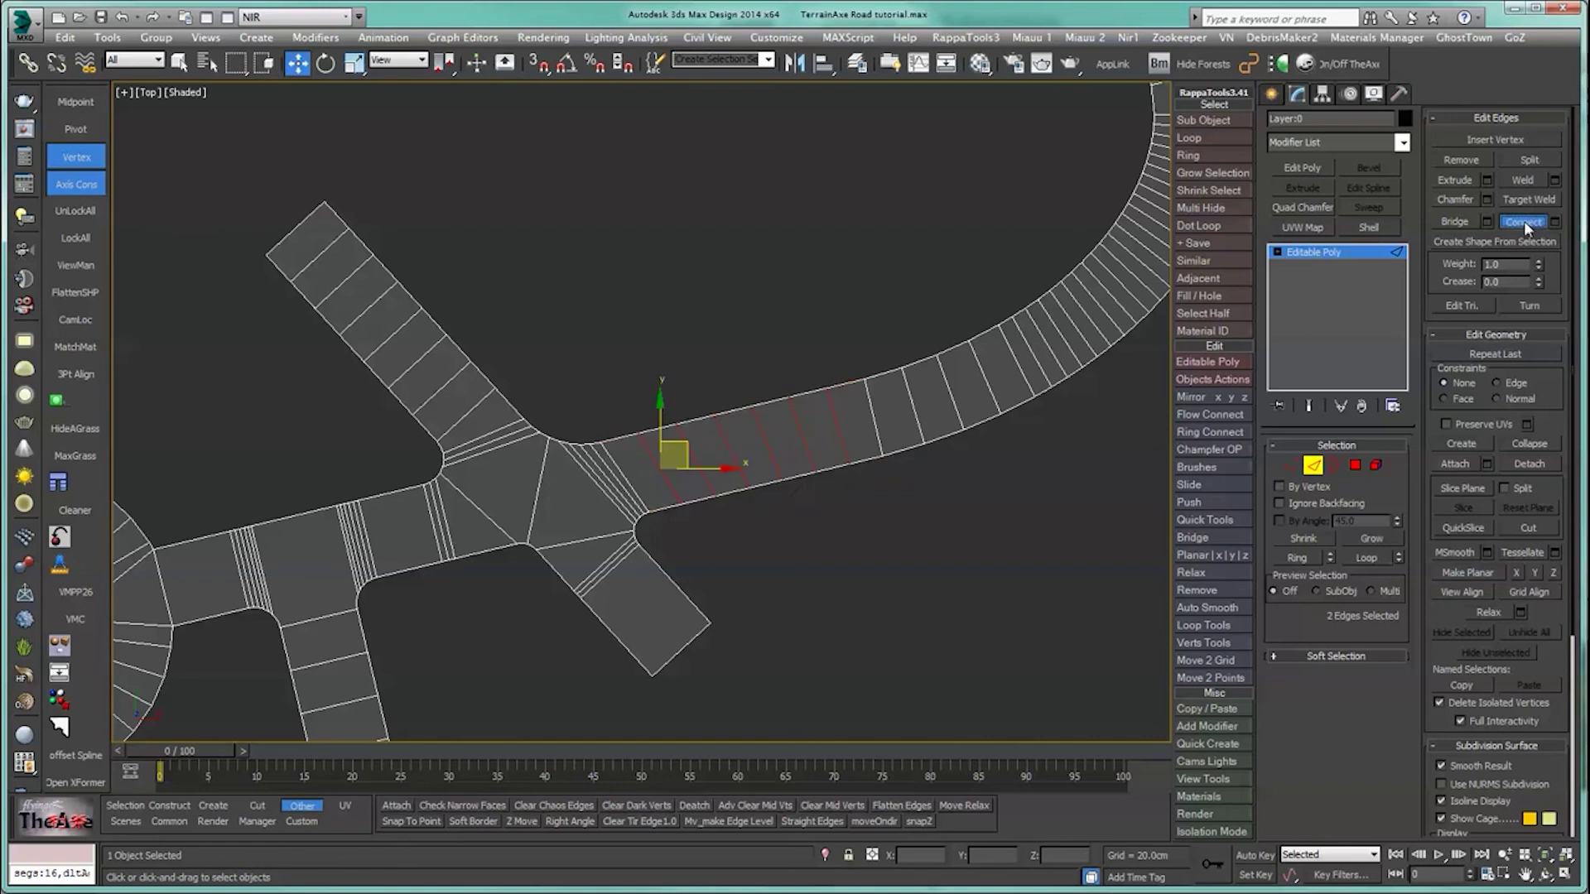
{"action": "left_click", "coordinate": [1313, 465]}
{"action": "left_click", "coordinate": [1291, 466]}
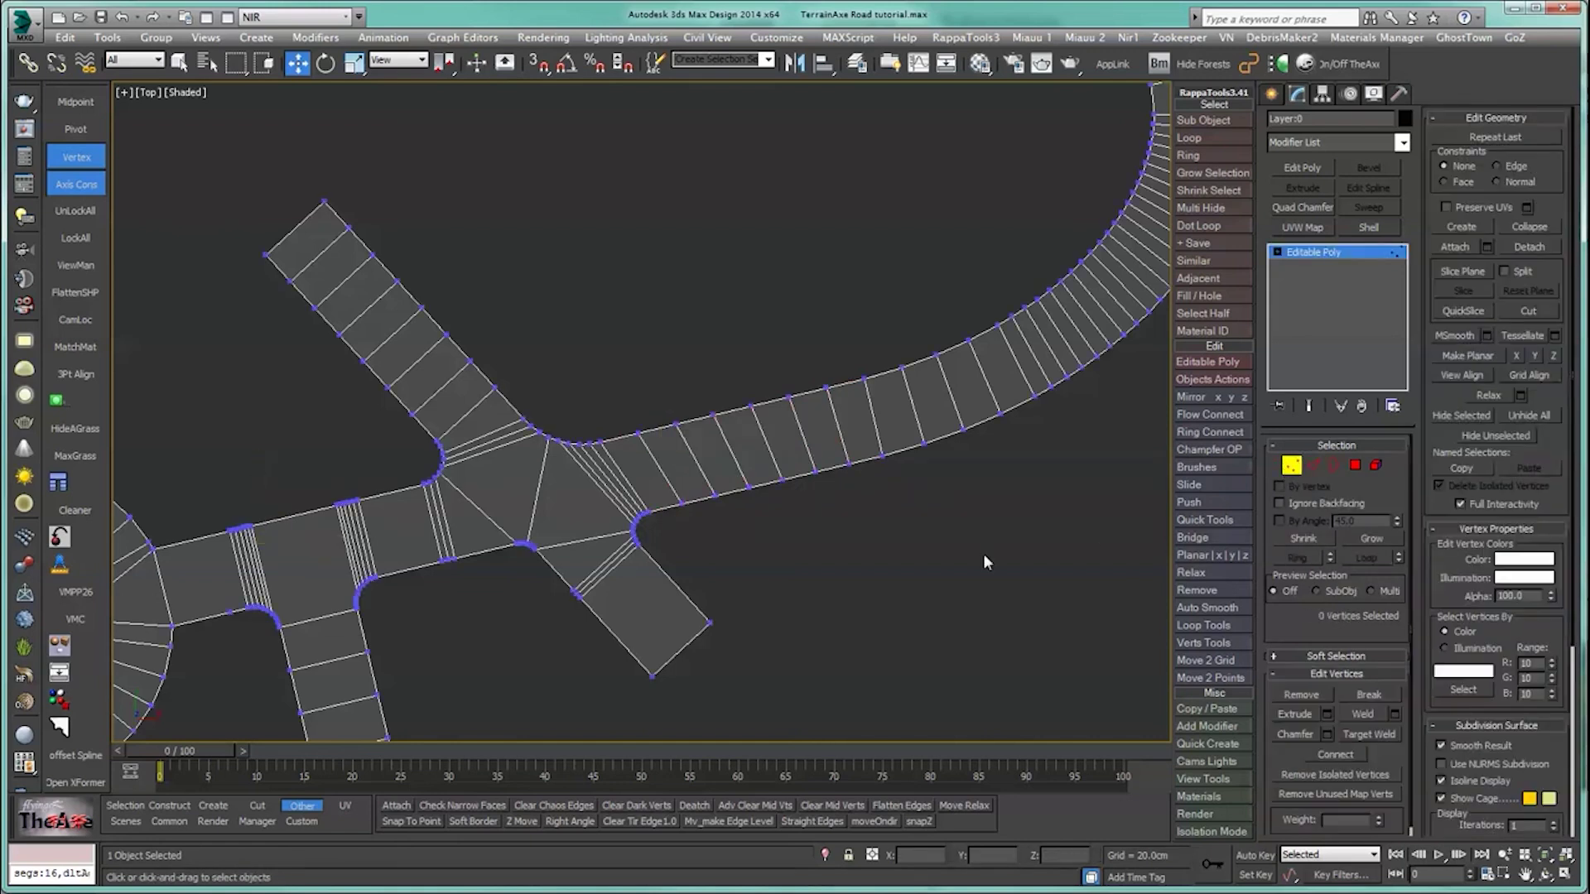
Step: Select all vertices of the road mesh, run Clear Mid Verts on them, and leave vertex editing
{"action": "scroll", "coordinate": [977, 542], "scroll_direction": "down", "scroll_amount": 5}
{"action": "scroll", "coordinate": [654, 447], "scroll_direction": "up", "scroll_amount": 5}
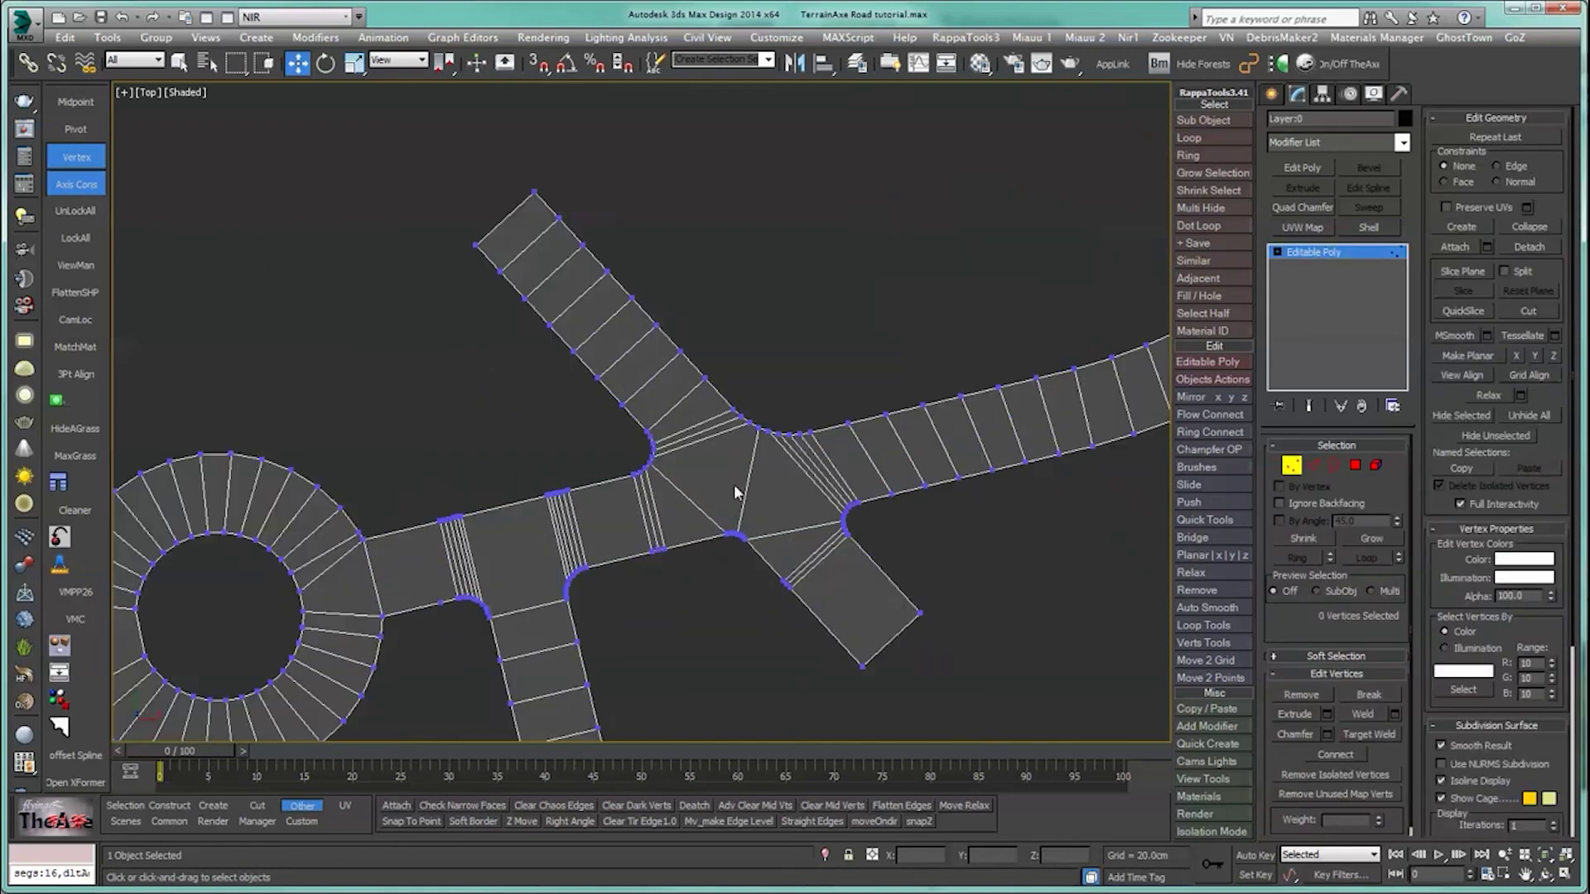
{"action": "scroll", "coordinate": [664, 542], "scroll_direction": "down", "scroll_amount": 6}
{"action": "scroll", "coordinate": [608, 522], "scroll_direction": "up", "scroll_amount": 3}
{"action": "scroll", "coordinate": [608, 516], "scroll_direction": "down", "scroll_amount": 4}
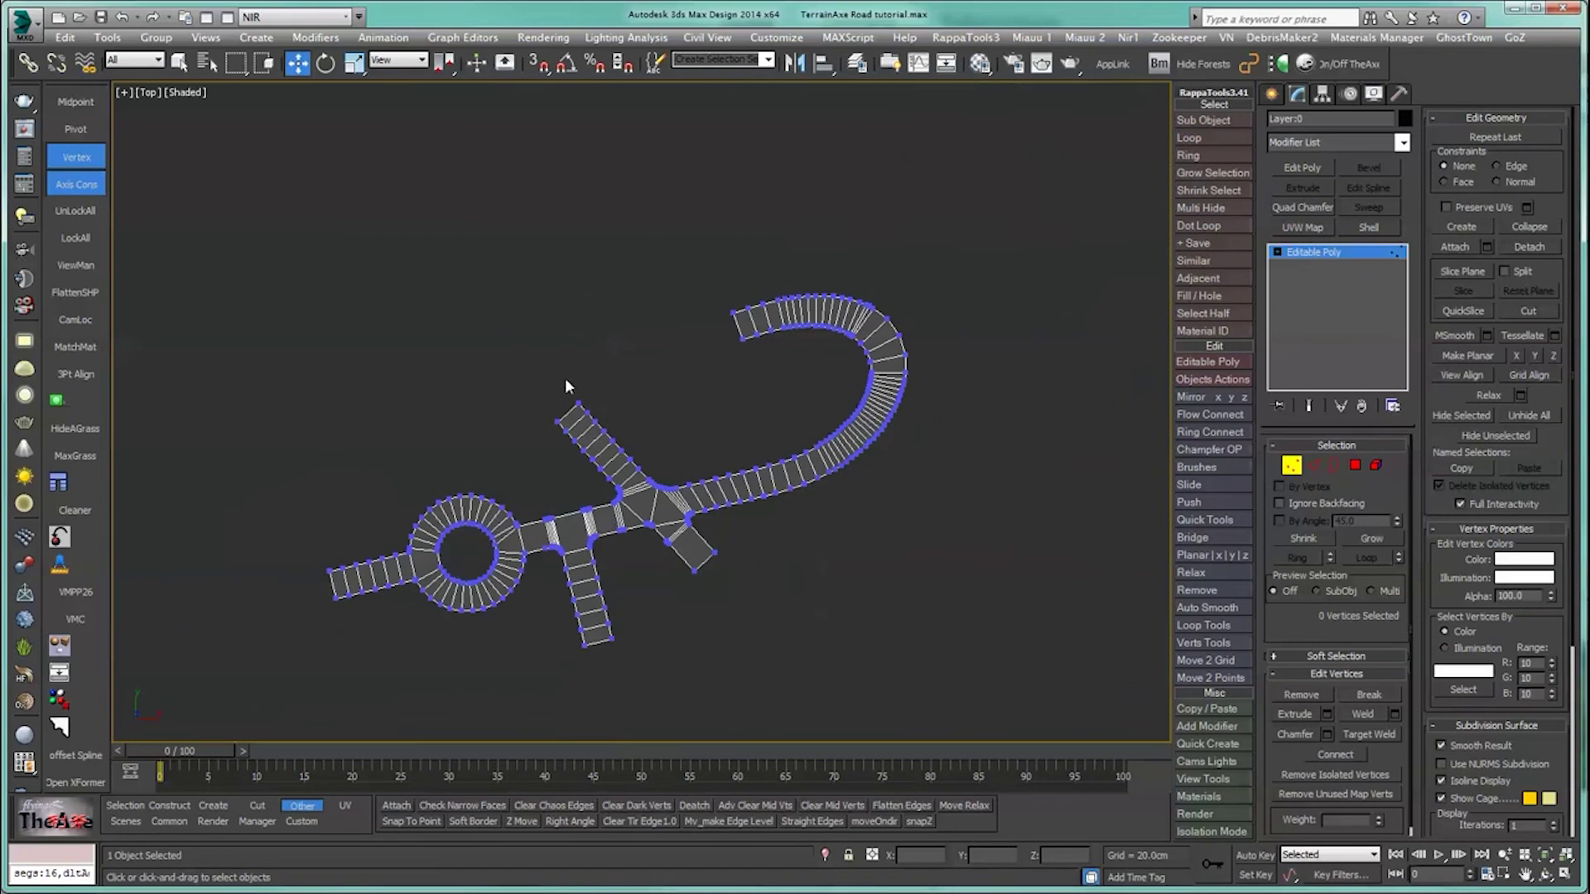
{"action": "left_click_drag", "start_coordinate": [638, 583], "coordinate": [341, 658]}
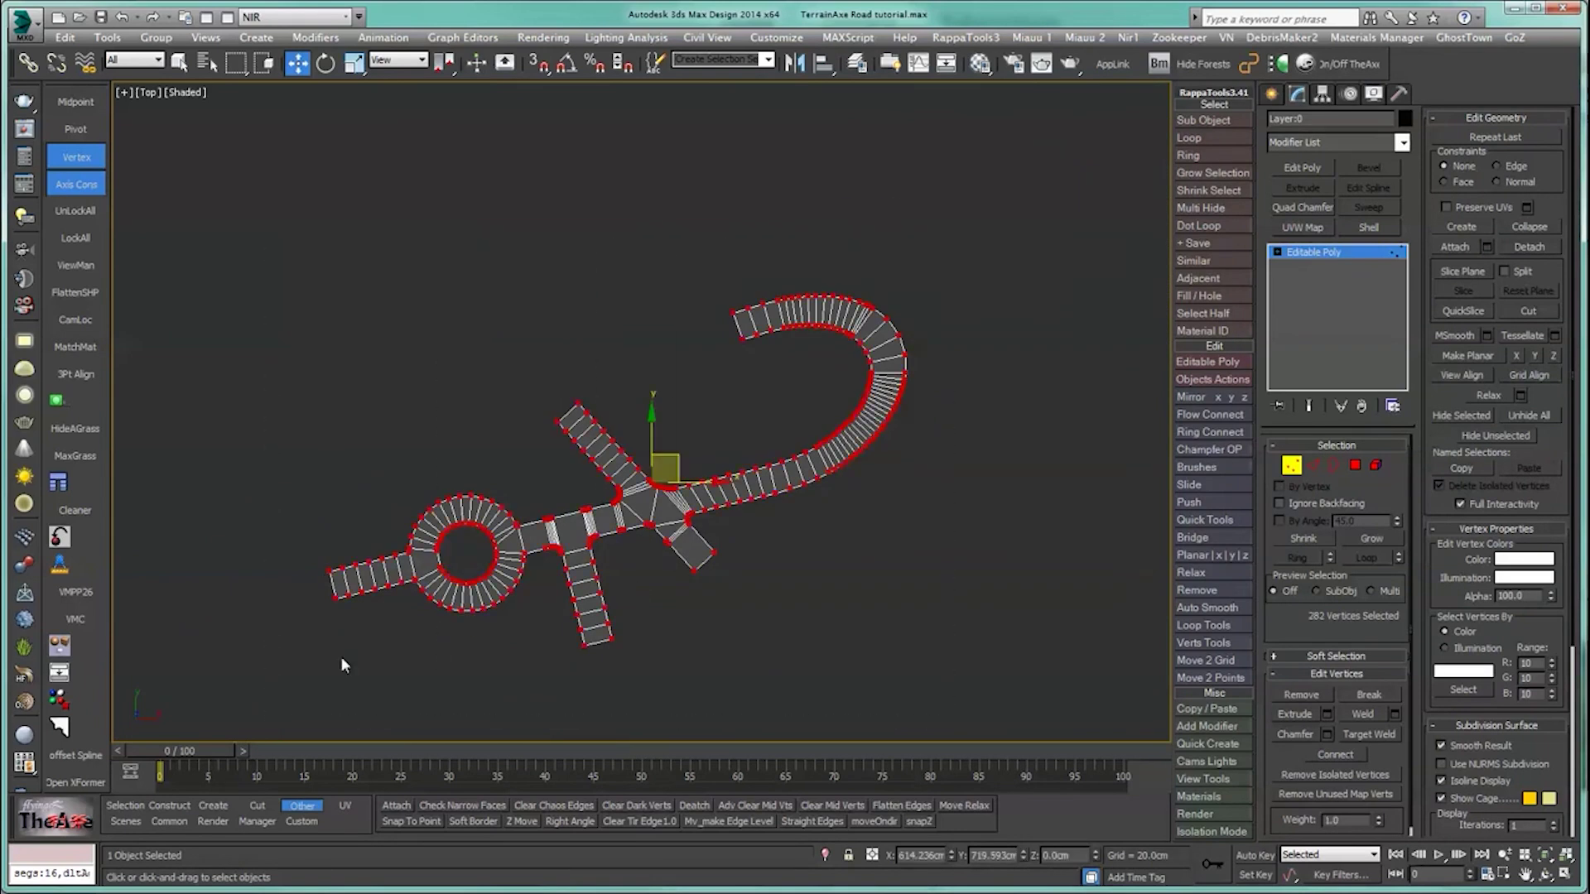
{"action": "left_click", "coordinate": [841, 803]}
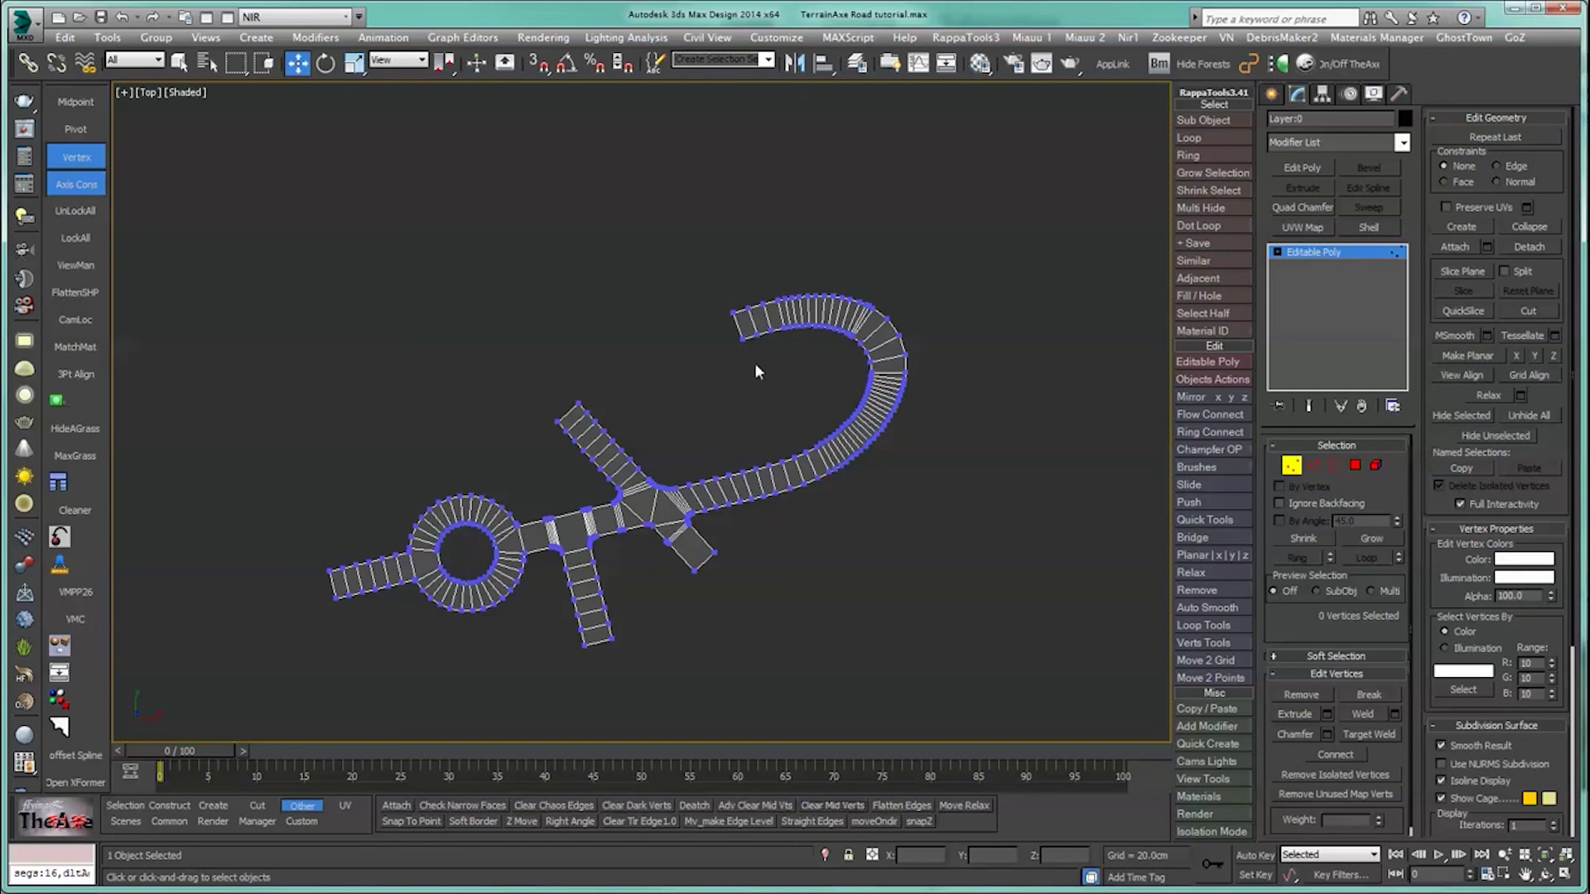
{"action": "middle_click_drag", "start_coordinate": [519, 592], "coordinate": [538, 573]}
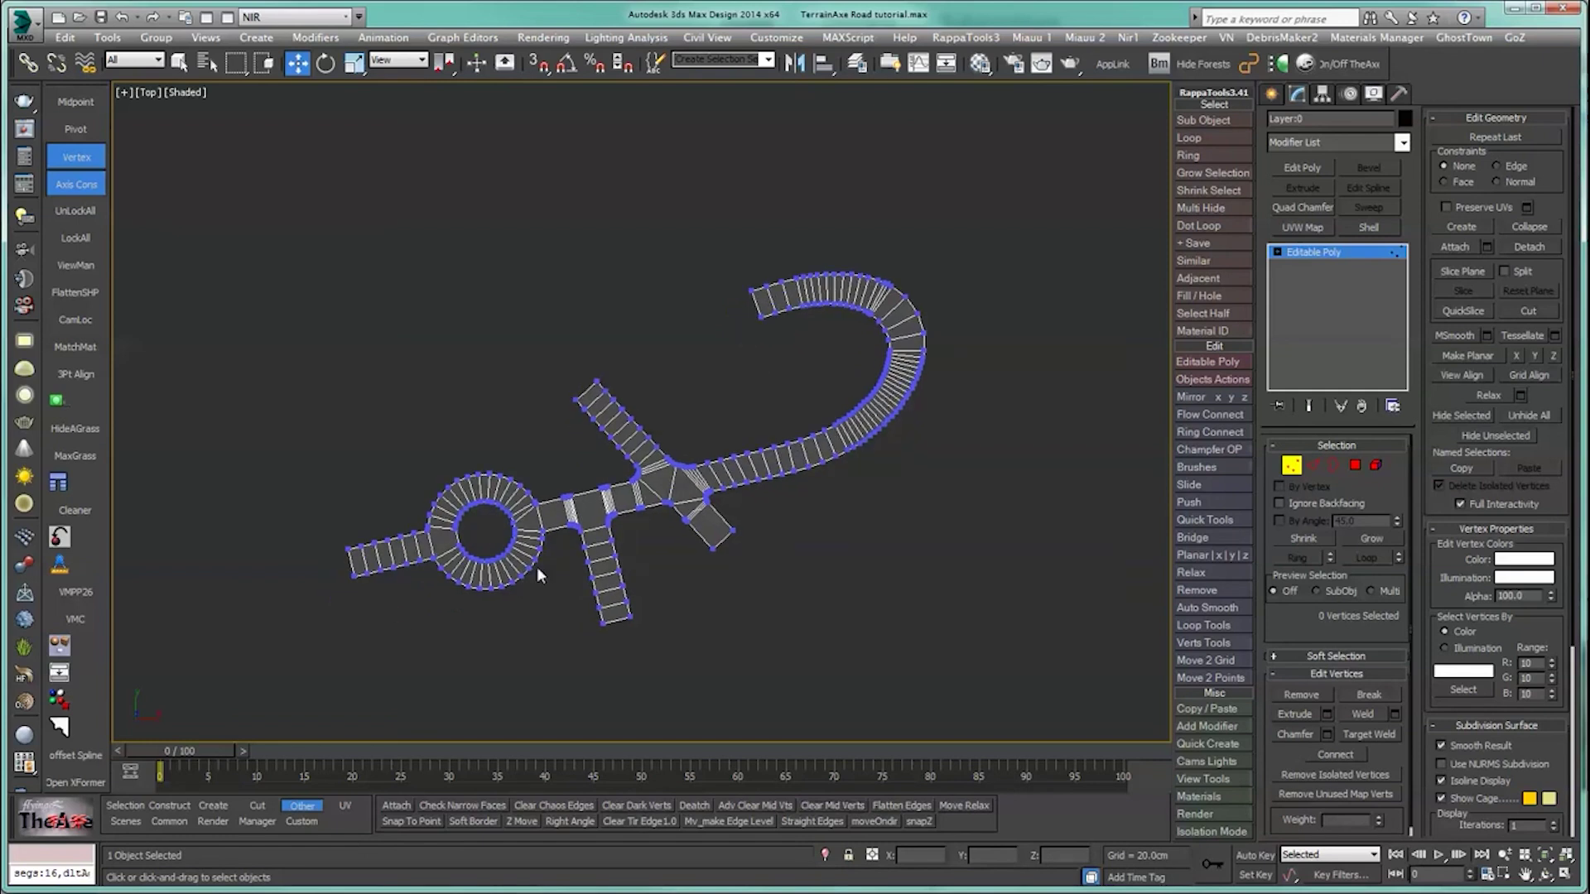
{"action": "left_click", "coordinate": [1289, 468]}
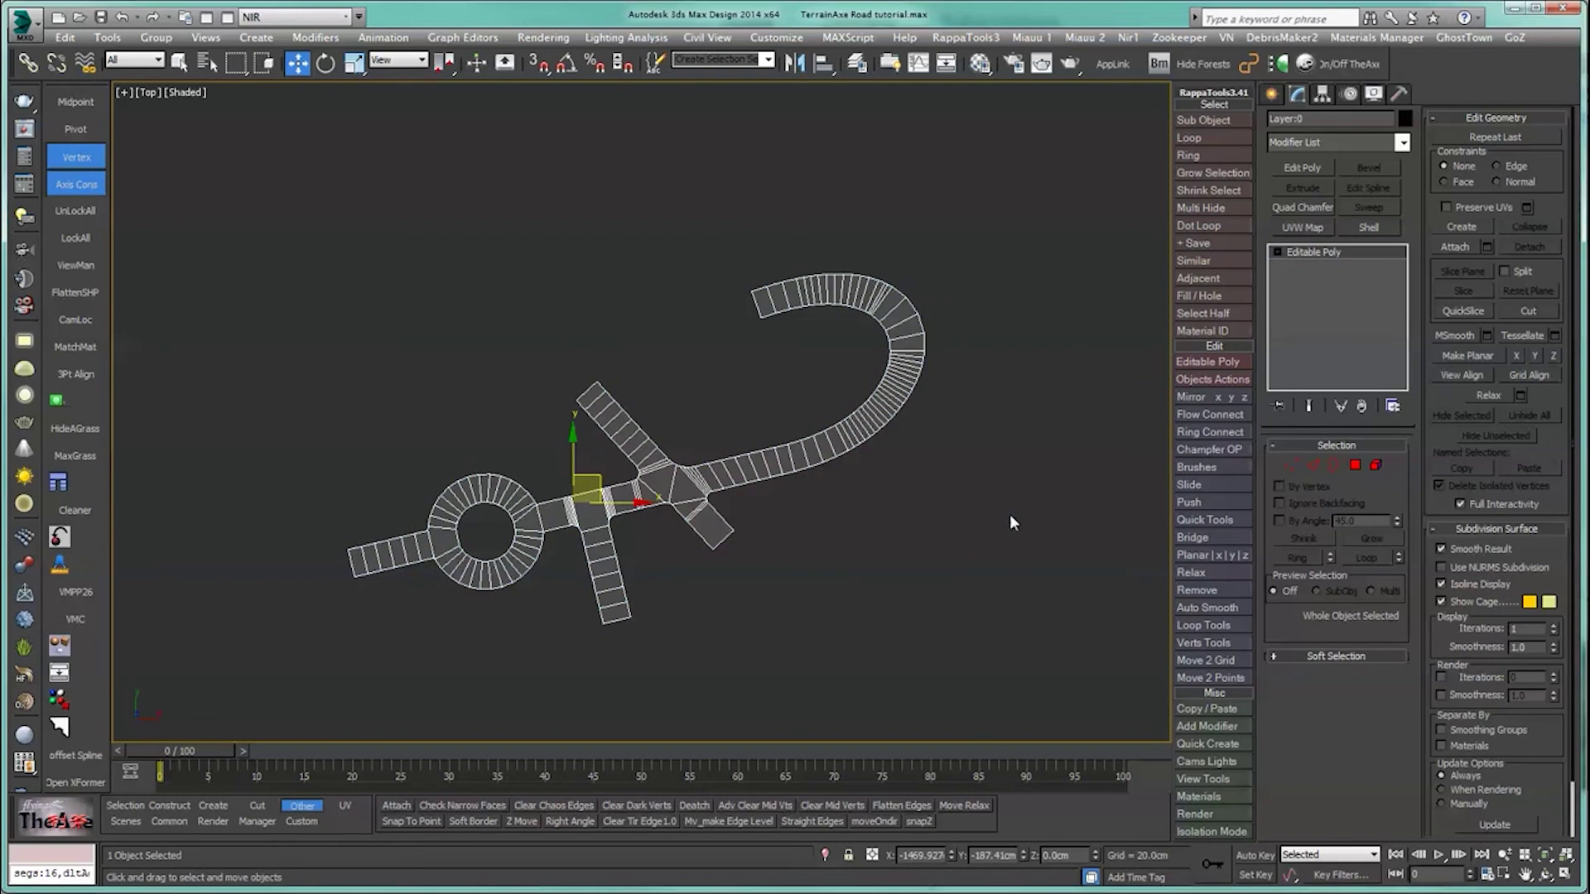
Step: Show the road mesh in the perspective view and assign it the reddish VRay material Material #1
{"action": "key", "text": "p"}
{"action": "key", "text": "z"}
{"action": "mouse_move", "coordinate": [753, 582]}
{"action": "middle_mouse_down", "text": "alt"}
{"action": "mouse_move", "coordinate": [709, 560]}
{"action": "mouse_move", "coordinate": [728, 543]}
{"action": "mouse_move", "coordinate": [714, 522]}
{"action": "mouse_move", "coordinate": [729, 569]}
{"action": "middle_mouse_up", "text": "alt"}
{"action": "scroll", "coordinate": [723, 553], "scroll_direction": "up", "scroll_amount": 5}
{"action": "scroll", "coordinate": [723, 553], "scroll_direction": "down", "scroll_amount": 2}
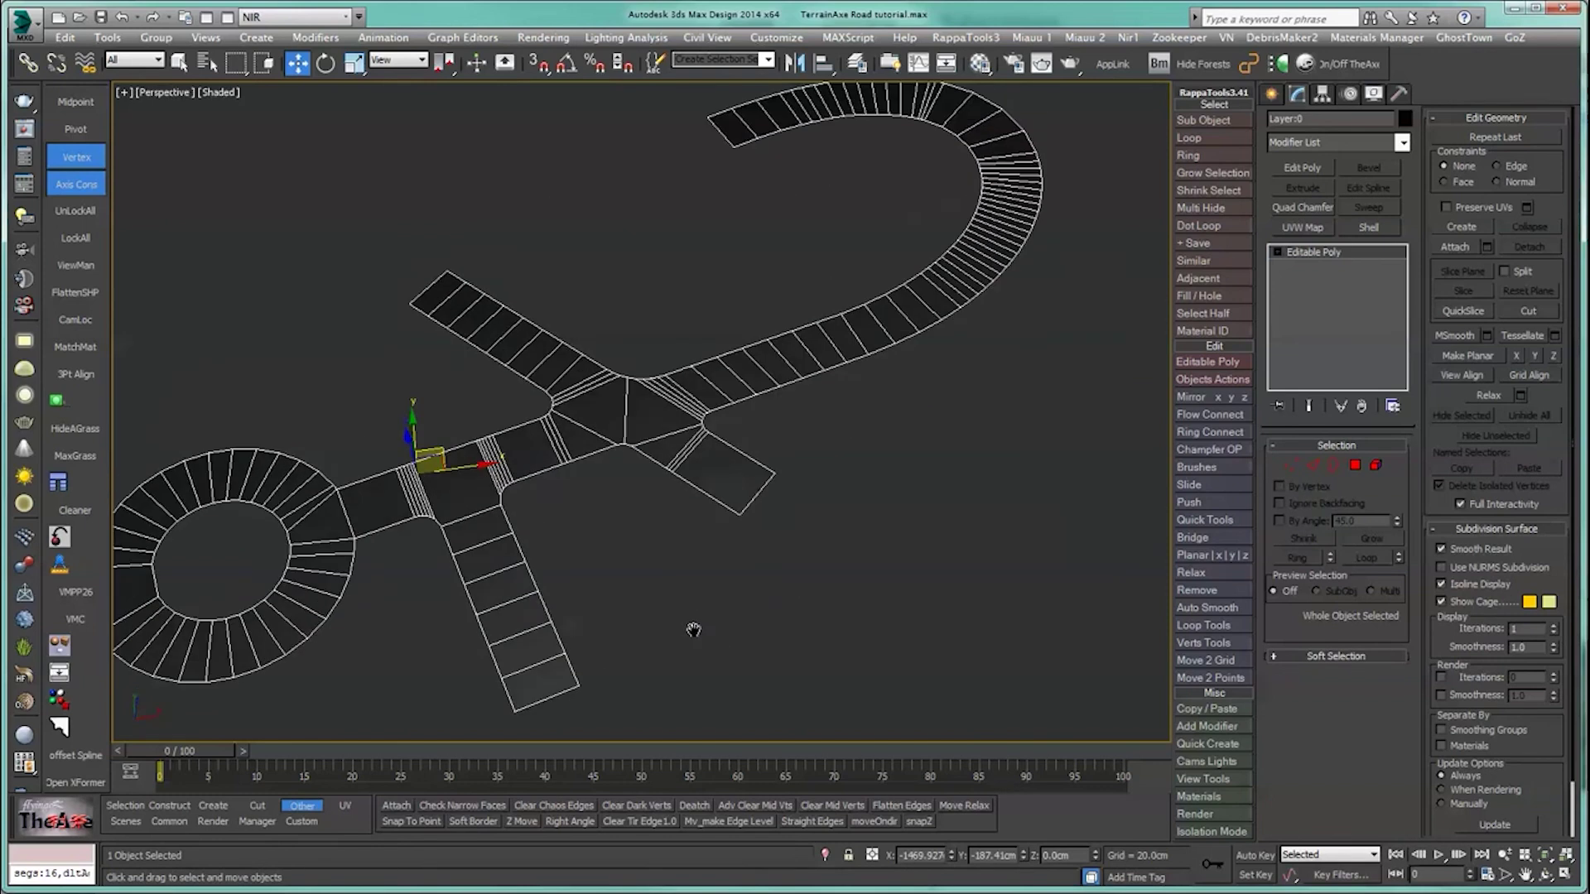
{"action": "key", "text": "m"}
{"action": "left_click_drag", "start_coordinate": [1114, 278], "coordinate": [956, 324]}
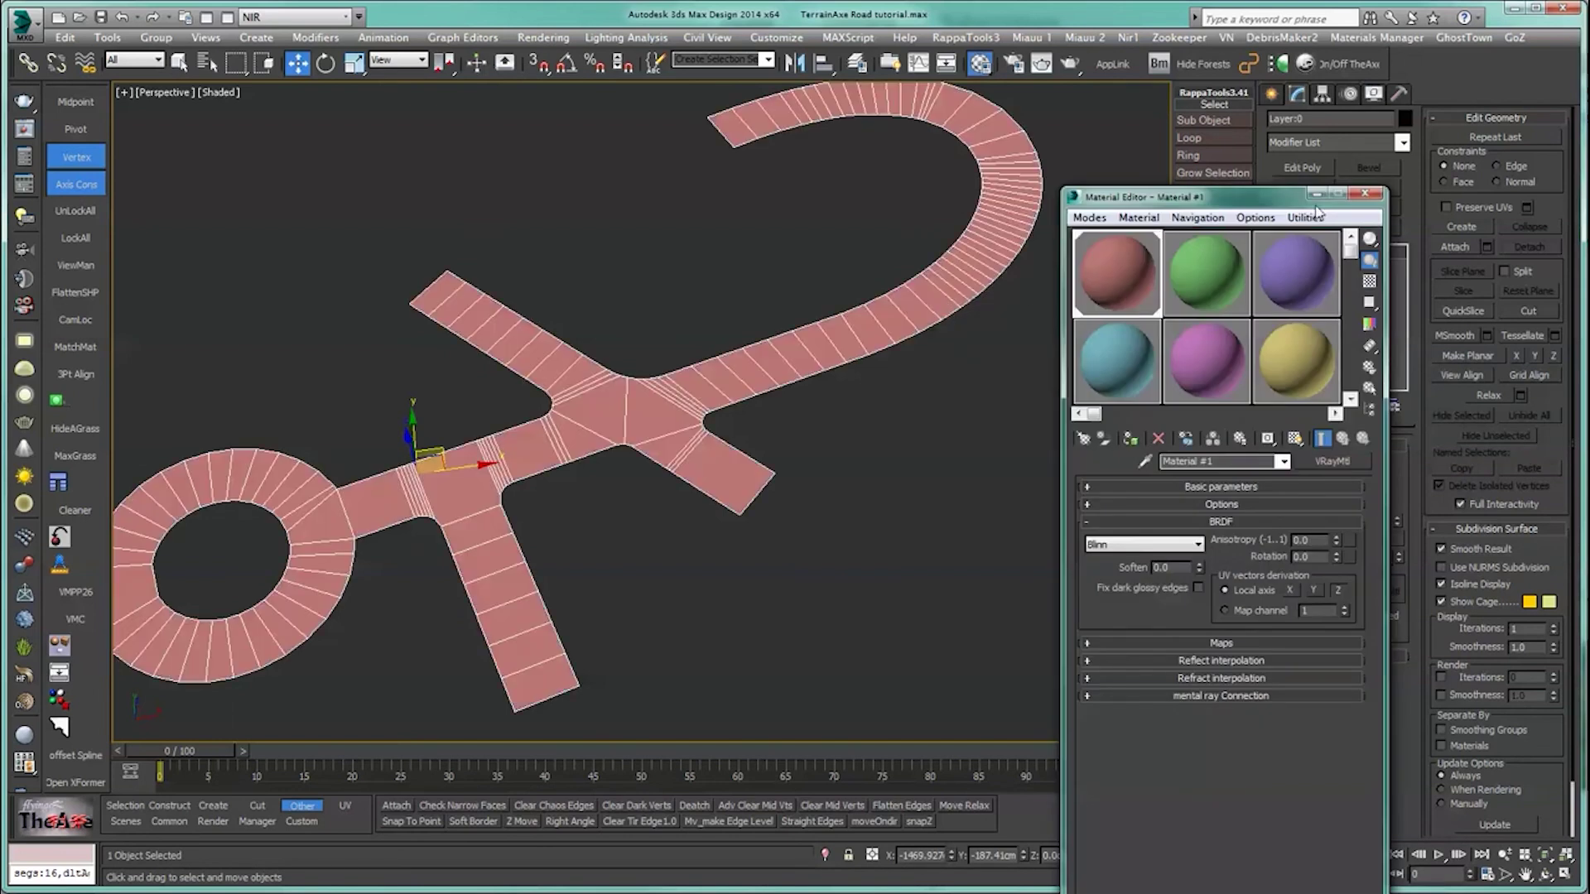
{"action": "left_click", "coordinate": [1366, 193]}
Step: Display edged faces on the shaded road in the perspective view
{"action": "left_click", "coordinate": [1403, 120]}
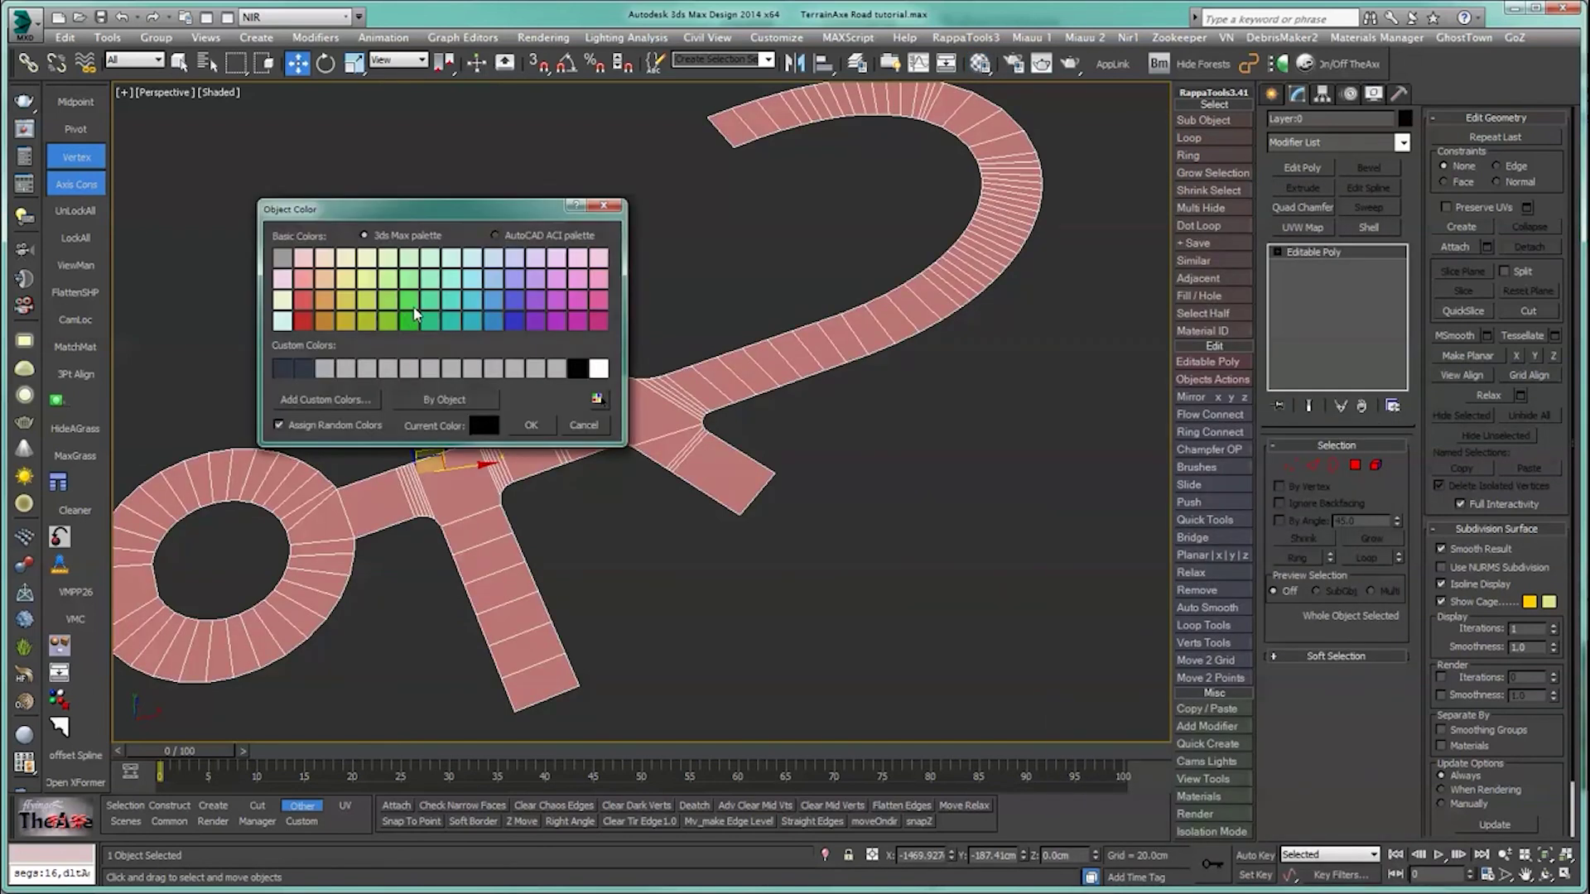
{"action": "left_click", "coordinate": [584, 425]}
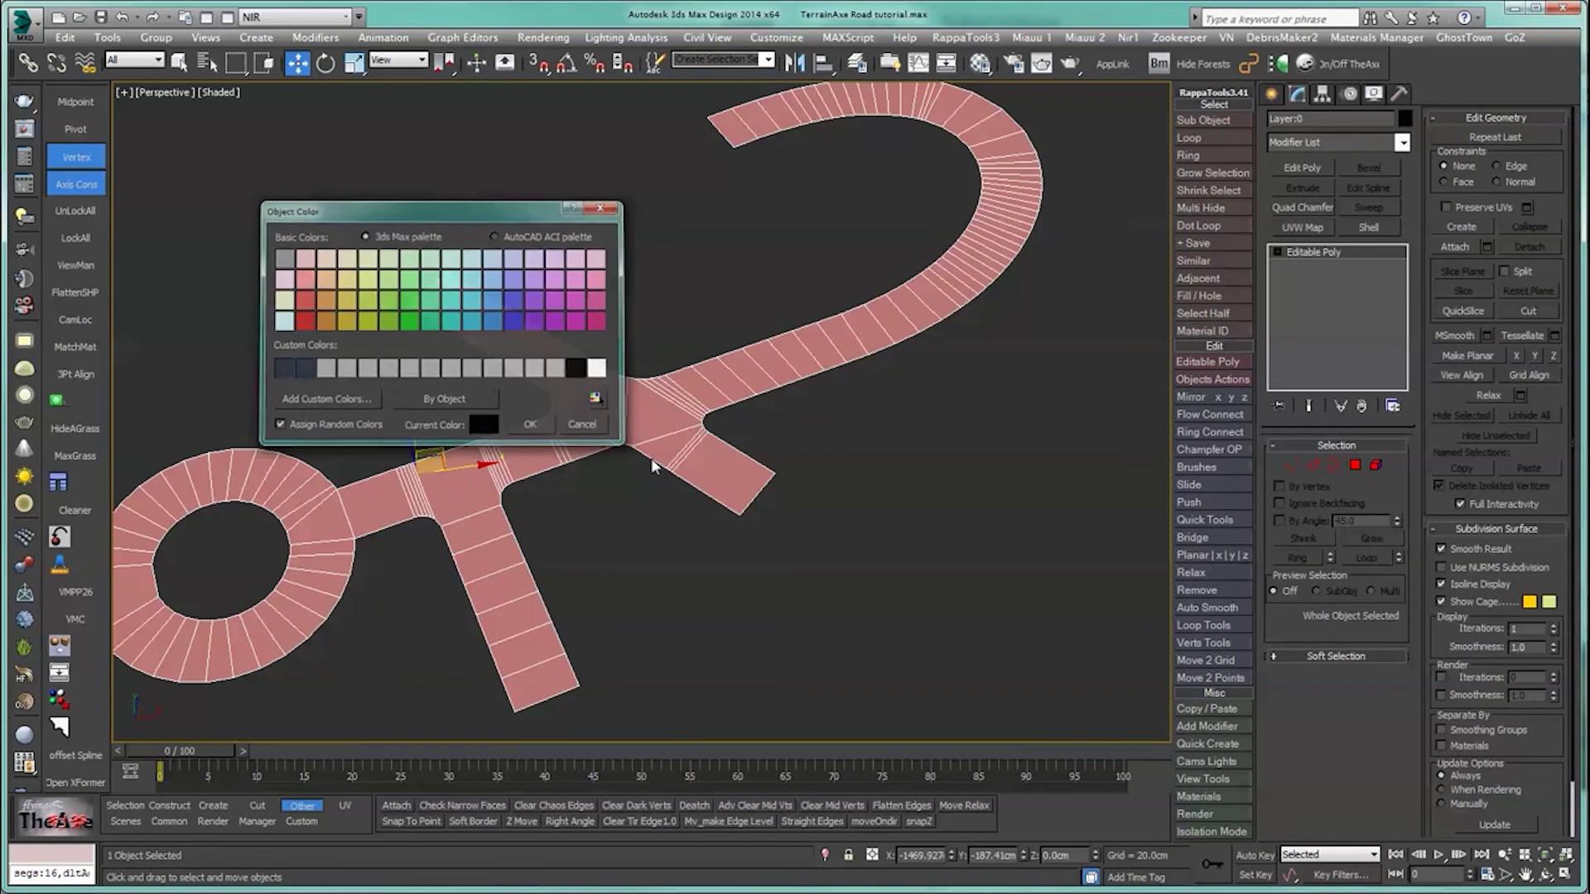
{"action": "left_click", "coordinate": [852, 485]}
{"action": "left_click", "coordinate": [692, 444]}
{"action": "left_click", "coordinate": [832, 473]}
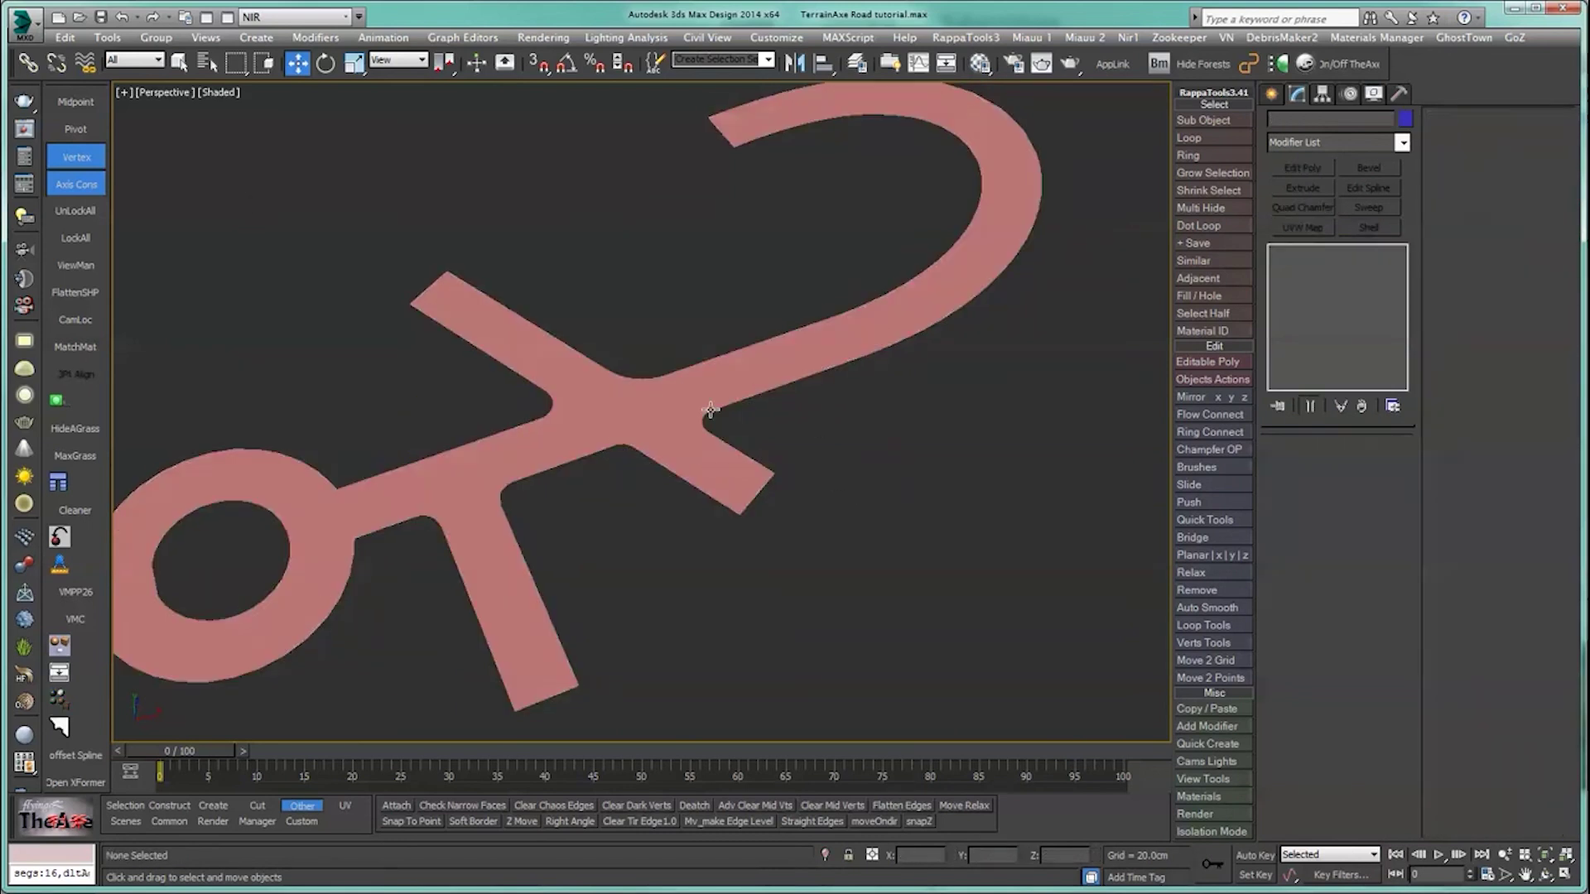
{"action": "left_click", "coordinate": [698, 407]}
{"action": "key", "text": "F4"}
{"action": "left_click", "coordinate": [887, 509]}
Step: Select the outer corner vertex at the curved road's open end and raise it well above the road plane
{"action": "middle_click_drag", "start_coordinate": [861, 464], "coordinate": [733, 483], "text": "alt"}
{"action": "scroll", "coordinate": [733, 484], "scroll_direction": "up", "scroll_amount": 3}
{"action": "left_click", "coordinate": [623, 260]}
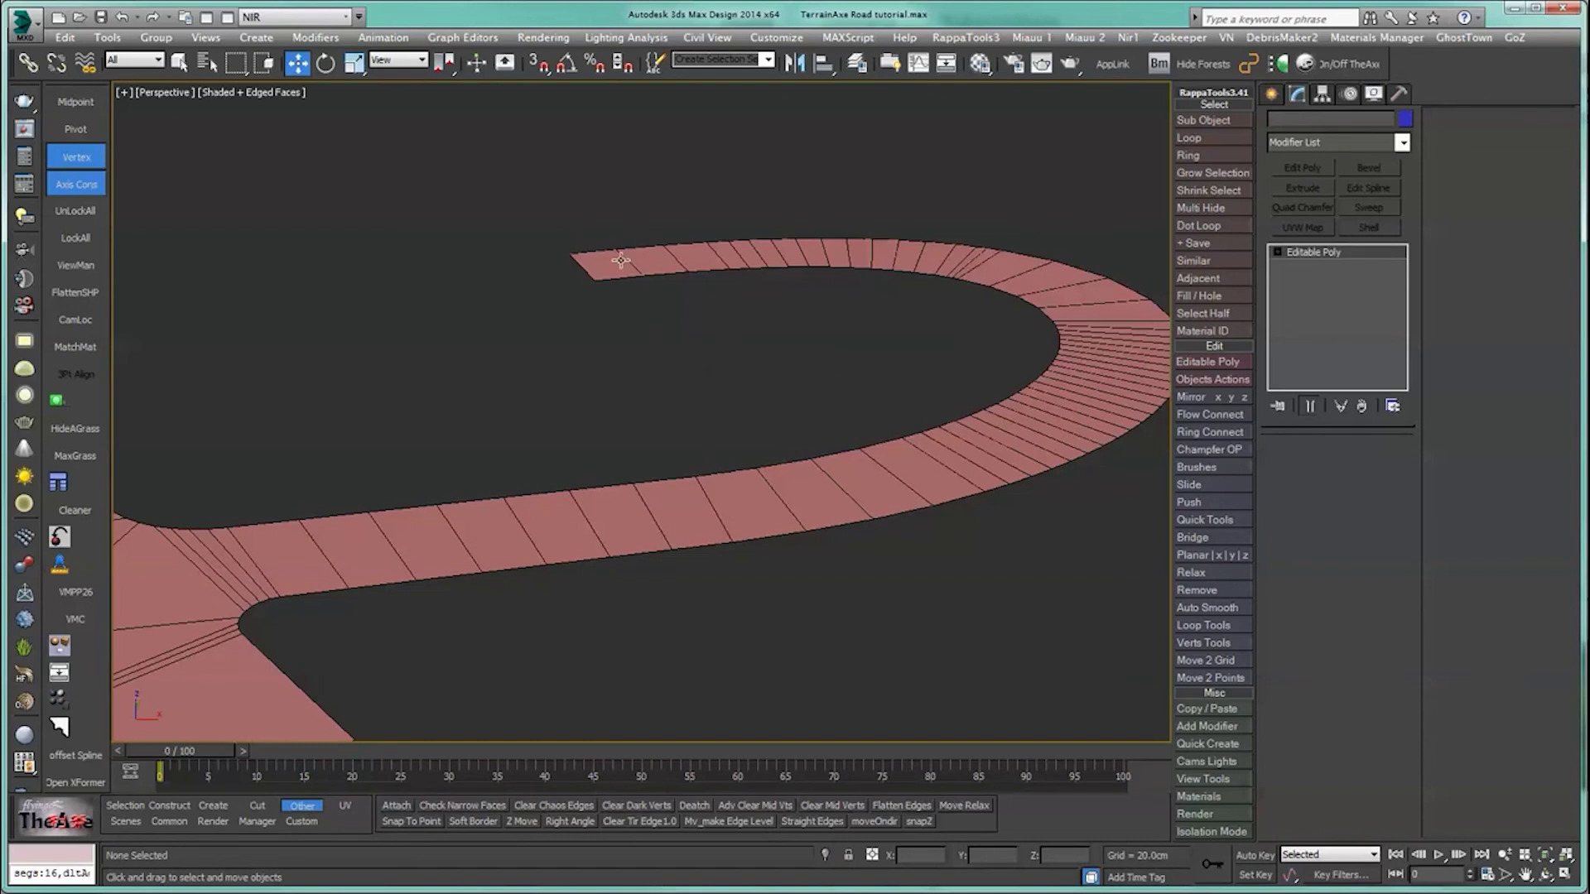
{"action": "scroll", "coordinate": [627, 523], "scroll_direction": "down", "scroll_amount": 2}
{"action": "left_click", "coordinate": [1291, 465]}
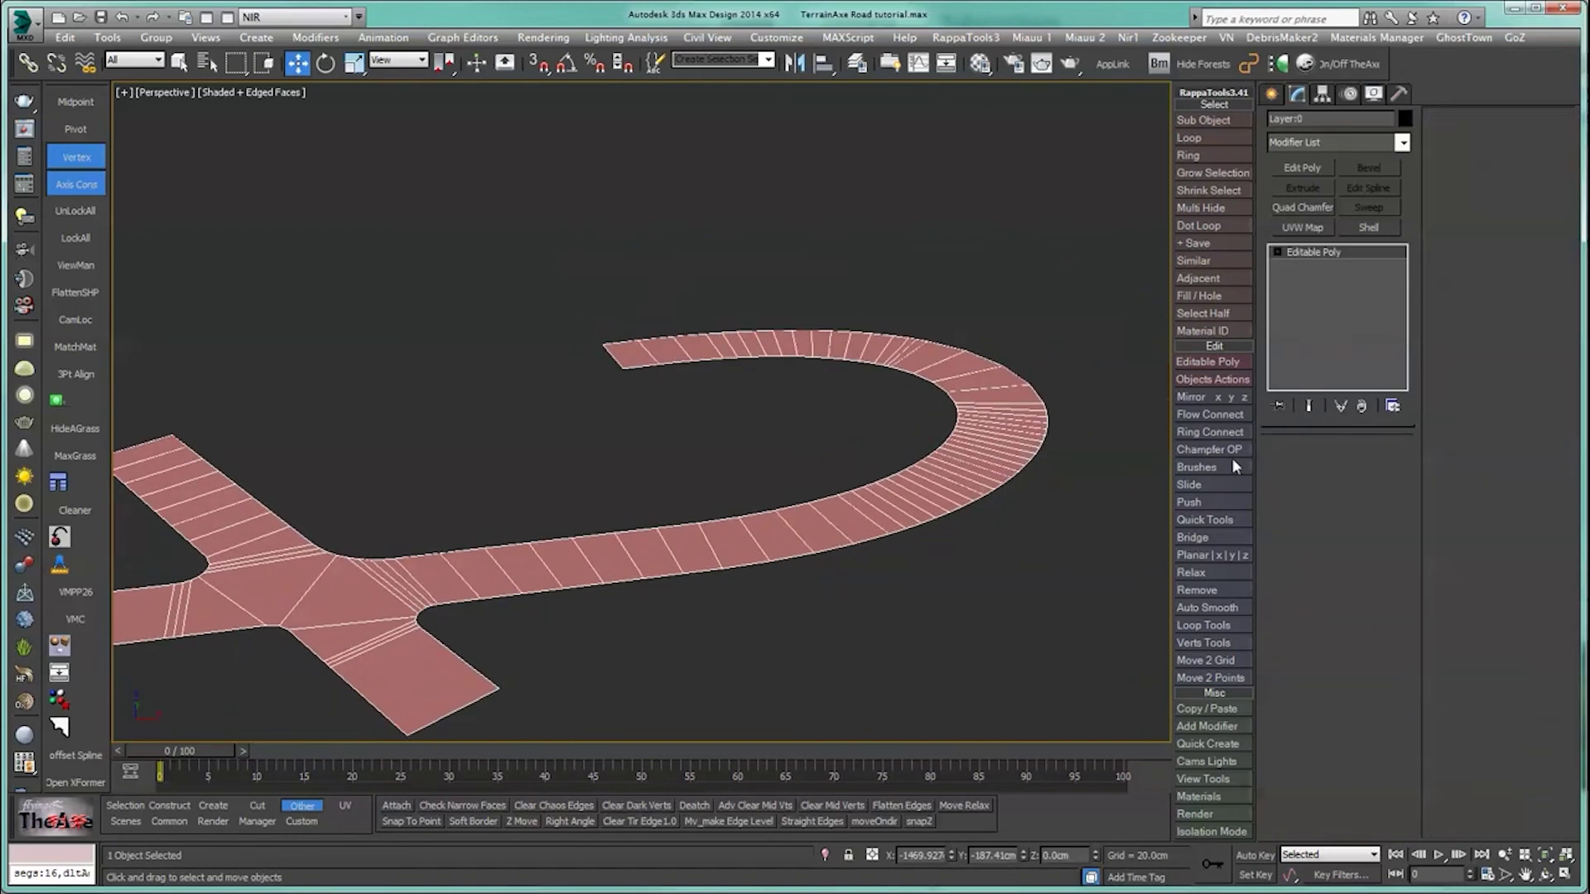
{"action": "left_click_drag", "start_coordinate": [563, 306], "coordinate": [636, 388]}
{"action": "left_click_drag", "start_coordinate": [620, 313], "coordinate": [602, 158]}
Step: Raise one end vertex of the short diagonal branch about 134 cm and lower an end vertex of the opposite branch about 240 cm
{"action": "mouse_move", "coordinate": [597, 403]}
{"action": "middle_mouse_down", "text": "alt"}
{"action": "mouse_move", "coordinate": [556, 475]}
{"action": "mouse_move", "coordinate": [568, 440]}
{"action": "mouse_move", "coordinate": [633, 462]}
{"action": "mouse_move", "coordinate": [605, 495]}
{"action": "mouse_move", "coordinate": [582, 427]}
{"action": "middle_mouse_up", "text": "alt"}
{"action": "left_click_drag", "start_coordinate": [650, 555], "coordinate": [680, 586]}
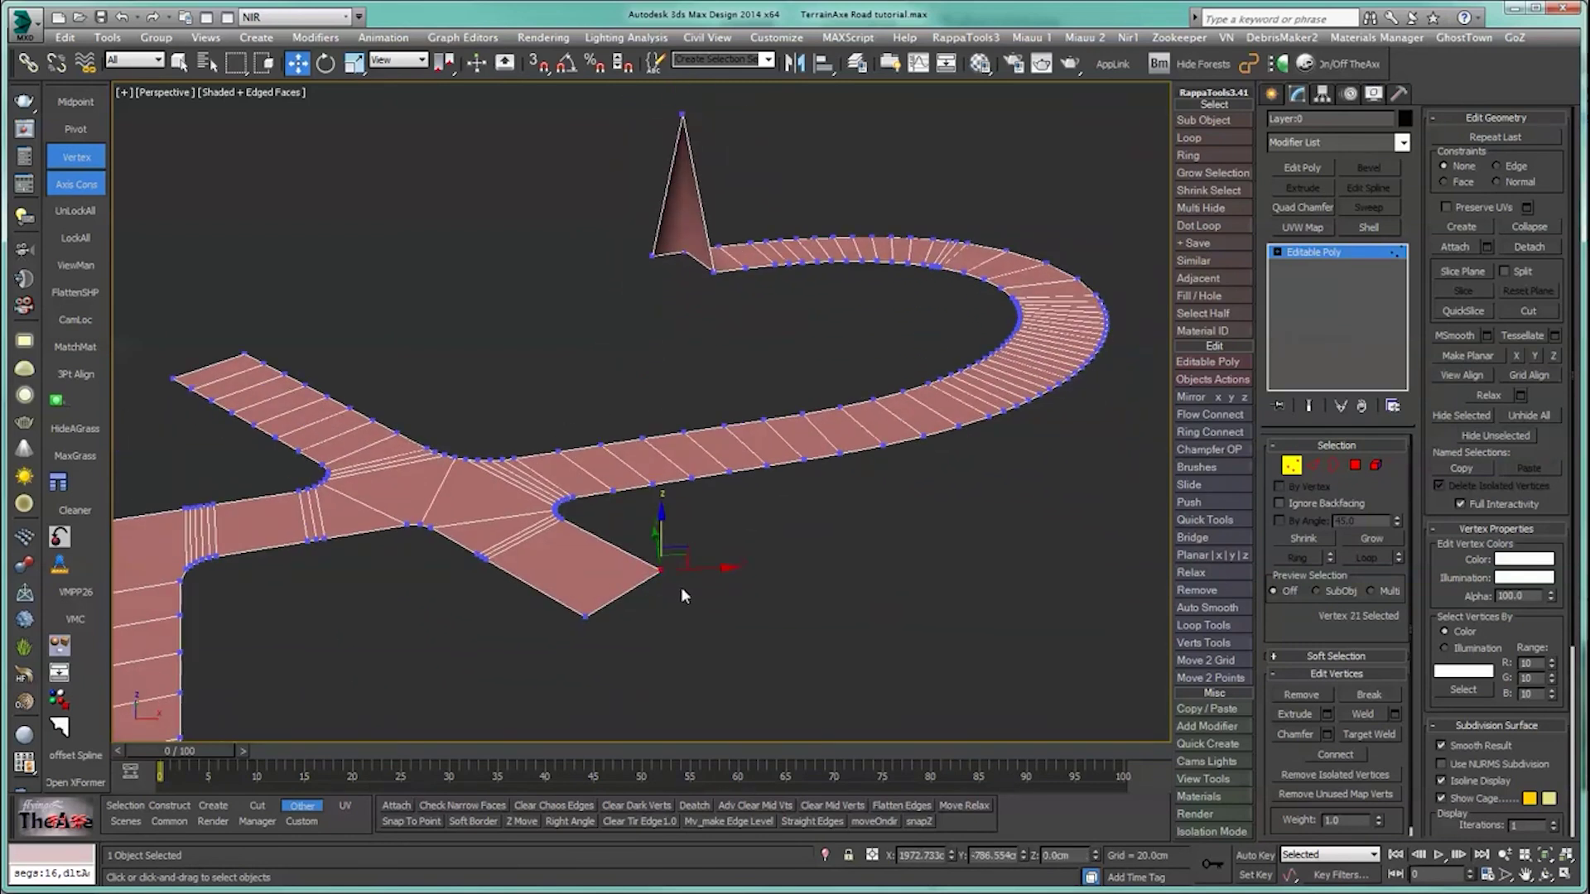
{"action": "left_click_drag", "start_coordinate": [660, 516], "coordinate": [660, 502]}
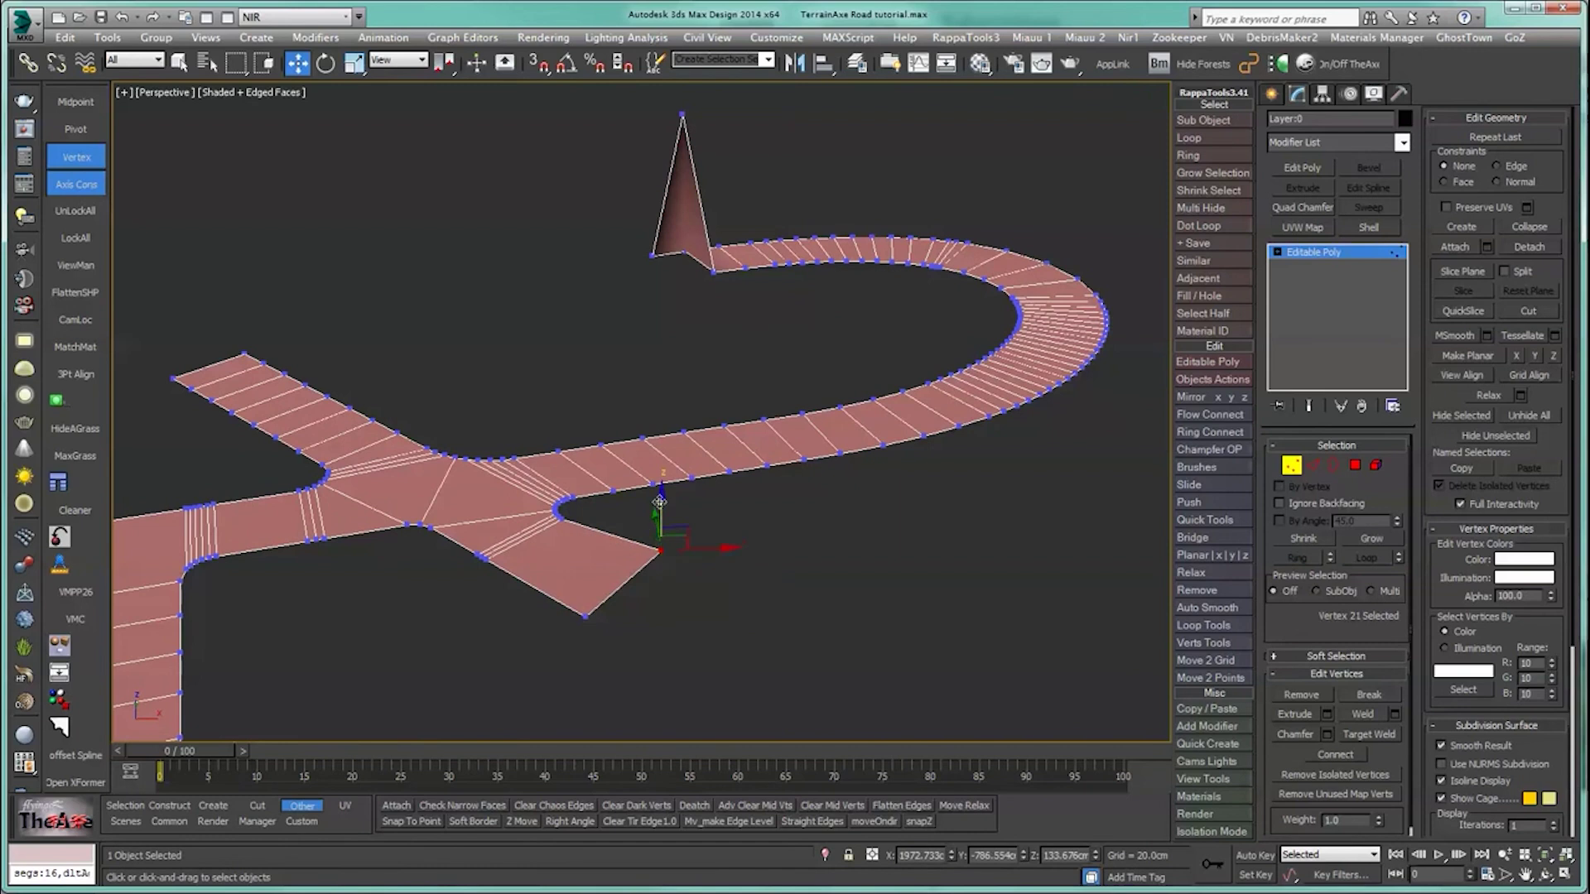
{"action": "middle_click_drag", "start_coordinate": [594, 510], "coordinate": [705, 530]}
{"action": "left_click_drag", "start_coordinate": [402, 367], "coordinate": [410, 378]}
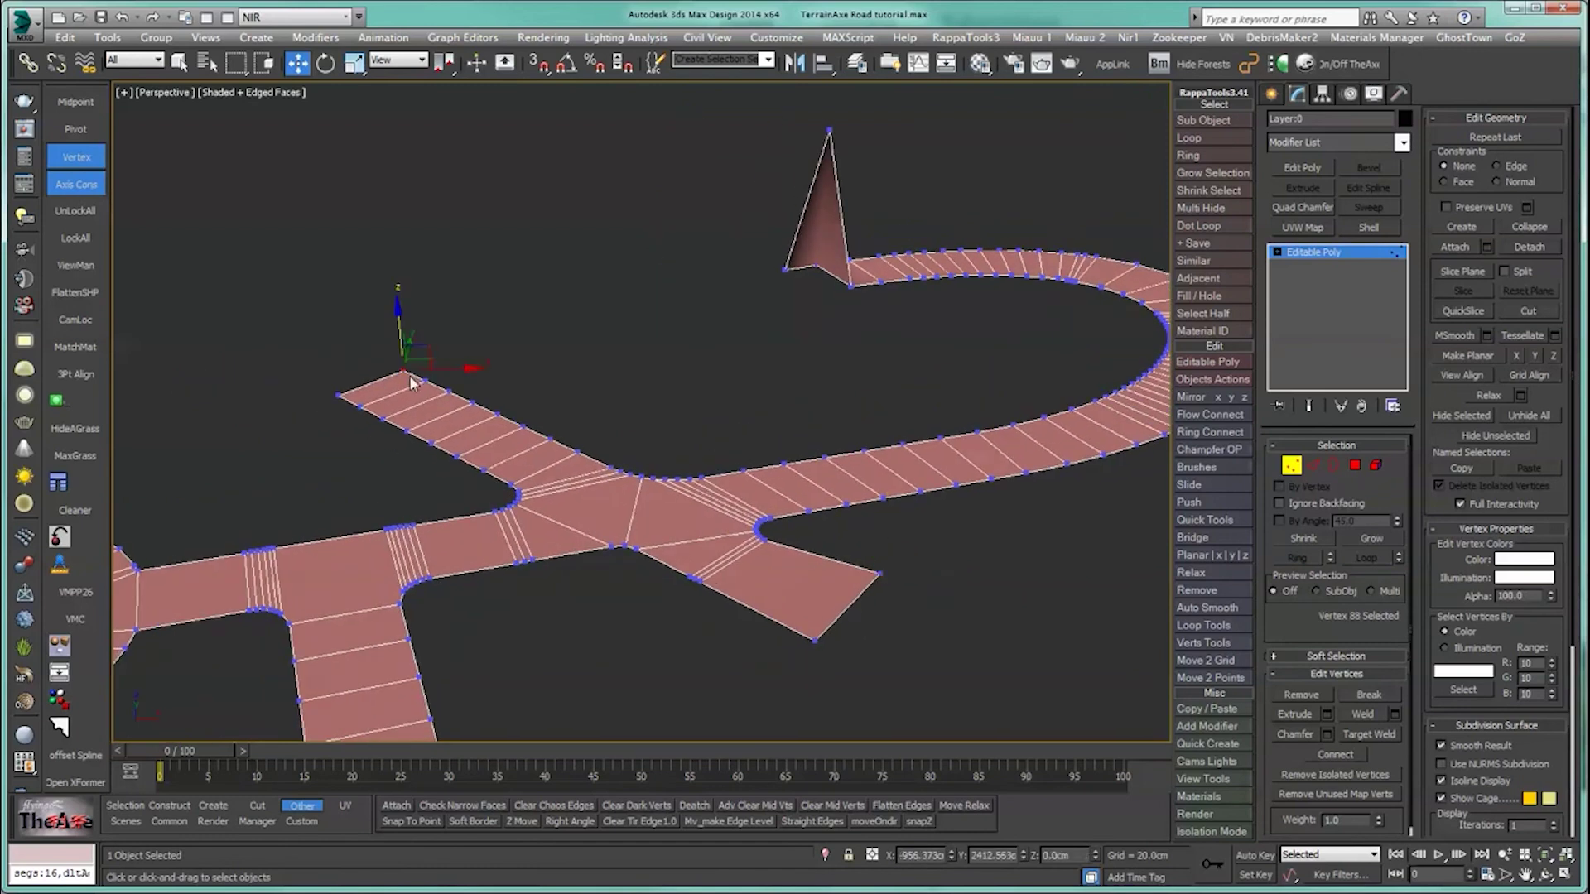
{"action": "left_click_drag", "start_coordinate": [397, 318], "coordinate": [394, 345]}
Step: Lower one corner vertex at the end of the side branch nearest the roundabout by about 541 cm
{"action": "middle_click_drag", "start_coordinate": [394, 345], "coordinate": [681, 509], "text": "alt"}
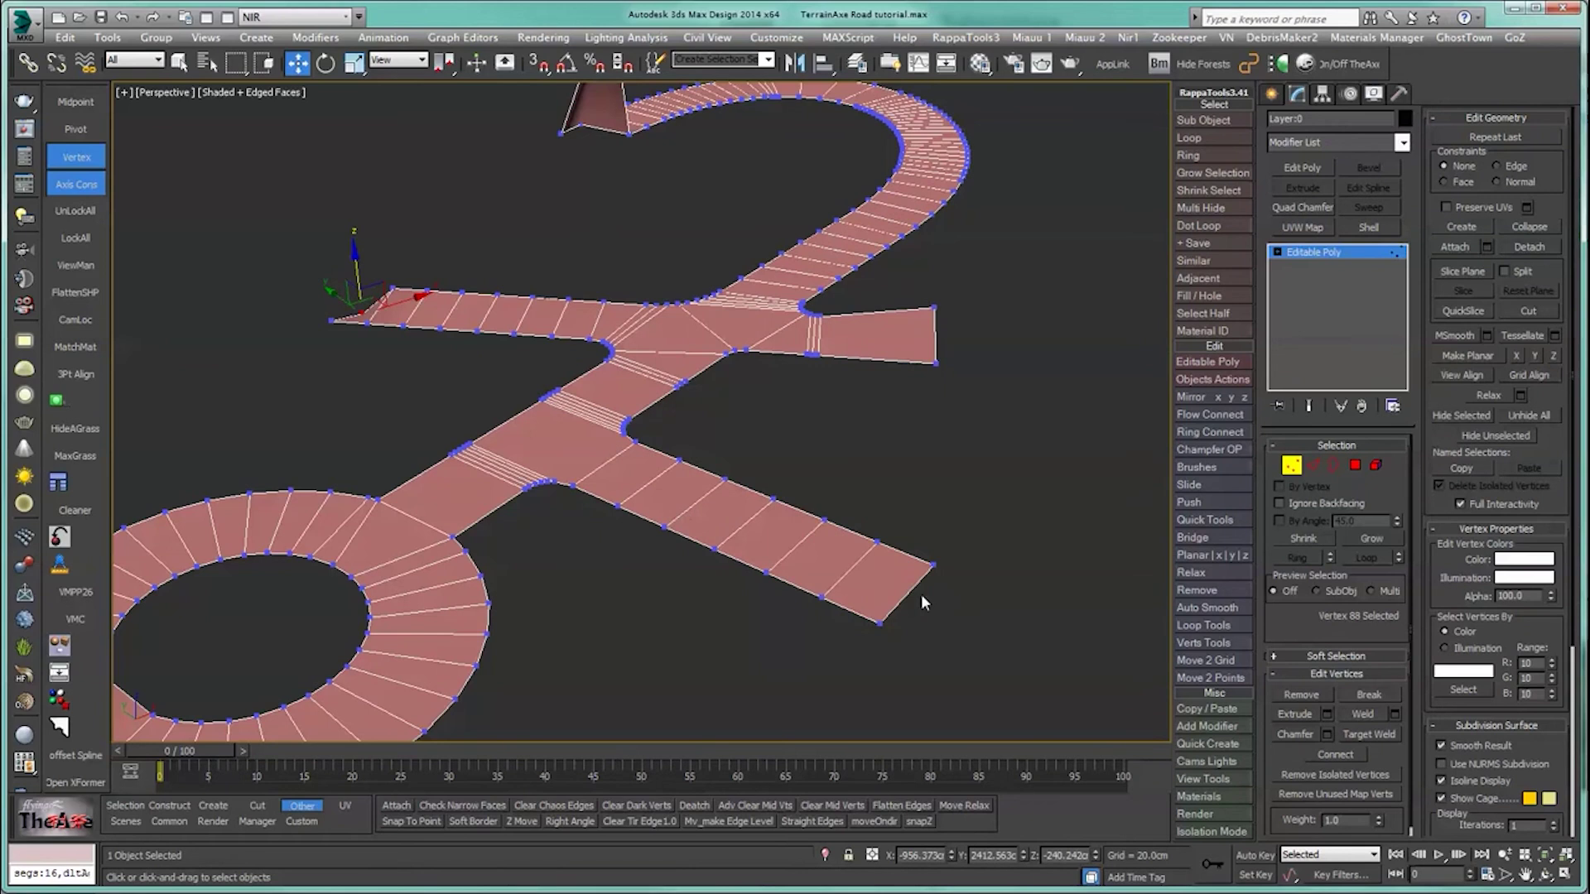
{"action": "middle_click_drag", "start_coordinate": [921, 593], "coordinate": [875, 519]}
{"action": "left_click", "coordinate": [888, 488]}
{"action": "left_click_drag", "start_coordinate": [897, 440], "coordinate": [950, 561]}
Step: Raise one outer rim vertex of the roundabout to about 112 cm and lower another on the opposite side to about -109 cm
{"action": "middle_click_drag", "start_coordinate": [622, 600], "coordinate": [867, 555], "text": "alt"}
{"action": "middle_click_drag", "start_coordinate": [868, 554], "coordinate": [837, 613], "text": "alt"}
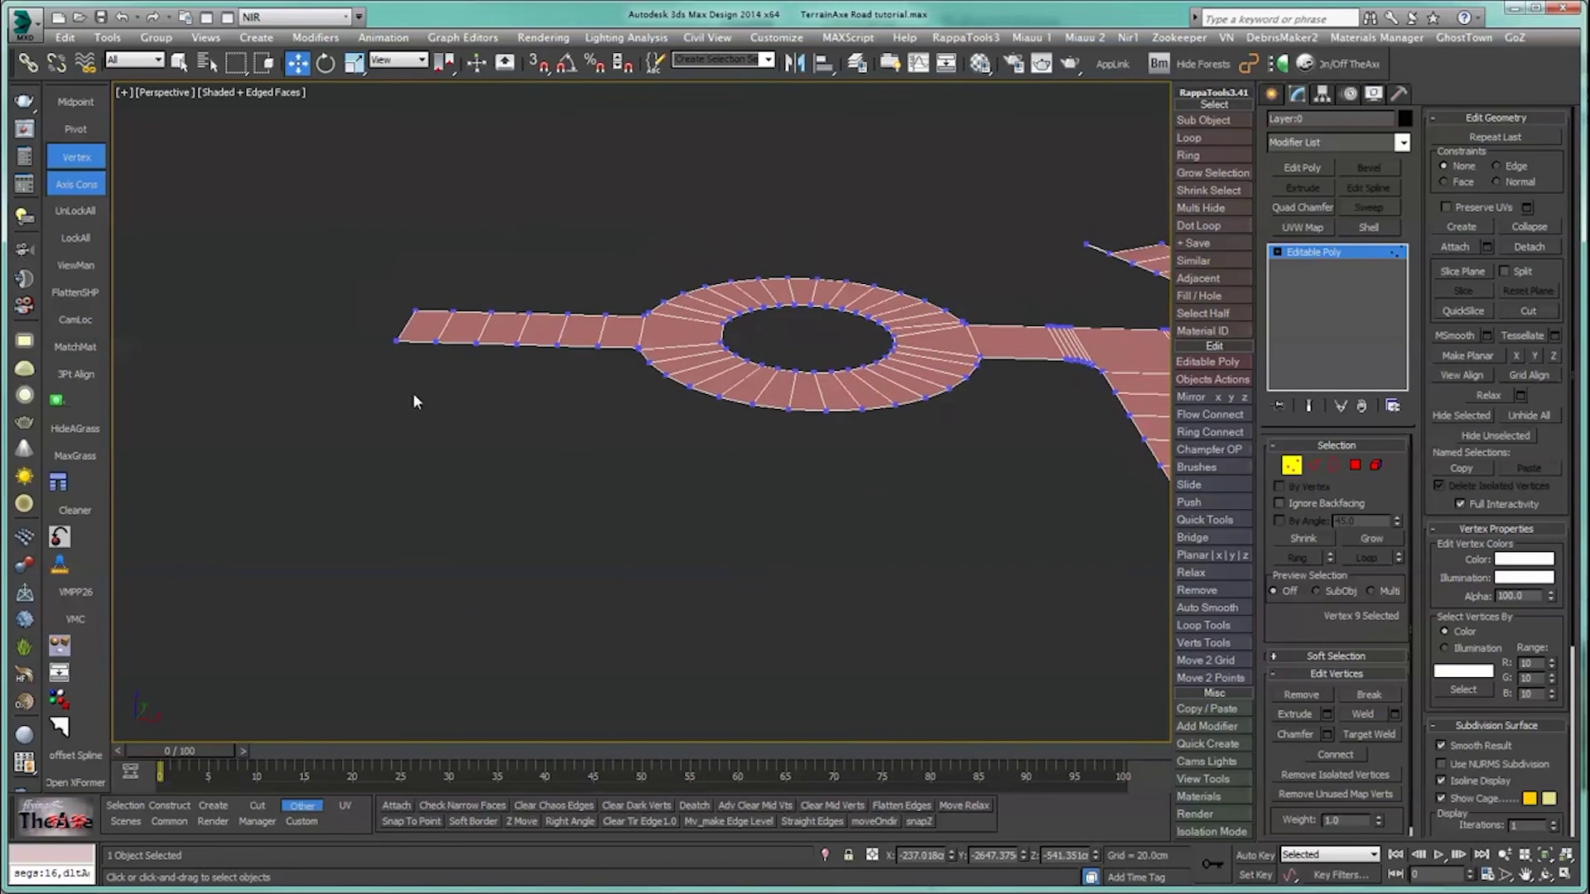
{"action": "middle_click_drag", "start_coordinate": [387, 429], "coordinate": [742, 417], "text": "alt"}
{"action": "left_click_drag", "start_coordinate": [532, 345], "coordinate": [556, 364]}
{"action": "left_click_drag", "start_coordinate": [549, 308], "coordinate": [546, 291]}
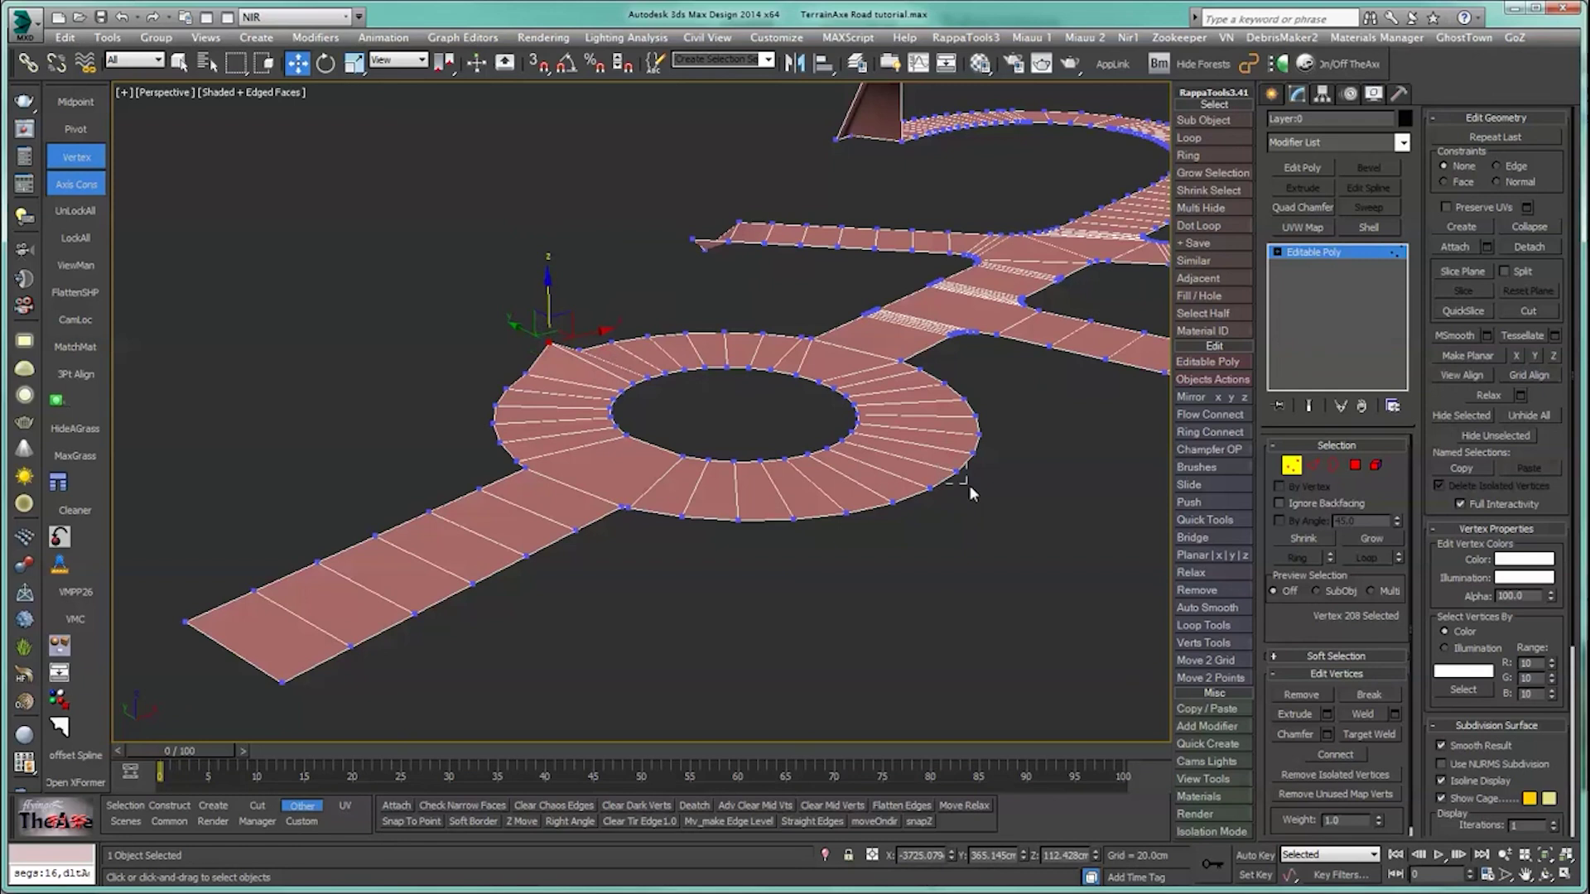
{"action": "left_click_drag", "start_coordinate": [971, 485], "coordinate": [960, 443]}
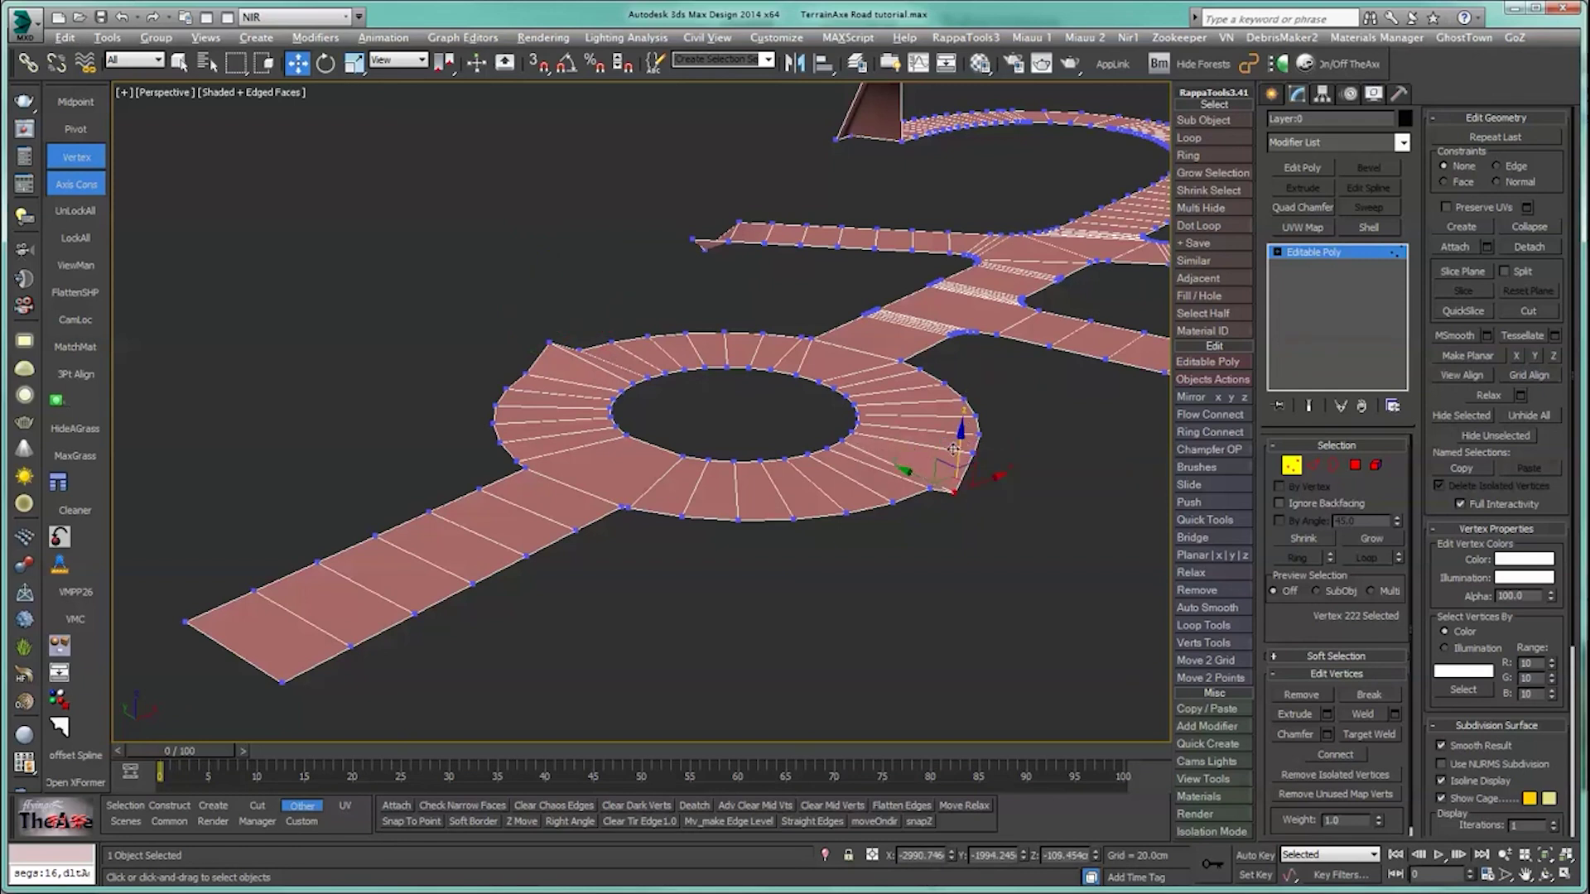
Step: Select the border edges from the junction corner vertex along the inner curve to the raised end vertex with Select Border, and show the wireframe
{"action": "middle_click_drag", "start_coordinate": [961, 445], "coordinate": [600, 470], "text": "alt"}
{"action": "scroll", "coordinate": [425, 556], "scroll_direction": "up", "scroll_amount": 5}
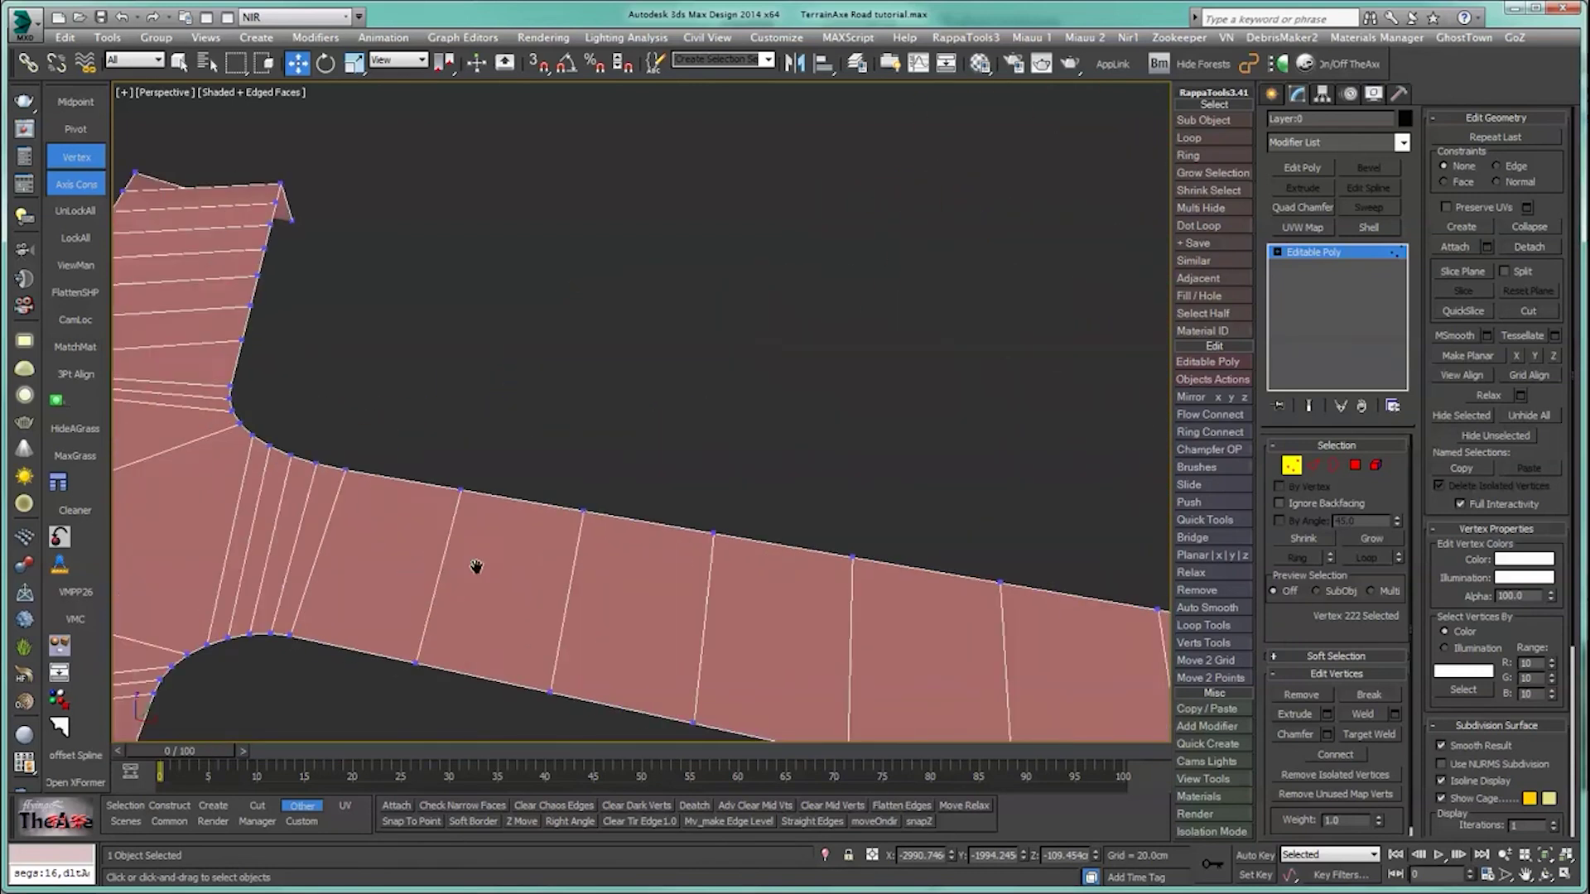
{"action": "middle_click_drag", "start_coordinate": [474, 563], "coordinate": [616, 575], "text": "alt"}
{"action": "left_click_drag", "start_coordinate": [714, 524], "coordinate": [713, 525]}
{"action": "scroll", "coordinate": [646, 638], "scroll_direction": "down", "scroll_amount": 6}
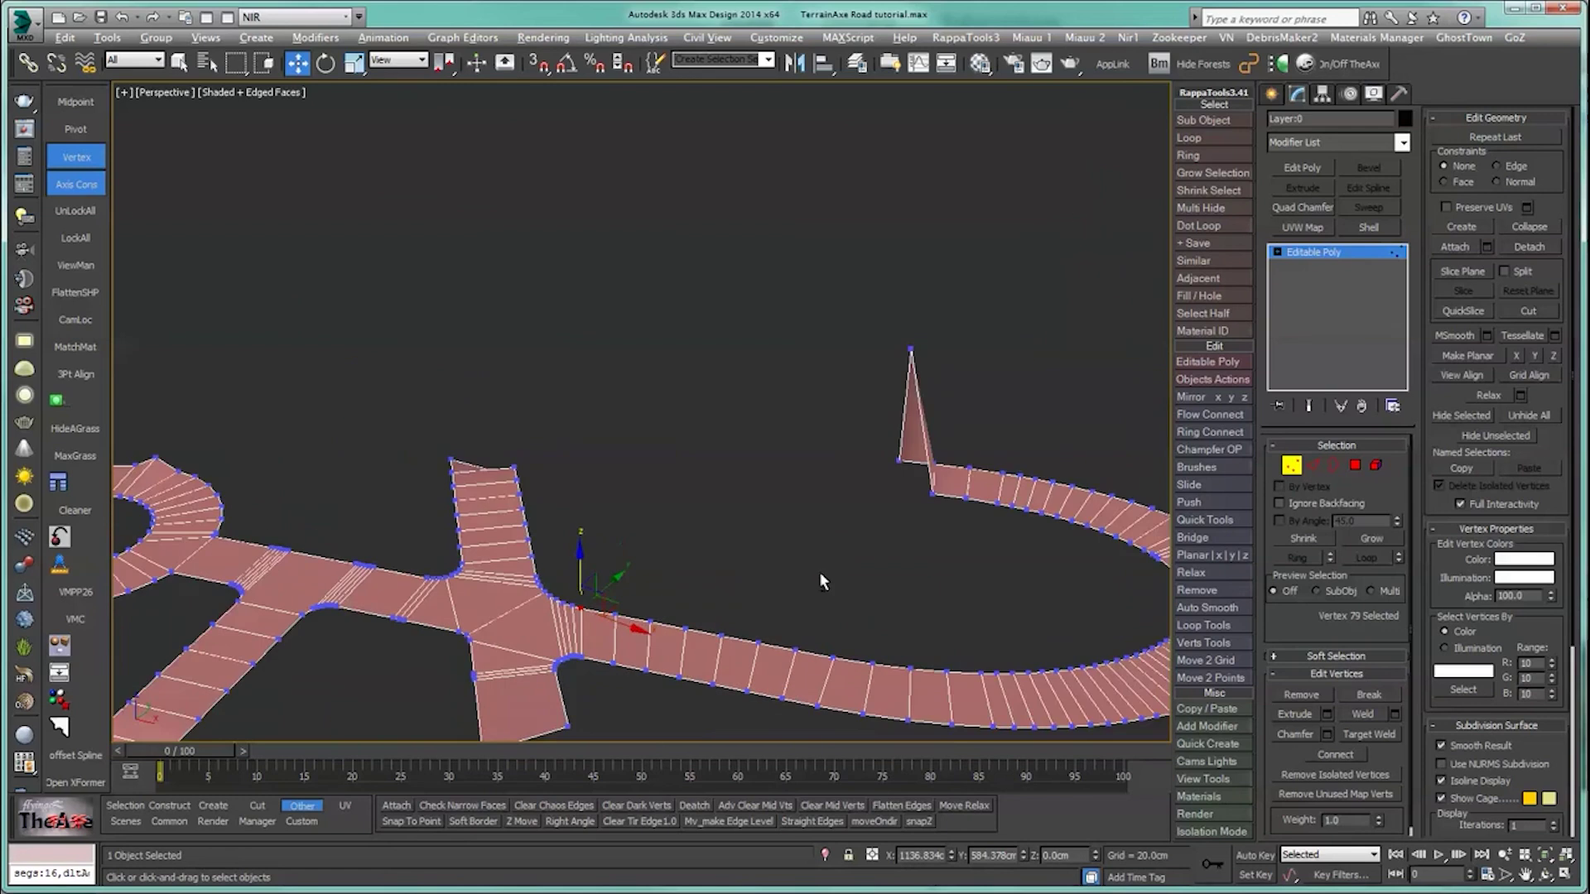
{"action": "middle_click_drag", "start_coordinate": [818, 571], "coordinate": [683, 497], "text": "alt"}
{"action": "left_click_drag", "start_coordinate": [788, 319], "coordinate": [883, 367]}
{"action": "middle_click_drag", "start_coordinate": [687, 612], "coordinate": [677, 455]}
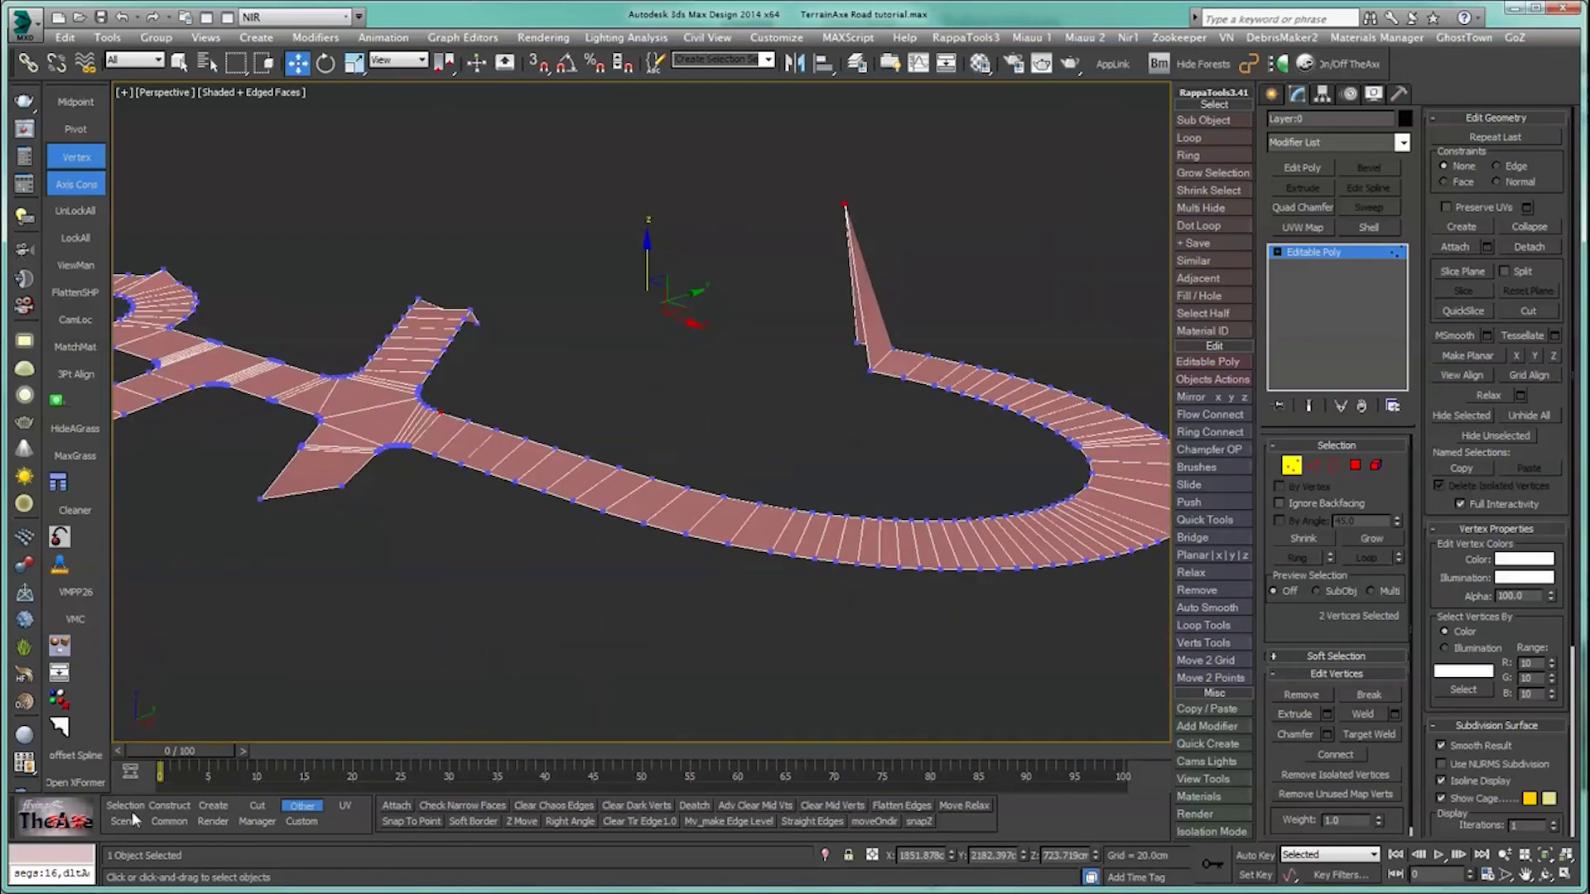
{"action": "left_click", "coordinate": [131, 808]}
{"action": "left_click", "coordinate": [397, 806]}
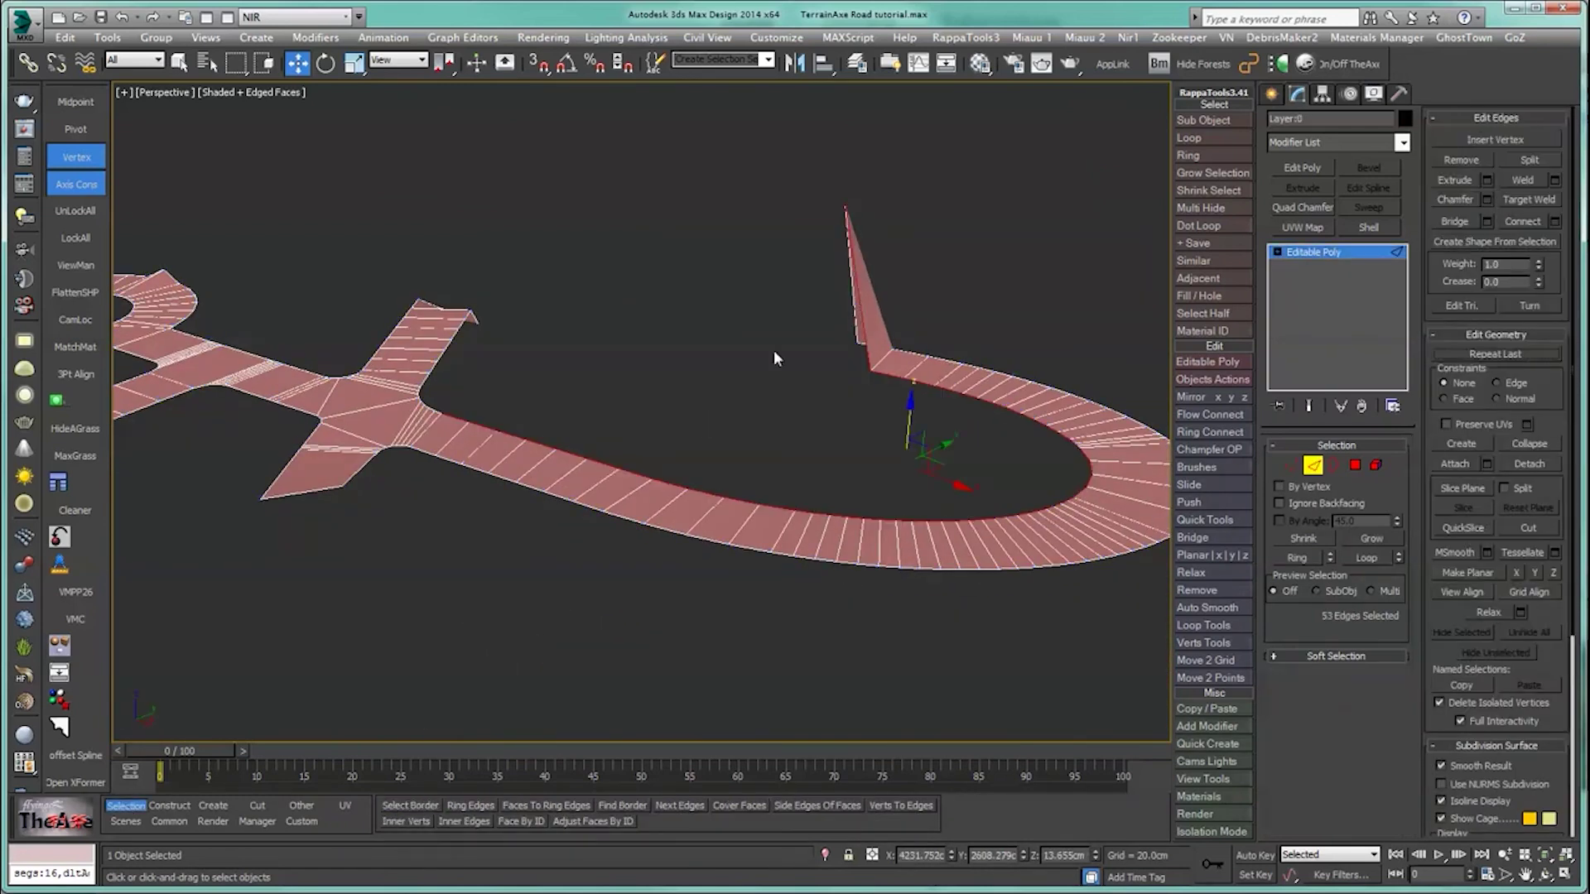
{"action": "key", "text": "F3"}
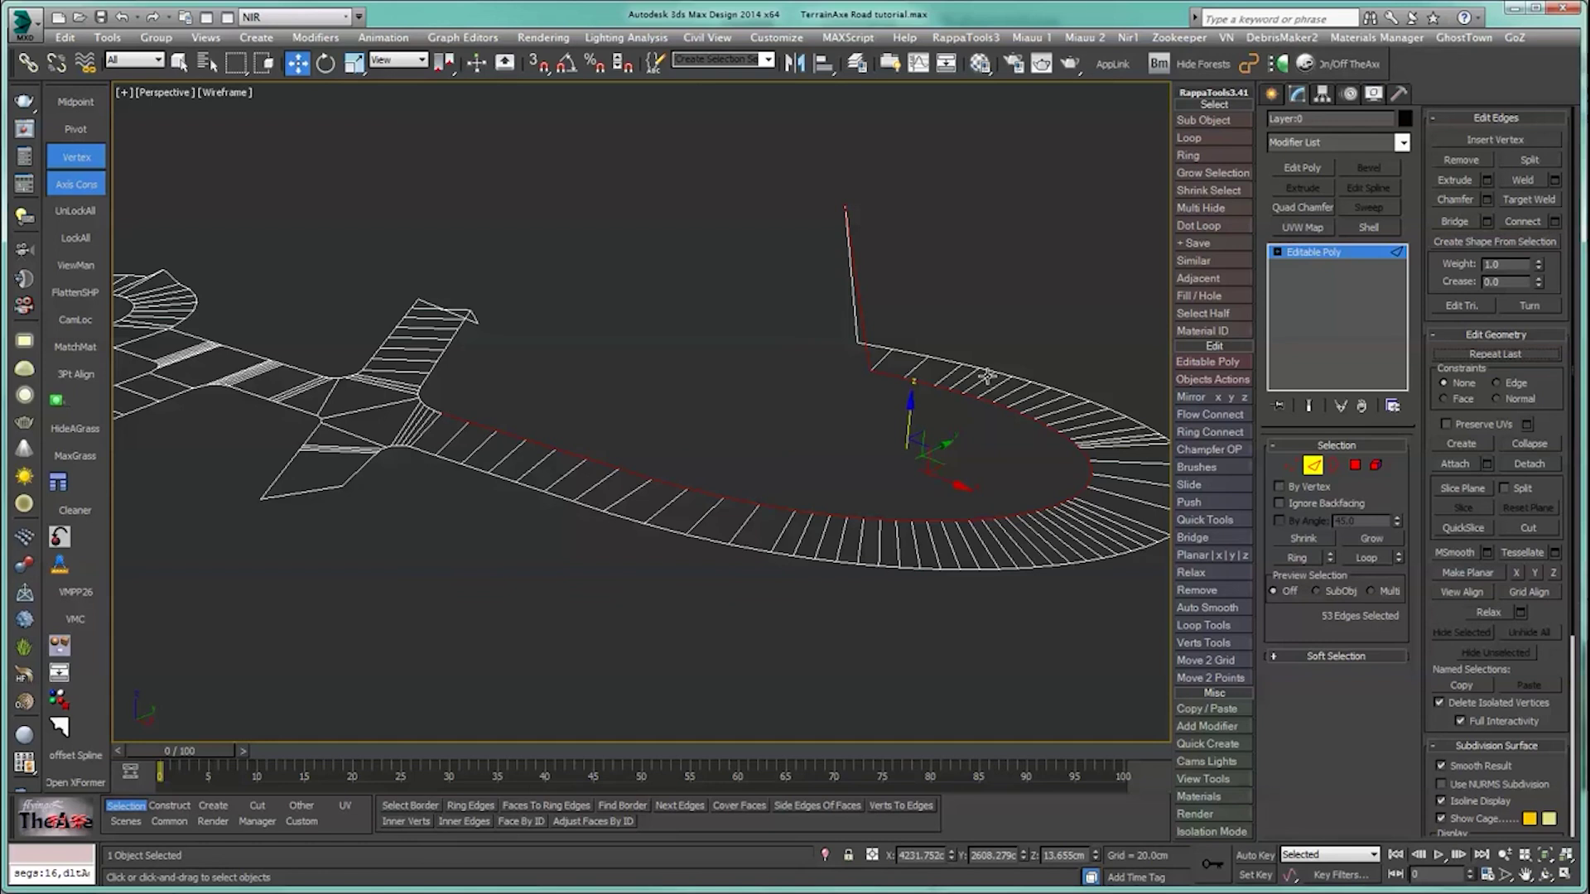
Step: Smooth the heights of the selected inner-curve border with SMRoad(Curve)
{"action": "left_click", "coordinate": [173, 808]}
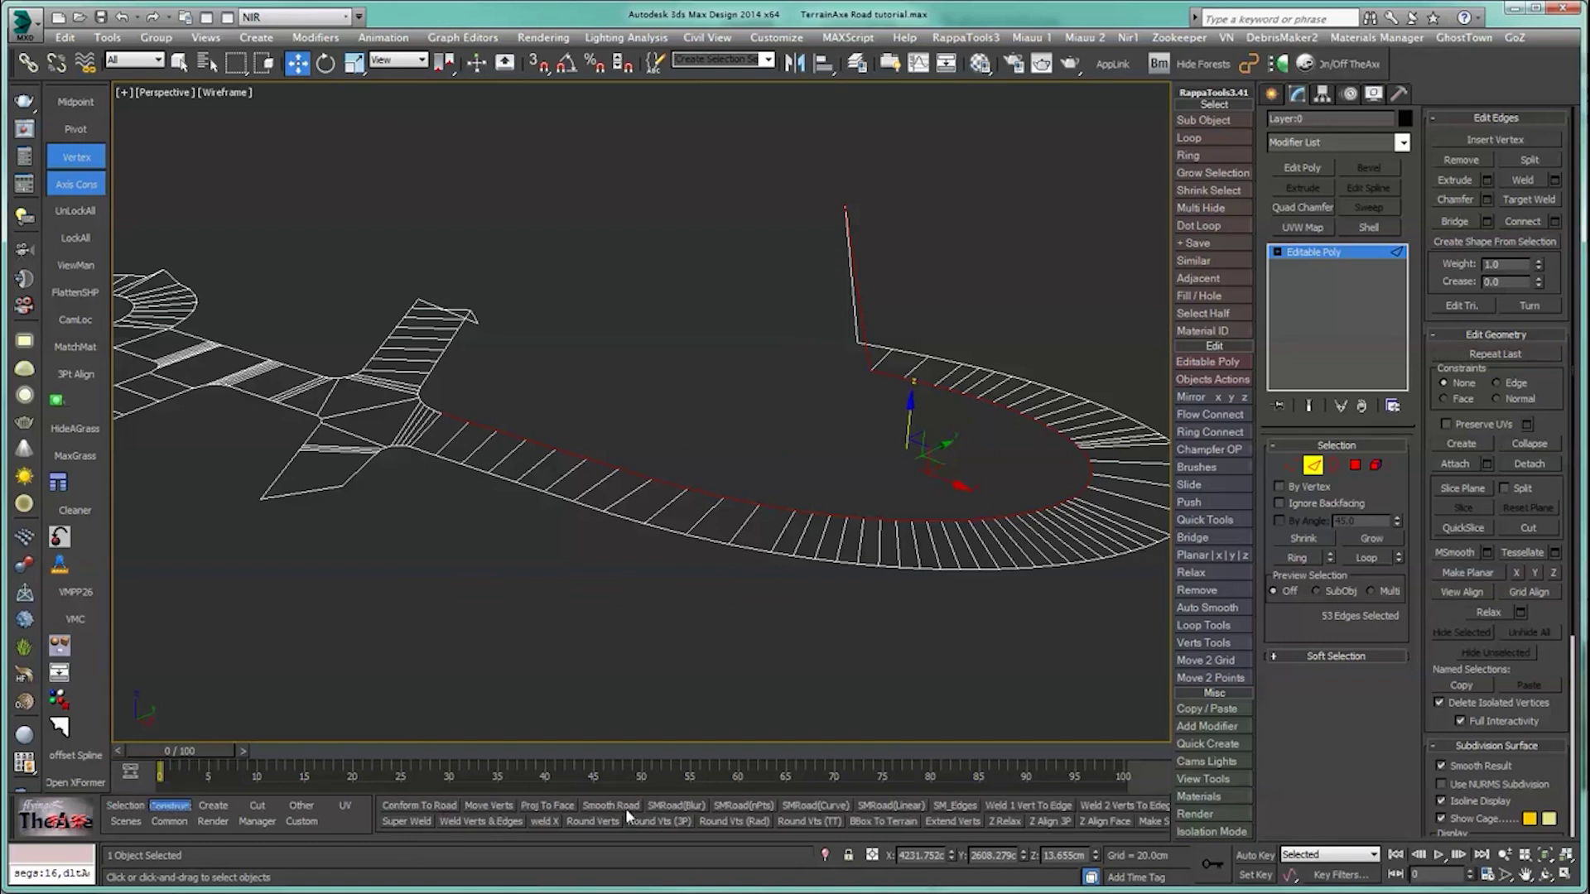
{"action": "left_click", "coordinate": [788, 807]}
{"action": "middle_click_drag", "start_coordinate": [828, 596], "coordinate": [650, 692]}
{"action": "middle_click_drag", "start_coordinate": [370, 576], "coordinate": [530, 630]}
{"action": "middle_click_drag", "start_coordinate": [530, 630], "coordinate": [645, 530], "text": "alt"}
{"action": "scroll", "coordinate": [635, 587], "scroll_direction": "down", "scroll_amount": 5}
{"action": "scroll", "coordinate": [907, 579], "scroll_direction": "up", "scroll_amount": 5}
{"action": "middle_click_drag", "start_coordinate": [646, 530], "coordinate": [720, 546], "text": "alt"}
{"action": "scroll", "coordinate": [721, 547], "scroll_direction": "up", "scroll_amount": 3}
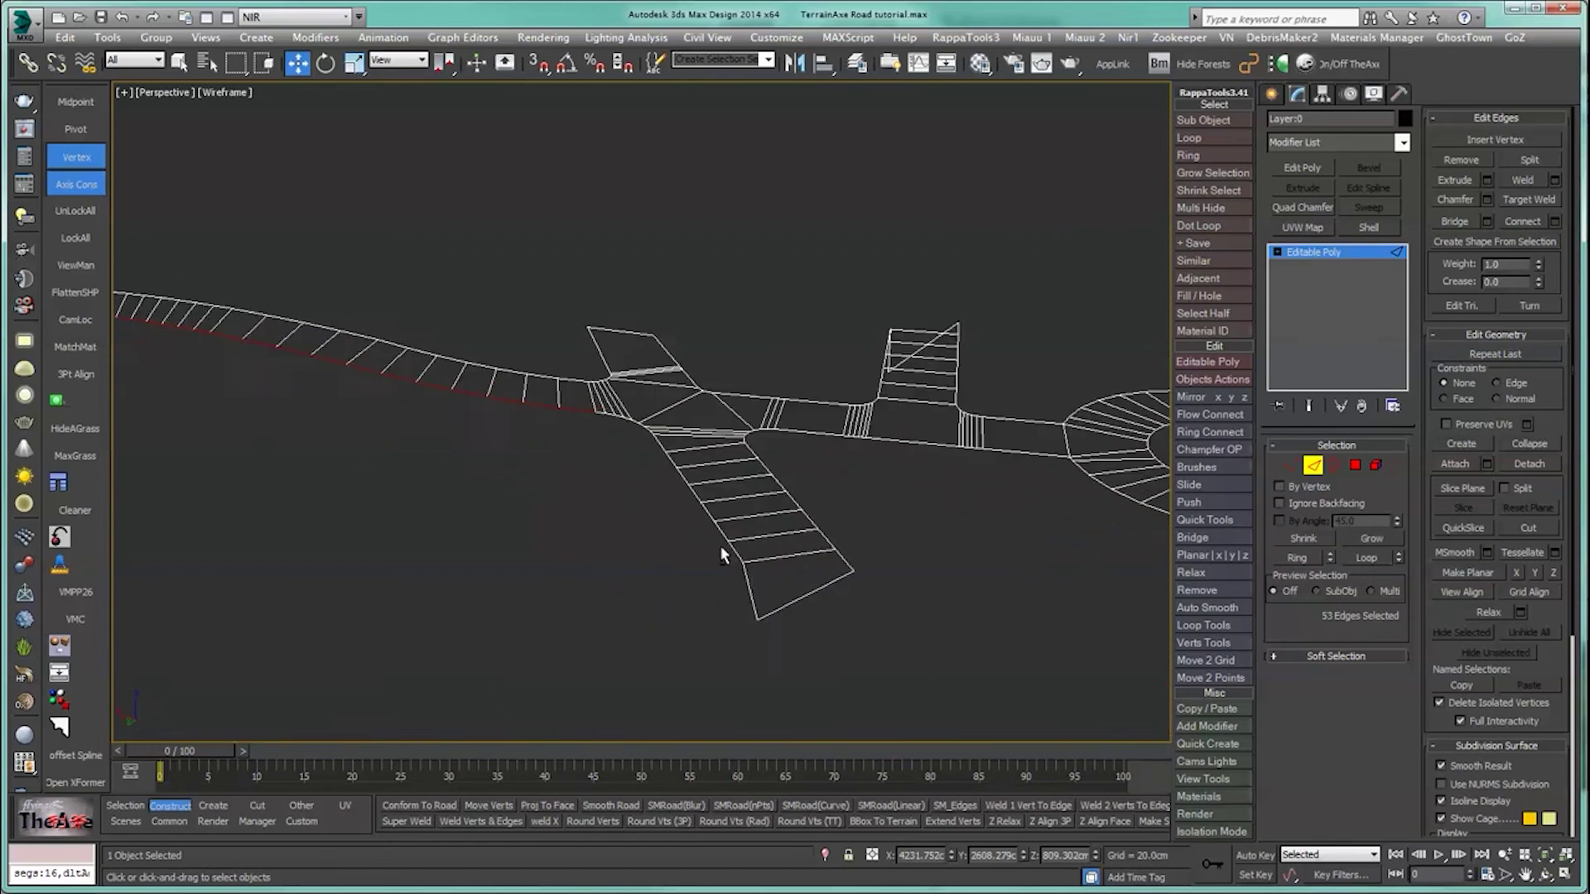
Step: Lower the junction corner vertex between the curved road and the wide diagonal branch by about 49 cm
{"action": "scroll", "coordinate": [720, 545], "scroll_direction": "up", "scroll_amount": 2}
{"action": "middle_click_drag", "start_coordinate": [556, 407], "coordinate": [573, 467]}
{"action": "scroll", "coordinate": [572, 467], "scroll_direction": "up", "scroll_amount": 5}
{"action": "middle_click_drag", "start_coordinate": [844, 431], "coordinate": [622, 489]}
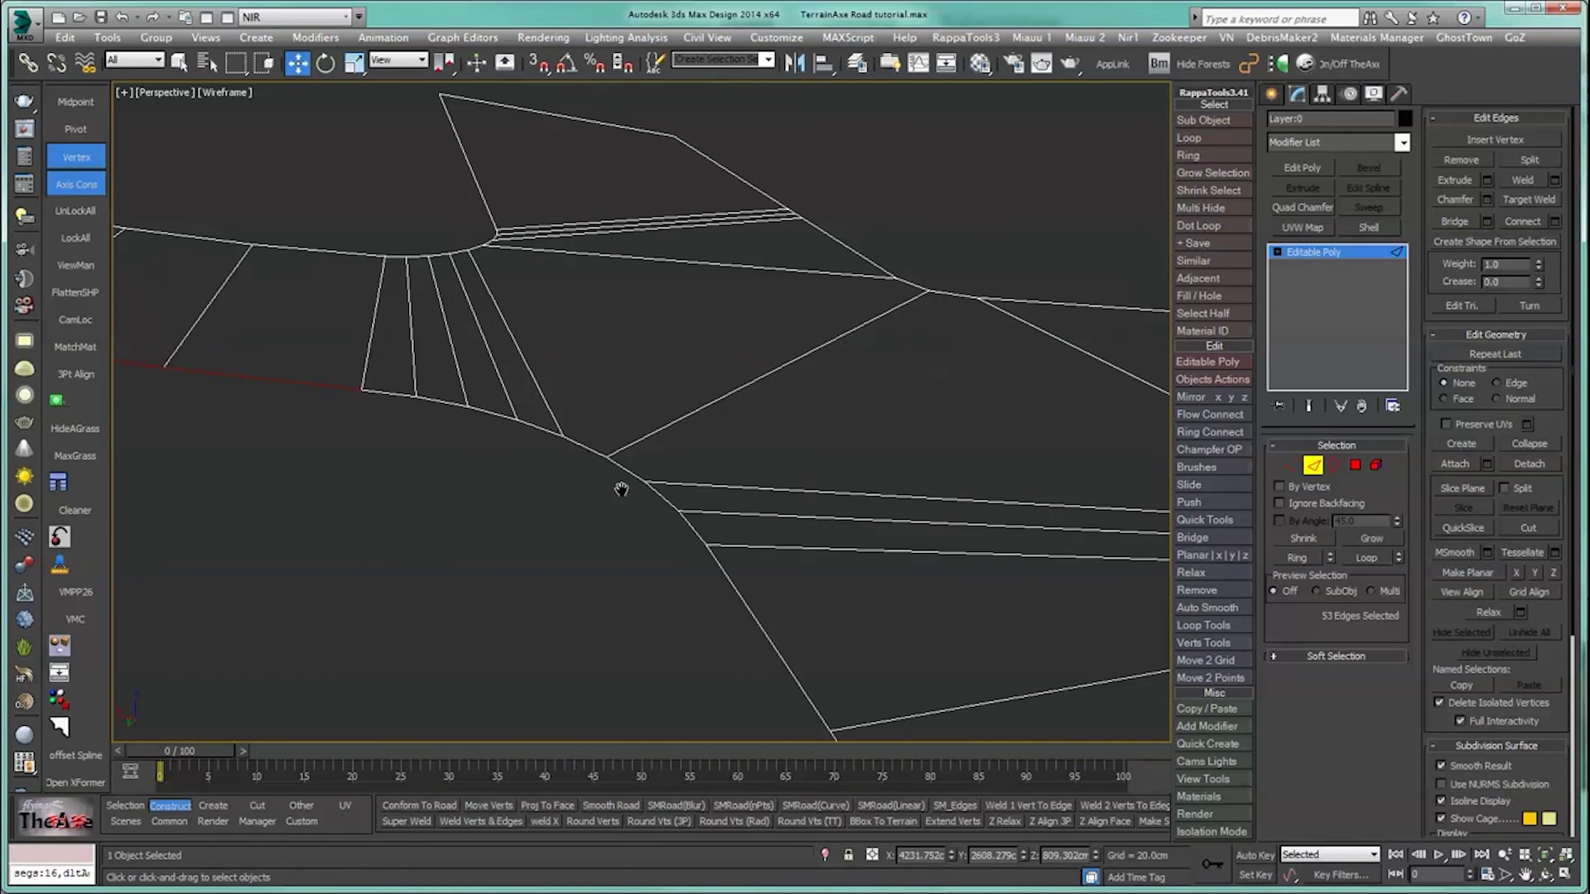
{"action": "left_click", "coordinate": [1290, 465]}
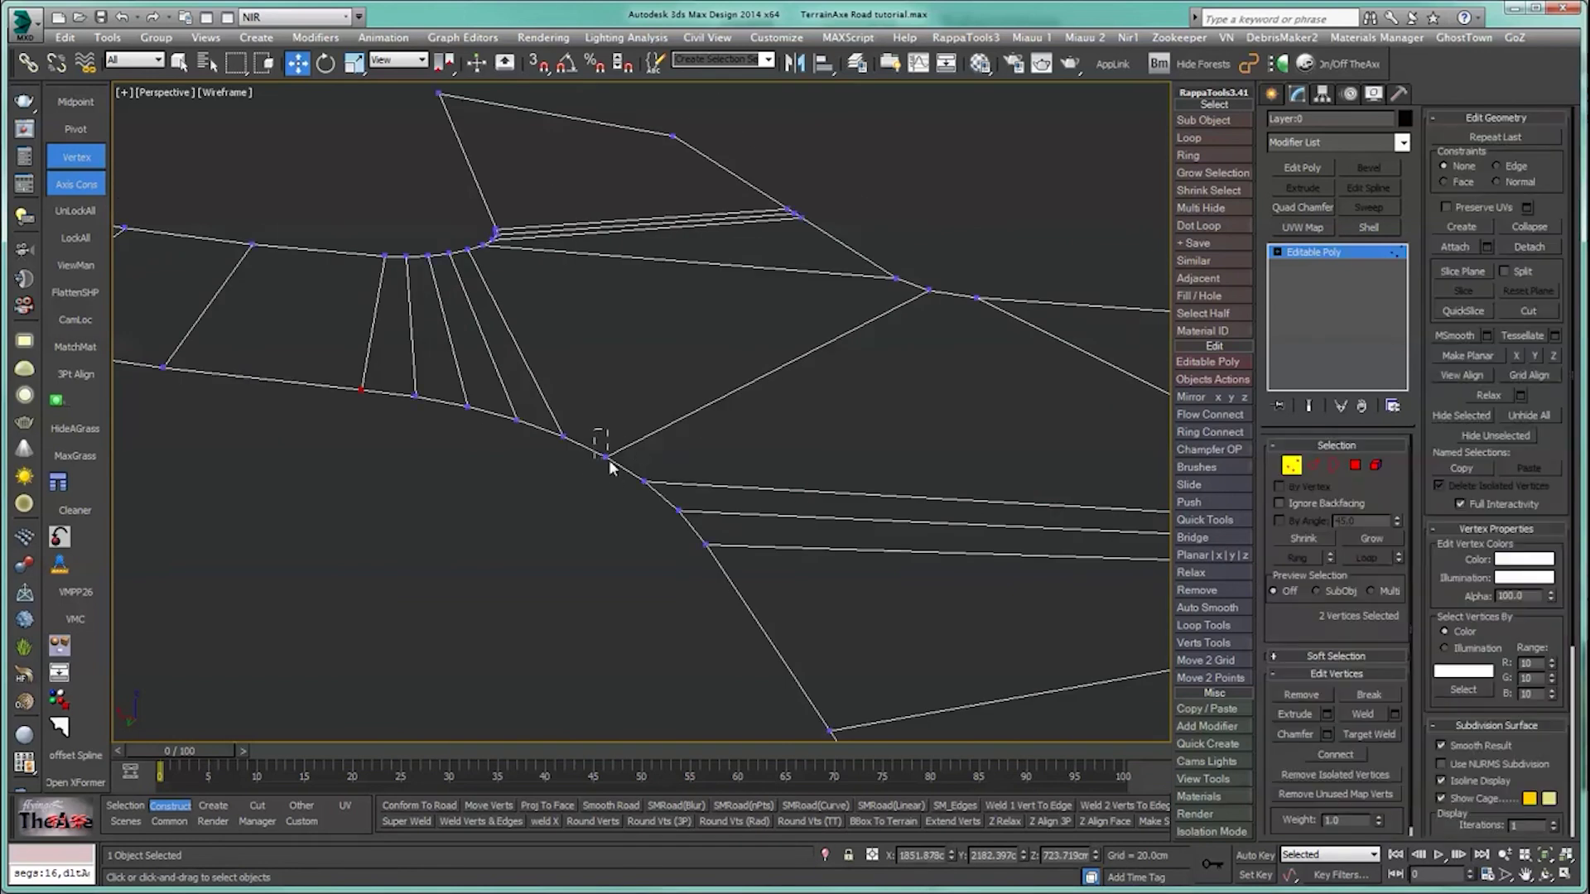
{"action": "left_click", "coordinate": [606, 457]}
{"action": "left_click_drag", "start_coordinate": [605, 413], "coordinate": [607, 451]}
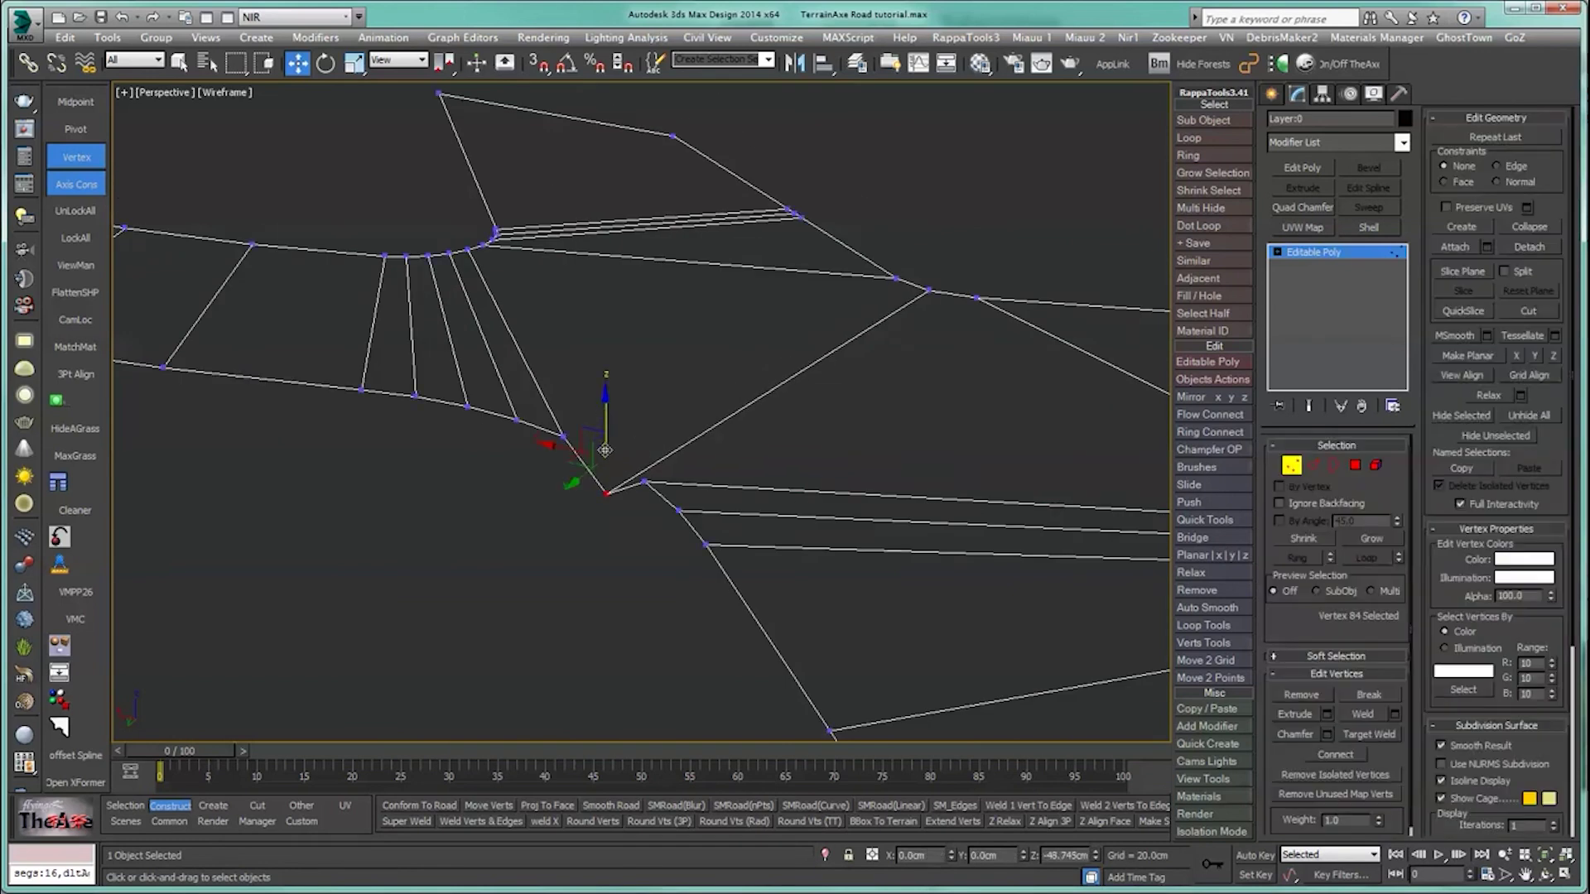
Step: Lower the already dropped end vertex of the wide diagonal branch to a height of about -369 cm
{"action": "scroll", "coordinate": [642, 457], "scroll_direction": "down", "scroll_amount": 6}
{"action": "left_click", "coordinate": [716, 462]}
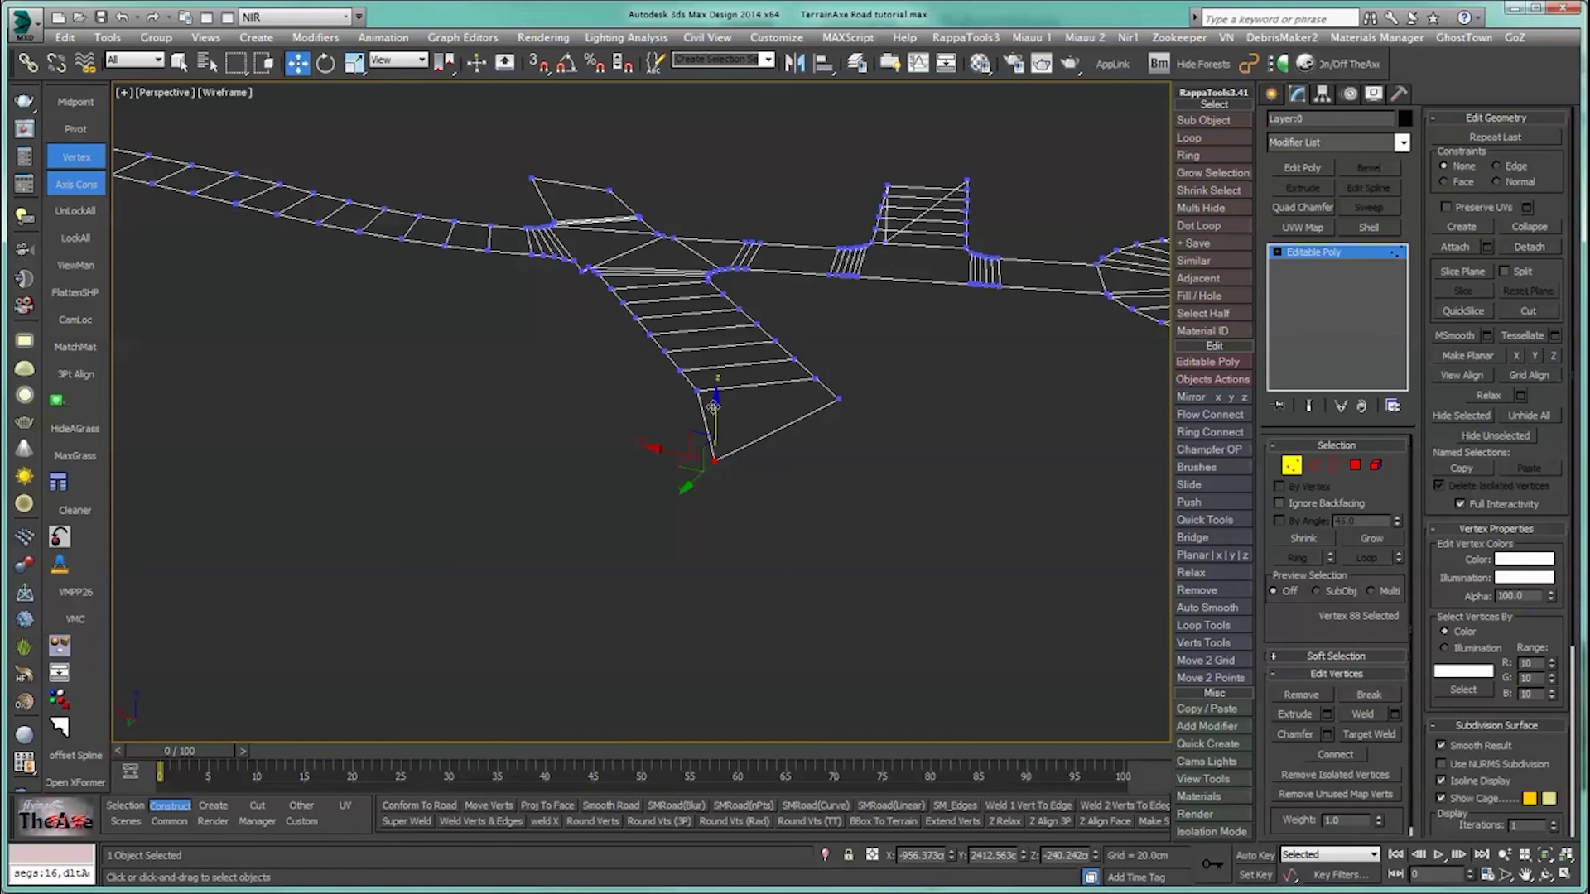
{"action": "left_click_drag", "start_coordinate": [713, 406], "coordinate": [712, 435]}
{"action": "middle_click_drag", "start_coordinate": [637, 371], "coordinate": [618, 458], "text": "alt"}
{"action": "scroll", "coordinate": [613, 455], "scroll_direction": "up", "scroll_amount": 5}
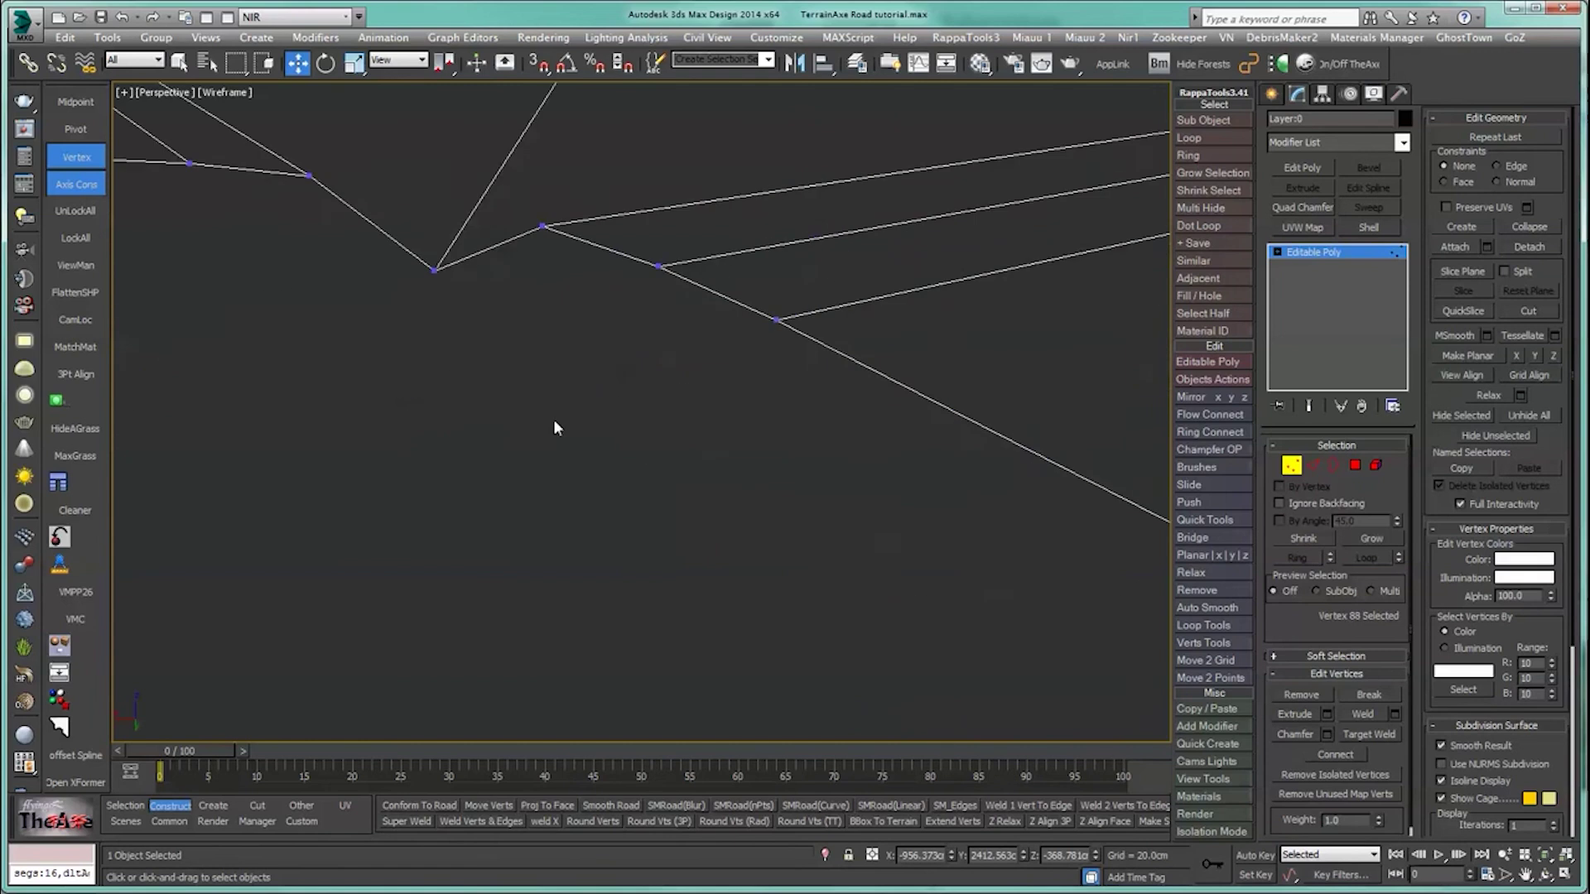
Step: Select the branch border between the lowered junction corner and end vertex with Select Border, and smooth it with SMRoad(Curve)
{"action": "scroll", "coordinate": [553, 427], "scroll_direction": "down", "scroll_amount": 5}
{"action": "middle_click_drag", "start_coordinate": [533, 497], "coordinate": [780, 587], "text": "alt"}
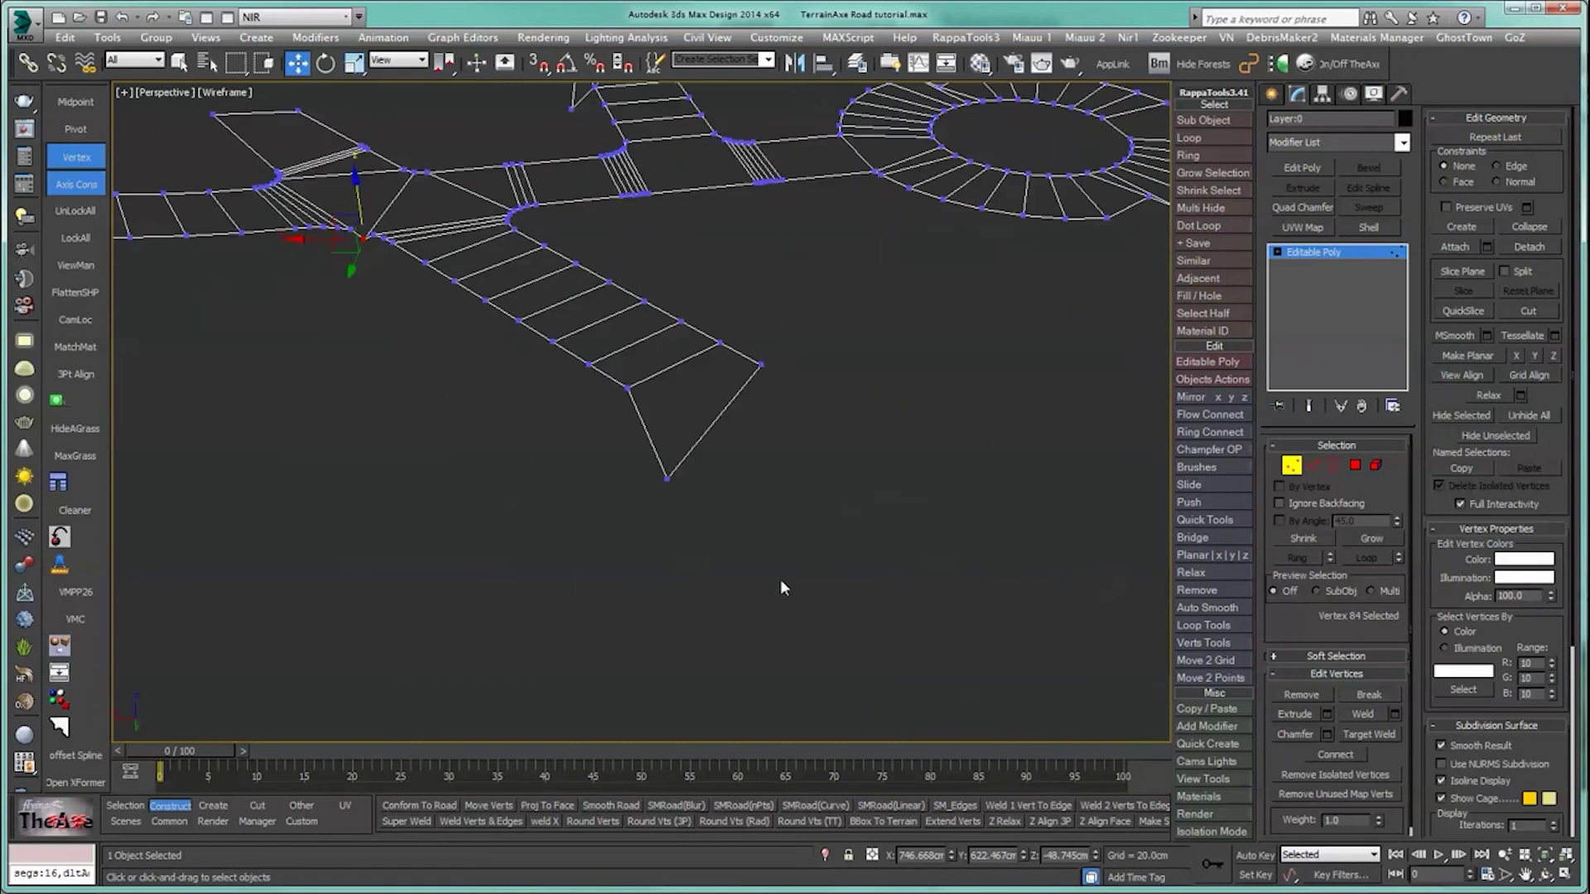
{"action": "left_click", "coordinate": [668, 480], "text": "ctrl"}
{"action": "left_click", "coordinate": [125, 805]}
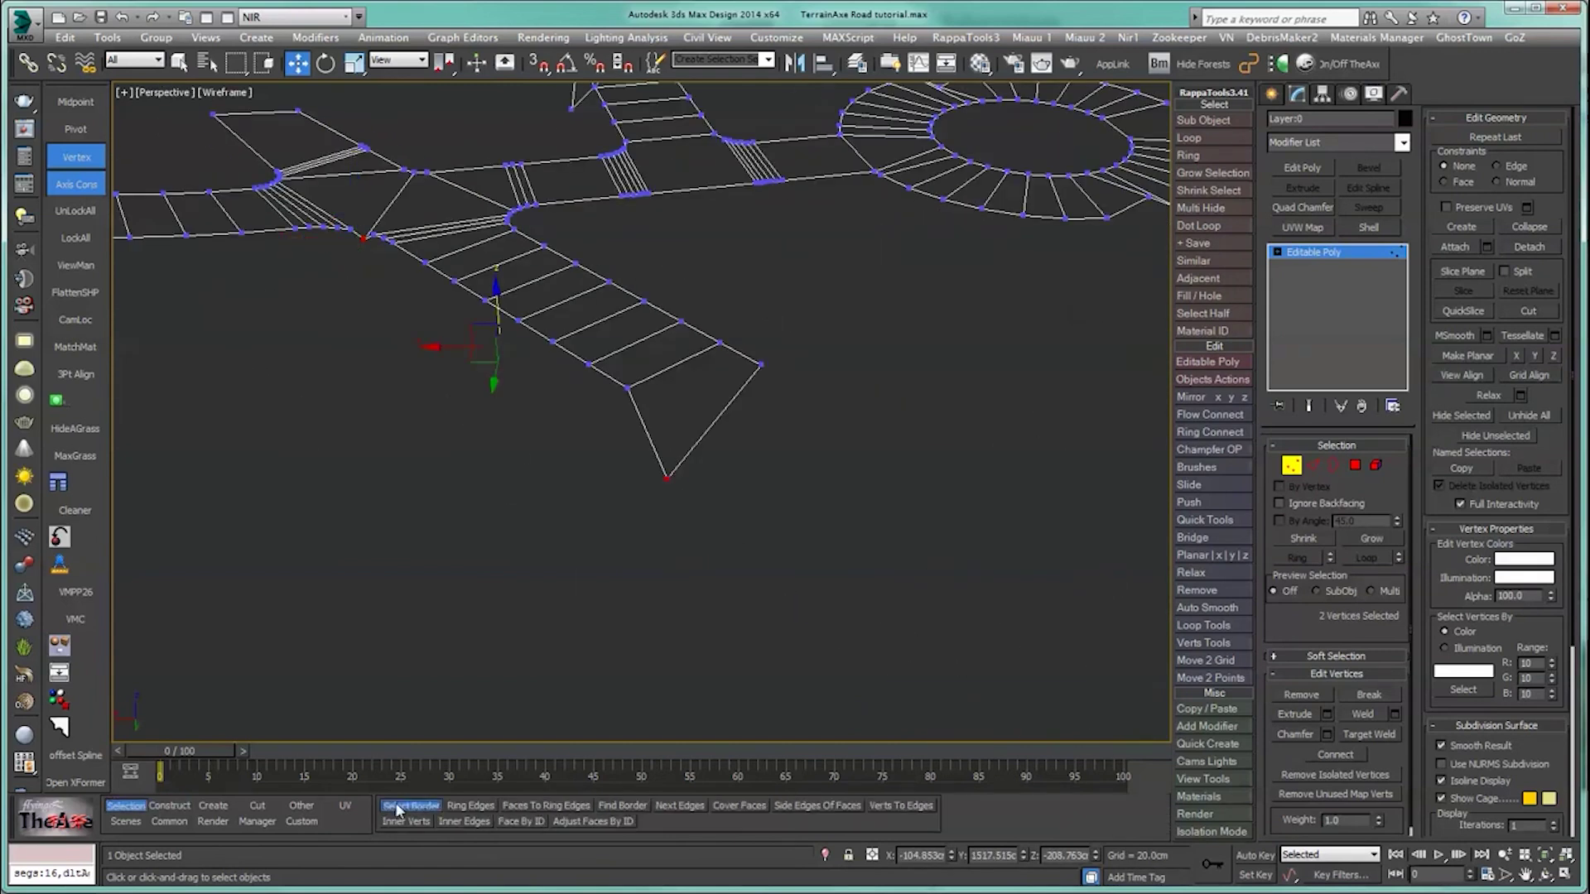
{"action": "left_click", "coordinate": [399, 807]}
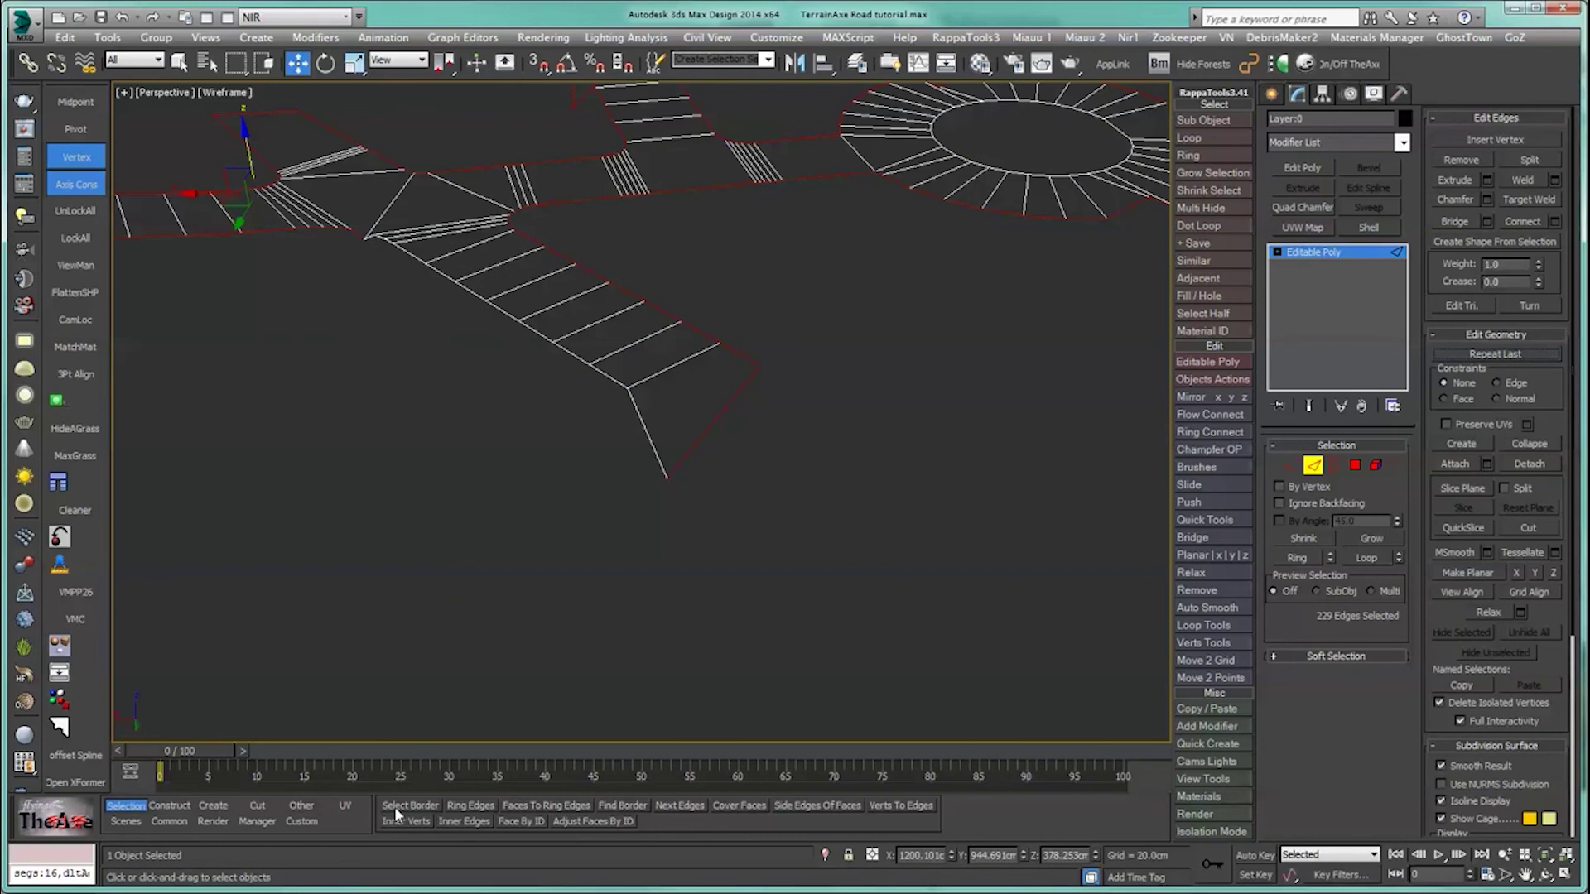
{"action": "left_click", "coordinate": [165, 805]}
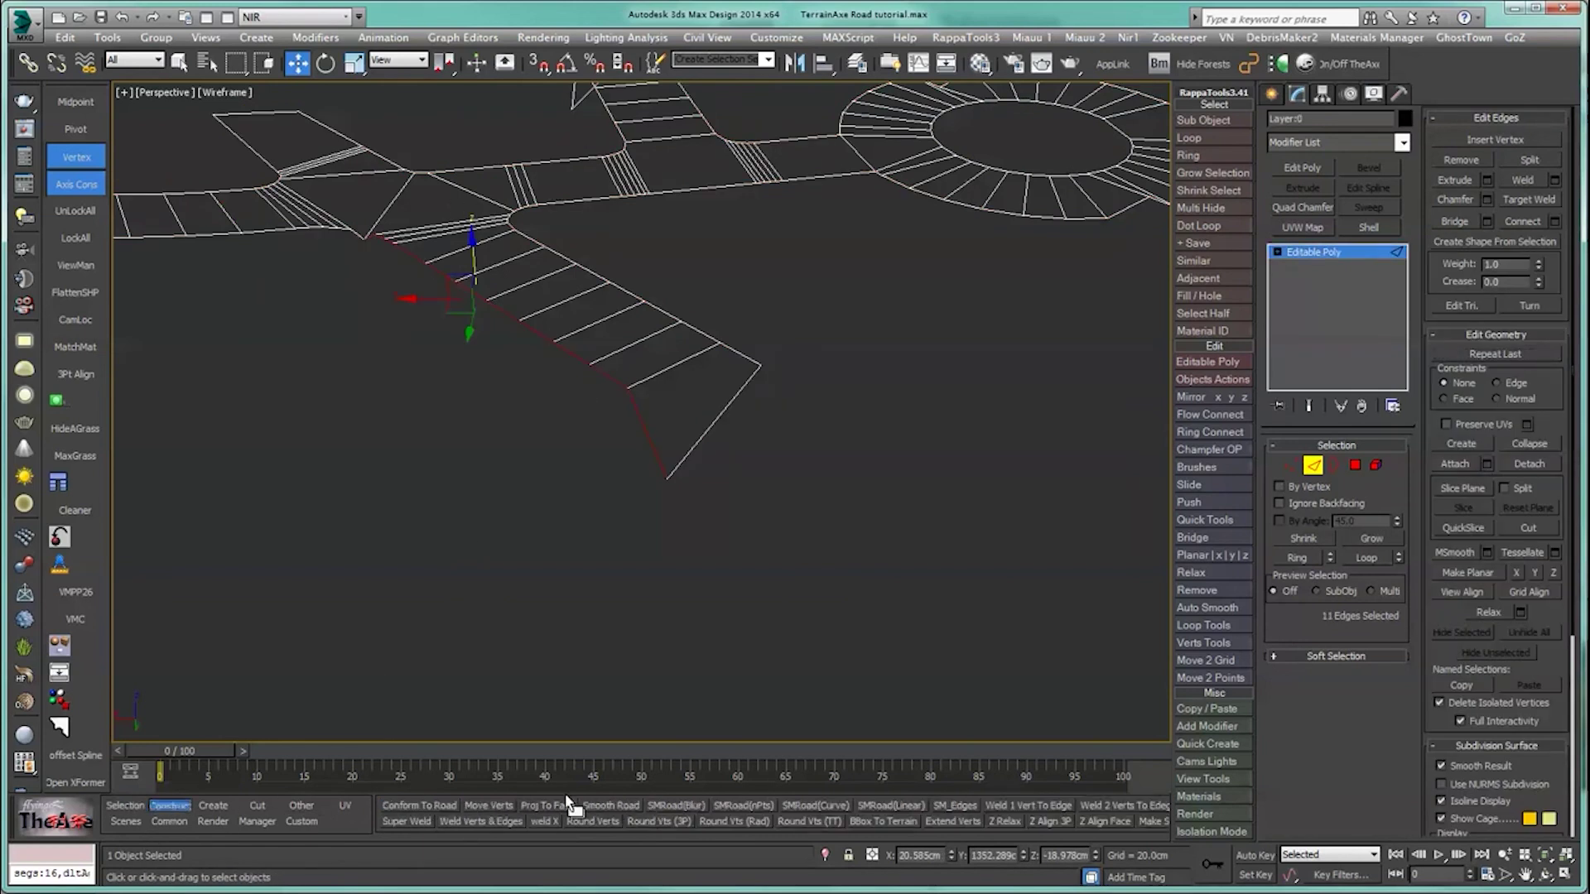
{"action": "left_click", "coordinate": [807, 802]}
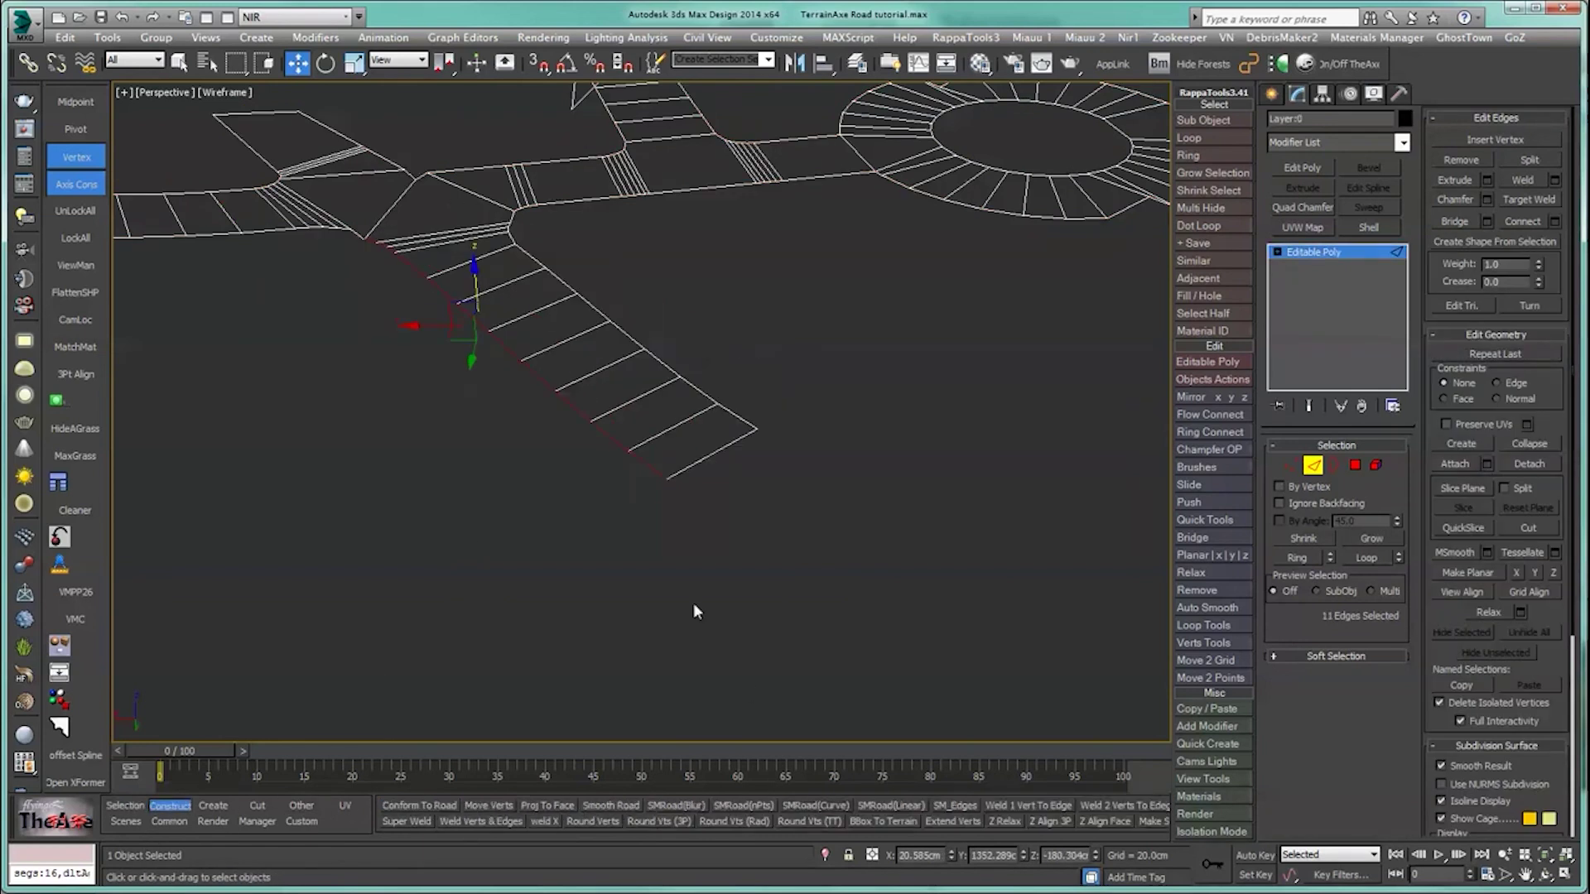
Step: Examine the kinked border around the lowered junction corner in shaded and wireframe display at vertex level
{"action": "middle_click_drag", "start_coordinate": [692, 603], "coordinate": [576, 575], "text": "alt"}
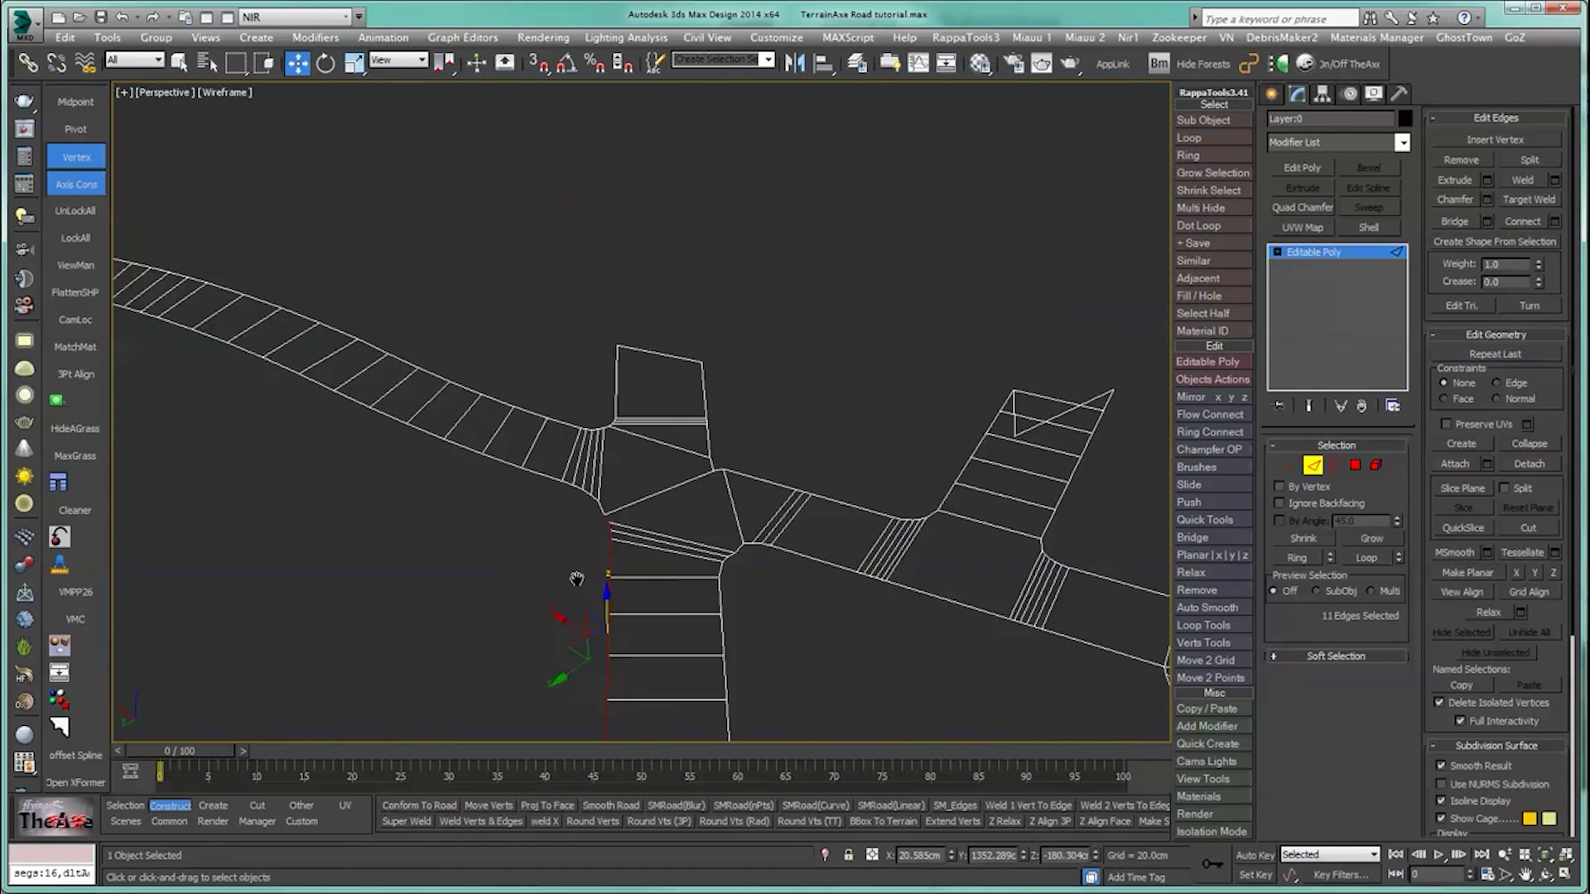
{"action": "scroll", "coordinate": [549, 495], "scroll_direction": "up", "scroll_amount": 5}
{"action": "middle_click_drag", "start_coordinate": [548, 495], "coordinate": [565, 533], "text": "alt"}
{"action": "middle_click_drag", "start_coordinate": [533, 550], "coordinate": [666, 540]}
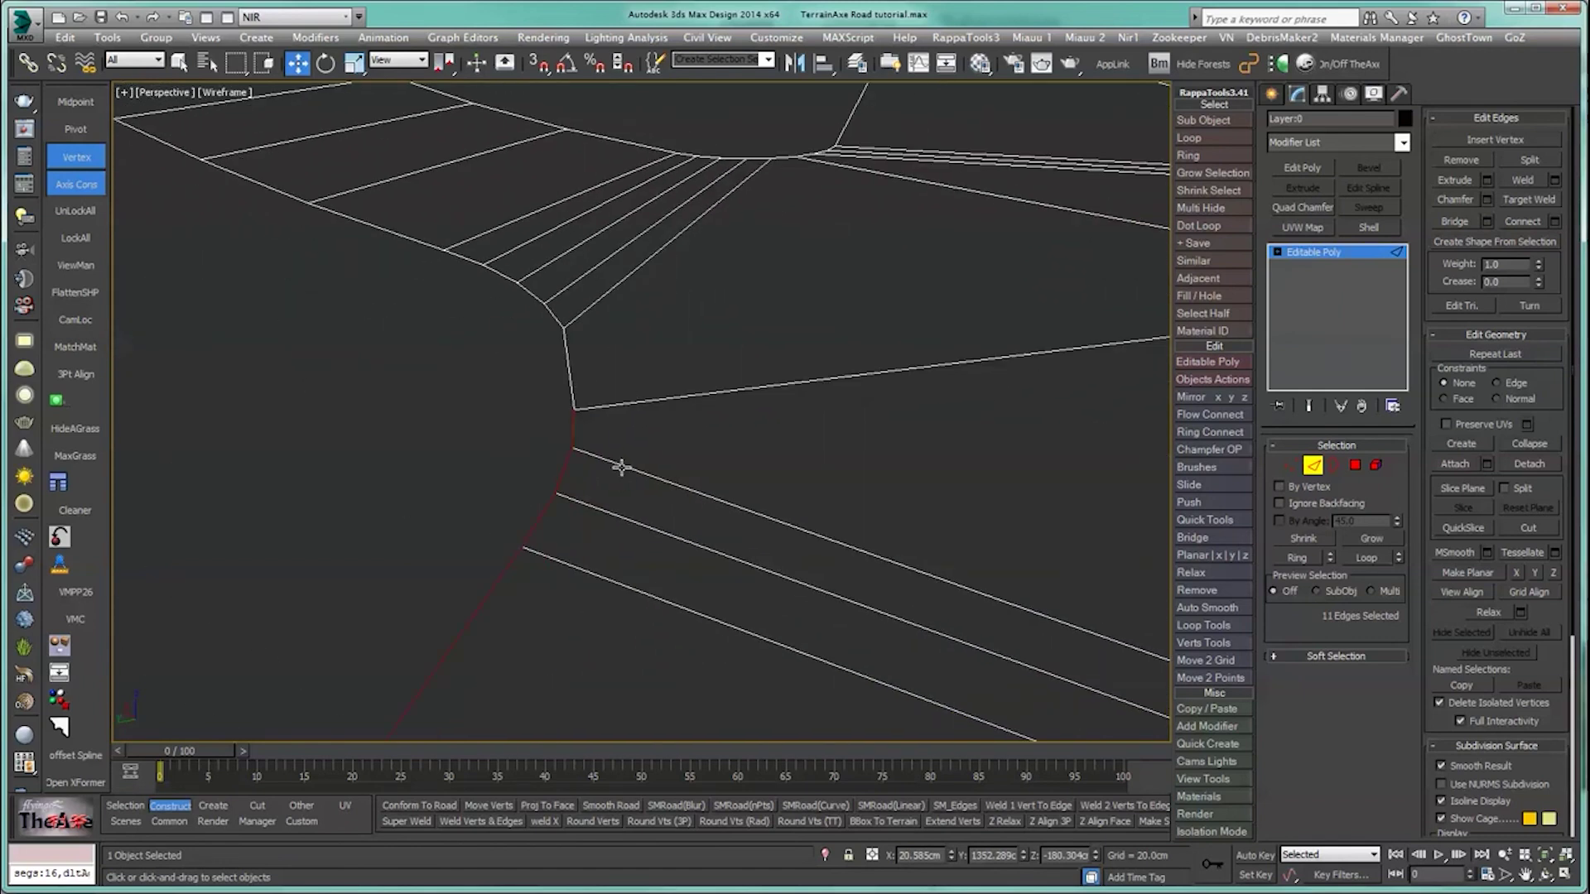
{"action": "key", "text": "F3"}
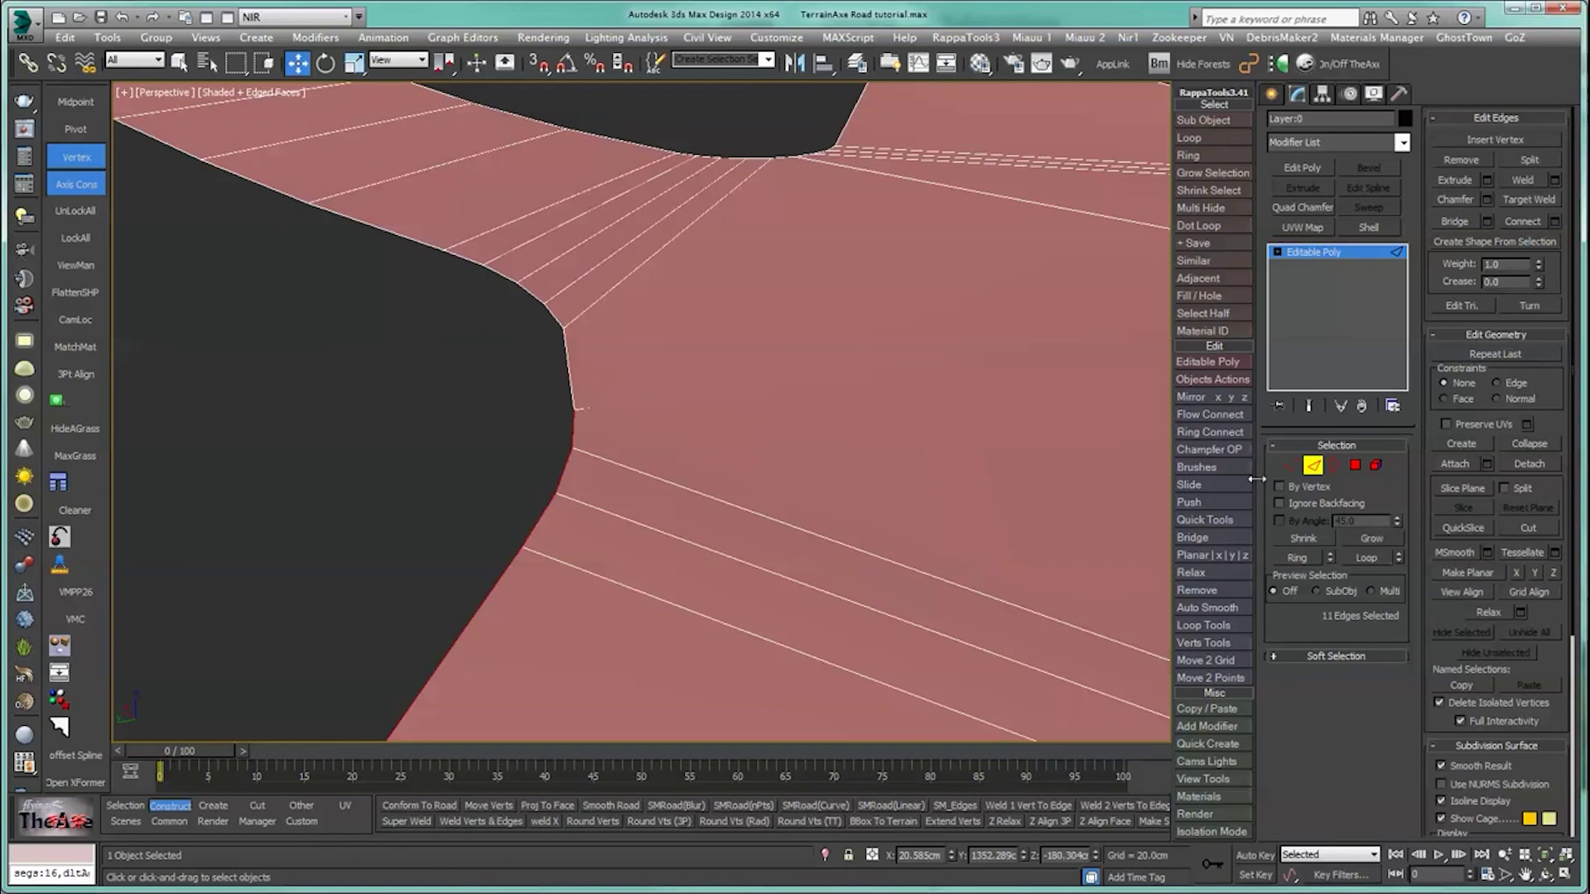
{"action": "left_click", "coordinate": [1292, 464]}
{"action": "key", "text": "F3"}
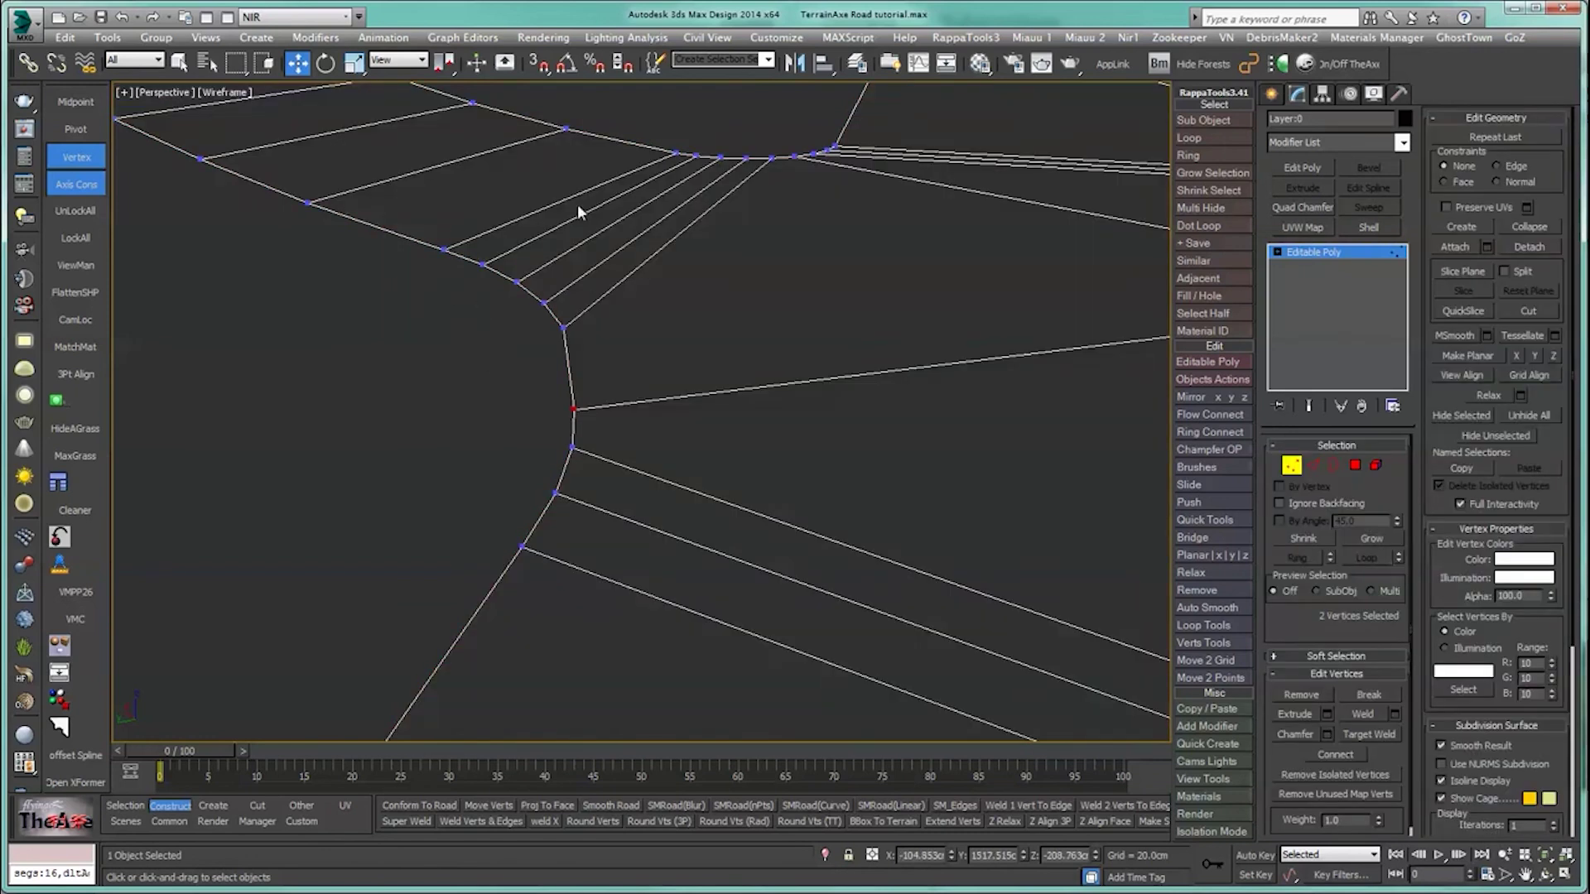
{"action": "middle_click_drag", "start_coordinate": [563, 371], "coordinate": [478, 326], "text": "alt"}
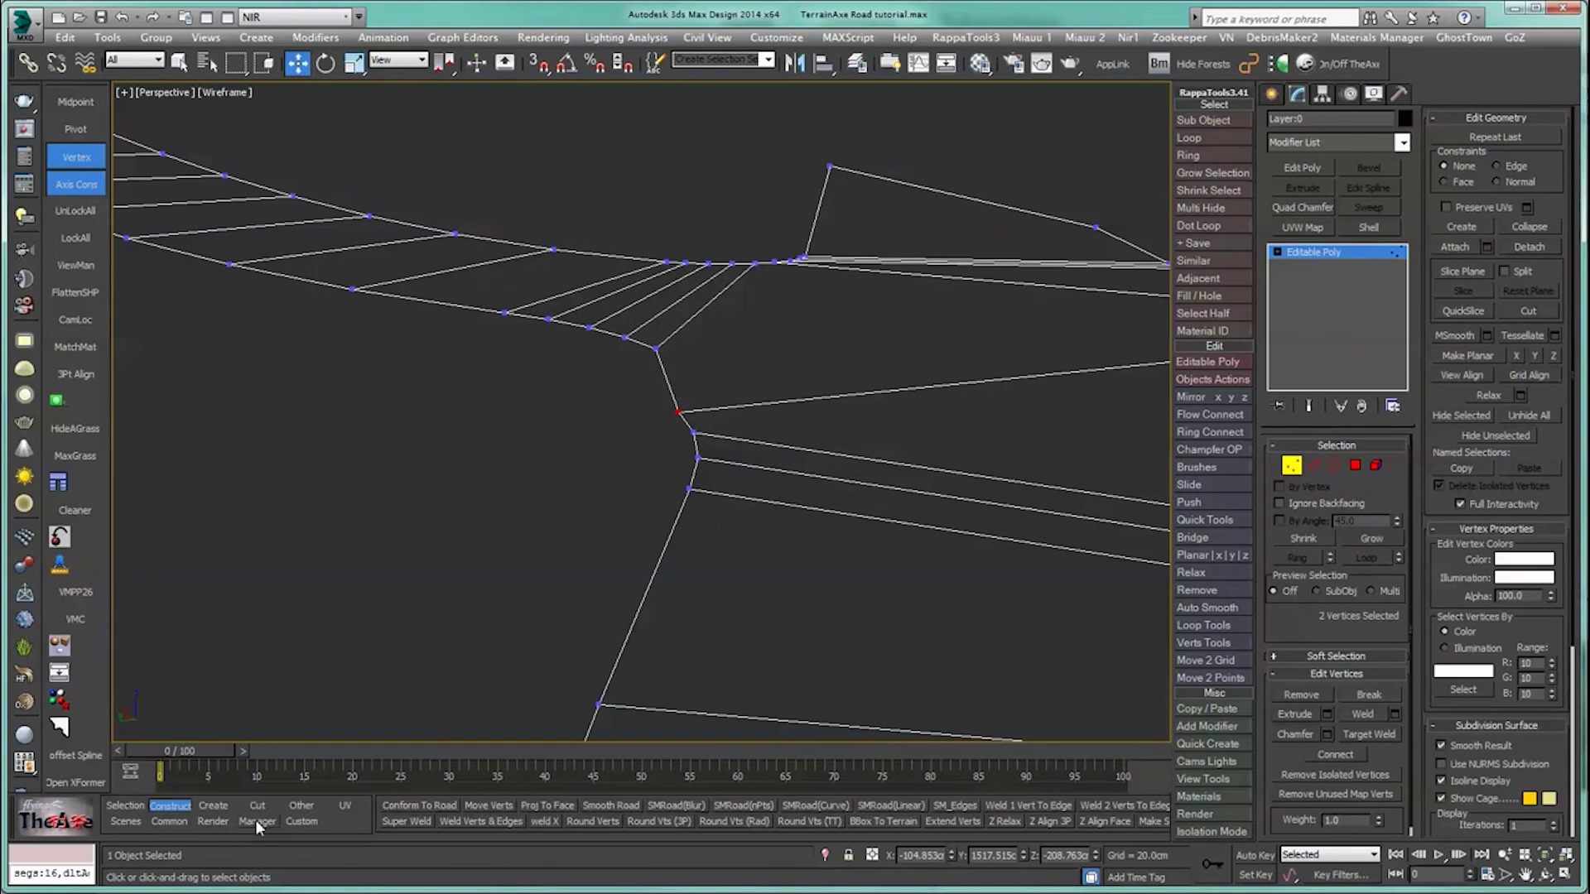
Step: Disable the FlatOther option for SmoothRoad in the Axe Settings
{"action": "left_click", "coordinate": [165, 819]}
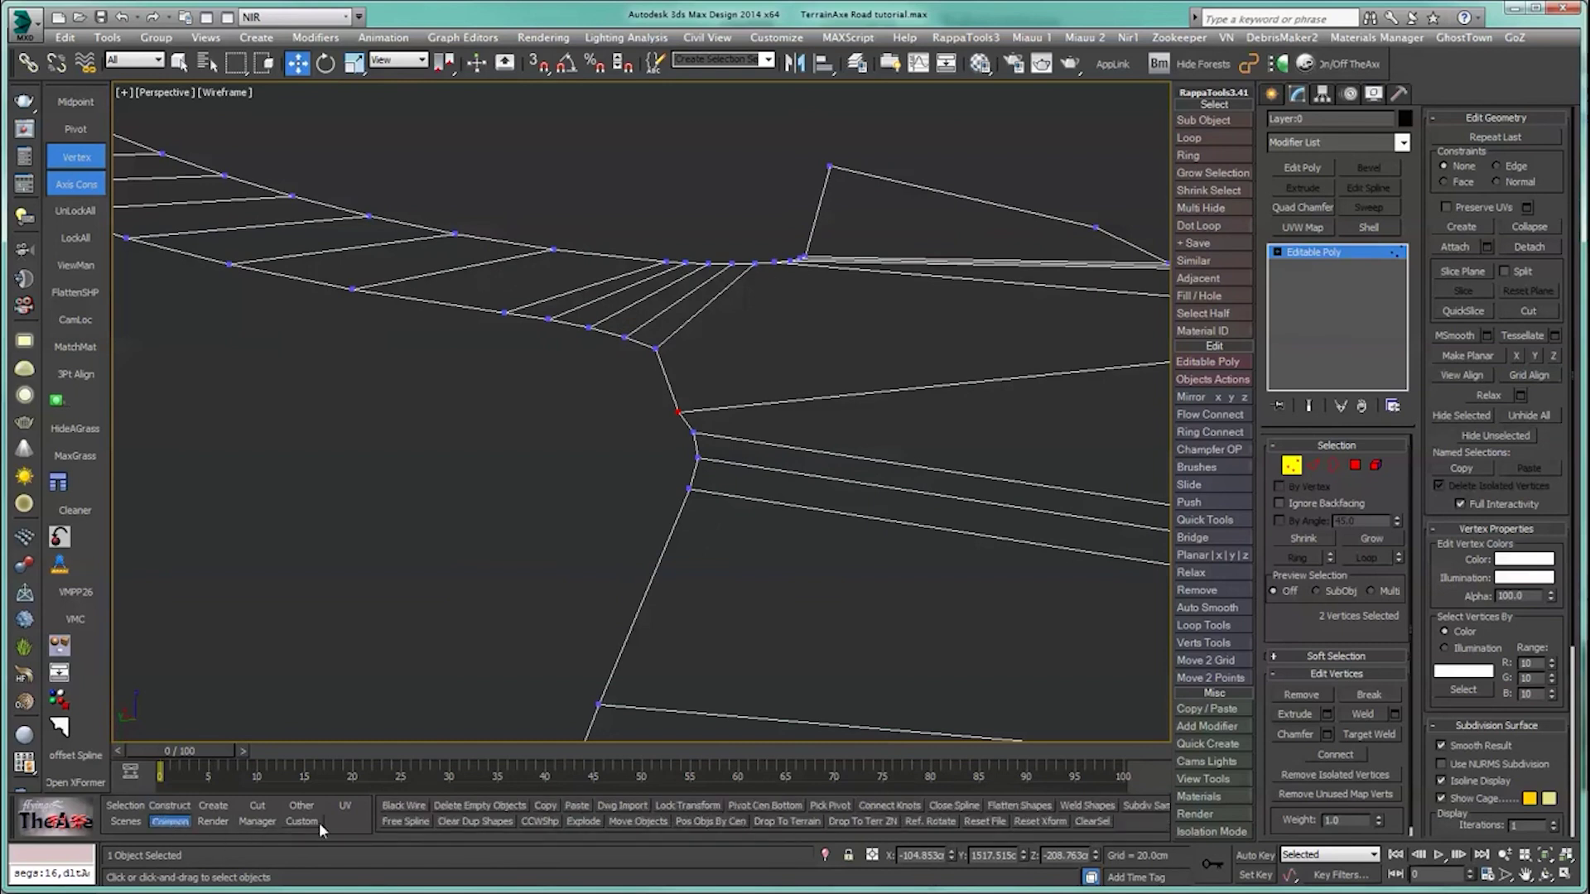
{"action": "left_click", "coordinate": [258, 822]}
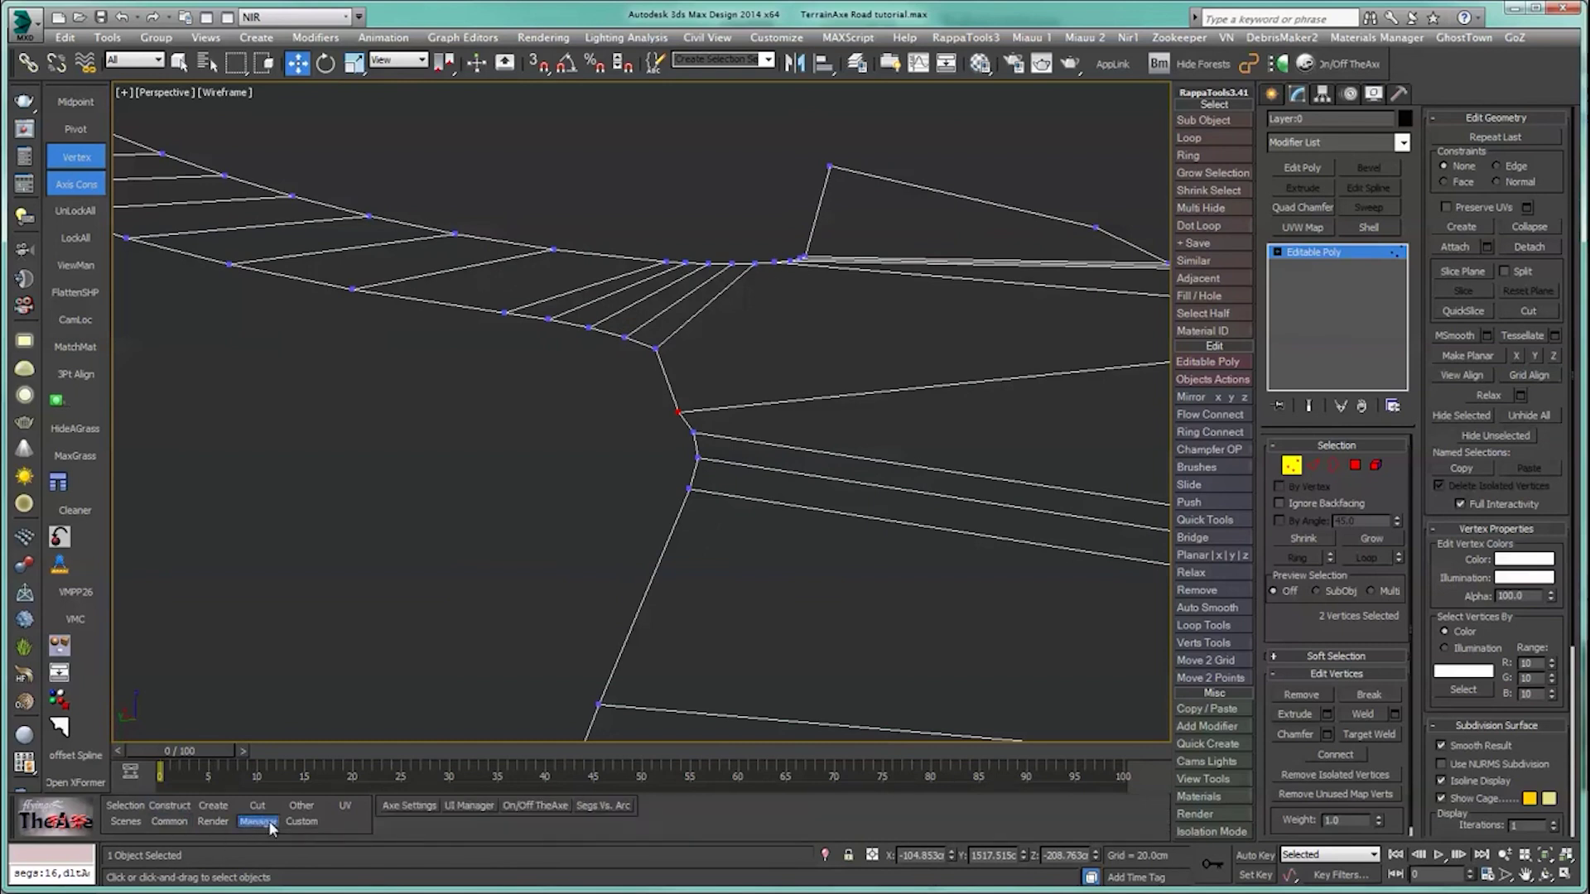
{"action": "left_click", "coordinate": [408, 806]}
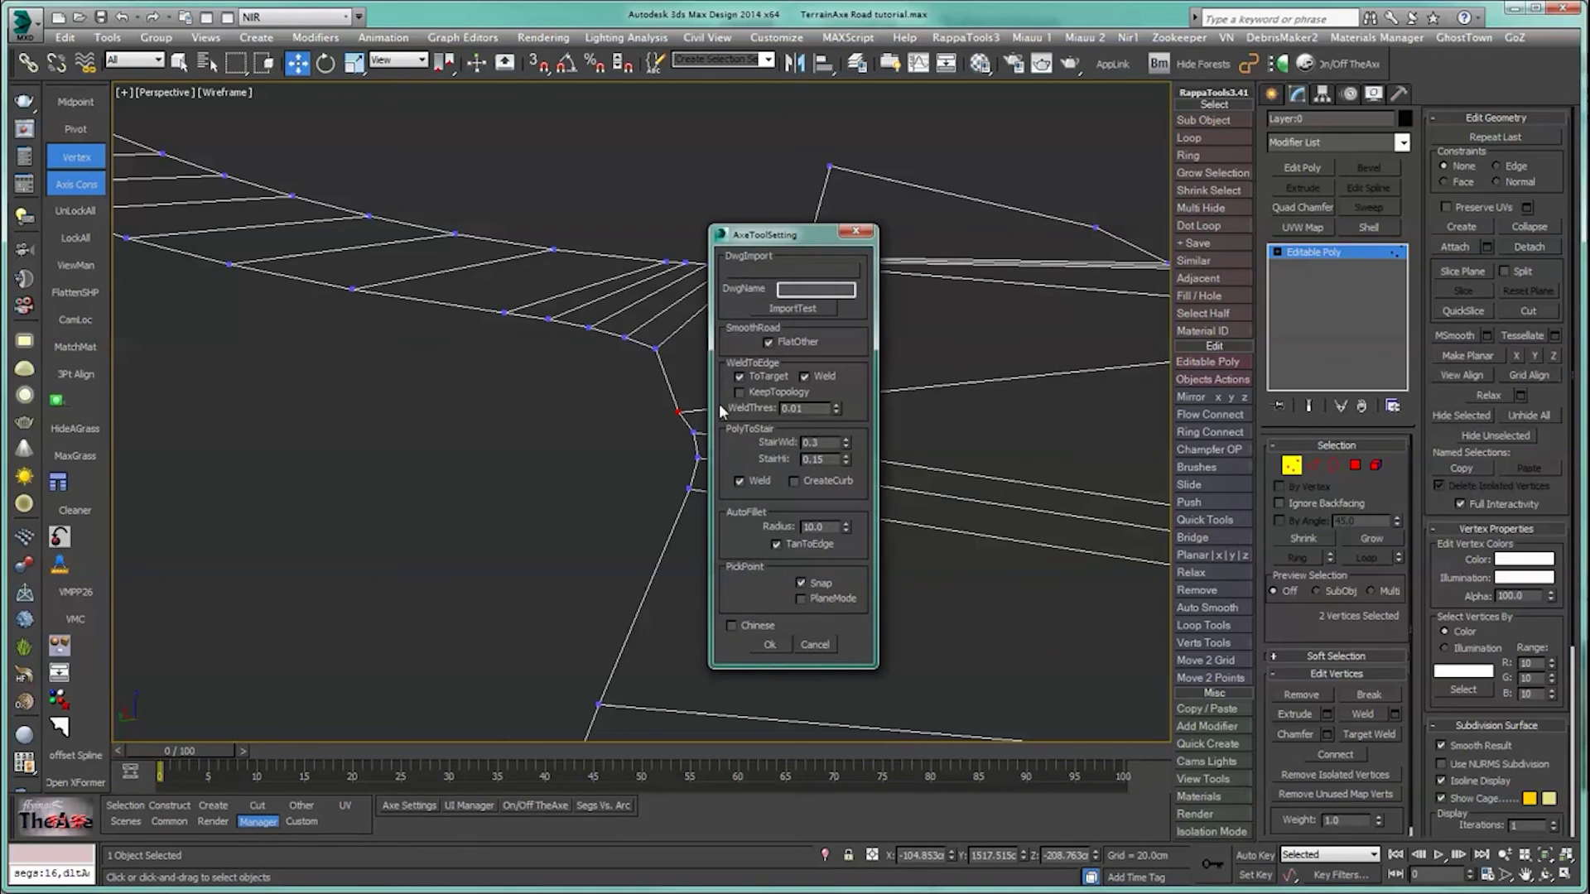
{"action": "left_click", "coordinate": [768, 343]}
{"action": "left_click", "coordinate": [769, 645]}
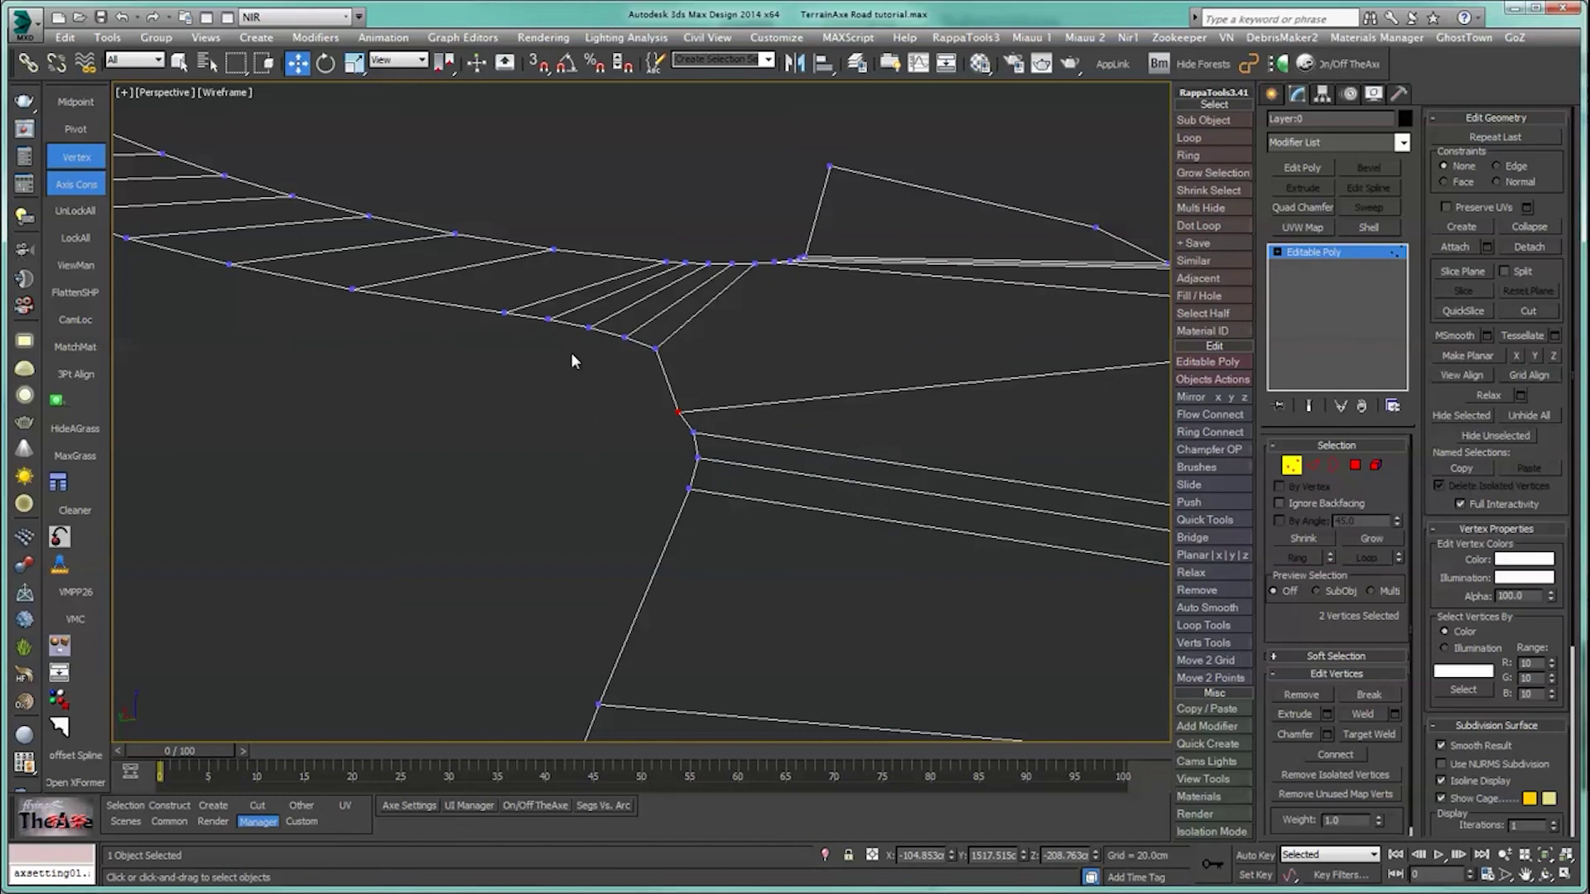
Step: Select the short border around the kinked junction corner with Select Border and smooth it with SMRoad(Curve)
{"action": "left_click", "coordinate": [587, 327]}
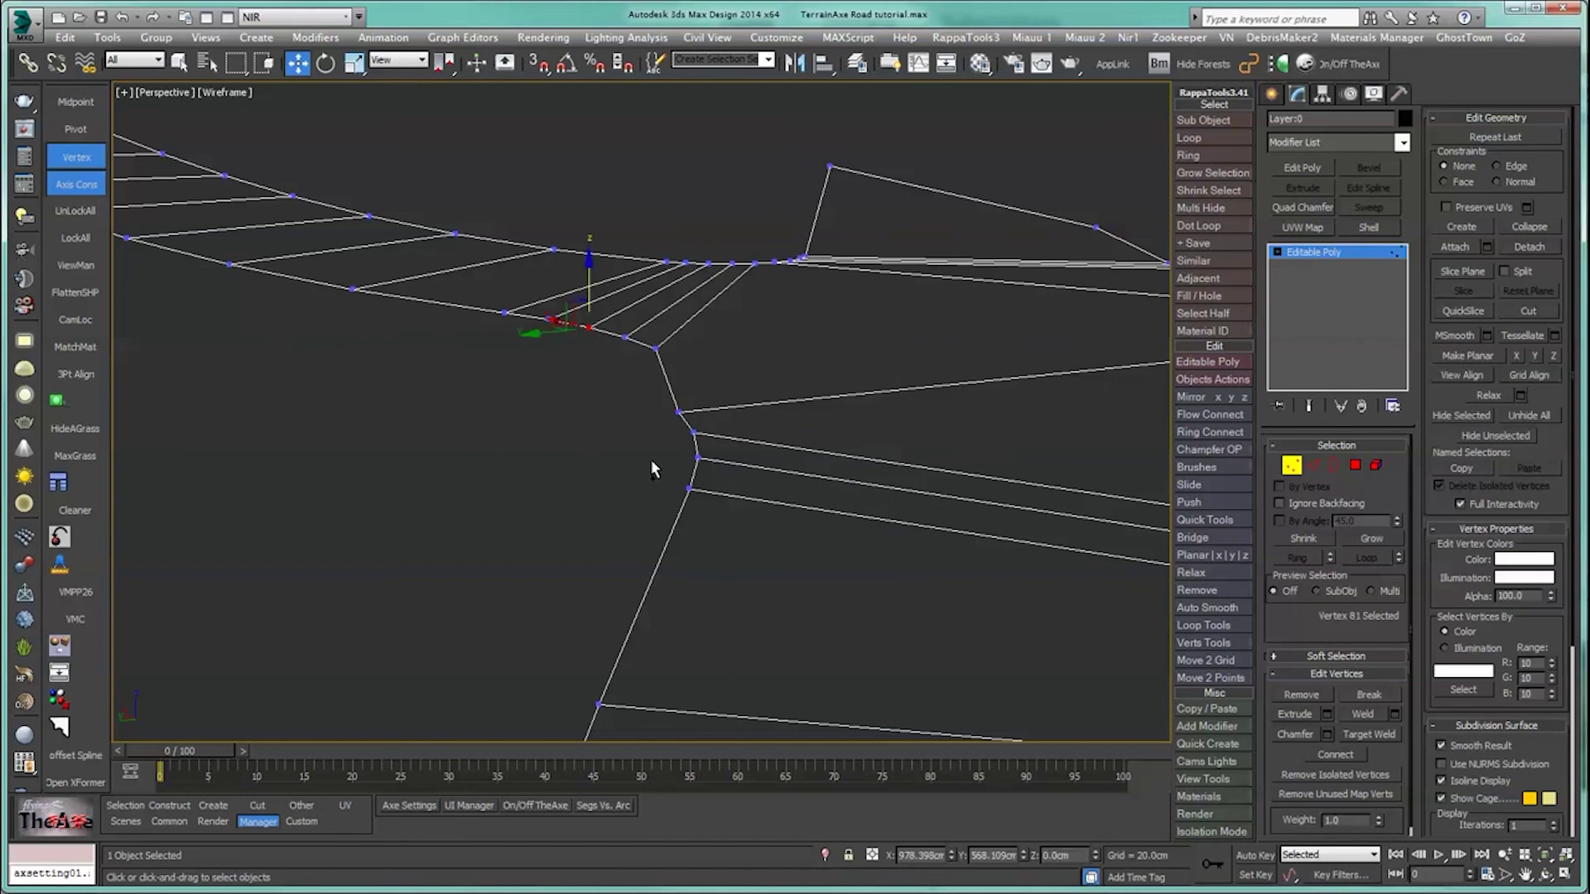
{"action": "left_click_drag", "start_coordinate": [702, 520], "coordinate": [700, 513], "text": "ctrl"}
{"action": "left_click", "coordinate": [125, 805]}
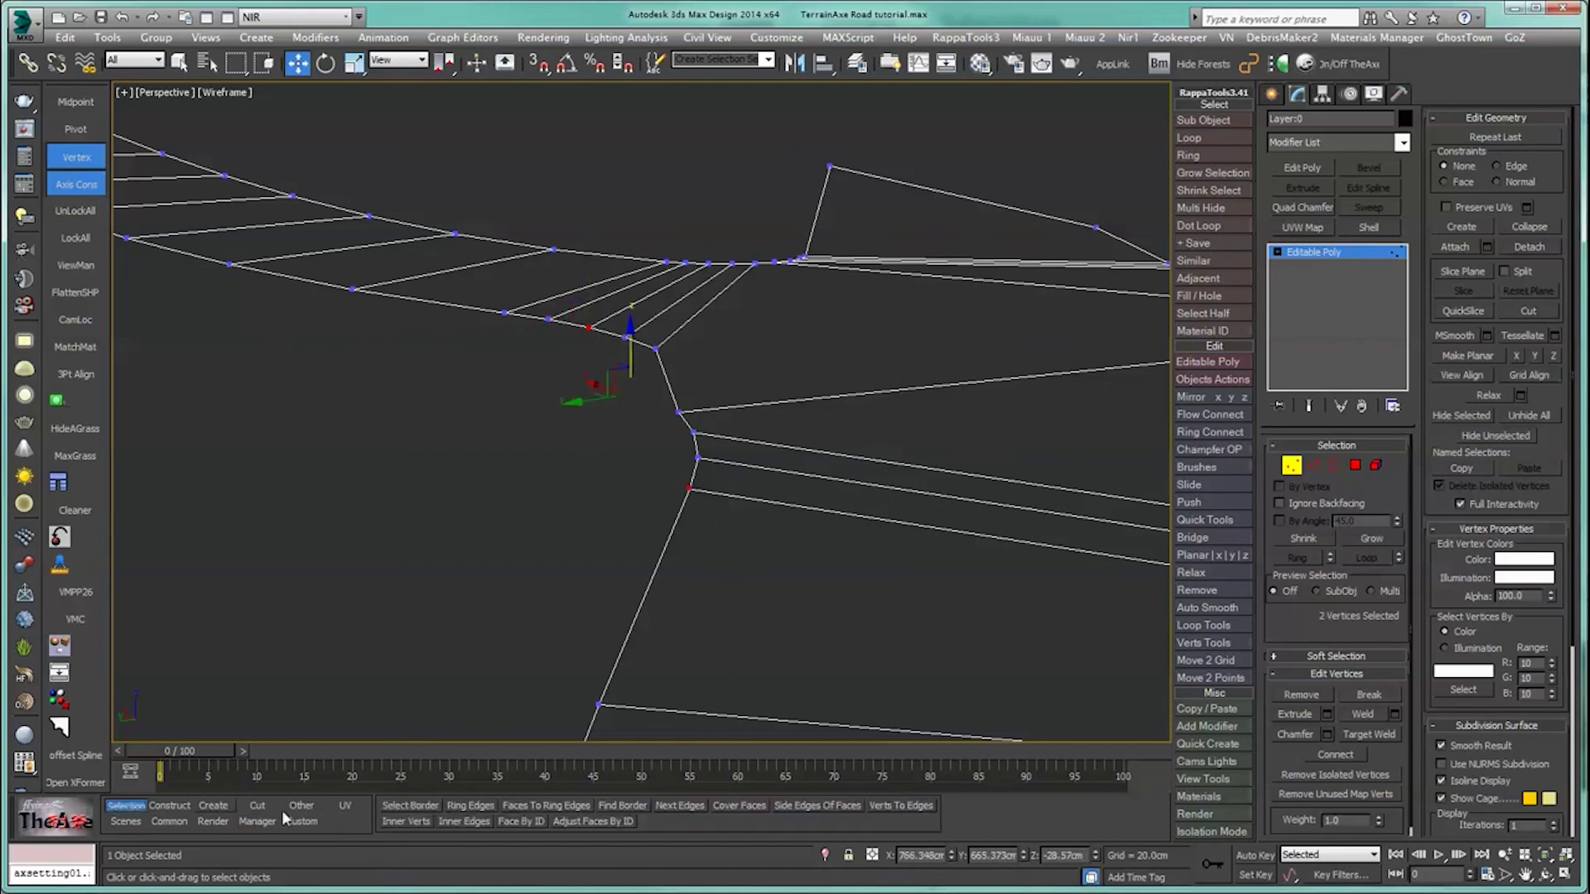
{"action": "left_click", "coordinate": [407, 804]}
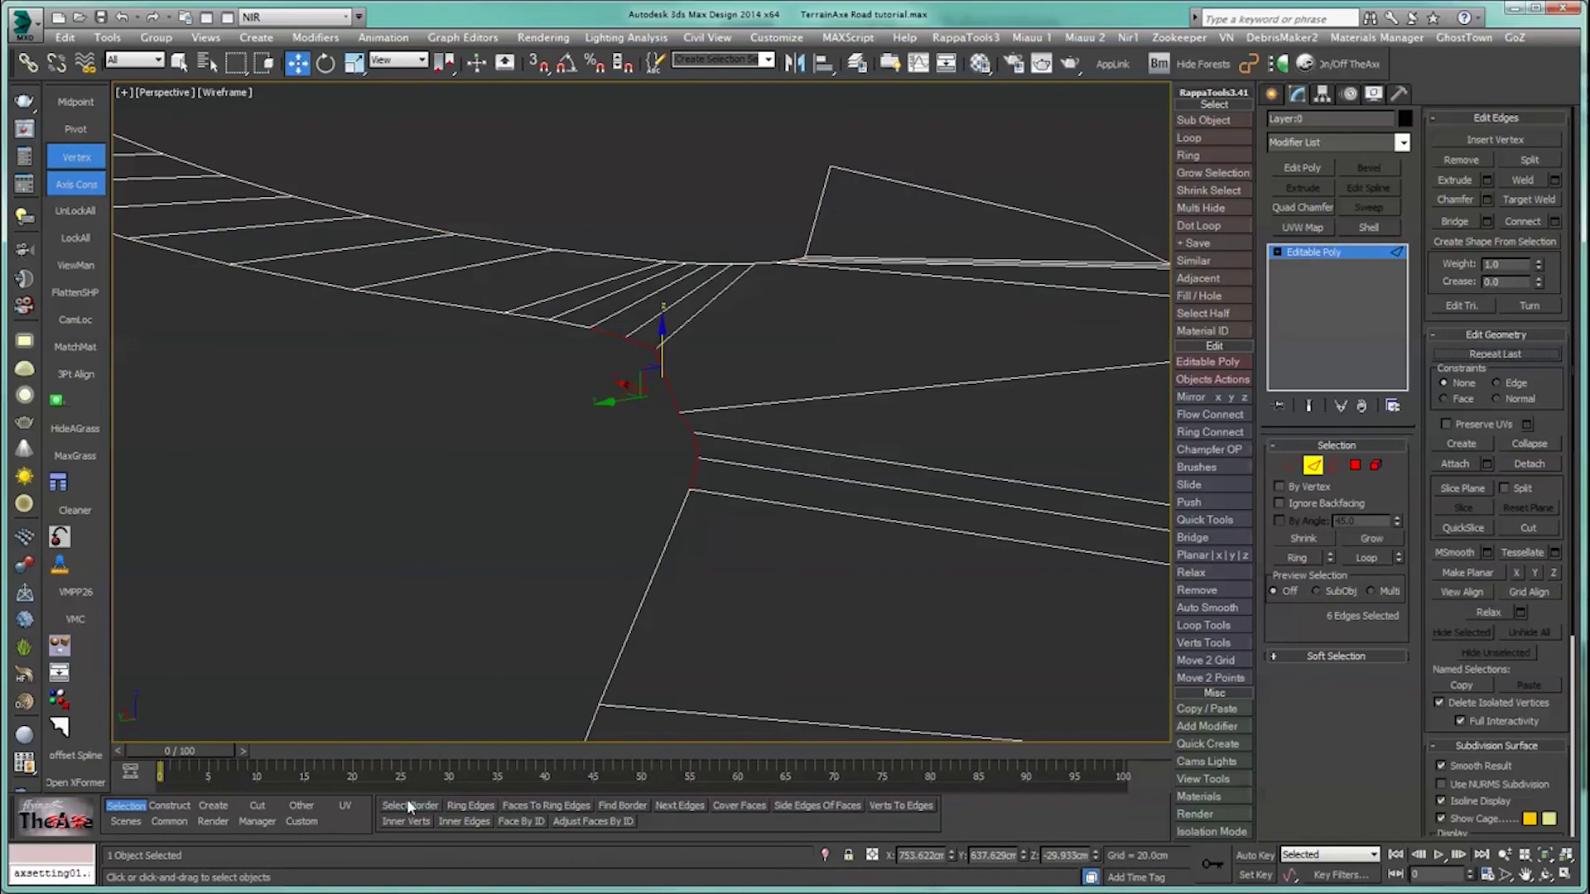
{"action": "left_click", "coordinate": [164, 805]}
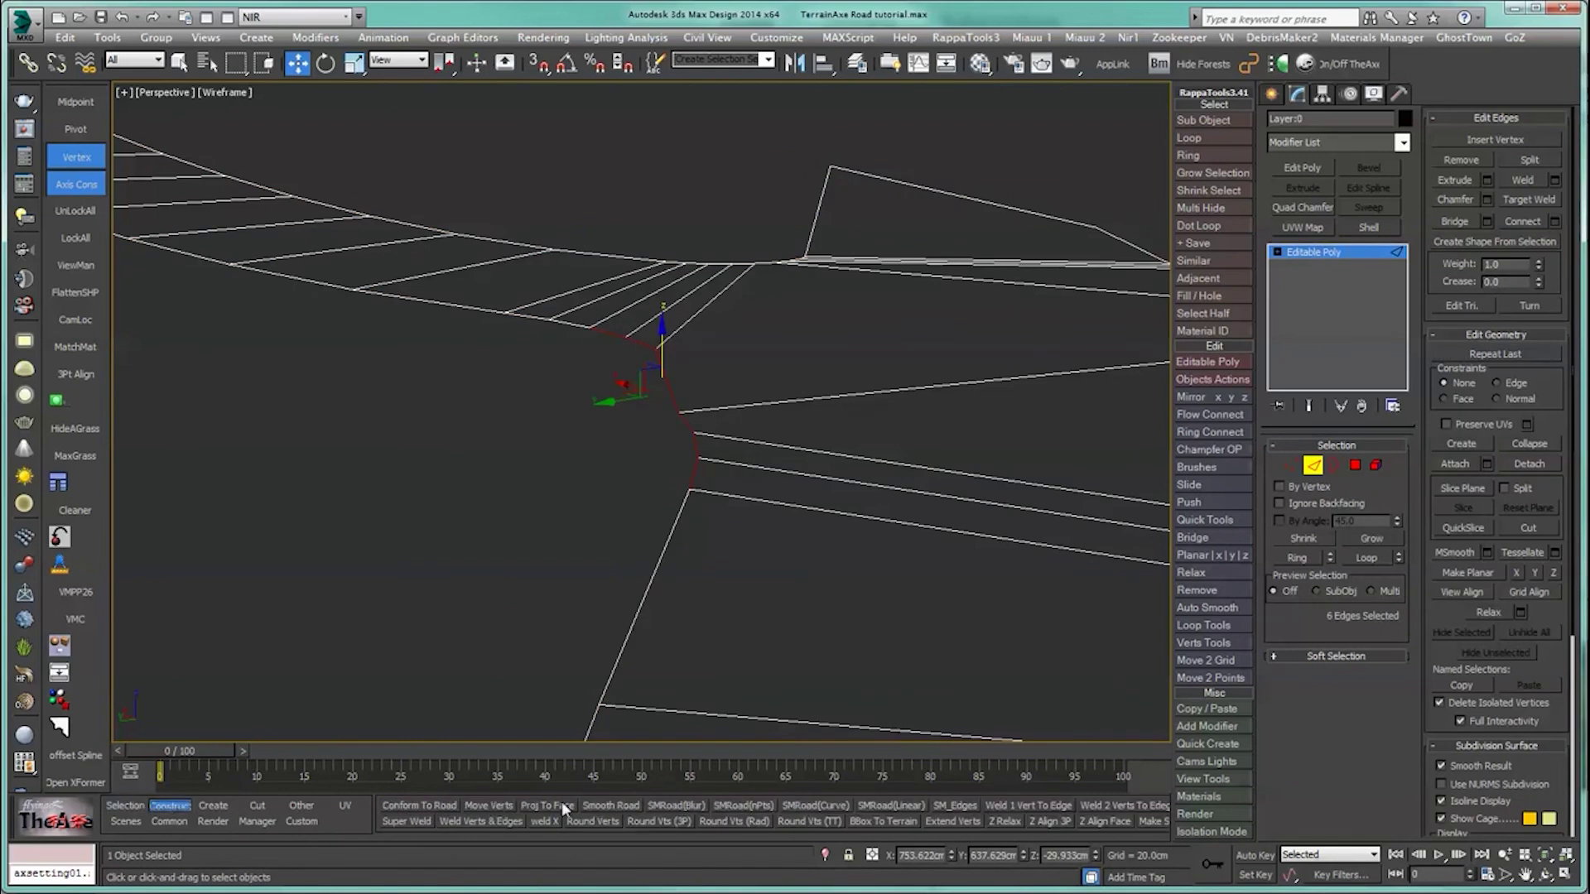
{"action": "left_click", "coordinate": [803, 802]}
Step: Select all vertices of the roundabout, its far road, the nearby side branch and that branch's junction on the main road
{"action": "middle_click_drag", "start_coordinate": [695, 539], "coordinate": [521, 370]}
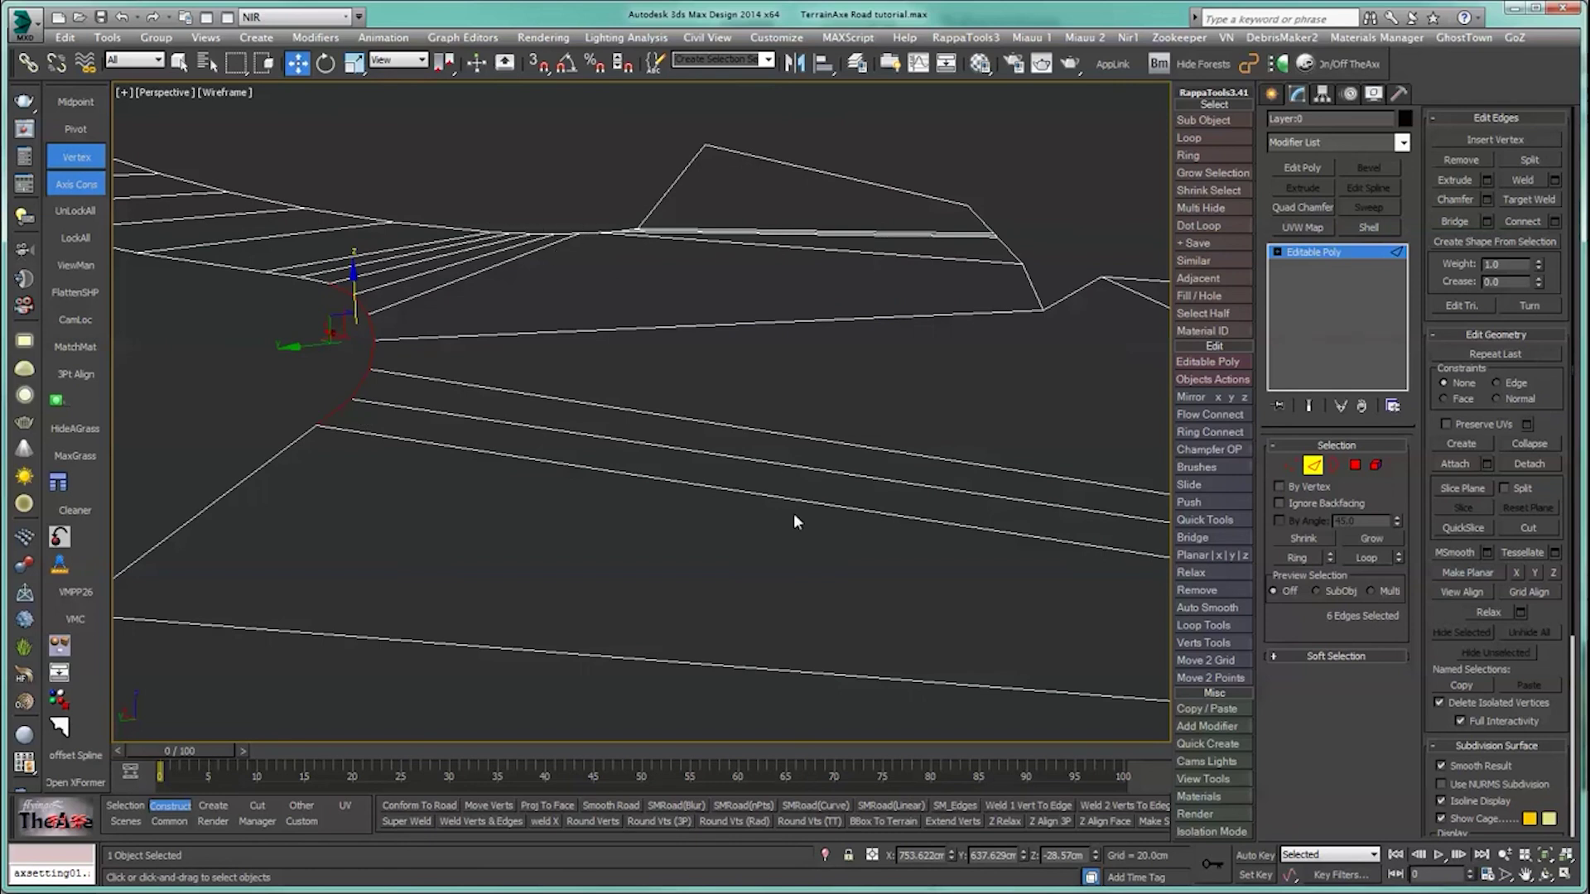
{"action": "middle_click_drag", "start_coordinate": [808, 521], "coordinate": [756, 510]}
{"action": "scroll", "coordinate": [936, 542], "scroll_direction": "down", "scroll_amount": 5}
{"action": "middle_click_drag", "start_coordinate": [938, 547], "coordinate": [521, 511]}
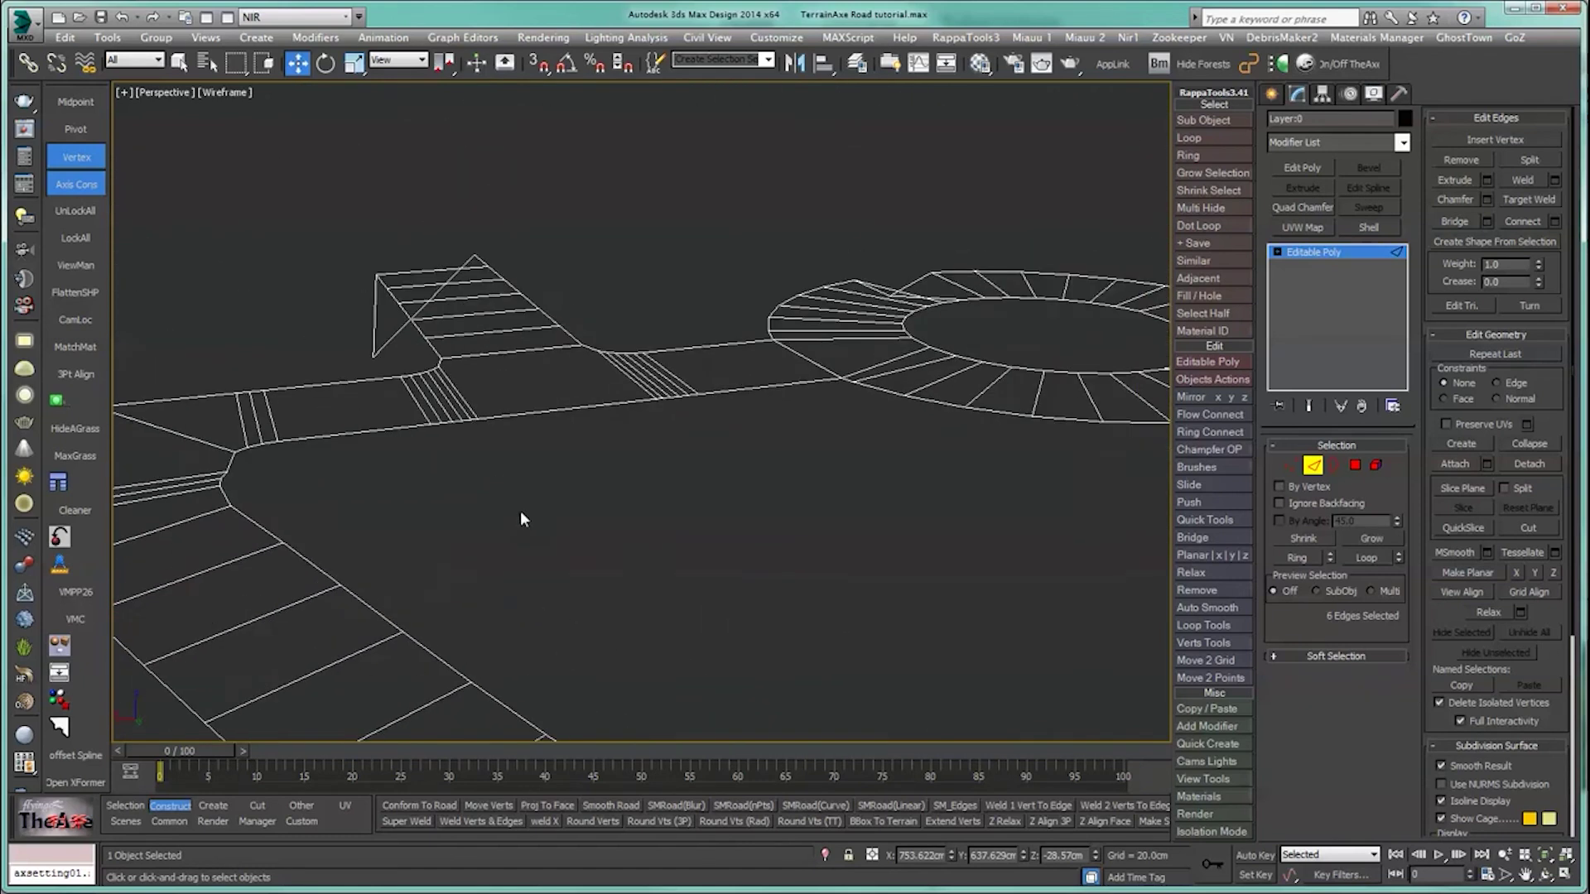
{"action": "scroll", "coordinate": [522, 511], "scroll_direction": "down", "scroll_amount": 4}
{"action": "left_click", "coordinate": [1291, 466]}
{"action": "middle_click_drag", "start_coordinate": [1070, 306], "coordinate": [868, 447], "text": "alt"}
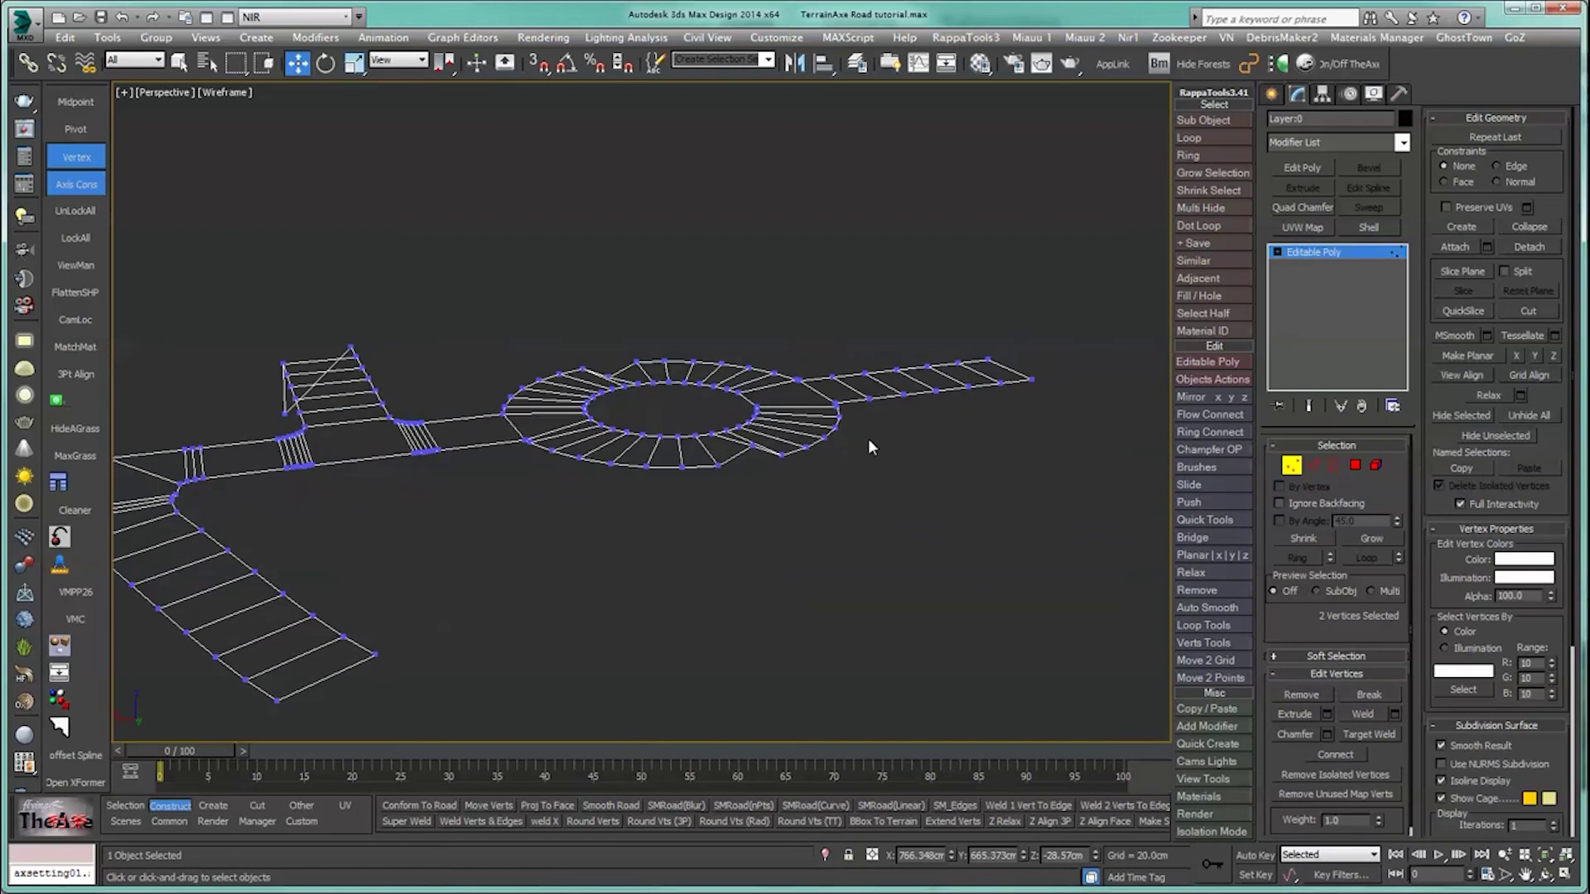
{"action": "left_click_drag", "start_coordinate": [965, 418], "coordinate": [485, 512]}
{"action": "middle_click_drag", "start_coordinate": [484, 512], "coordinate": [327, 312], "text": "alt"}
{"action": "left_click_drag", "start_coordinate": [450, 433], "coordinate": [451, 435], "text": "ctrl"}
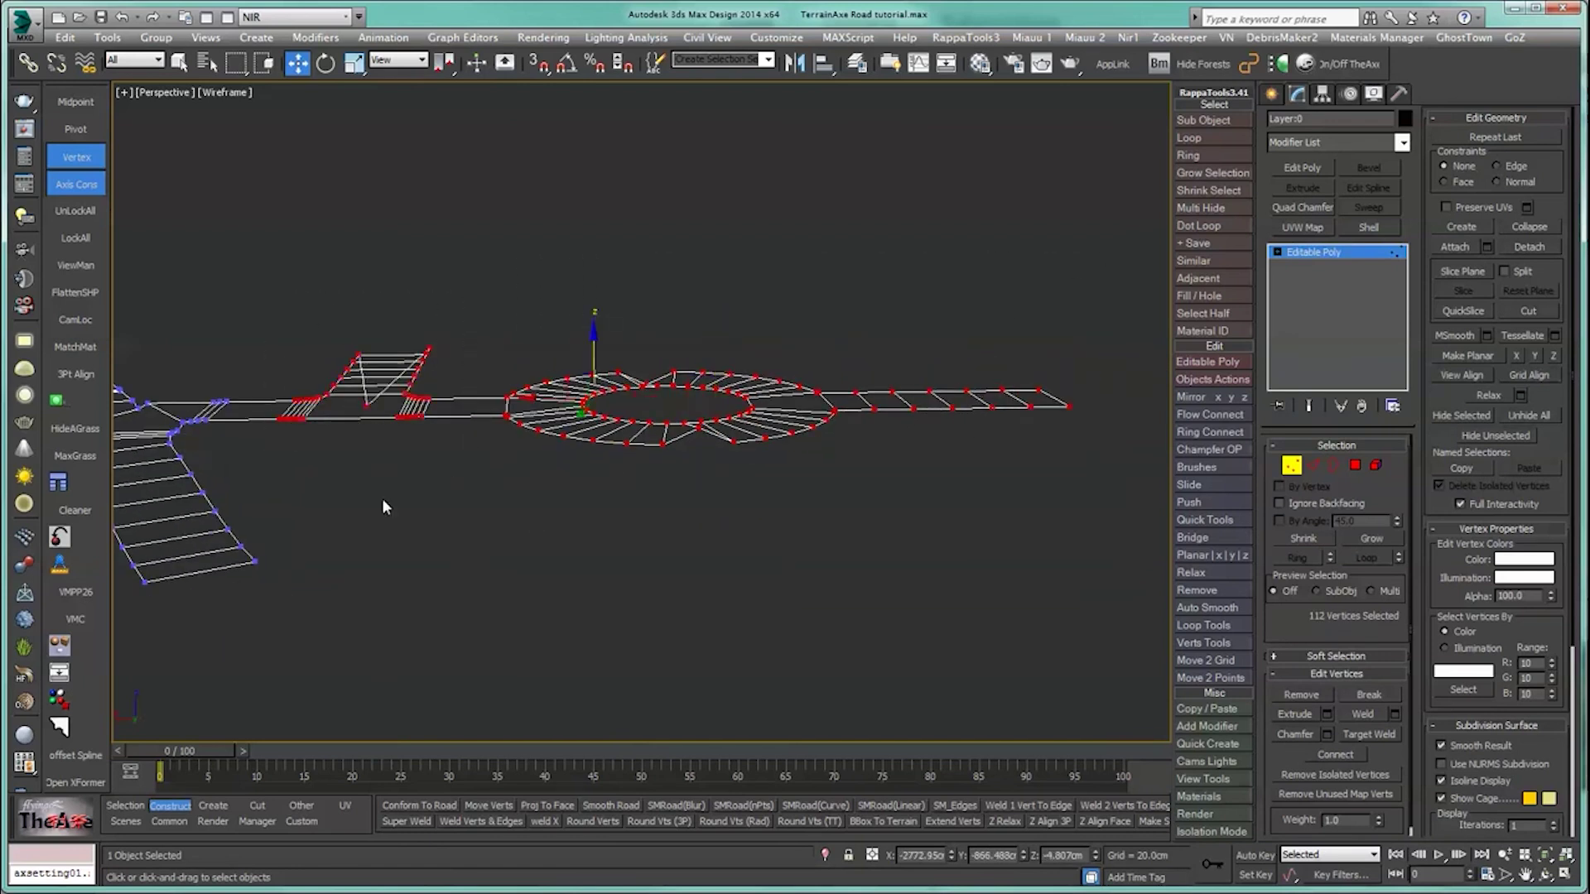
Step: Raise the selected roundabout and side-branch vertices by about 72 cm
{"action": "middle_click_drag", "start_coordinate": [381, 499], "coordinate": [534, 544]}
{"action": "middle_click_drag", "start_coordinate": [534, 544], "coordinate": [608, 457], "text": "alt"}
{"action": "left_click_drag", "start_coordinate": [751, 401], "coordinate": [752, 365]}
{"action": "mouse_move", "coordinate": [621, 515]}
{"action": "middle_mouse_down", "text": "alt"}
{"action": "mouse_move", "coordinate": [710, 530]}
{"action": "mouse_move", "coordinate": [721, 505]}
{"action": "mouse_move", "coordinate": [674, 497]}
{"action": "mouse_move", "coordinate": [661, 530]}
{"action": "mouse_move", "coordinate": [669, 509]}
{"action": "mouse_move", "coordinate": [629, 495]}
{"action": "middle_mouse_up", "text": "alt"}
{"action": "left_click_drag", "start_coordinate": [775, 317], "coordinate": [770, 362]}
{"action": "middle_click_drag", "start_coordinate": [600, 513], "coordinate": [736, 522]}
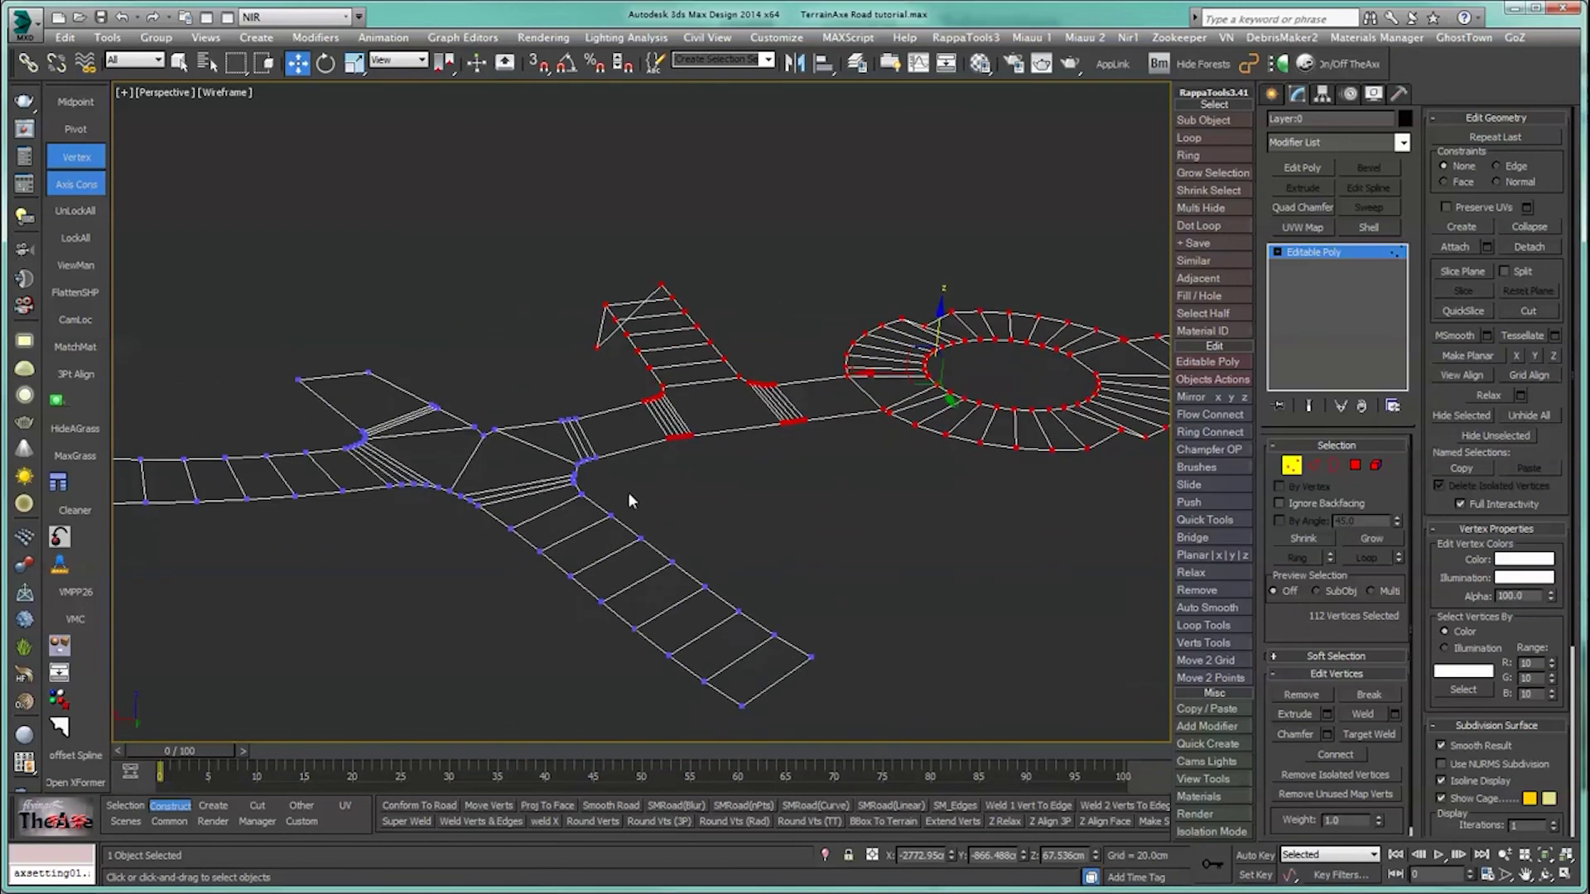
Step: Enable the FlatOther option for SmoothRoad in the Axe Settings
{"action": "scroll", "coordinate": [627, 488], "scroll_direction": "up", "scroll_amount": 4}
{"action": "scroll", "coordinate": [670, 565], "scroll_direction": "up", "scroll_amount": 2}
{"action": "scroll", "coordinate": [673, 569], "scroll_direction": "up", "scroll_amount": 2}
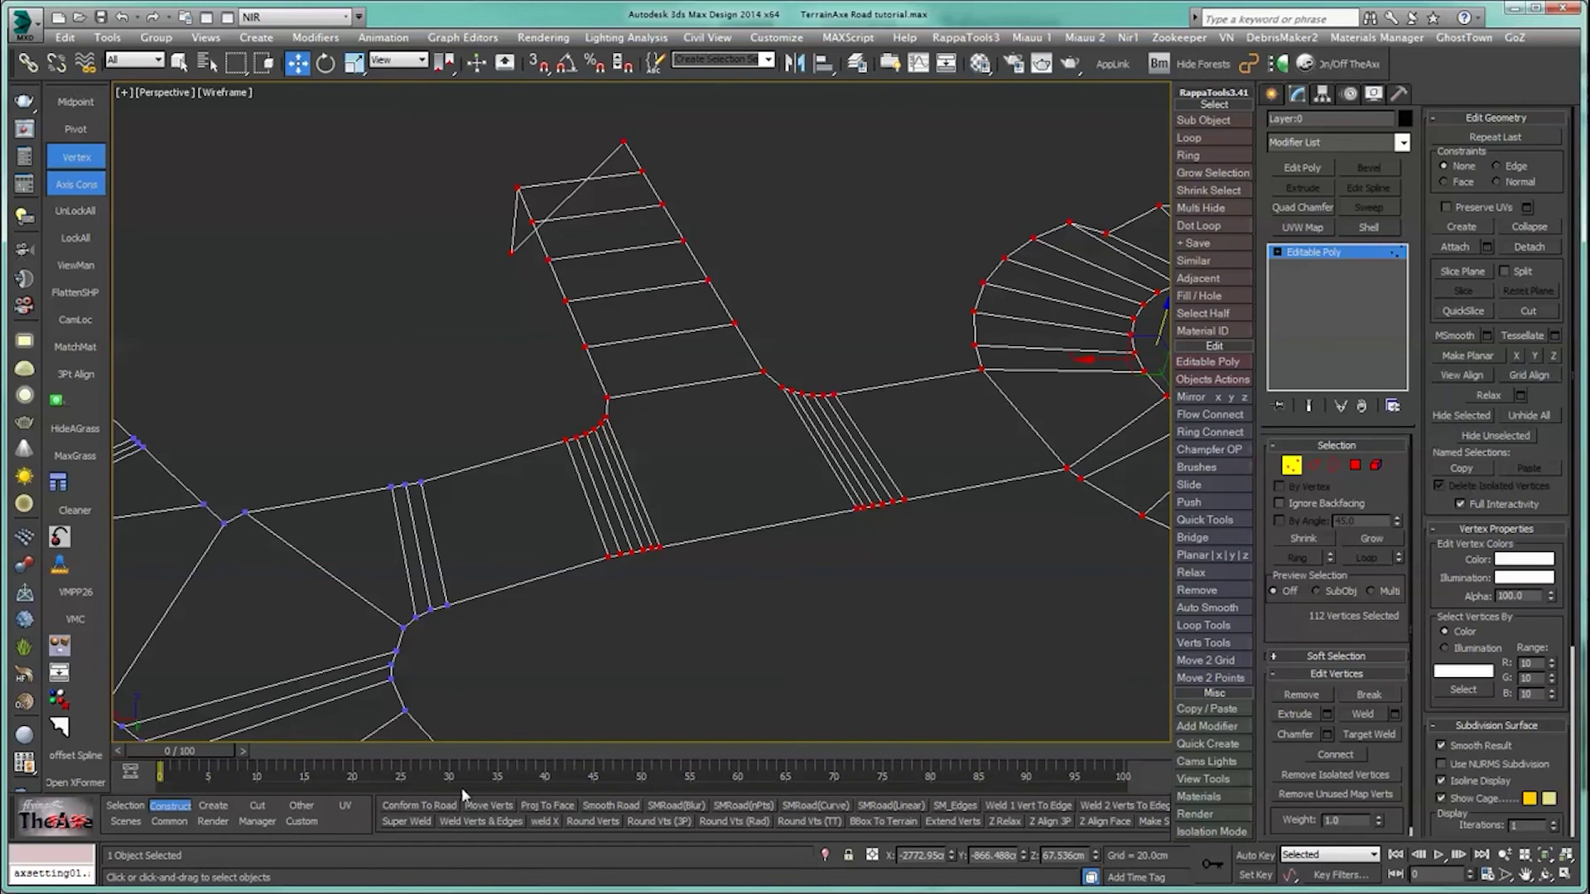
{"action": "left_click", "coordinate": [258, 820]}
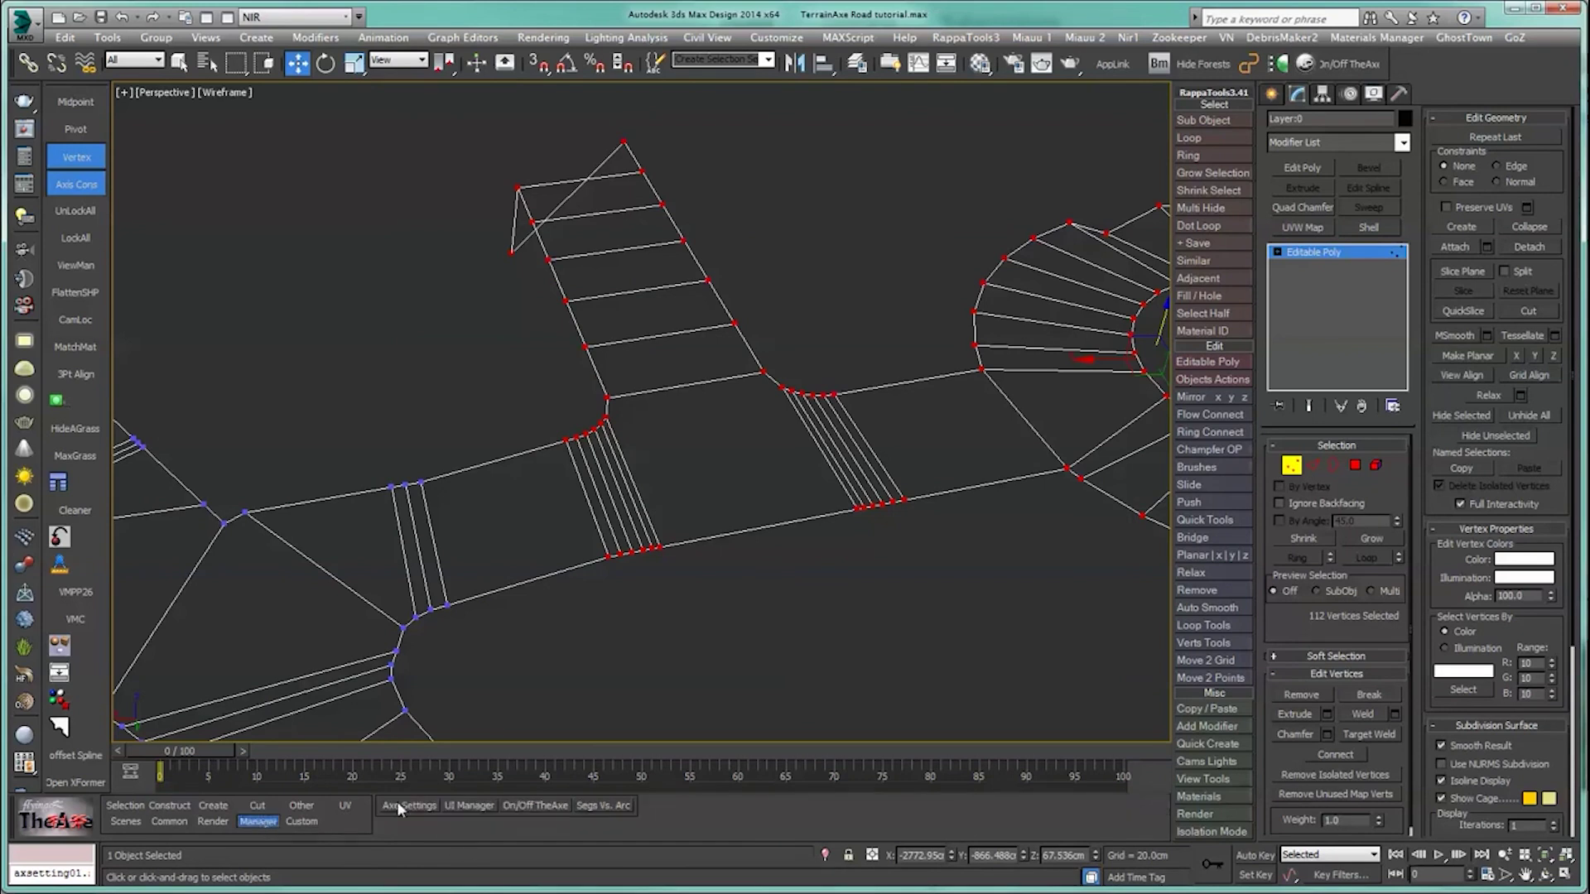
{"action": "left_click", "coordinate": [414, 805]}
{"action": "left_click", "coordinate": [769, 343]}
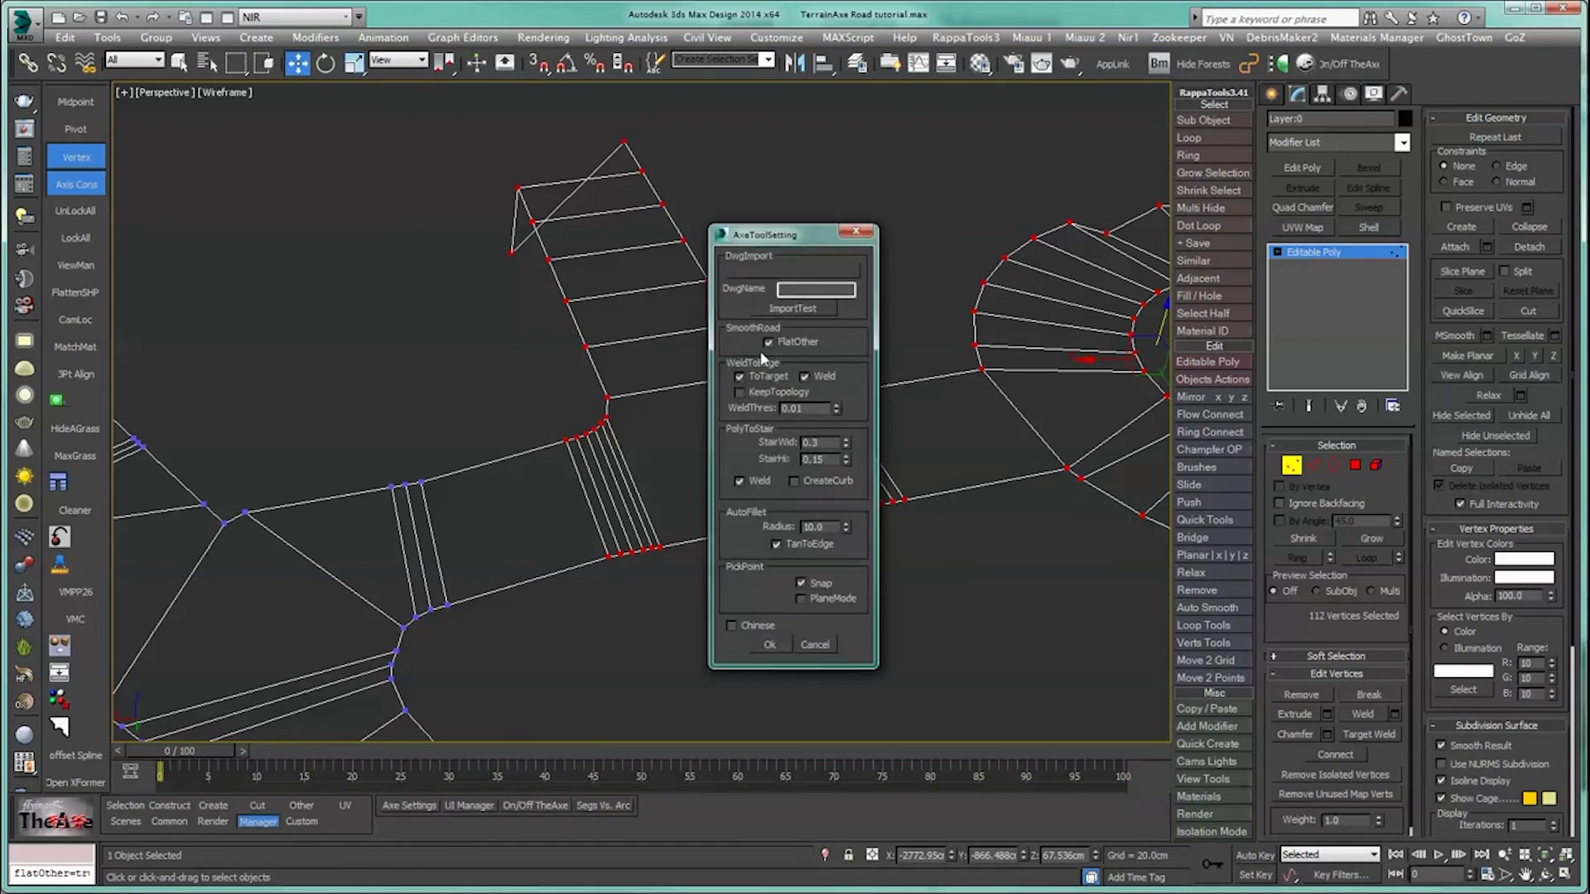
{"action": "left_click", "coordinate": [755, 650]}
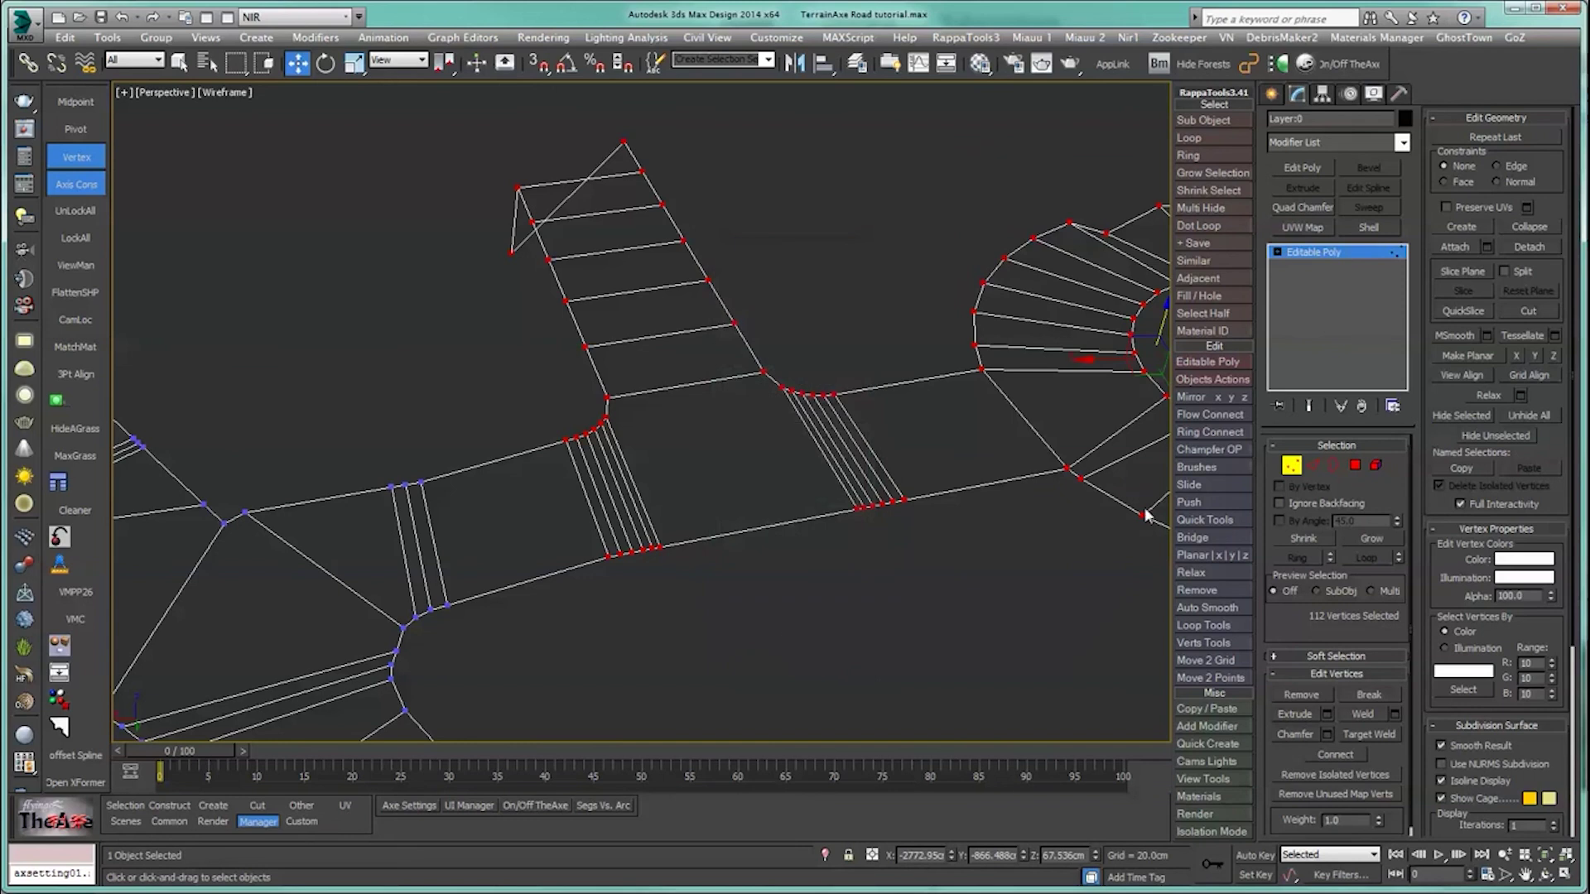
Step: Select the border between the near corner of the side-branch junction and the main road's rounded corner, and smooth it with SMRoad(Curve)
{"action": "left_click", "coordinate": [609, 577]}
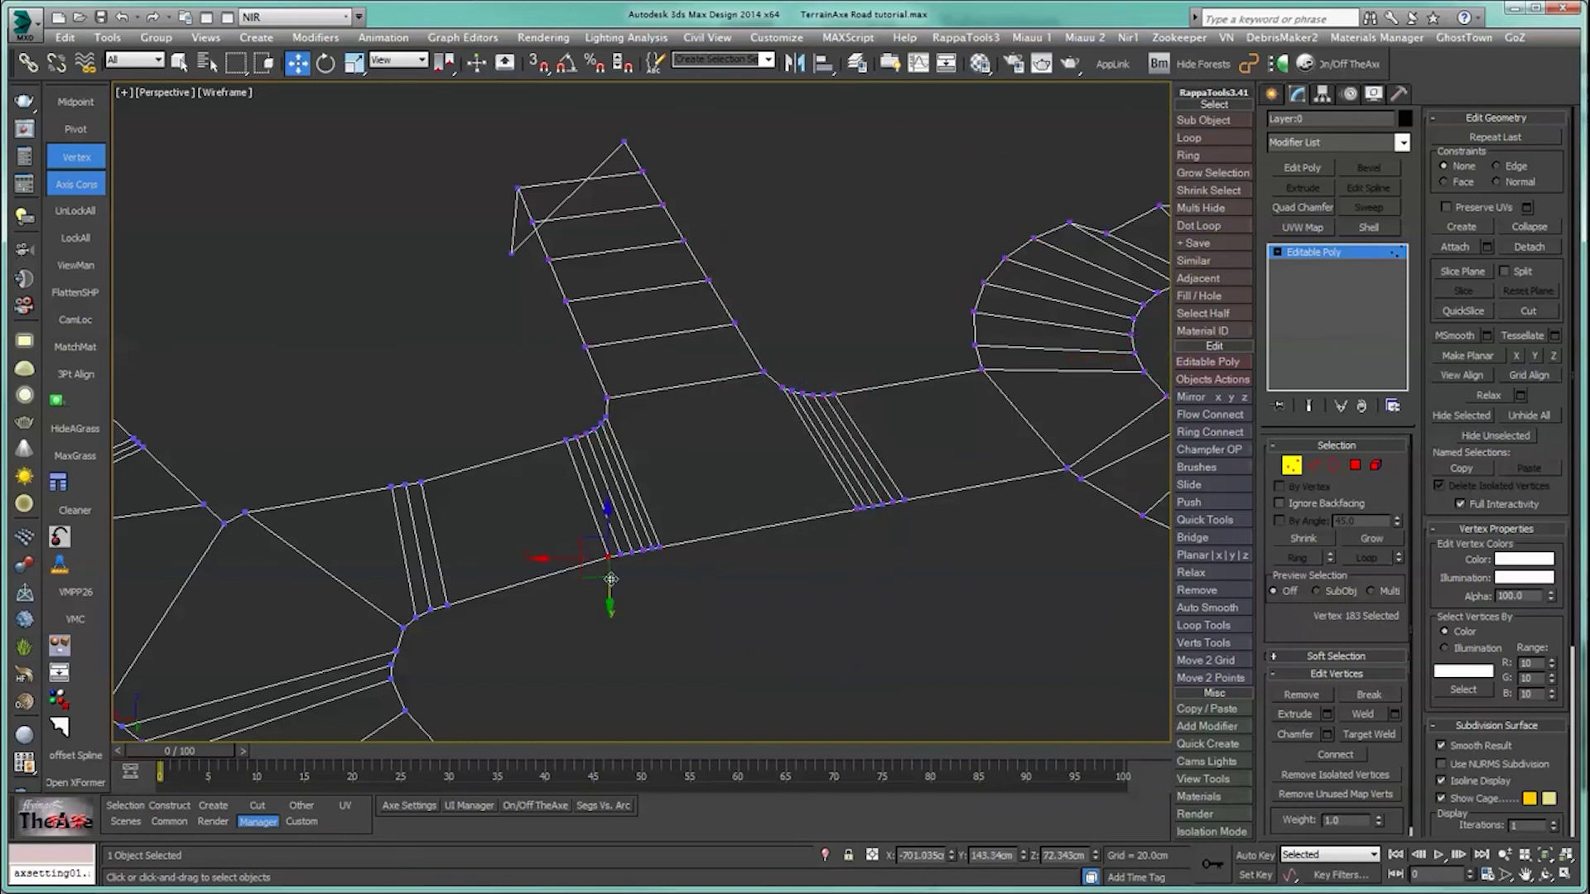
{"action": "scroll", "coordinate": [625, 575], "scroll_direction": "up", "scroll_amount": 5}
{"action": "left_click_drag", "start_coordinate": [430, 643], "coordinate": [495, 678], "text": "ctrl"}
{"action": "middle_click_drag", "start_coordinate": [440, 548], "coordinate": [443, 550]}
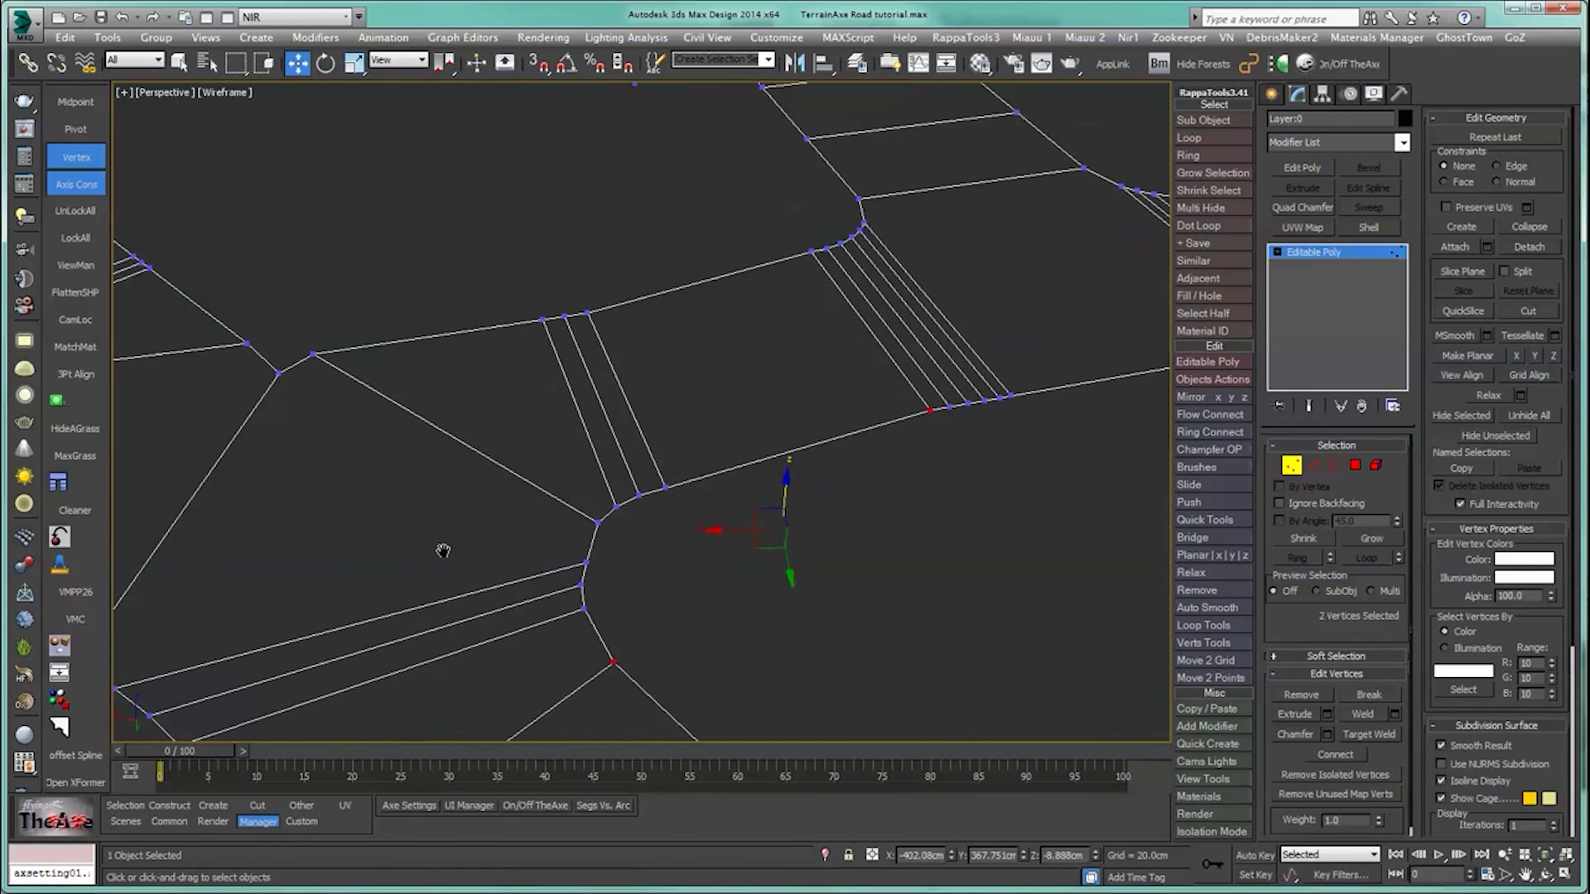
{"action": "left_click", "coordinate": [597, 525], "text": "ctrl"}
{"action": "left_click_drag", "start_coordinate": [654, 720], "coordinate": [656, 722], "text": "alt"}
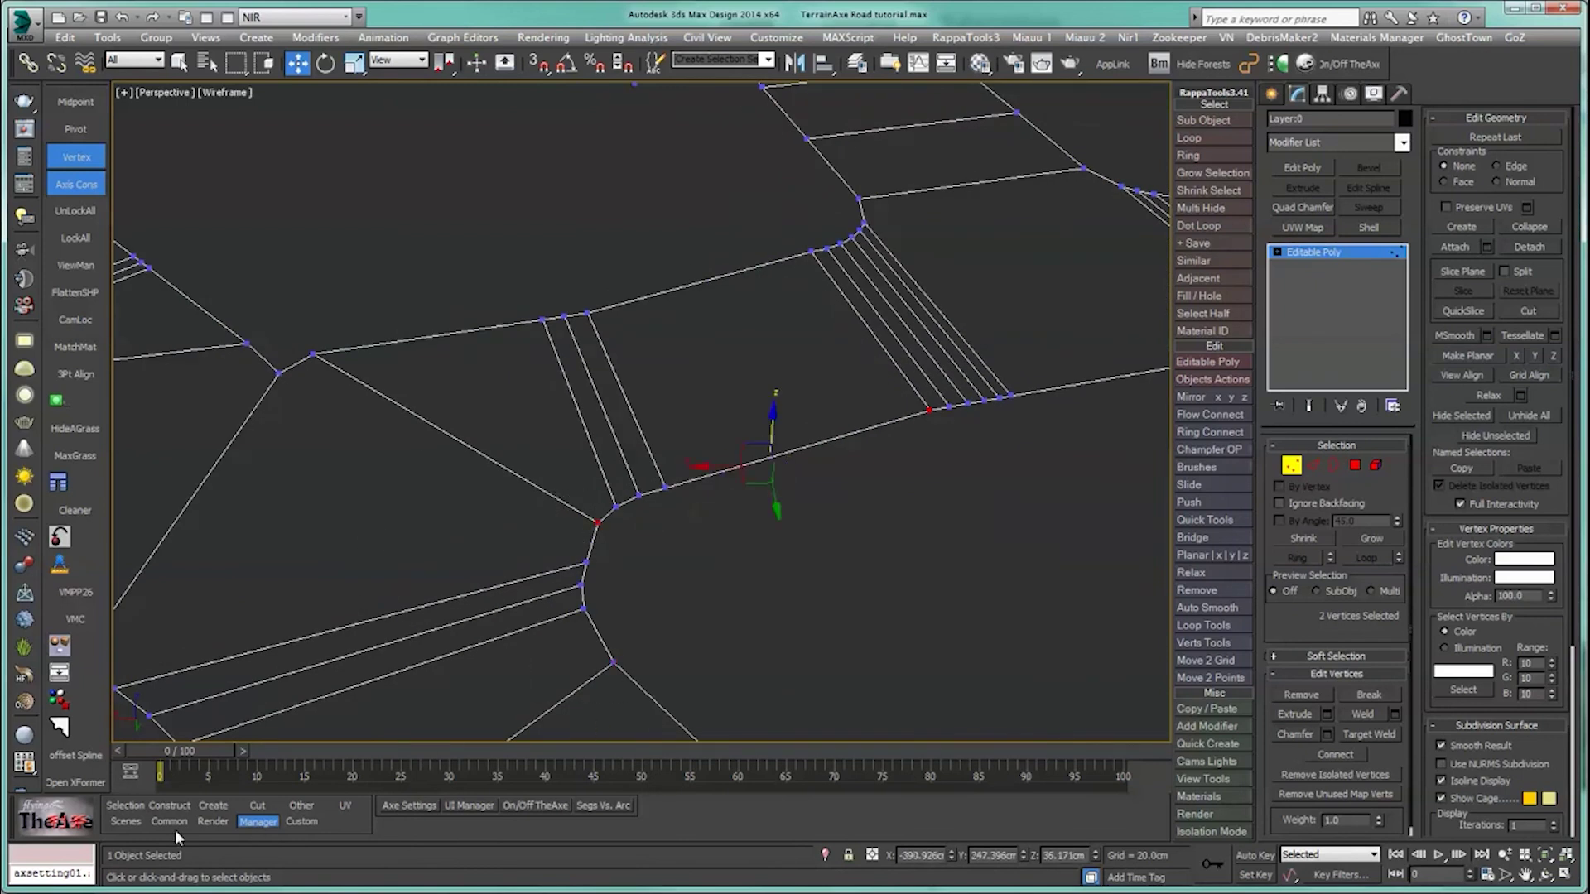
{"action": "left_click", "coordinate": [123, 807]}
{"action": "left_click", "coordinate": [406, 805]}
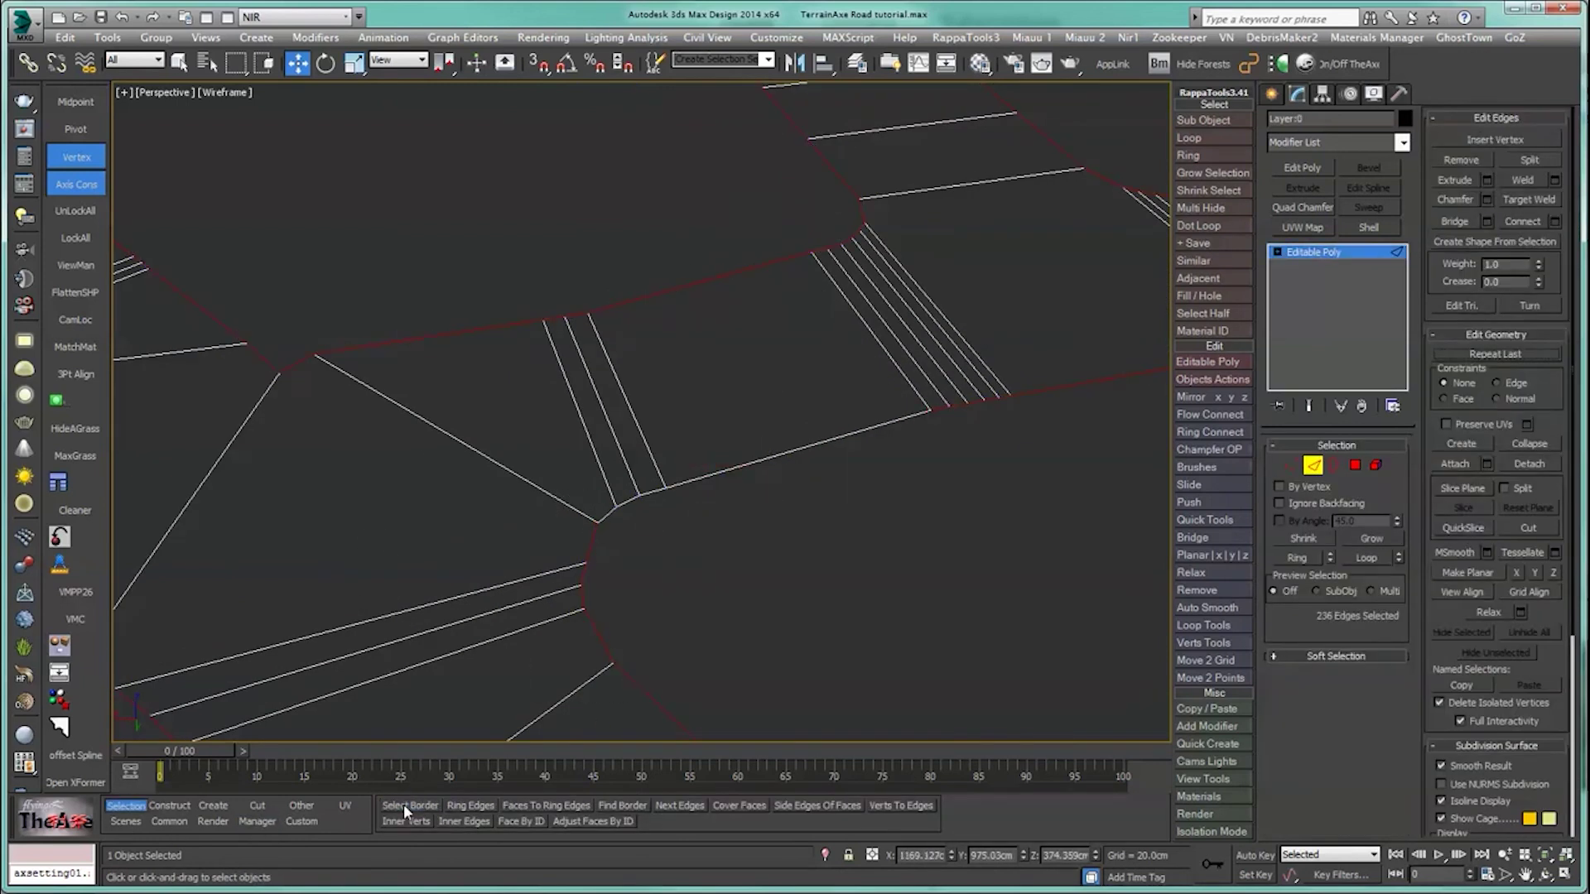
{"action": "left_click", "coordinate": [170, 806]}
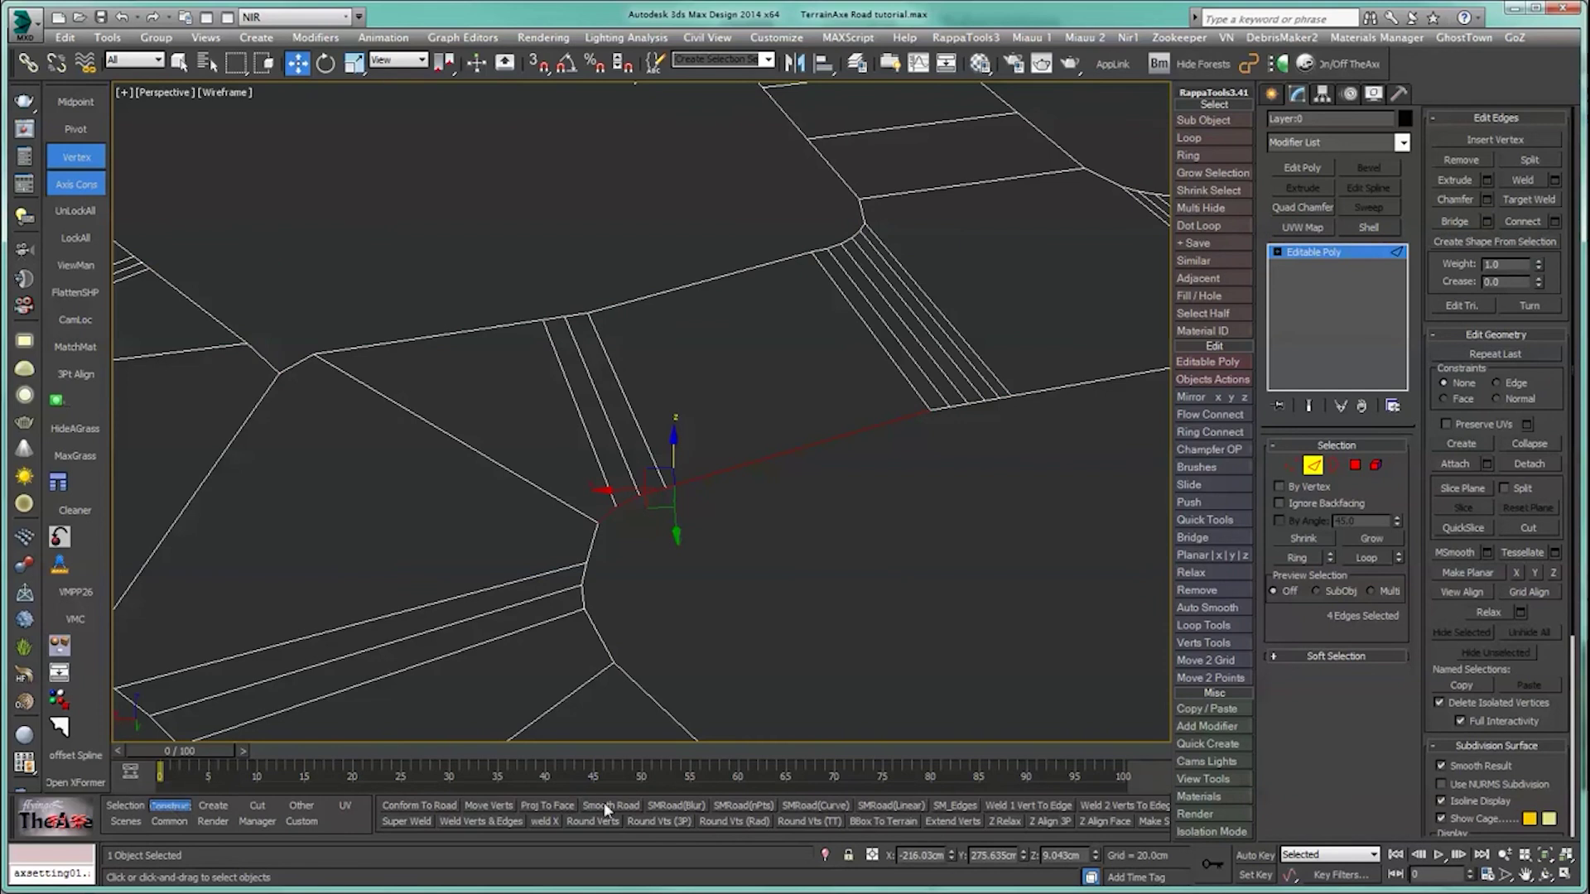
{"action": "left_click", "coordinate": [797, 818]}
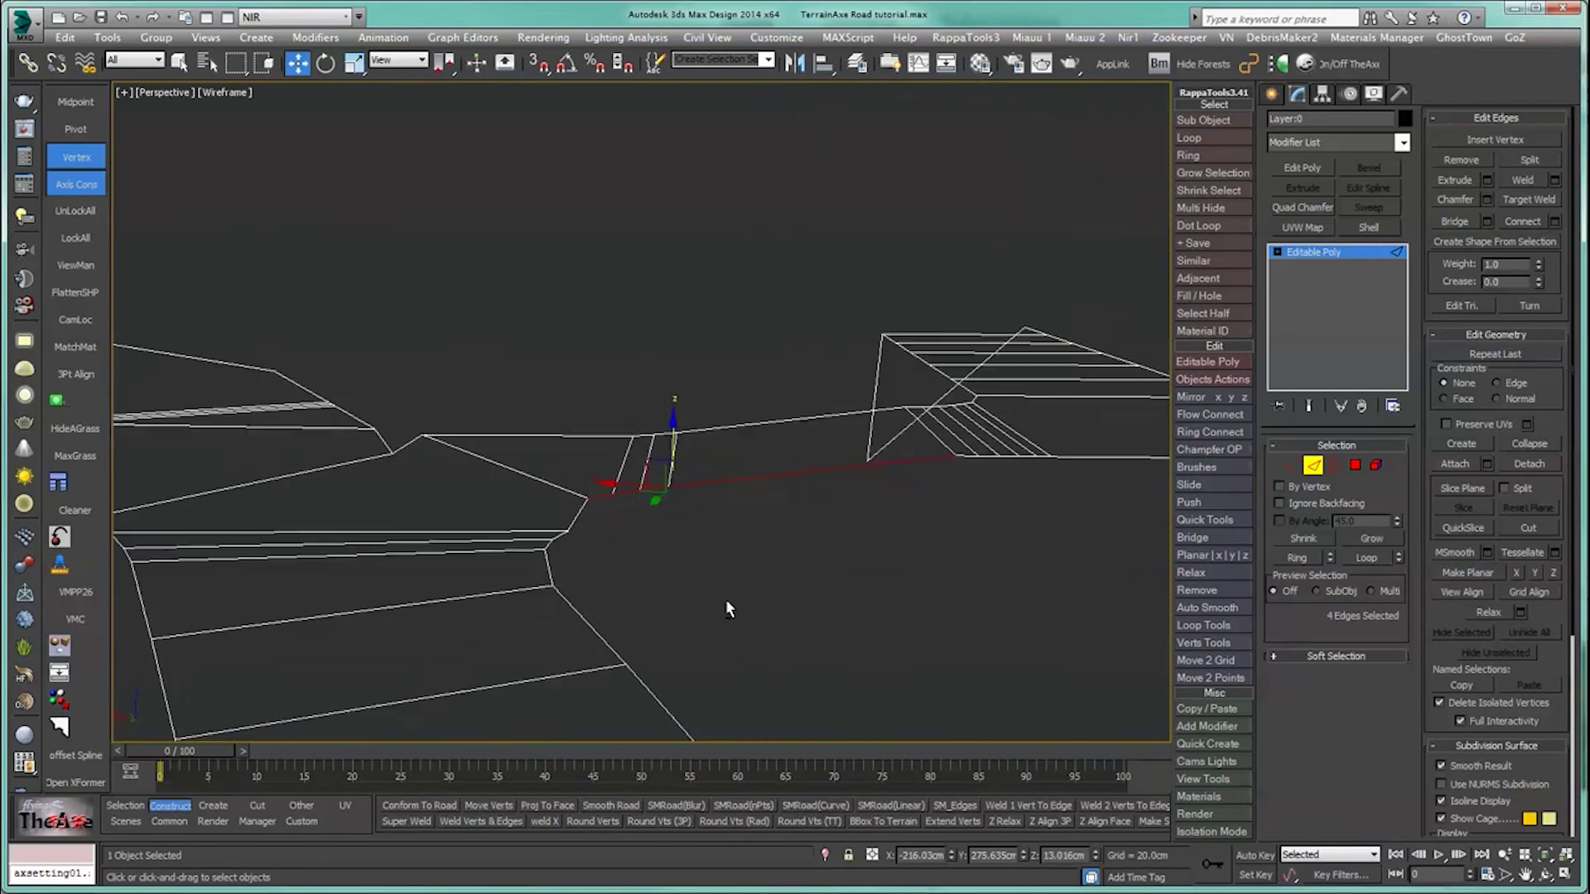
{"action": "middle_click_drag", "start_coordinate": [739, 629], "coordinate": [626, 700]}
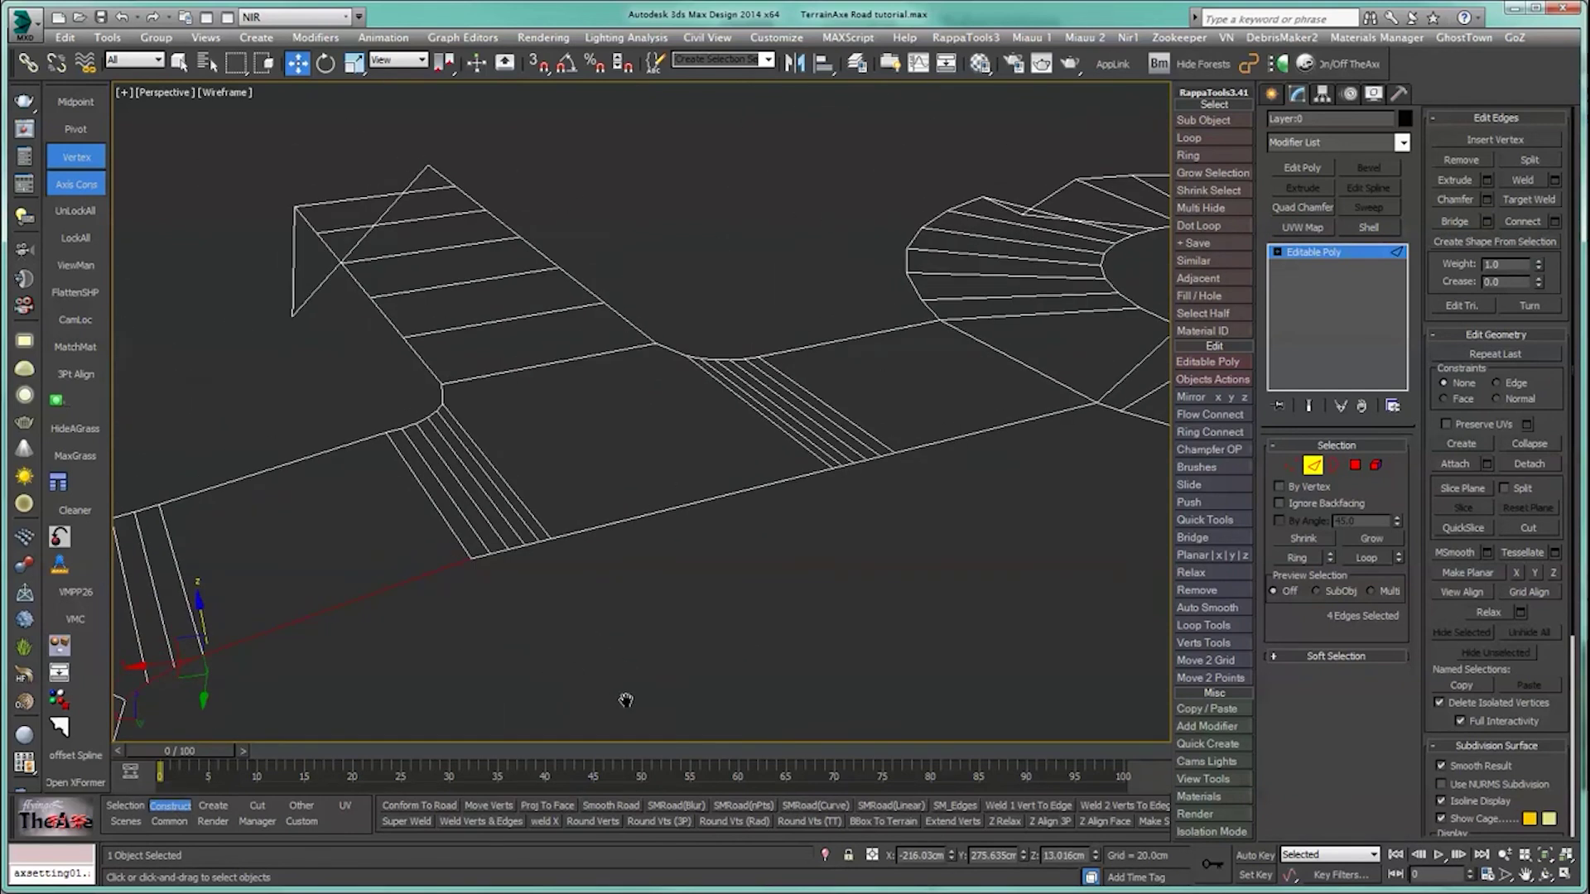
Step: Detach the six polygons of the side branch from the road mesh as a separate object
{"action": "left_click", "coordinate": [1355, 465]}
{"action": "left_click", "coordinate": [390, 255]}
{"action": "left_click", "coordinate": [385, 255]}
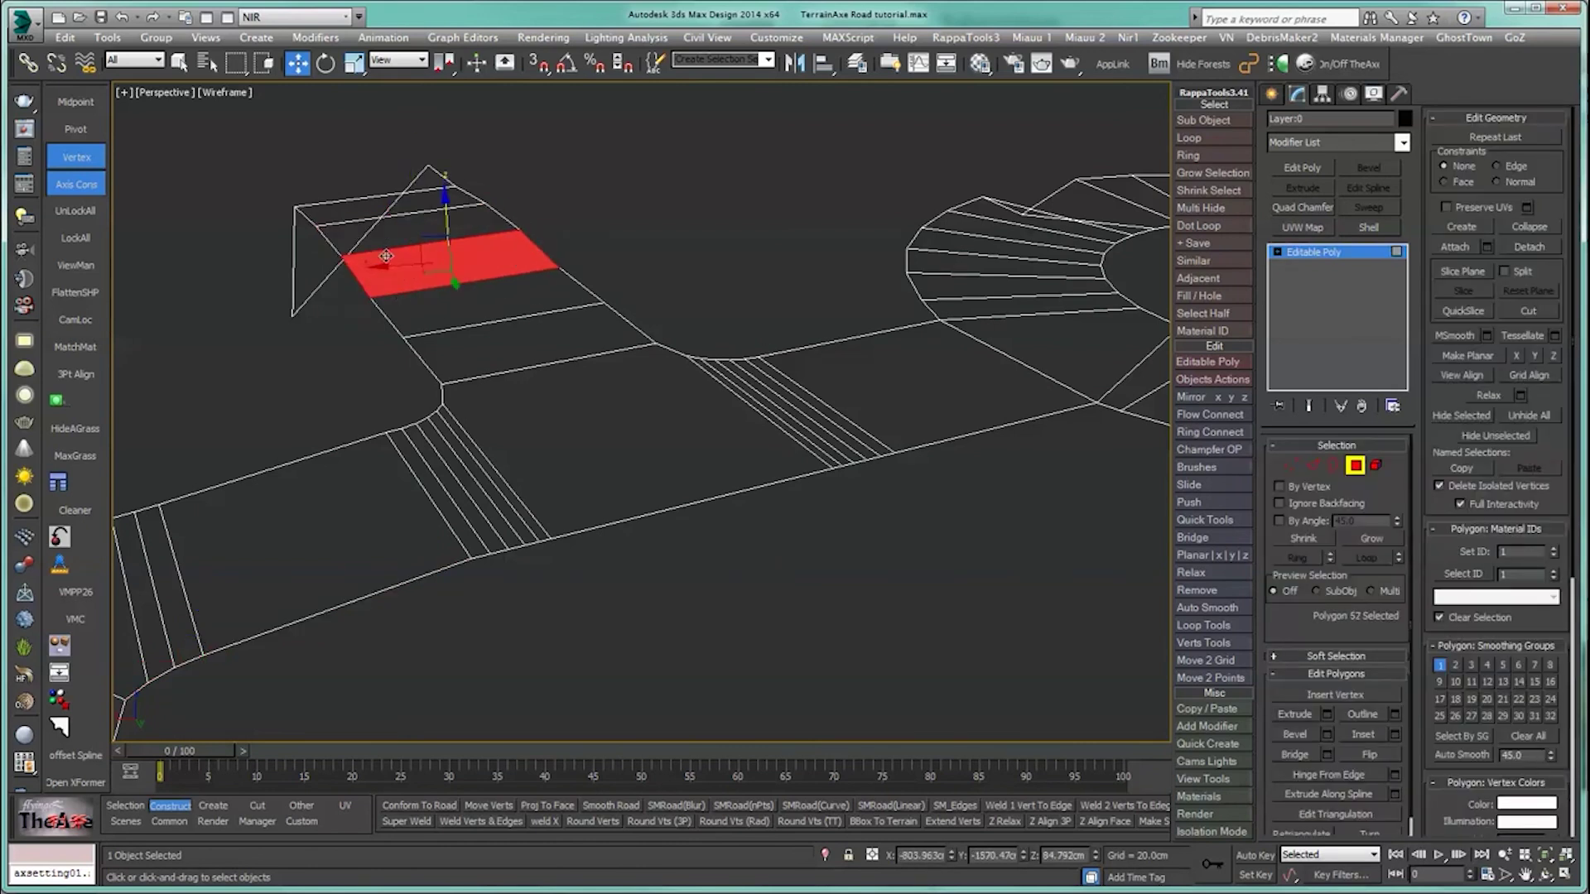
{"action": "left_click", "coordinate": [383, 246]}
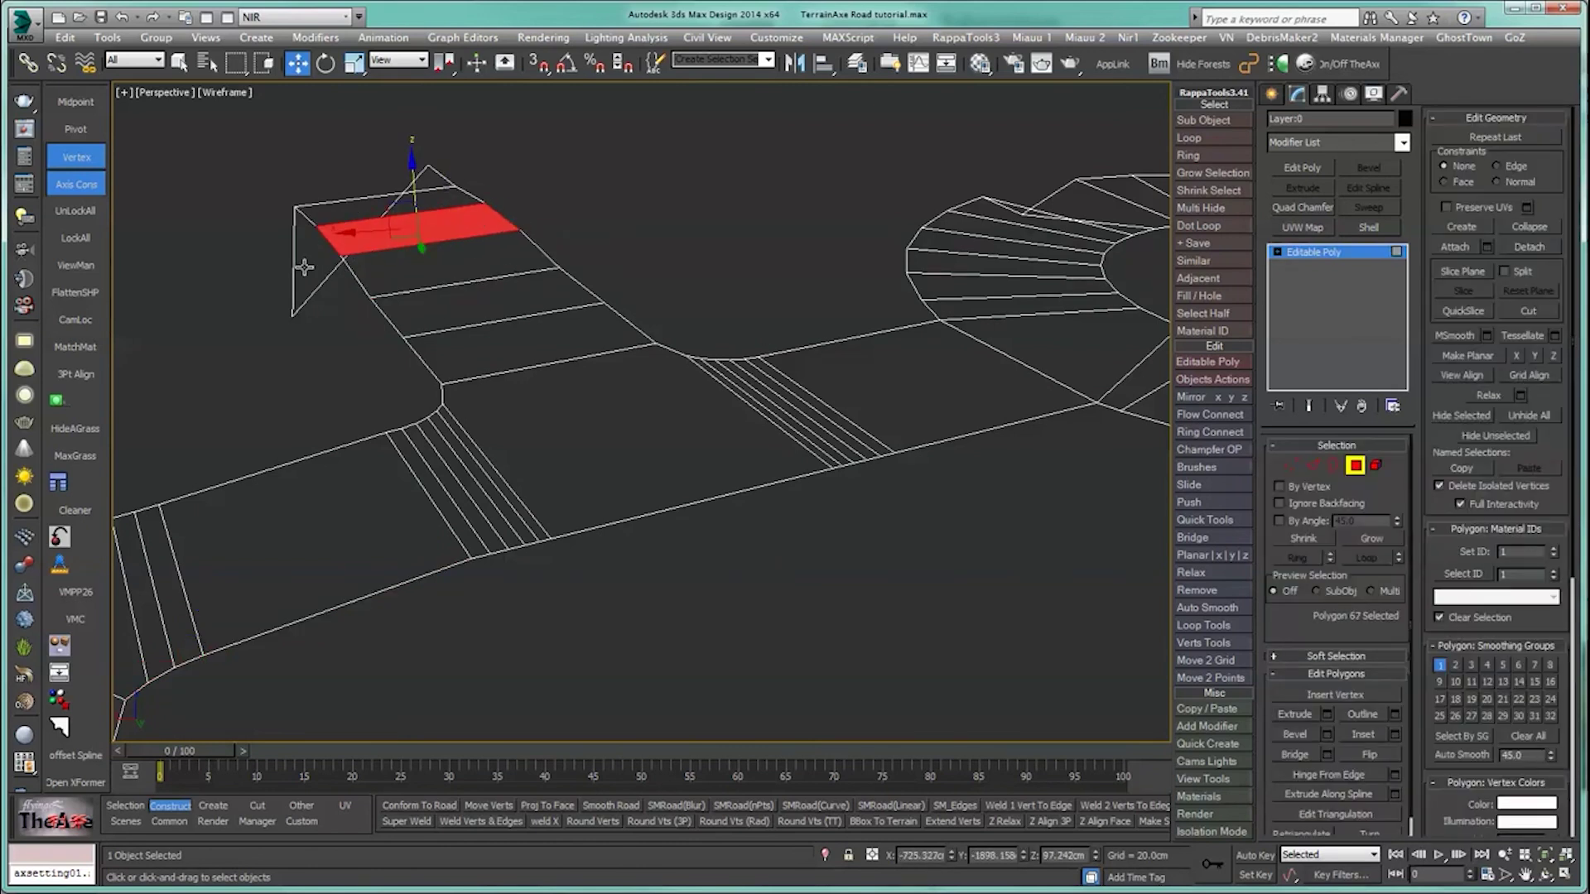
{"action": "left_click", "coordinate": [250, 244]}
{"action": "left_click_drag", "start_coordinate": [214, 130], "coordinate": [434, 301]}
{"action": "left_click_drag", "start_coordinate": [494, 350], "coordinate": [494, 349]}
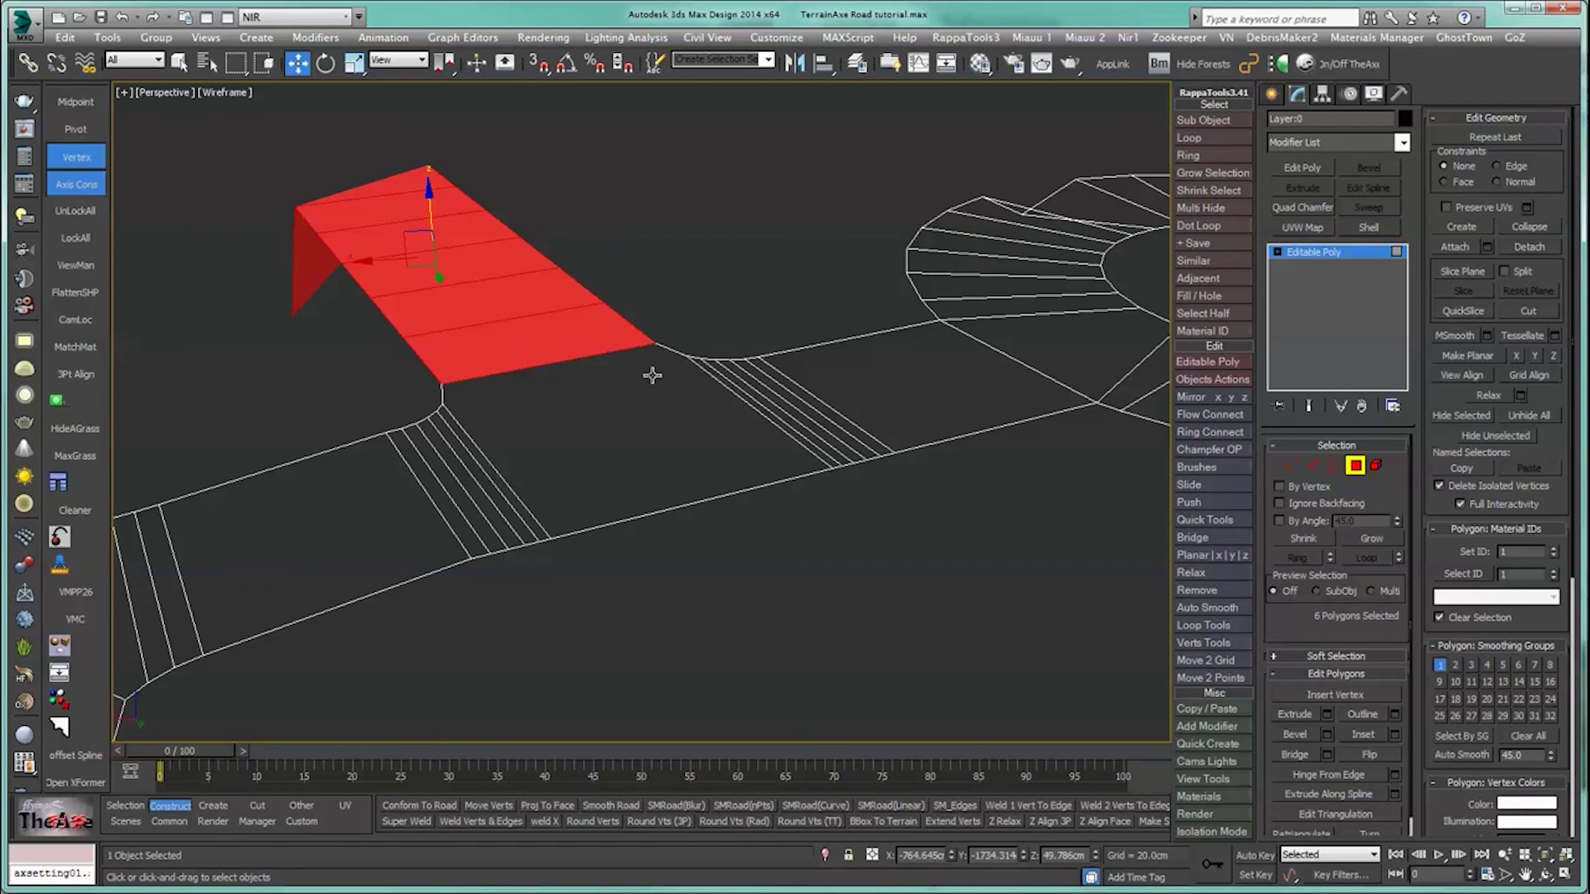
{"action": "left_click", "coordinate": [1516, 246]}
{"action": "left_click", "coordinate": [908, 460]}
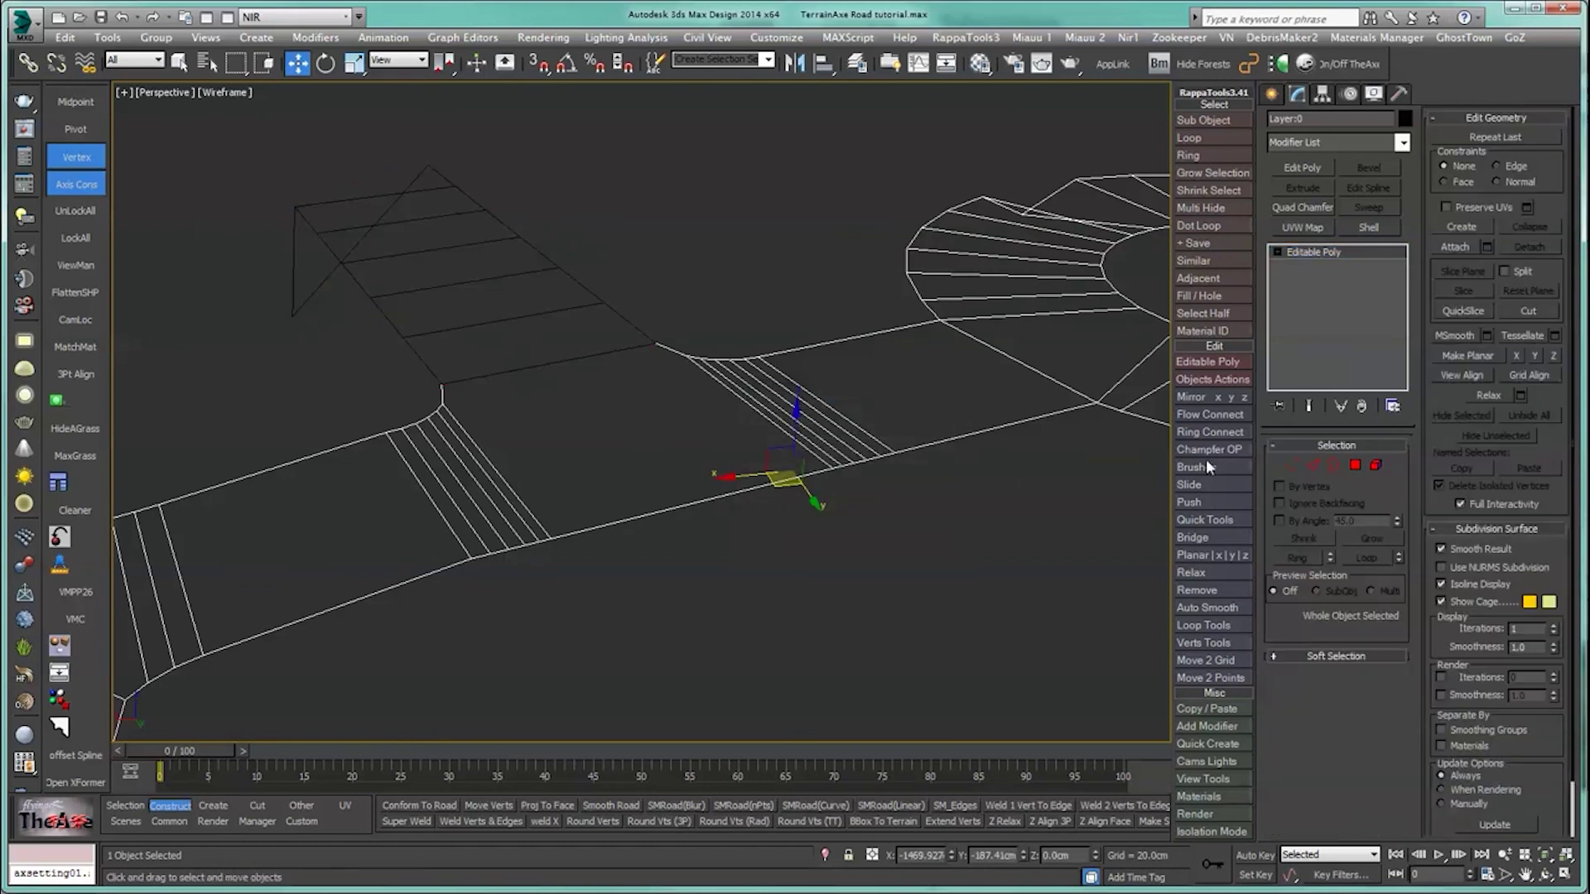
Step: Raise the single main-road border vertex where the road meets the roundabout
{"action": "left_click", "coordinate": [1291, 466]}
{"action": "middle_click_drag", "start_coordinate": [946, 528], "coordinate": [901, 538]}
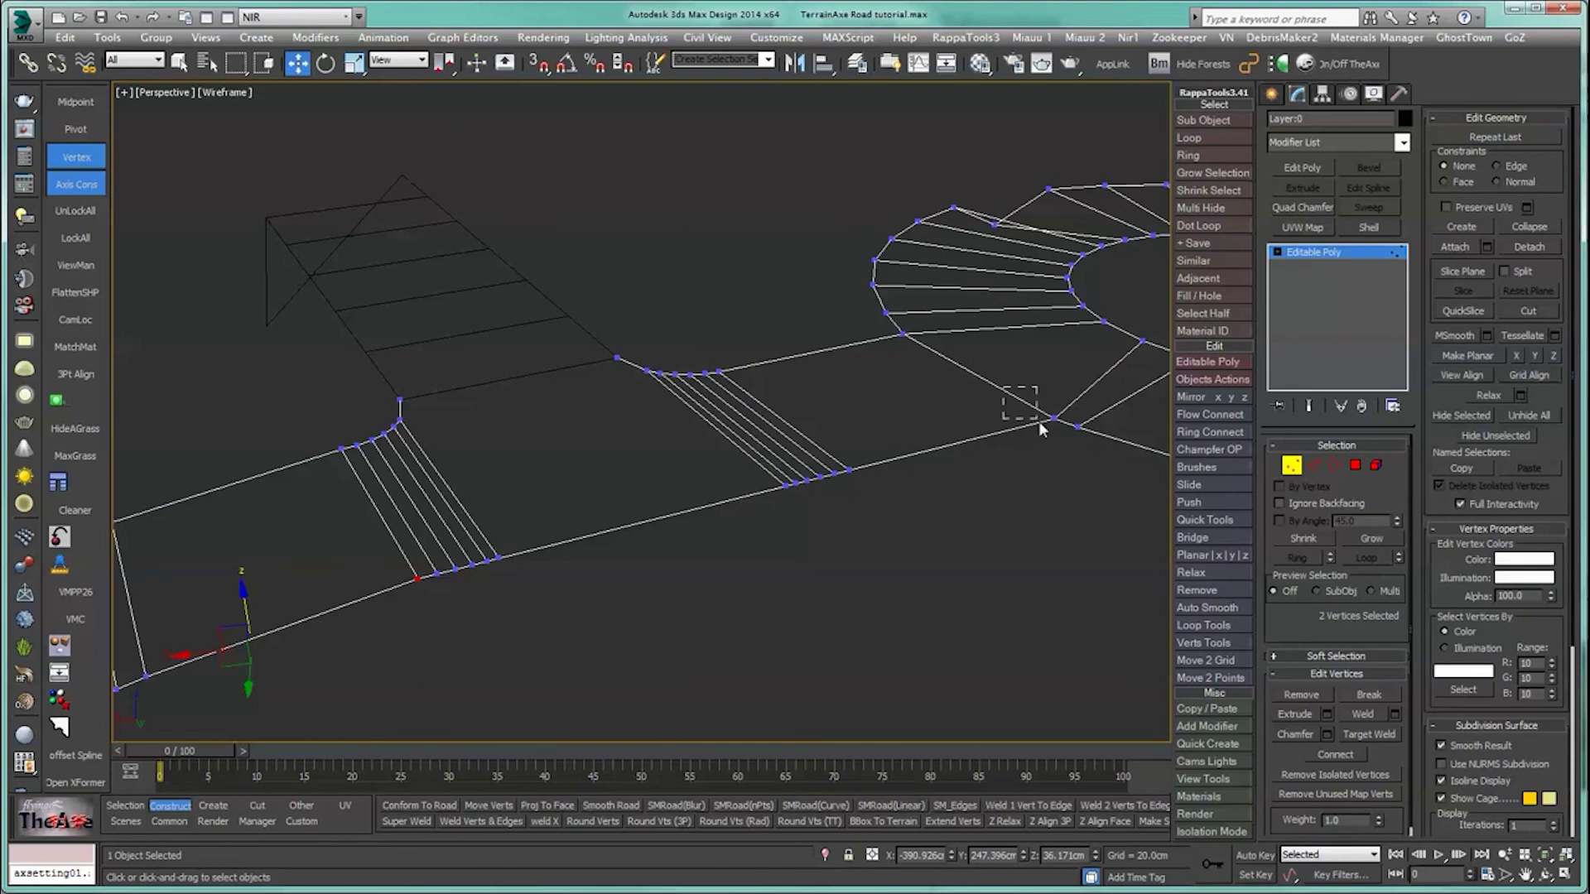
{"action": "left_click_drag", "start_coordinate": [1039, 421], "coordinate": [1060, 435]}
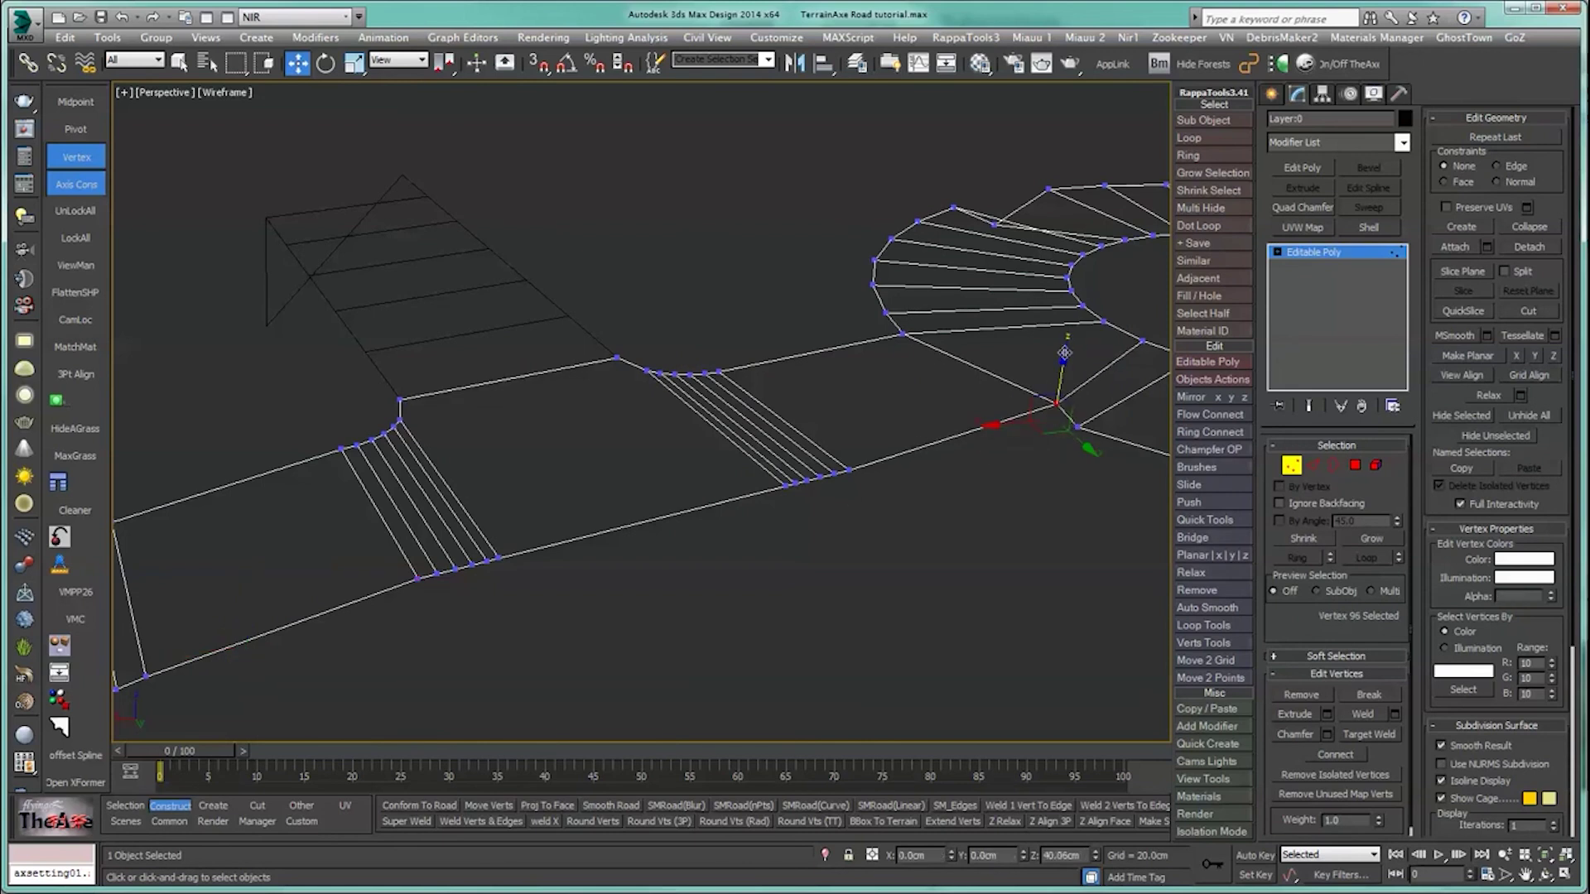
{"action": "left_click_drag", "start_coordinate": [1065, 353], "coordinate": [1071, 339]}
{"action": "middle_click_drag", "start_coordinate": [972, 478], "coordinate": [765, 491], "text": "alt"}
Step: Select the long border from the raised roundabout vertex to the rounded road corner and smooth it with SMRoad(Curve)
{"action": "left_click", "coordinate": [248, 587]}
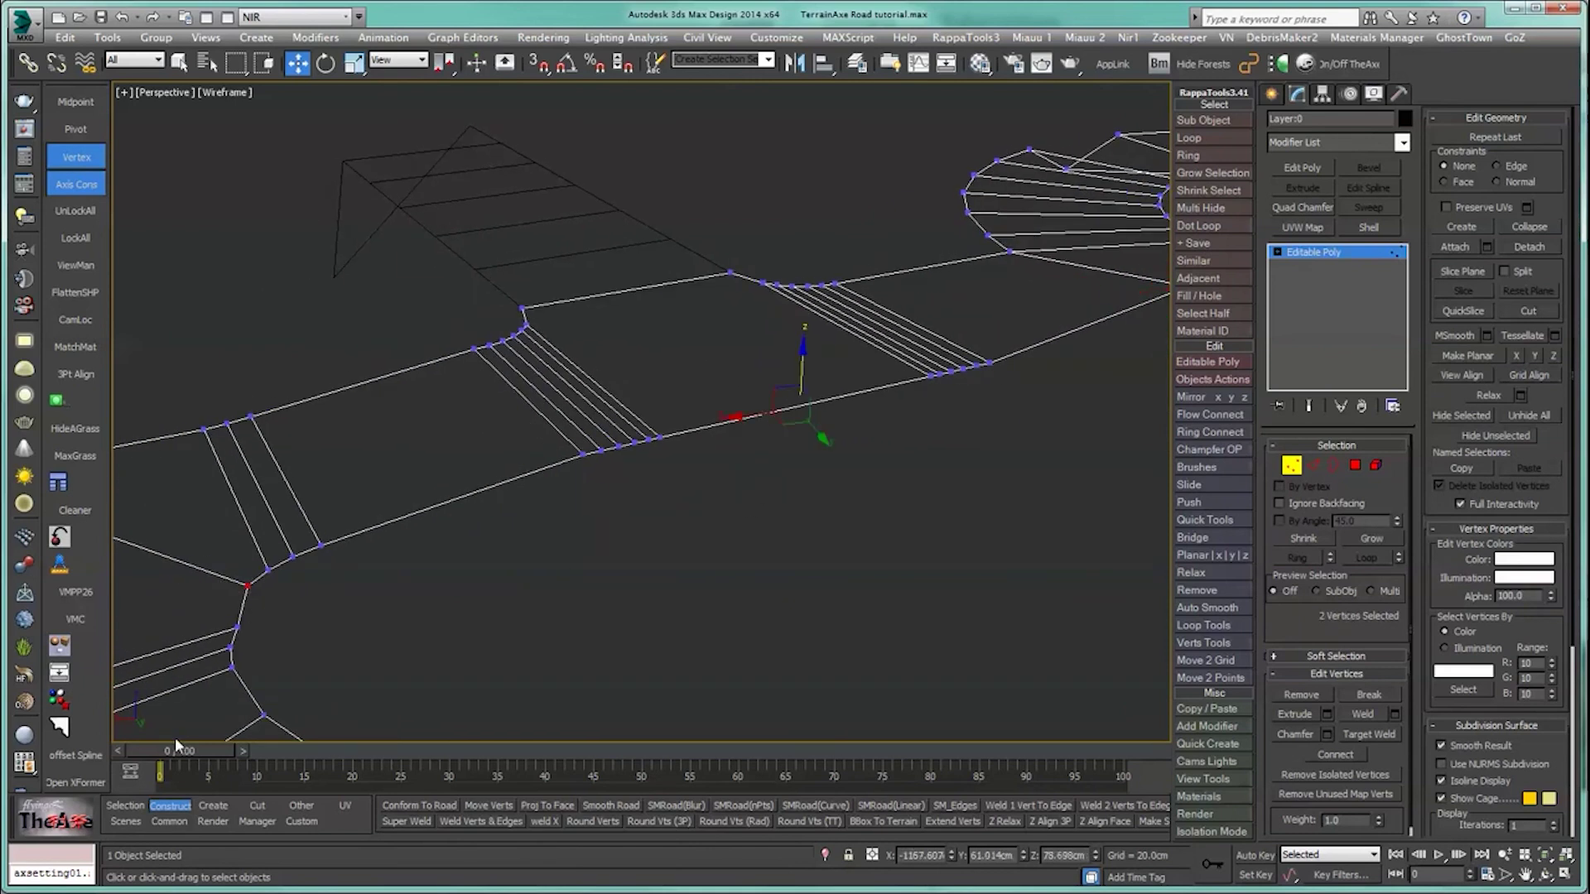
{"action": "left_click", "coordinate": [126, 806]}
{"action": "left_click", "coordinate": [408, 807]}
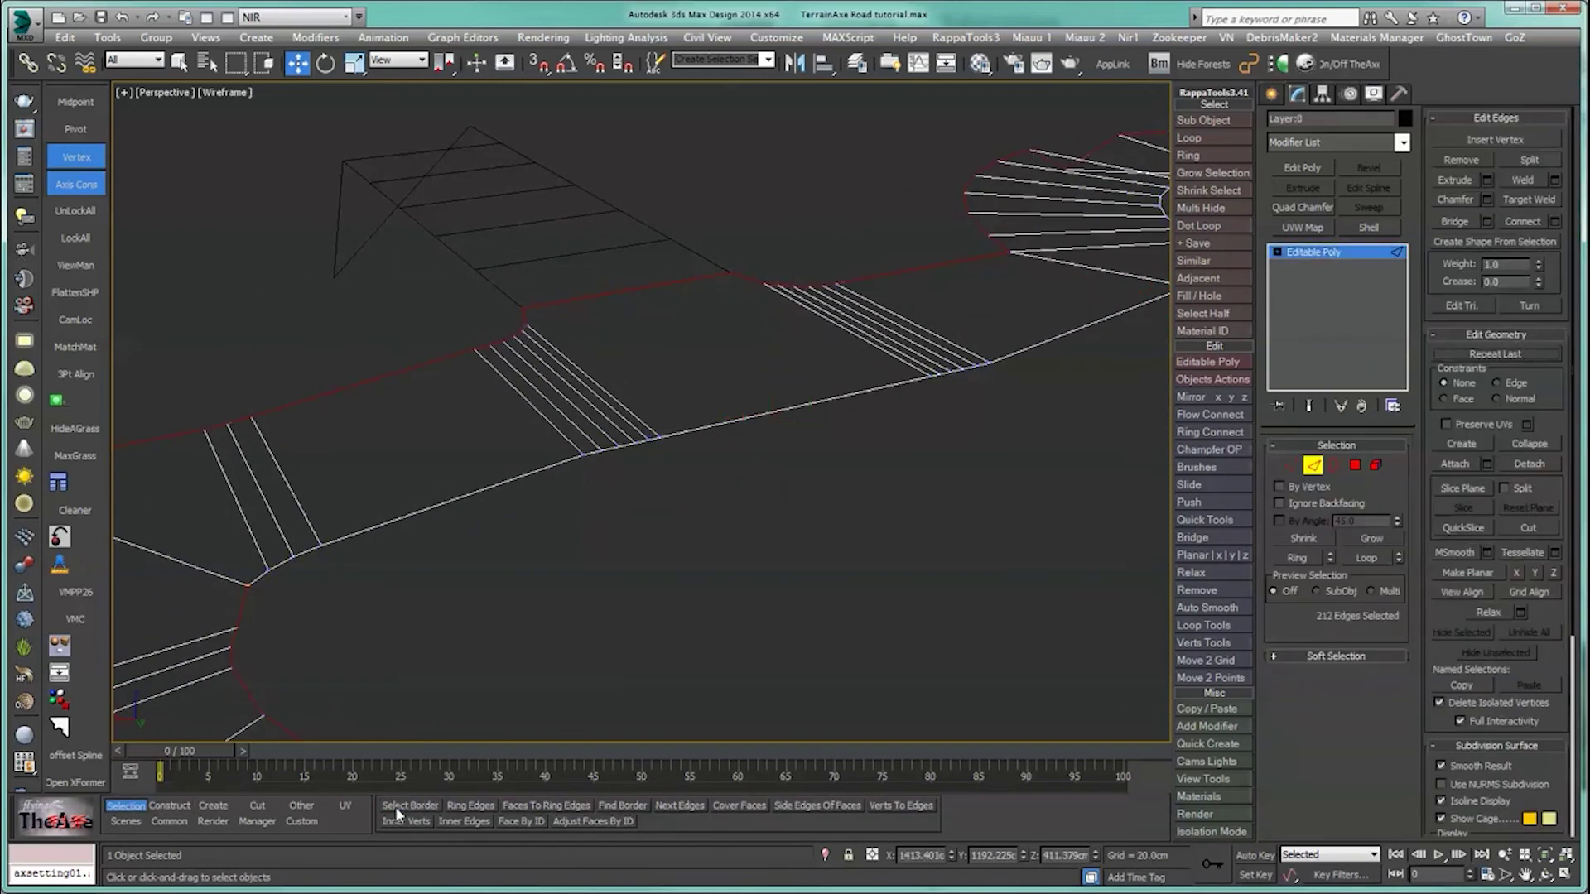
{"action": "left_click", "coordinate": [168, 807]}
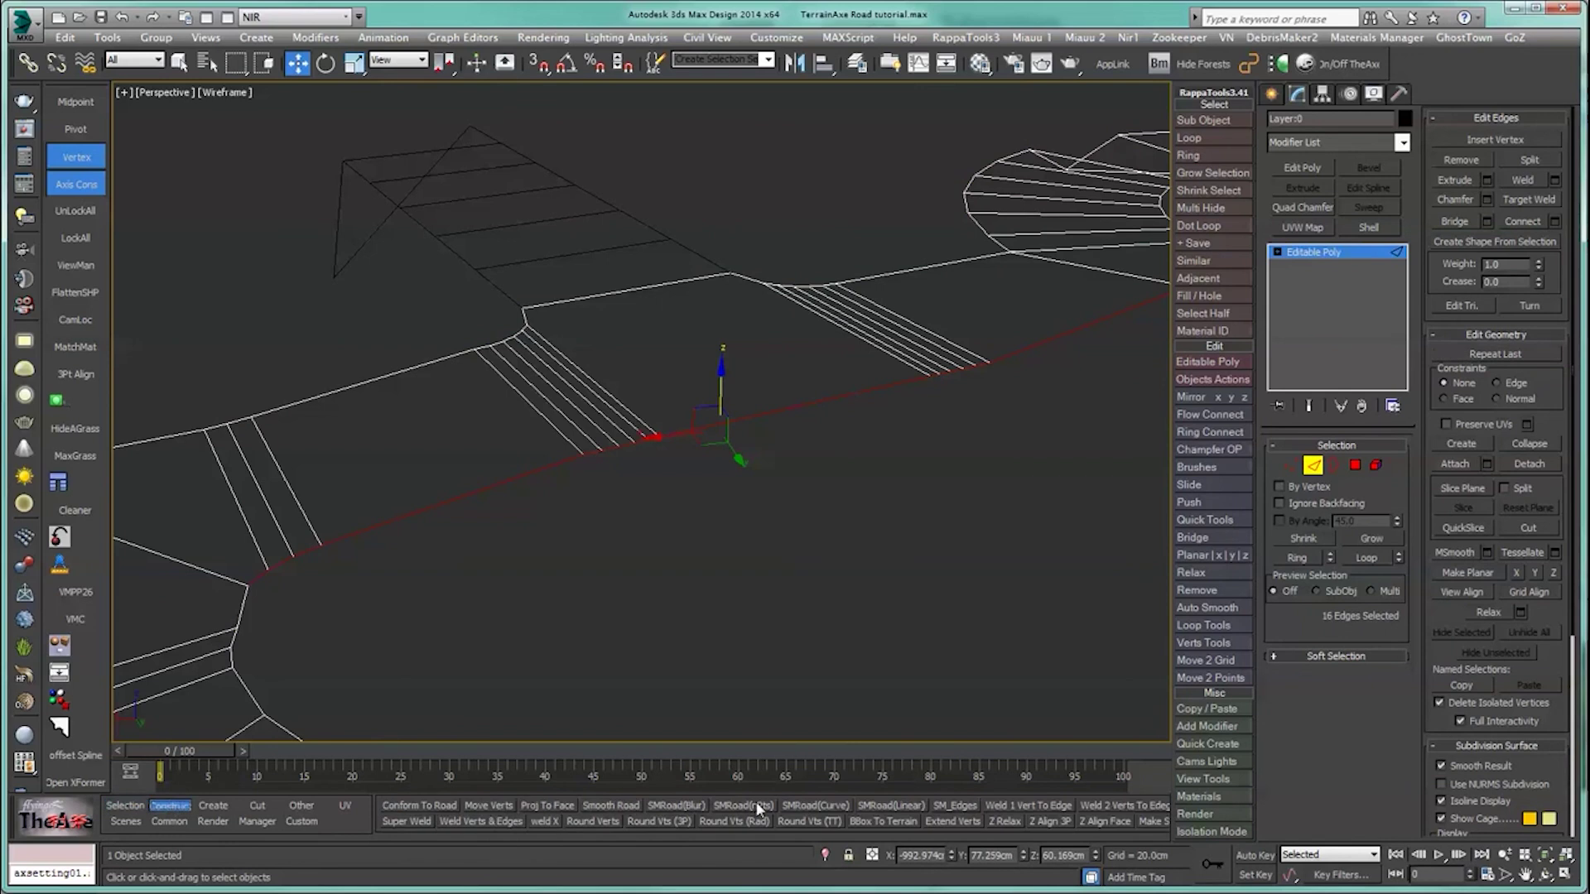
{"action": "left_click", "coordinate": [826, 807]}
{"action": "middle_click_drag", "start_coordinate": [798, 626], "coordinate": [643, 691], "text": "alt"}
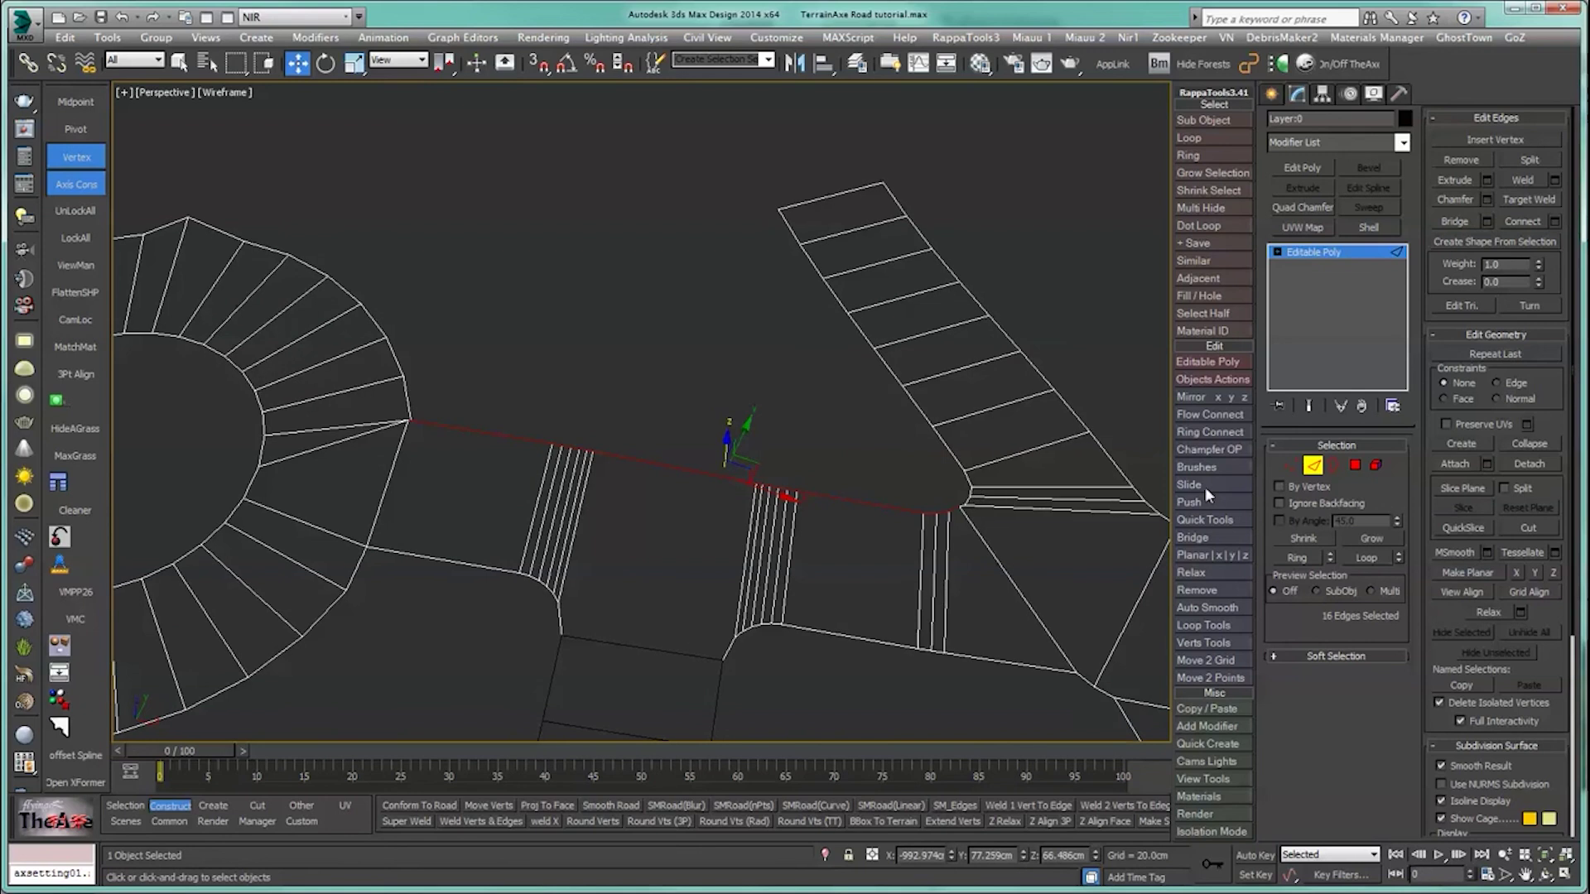
Step: Cut the main road from the two side-branch opening vertices perpendicular to the opposite border edge with Cut Per To Edge
{"action": "left_click", "coordinate": [1291, 465]}
{"action": "scroll", "coordinate": [648, 677], "scroll_direction": "up", "scroll_amount": 5}
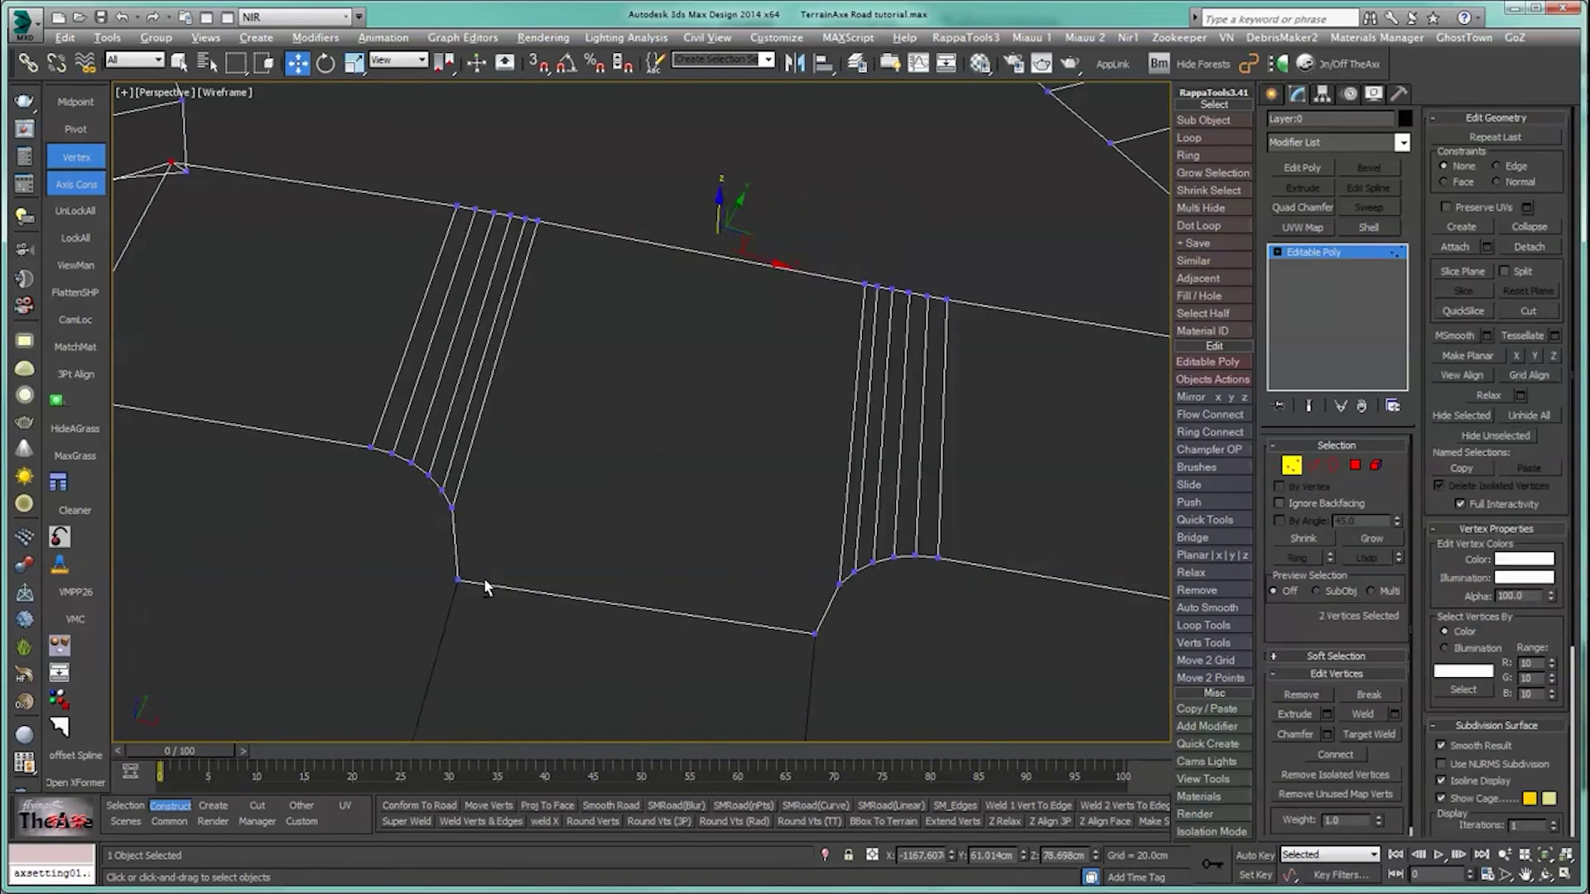
{"action": "middle_click_drag", "start_coordinate": [484, 579], "coordinate": [321, 418], "text": "alt"}
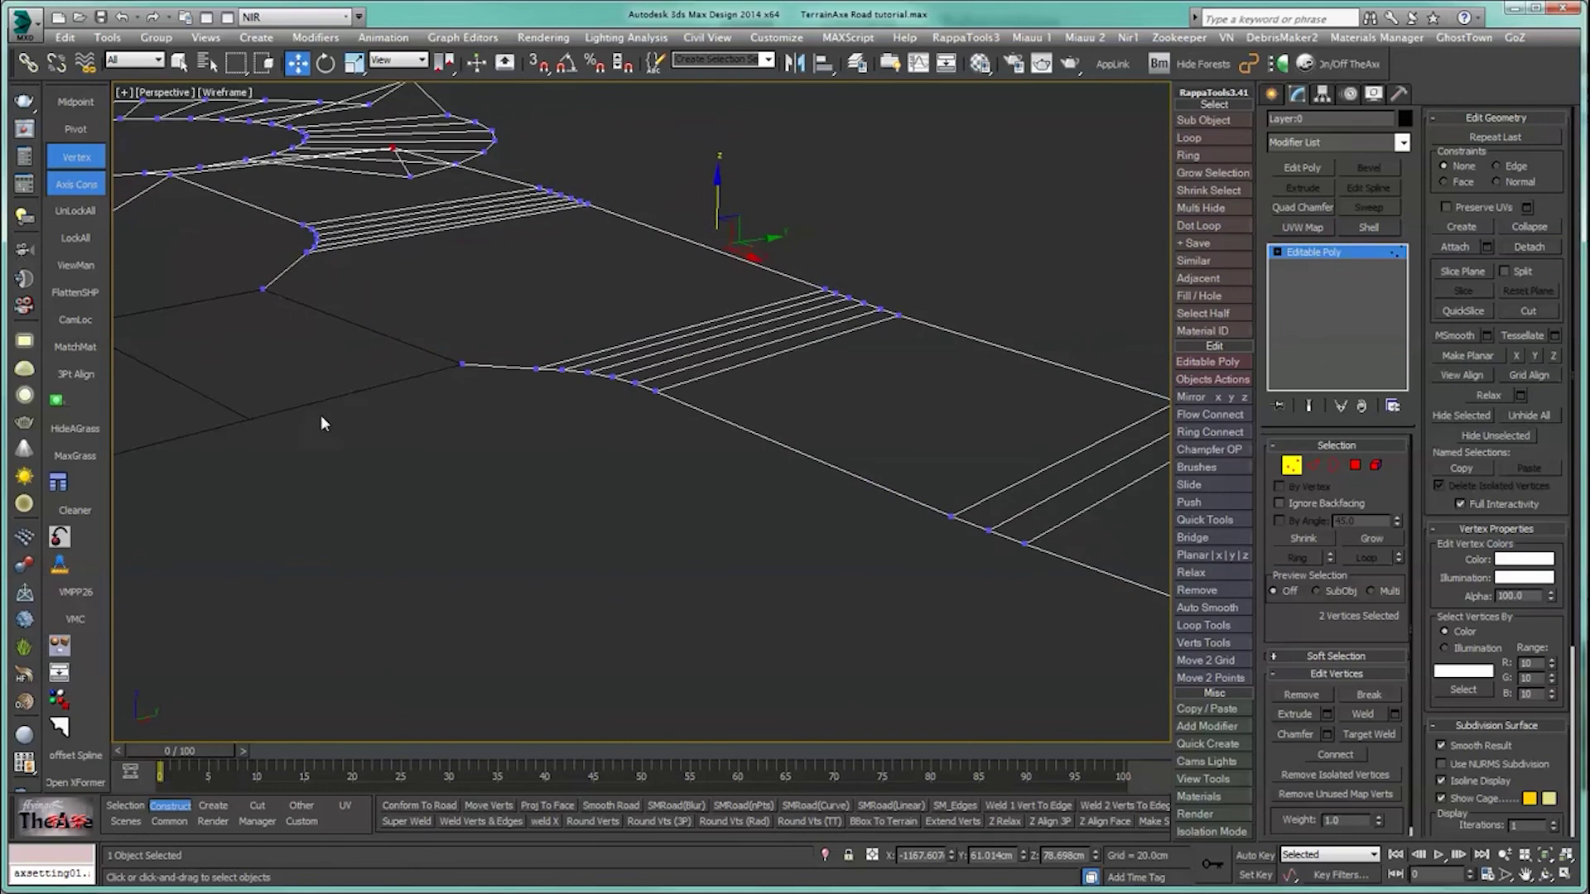
{"action": "middle_click_drag", "start_coordinate": [267, 283], "coordinate": [461, 488]}
{"action": "middle_click_drag", "start_coordinate": [563, 463], "coordinate": [503, 586], "text": "alt"}
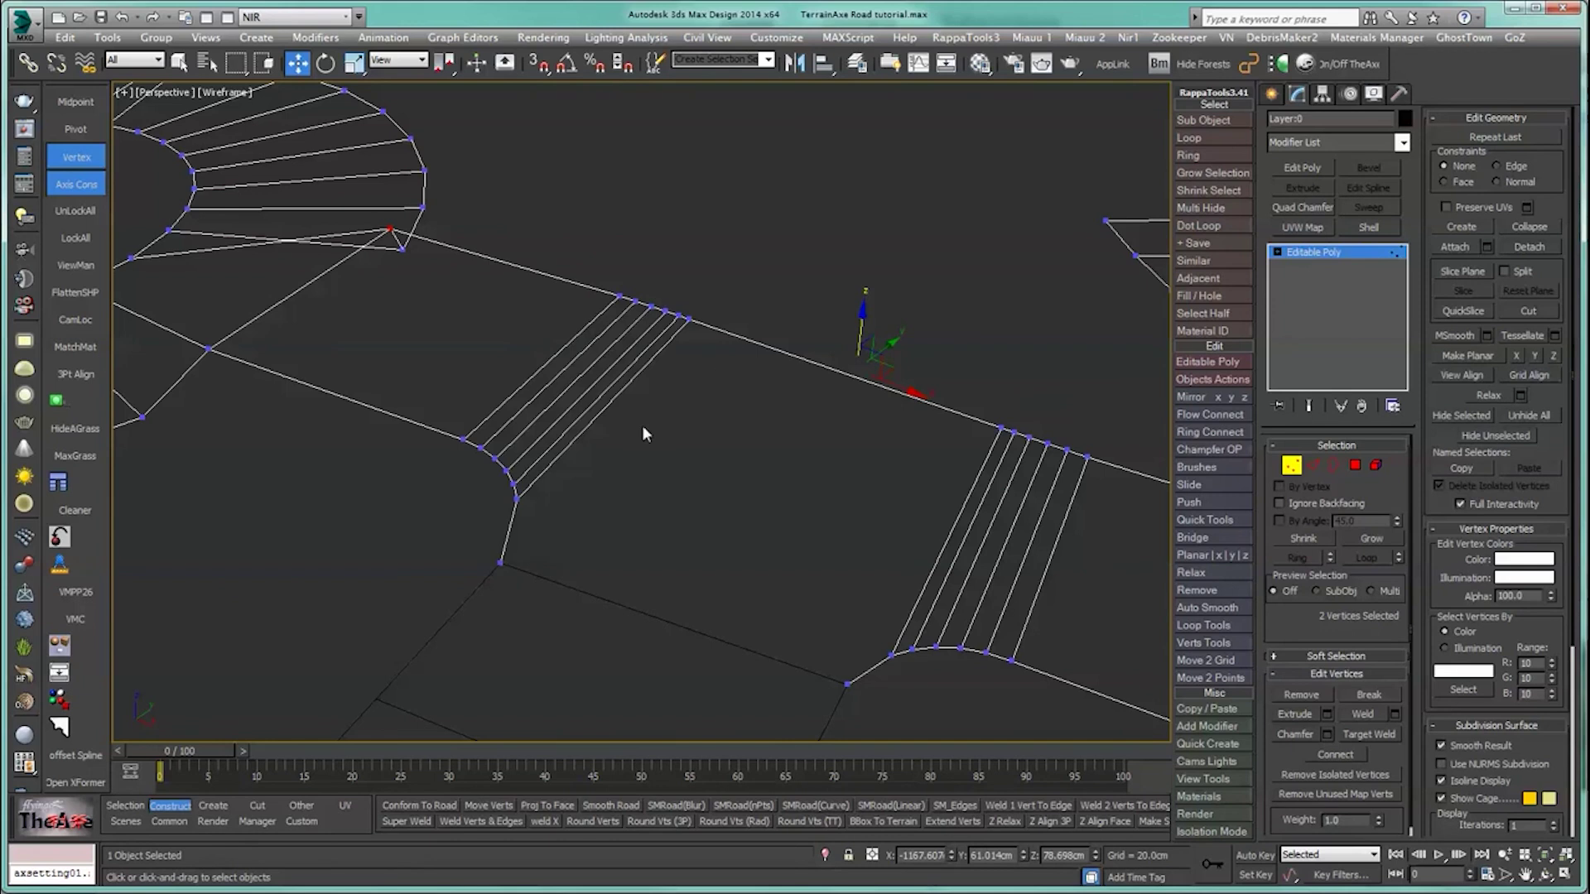
{"action": "left_click_drag", "start_coordinate": [598, 610], "coordinate": [601, 613]}
{"action": "left_click_drag", "start_coordinate": [774, 635], "coordinate": [860, 718], "text": "ctrl"}
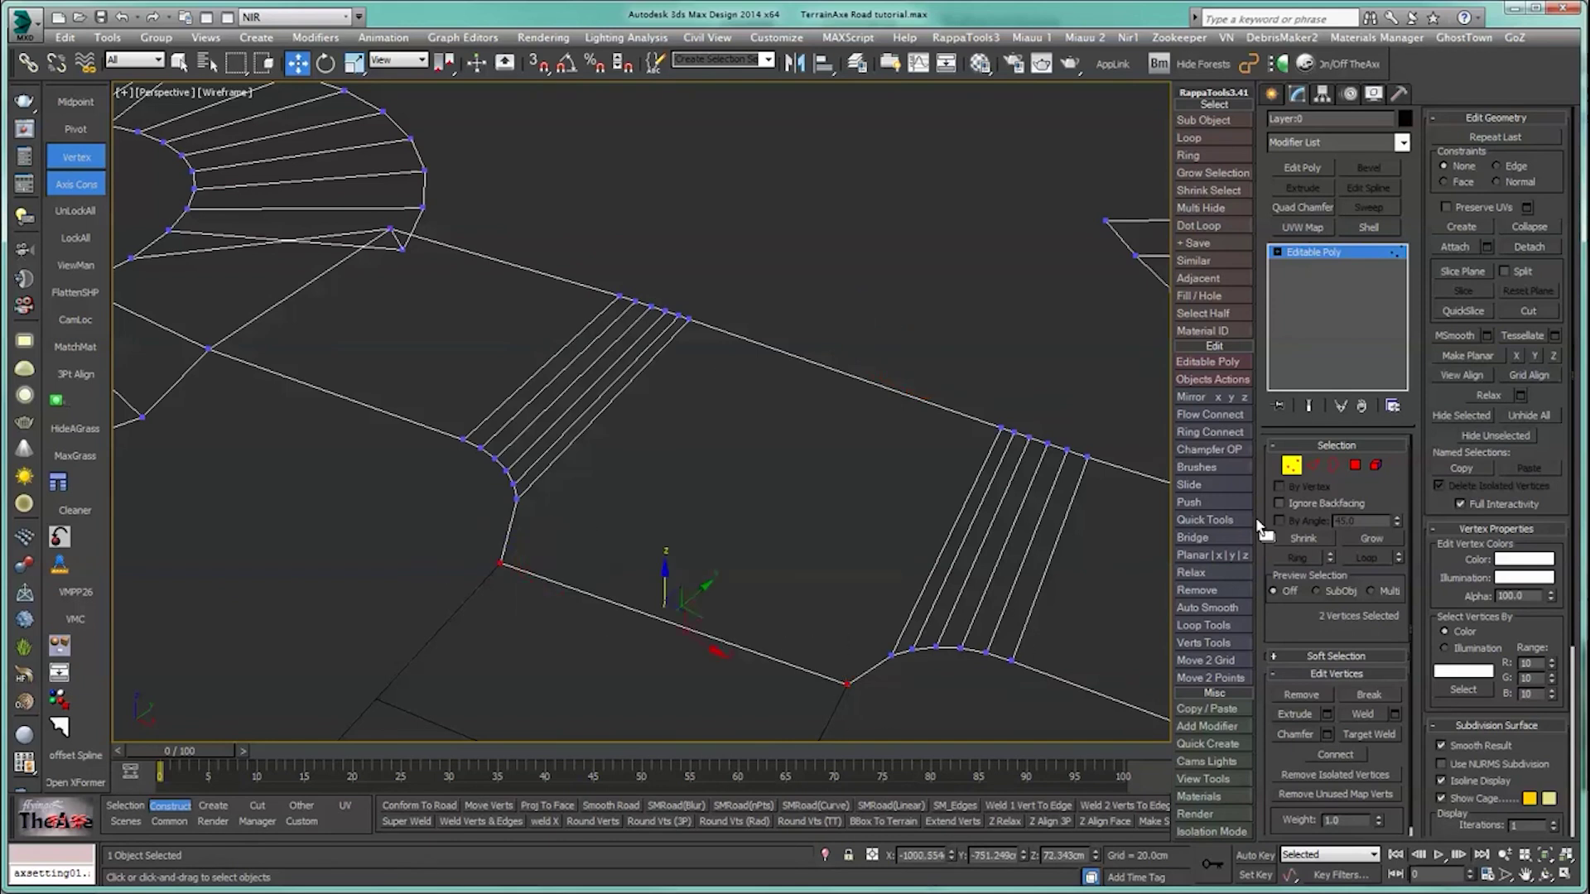
{"action": "left_click", "coordinate": [1316, 464]}
{"action": "left_click_drag", "start_coordinate": [873, 304], "coordinate": [851, 383]}
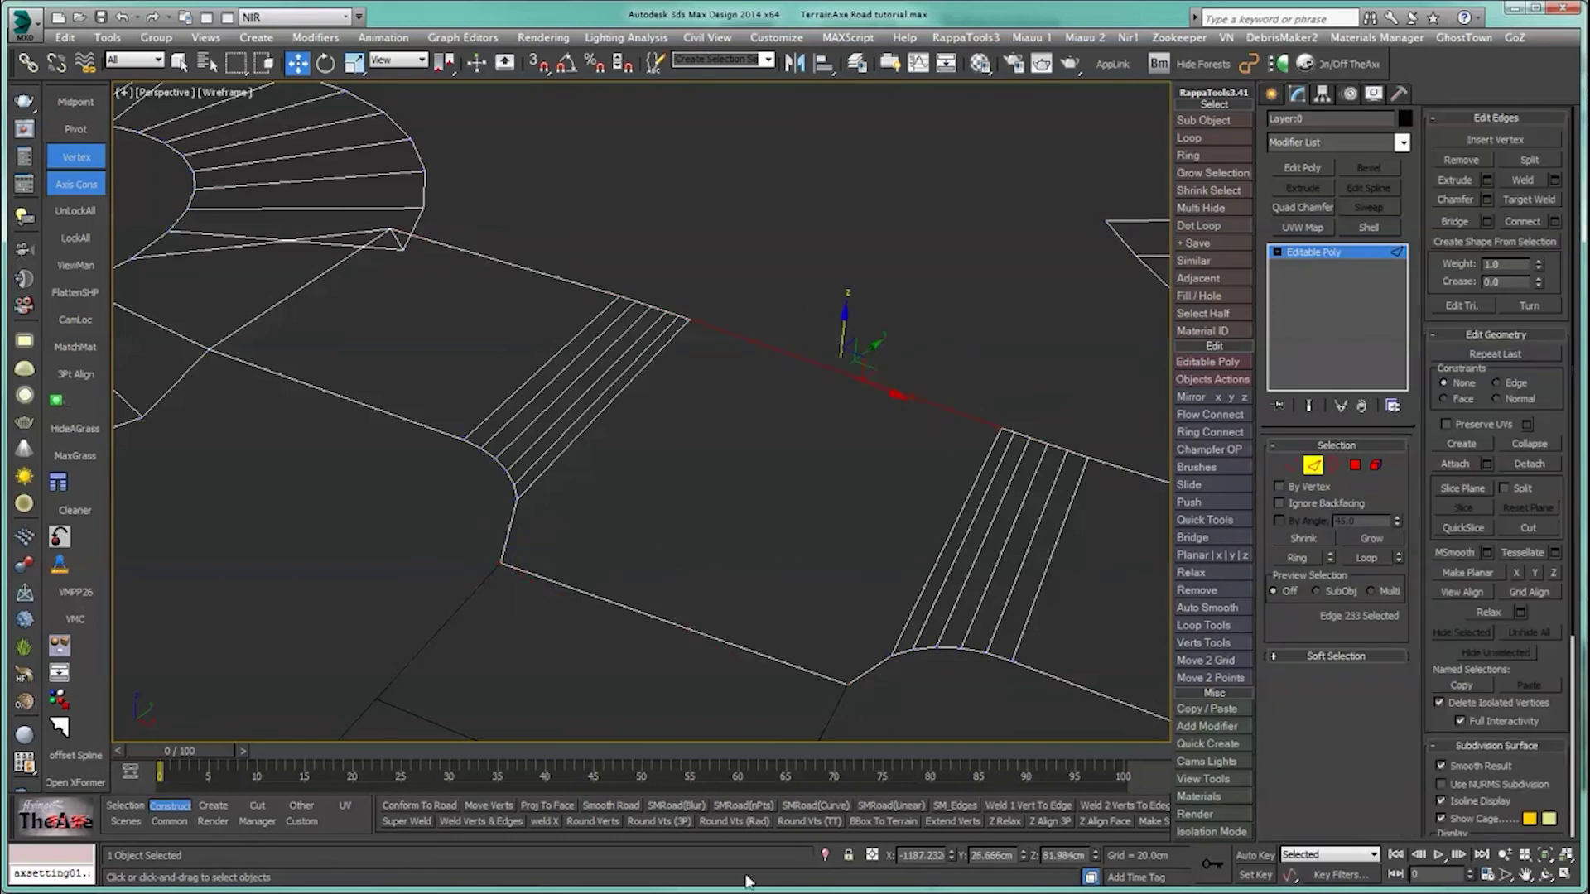
{"action": "left_click", "coordinate": [301, 804]}
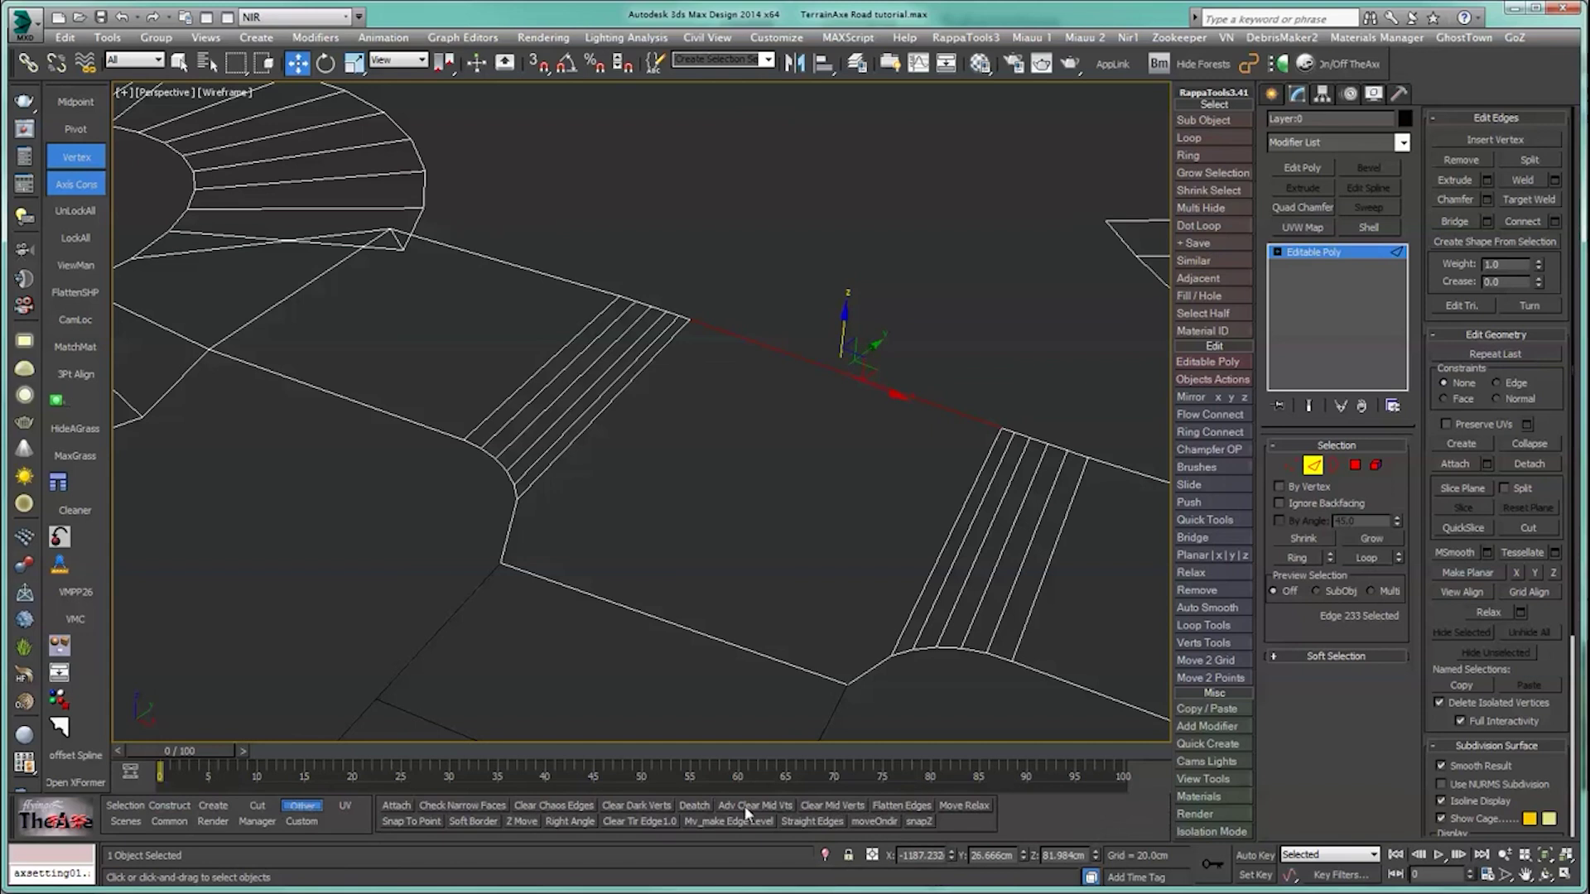
{"action": "left_click", "coordinate": [258, 805]}
{"action": "left_click", "coordinate": [815, 805]}
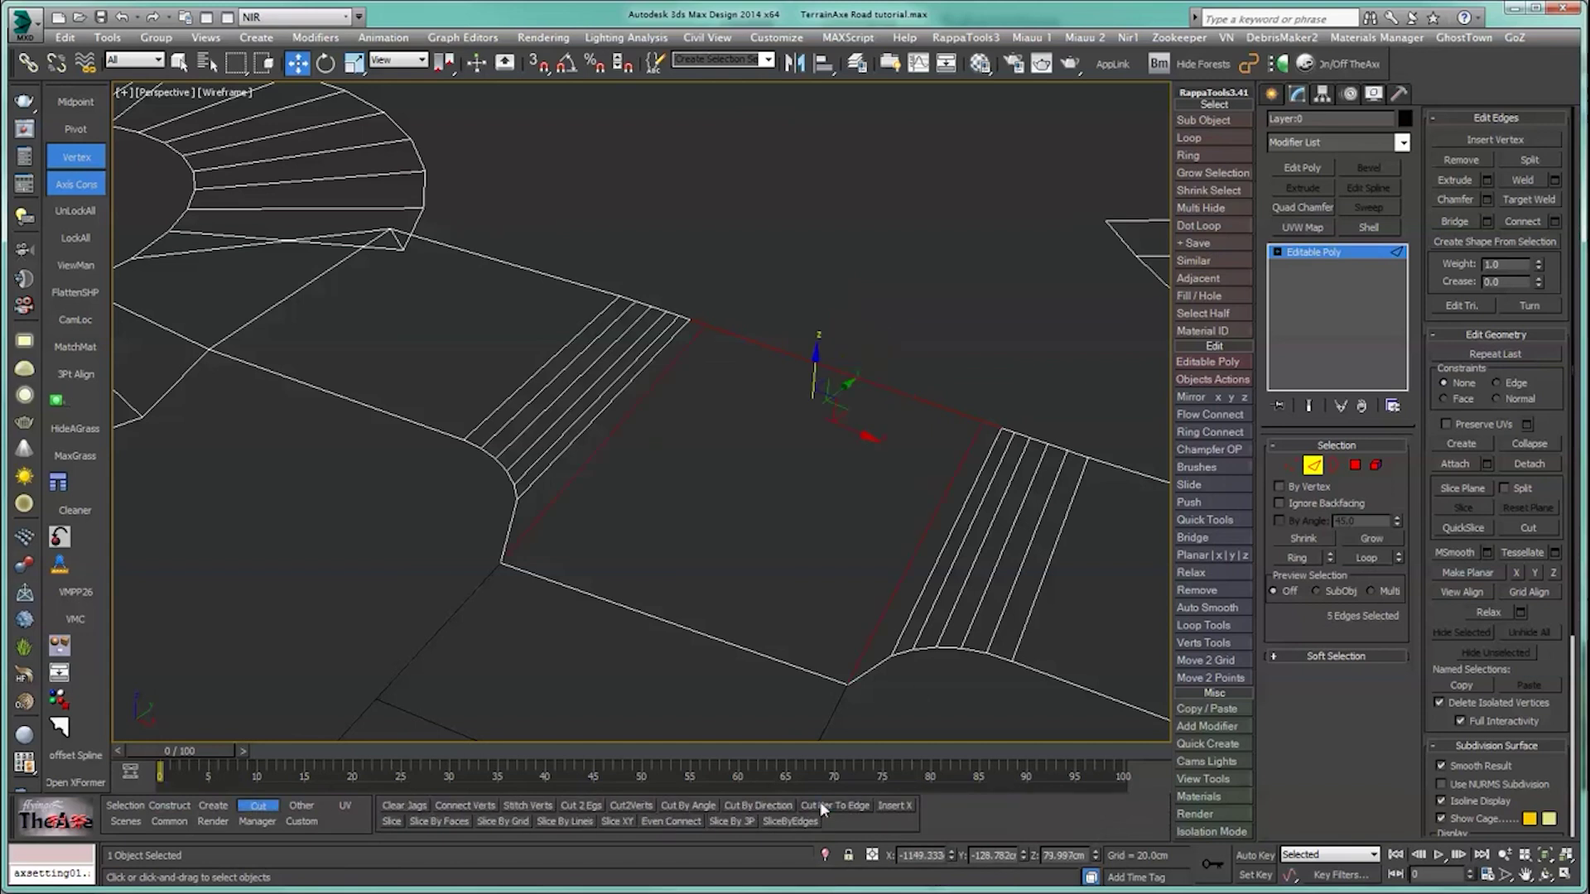
Step: Reselect the long border between the roundabout vertex and the rounded corner, including the new cuts, and smooth it again with SMRoad(Curve)
{"action": "left_click", "coordinate": [1292, 465]}
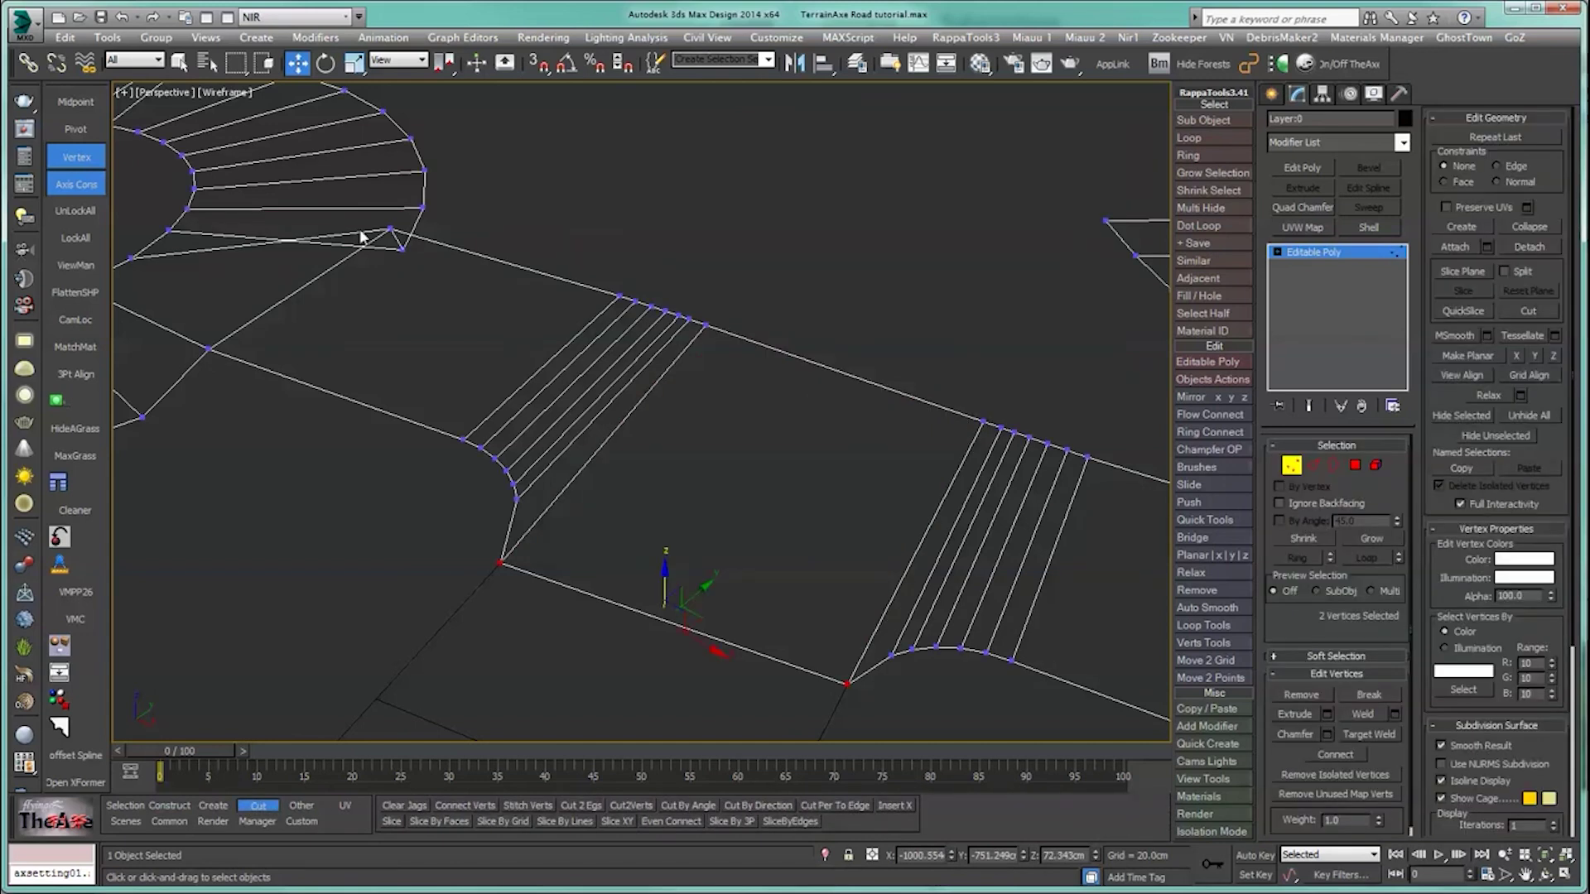
{"action": "left_click_drag", "start_coordinate": [404, 241], "coordinate": [404, 241]}
{"action": "middle_click_drag", "start_coordinate": [1068, 588], "coordinate": [661, 476]}
{"action": "left_click_drag", "start_coordinate": [839, 362], "coordinate": [862, 393], "text": "ctrl"}
{"action": "middle_click_drag", "start_coordinate": [853, 479], "coordinate": [243, 831], "text": "alt"}
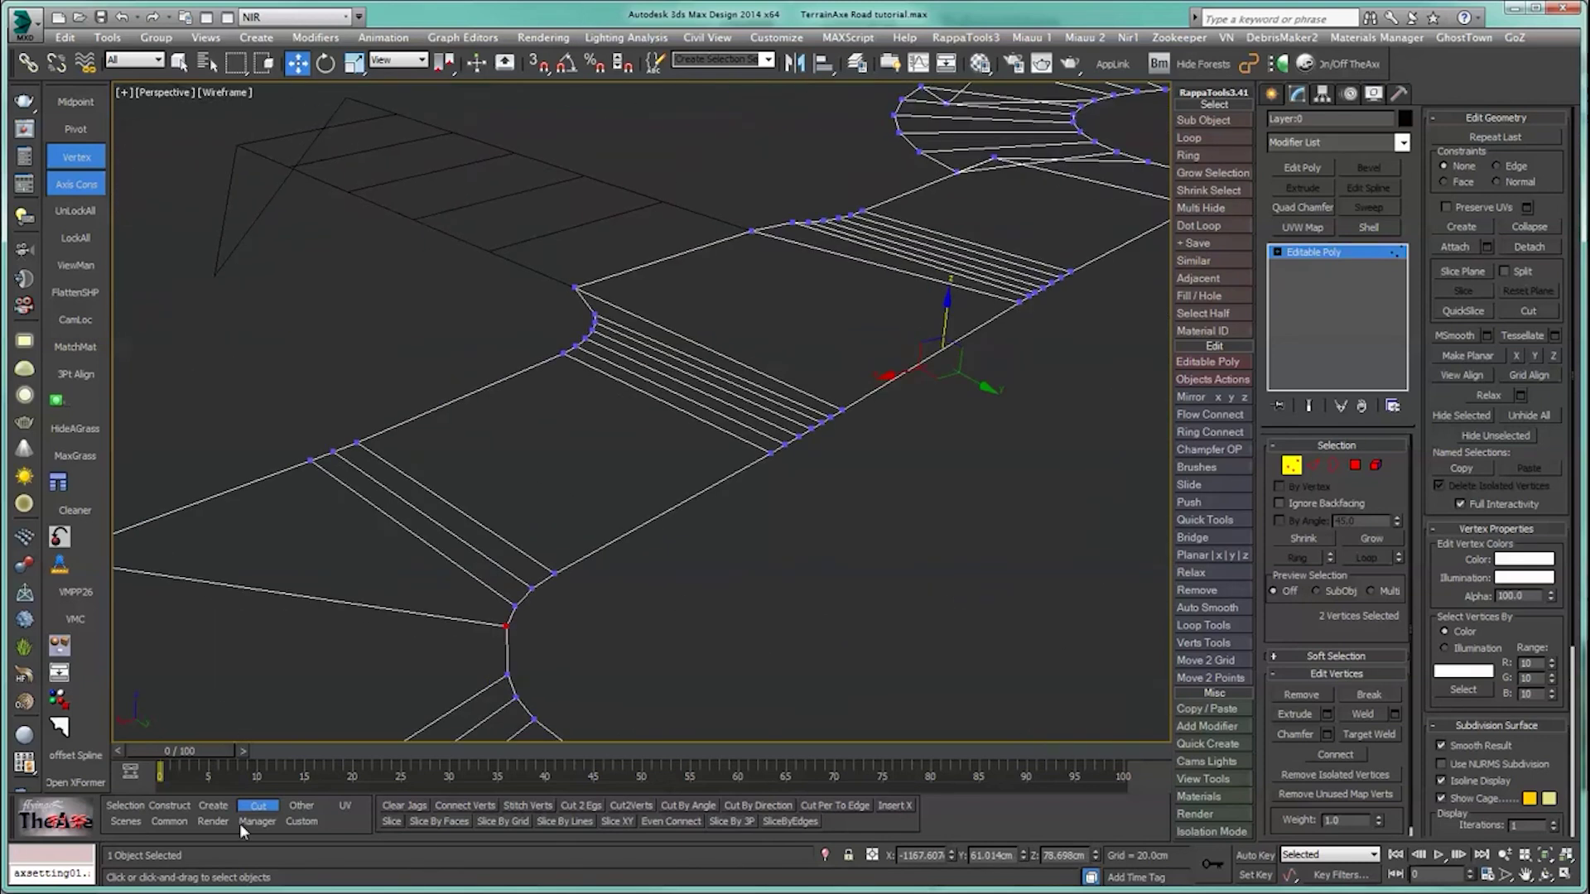
{"action": "left_click", "coordinate": [122, 806]}
{"action": "left_click", "coordinate": [409, 801]}
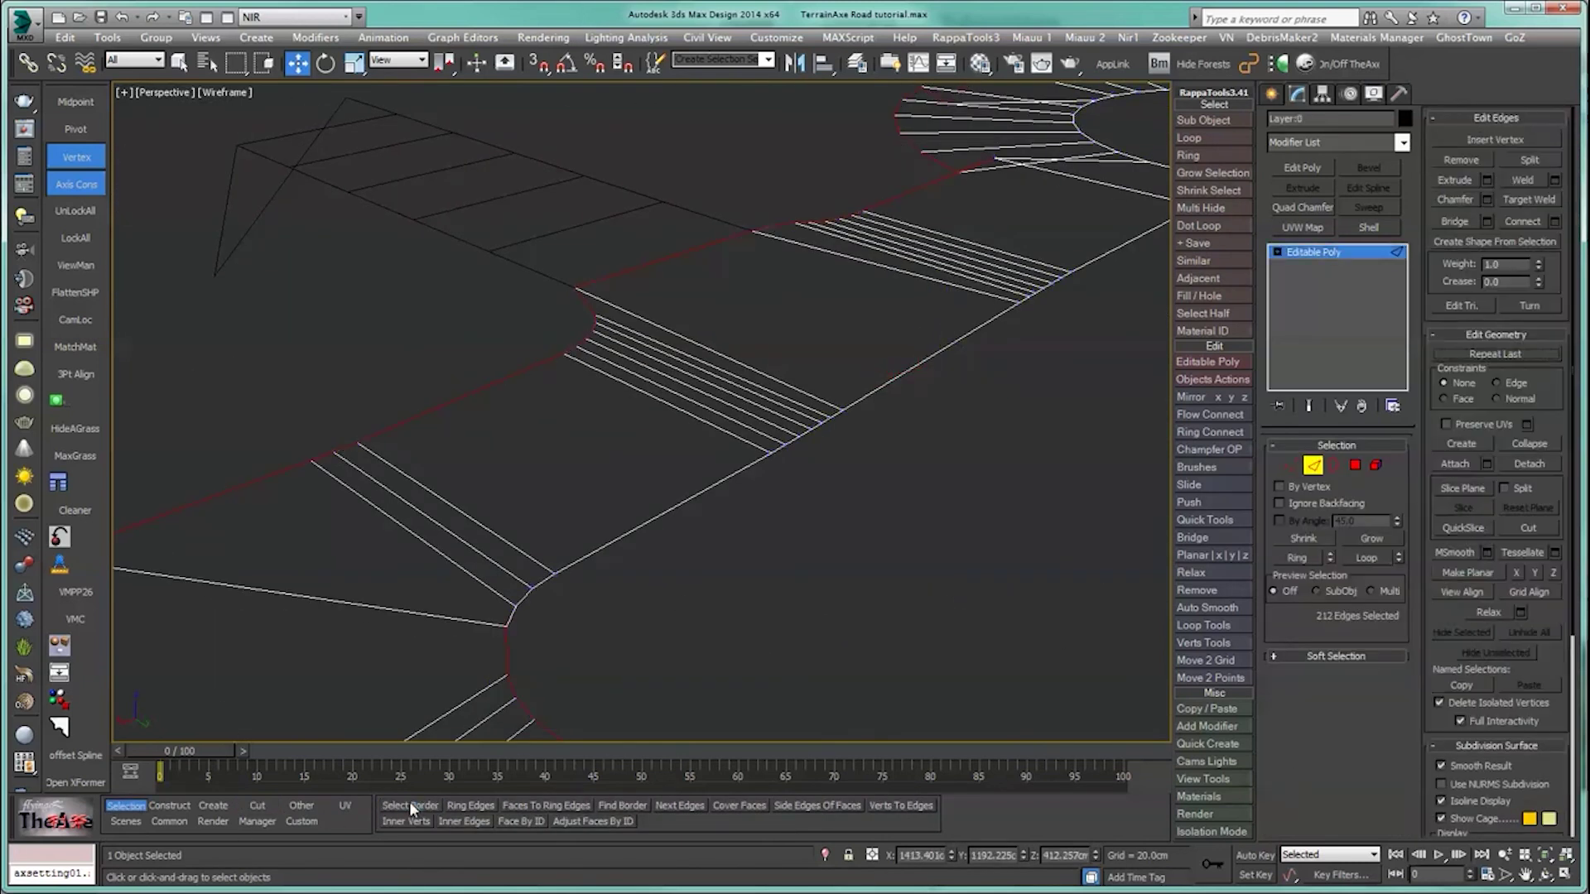
{"action": "left_click", "coordinate": [187, 804]}
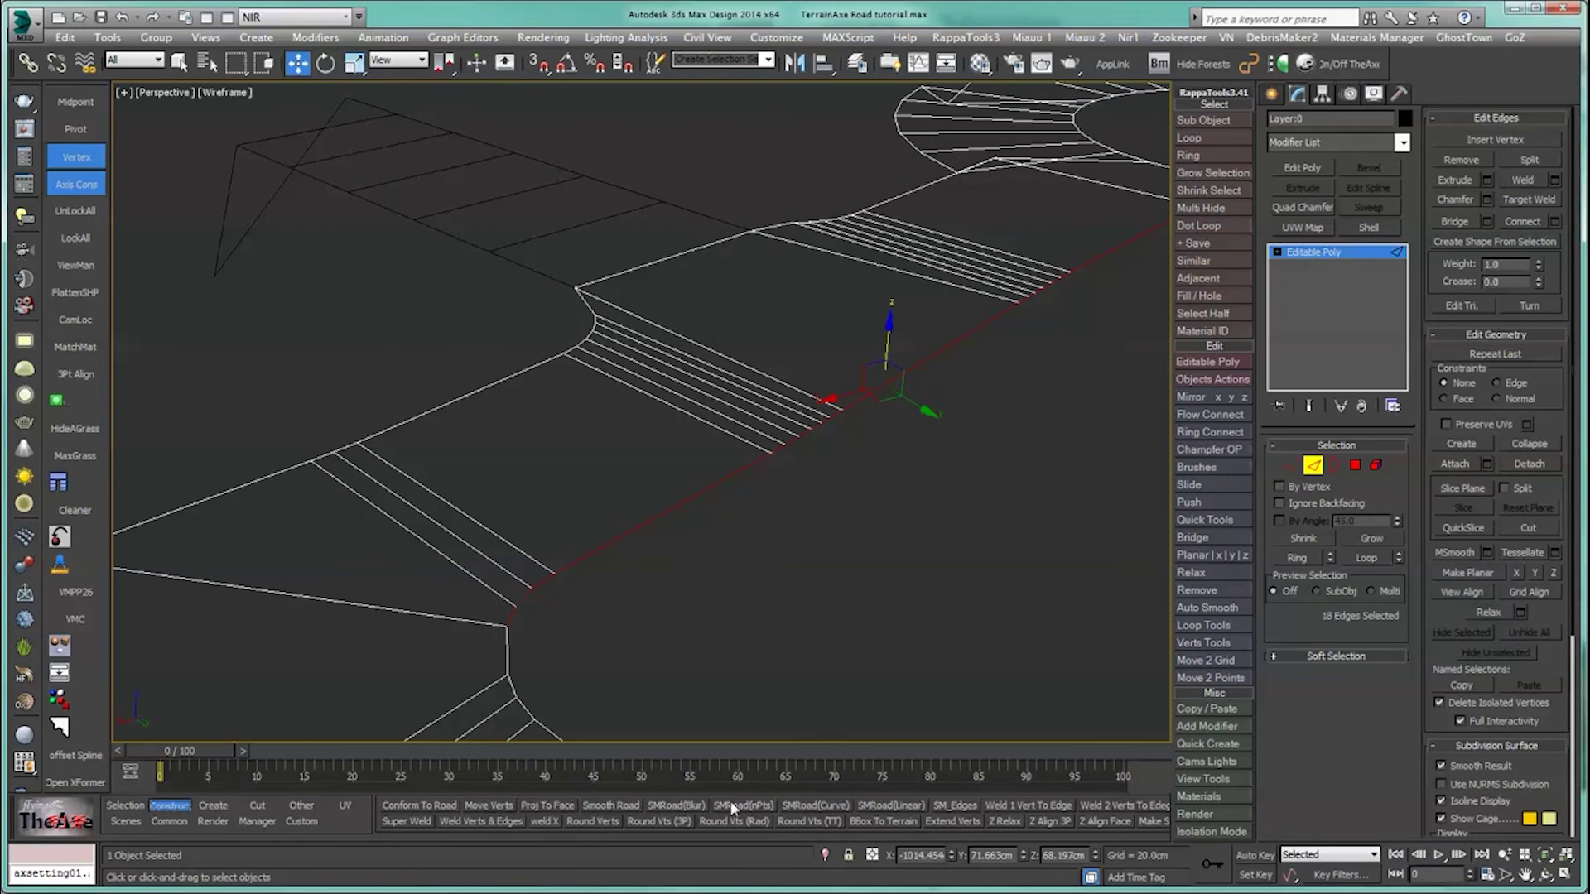
{"action": "middle_click_drag", "start_coordinate": [870, 596], "coordinate": [520, 558], "text": "alt"}
{"action": "mouse_move", "coordinate": [852, 502]}
{"action": "middle_mouse_down", "text": "alt"}
{"action": "mouse_move", "coordinate": [613, 589]}
{"action": "mouse_move", "coordinate": [504, 588]}
{"action": "mouse_move", "coordinate": [817, 618]}
{"action": "middle_mouse_up", "text": "alt"}
{"action": "mouse_move", "coordinate": [546, 606]}
{"action": "middle_mouse_down", "text": "alt"}
{"action": "mouse_move", "coordinate": [811, 608]}
{"action": "mouse_move", "coordinate": [1154, 512]}
{"action": "middle_mouse_up", "text": "alt"}
Step: Attach the detached side branch back to the main road mesh
{"action": "left_click", "coordinate": [1312, 466]}
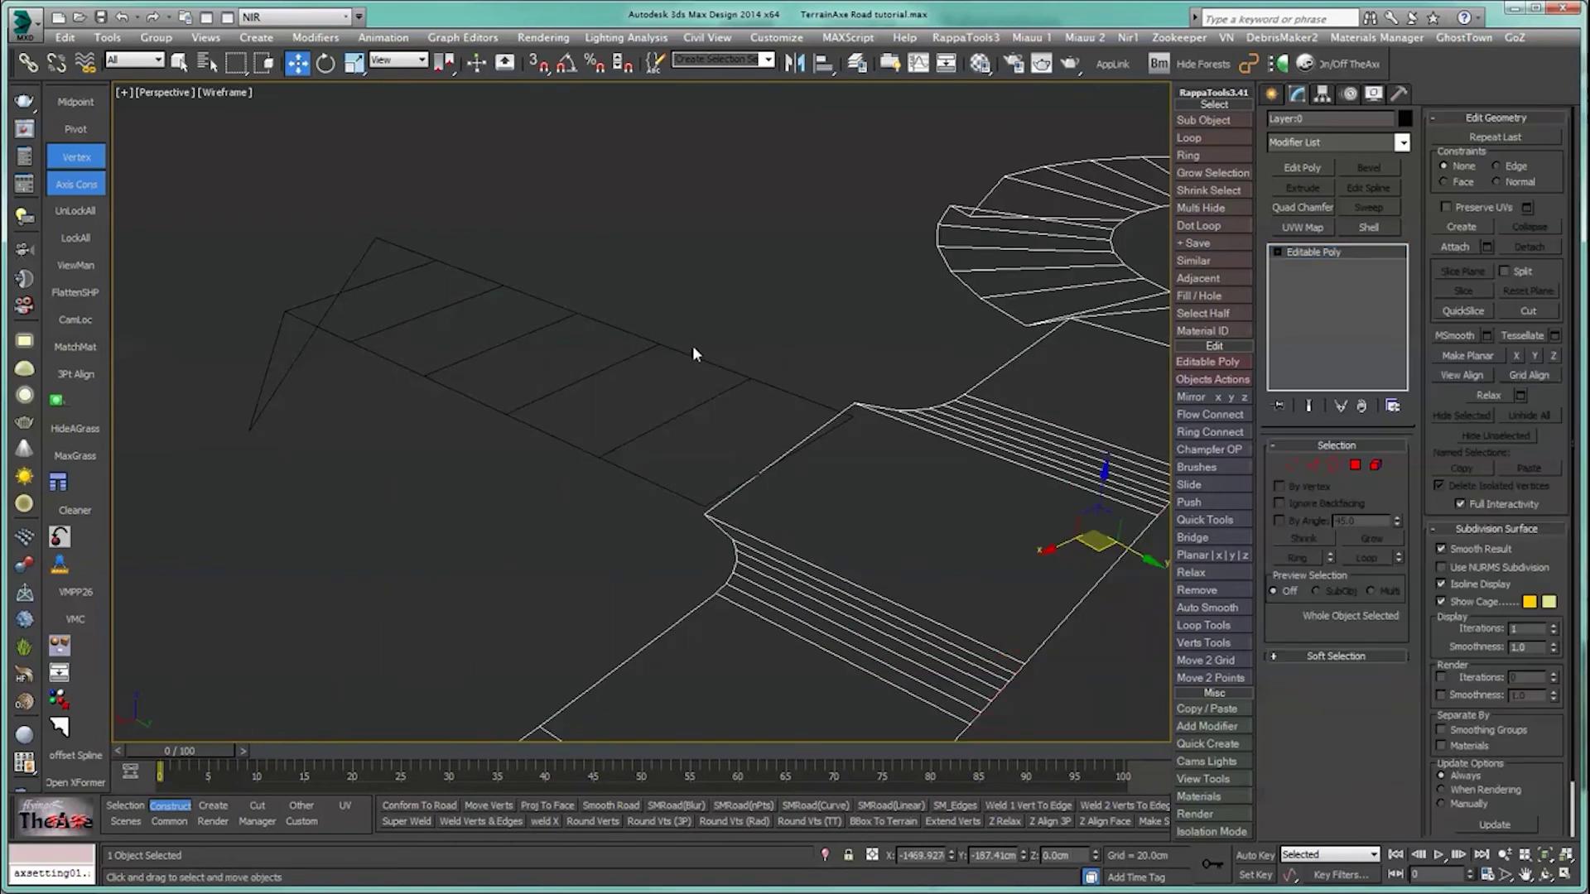
{"action": "left_click", "coordinate": [648, 377]}
{"action": "left_click", "coordinate": [964, 444]}
{"action": "left_click", "coordinate": [1455, 246]}
{"action": "left_click", "coordinate": [670, 418]}
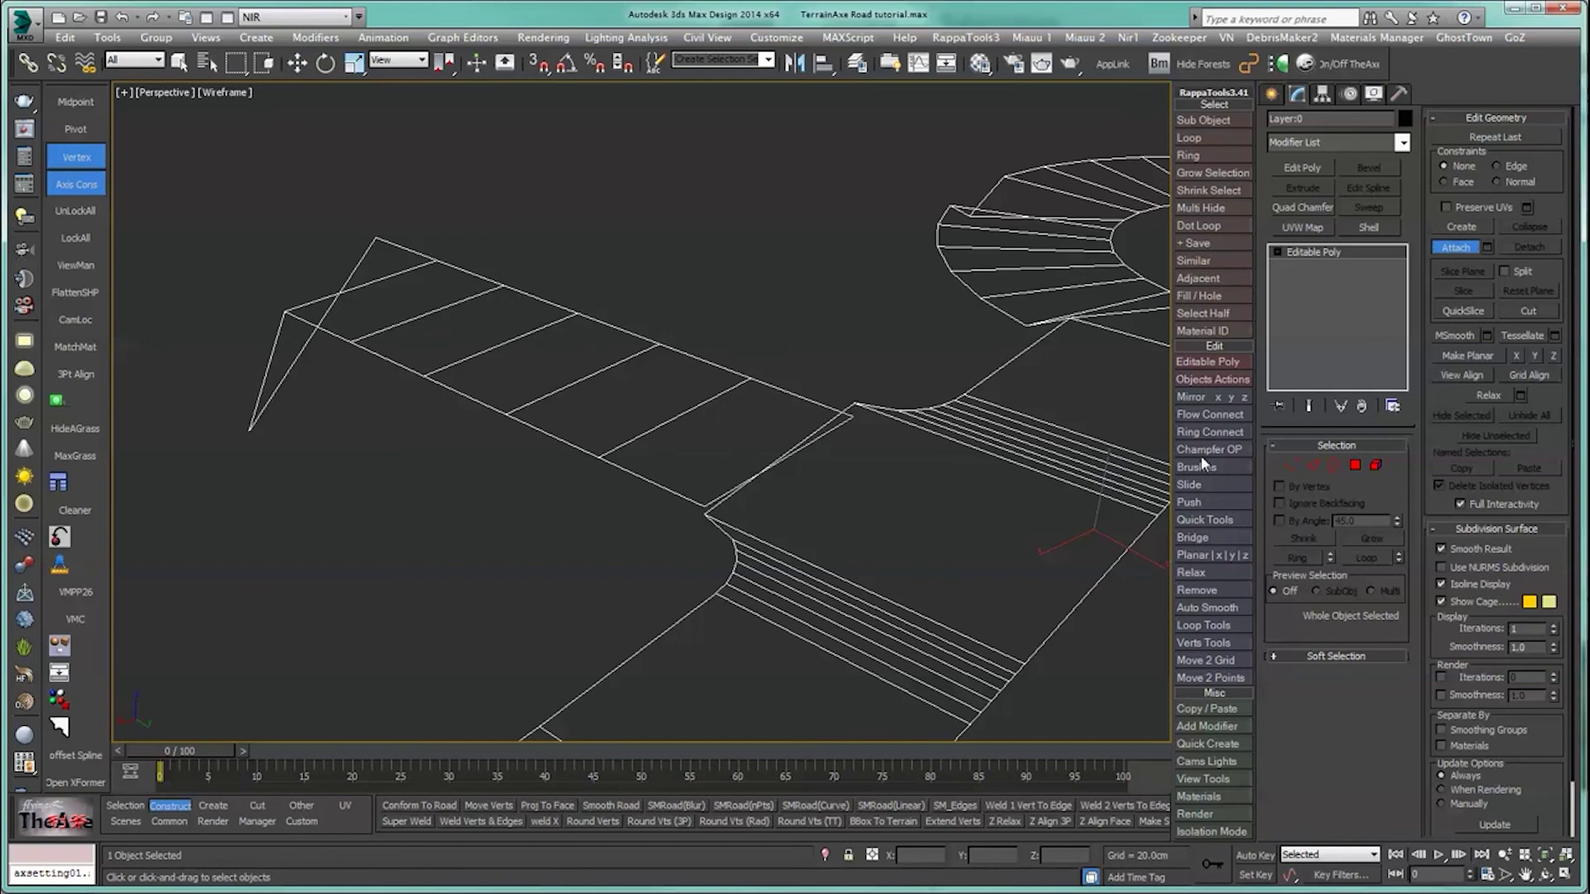
{"action": "left_click", "coordinate": [1470, 246]}
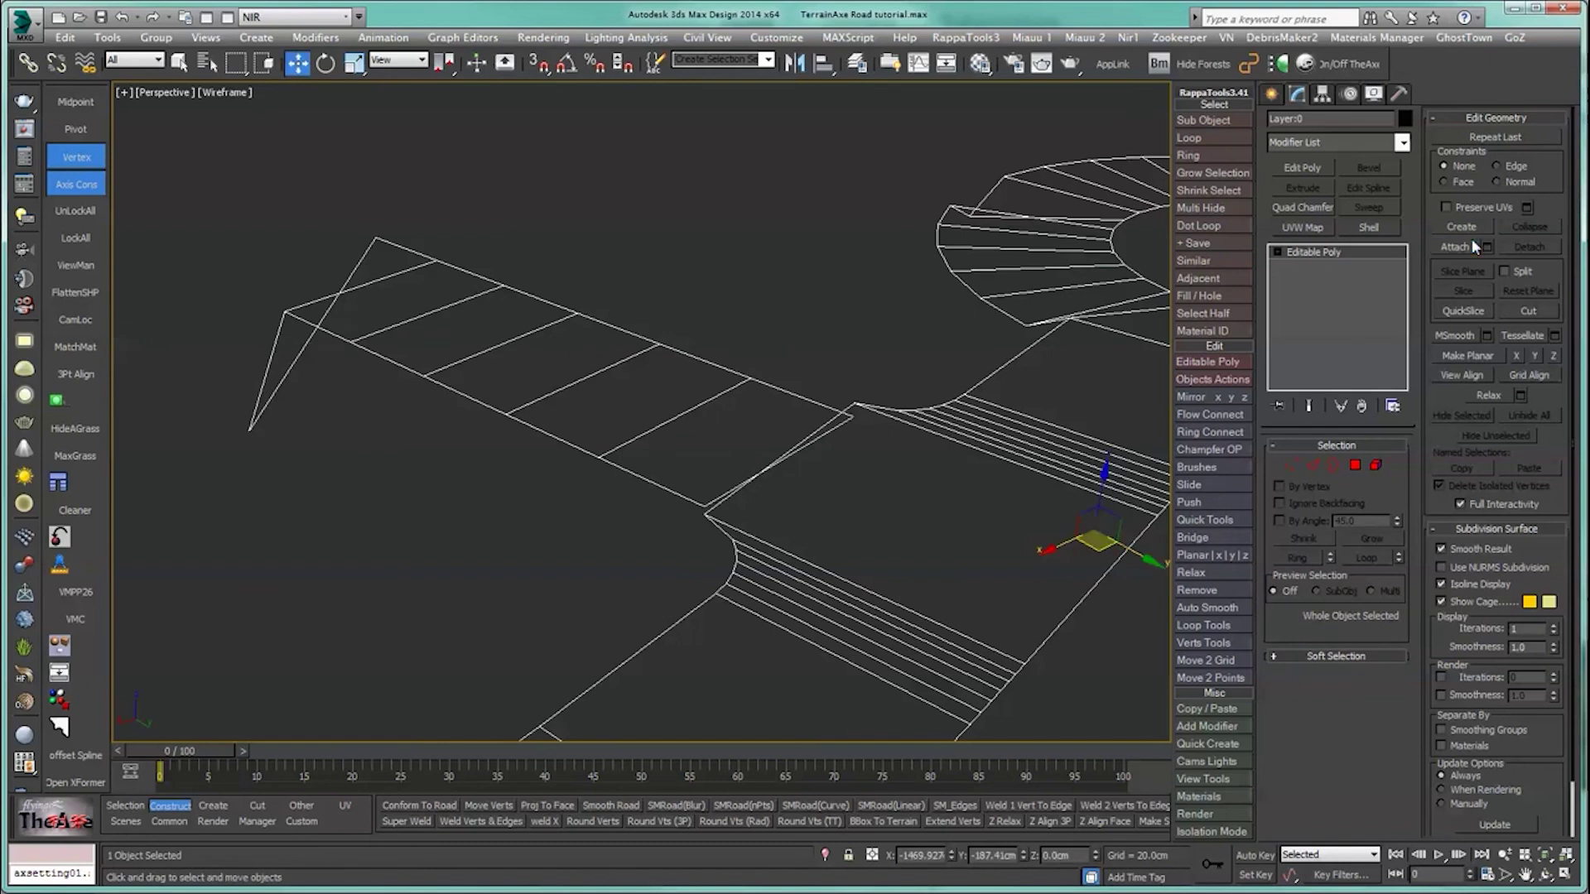
Step: Turn on vertex snapping and move the side branch's two end vertices onto the matching corners of the main-road junction
{"action": "left_click", "coordinate": [1292, 465]}
{"action": "left_click", "coordinate": [852, 419]}
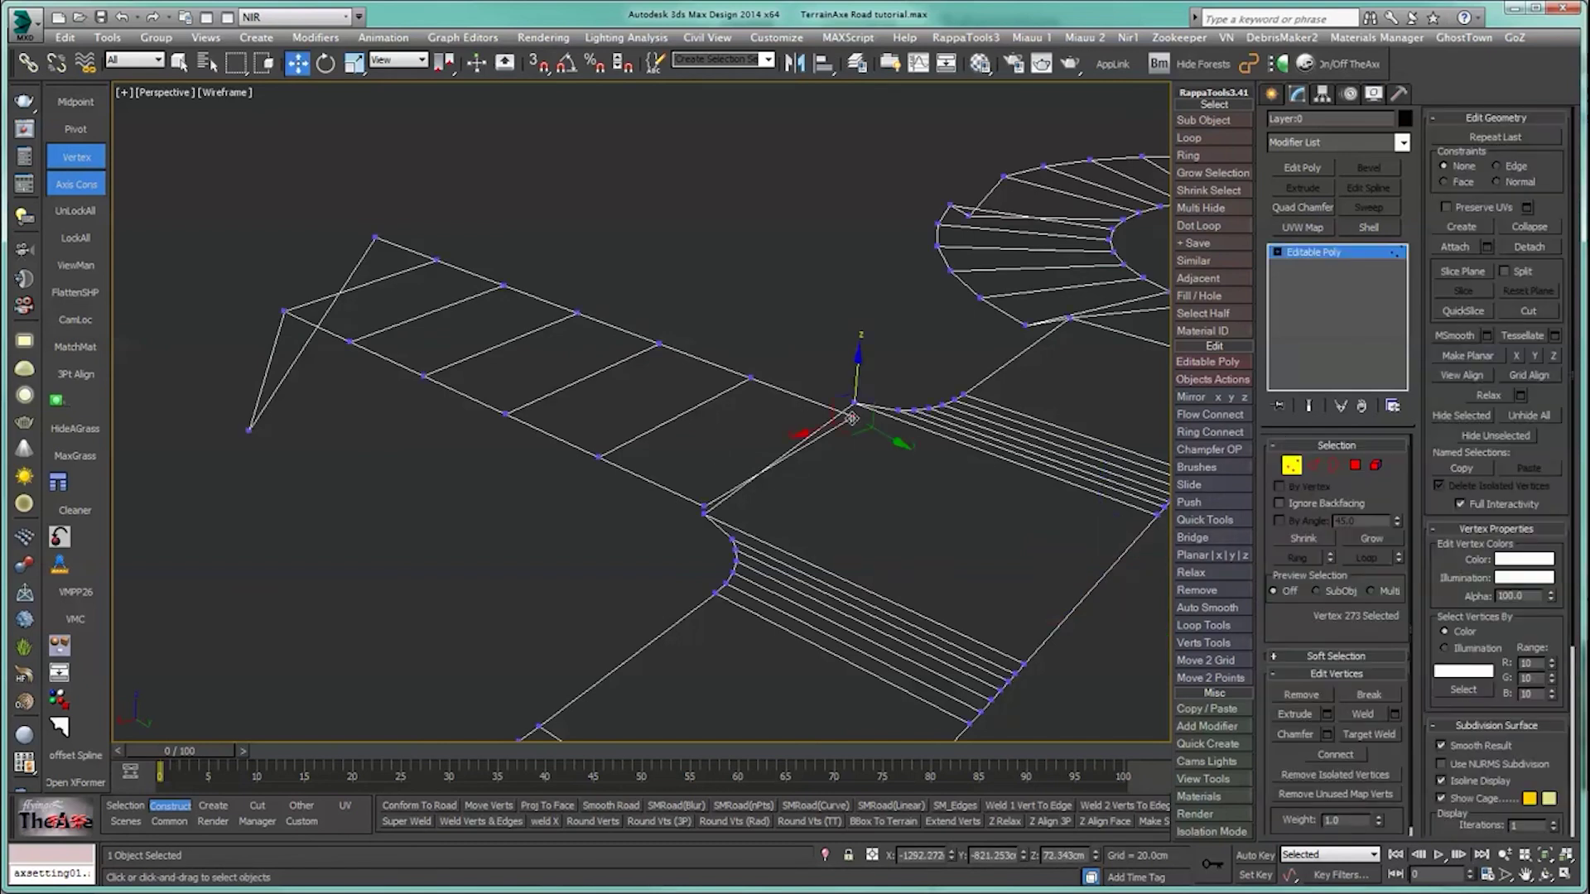
{"action": "key", "text": "s"}
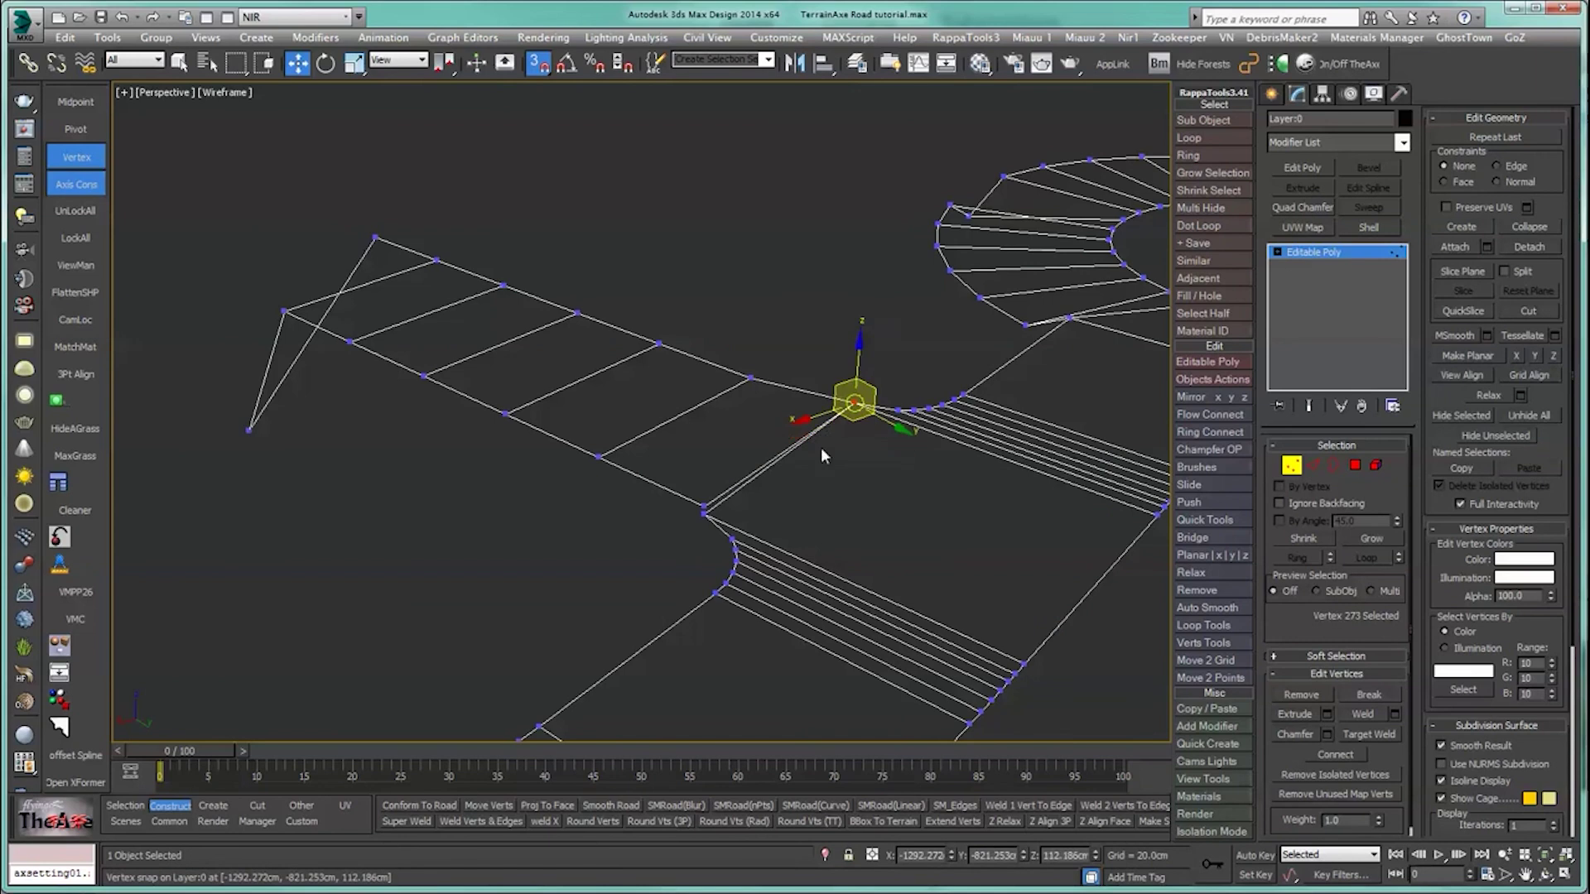
{"action": "scroll", "coordinate": [697, 515], "scroll_direction": "up", "scroll_amount": 3}
{"action": "mouse_move", "coordinate": [697, 515]}
{"action": "middle_mouse_down"}
{"action": "mouse_move", "coordinate": [699, 450]}
{"action": "mouse_move", "coordinate": [685, 521]}
{"action": "mouse_move", "coordinate": [691, 504]}
{"action": "middle_mouse_up"}
{"action": "left_click", "coordinate": [656, 515]}
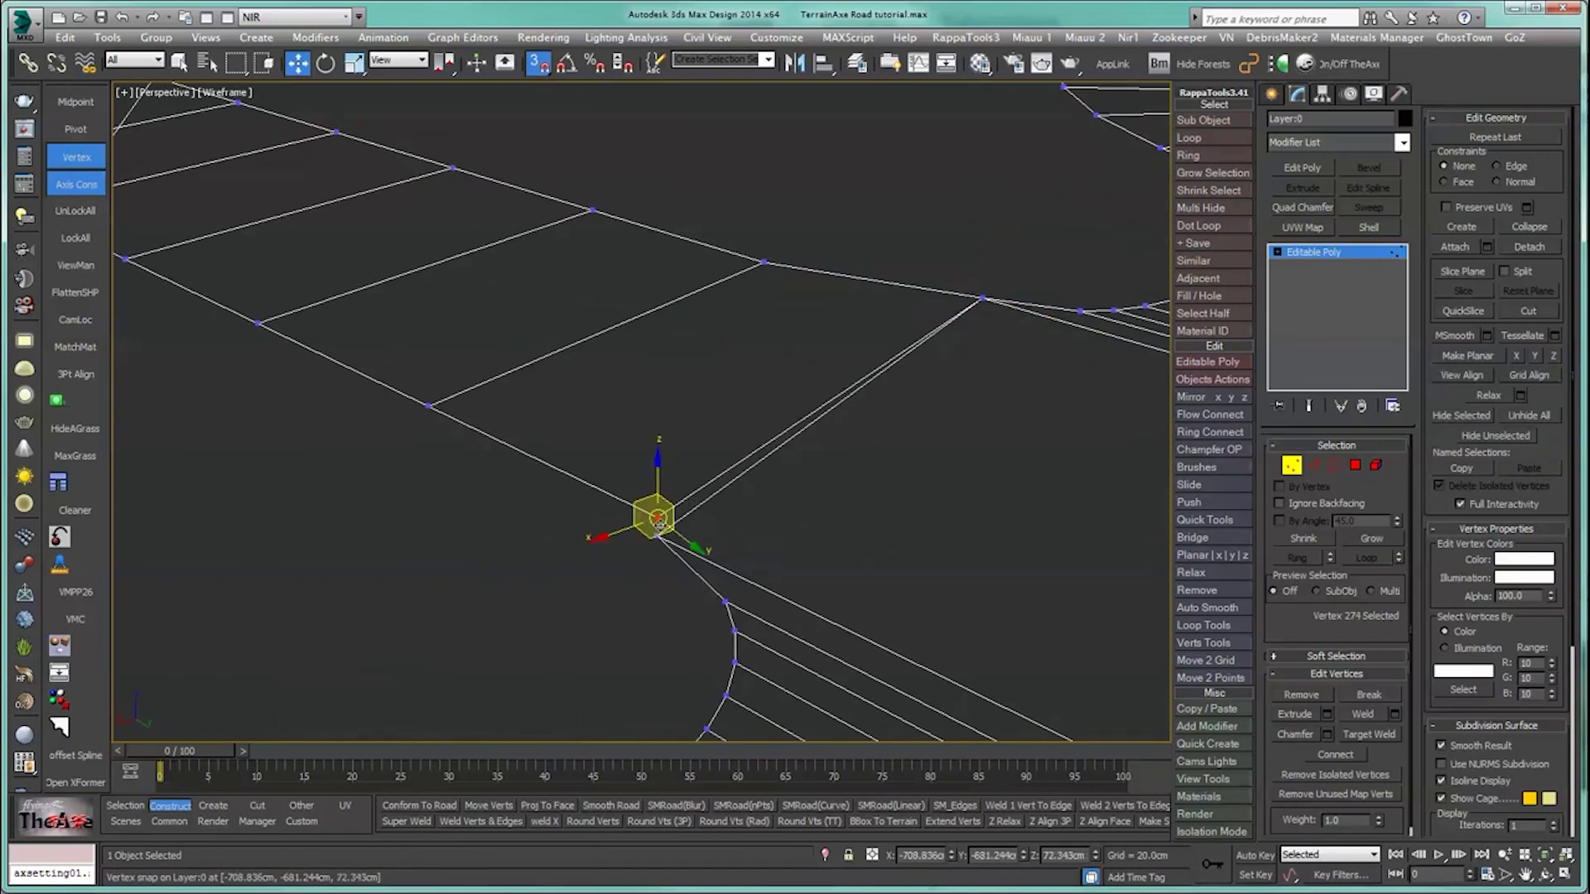
{"action": "left_click_drag", "start_coordinate": [653, 523], "coordinate": [655, 536]}
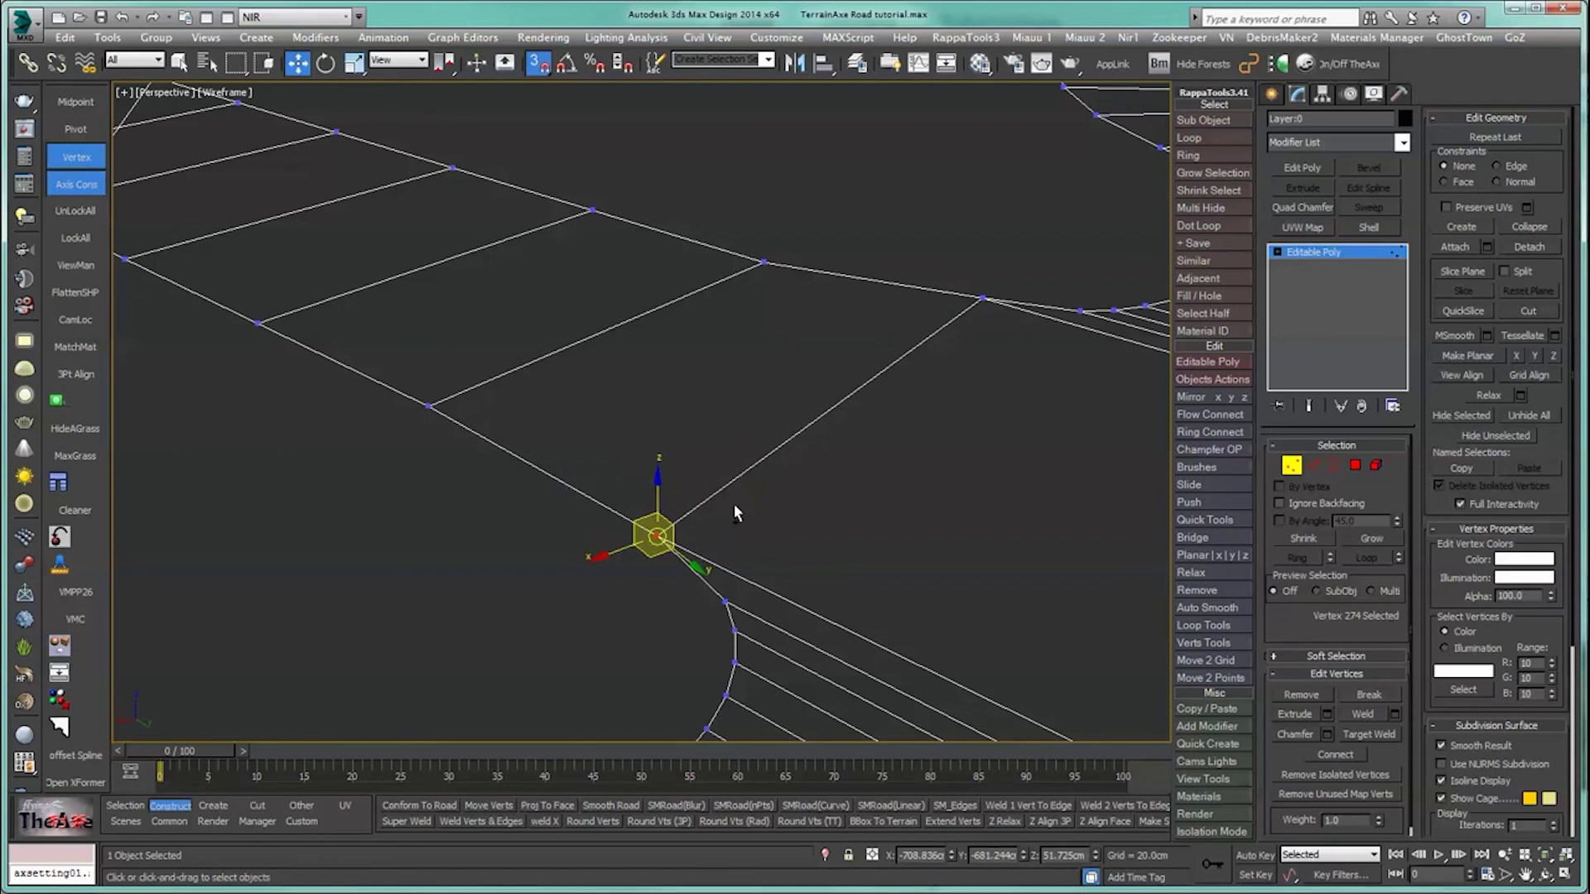
Step: Select all vertices of the road mesh and weld the coincident ones at the side branch's junction
{"action": "key", "text": "ctrl+a"}
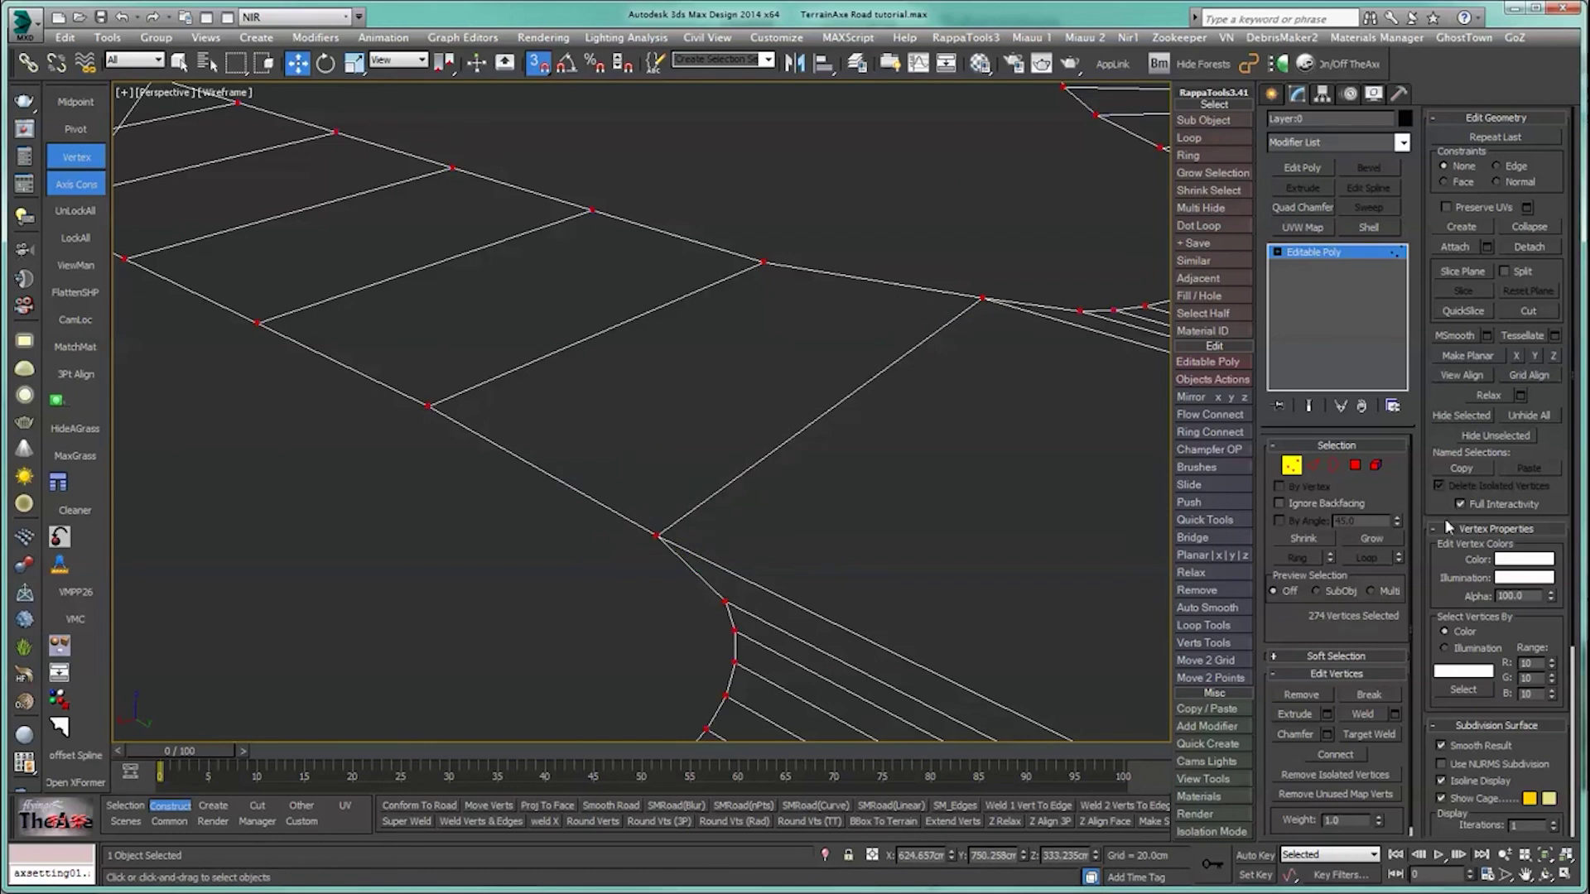
{"action": "left_click_drag", "start_coordinate": [1424, 558], "coordinate": [1409, 300]}
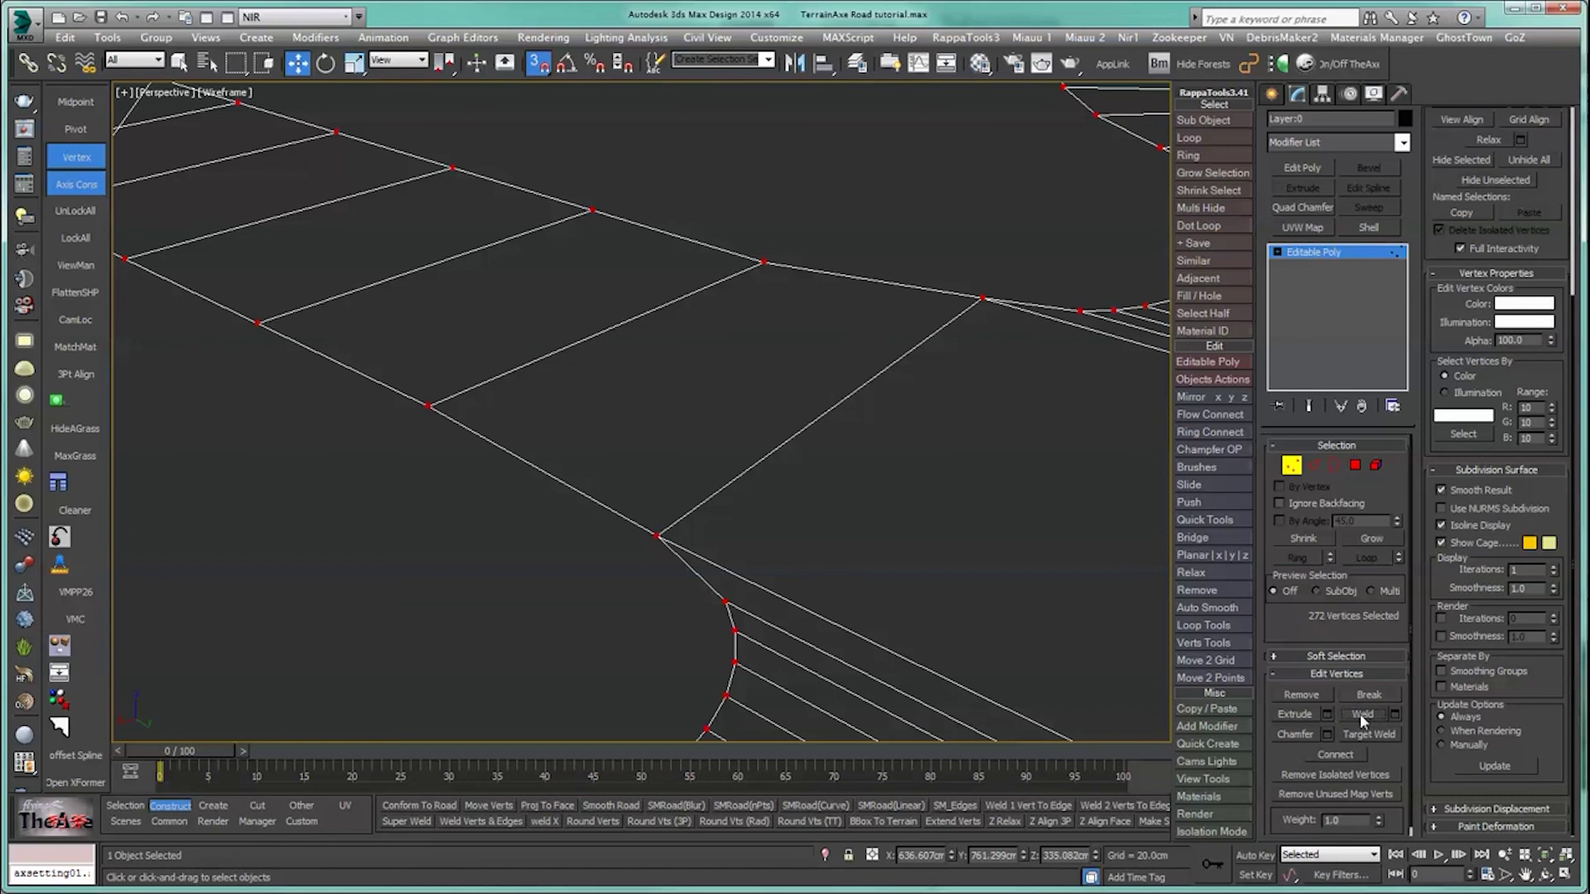
{"action": "left_click", "coordinate": [1290, 465]}
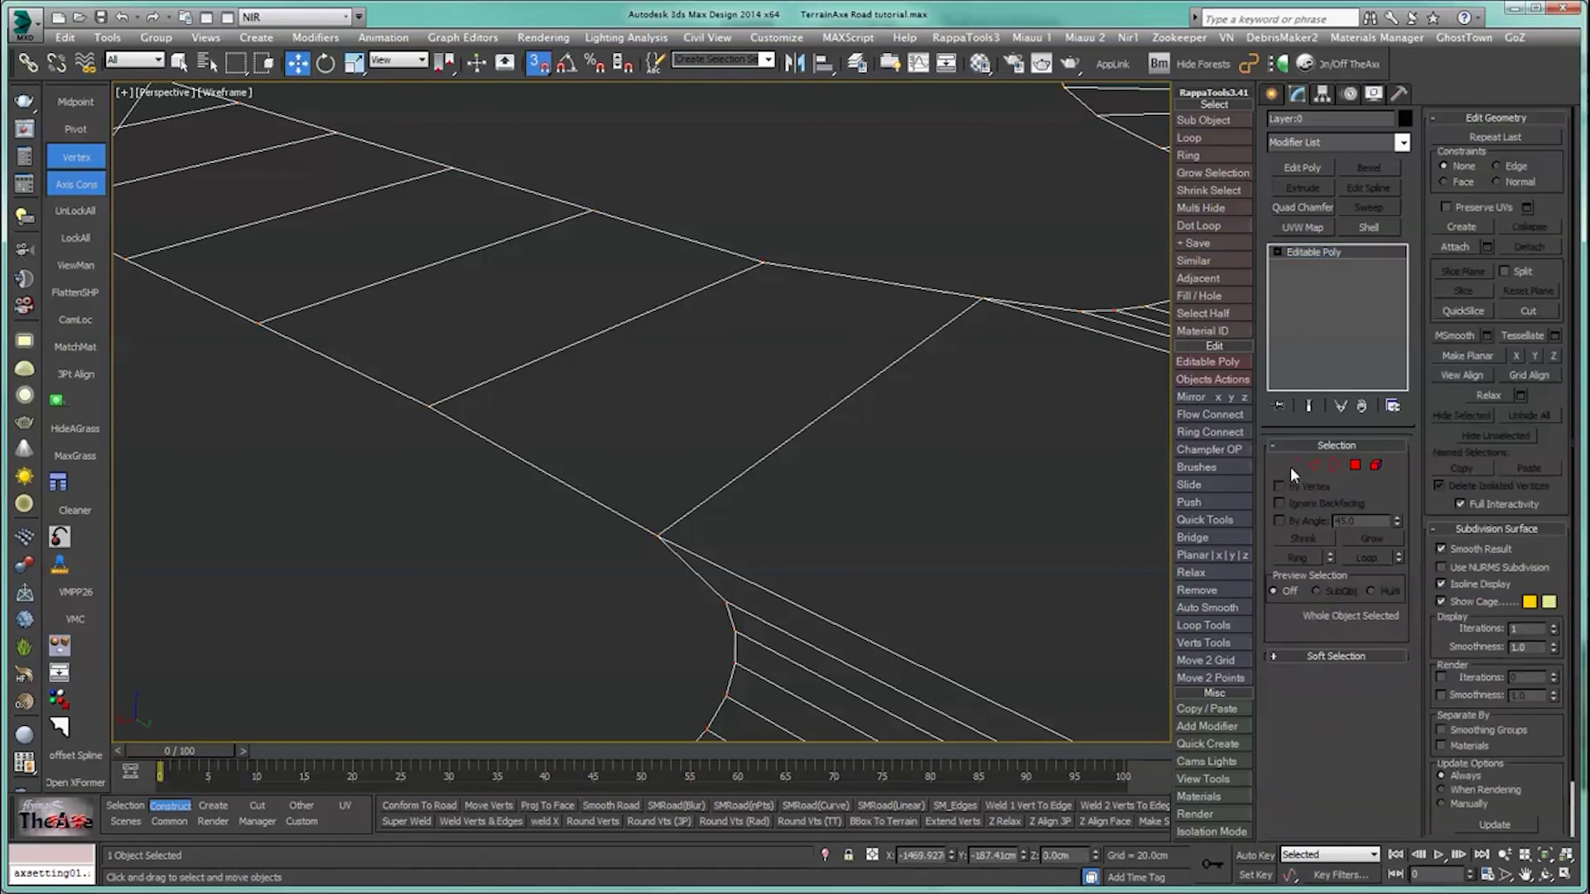
{"action": "left_click", "coordinate": [1291, 468]}
{"action": "left_click_drag", "start_coordinate": [930, 257], "coordinate": [995, 332]}
{"action": "scroll", "coordinate": [989, 335], "scroll_direction": "down", "scroll_amount": 5}
{"action": "middle_click_drag", "start_coordinate": [964, 364], "coordinate": [928, 483]}
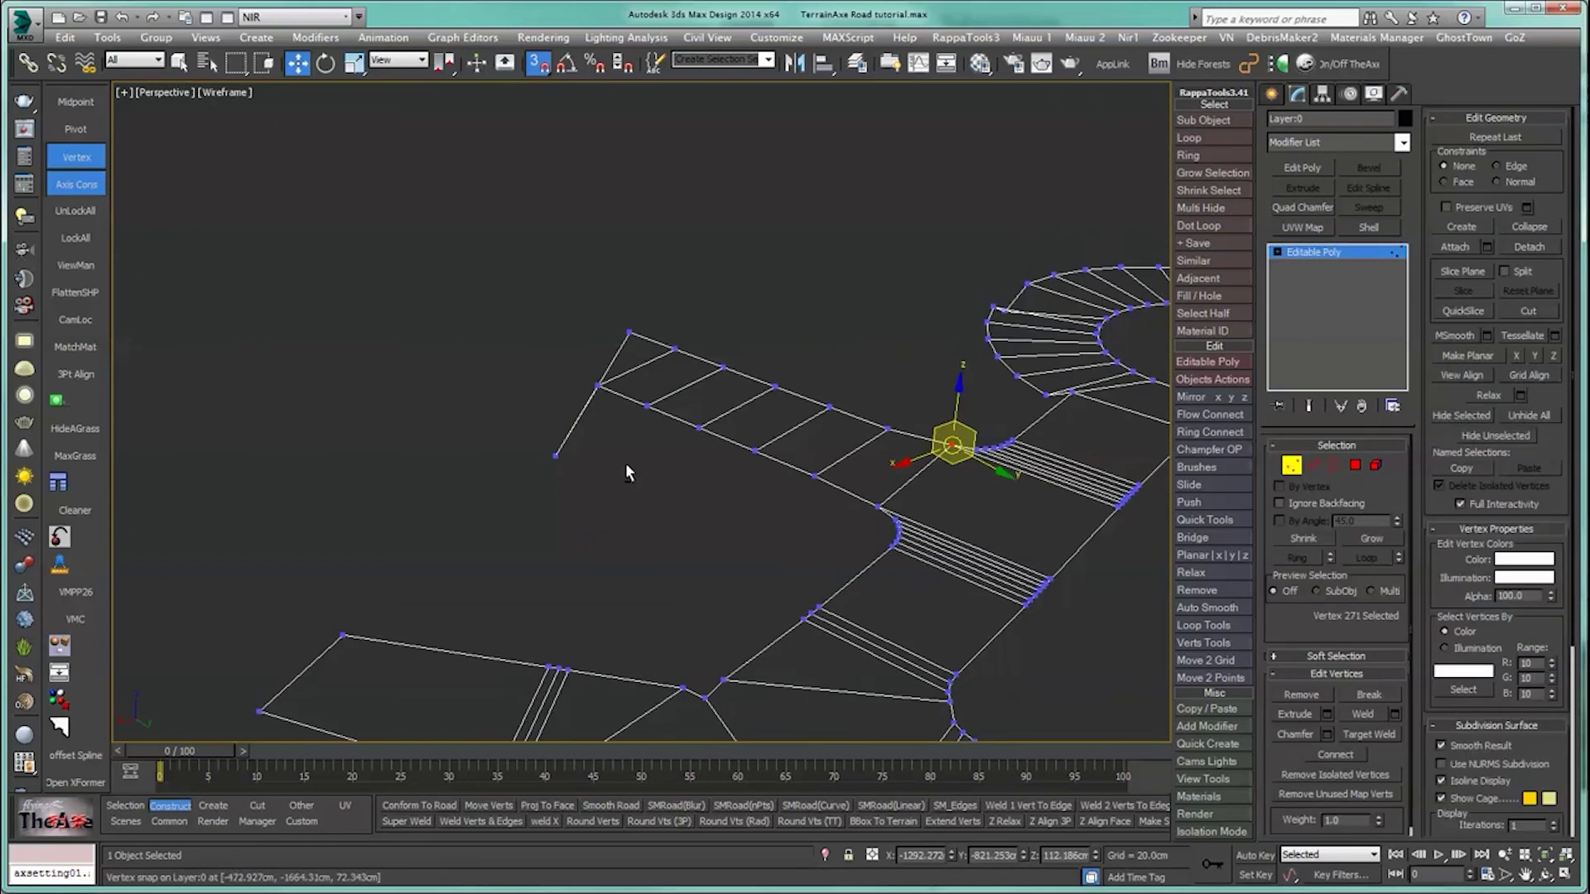
Step: Turn off snapping and raise the low corner vertex at the side branch's far end to a Z of about -228 cm
{"action": "middle_click_drag", "start_coordinate": [626, 471], "coordinate": [721, 497], "text": "alt"}
{"action": "left_click", "coordinate": [918, 518]}
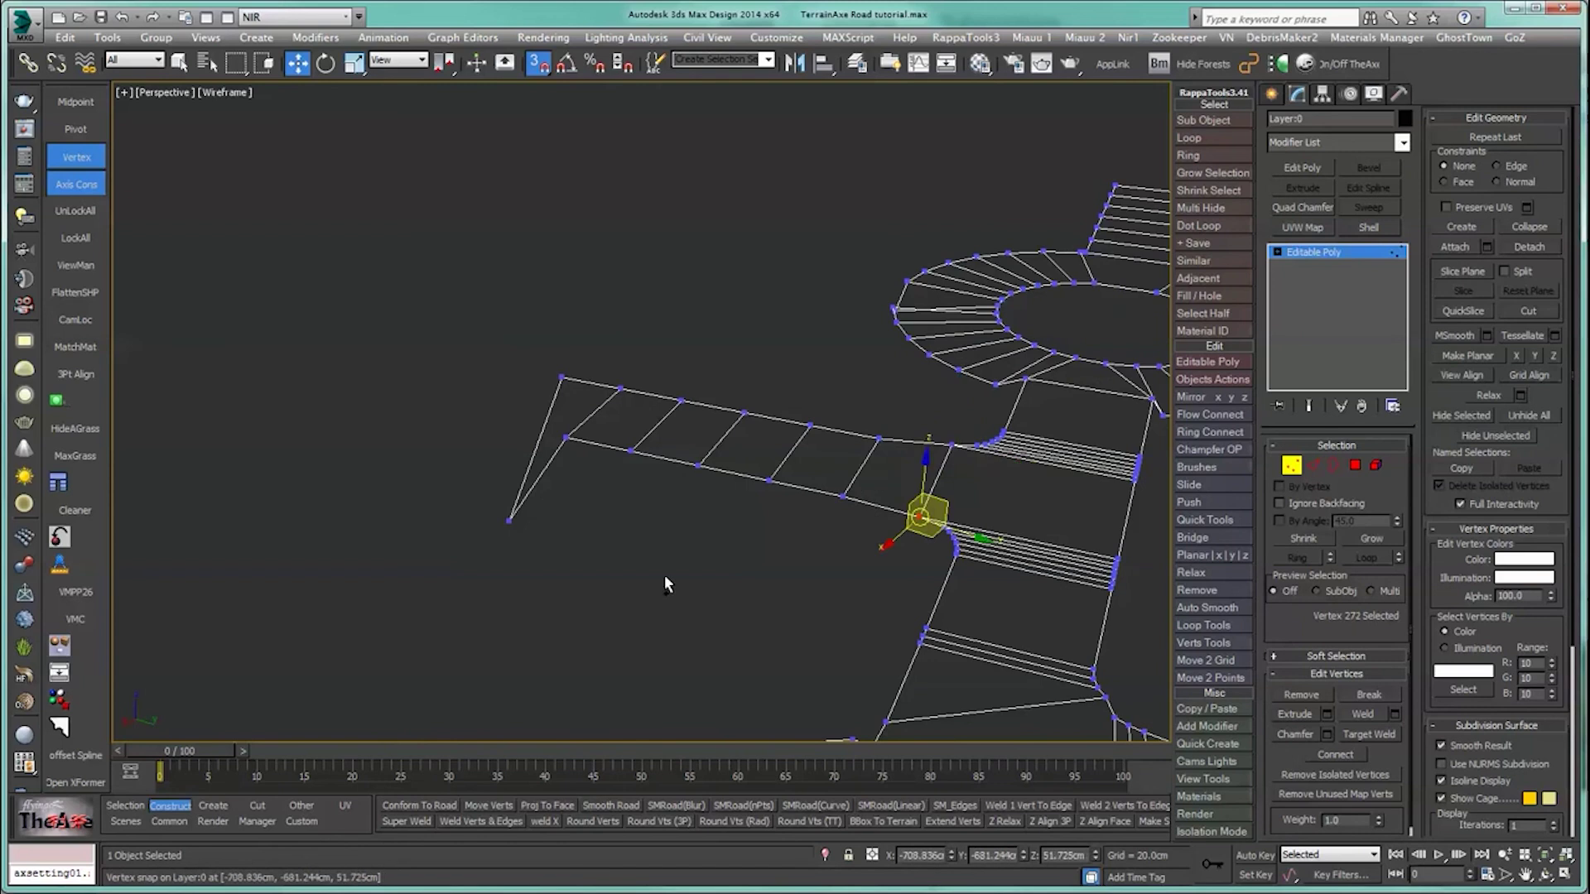
{"action": "left_click_drag", "start_coordinate": [467, 501], "coordinate": [563, 556], "text": "ctrl"}
{"action": "middle_click_drag", "start_coordinate": [563, 556], "coordinate": [513, 551], "text": "alt"}
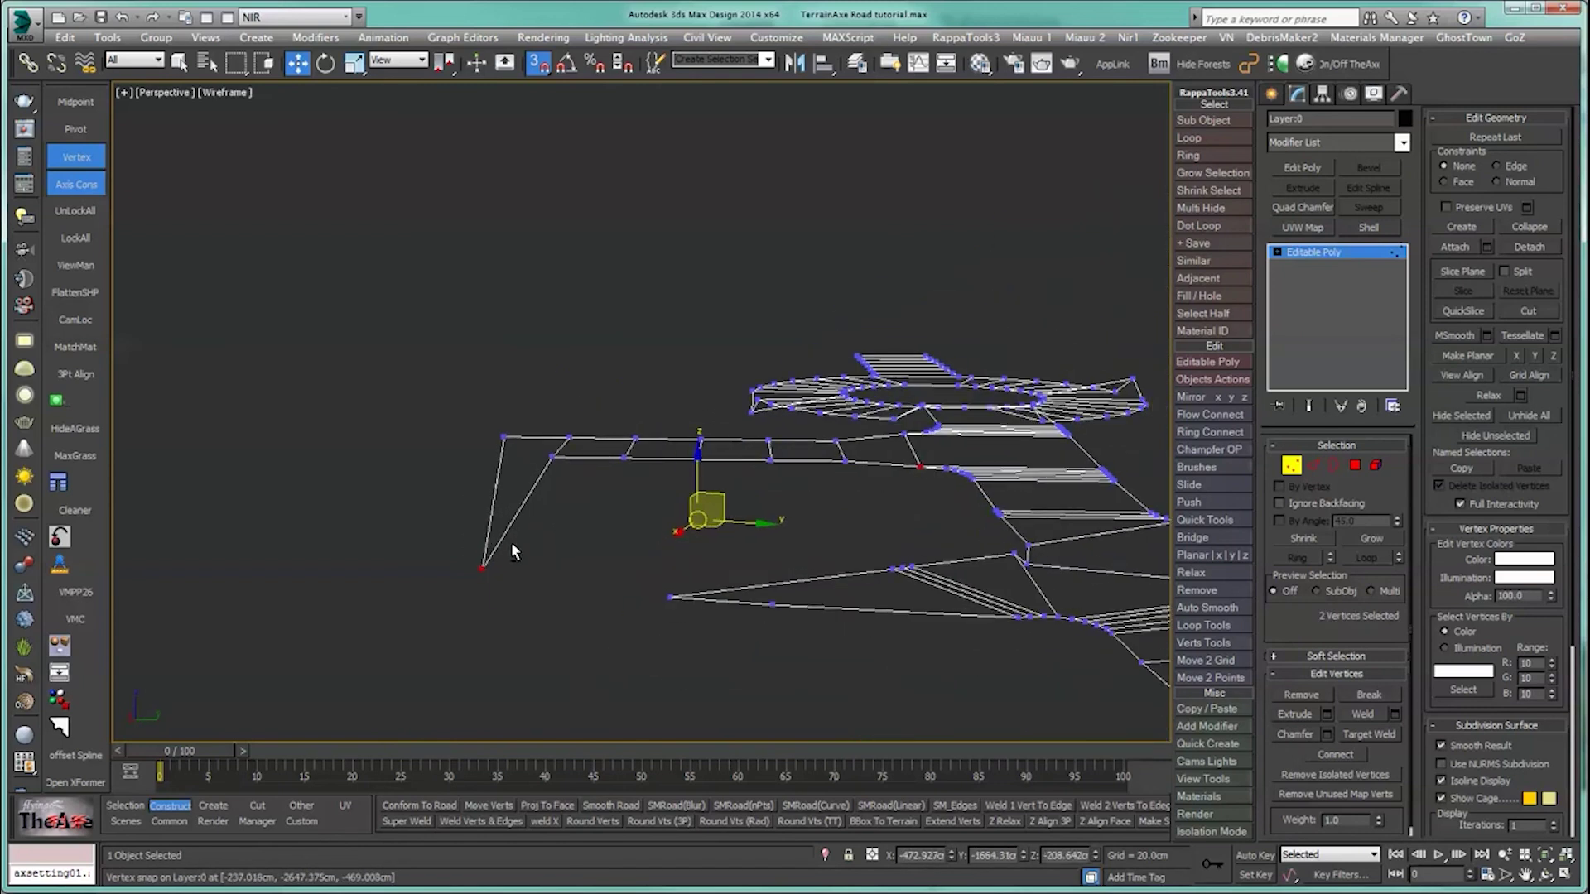
{"action": "left_click", "coordinate": [481, 568]}
{"action": "key", "text": "s"}
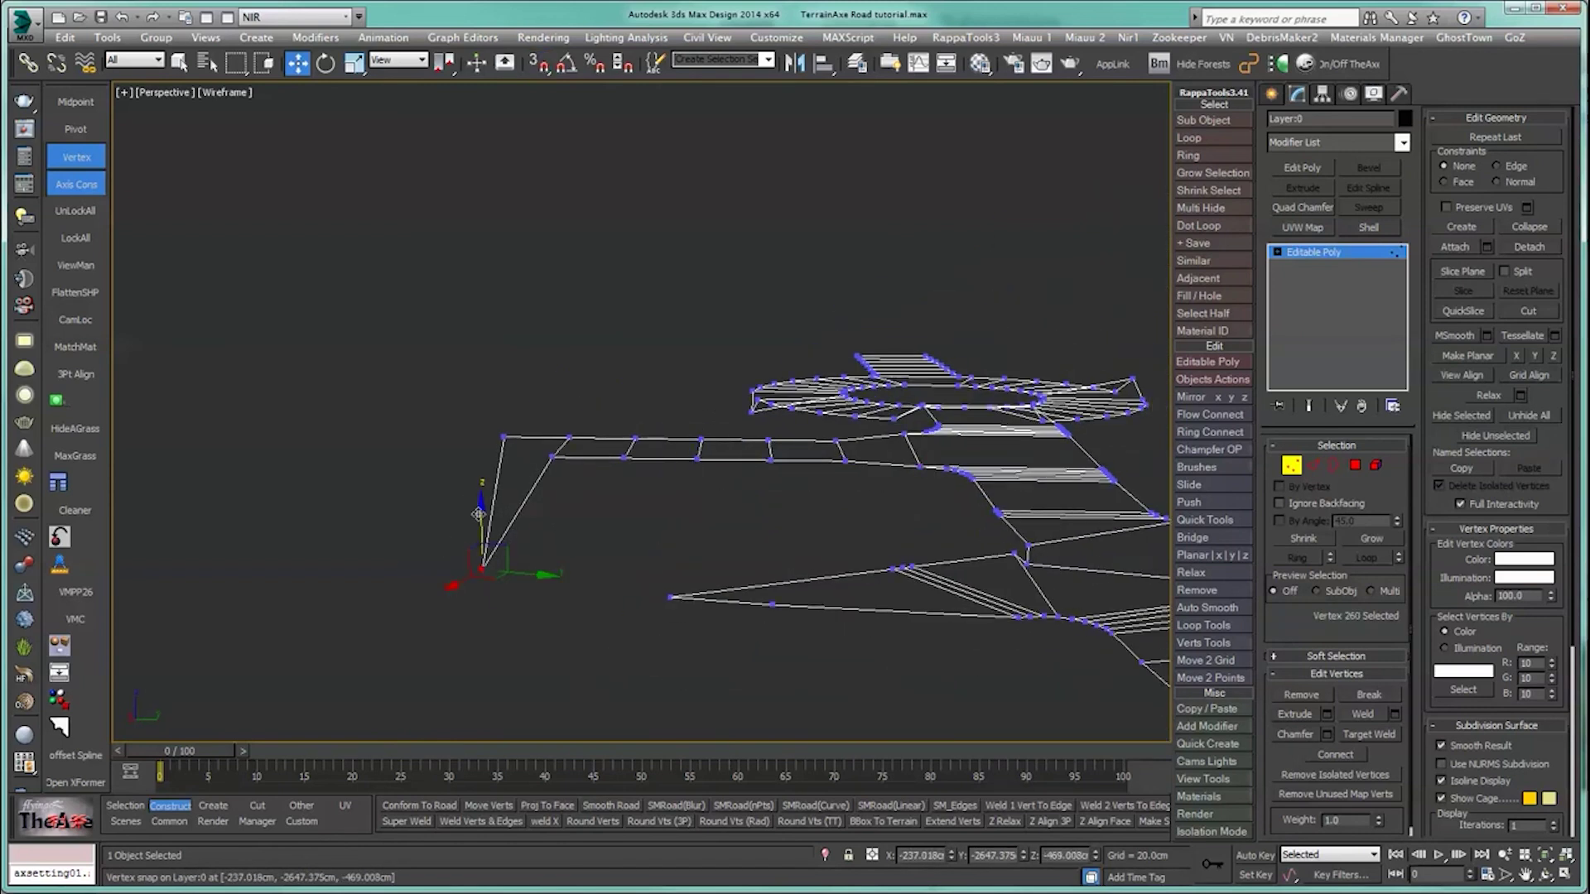
{"action": "left_click_drag", "start_coordinate": [479, 513], "coordinate": [474, 465]}
{"action": "middle_click_drag", "start_coordinate": [798, 517], "coordinate": [786, 540], "text": "alt"}
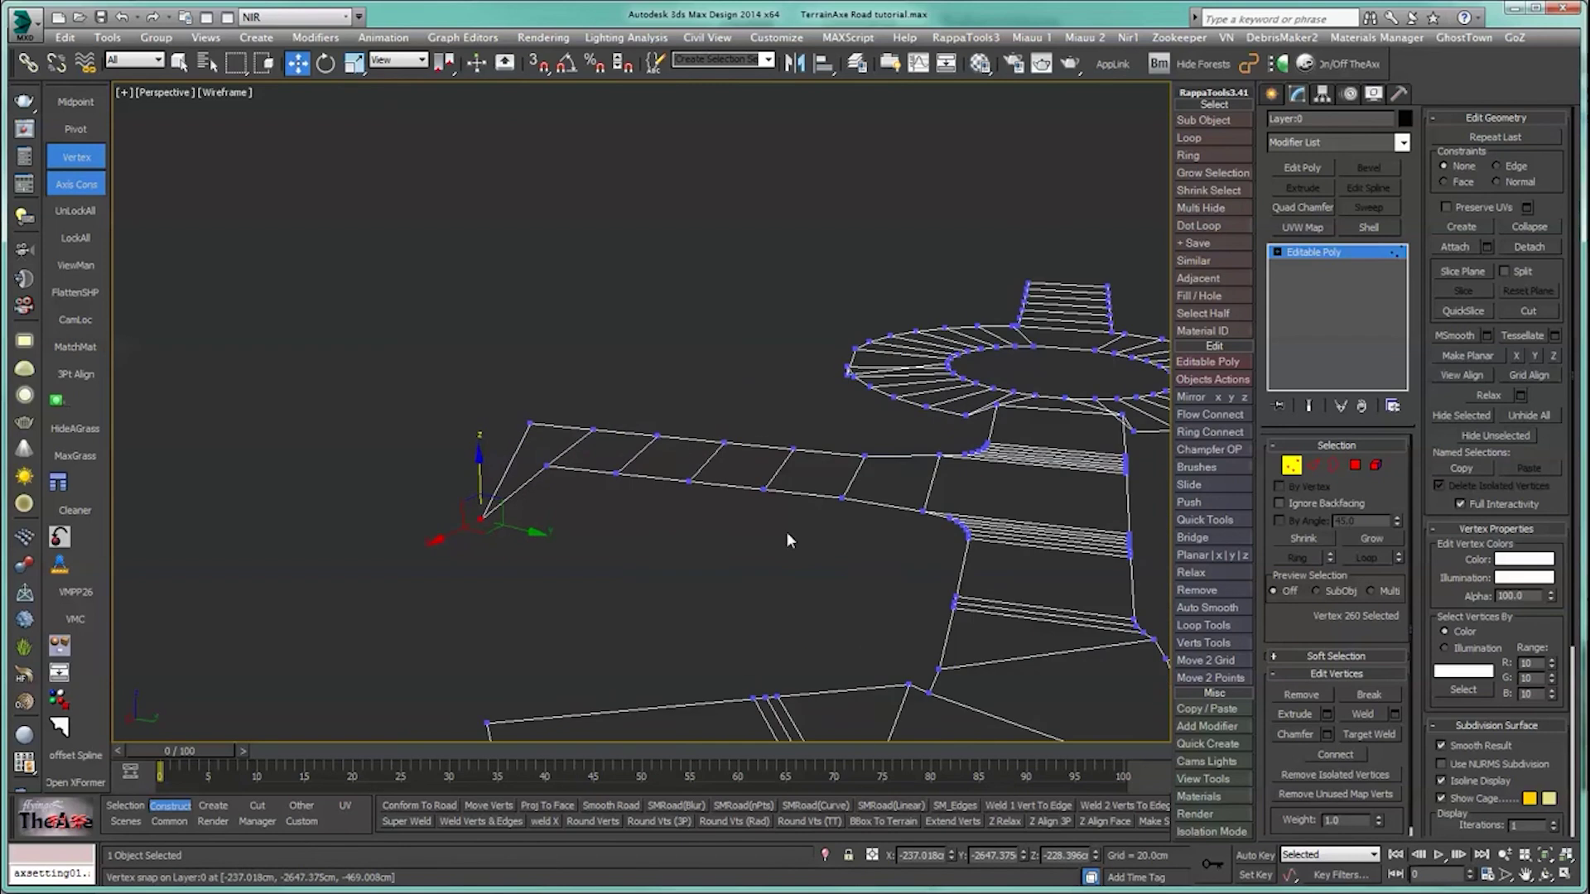
Step: Select the side branch's border between the far end corner and the main-road junction corner with Select Border and smooth it with SMRoad(Curve)
{"action": "left_click", "coordinate": [935, 524], "text": "ctrl"}
{"action": "middle_click_drag", "start_coordinate": [934, 525], "coordinate": [565, 613]}
{"action": "middle_click_drag", "start_coordinate": [559, 609], "coordinate": [554, 596], "text": "alt"}
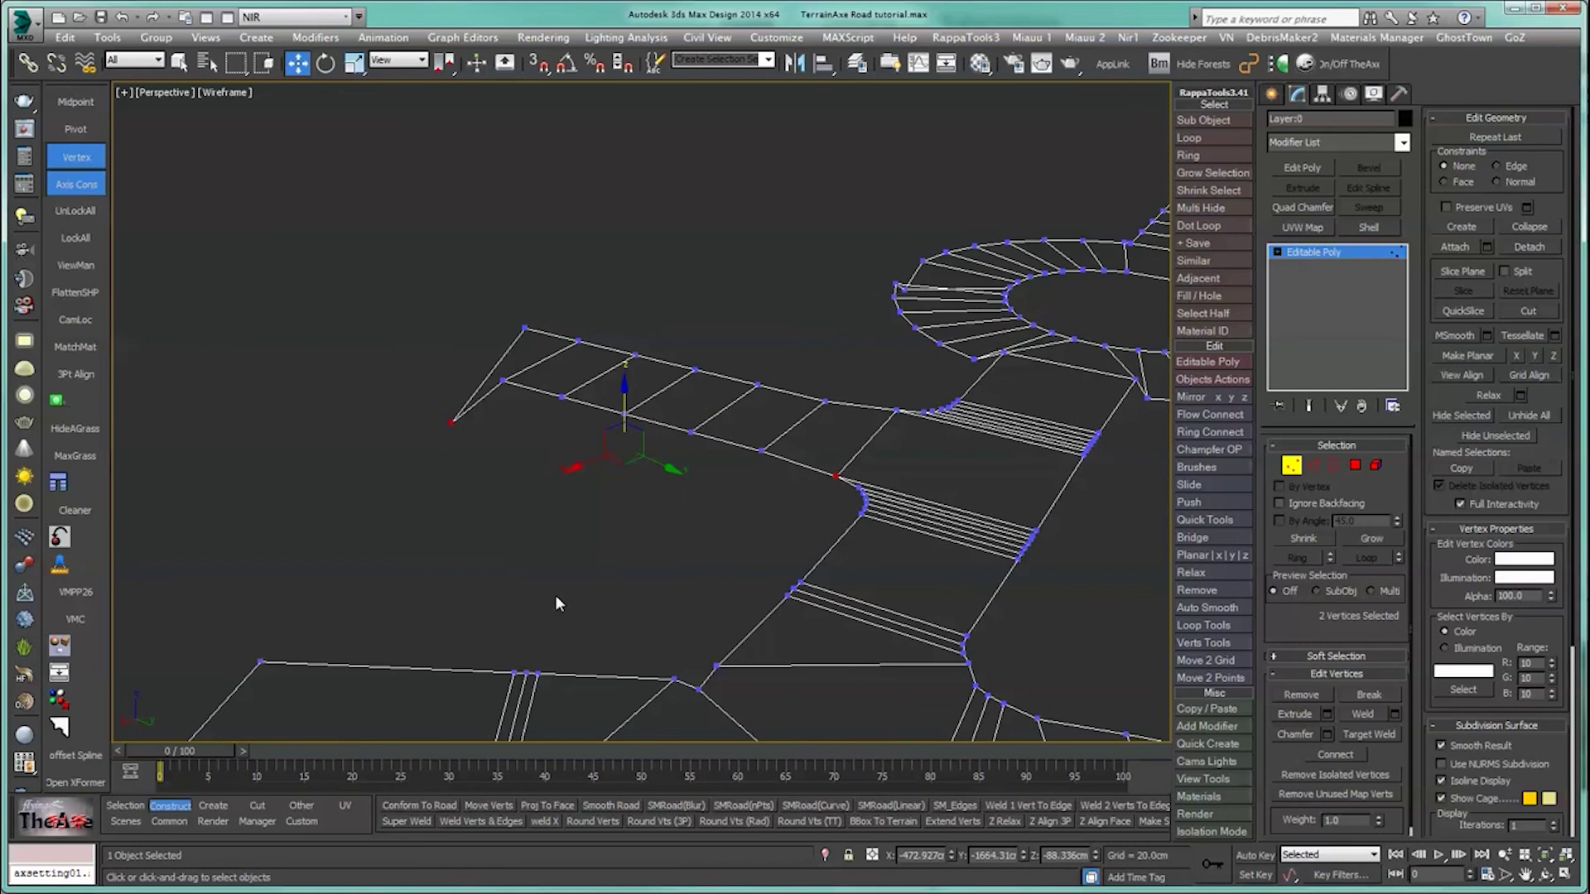
{"action": "left_click", "coordinate": [125, 805]}
{"action": "left_click", "coordinate": [396, 807]}
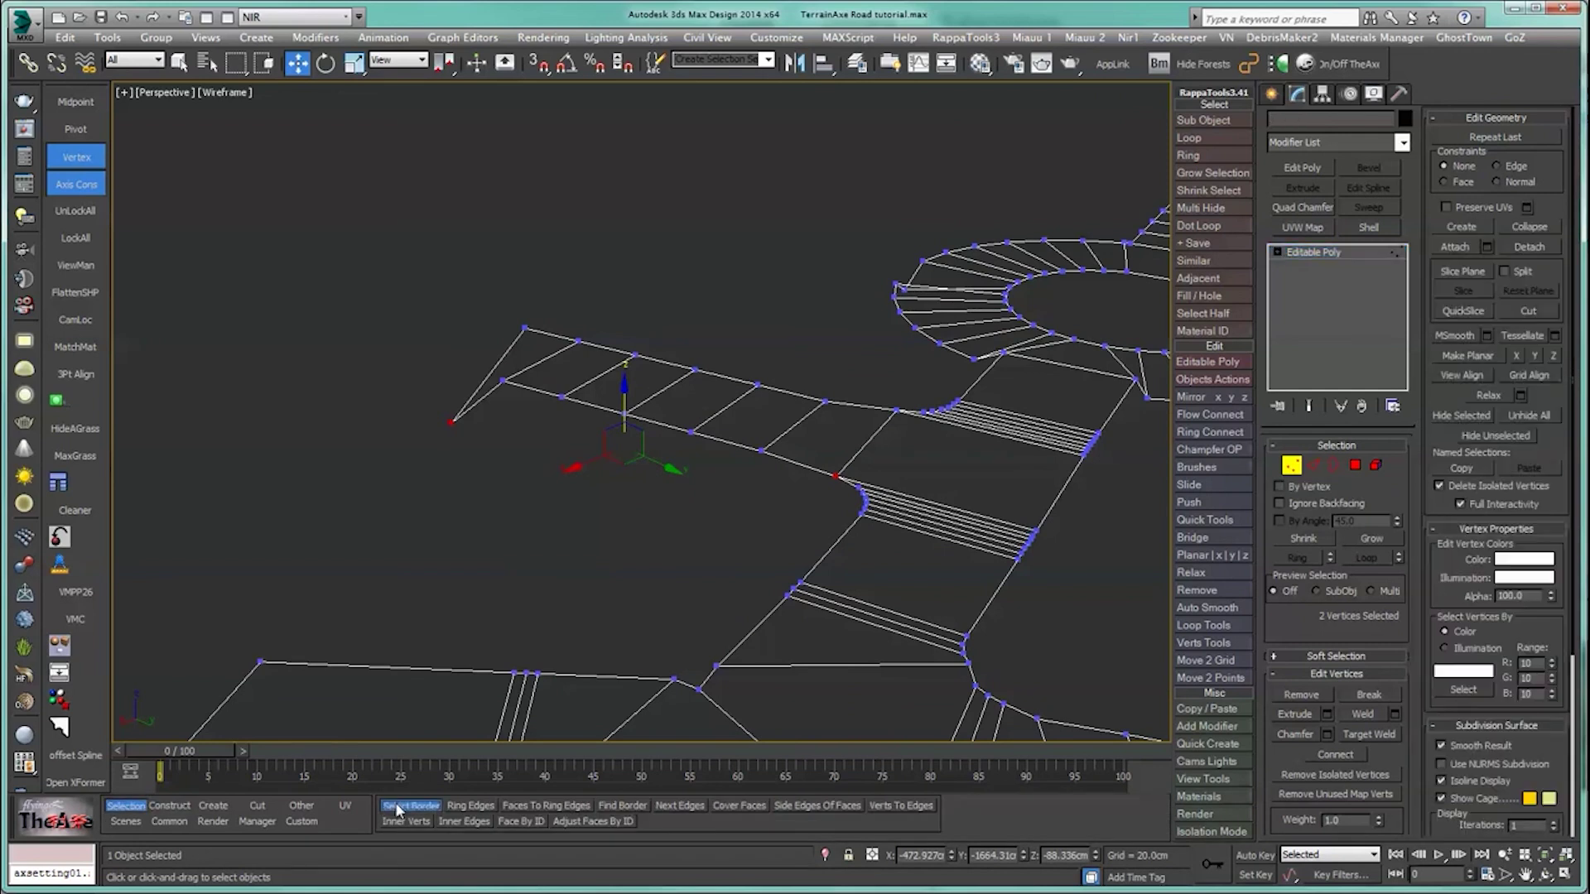
{"action": "left_click", "coordinate": [191, 803]}
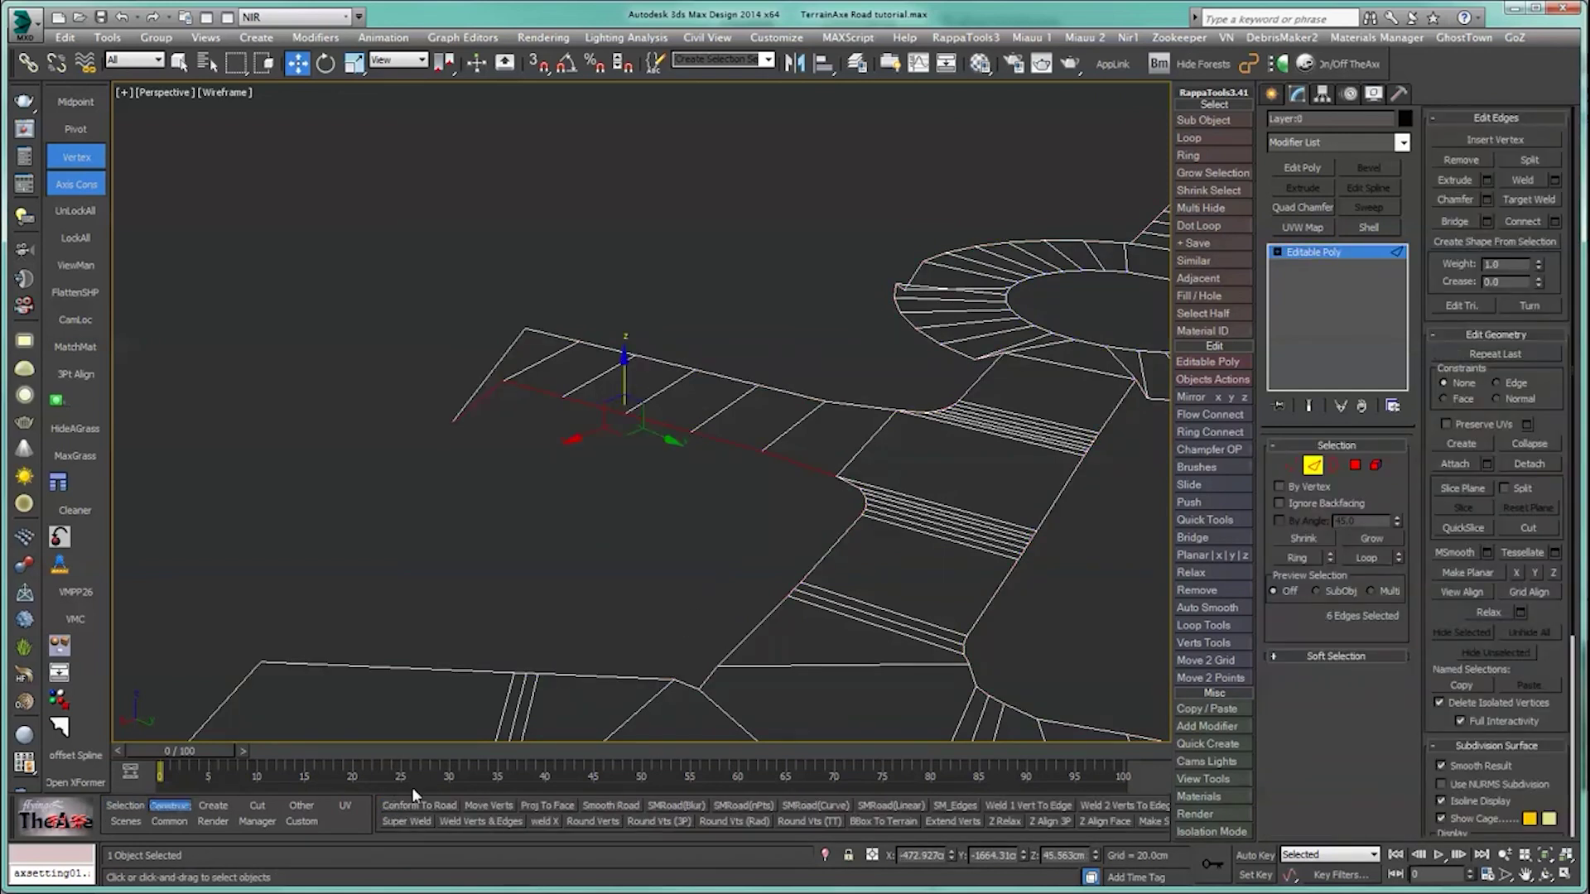
{"action": "left_click", "coordinate": [808, 802]}
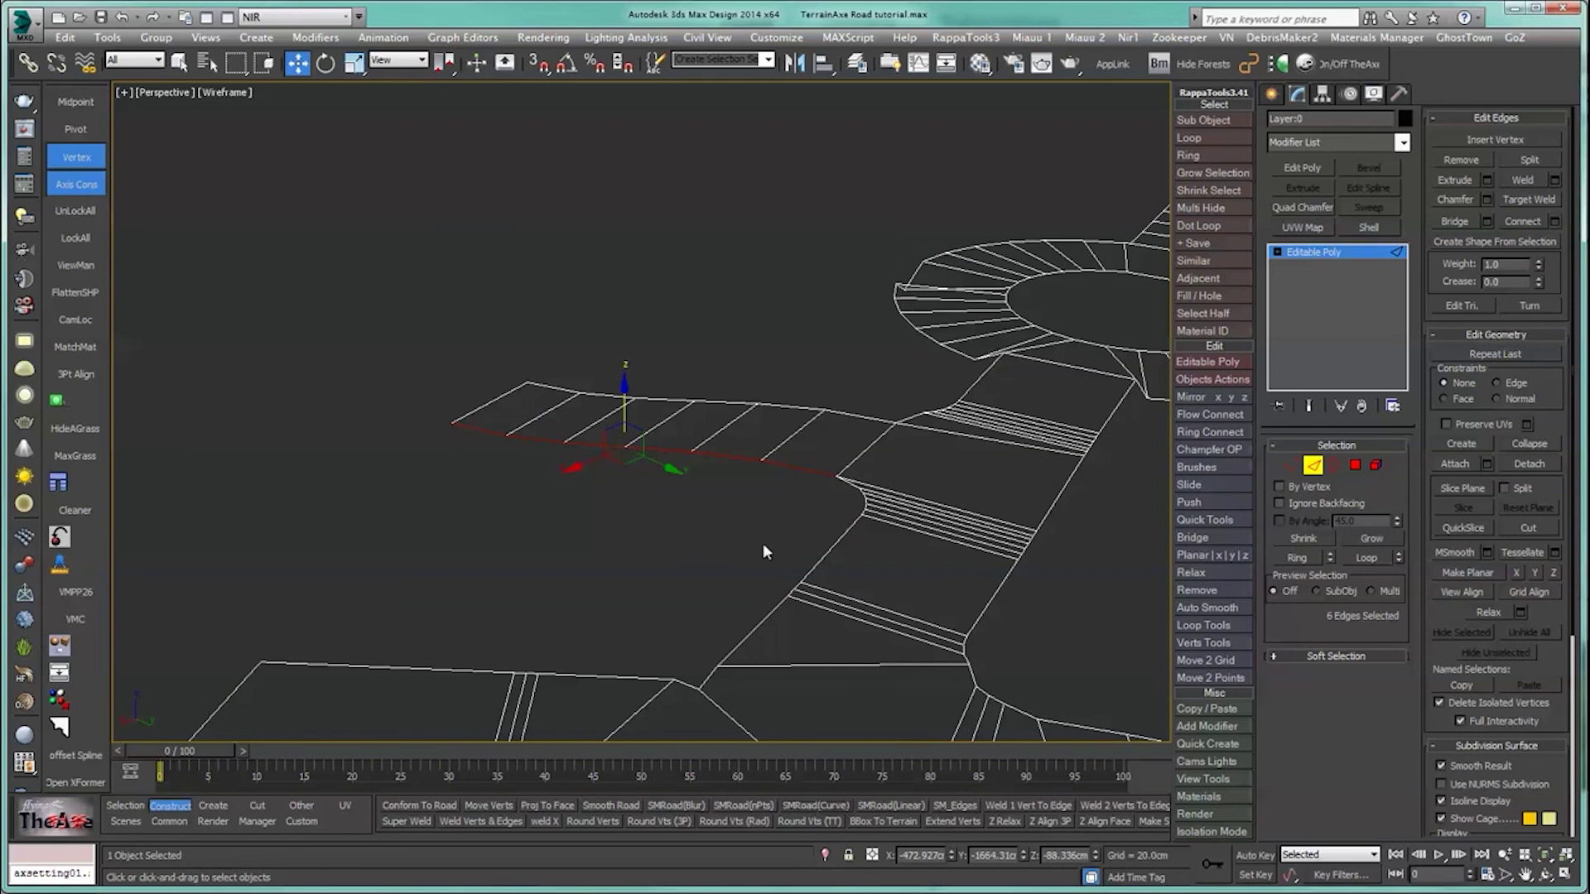
{"action": "middle_click_drag", "start_coordinate": [714, 625], "coordinate": [582, 612], "text": "alt"}
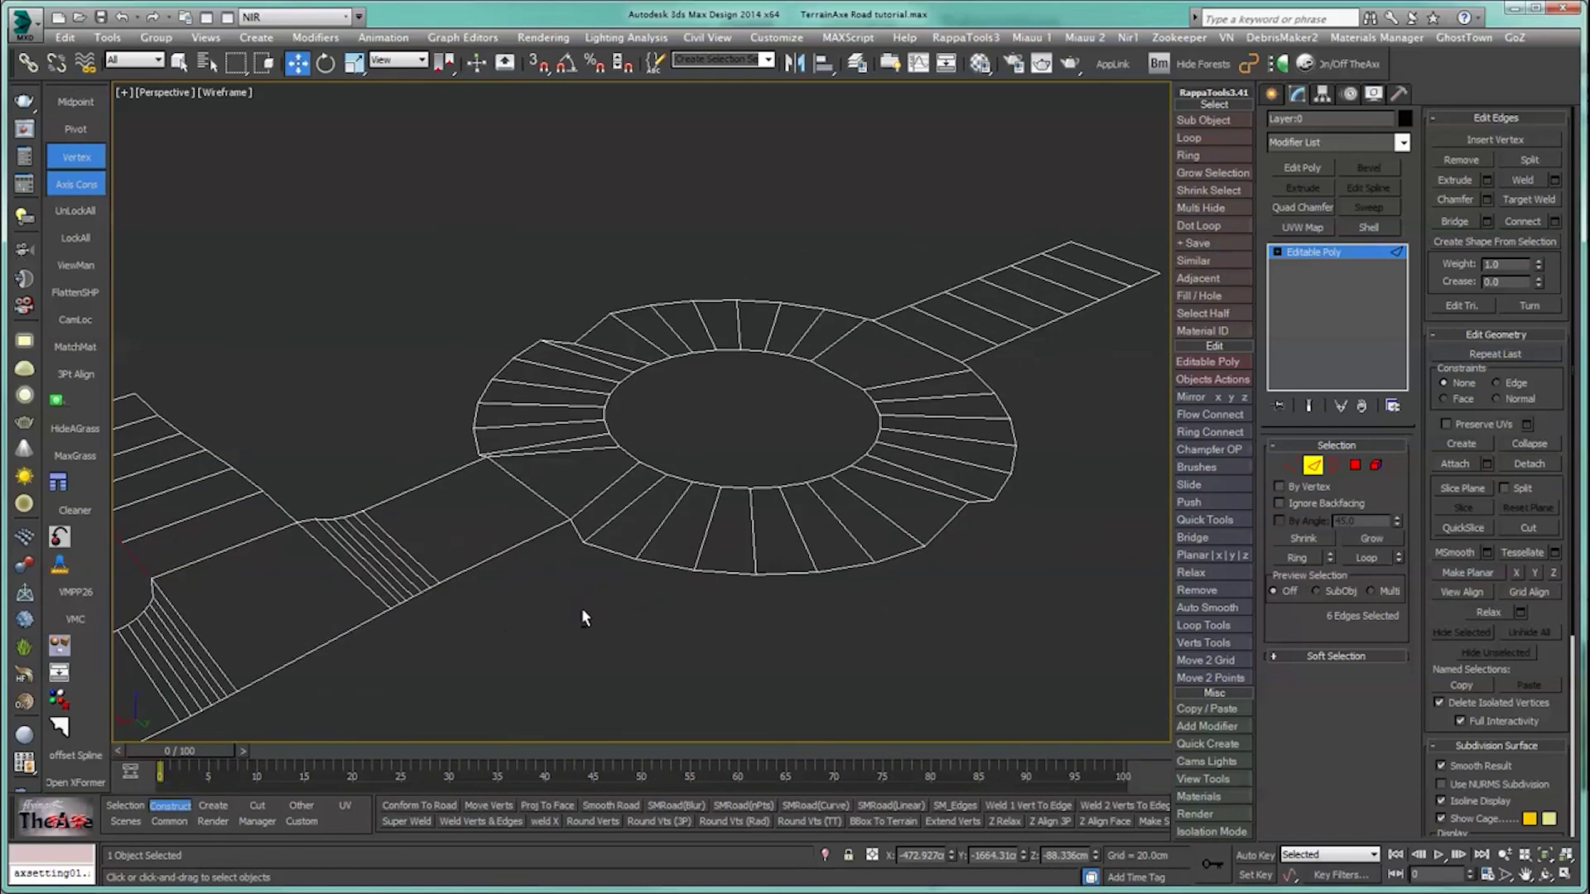
{"action": "left_click", "coordinate": [1294, 466]}
{"action": "middle_click_drag", "start_coordinate": [1057, 571], "coordinate": [824, 615], "text": "alt"}
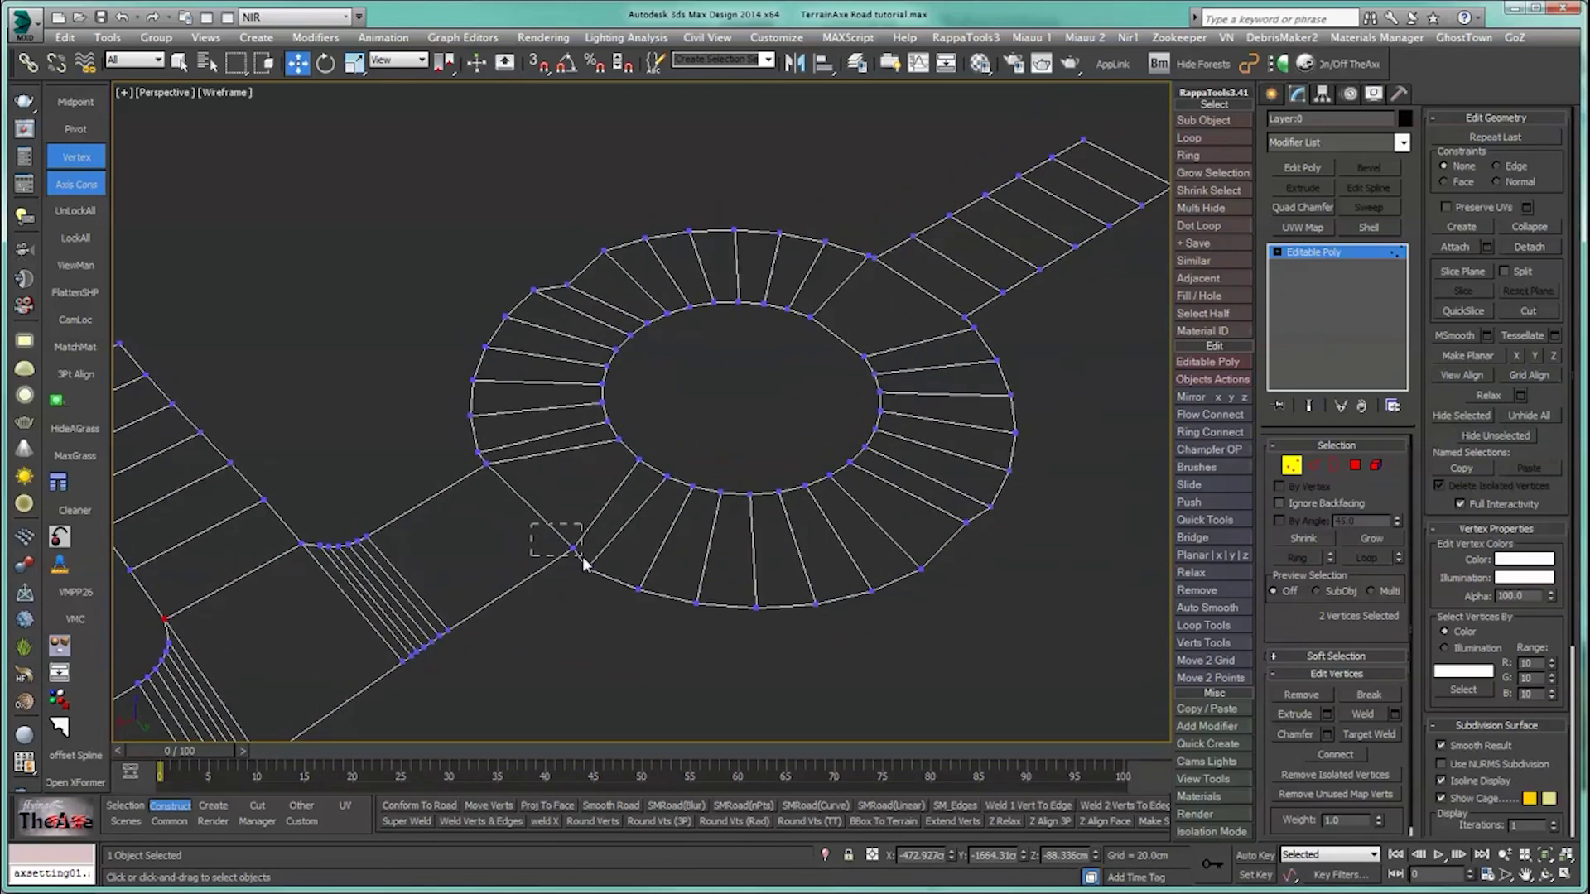
{"action": "left_click_drag", "start_coordinate": [584, 563], "coordinate": [586, 570]}
{"action": "middle_click_drag", "start_coordinate": [585, 569], "coordinate": [879, 630], "text": "alt"}
{"action": "left_click", "coordinate": [985, 598], "text": "ctrl"}
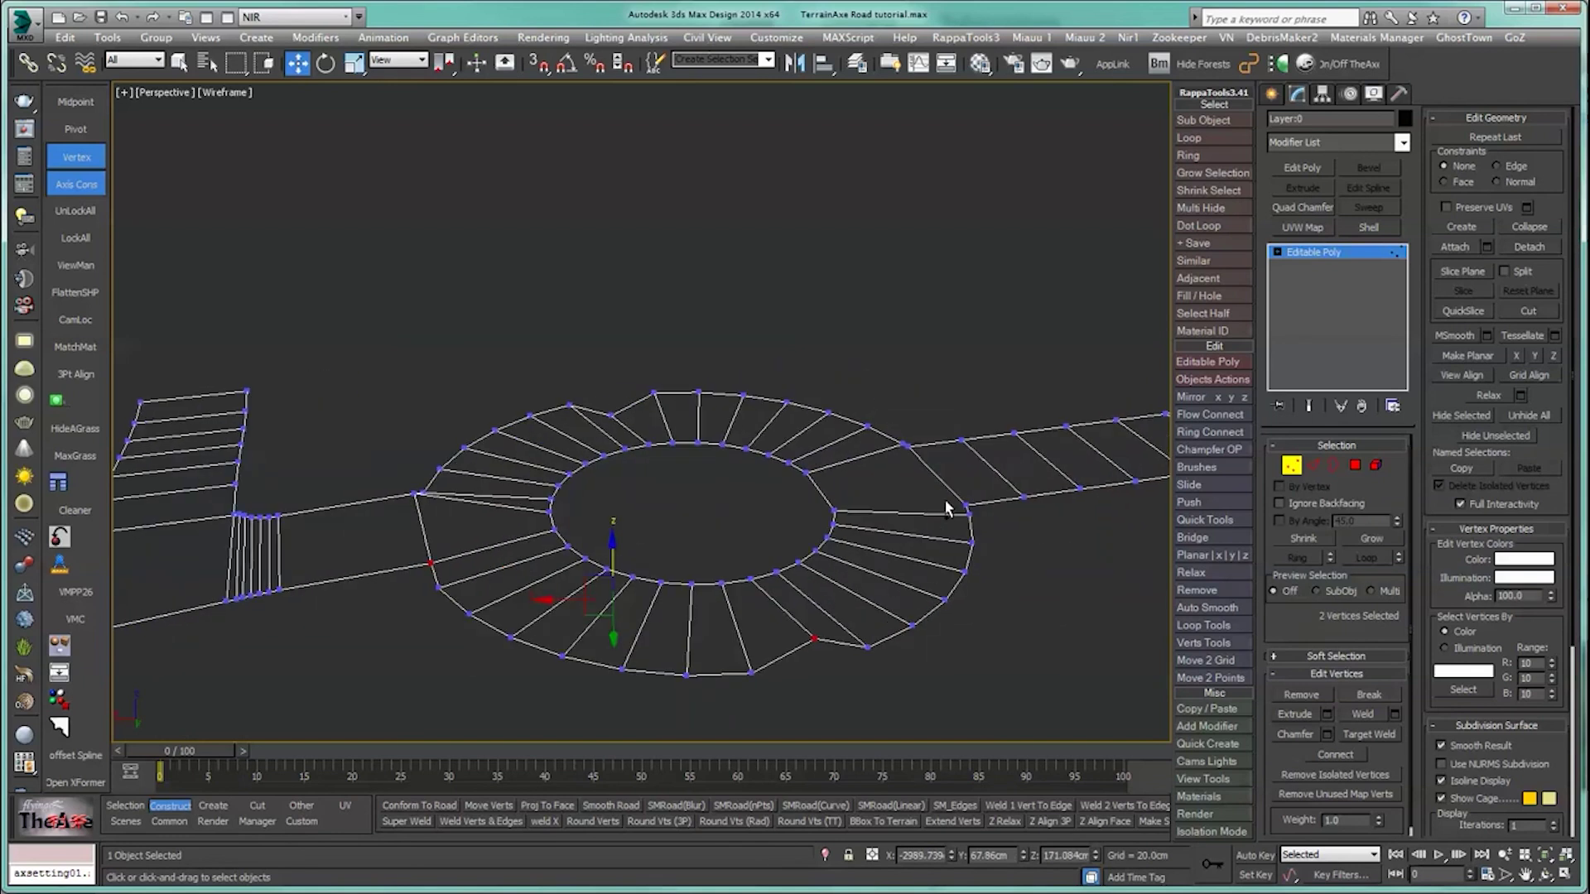
{"action": "middle_click_drag", "start_coordinate": [946, 505], "coordinate": [693, 553], "text": "alt"}
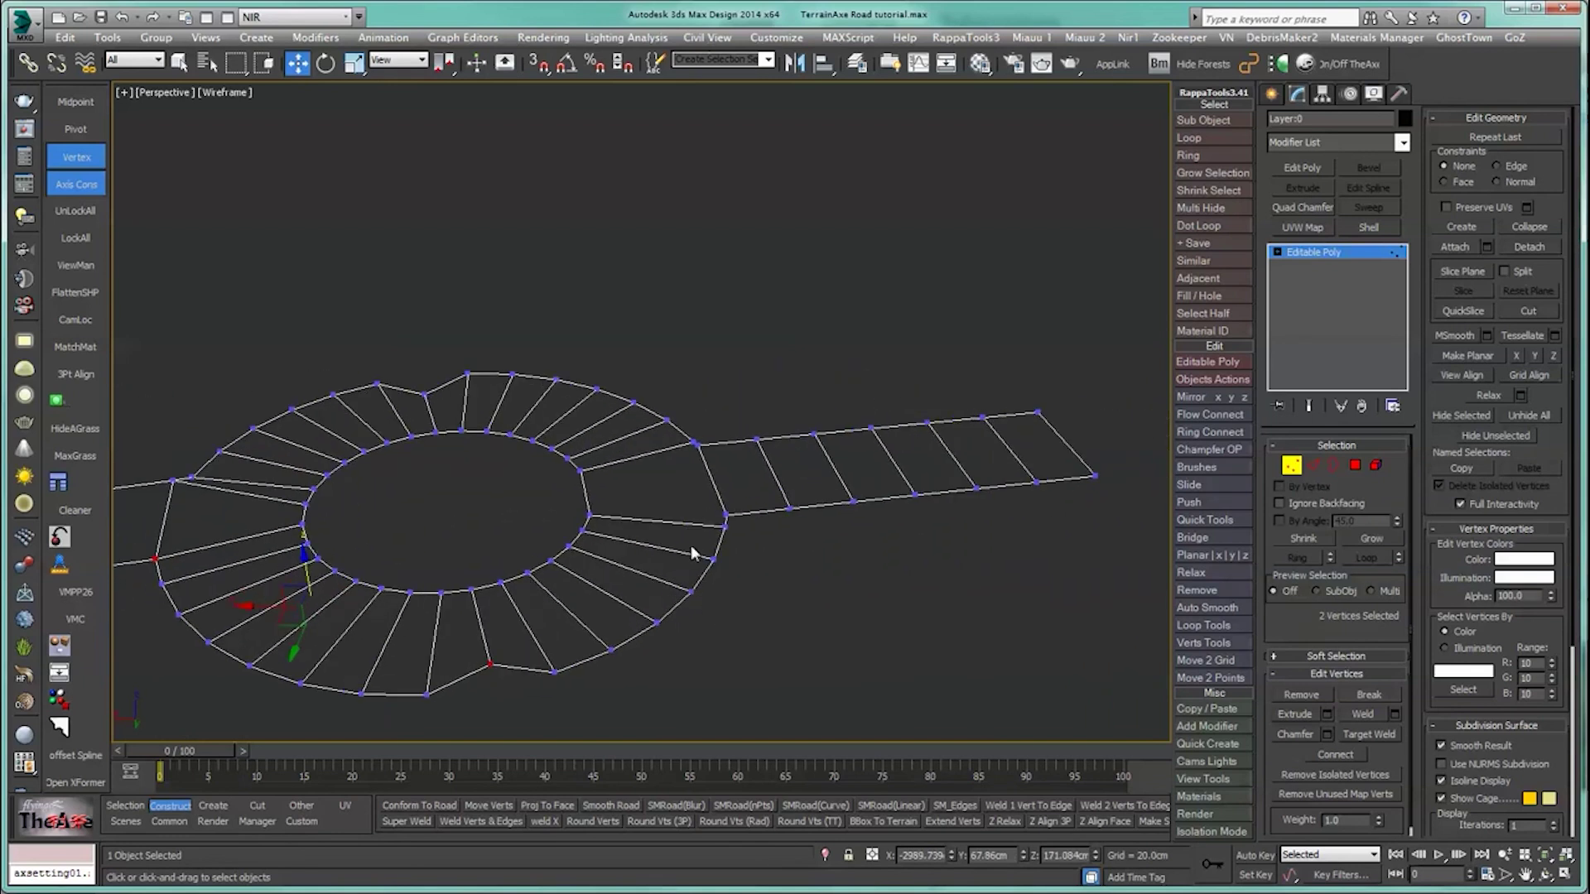
Step: Select all vertices of the exit road beyond the roundabout, including its mouth, and raise them to a Z of about 201 cm
{"action": "left_click_drag", "start_coordinate": [734, 524], "coordinate": [744, 529]}
{"action": "left_click_drag", "start_coordinate": [745, 530], "coordinate": [744, 530]}
{"action": "left_click_drag", "start_coordinate": [1129, 356], "coordinate": [832, 509]}
{"action": "left_click_drag", "start_coordinate": [688, 425], "coordinate": [726, 468], "text": "ctrl"}
{"action": "left_click_drag", "start_coordinate": [698, 491], "coordinate": [756, 520], "text": "ctrl"}
{"action": "left_click_drag", "start_coordinate": [738, 383], "coordinate": [898, 527], "text": "ctrl"}
{"action": "middle_click_drag", "start_coordinate": [871, 571], "coordinate": [883, 529], "text": "alt"}
{"action": "left_click_drag", "start_coordinate": [883, 414], "coordinate": [882, 393]}
{"action": "middle_click_drag", "start_coordinate": [936, 533], "coordinate": [890, 537], "text": "alt"}
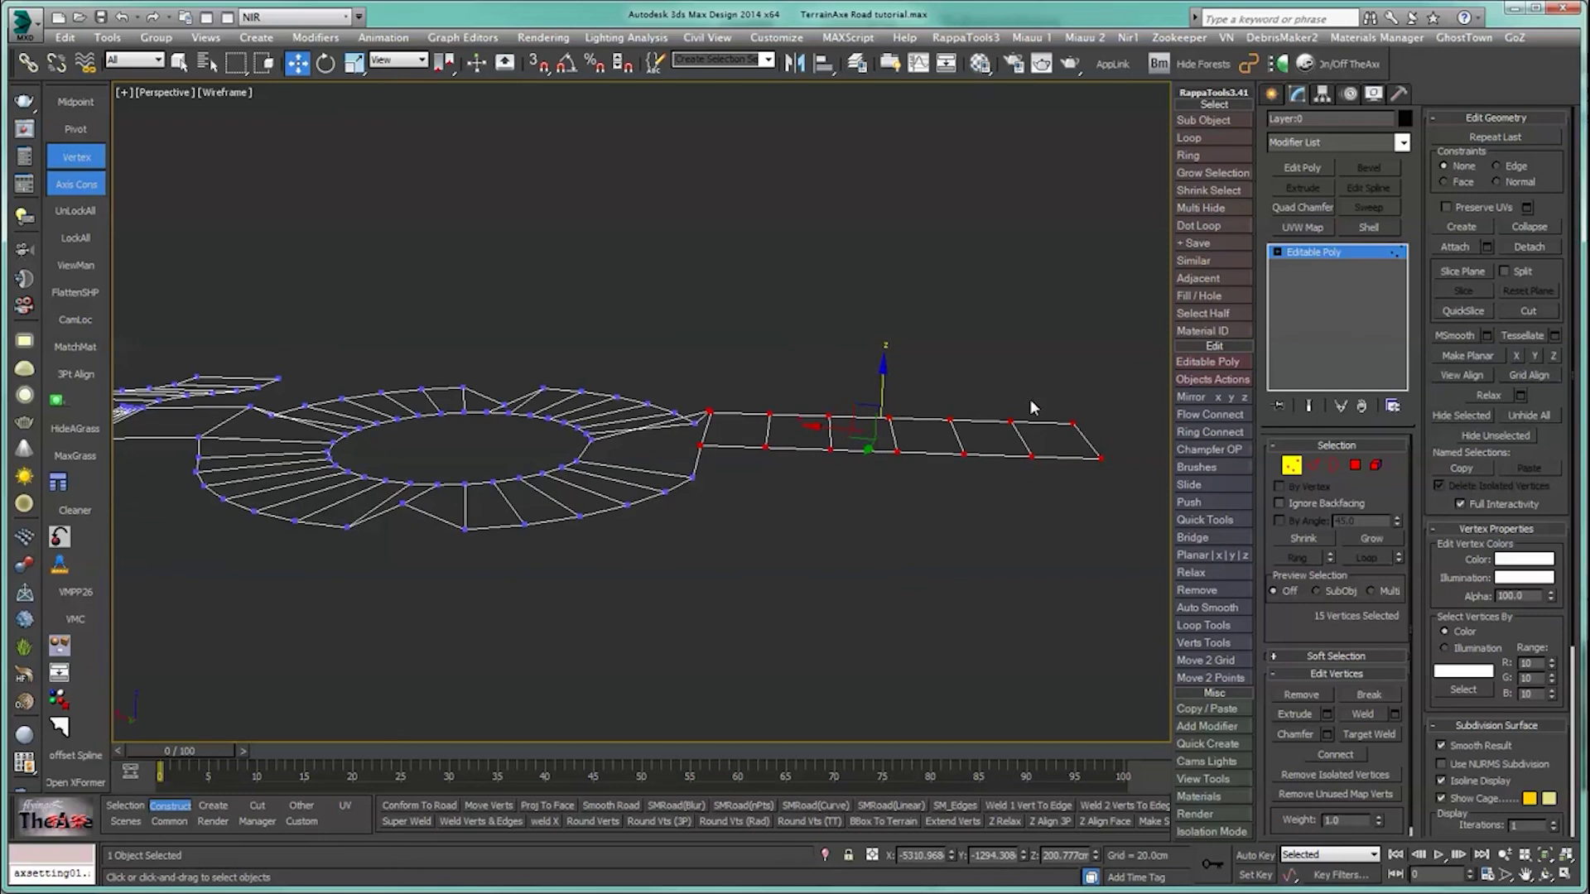
Step: Raise one corner vertex at the far end of the exit road to a Z of about 447 cm
{"action": "left_click_drag", "start_coordinate": [1035, 399], "coordinate": [1083, 436], "text": "ctrl"}
{"action": "left_click_drag", "start_coordinate": [1078, 375], "coordinate": [1066, 327]}
{"action": "middle_click_drag", "start_coordinate": [710, 613], "coordinate": [775, 605], "text": "alt"}
{"action": "scroll", "coordinate": [755, 602], "scroll_direction": "up", "scroll_amount": 4}
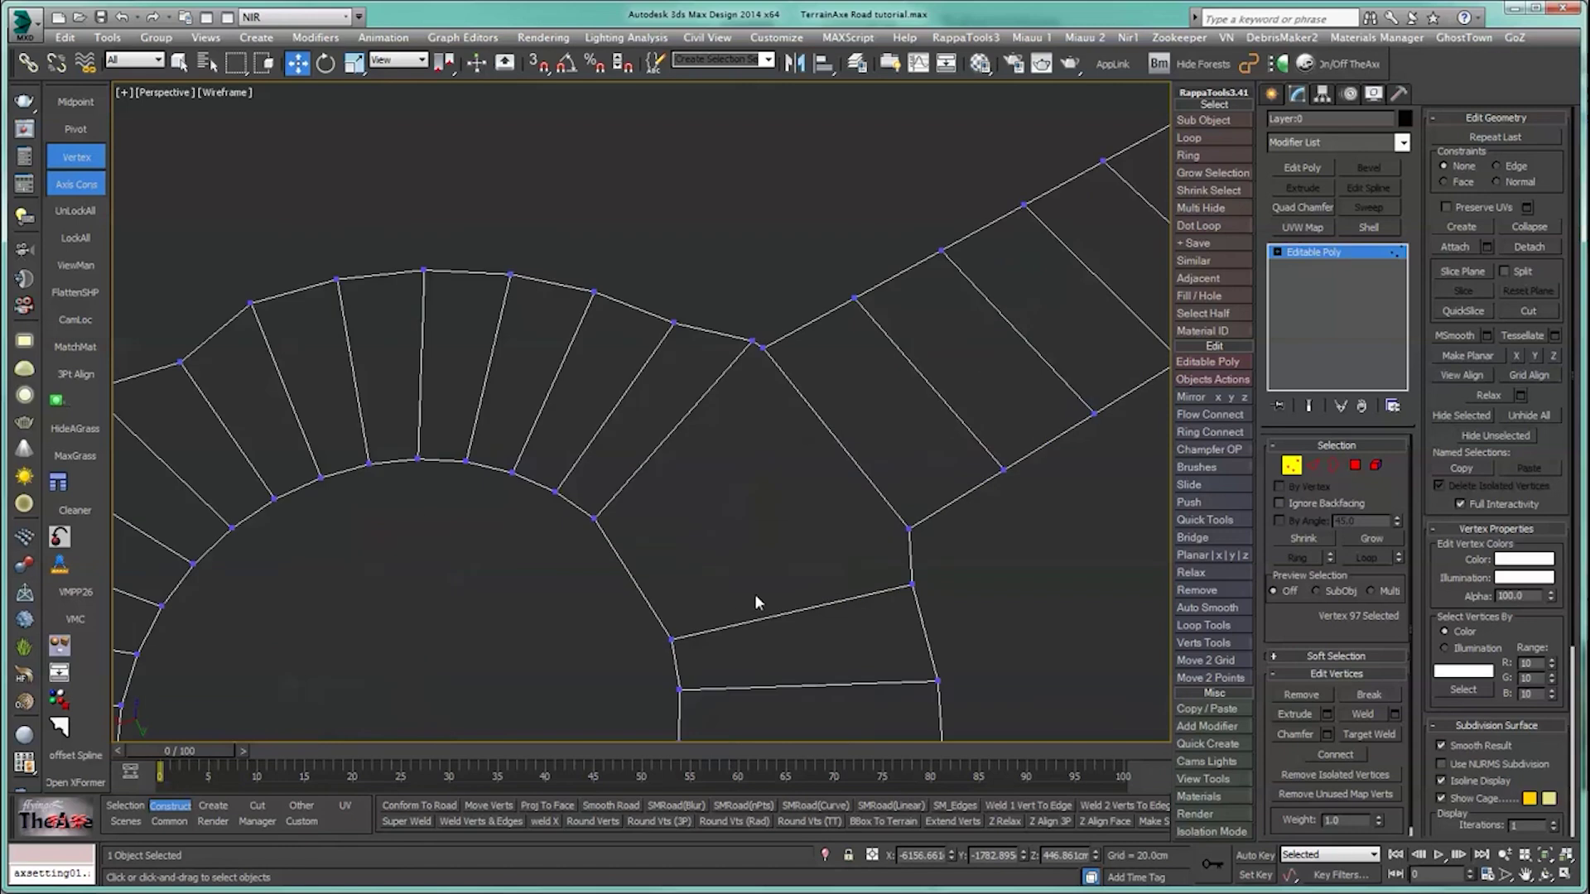
Step: Try Cut Per To Edge from the exit road's corner vertex across the roundabout, and undo the cut
{"action": "scroll", "coordinate": [752, 594], "scroll_direction": "down", "scroll_amount": 8}
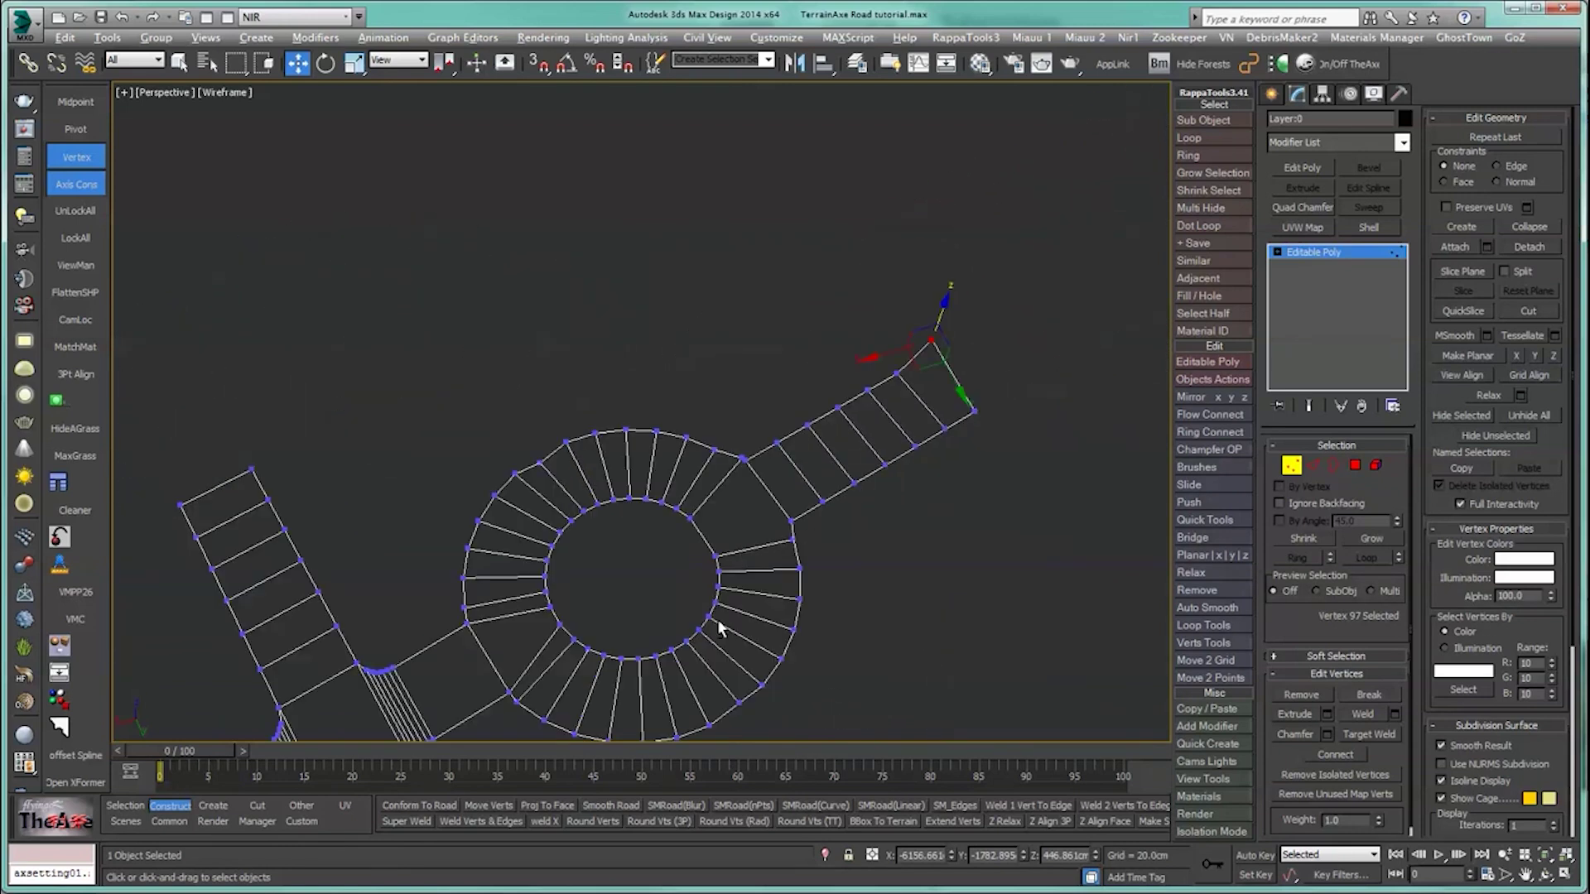
{"action": "mouse_move", "coordinate": [720, 624]}
{"action": "middle_mouse_down", "text": "alt"}
{"action": "mouse_move", "coordinate": [707, 544]}
{"action": "mouse_move", "coordinate": [684, 543]}
{"action": "mouse_move", "coordinate": [692, 568]}
{"action": "mouse_move", "coordinate": [710, 557]}
{"action": "mouse_move", "coordinate": [698, 616]}
{"action": "middle_mouse_up", "text": "alt"}
{"action": "scroll", "coordinate": [702, 549], "scroll_direction": "up", "scroll_amount": 8}
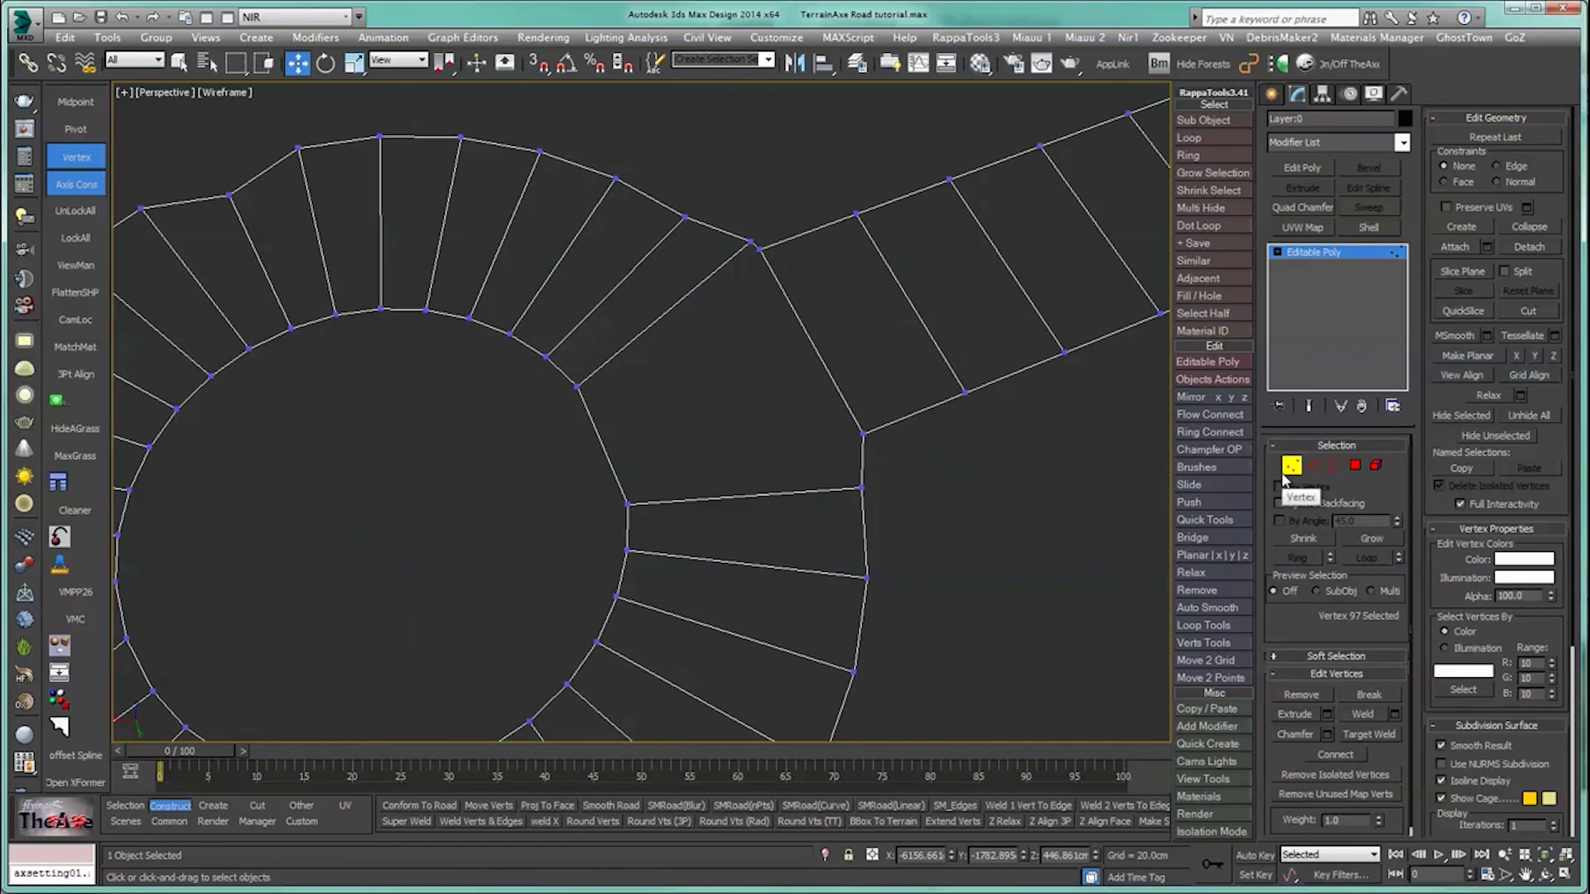
{"action": "key", "text": "2"}
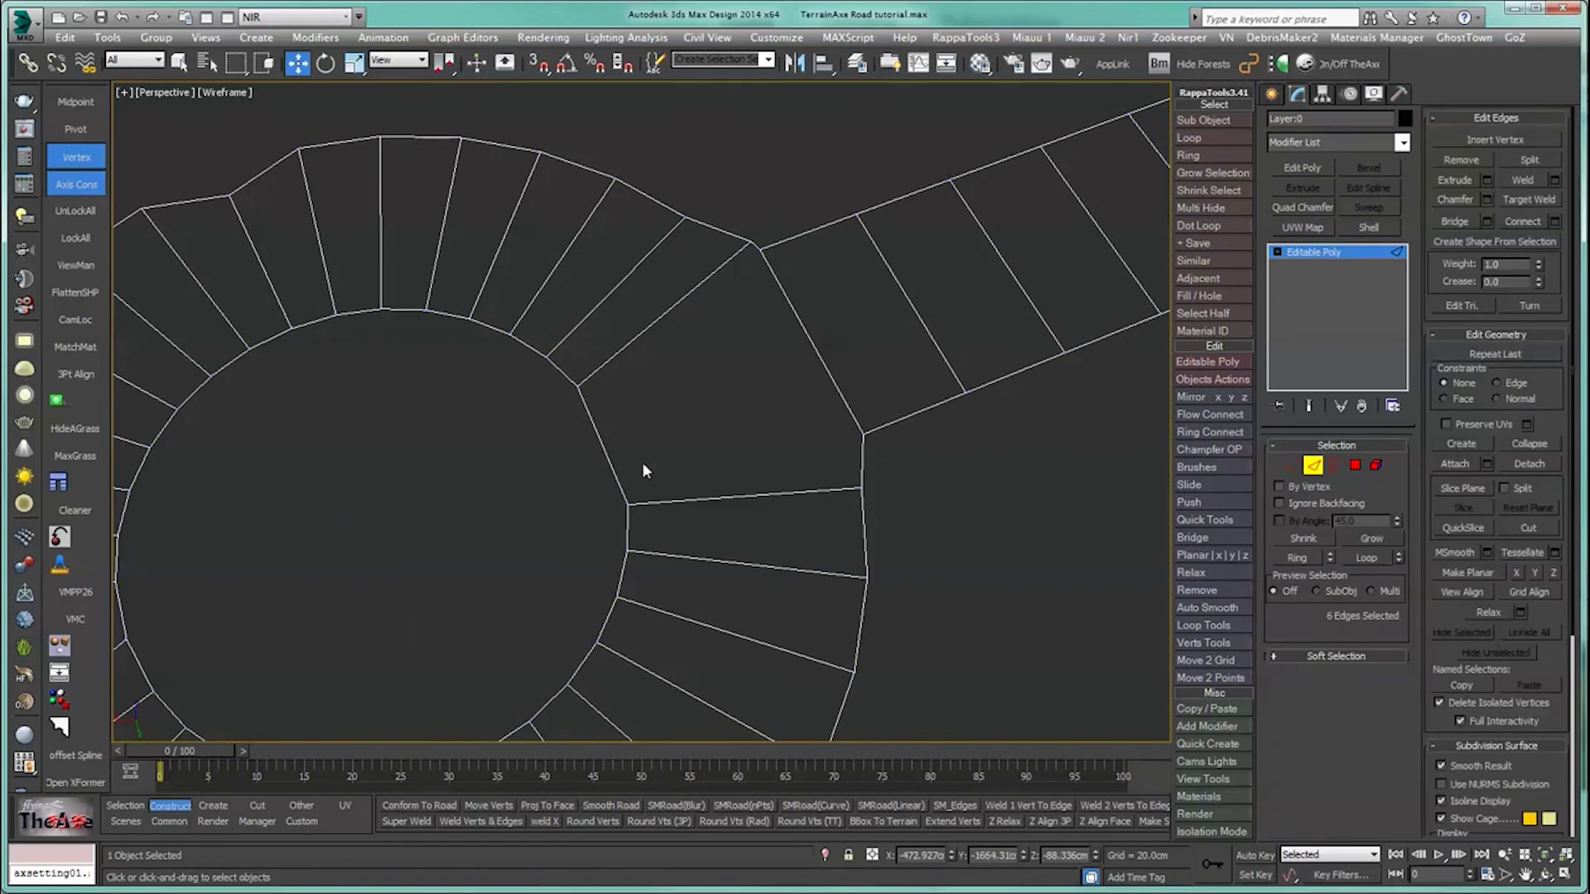
{"action": "left_click", "coordinate": [644, 473]}
{"action": "left_click", "coordinate": [1291, 464]}
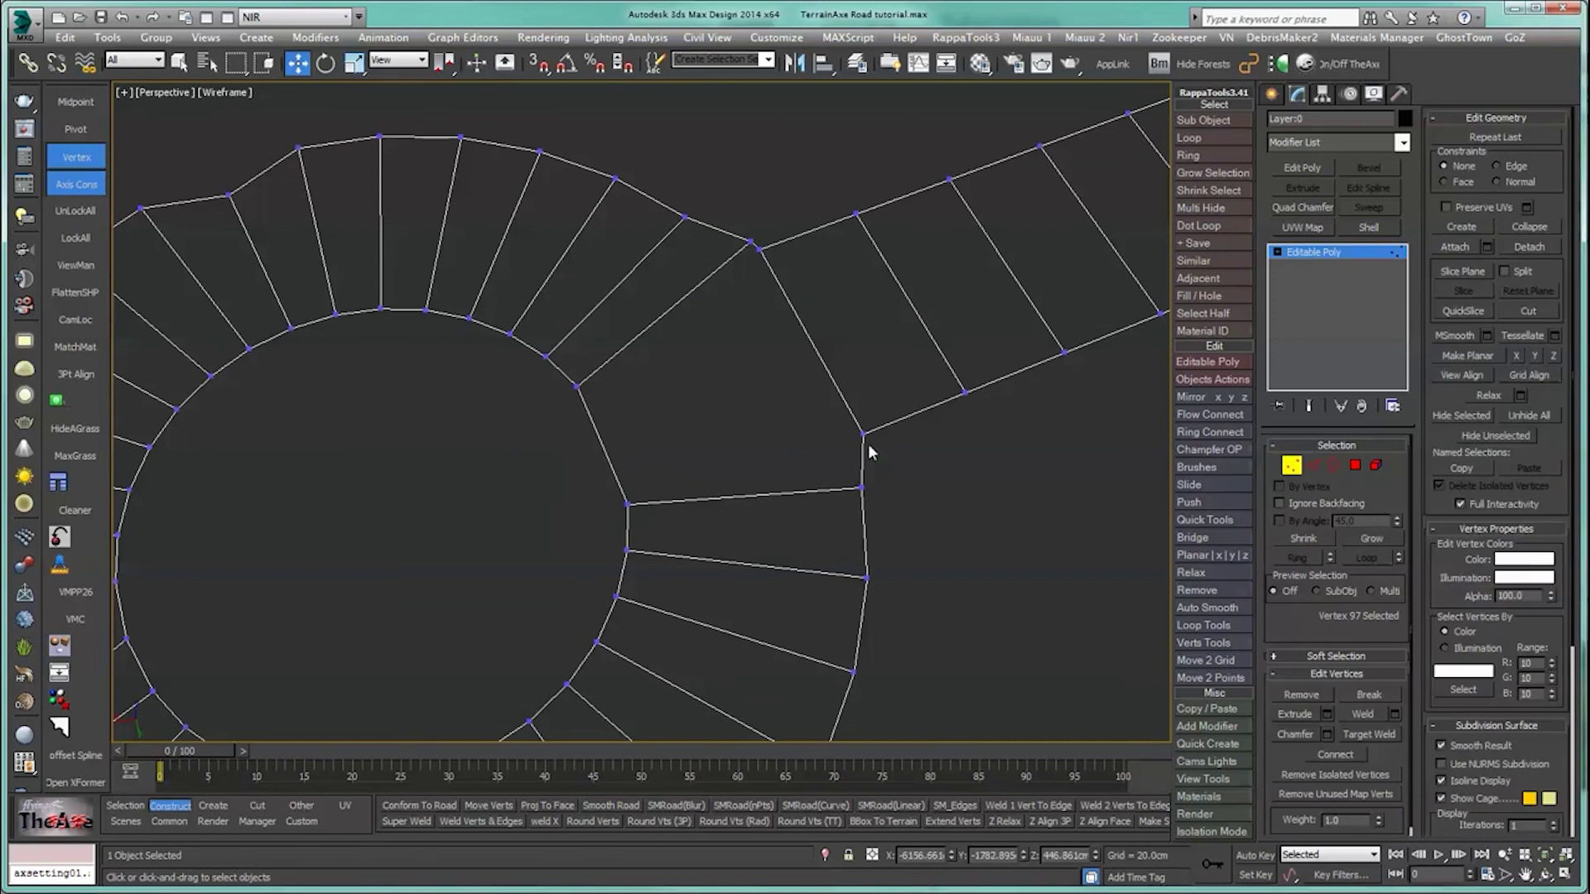
{"action": "left_click_drag", "start_coordinate": [802, 419], "coordinate": [879, 457]}
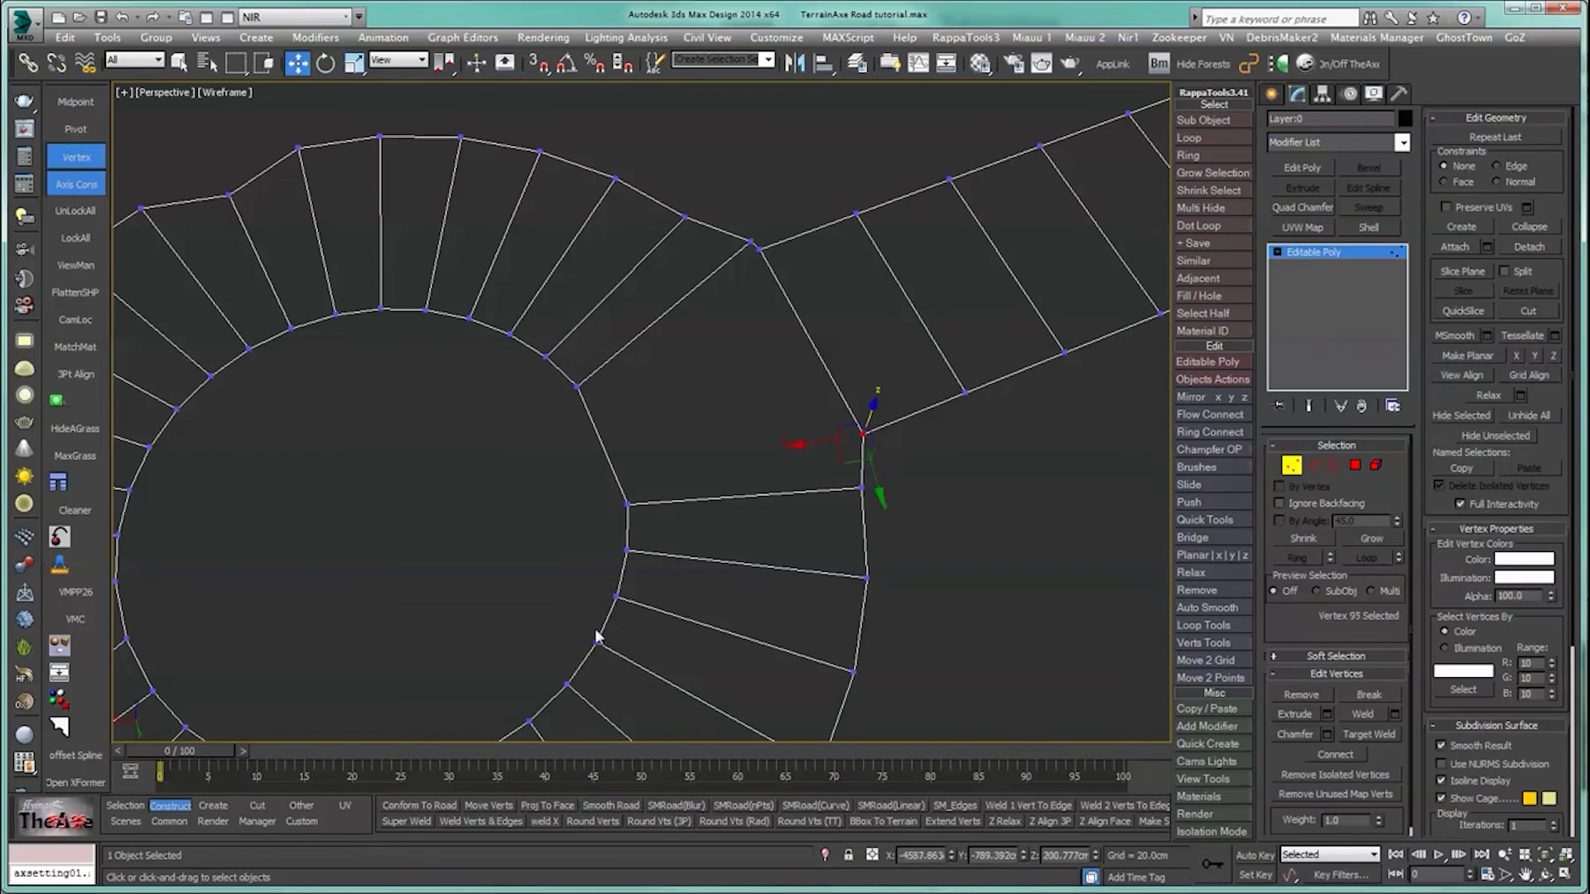
{"action": "left_click", "coordinate": [258, 805]}
{"action": "left_click", "coordinate": [822, 807]}
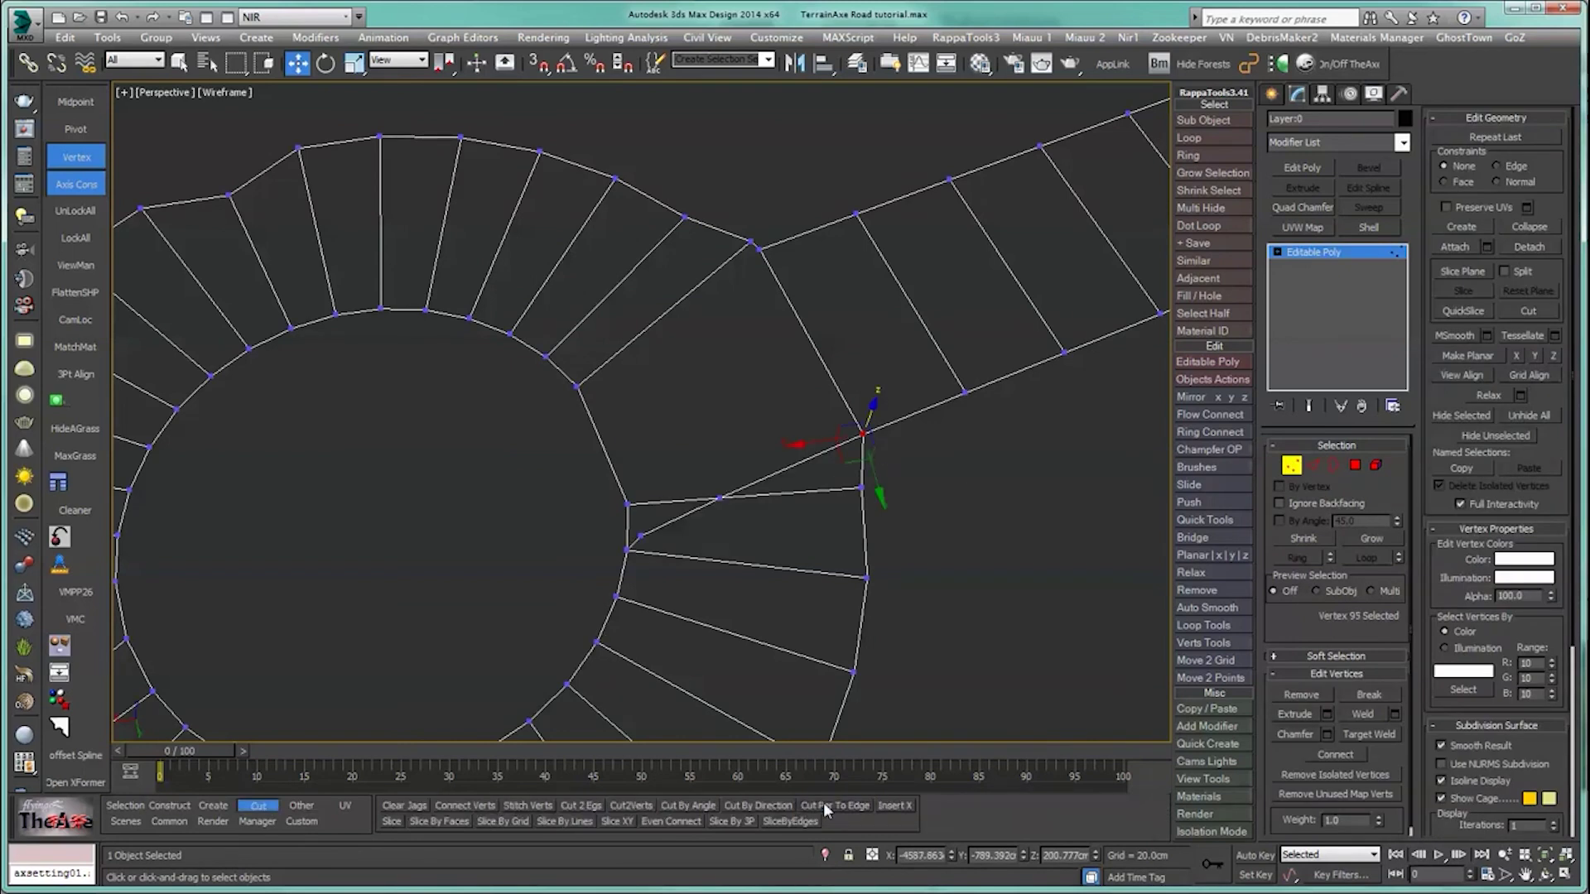
{"action": "key", "text": "ctrl+z"}
Step: Cut two edges by hand with the Cut tool, from the exit road's two corner vertices to the roundabout's inner border
{"action": "left_click", "coordinate": [1354, 466]}
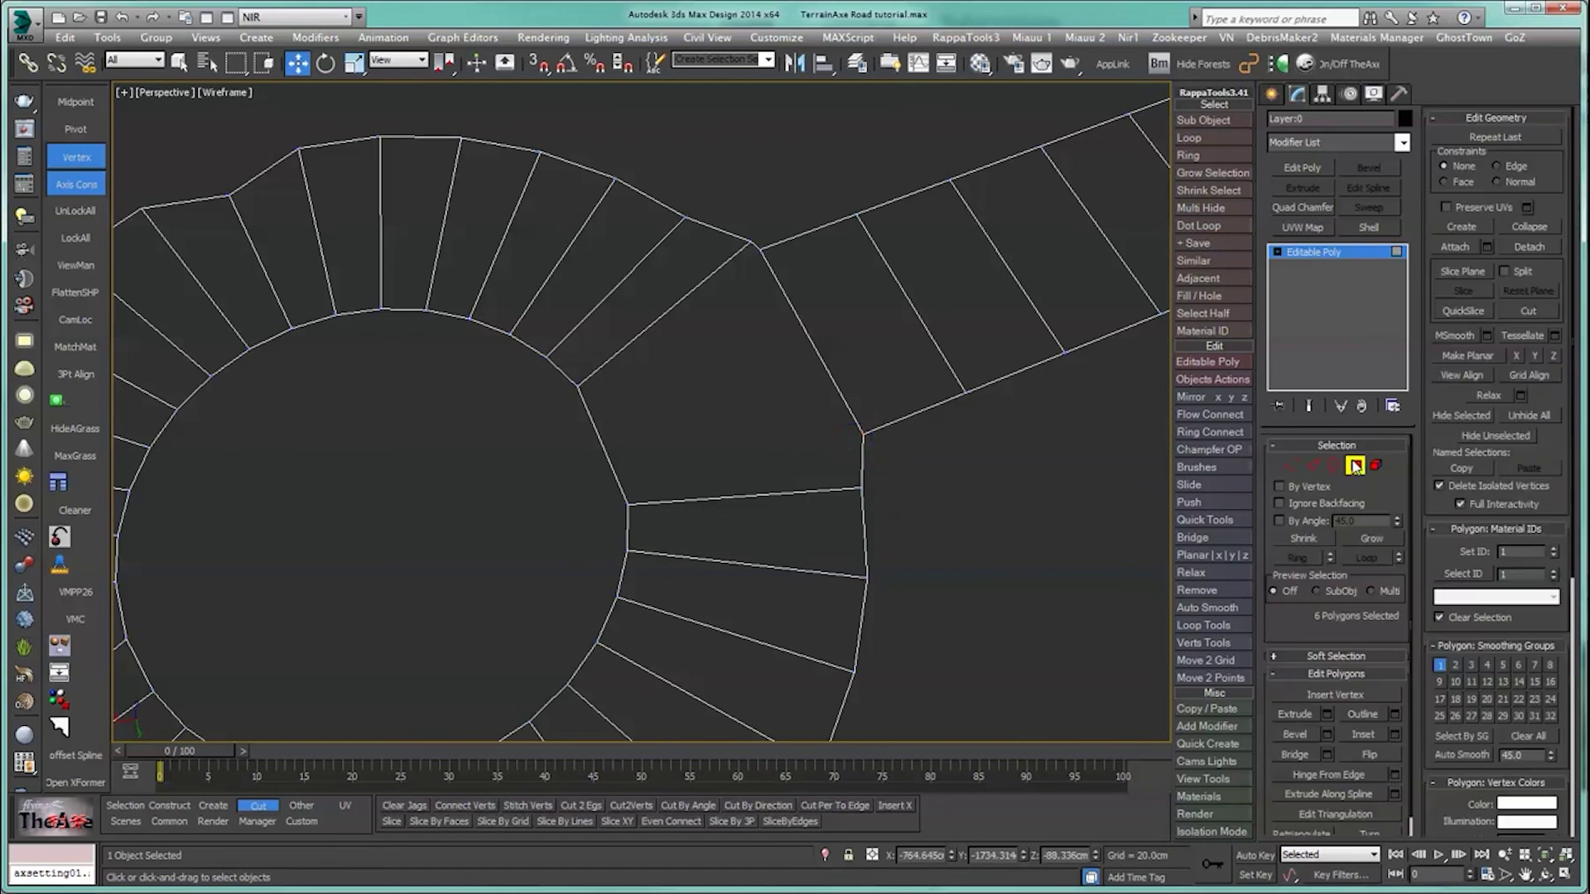
{"action": "left_click", "coordinate": [1526, 311]}
{"action": "left_click", "coordinate": [861, 431]}
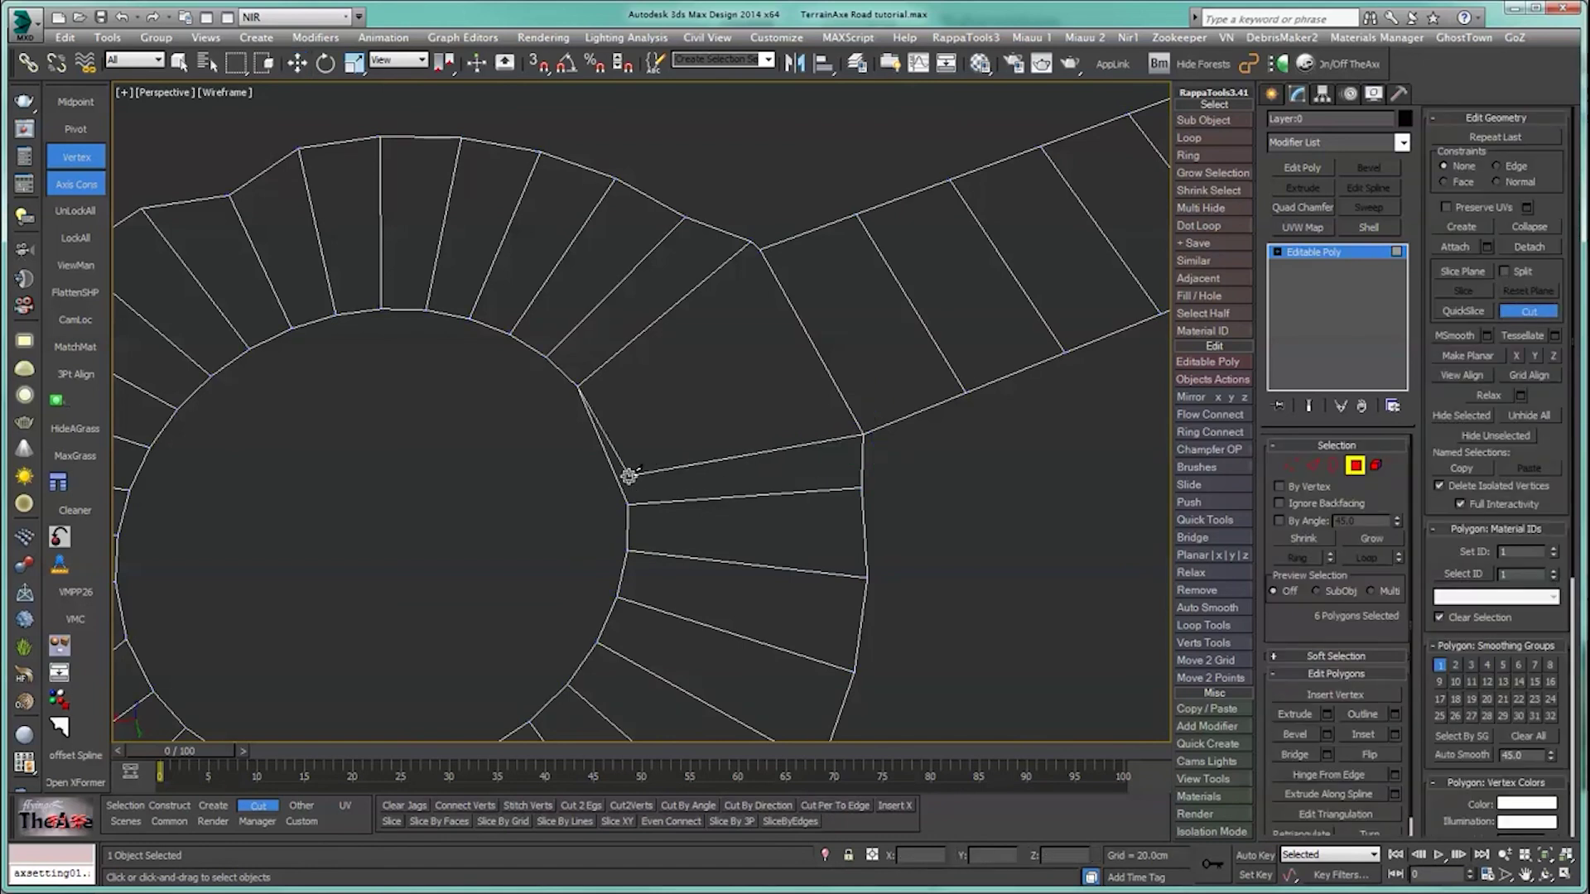
{"action": "left_click", "coordinate": [621, 484]}
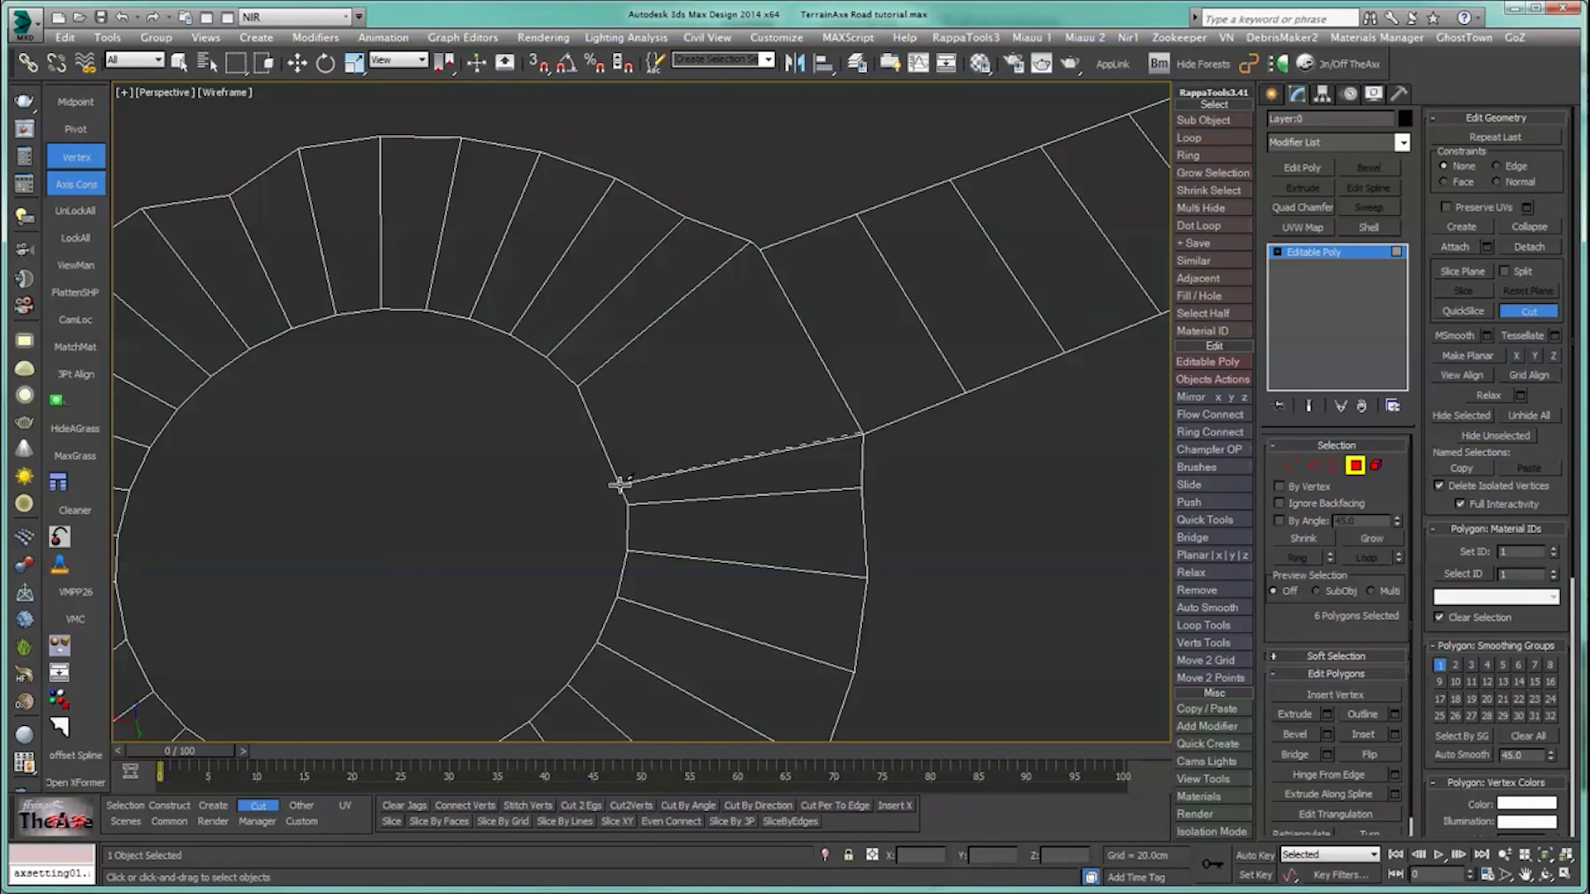
{"action": "right_click", "coordinate": [576, 474]}
{"action": "left_click", "coordinate": [761, 251]}
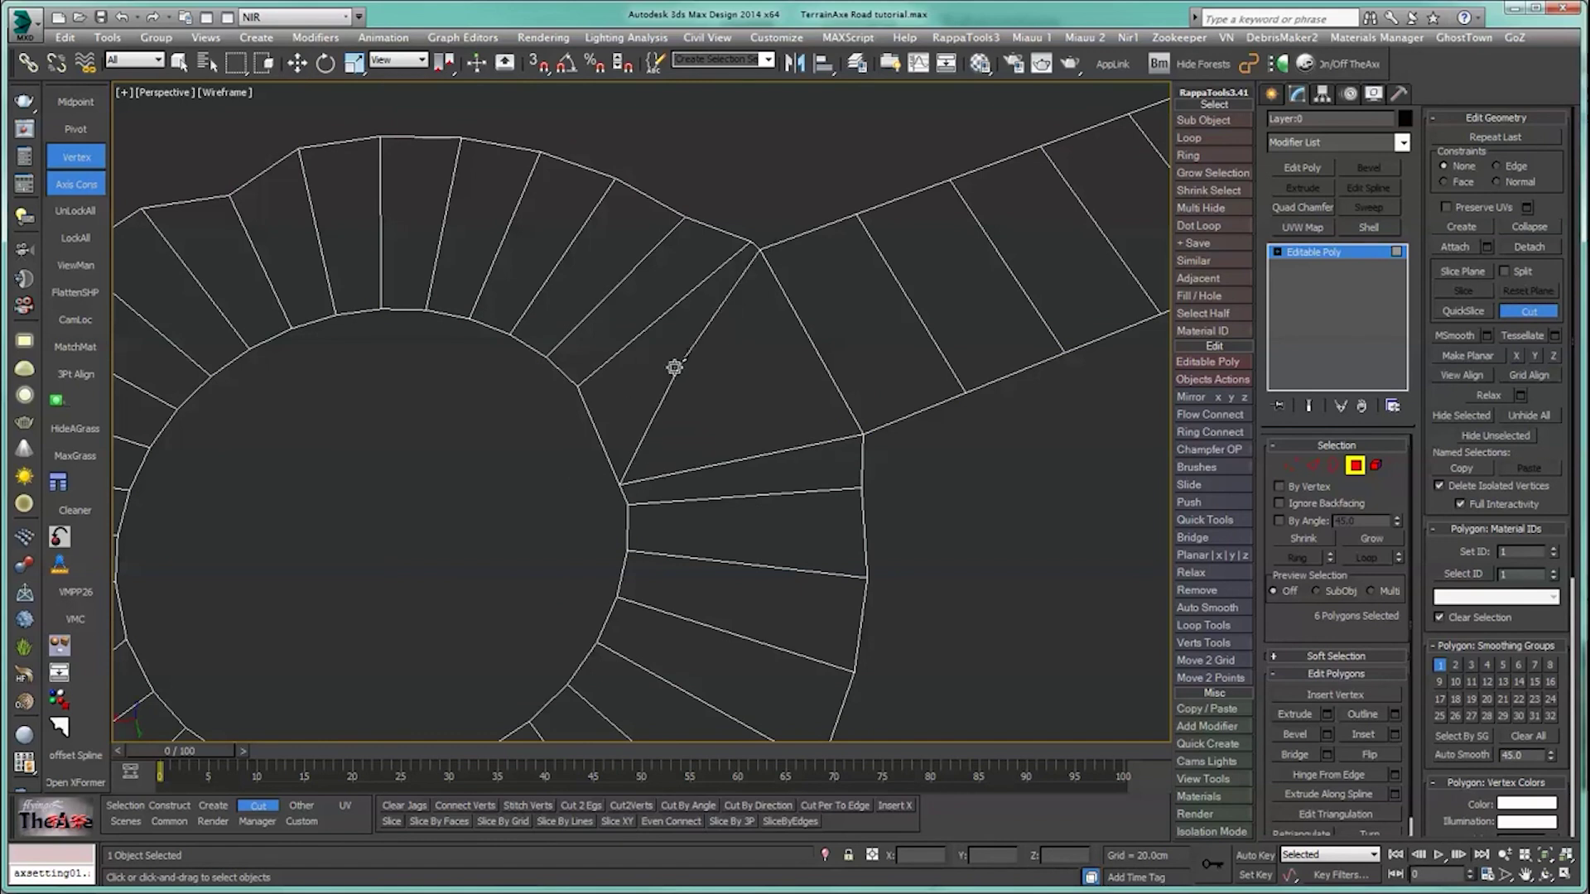
{"action": "left_click", "coordinate": [584, 404]}
{"action": "right_click", "coordinate": [646, 460]}
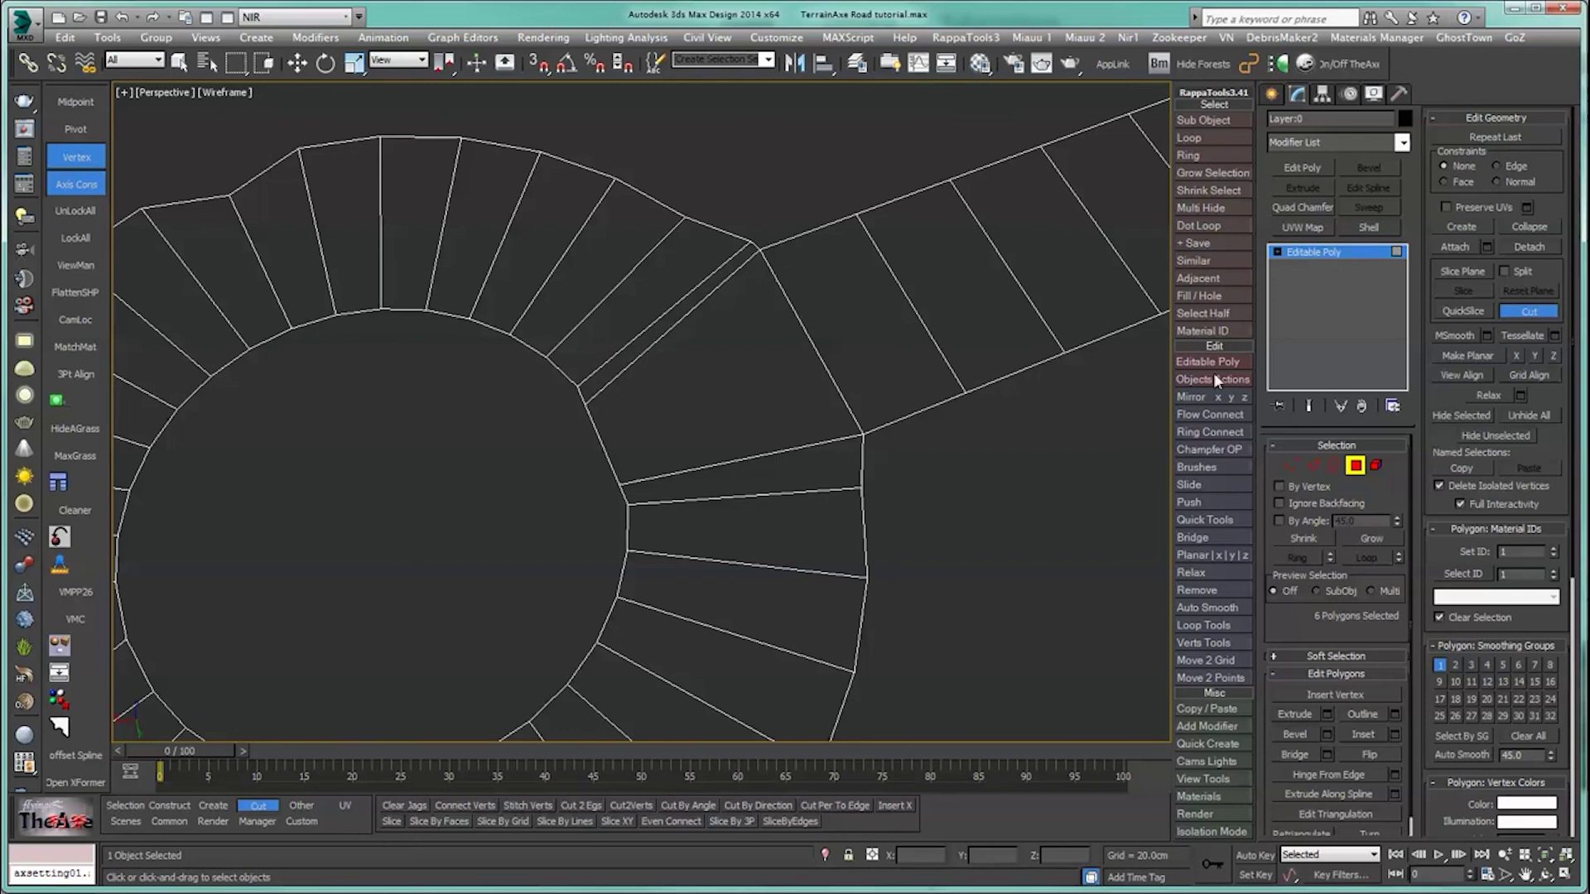
{"action": "left_click", "coordinate": [1507, 313]}
{"action": "left_click", "coordinate": [1292, 467]}
{"action": "left_click_drag", "start_coordinate": [542, 392], "coordinate": [648, 498]}
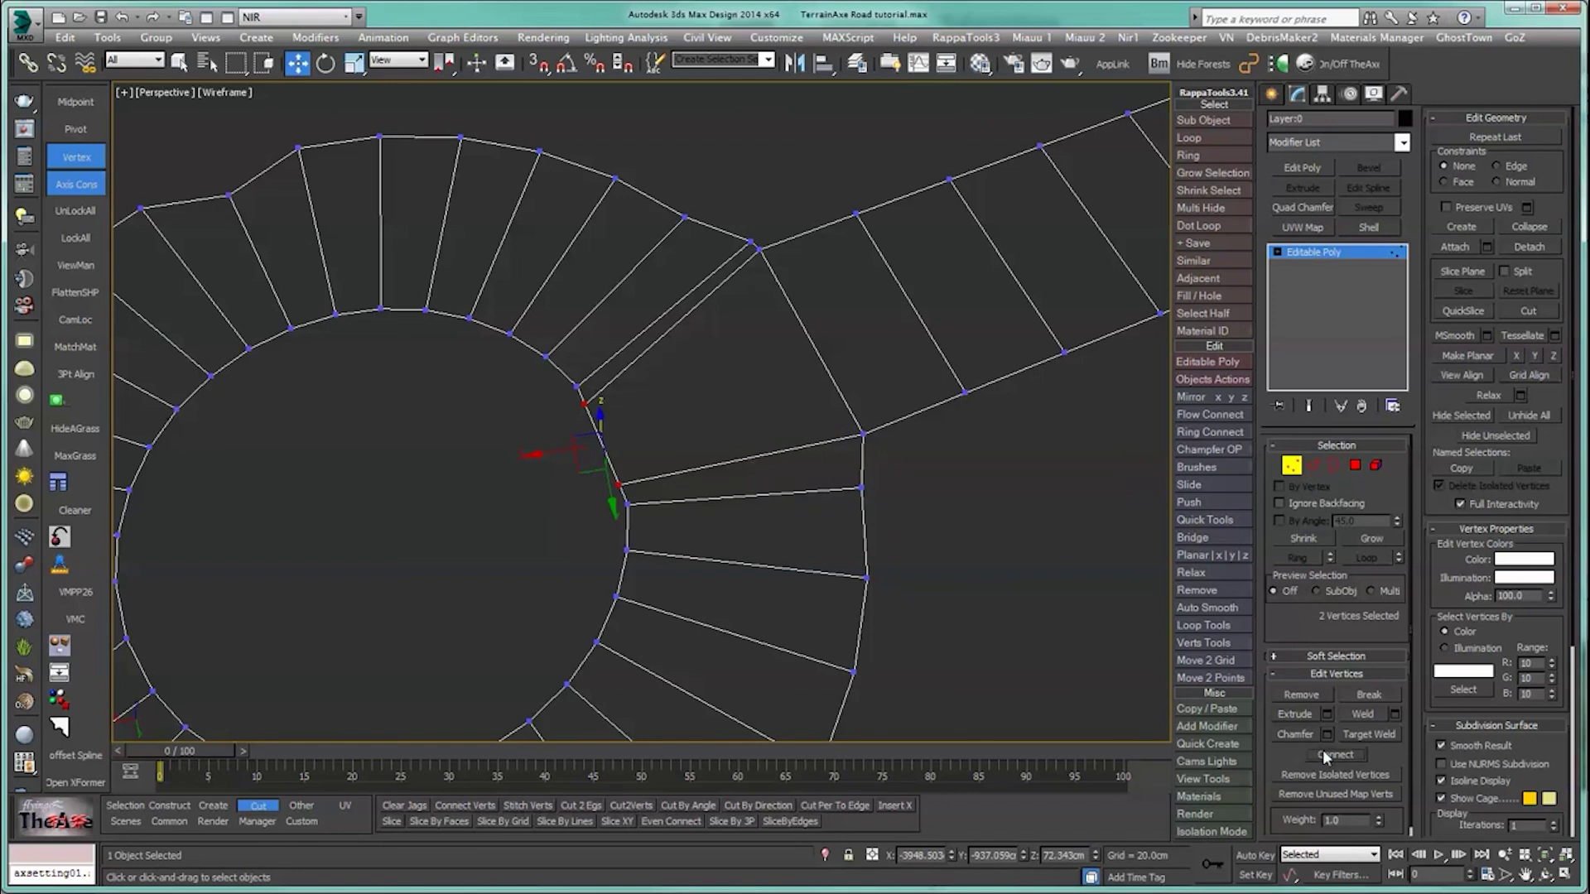
{"action": "left_click_drag", "start_coordinate": [837, 153], "coordinate": [404, 616]}
{"action": "left_click", "coordinate": [1292, 466]}
{"action": "middle_click_drag", "start_coordinate": [1020, 593], "coordinate": [799, 414], "text": "alt"}
{"action": "scroll", "coordinate": [778, 439], "scroll_direction": "down", "scroll_amount": 4}
{"action": "middle_click_drag", "start_coordinate": [686, 537], "coordinate": [611, 494]}
{"action": "scroll", "coordinate": [693, 523], "scroll_direction": "up", "scroll_amount": 5}
Step: Select the roundabout's outer border between the entrance and exit roads' corner vertices on one side, and smooth it with SMRoad(Curve)
{"action": "left_click", "coordinate": [1292, 466]}
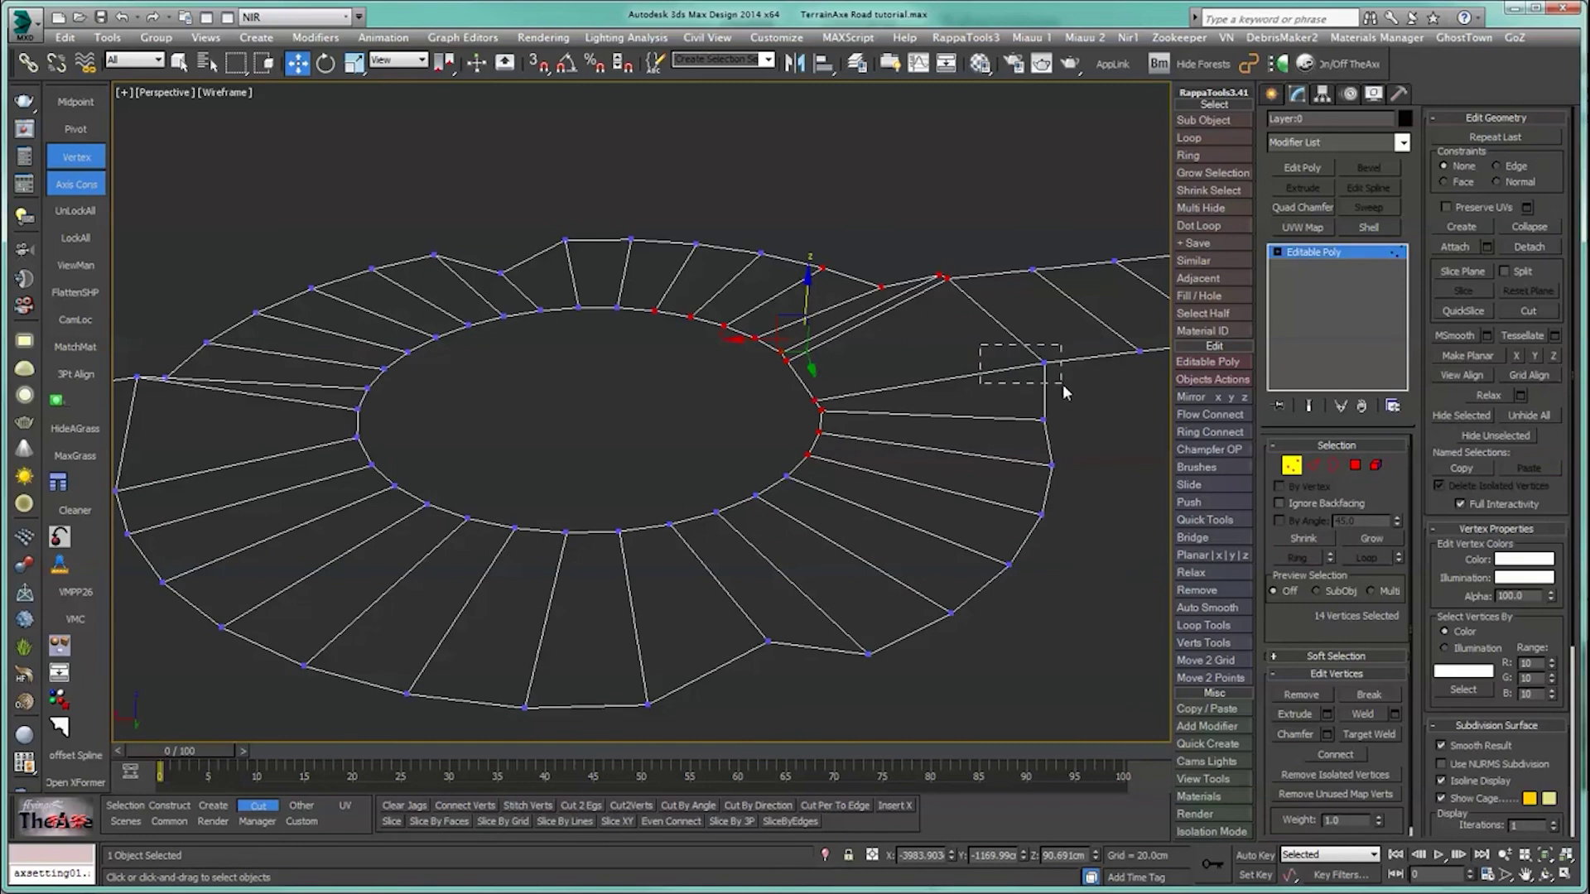
{"action": "left_click", "coordinate": [1043, 362]}
{"action": "scroll", "coordinate": [861, 553], "scroll_direction": "down", "scroll_amount": 3}
{"action": "left_click", "coordinate": [494, 495], "text": "ctrl"}
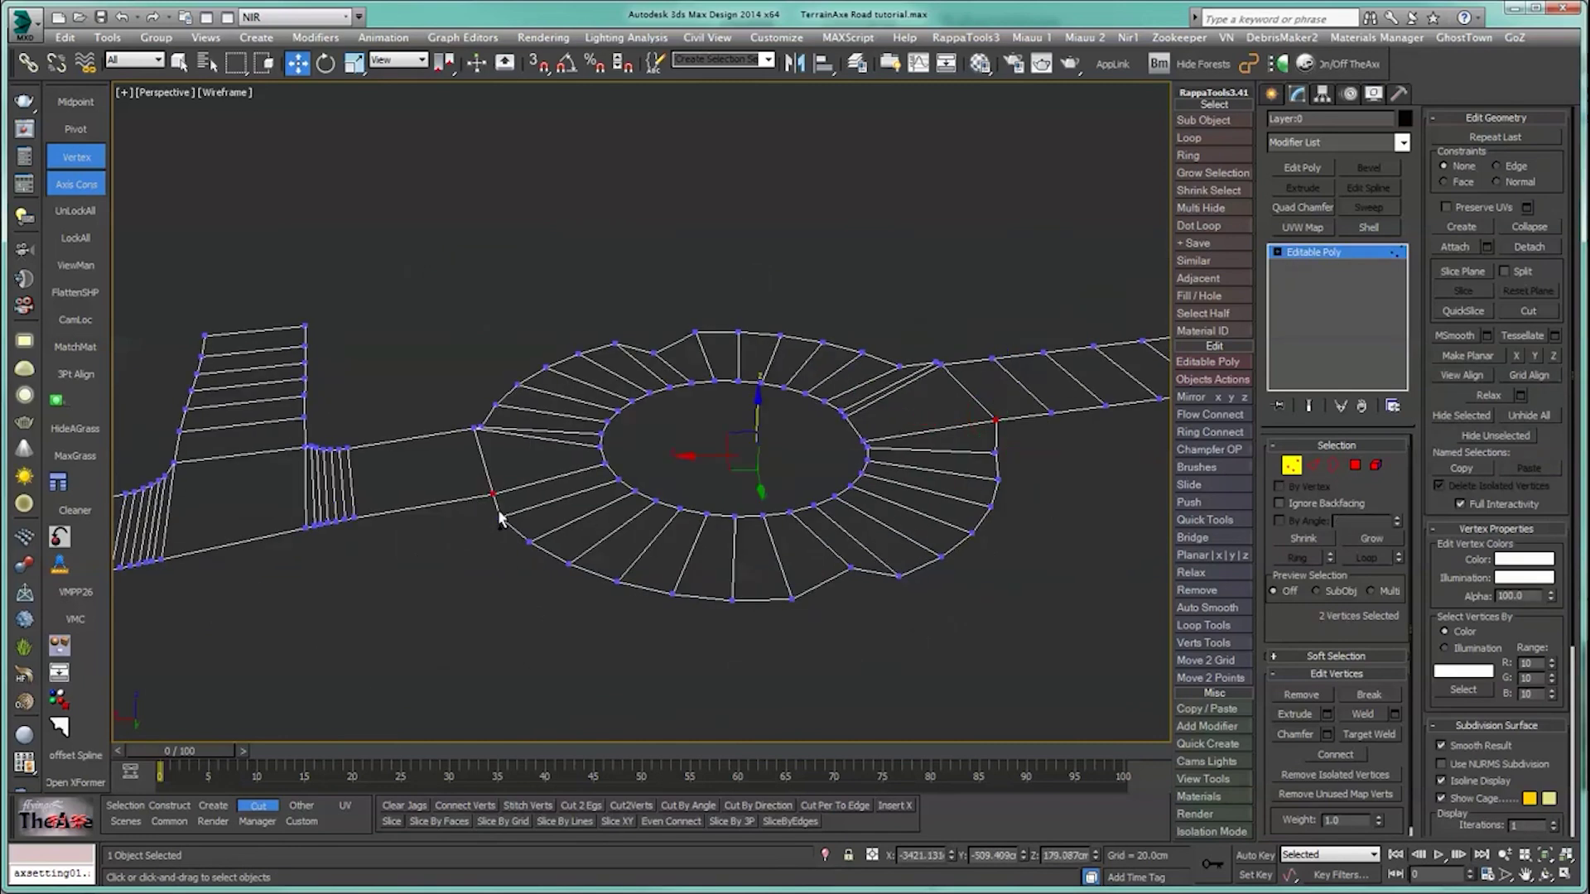
{"action": "left_click", "coordinate": [124, 804]}
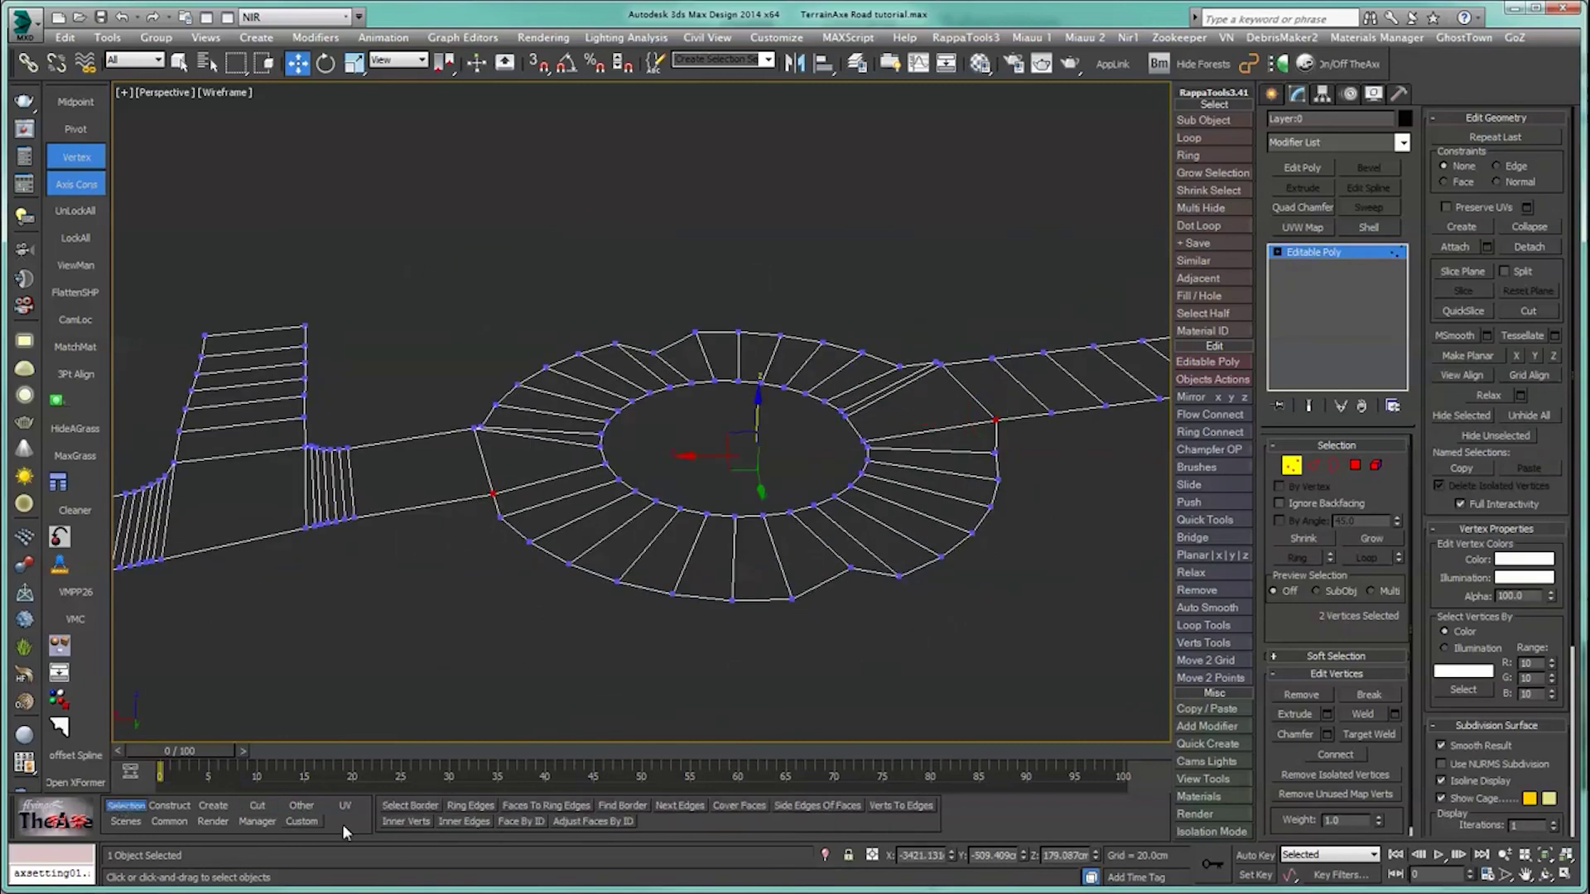
{"action": "left_click", "coordinate": [400, 807]}
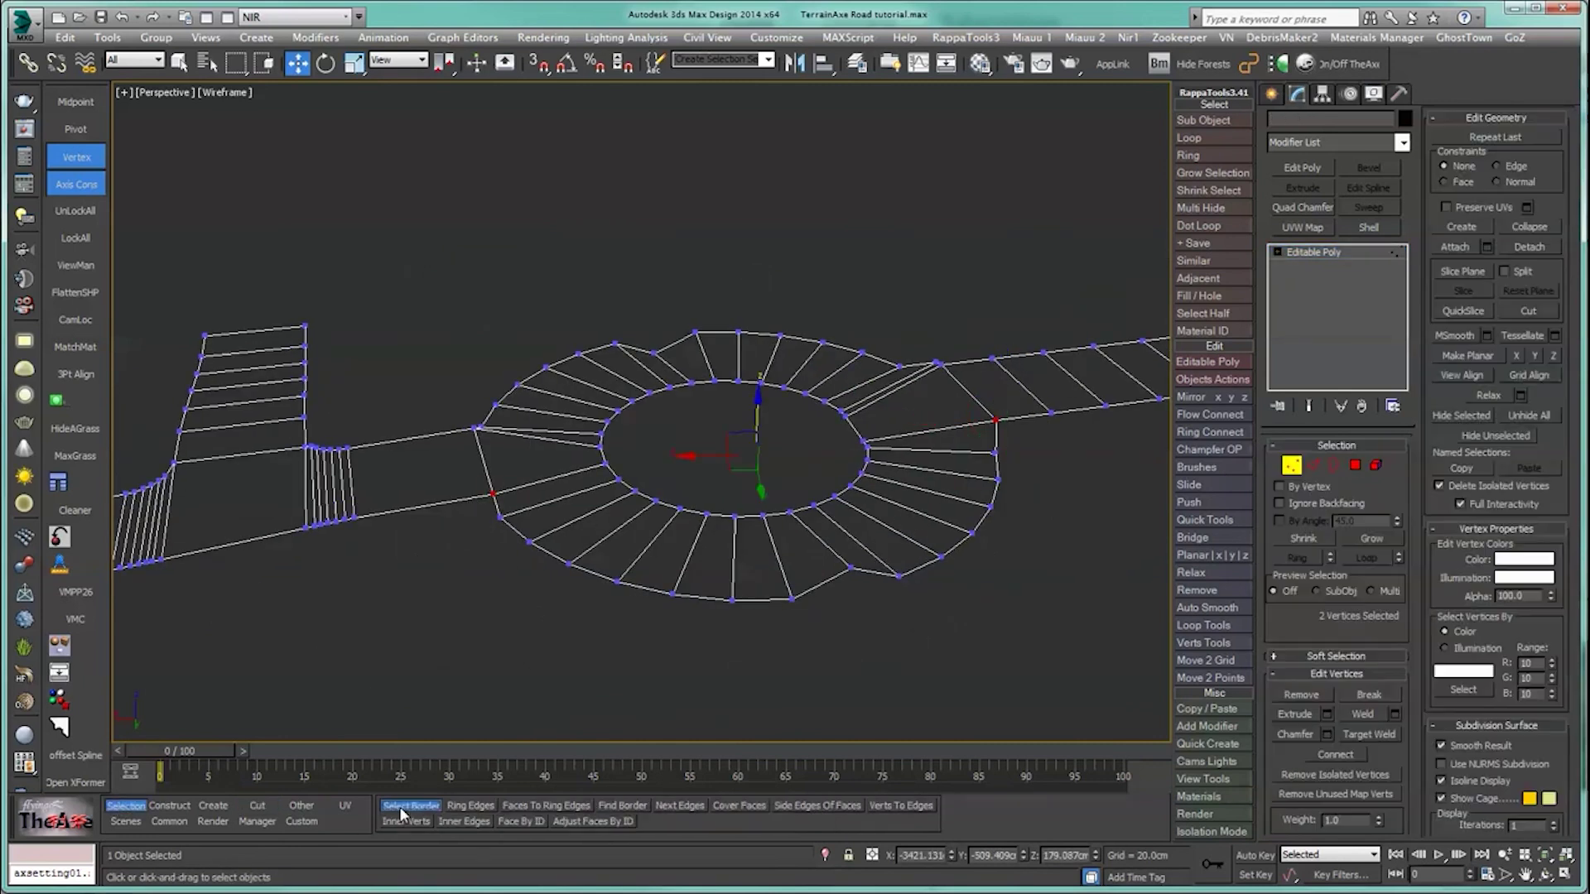
{"action": "left_click", "coordinate": [169, 805]}
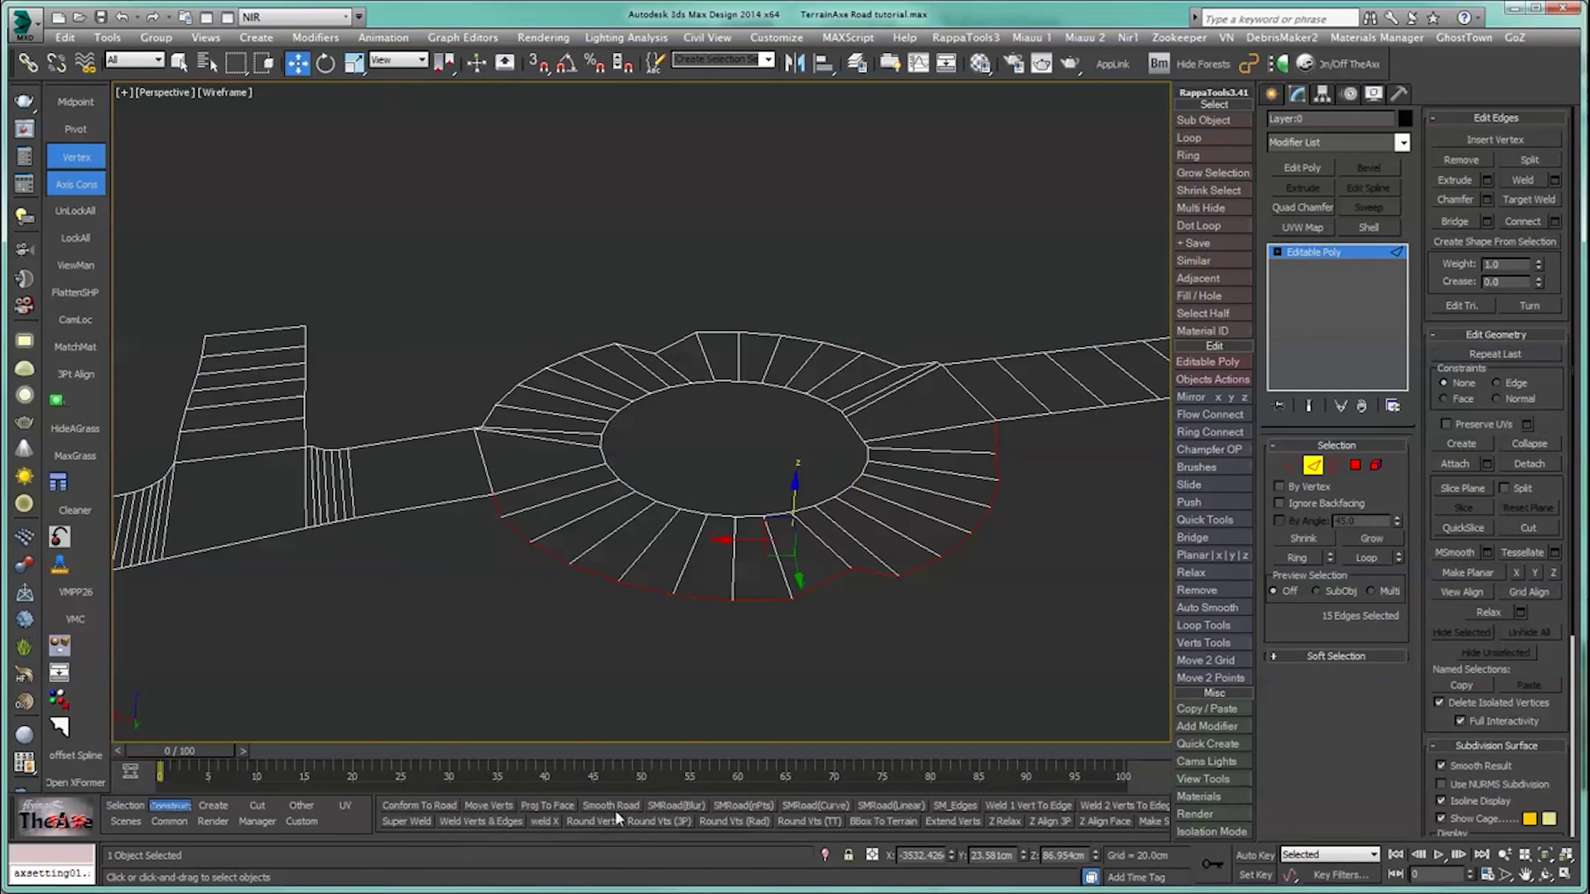
{"action": "left_click", "coordinate": [797, 805]}
{"action": "middle_click_drag", "start_coordinate": [755, 695], "coordinate": [568, 585], "text": "alt"}
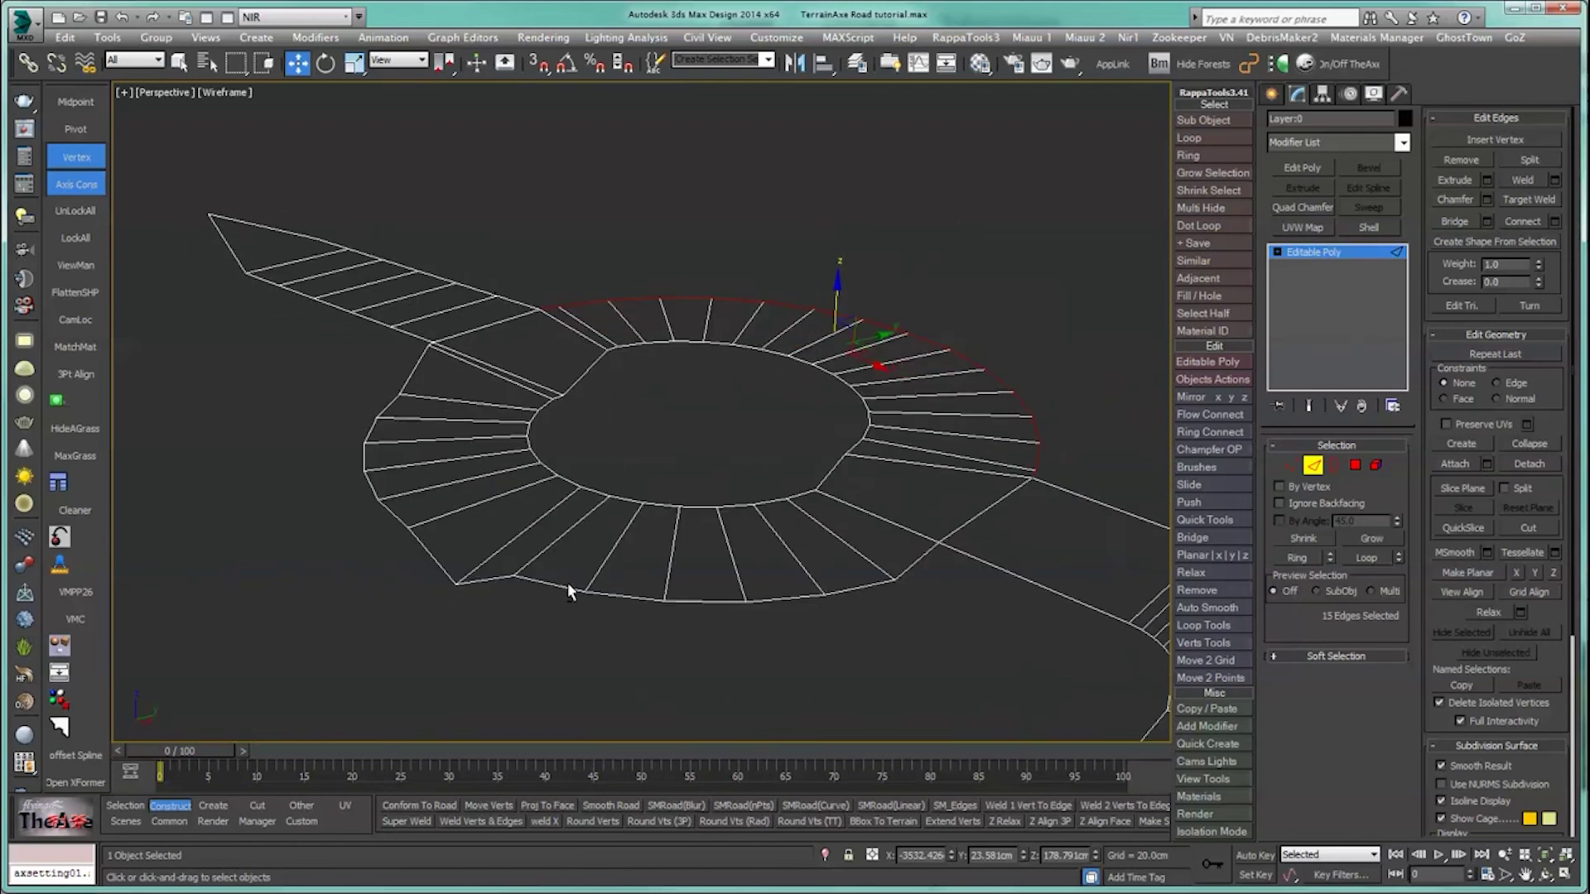
Step: Select the opposite outer border through the entrance corner, the lowered middle vertex and the exit corner, and smooth it with SMRoad(nPts)
{"action": "key", "text": "1"}
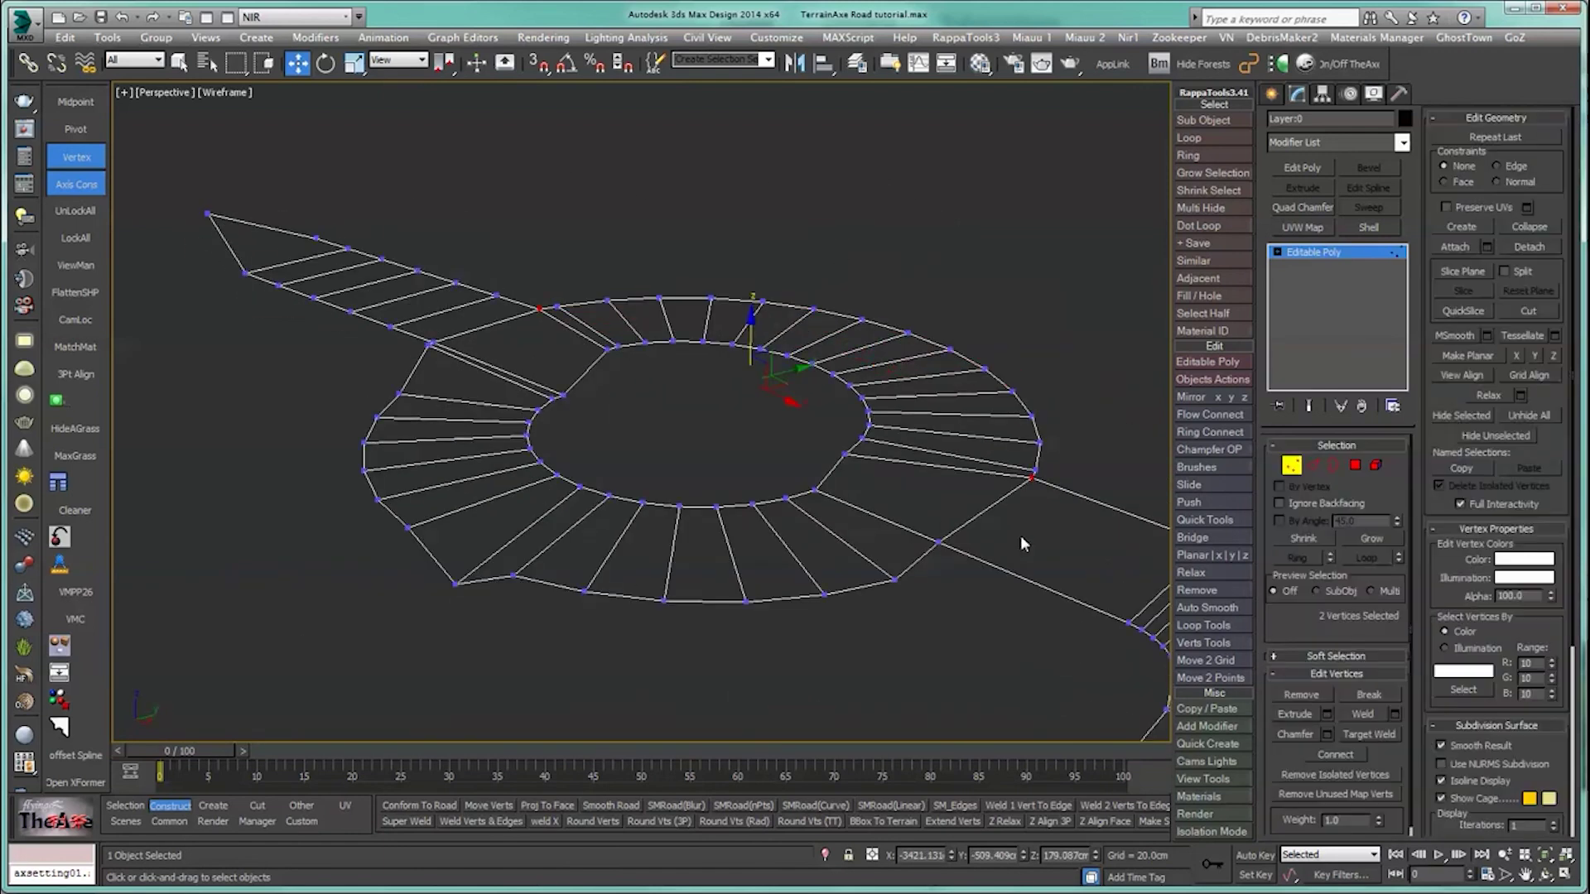
{"action": "left_click", "coordinate": [938, 542]}
{"action": "left_click", "coordinate": [455, 584], "text": "ctrl"}
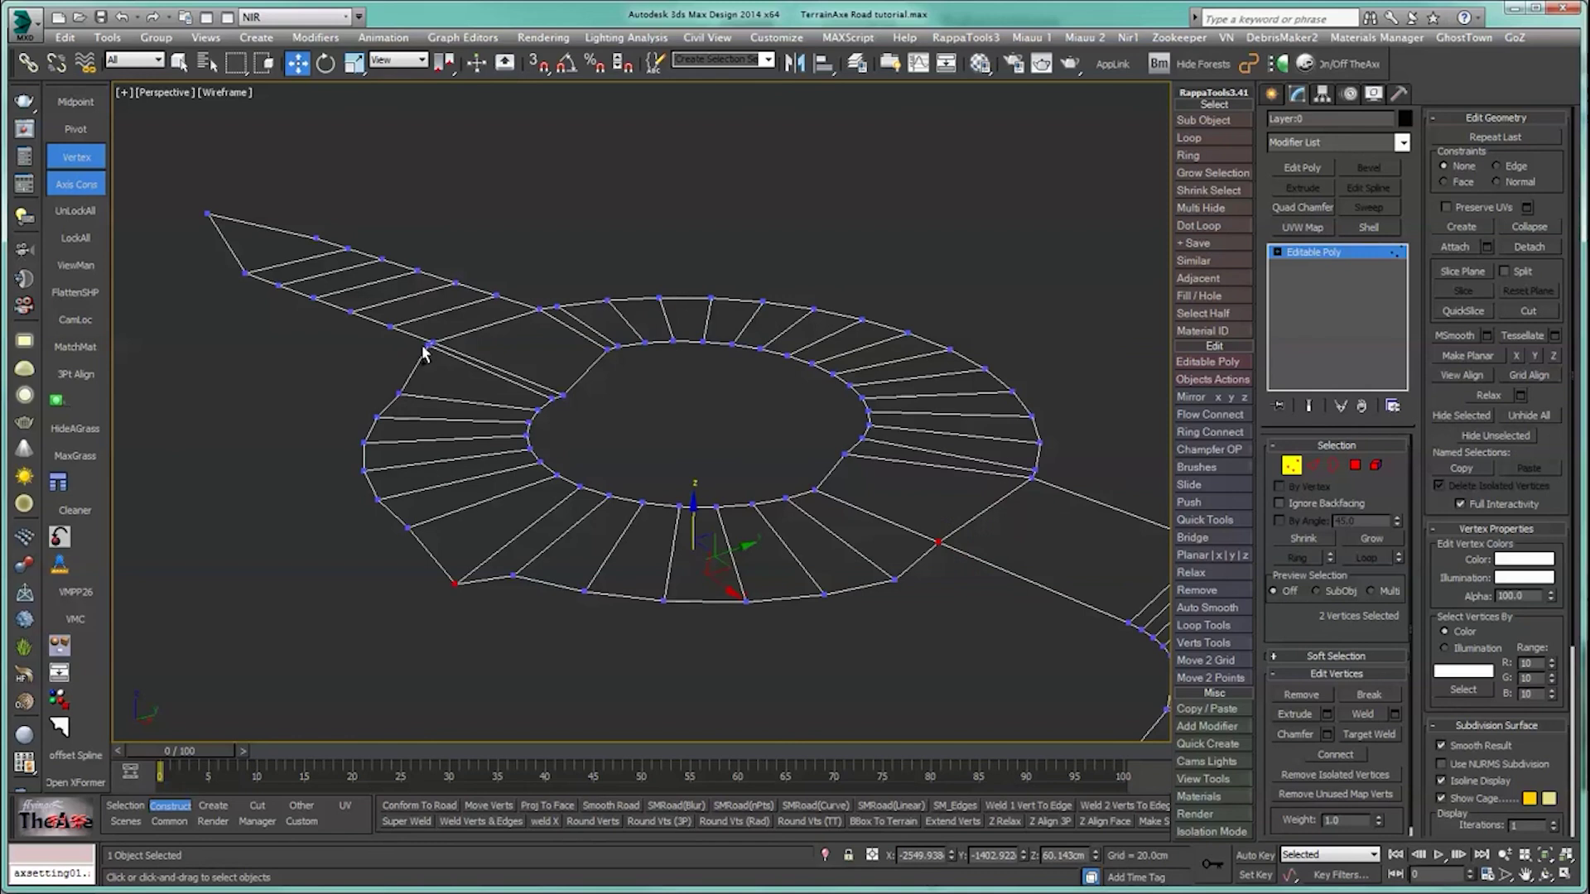
{"action": "middle_click_drag", "start_coordinate": [426, 344], "coordinate": [346, 232], "text": "alt"}
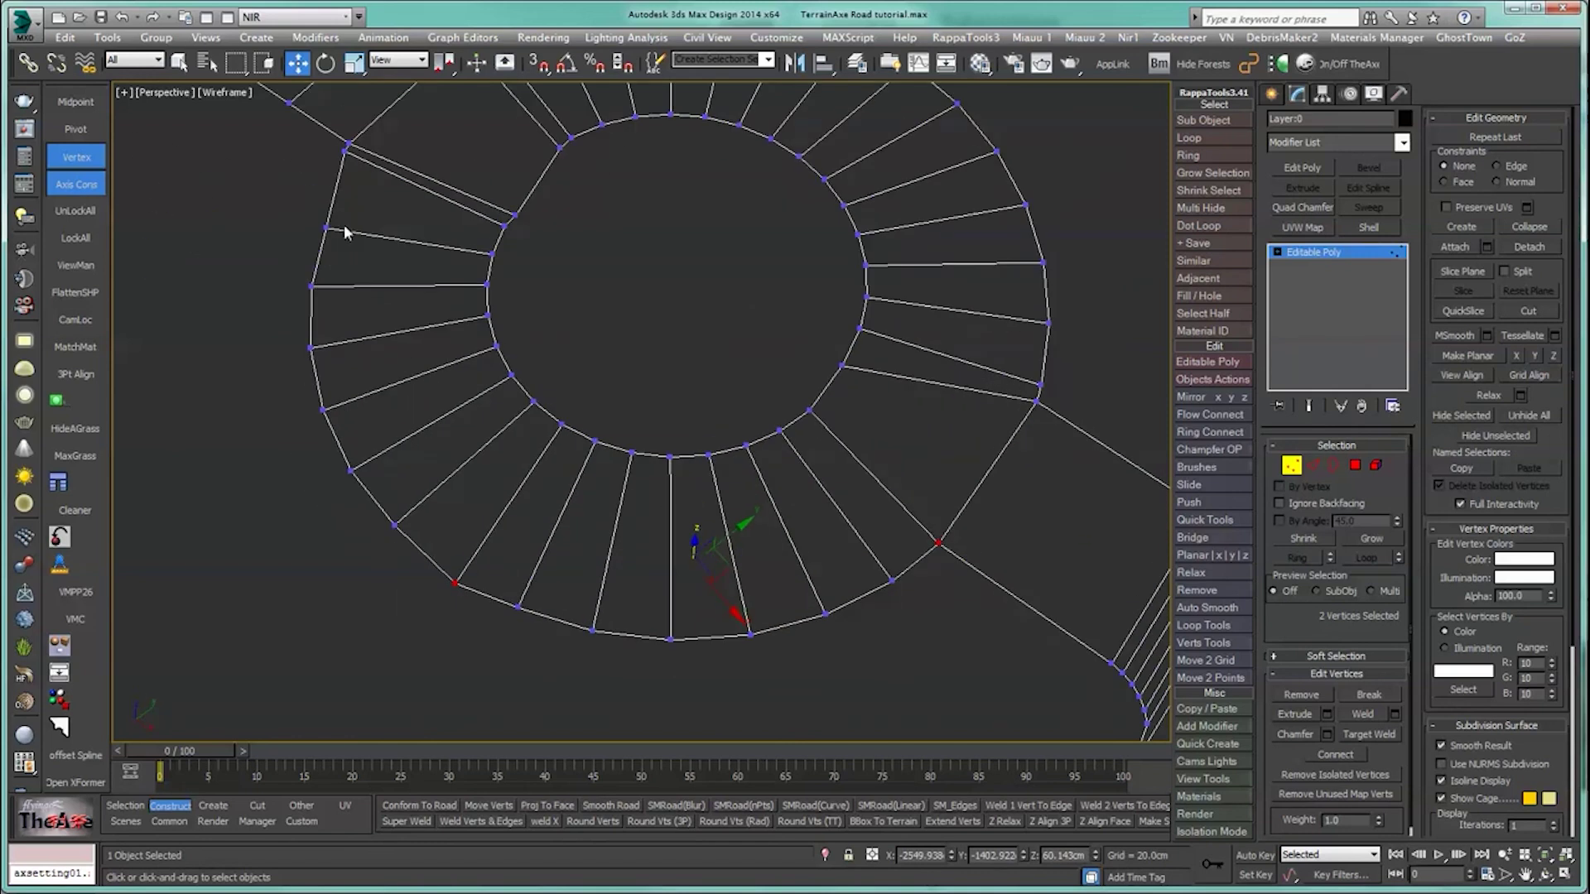
{"action": "left_click", "coordinate": [349, 144], "text": "ctrl"}
{"action": "middle_click_drag", "start_coordinate": [390, 645], "coordinate": [391, 619], "text": "alt"}
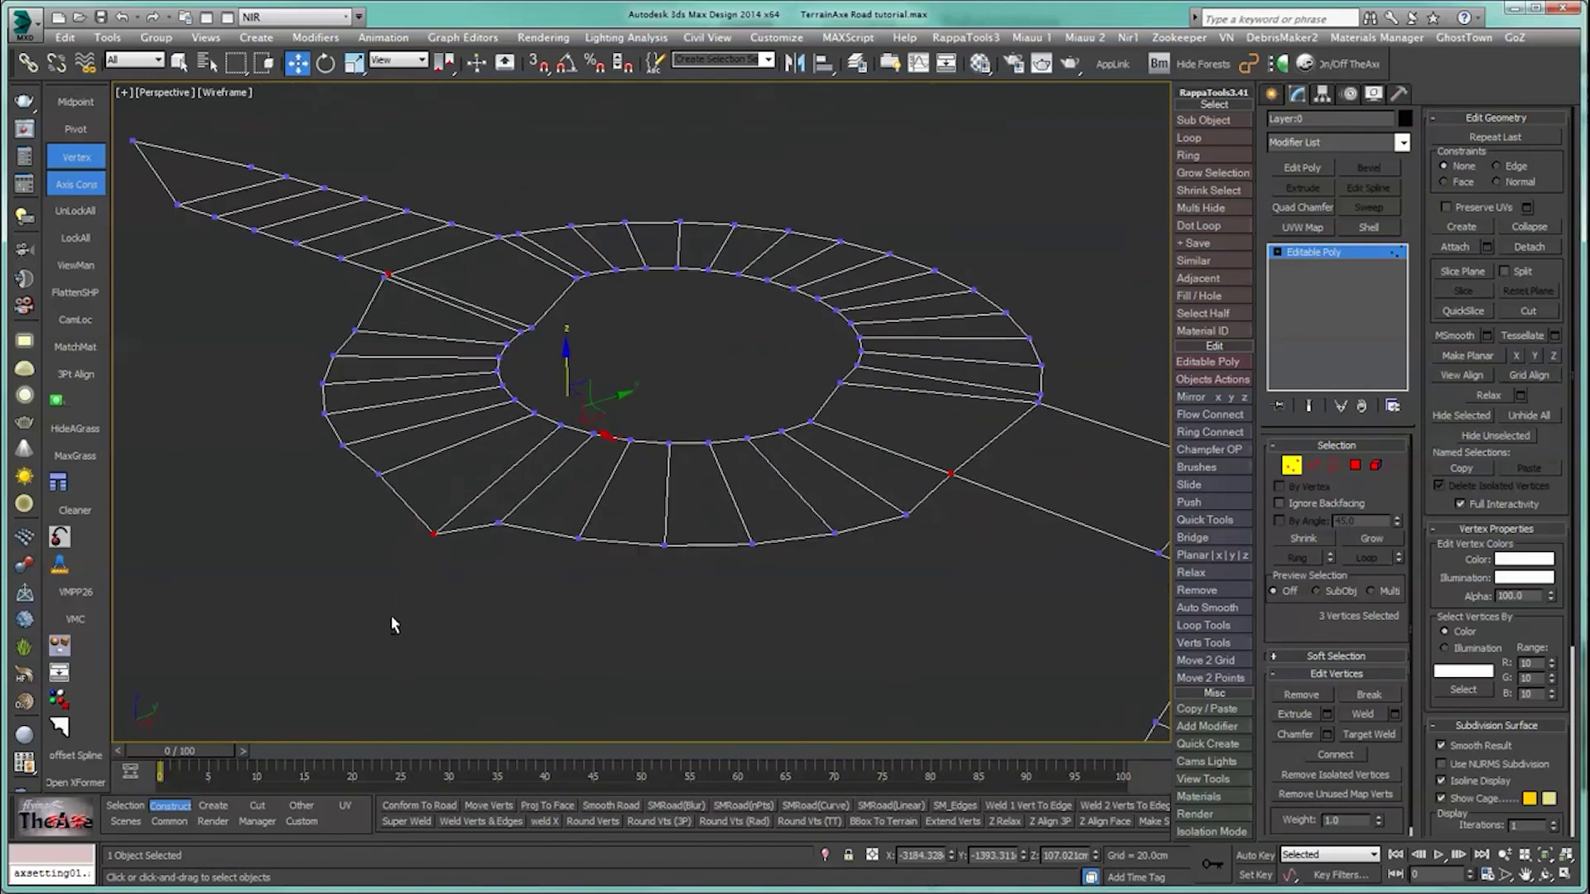
{"action": "left_click", "coordinate": [122, 807]}
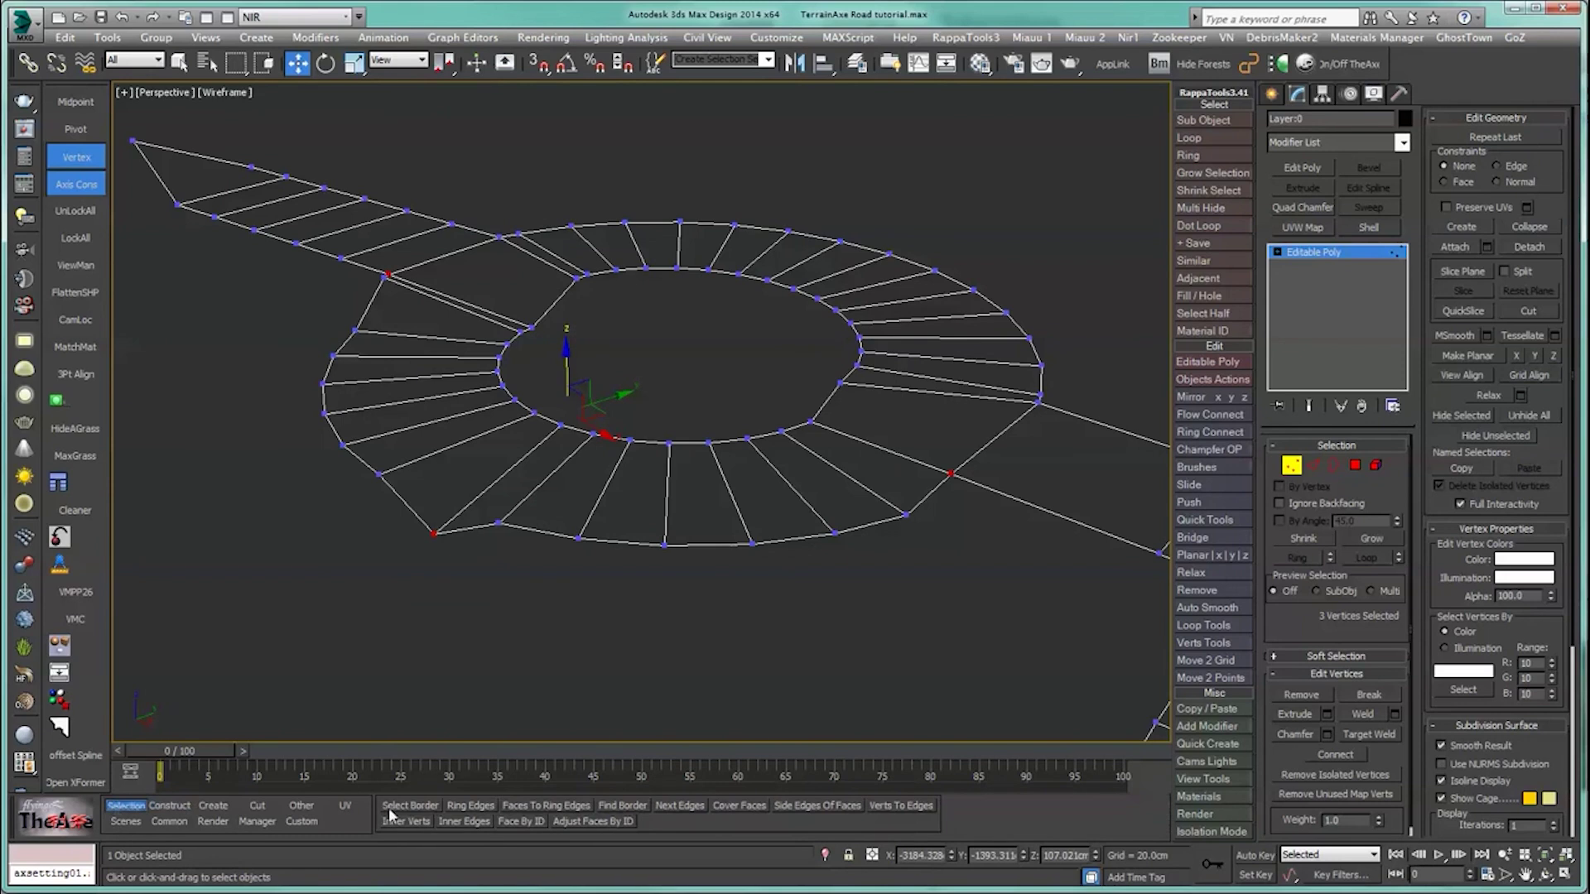
{"action": "left_click", "coordinate": [411, 806]}
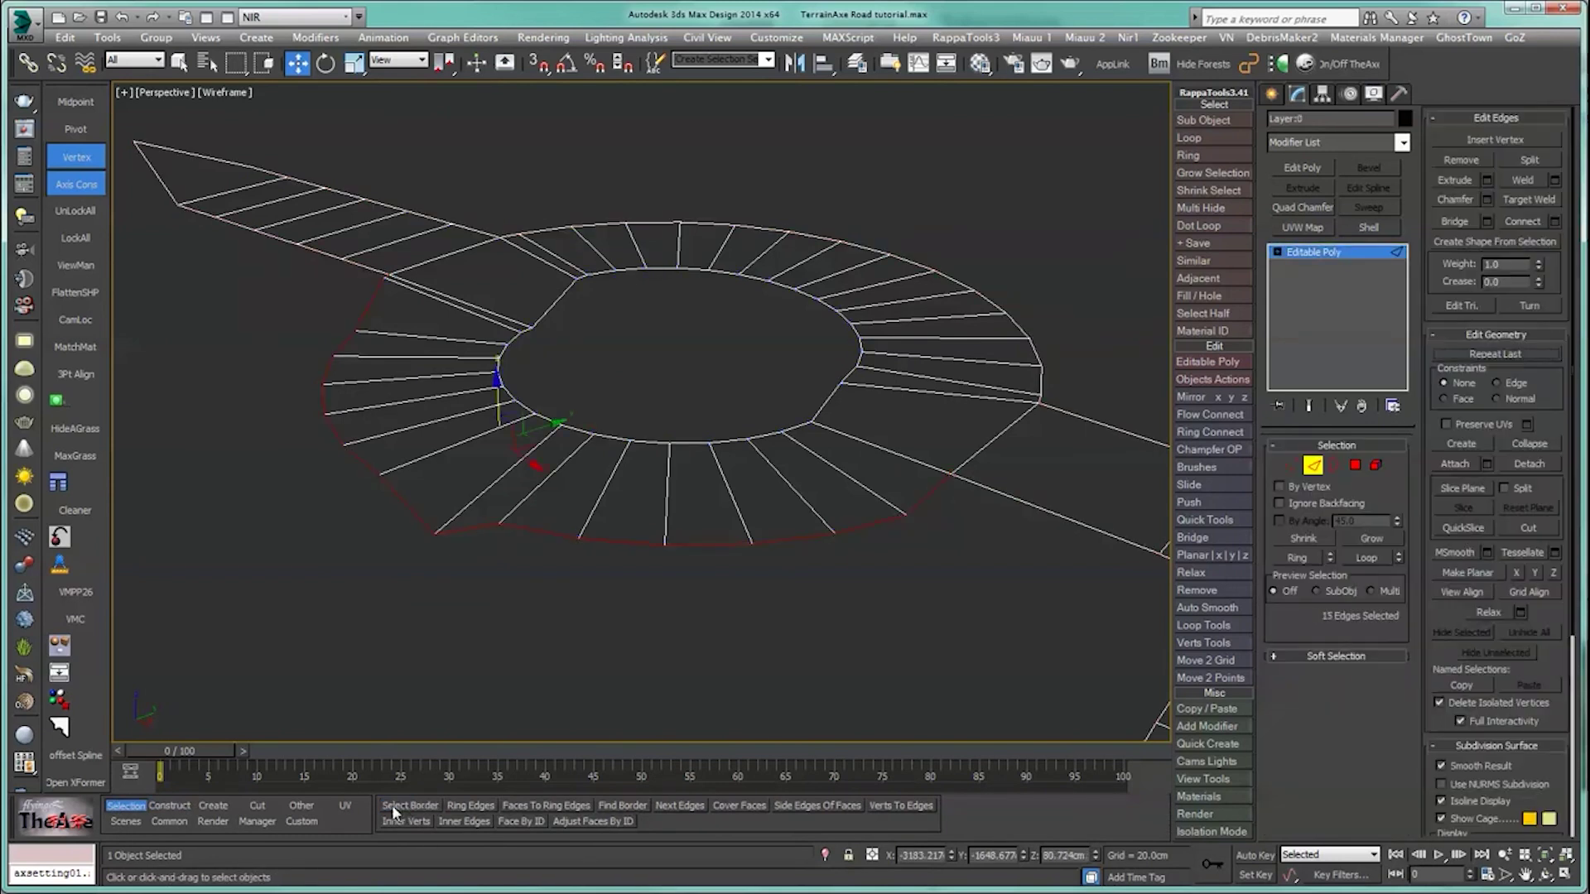
{"action": "left_click", "coordinate": [169, 806]}
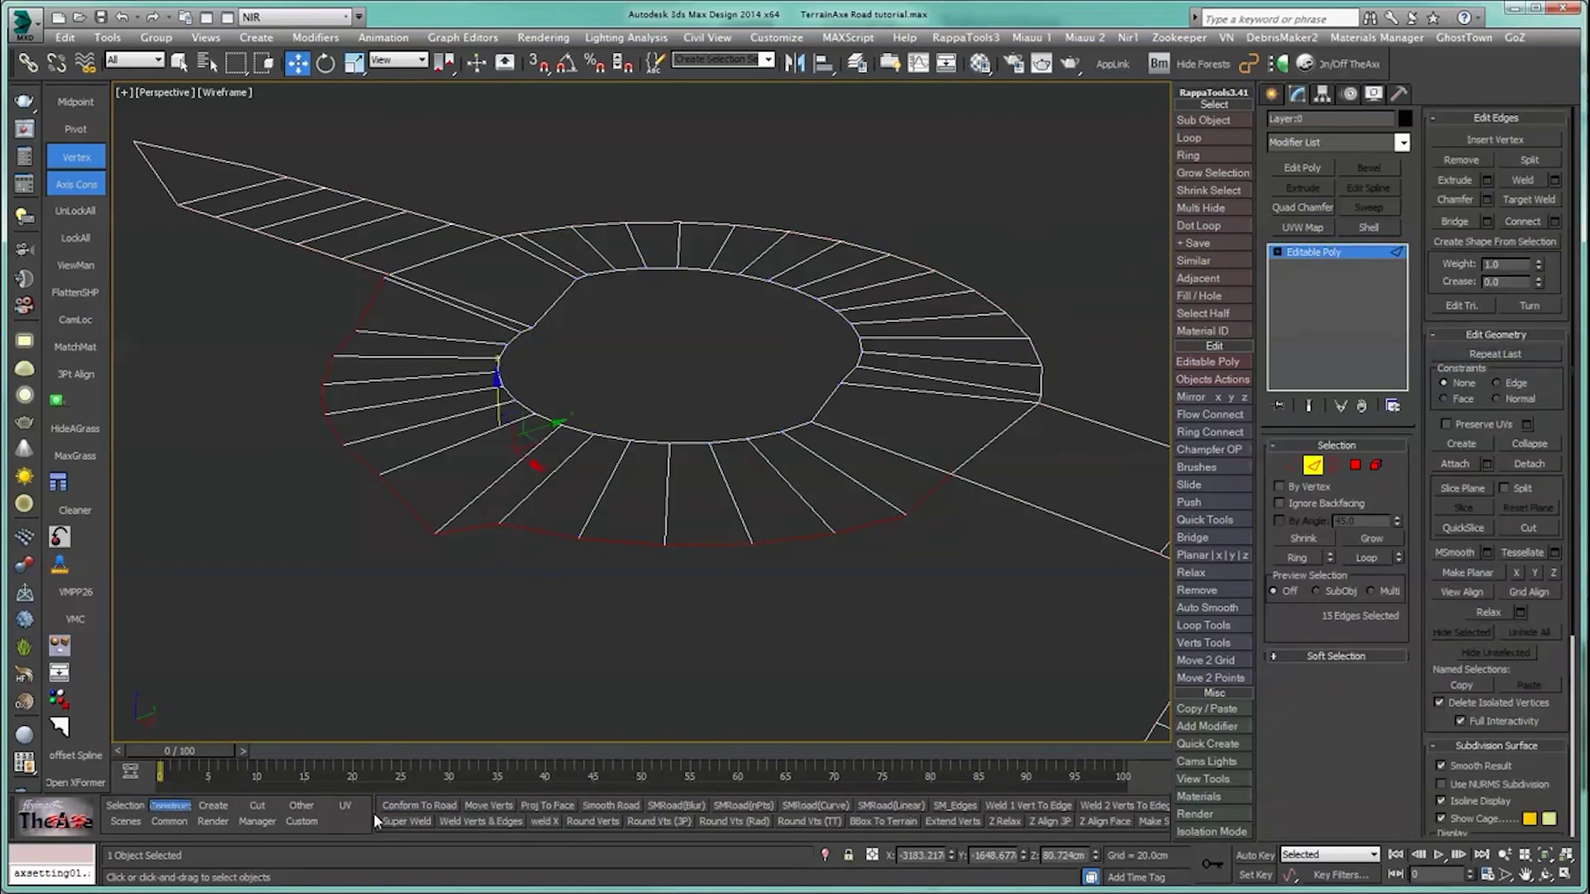
{"action": "left_click", "coordinate": [730, 809]}
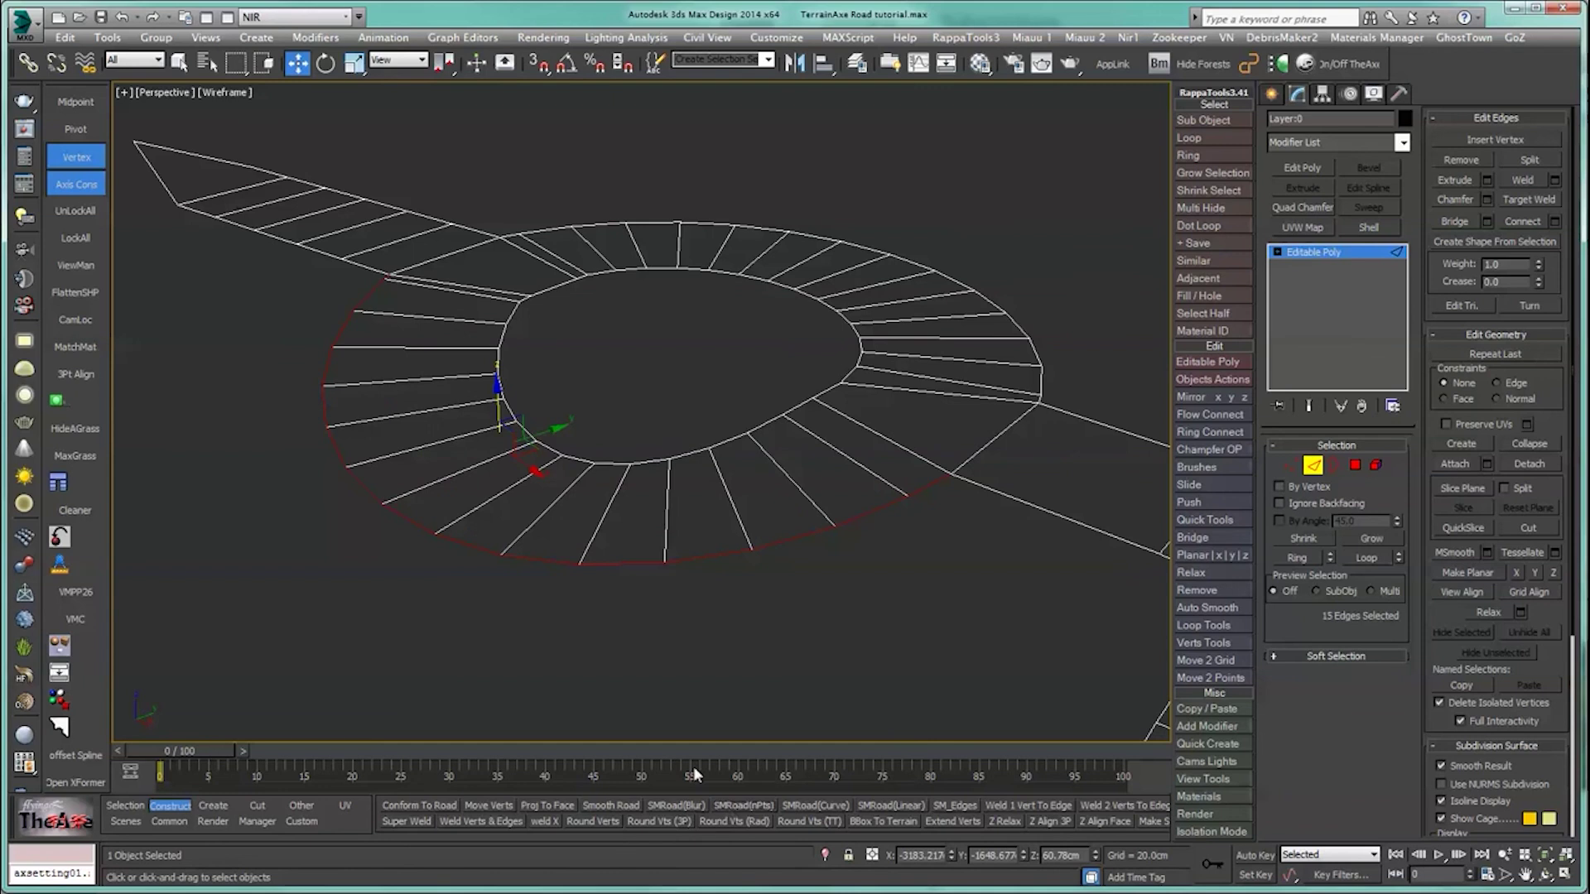
Step: Undo the roundabout border's last smoothing and reapply SMRoad(nPts) to the same 15 edges
{"action": "middle_click_drag", "start_coordinate": [651, 634], "coordinate": [710, 557], "text": "alt"}
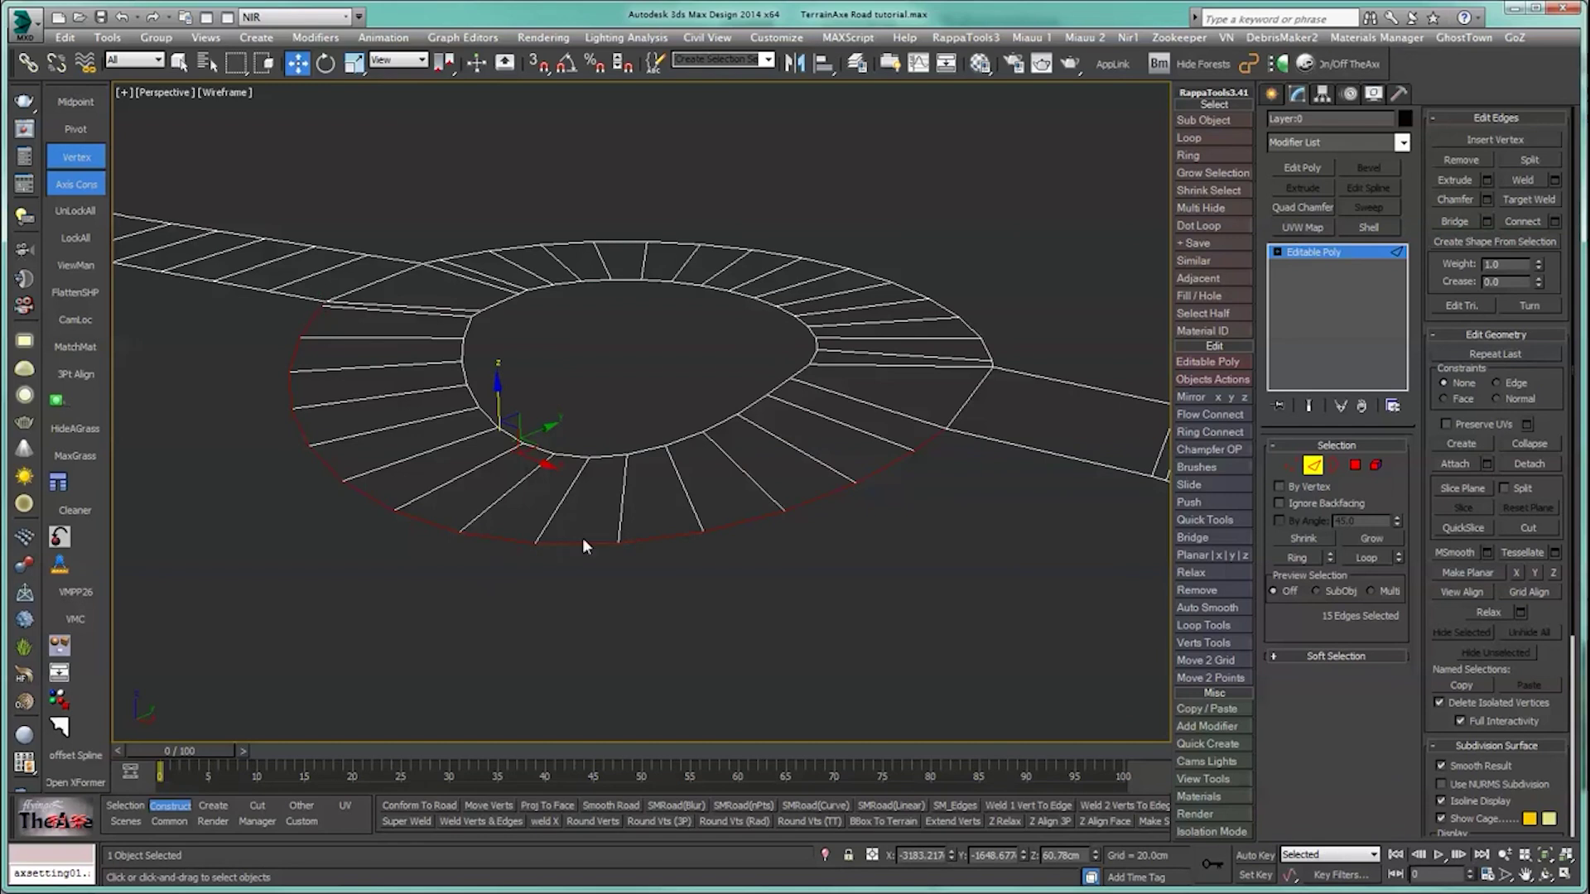
{"action": "middle_click_drag", "start_coordinate": [727, 567], "coordinate": [706, 573], "text": "alt"}
{"action": "middle_click_drag", "start_coordinate": [587, 629], "coordinate": [694, 563], "text": "alt"}
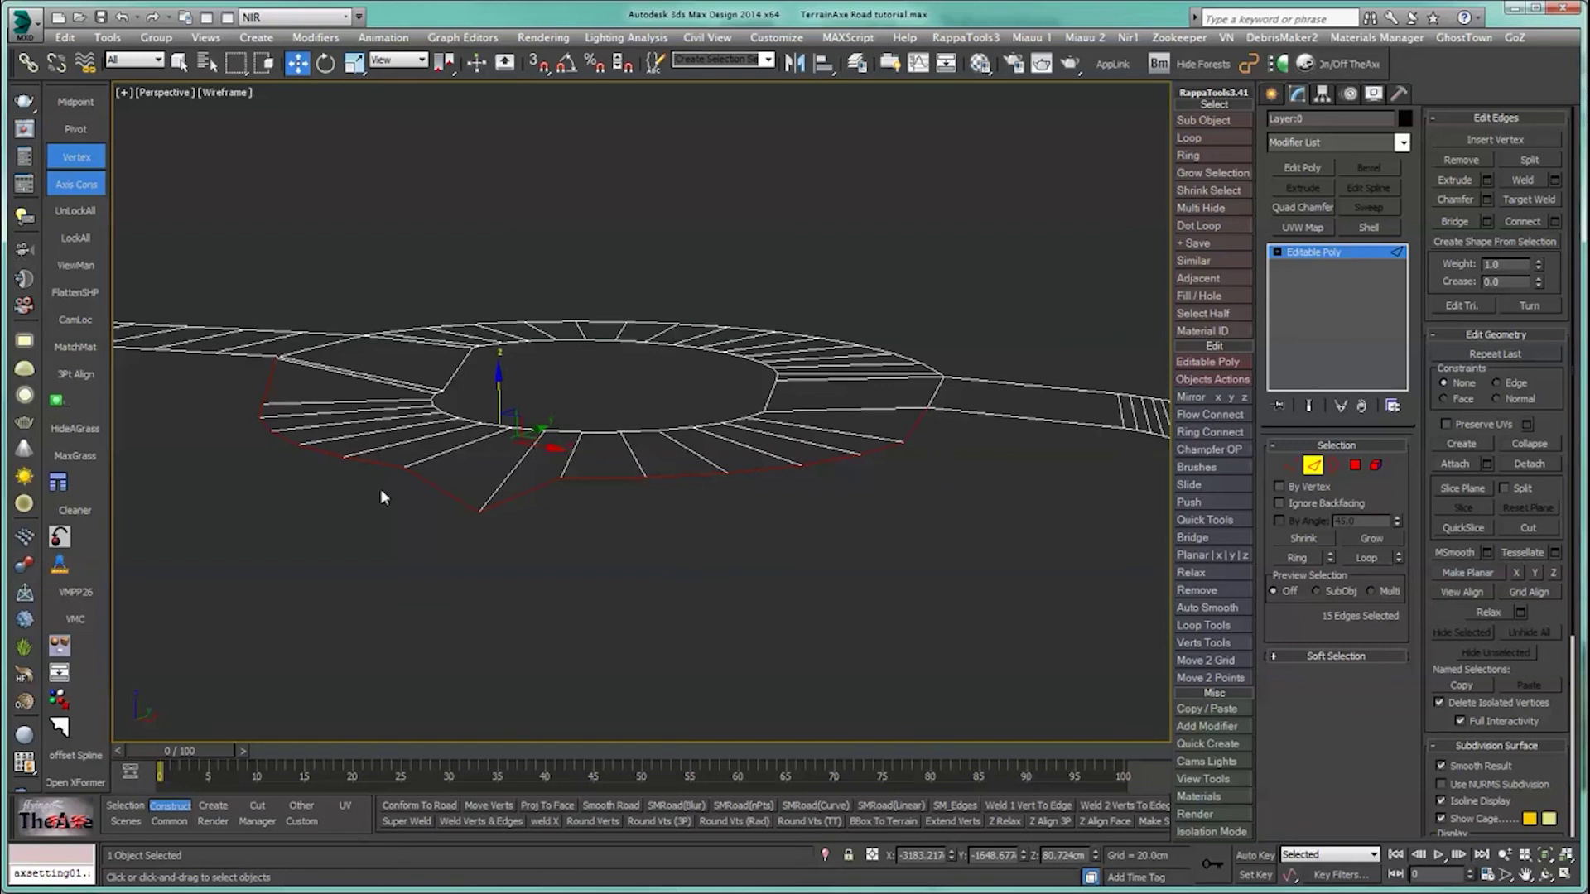
{"action": "left_click", "coordinate": [753, 809]}
Step: Select the exit road's border from its raised far corner vertex to the roundabout mouth, and smooth it with SMRoad(Linear)
{"action": "middle_click_drag", "start_coordinate": [473, 553], "coordinate": [718, 494]}
{"action": "middle_click_drag", "start_coordinate": [719, 493], "coordinate": [859, 550], "text": "alt"}
{"action": "left_click", "coordinate": [1285, 469]}
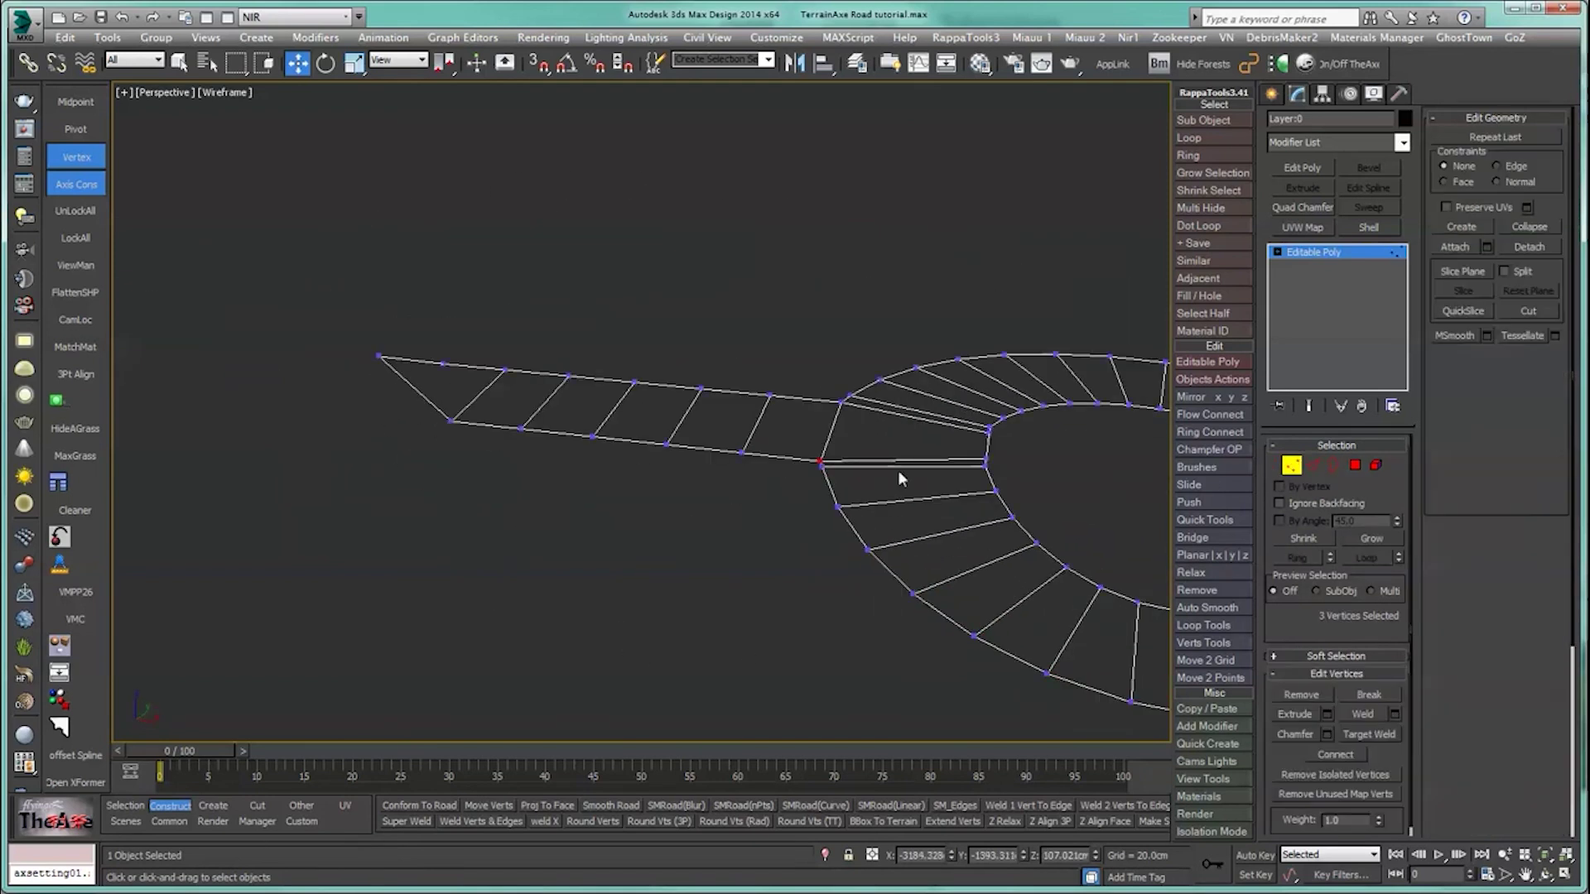
{"action": "left_click_drag", "start_coordinate": [339, 330], "coordinate": [391, 378]}
{"action": "middle_click_drag", "start_coordinate": [692, 610], "coordinate": [441, 550]}
{"action": "middle_click_drag", "start_coordinate": [1002, 700], "coordinate": [785, 663], "text": "alt"}
{"action": "scroll", "coordinate": [778, 613], "scroll_direction": "down", "scroll_amount": 3}
{"action": "left_click_drag", "start_coordinate": [741, 459], "coordinate": [952, 613], "text": "ctrl"}
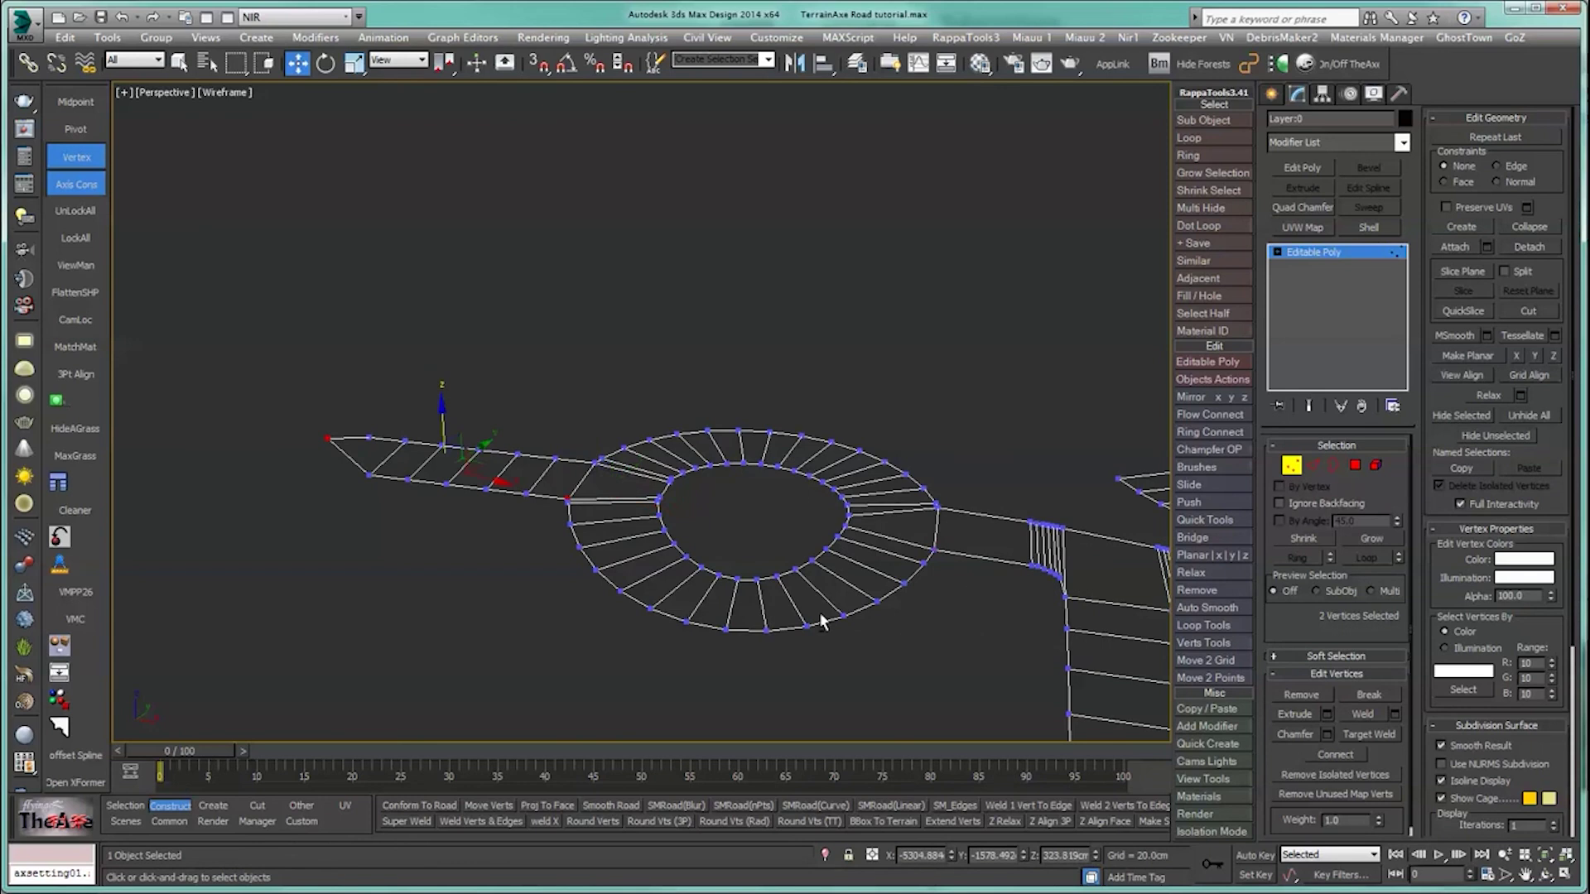
{"action": "scroll", "coordinate": [818, 618], "scroll_direction": "up", "scroll_amount": 1}
{"action": "scroll", "coordinate": [582, 603], "scroll_direction": "up", "scroll_amount": 5}
{"action": "middle_click_drag", "start_coordinate": [481, 565], "coordinate": [569, 626]}
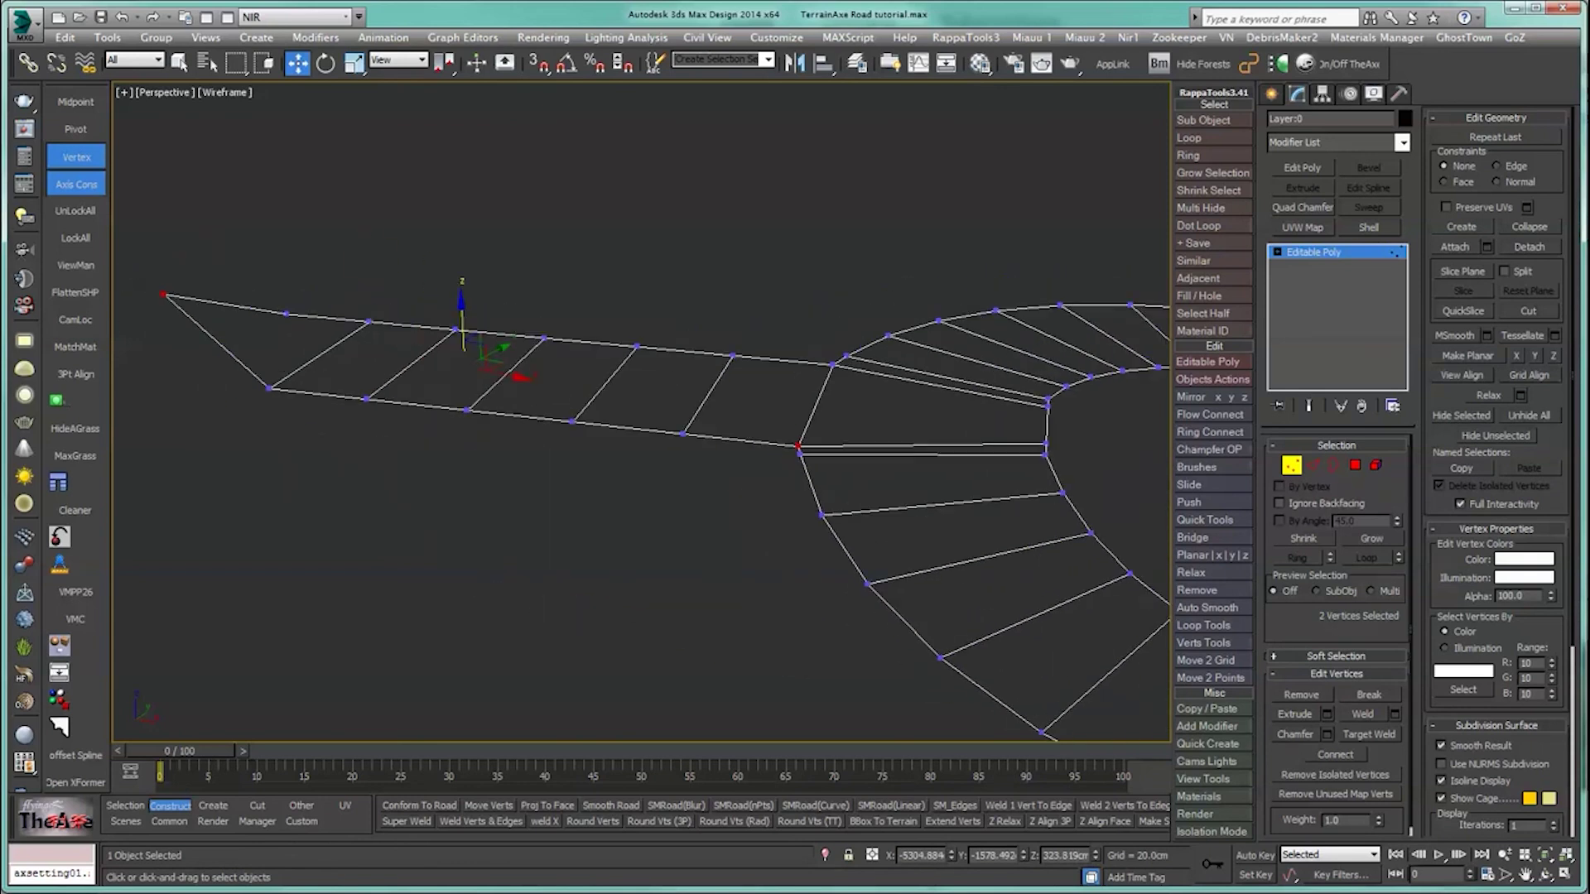
{"action": "left_click", "coordinate": [123, 806]}
{"action": "left_click", "coordinate": [404, 815]}
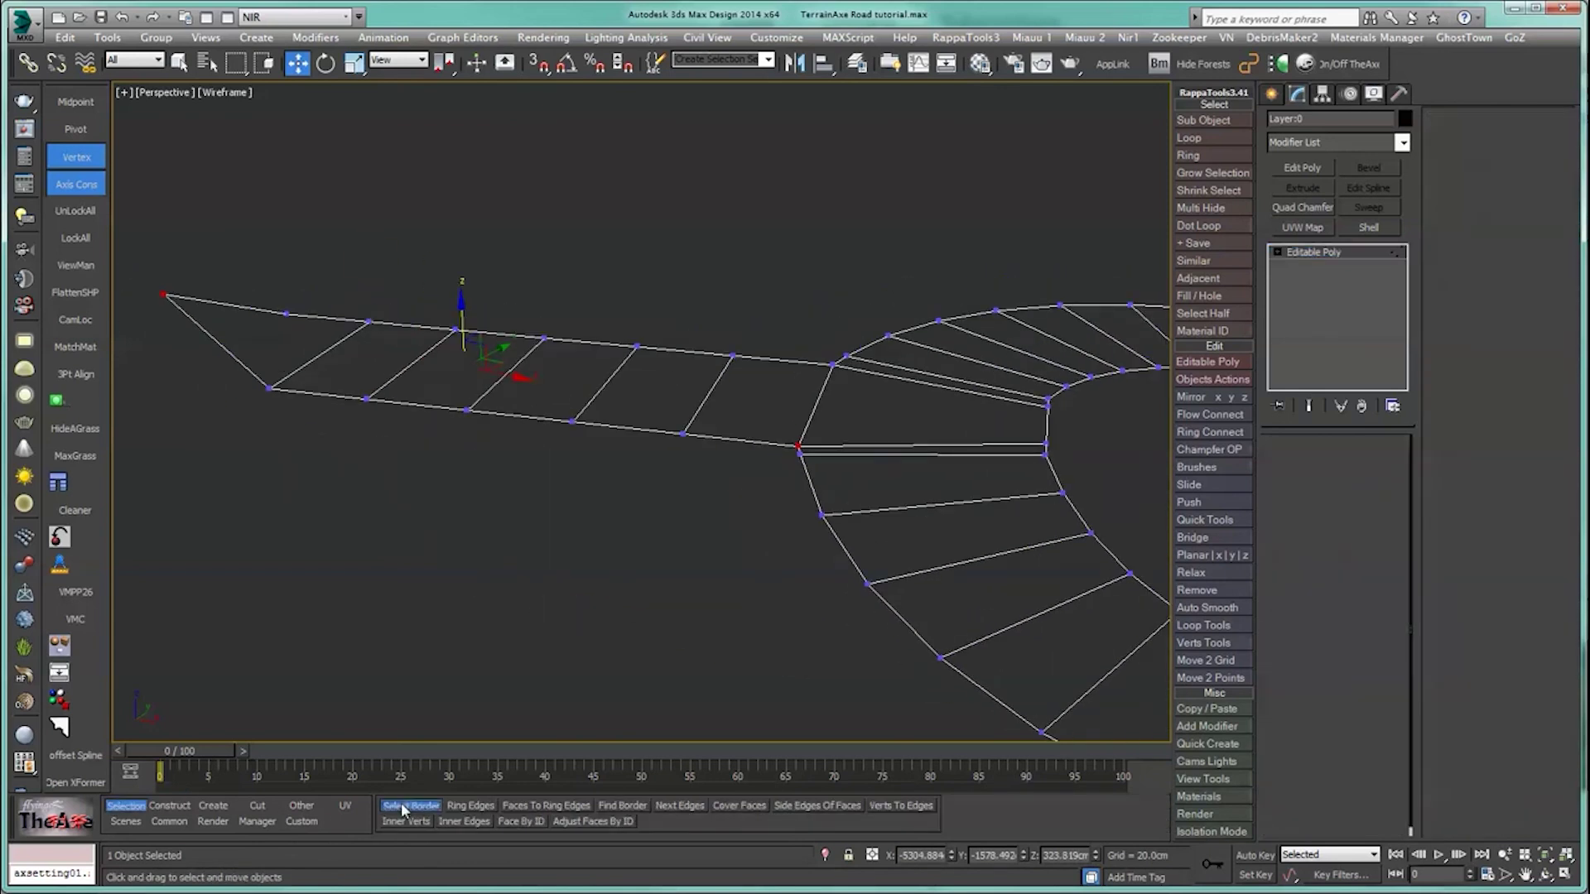
{"action": "left_click", "coordinate": [170, 806]}
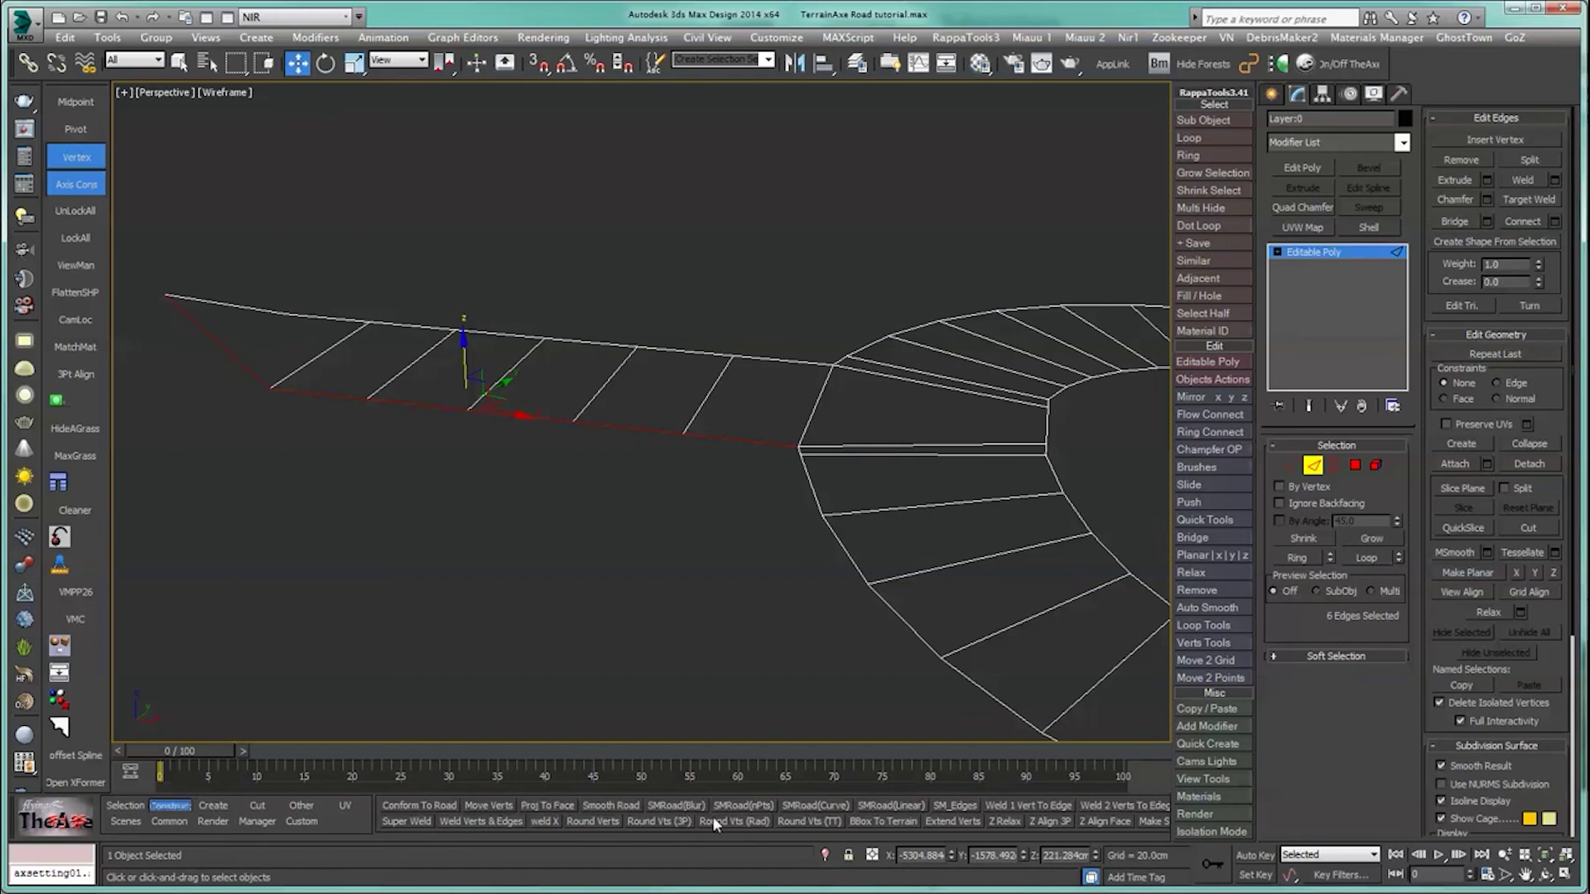
{"action": "left_click", "coordinate": [884, 805]}
{"action": "middle_click_drag", "start_coordinate": [669, 611], "coordinate": [788, 525], "text": "alt"}
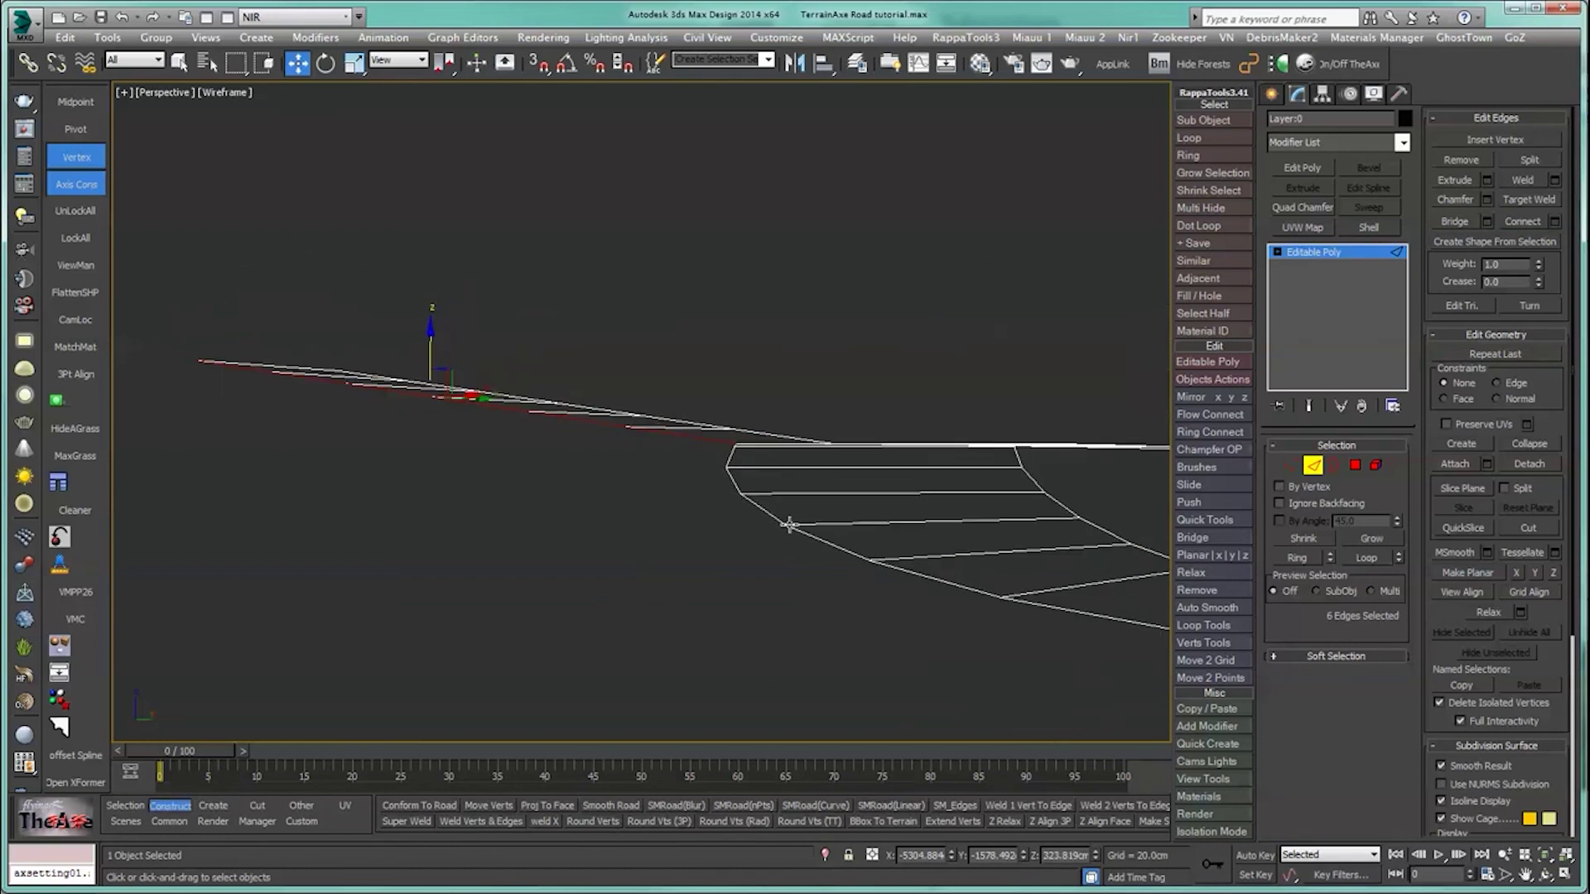
Step: Turn off FlatOther for SmoothRoad in the Axe tool settings and accept the change
{"action": "middle_click_drag", "start_coordinate": [380, 404], "coordinate": [343, 568], "text": "alt"}
{"action": "scroll", "coordinate": [480, 642], "scroll_direction": "down", "scroll_amount": 5}
{"action": "middle_click_drag", "start_coordinate": [480, 641], "coordinate": [364, 556]}
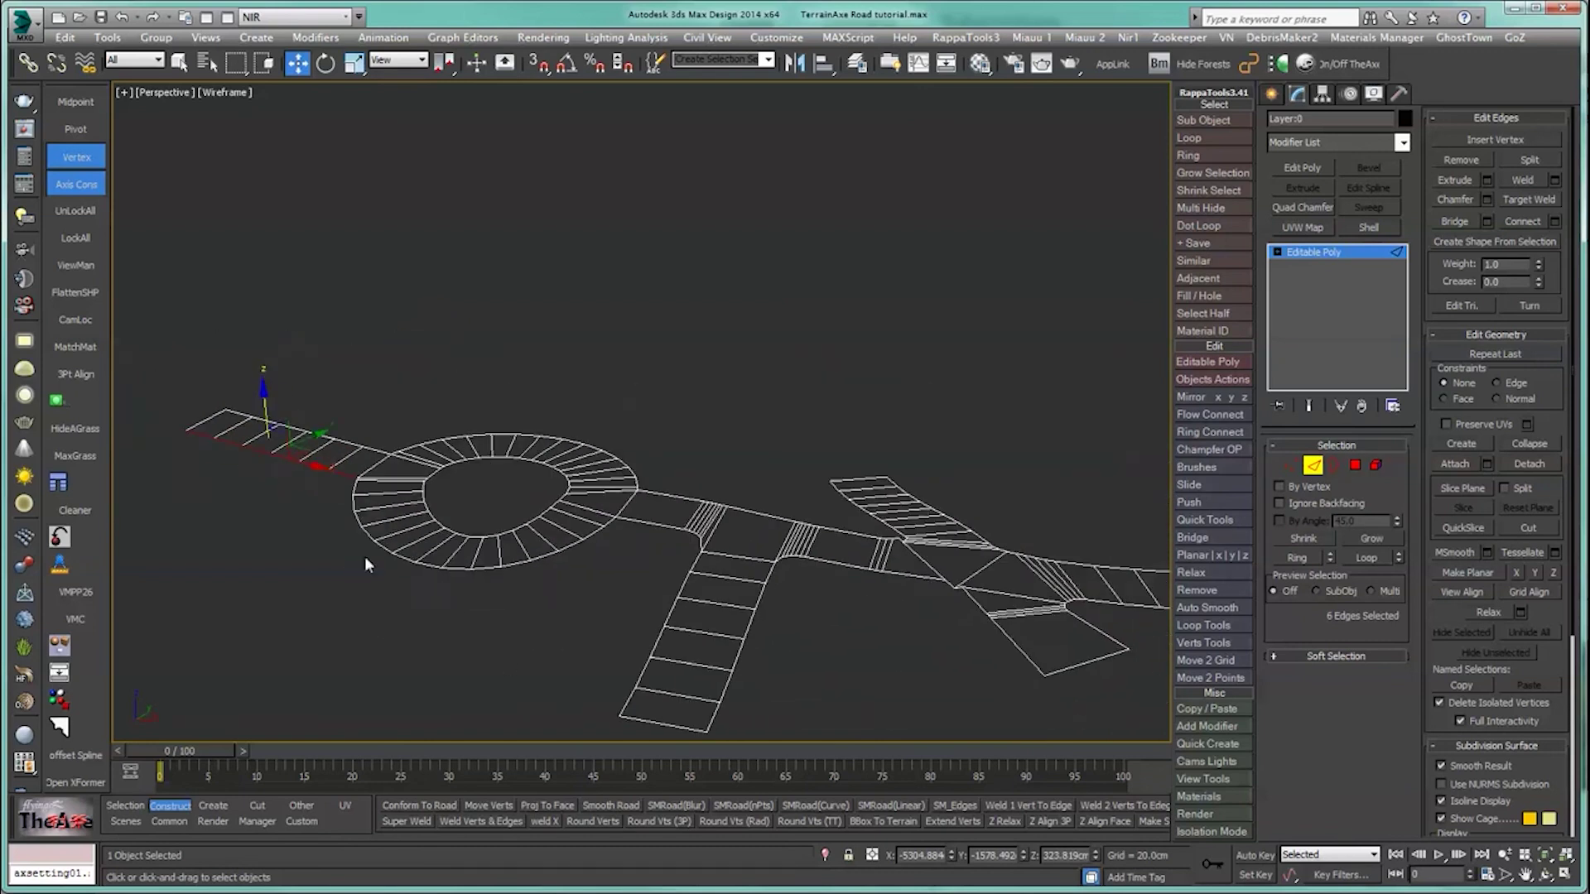
{"action": "mouse_move", "coordinate": [430, 625]}
{"action": "middle_mouse_down", "text": "alt"}
{"action": "mouse_move", "coordinate": [445, 584]}
{"action": "mouse_move", "coordinate": [440, 607]}
{"action": "mouse_move", "coordinate": [402, 613]}
{"action": "middle_mouse_up", "text": "alt"}
{"action": "scroll", "coordinate": [626, 609], "scroll_direction": "up", "scroll_amount": 5}
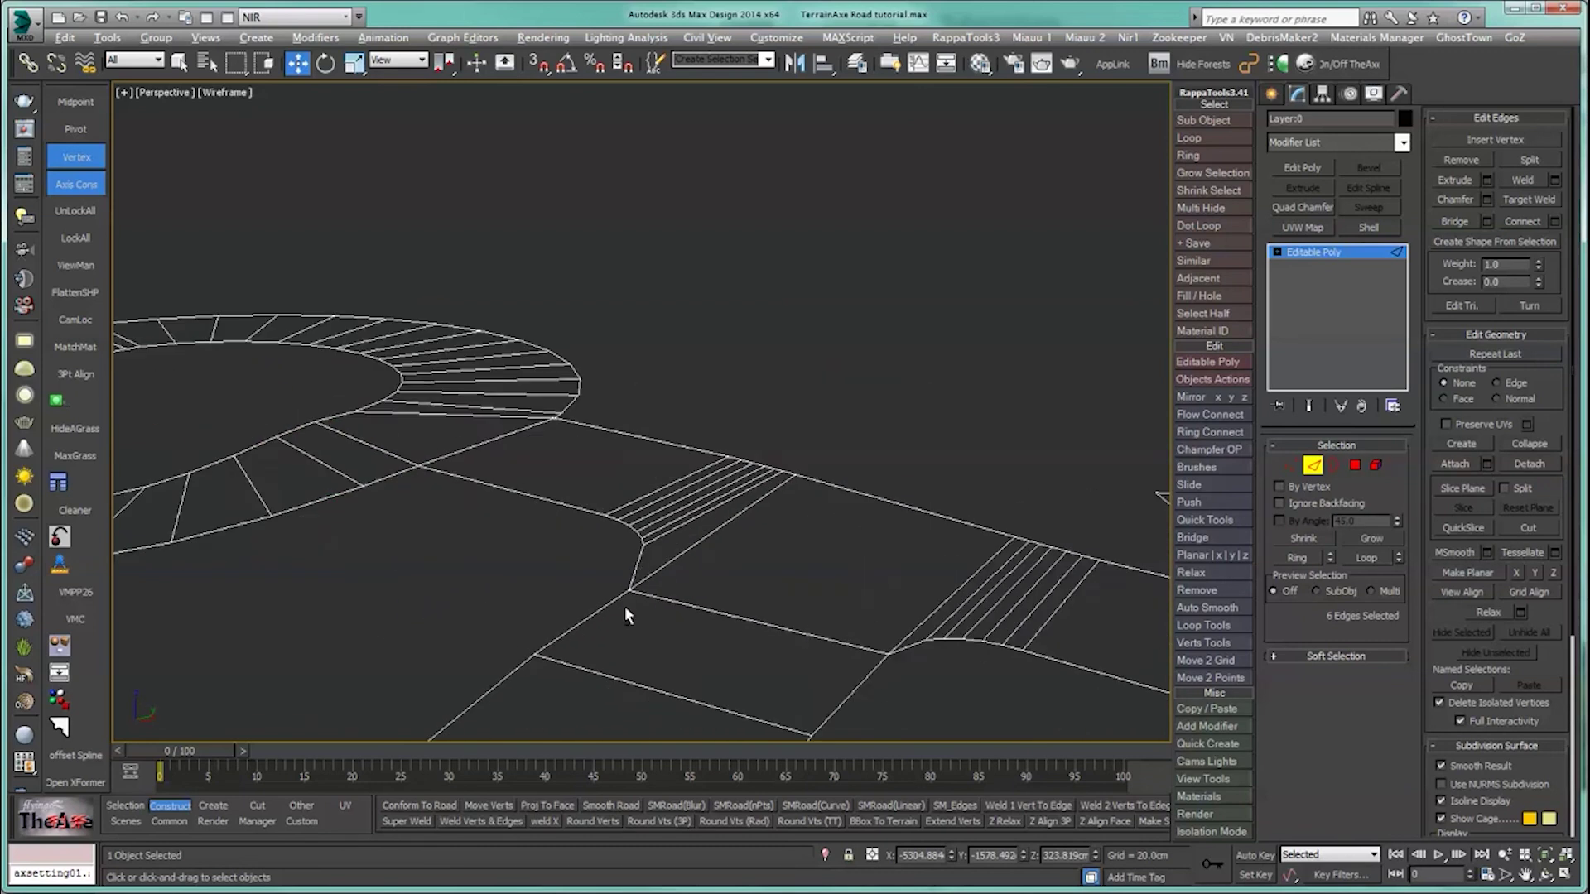
{"action": "middle_click_drag", "start_coordinate": [625, 609], "coordinate": [649, 680], "text": "alt"}
{"action": "left_click", "coordinate": [258, 821]}
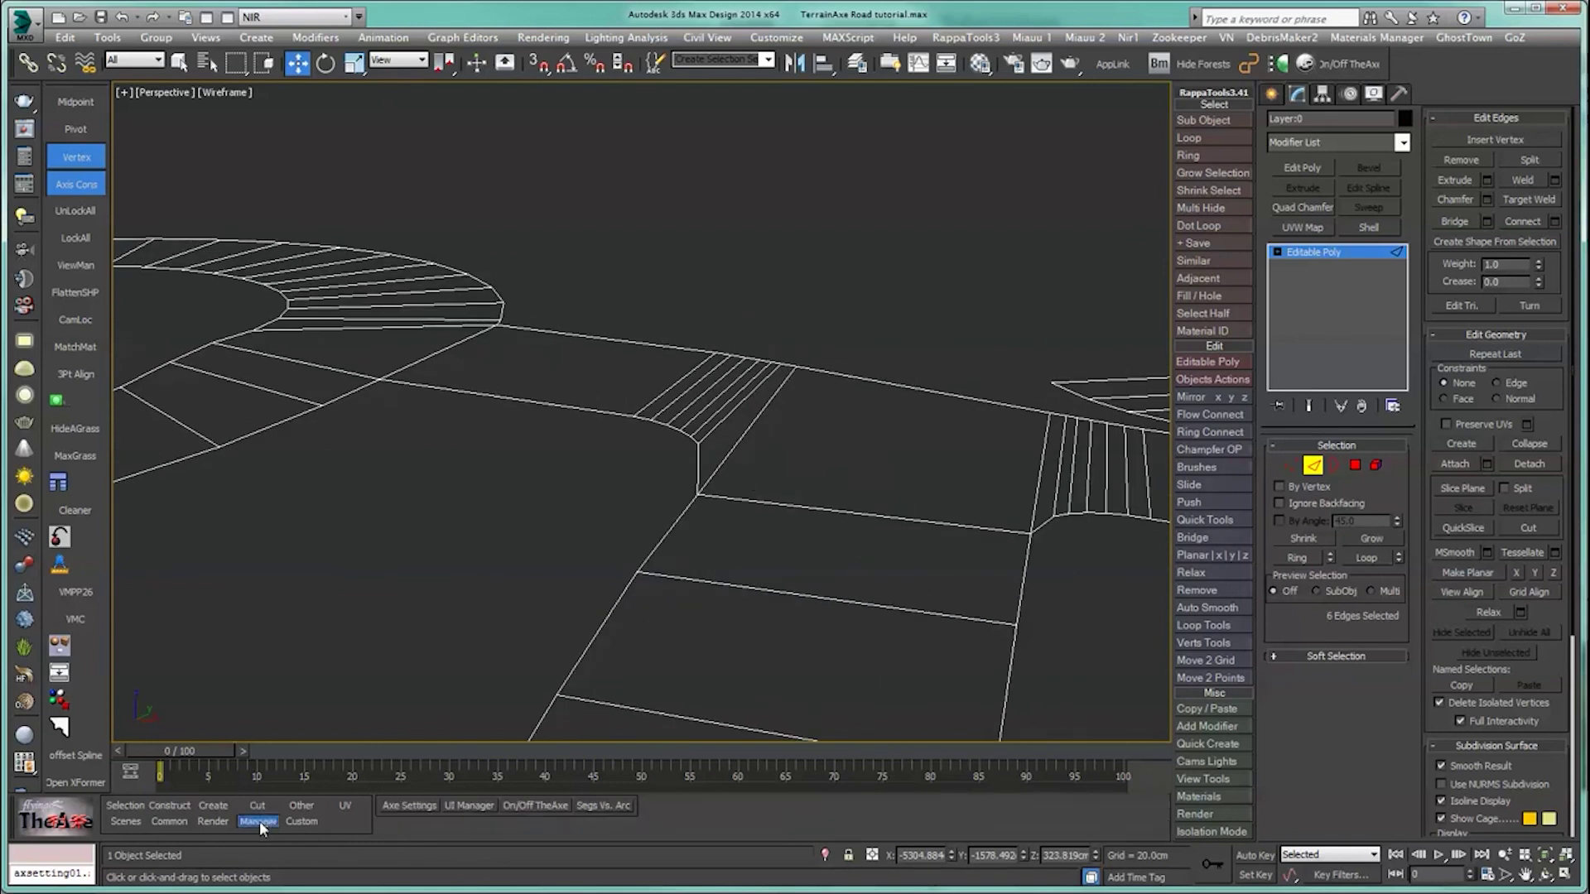
{"action": "left_click", "coordinate": [393, 803]}
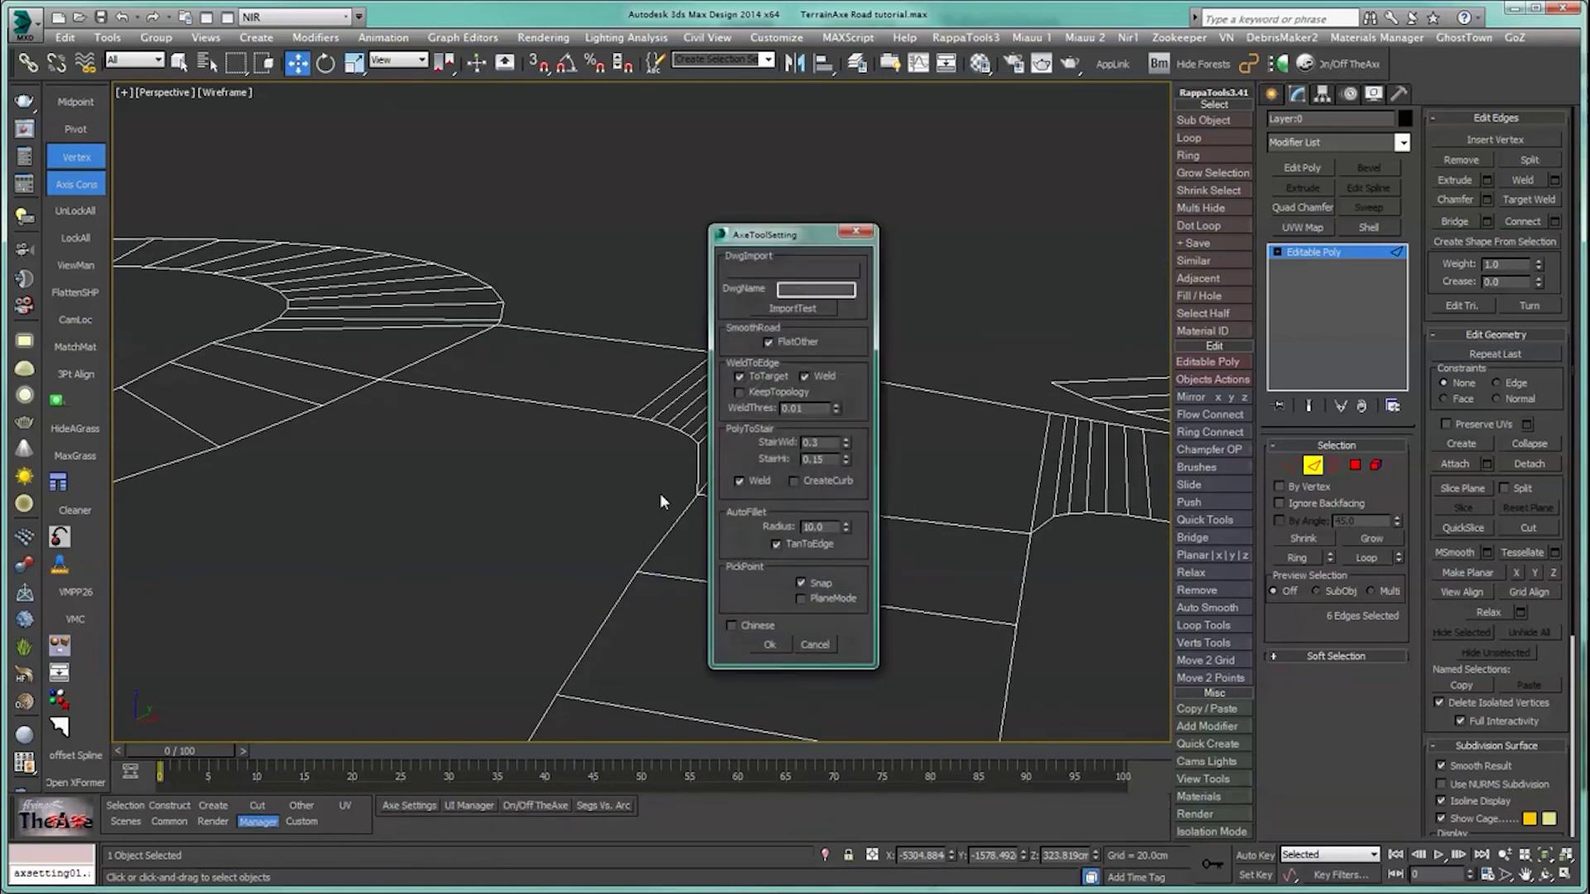
{"action": "left_click", "coordinate": [774, 342]}
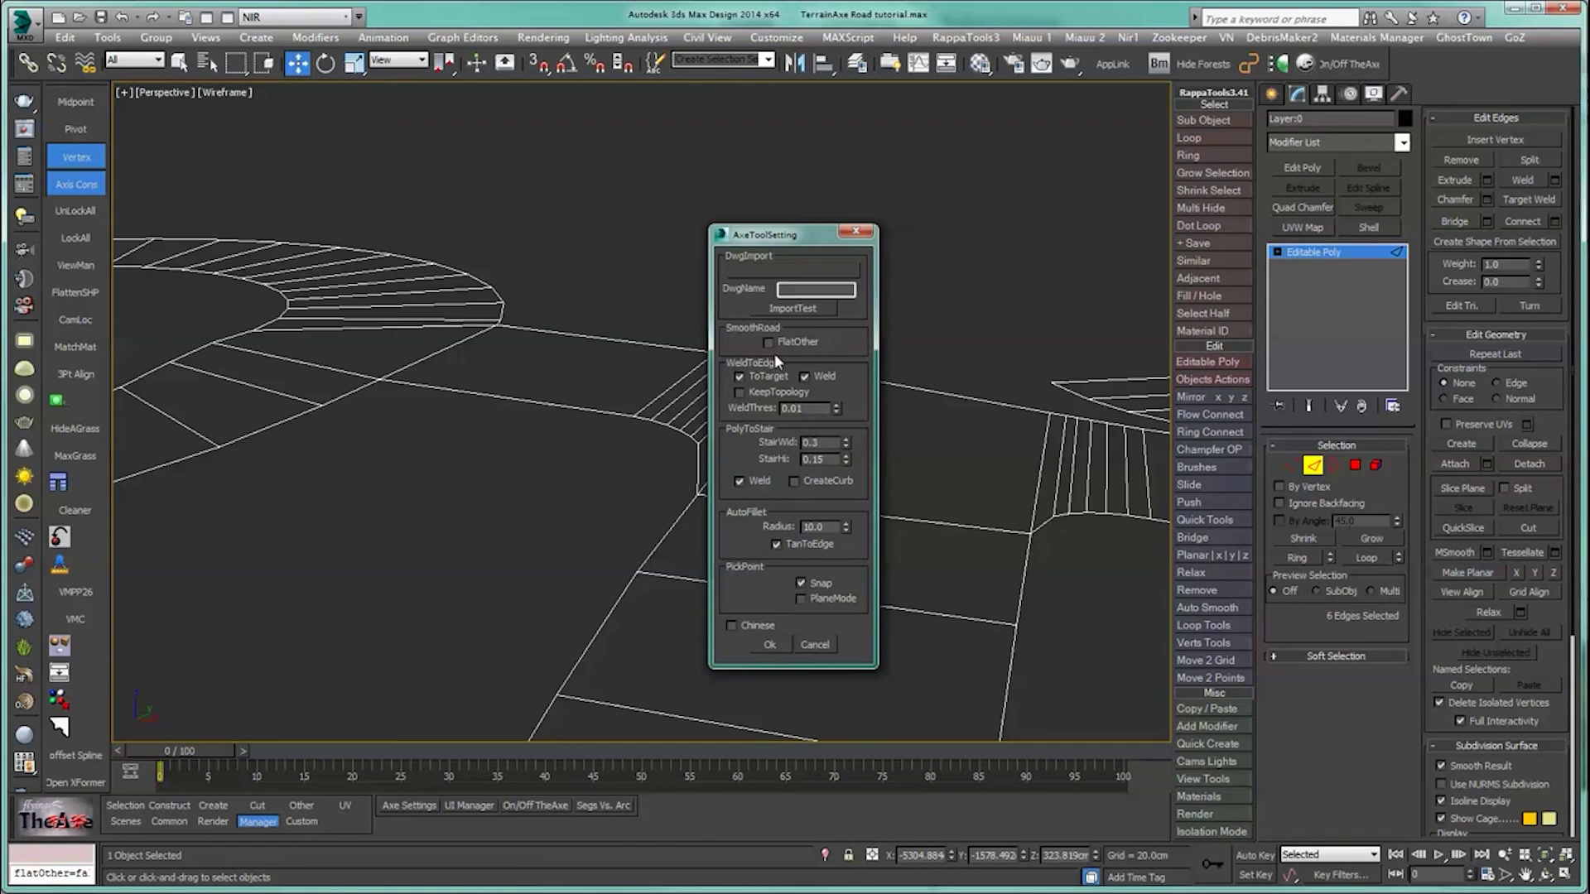
{"action": "left_click", "coordinate": [765, 644]}
Step: Smooth the side branch's rounded corner border nearest the roundabout with SMRoad(Curve), show the mesh shaded, and clear the edge selection
{"action": "left_click", "coordinate": [1289, 466]}
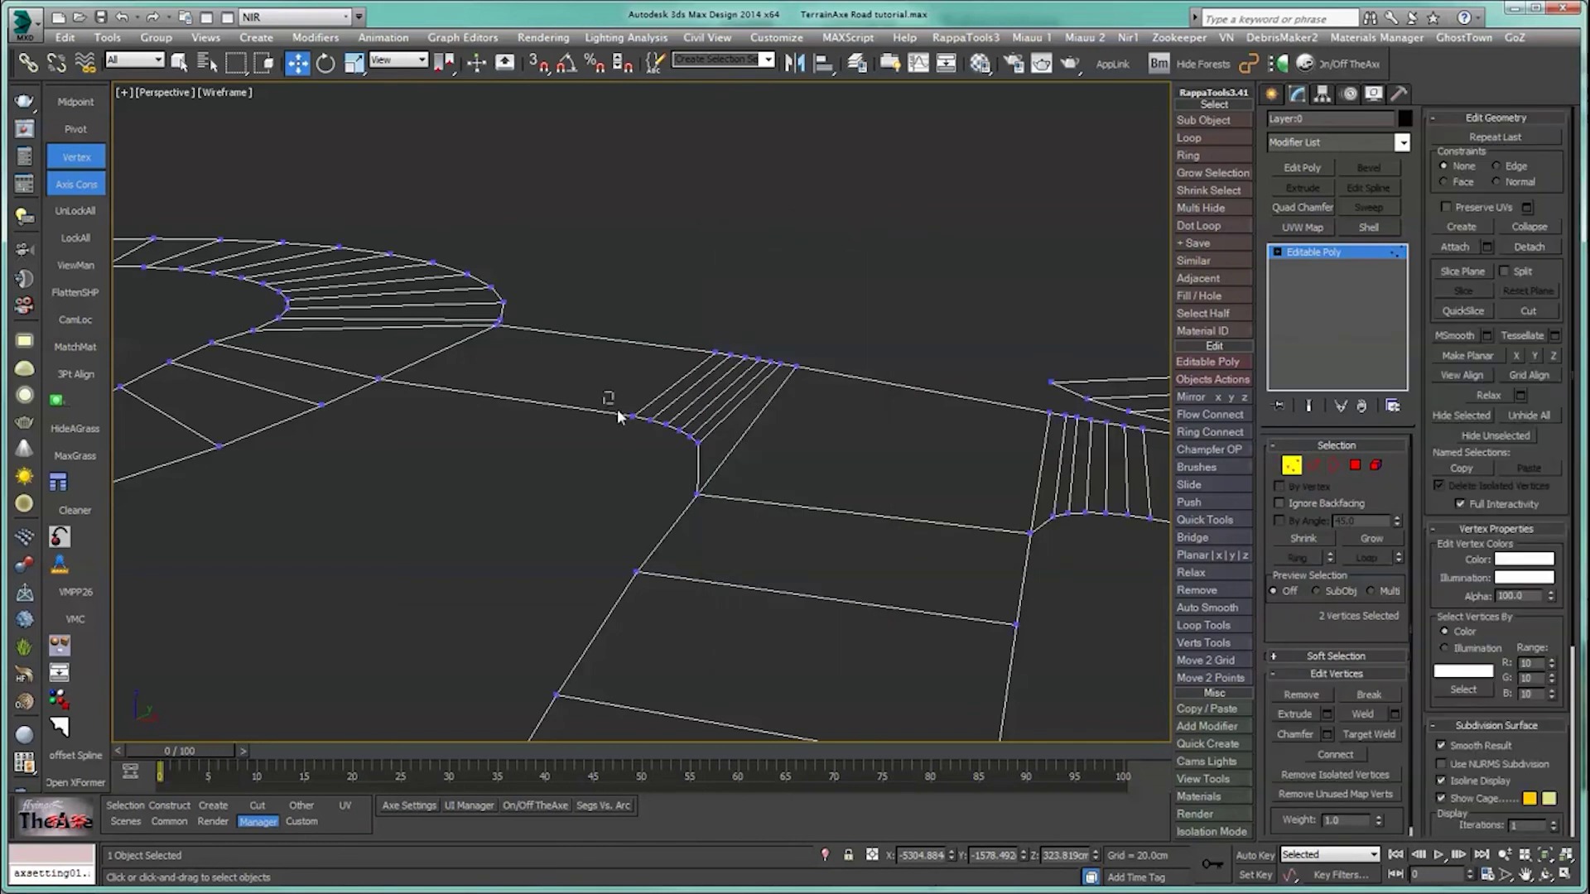
{"action": "left_click_drag", "start_coordinate": [640, 434], "coordinate": [641, 435]}
{"action": "left_click", "coordinate": [635, 572], "text": "ctrl"}
{"action": "left_click", "coordinate": [126, 805]}
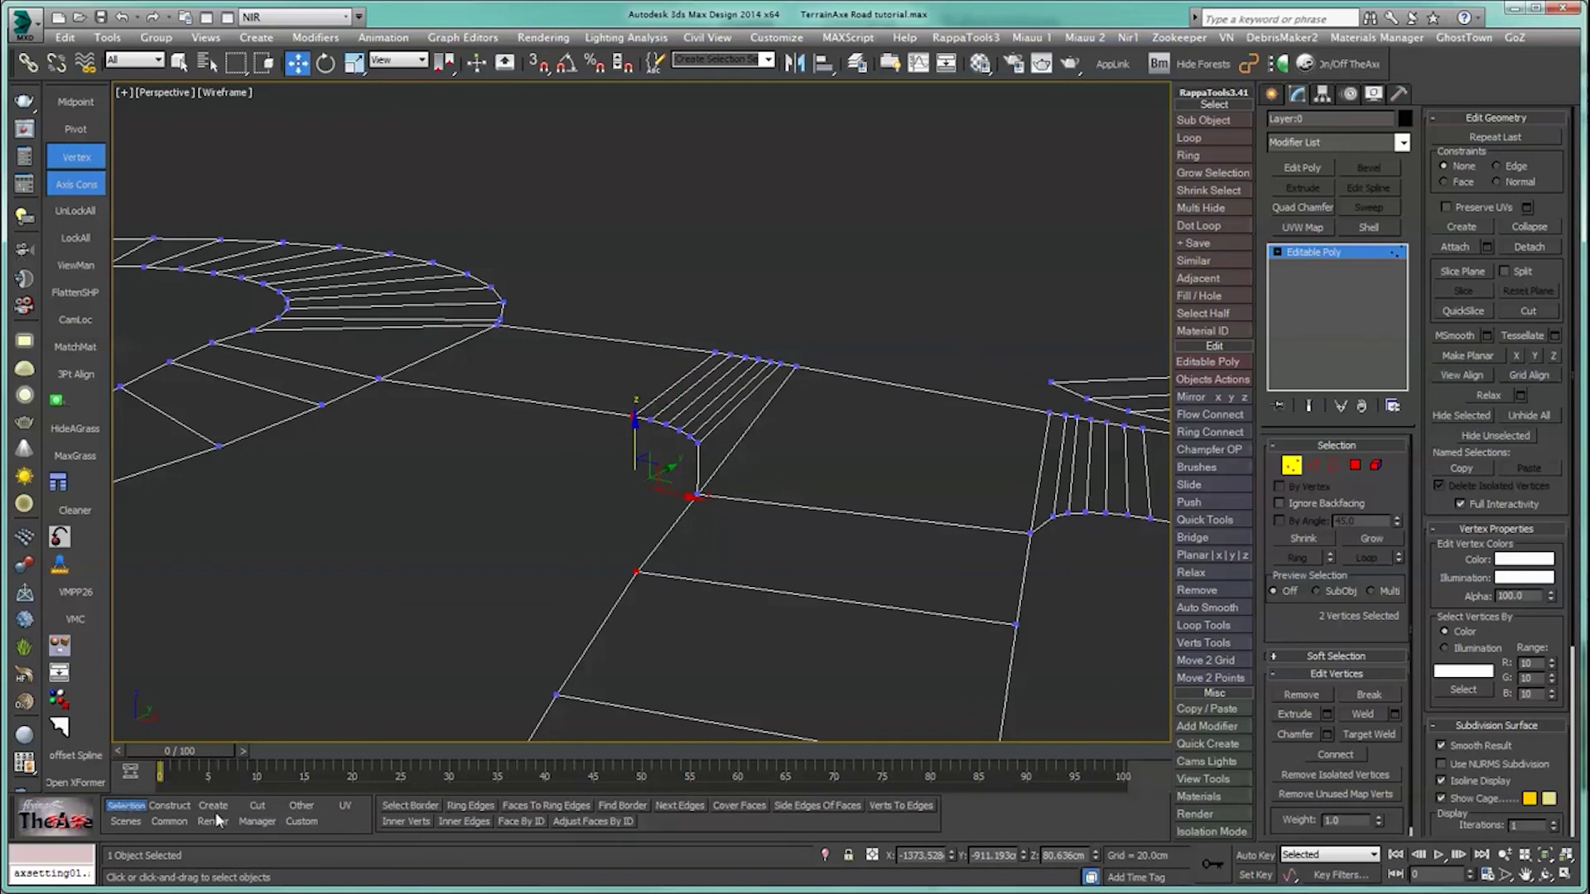
{"action": "left_click", "coordinate": [410, 806]}
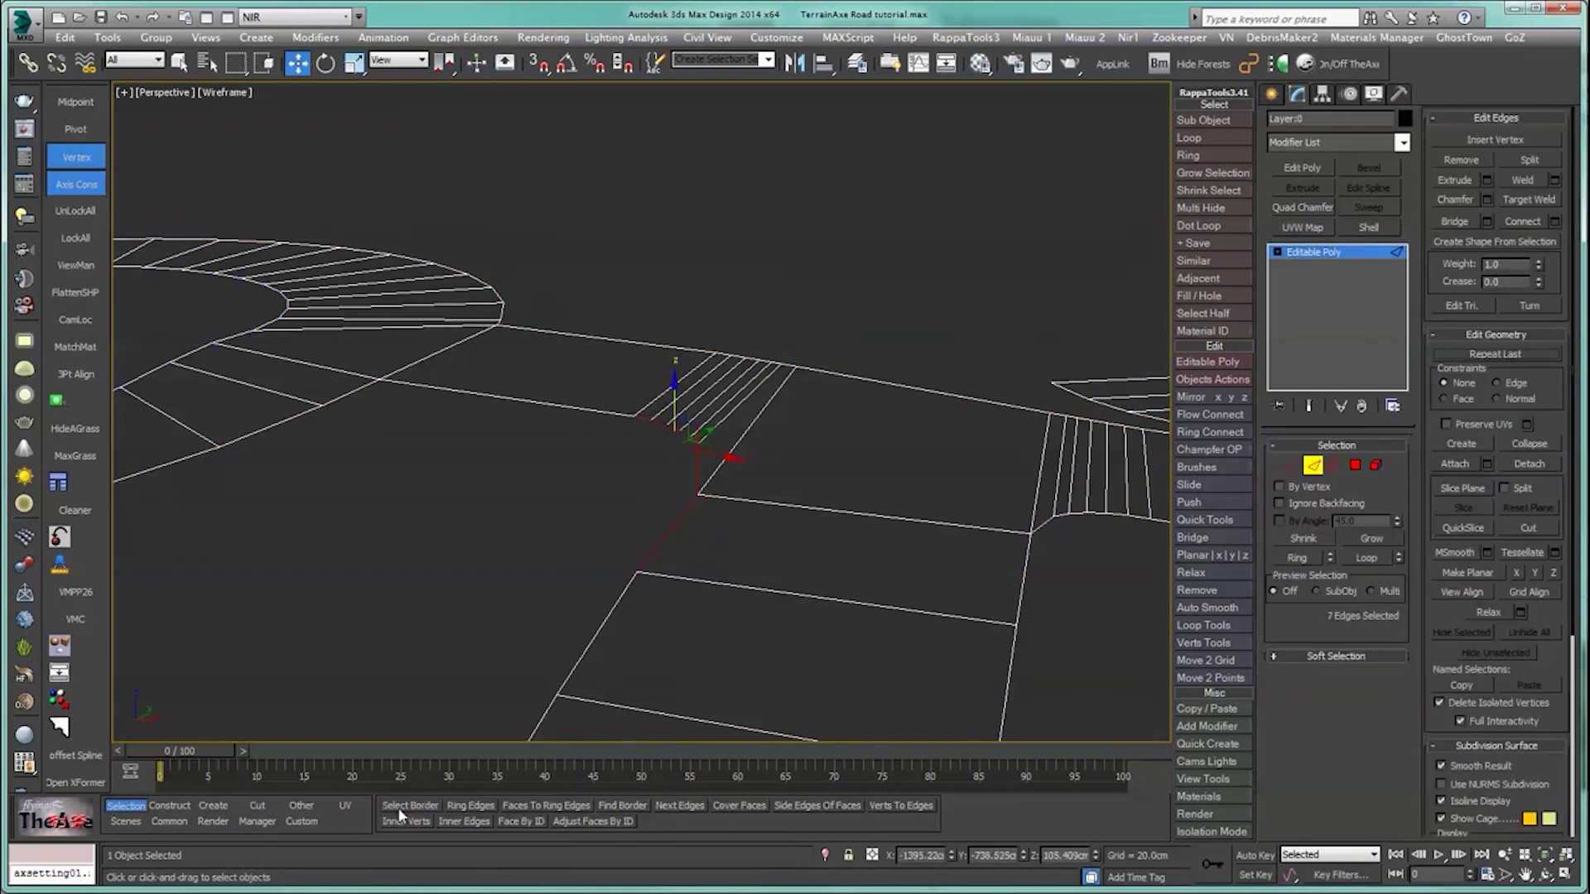
{"action": "left_click", "coordinate": [169, 806]}
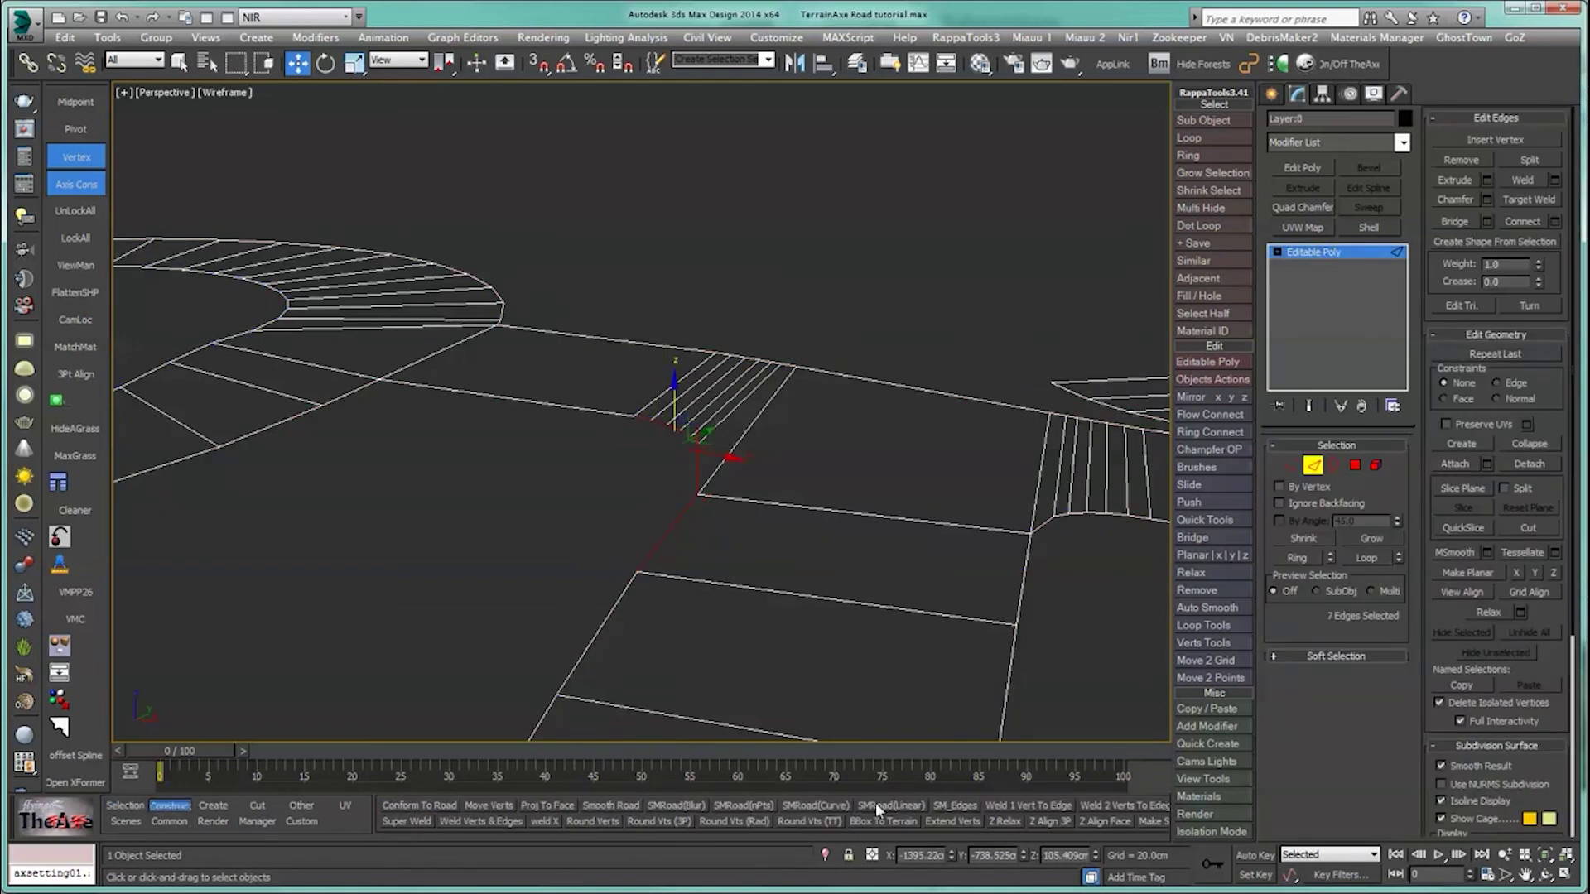
{"action": "left_click", "coordinate": [811, 804]}
{"action": "middle_click_drag", "start_coordinate": [726, 685], "coordinate": [479, 649], "text": "alt"}
{"action": "key", "text": "F3"}
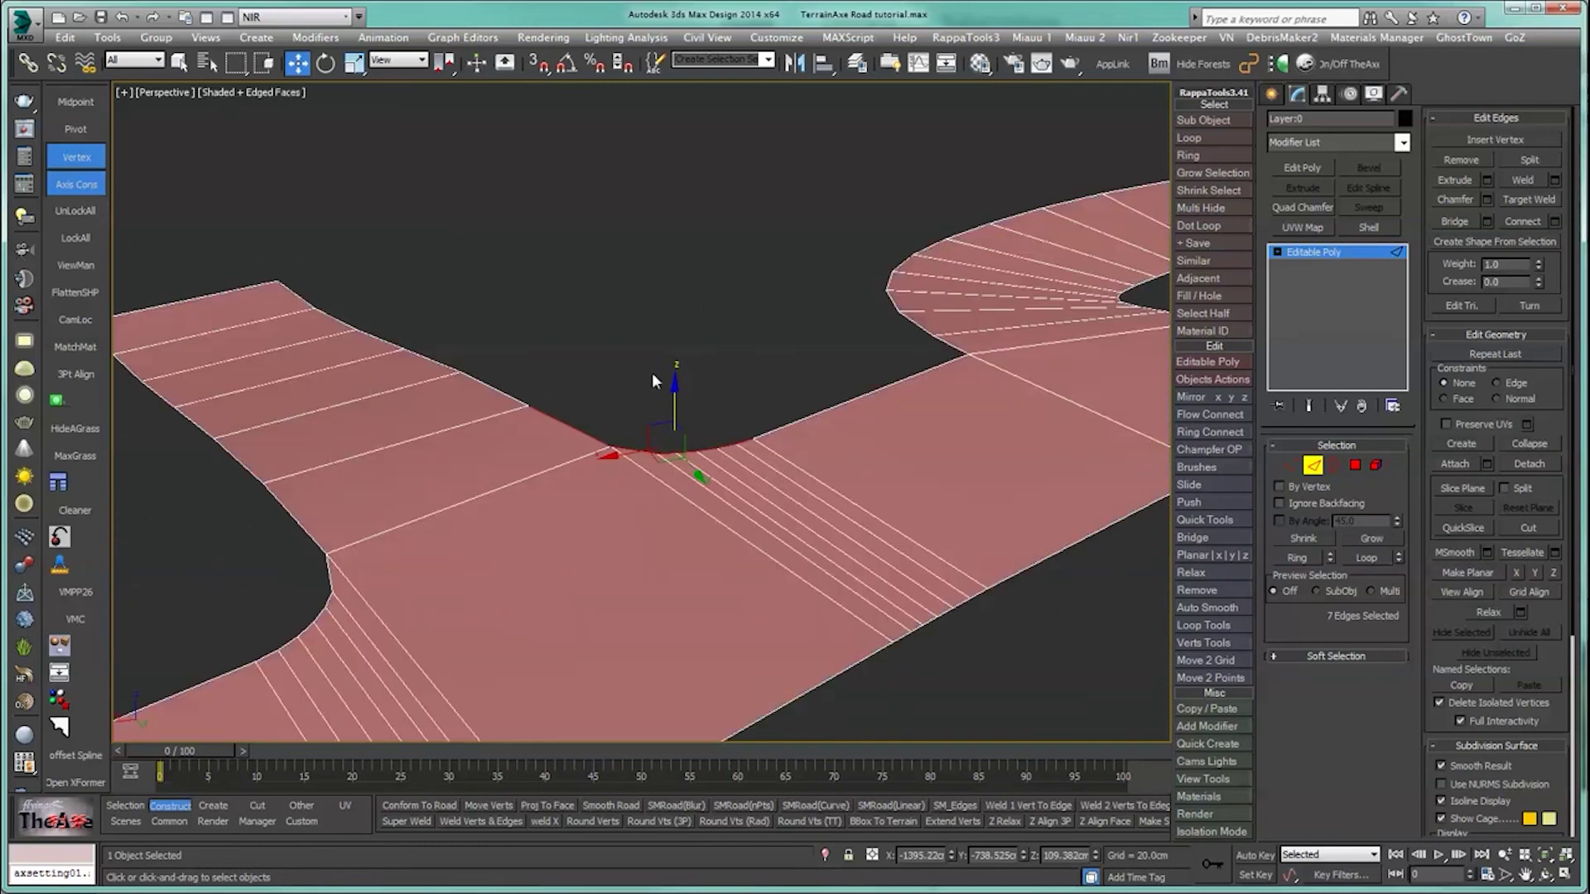
{"action": "left_click", "coordinate": [652, 373]}
Step: Select the short unsubdivided branch's far corner vertex together with a vertex on the adjoining rounded junction corner
{"action": "mouse_move", "coordinate": [633, 639]}
{"action": "middle_mouse_down", "text": "alt"}
{"action": "mouse_move", "coordinate": [611, 596]}
{"action": "mouse_move", "coordinate": [595, 631]}
{"action": "mouse_move", "coordinate": [568, 578]}
{"action": "mouse_move", "coordinate": [486, 572]}
{"action": "mouse_move", "coordinate": [545, 634]}
{"action": "mouse_move", "coordinate": [722, 659]}
{"action": "mouse_move", "coordinate": [467, 709]}
{"action": "mouse_move", "coordinate": [582, 603]}
{"action": "mouse_move", "coordinate": [572, 612]}
{"action": "mouse_move", "coordinate": [629, 629]}
{"action": "mouse_move", "coordinate": [674, 610]}
{"action": "mouse_move", "coordinate": [721, 635]}
{"action": "middle_mouse_up", "text": "alt"}
{"action": "middle_click_drag", "start_coordinate": [782, 608], "coordinate": [762, 579], "text": "alt"}
{"action": "scroll", "coordinate": [776, 601], "scroll_direction": "up", "scroll_amount": 4}
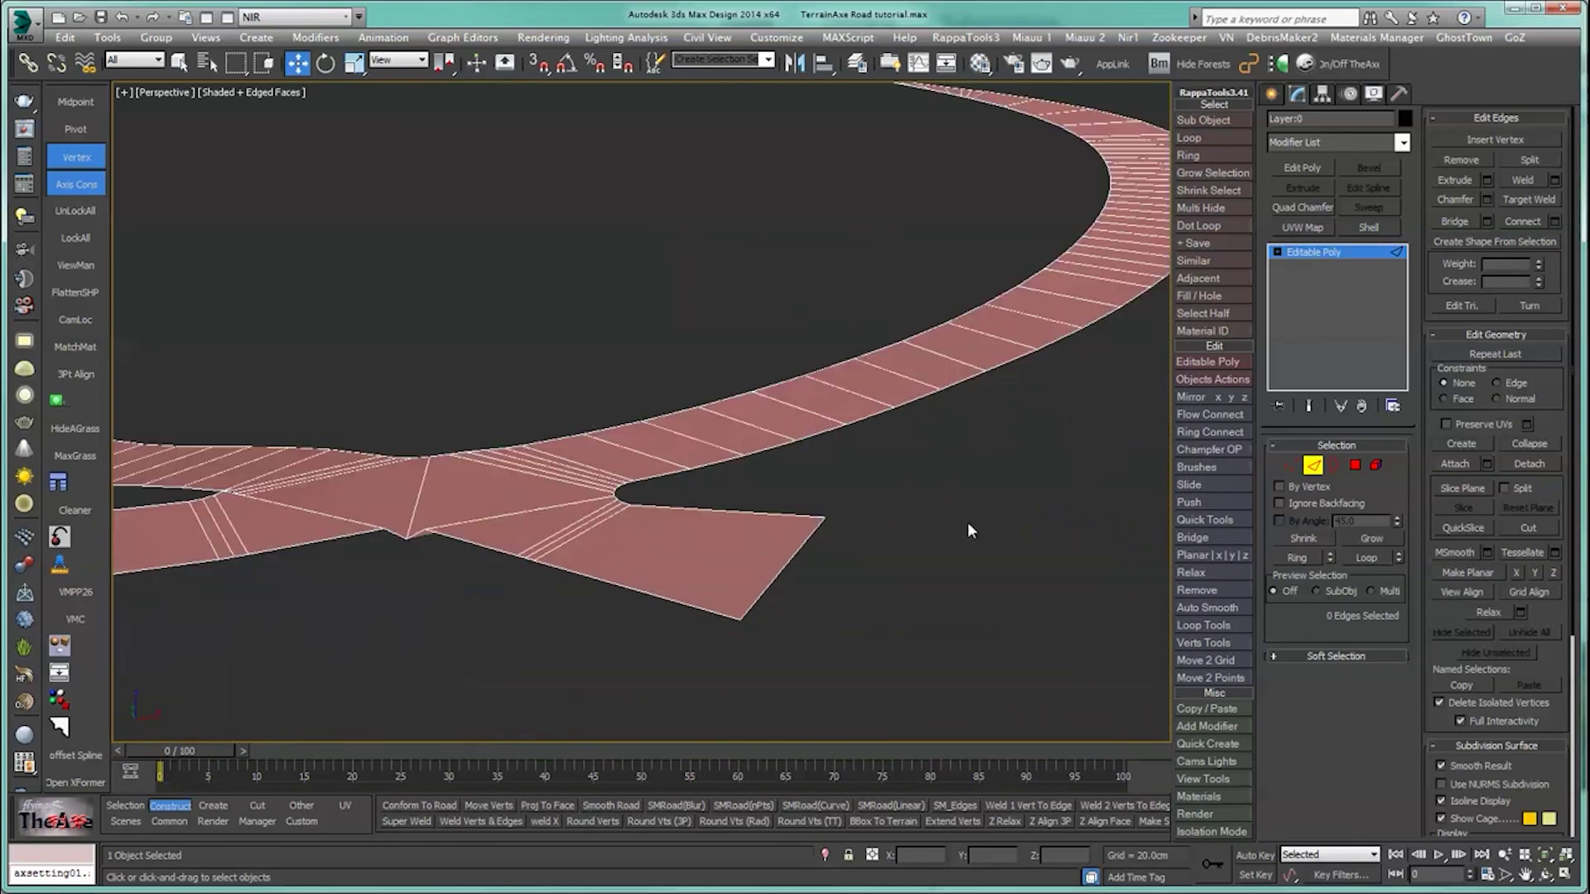
{"action": "key", "text": "1"}
{"action": "left_click", "coordinate": [823, 518]}
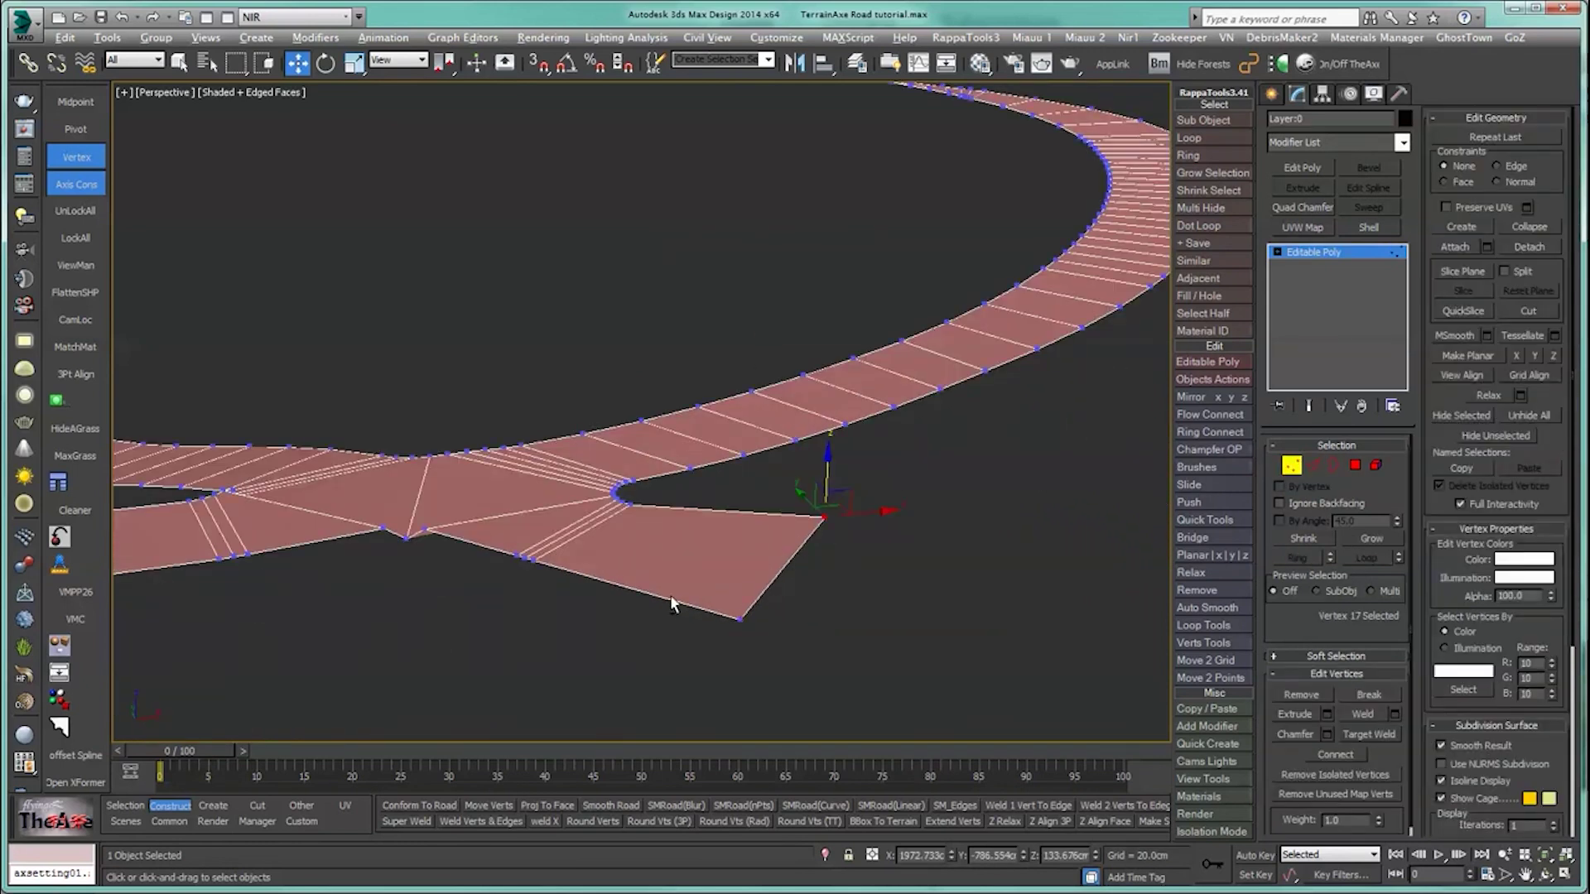
{"action": "middle_click_drag", "start_coordinate": [669, 598], "coordinate": [652, 587], "text": "alt"}
{"action": "scroll", "coordinate": [587, 488], "scroll_direction": "up", "scroll_amount": 2}
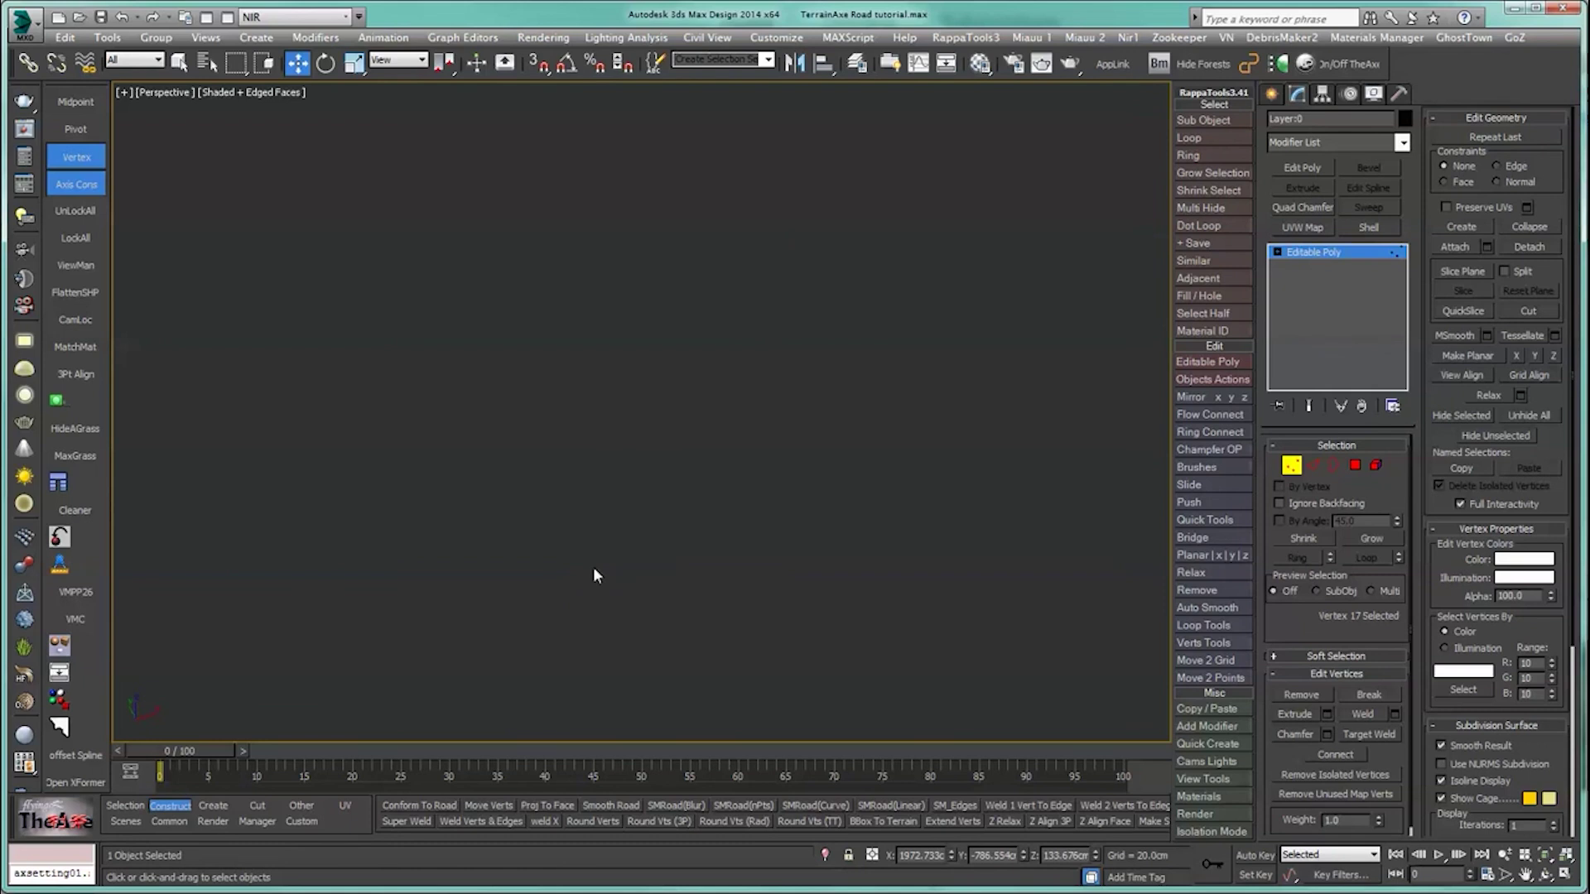
{"action": "scroll", "coordinate": [601, 588], "scroll_direction": "down", "scroll_amount": 3}
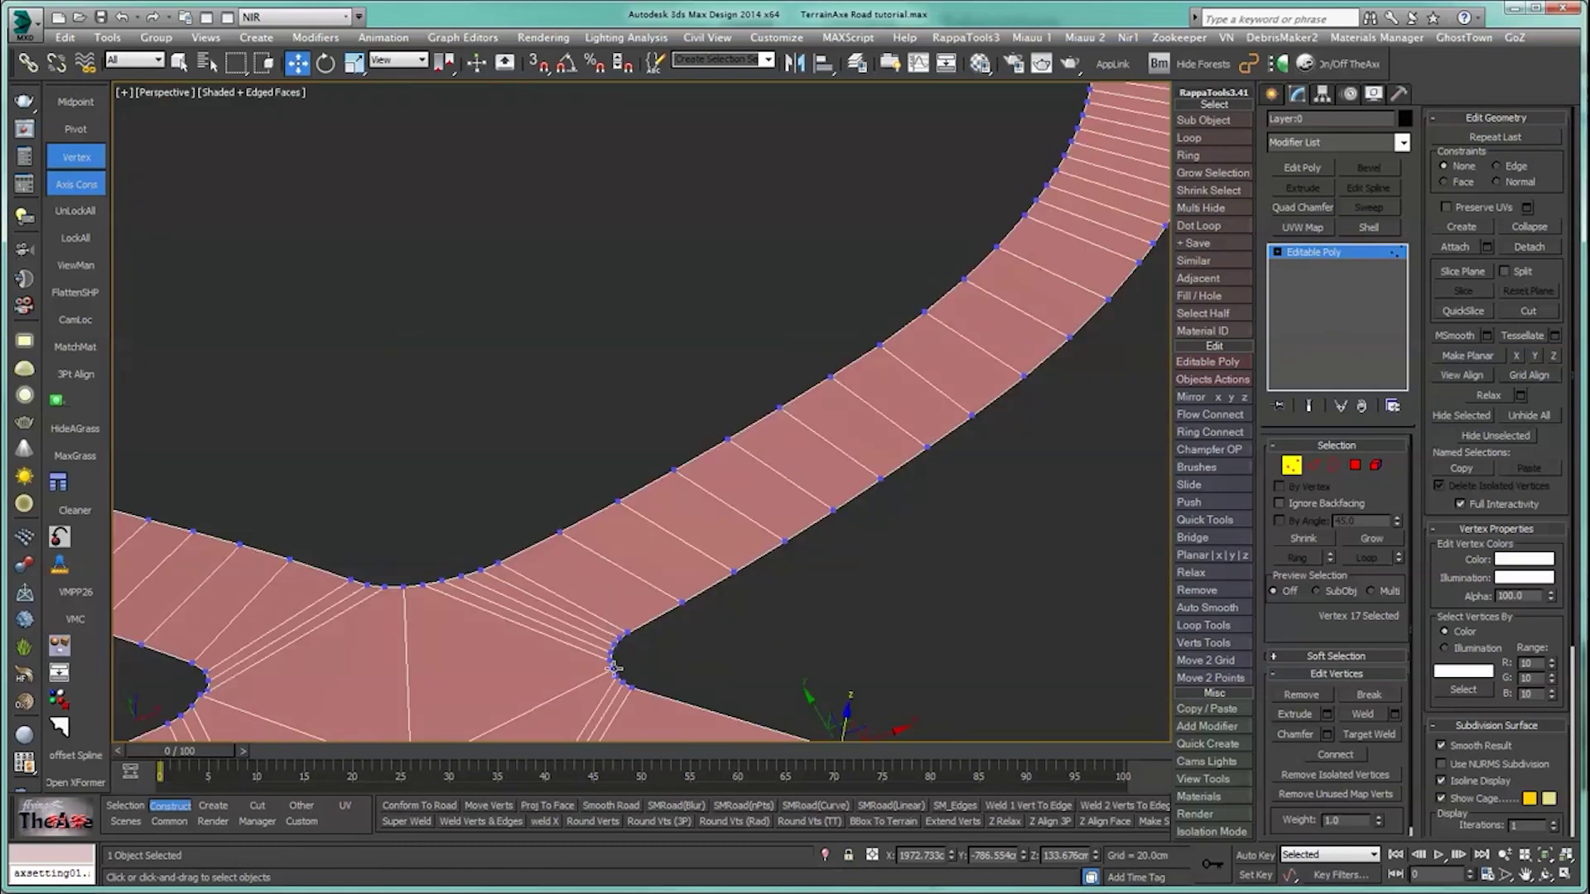
{"action": "middle_click_drag", "start_coordinate": [614, 667], "coordinate": [611, 577]}
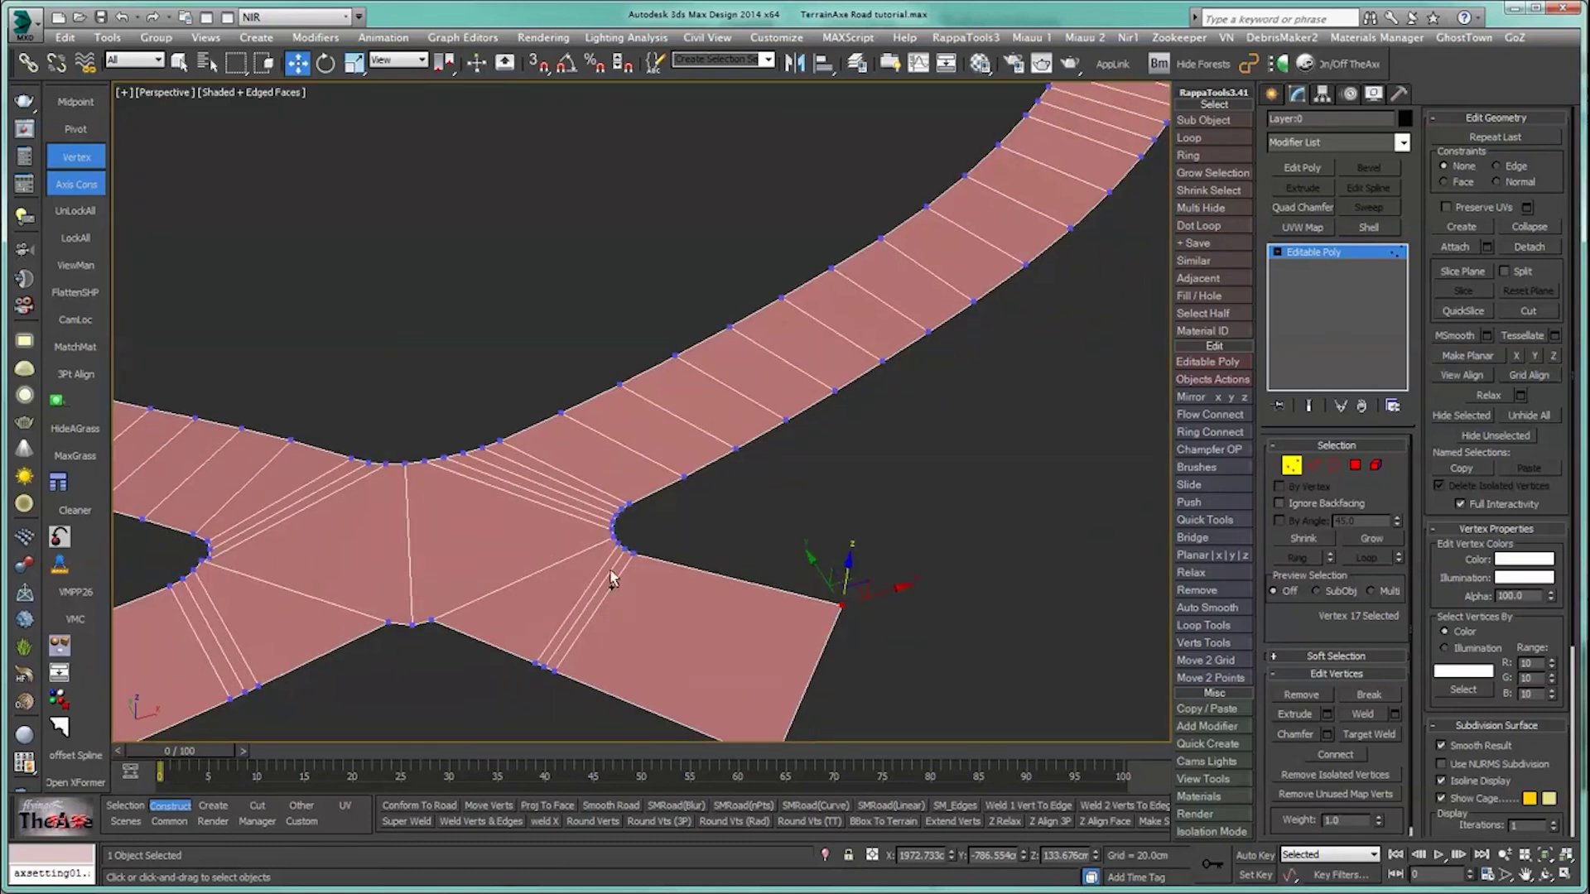
{"action": "left_click", "coordinate": [616, 542], "text": "ctrl"}
{"action": "middle_click_drag", "start_coordinate": [611, 667], "coordinate": [606, 652]}
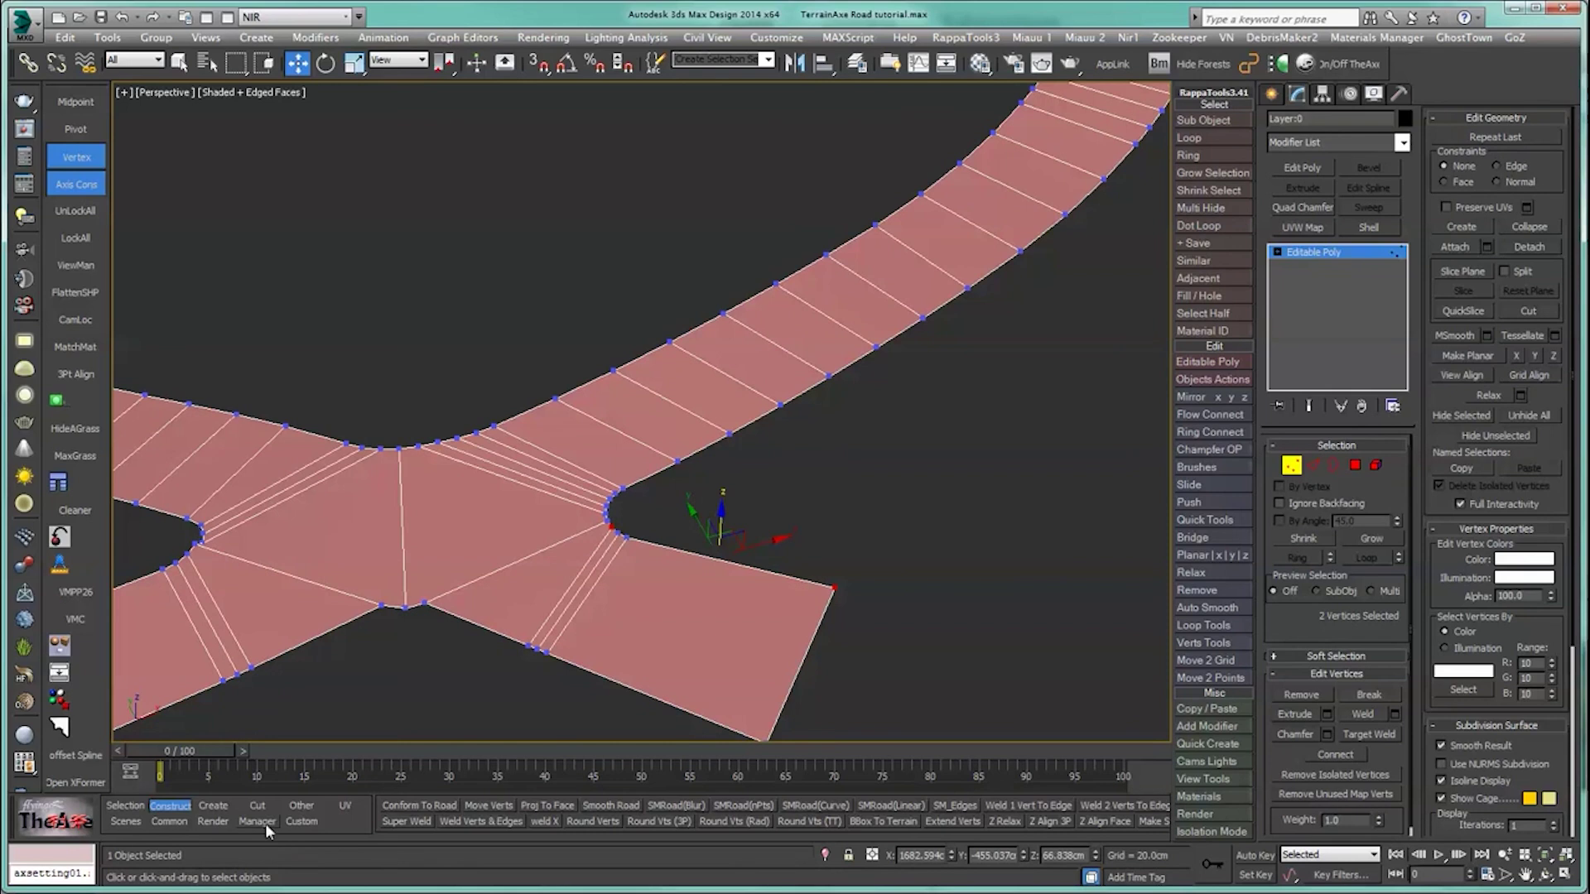
Step: Turn on FlatOther for SmoothRoad in the Axe tool settings and accept the change
{"action": "left_click", "coordinate": [257, 822]}
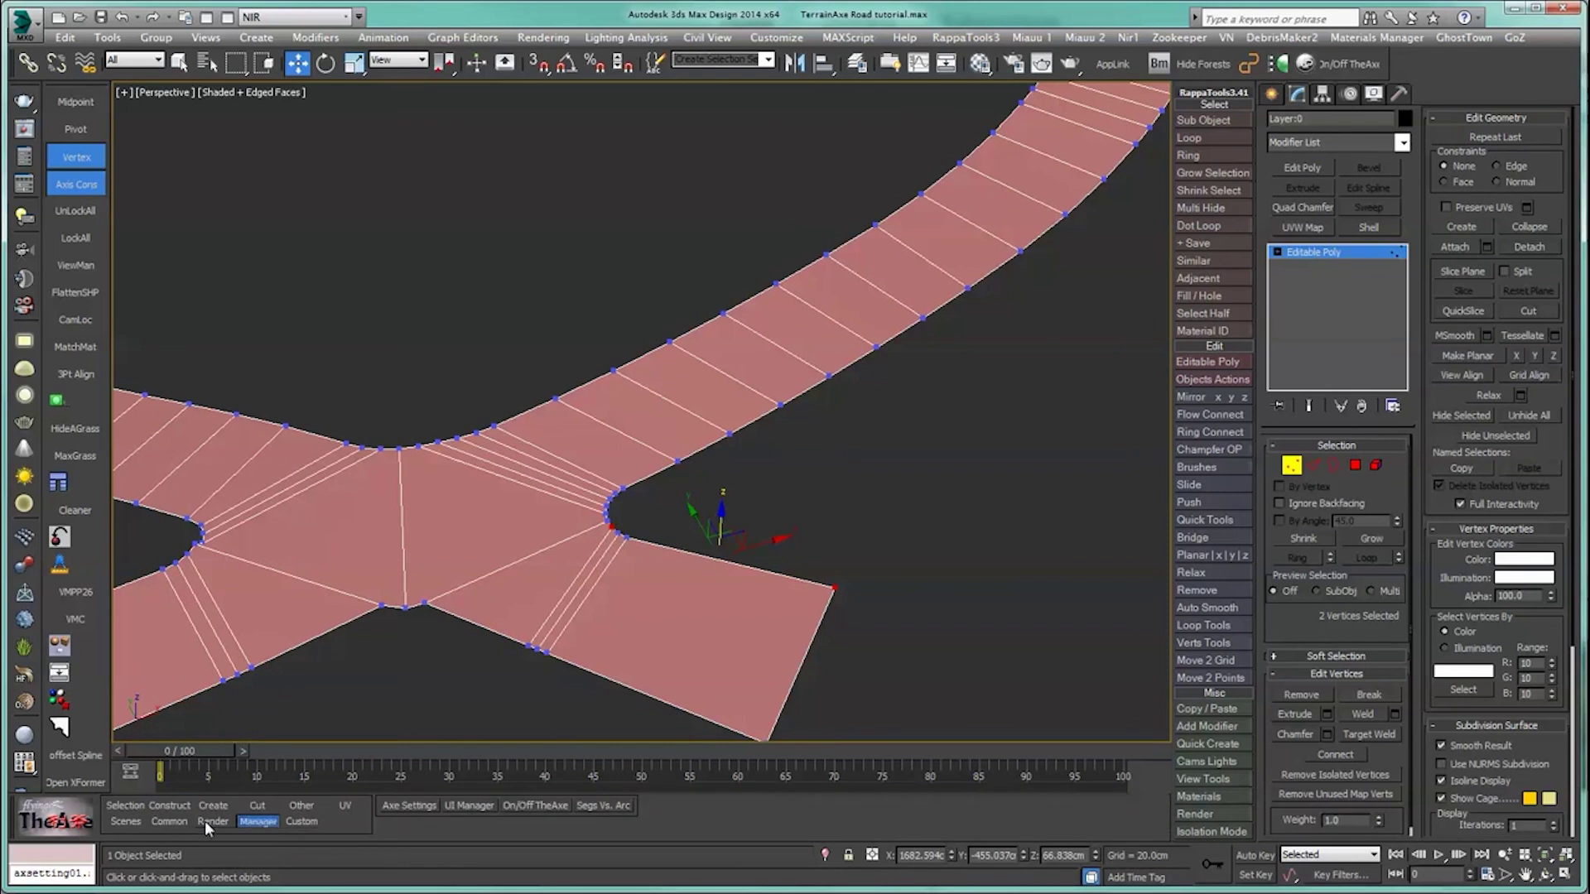
{"action": "left_click", "coordinate": [414, 805]}
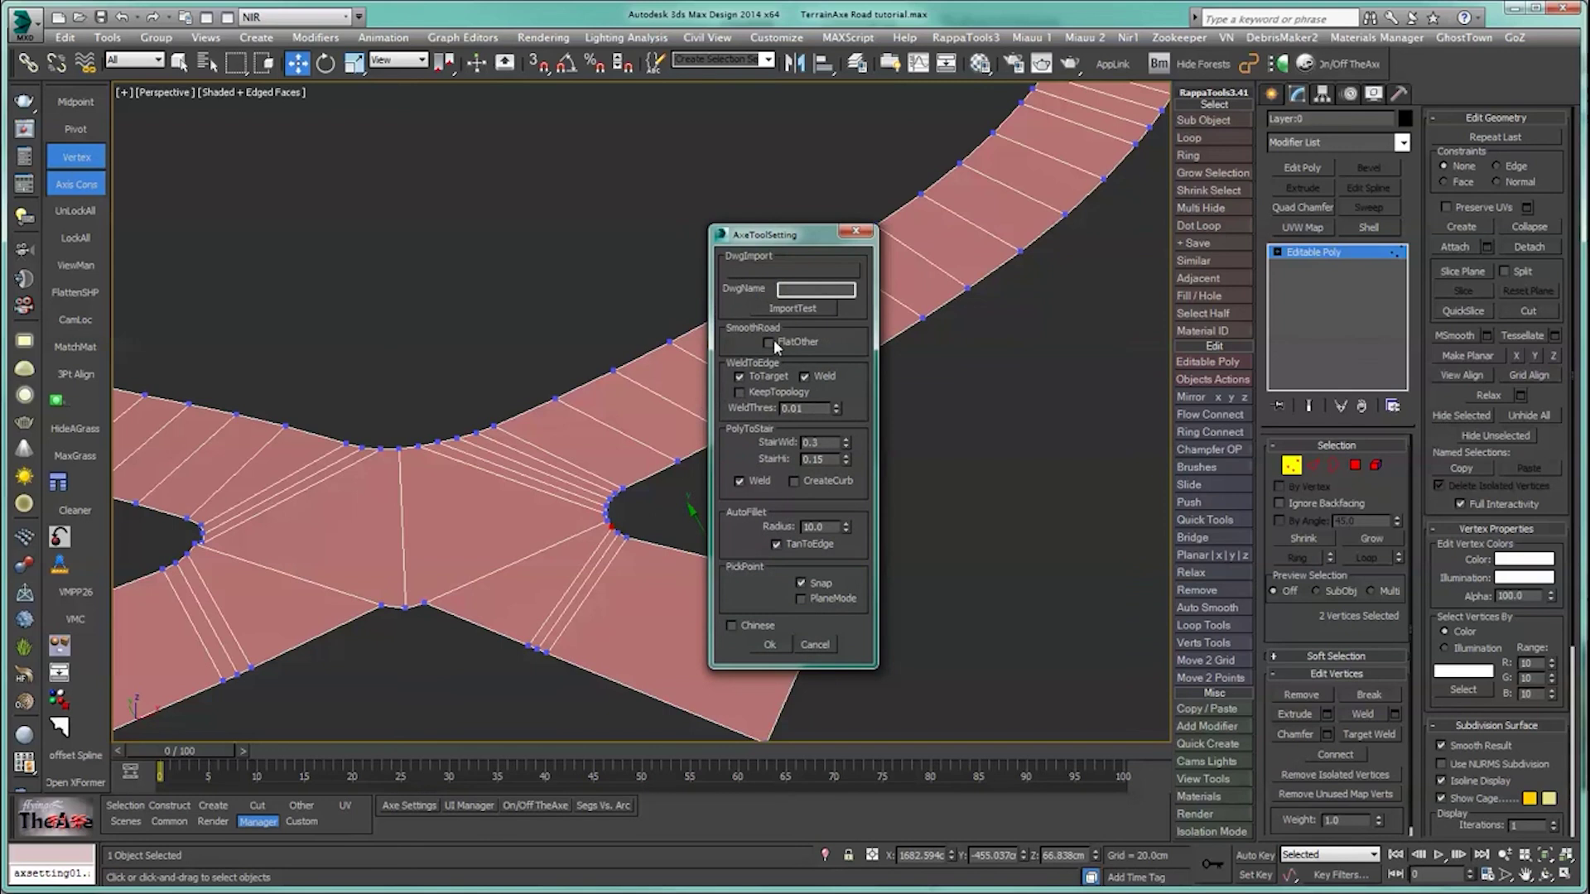
{"action": "left_click", "coordinate": [765, 643]}
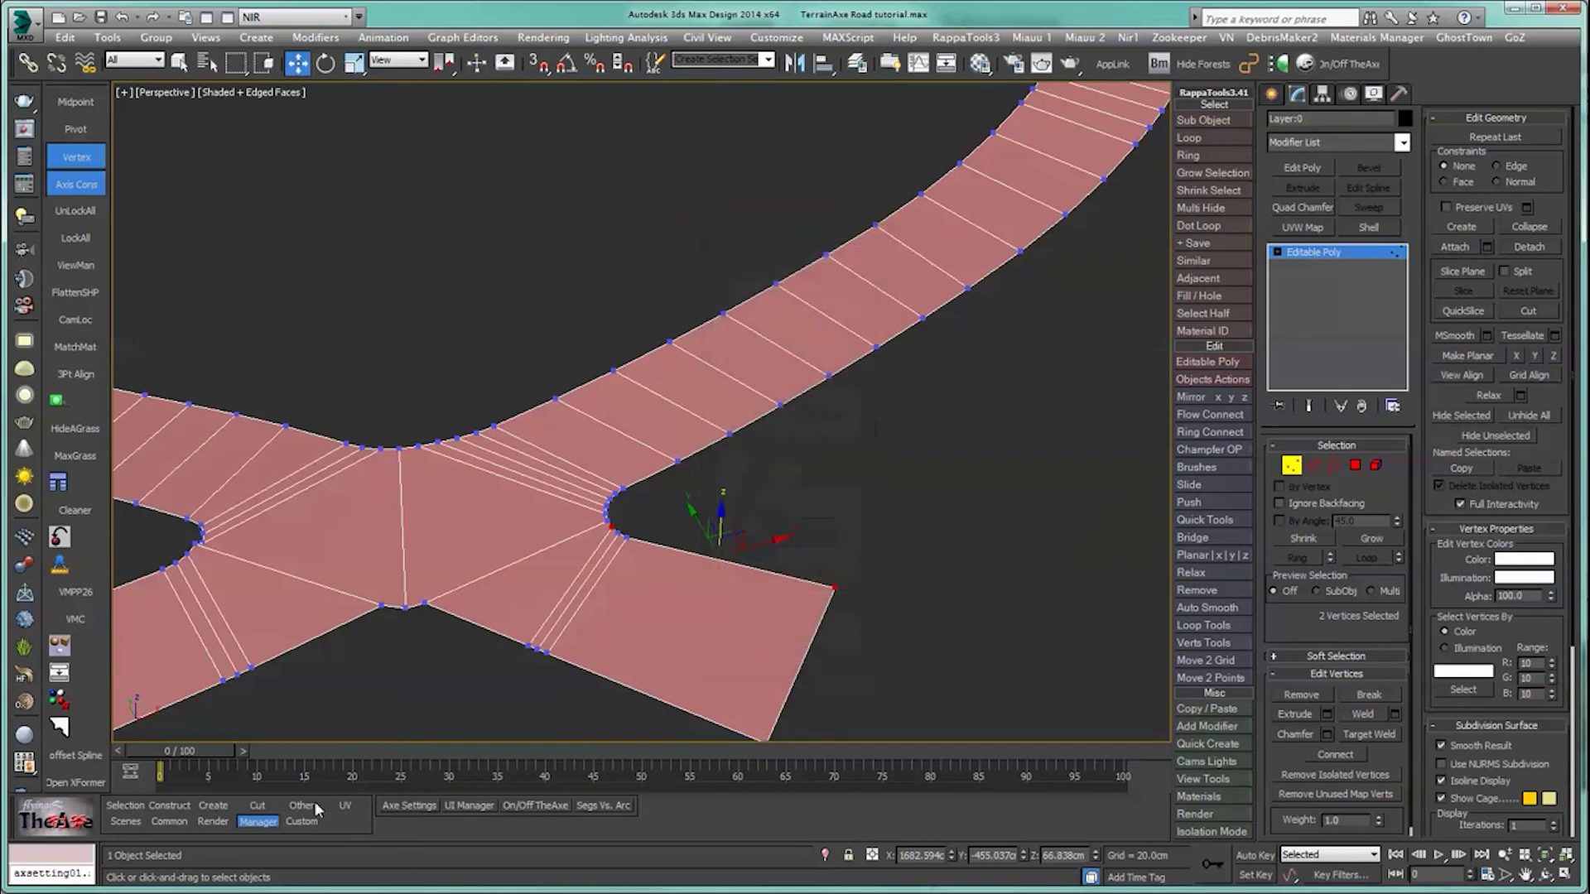
Step: Convert the two vertices into the short 3-edge border between them and smooth it with SMRoad(Curve)
{"action": "left_click", "coordinate": [116, 807]}
{"action": "left_click", "coordinate": [399, 802]}
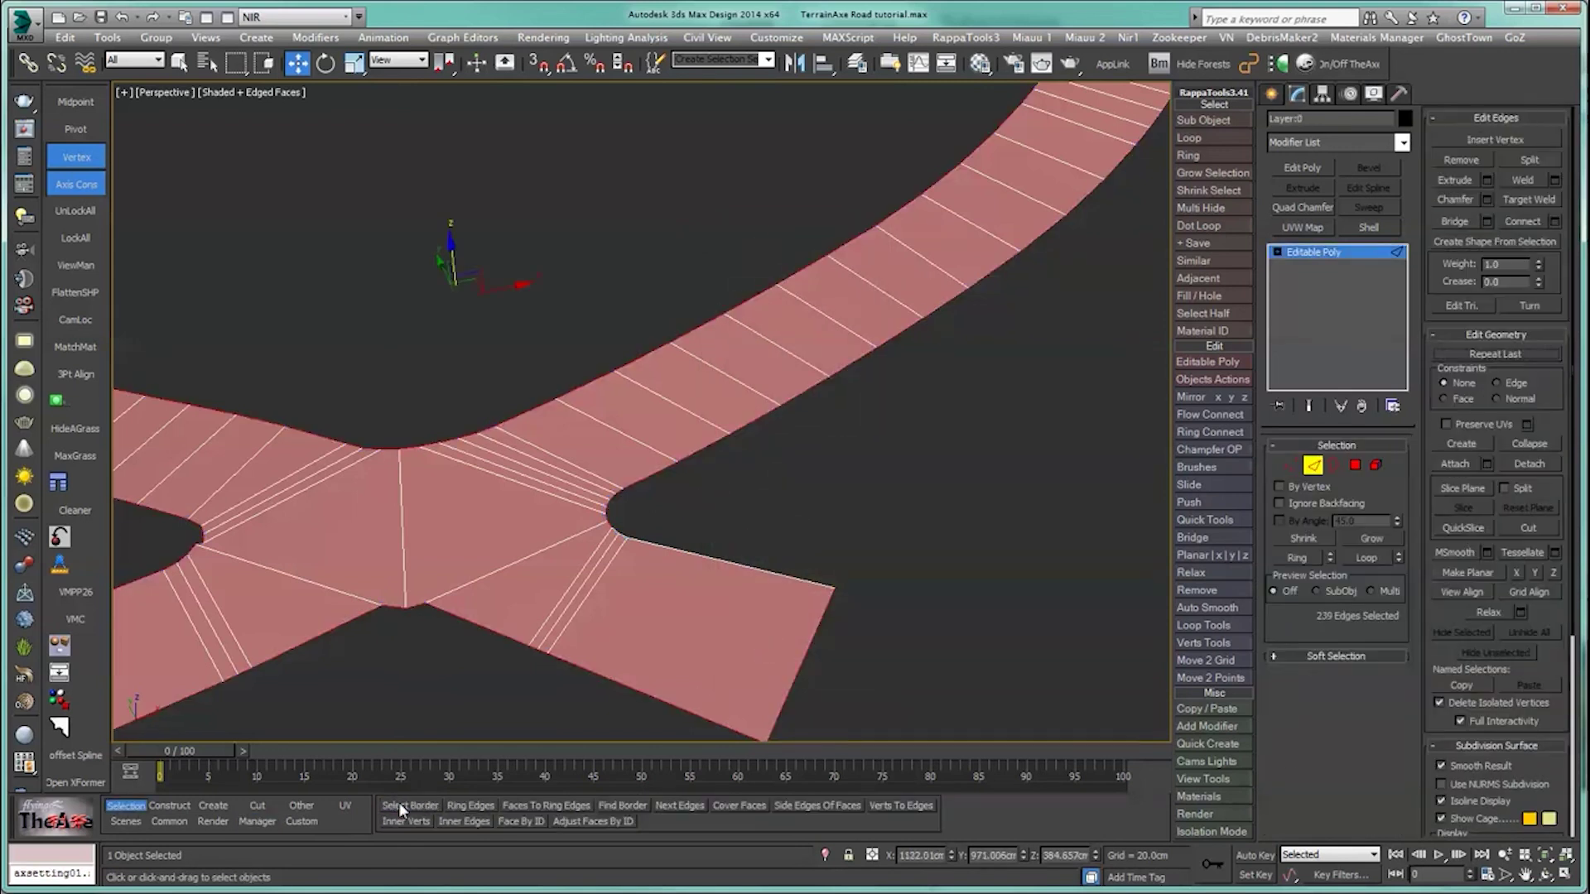
{"action": "key", "text": "ctrl+z"}
{"action": "left_click", "coordinate": [170, 806]}
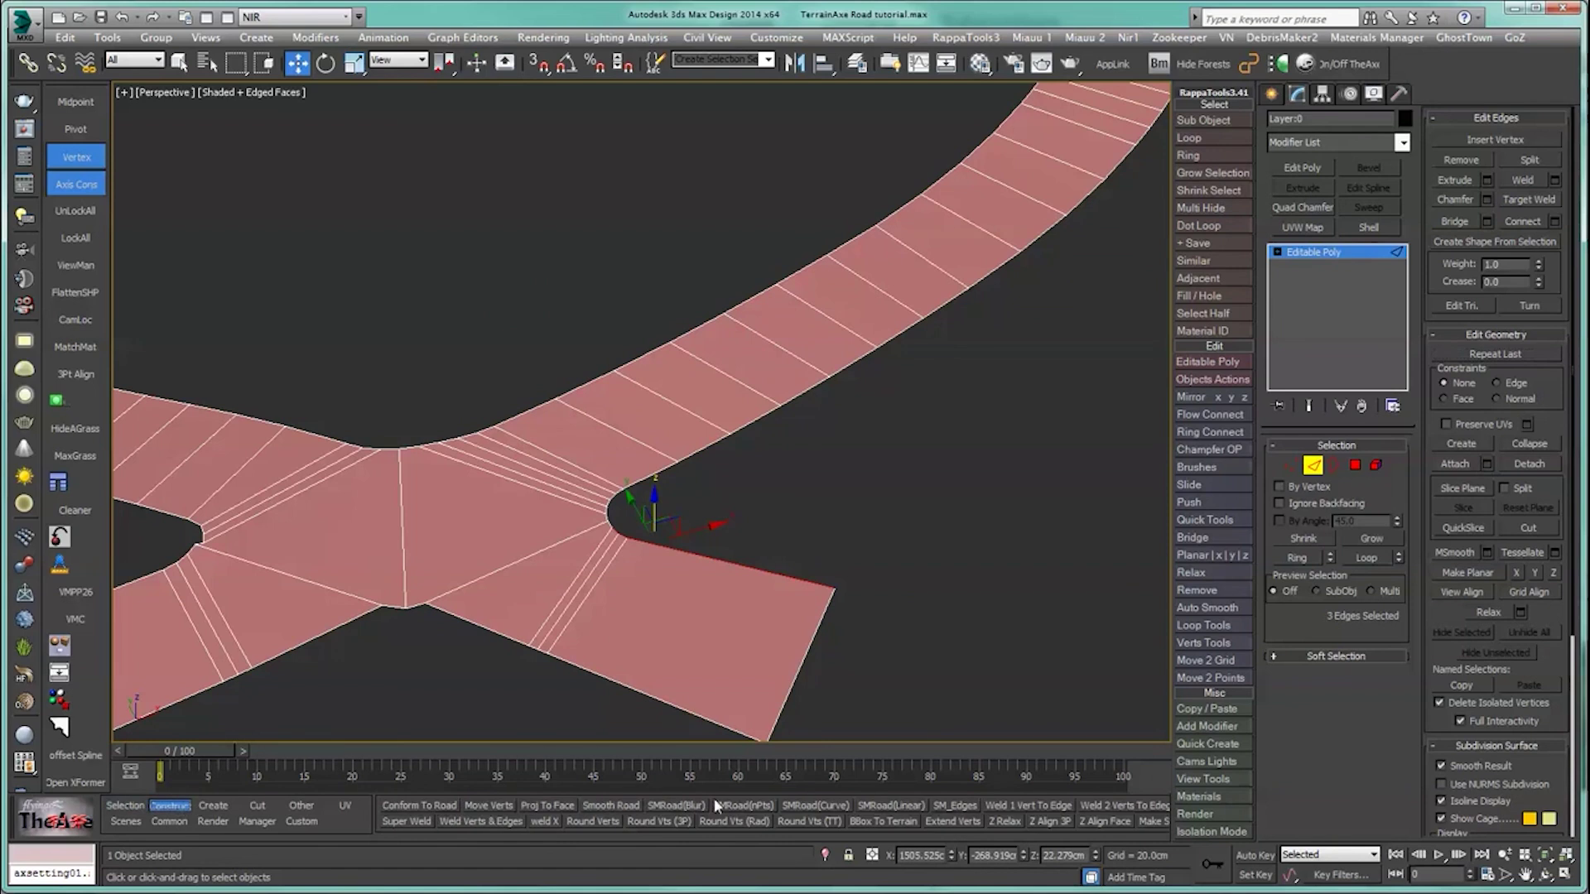
{"action": "left_click", "coordinate": [815, 805]}
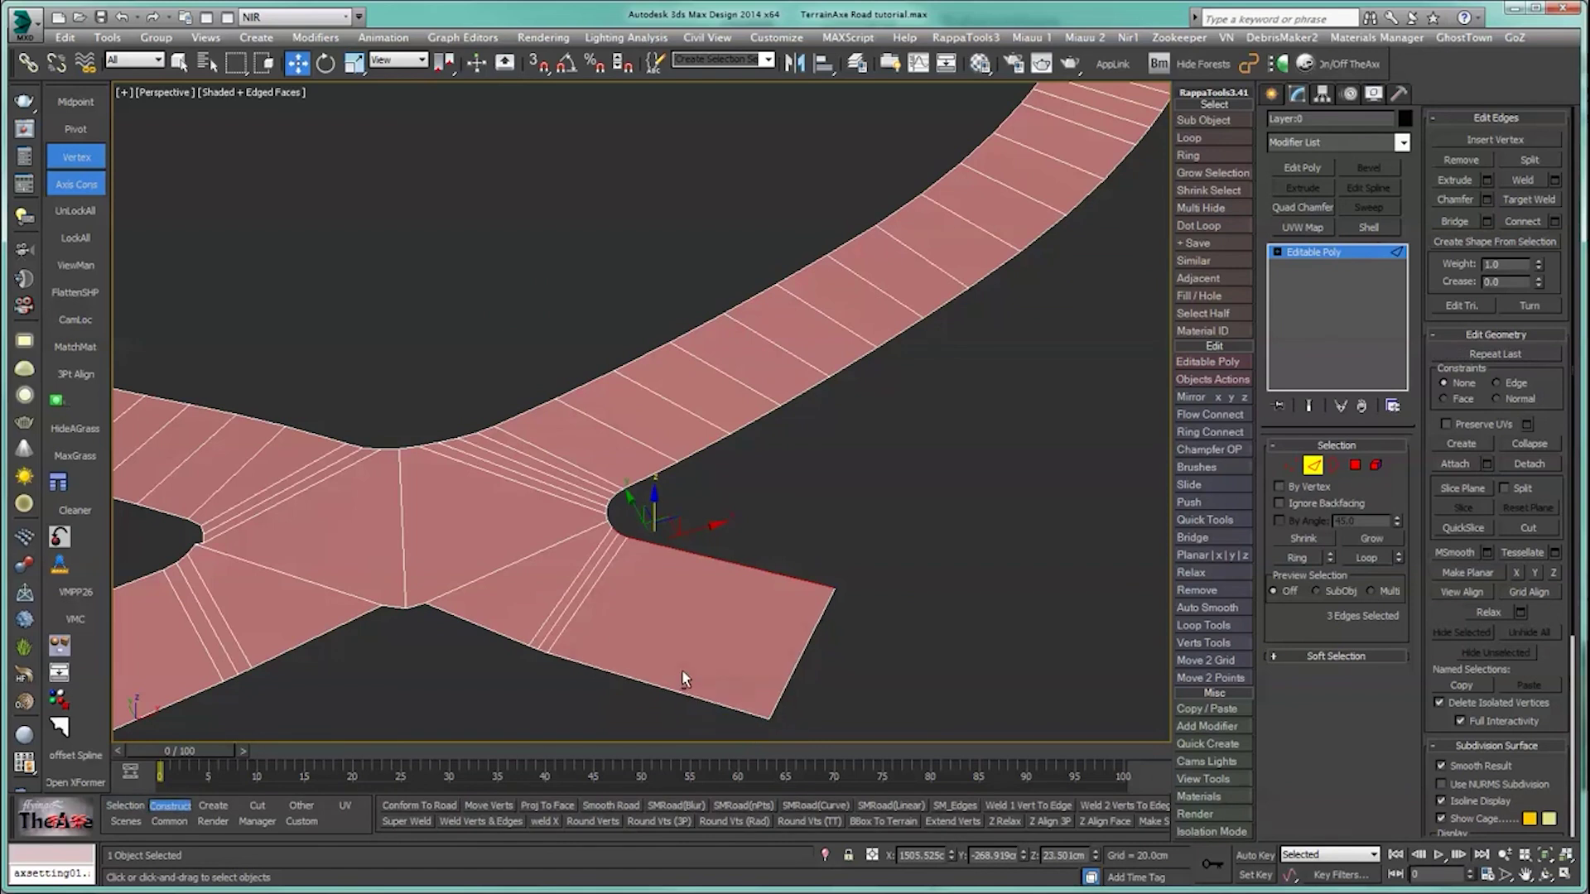
{"action": "middle_click_drag", "start_coordinate": [682, 669], "coordinate": [480, 597], "text": "alt"}
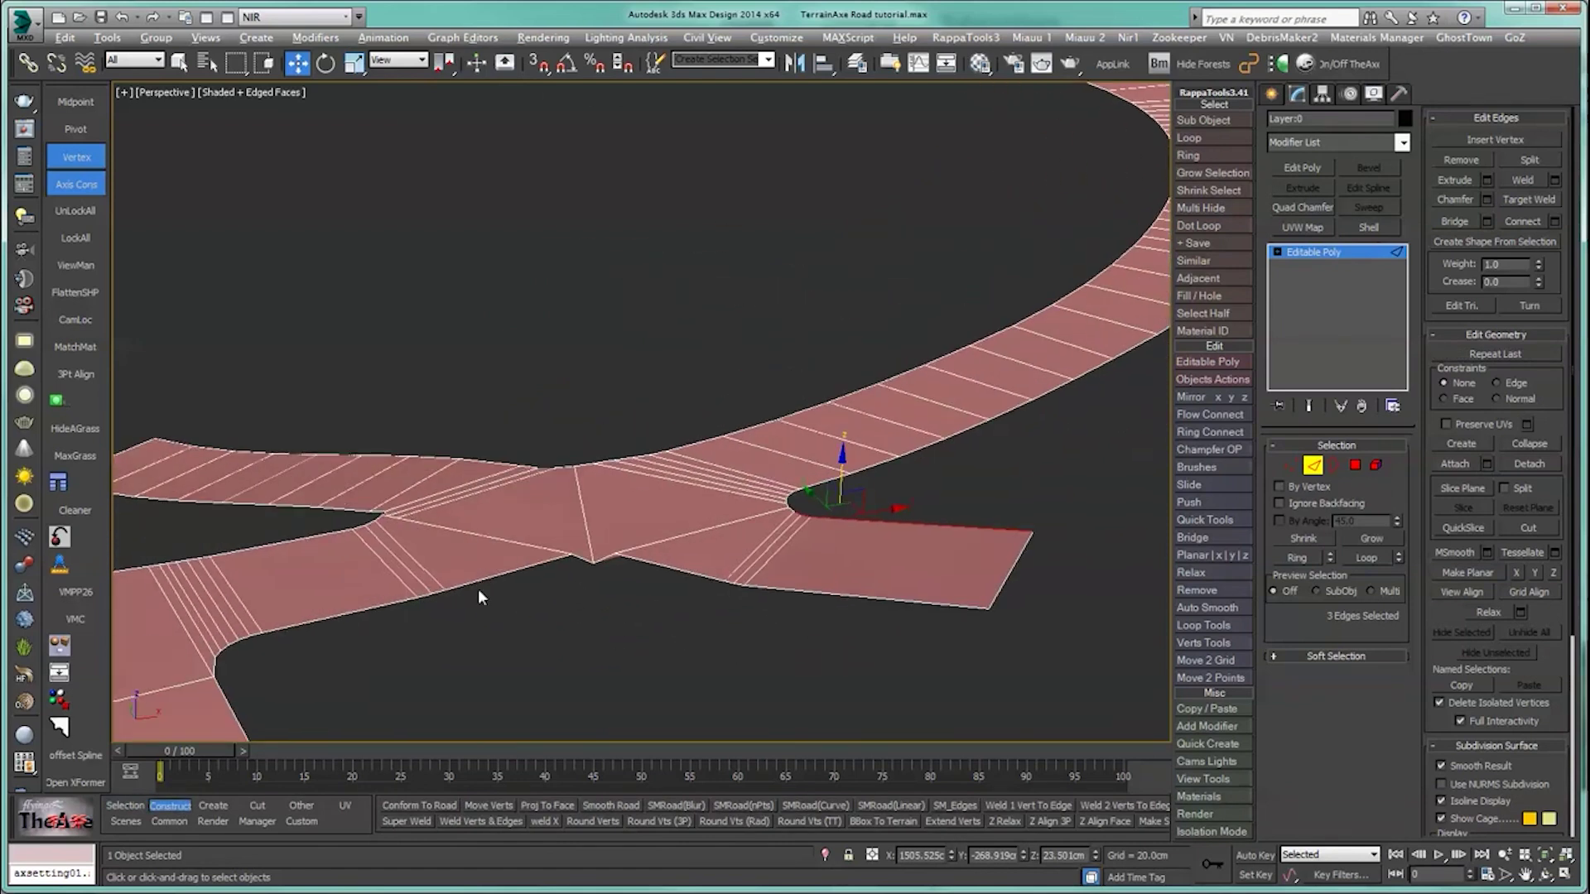
Step: Raise the dipped middle vertex on the junction's border 48.745 cm, snapping it to its neighbouring vertex's height
{"action": "scroll", "coordinate": [479, 588], "scroll_direction": "up", "scroll_amount": 6}
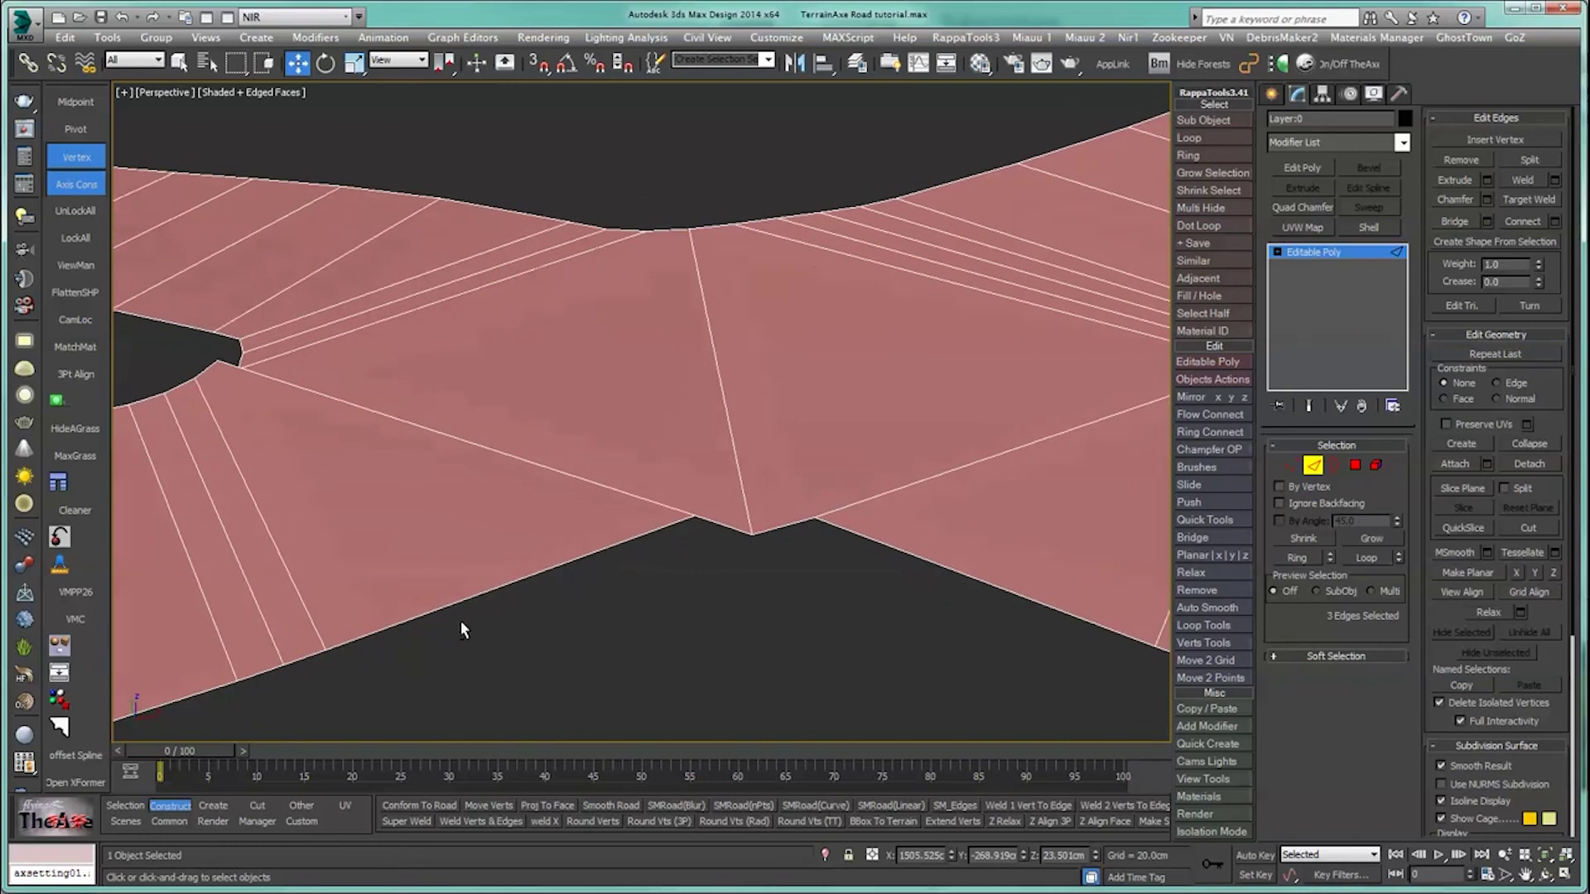
{"action": "key", "text": "1"}
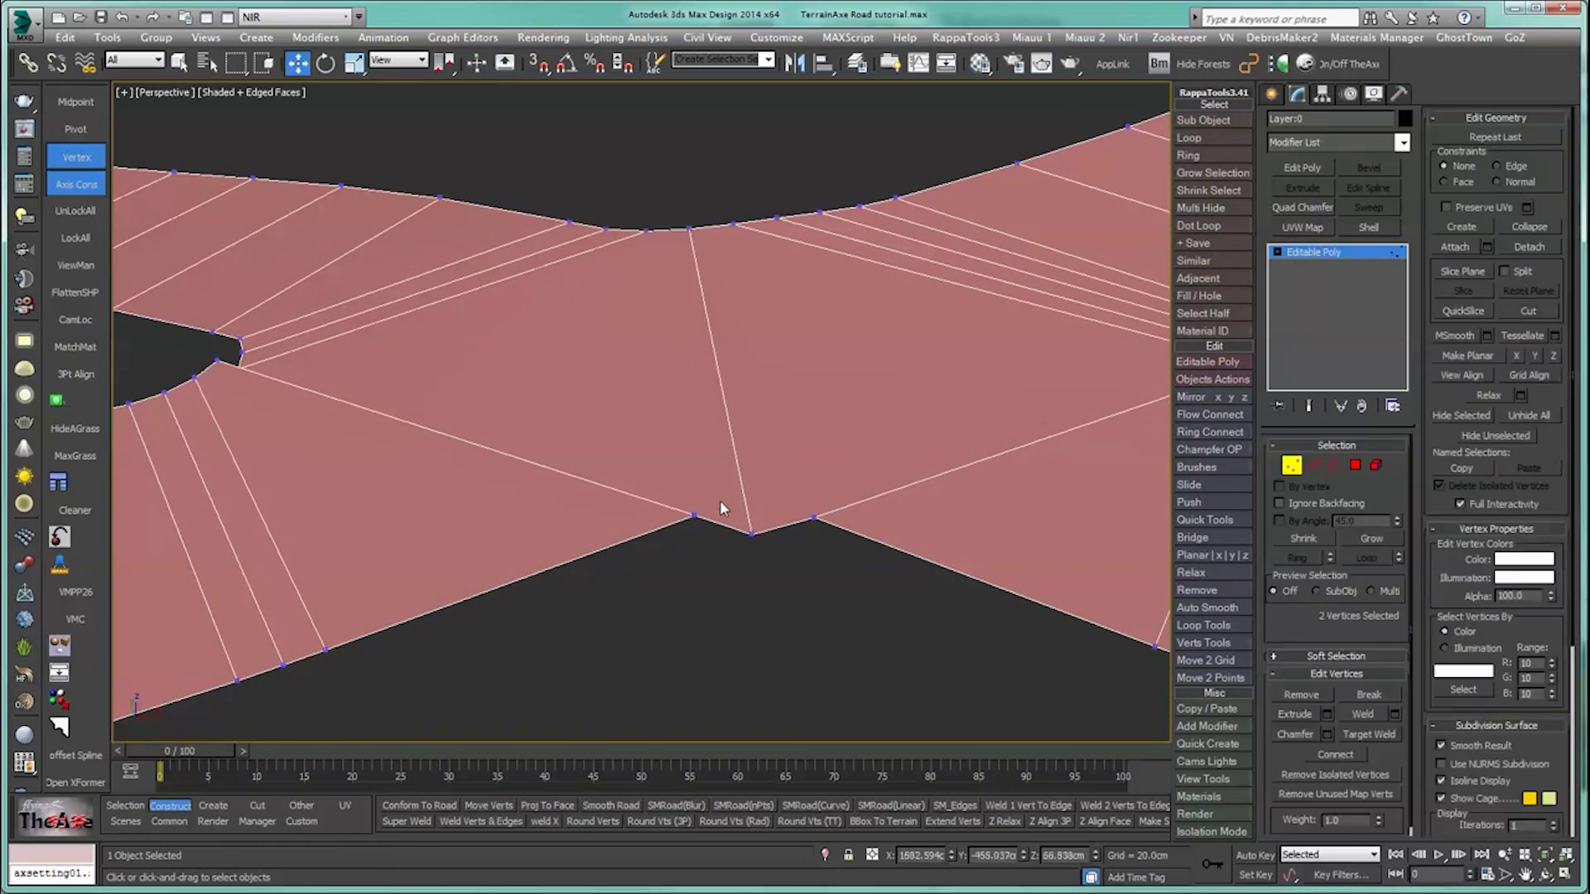
{"action": "left_click", "coordinate": [751, 534]}
{"action": "middle_click_drag", "start_coordinate": [787, 583], "coordinate": [731, 613], "text": "alt"}
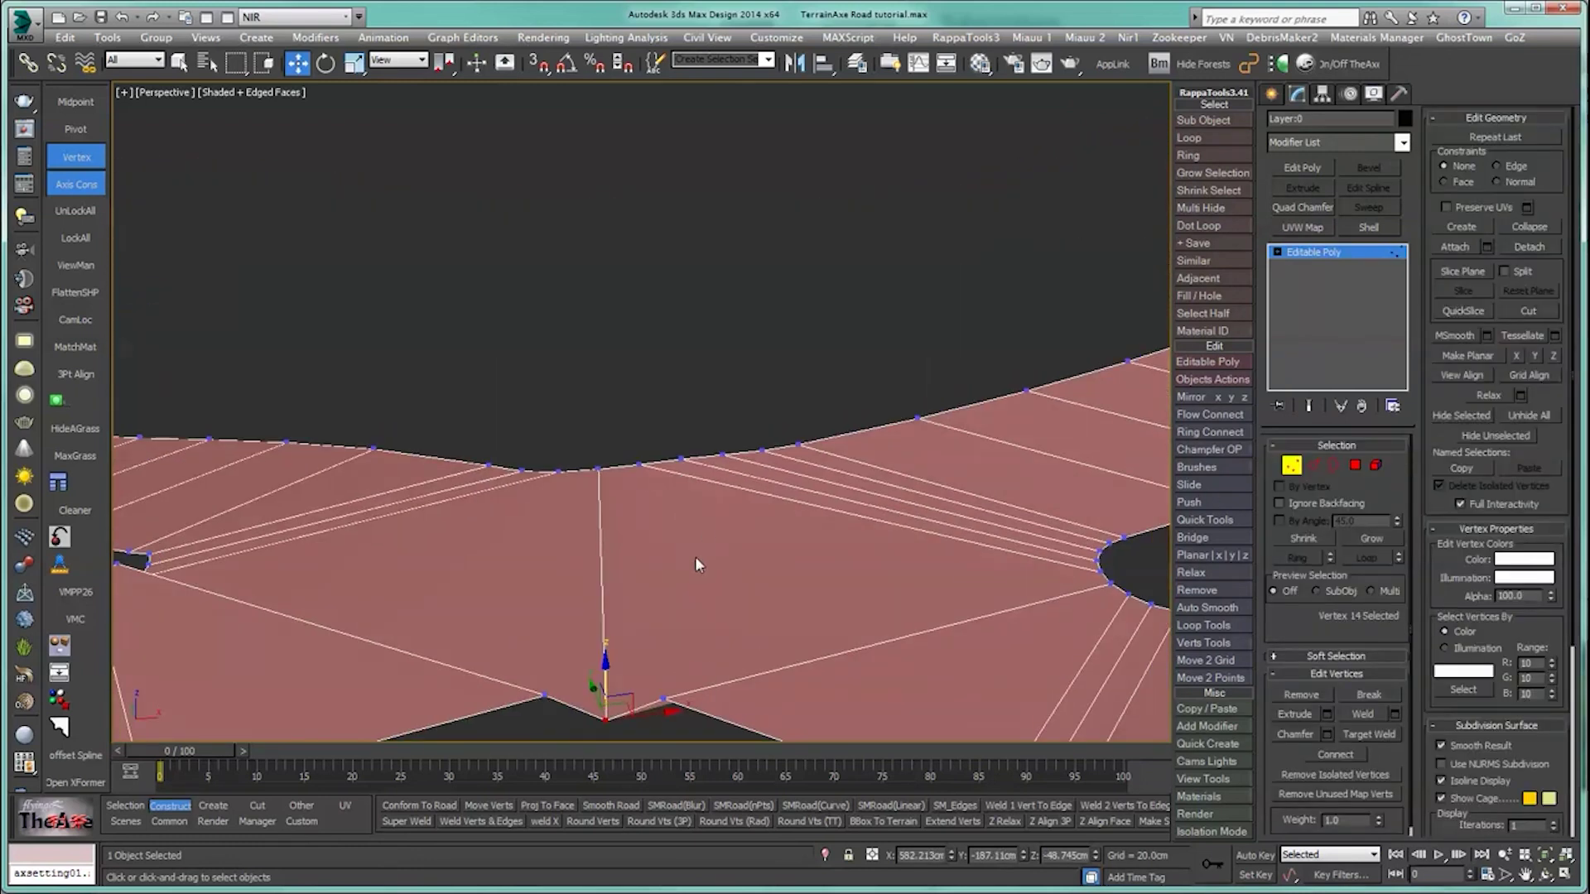
{"action": "key", "text": "s"}
{"action": "left_click_drag", "start_coordinate": [602, 669], "coordinate": [552, 688]}
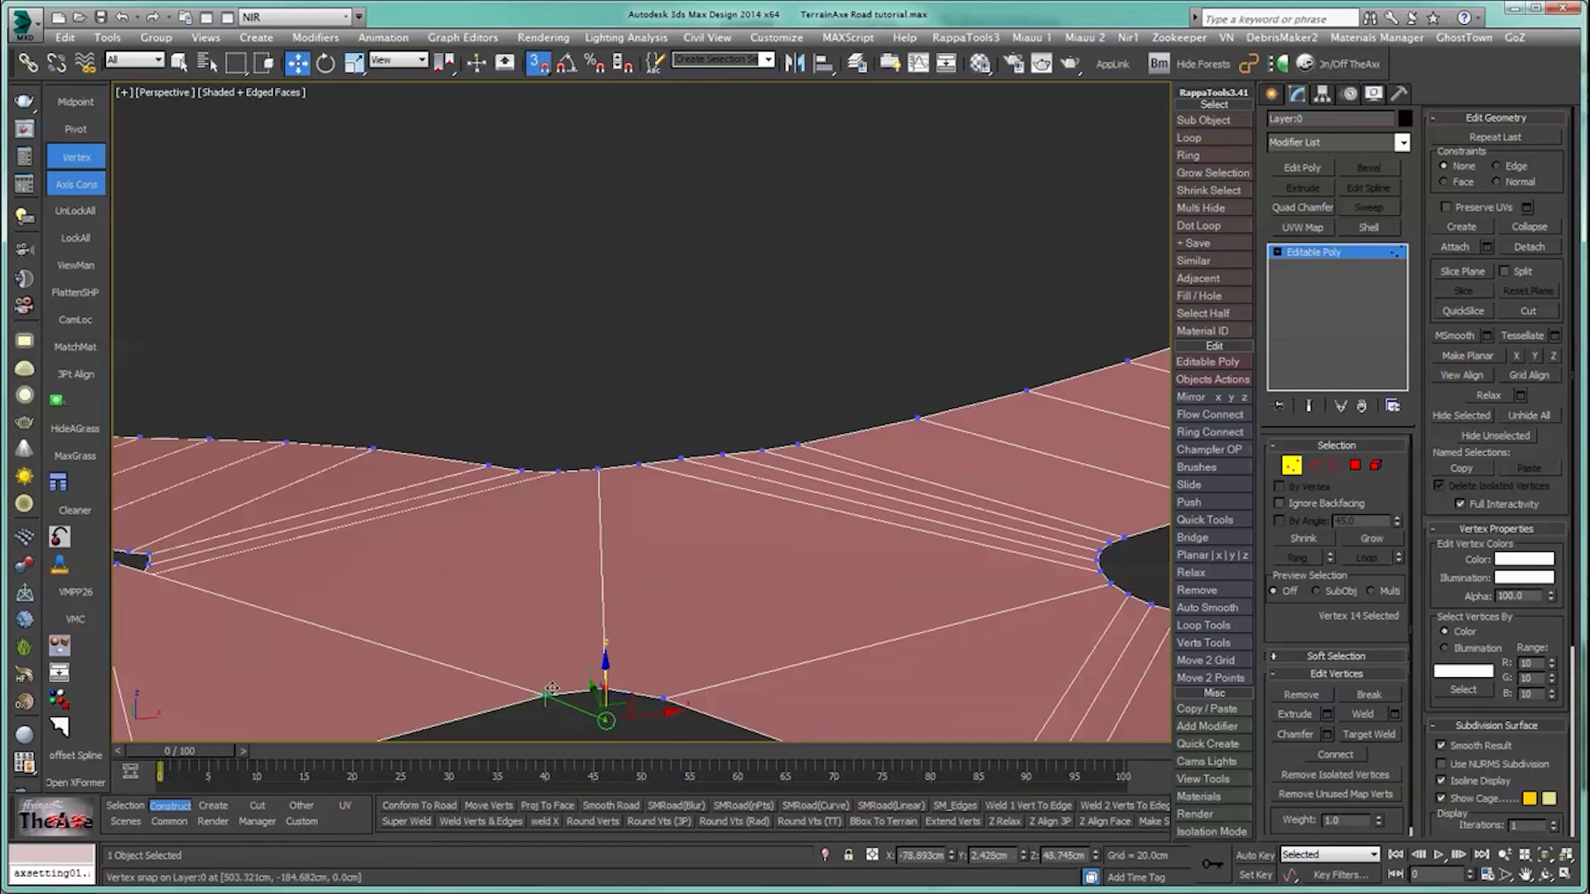
{"action": "scroll", "coordinate": [543, 675], "scroll_direction": "down", "scroll_amount": 6}
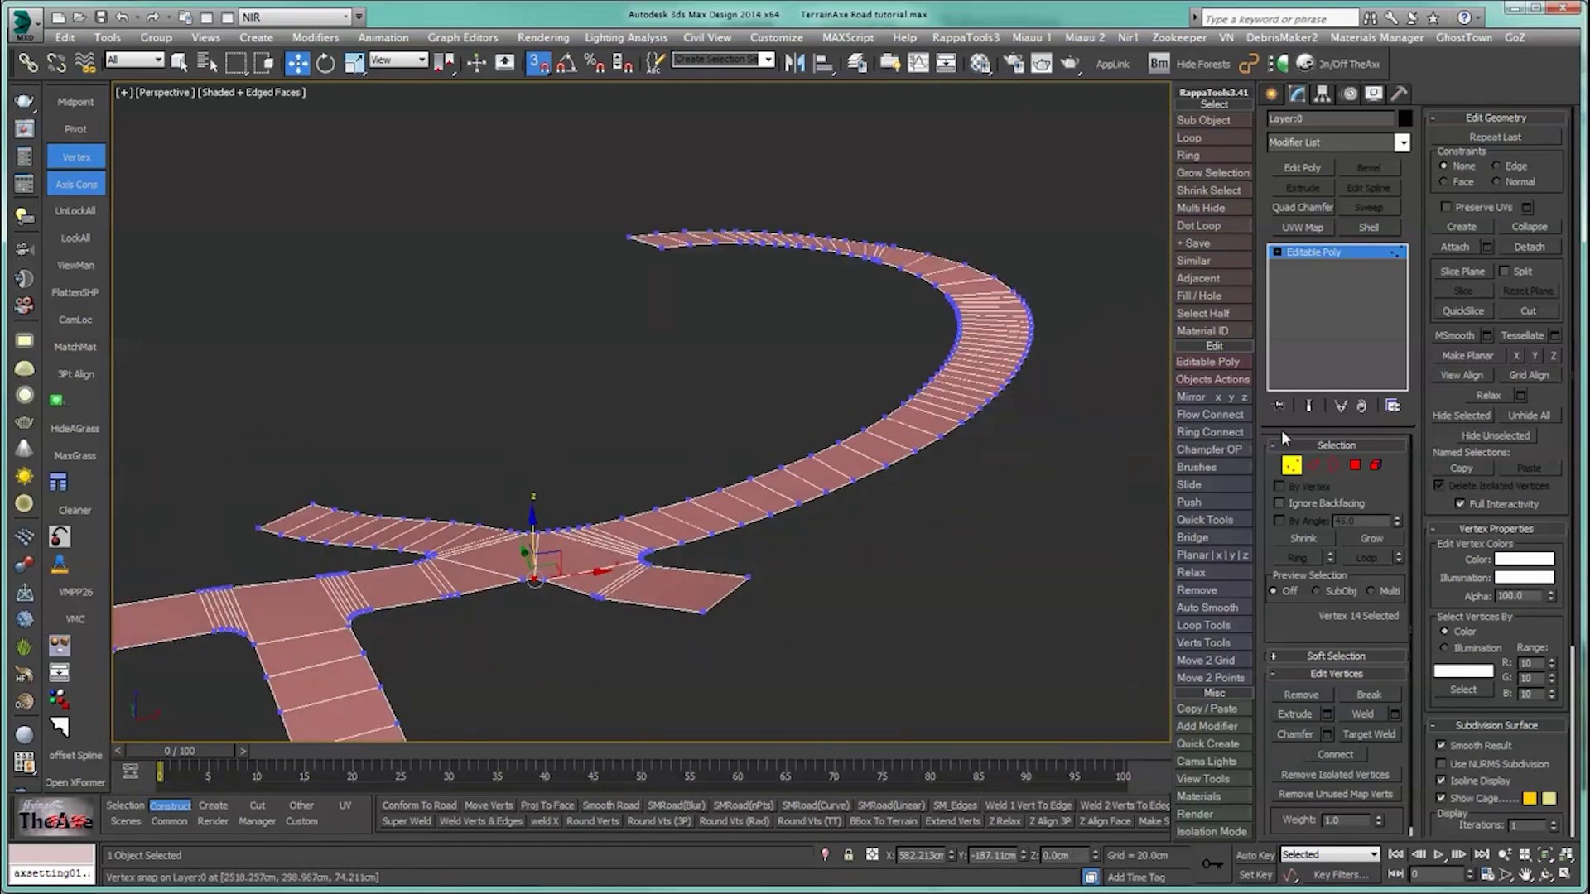
Step: Leave vertex editing, reselect the road mesh, and examine the slopes of the roundabout, branches and junction from several angles
{"action": "left_click", "coordinate": [1289, 465]}
{"action": "left_click", "coordinate": [856, 552]}
{"action": "middle_click_drag", "start_coordinate": [857, 551], "coordinate": [616, 441], "text": "alt"}
{"action": "scroll", "coordinate": [356, 398], "scroll_direction": "up", "scroll_amount": 6}
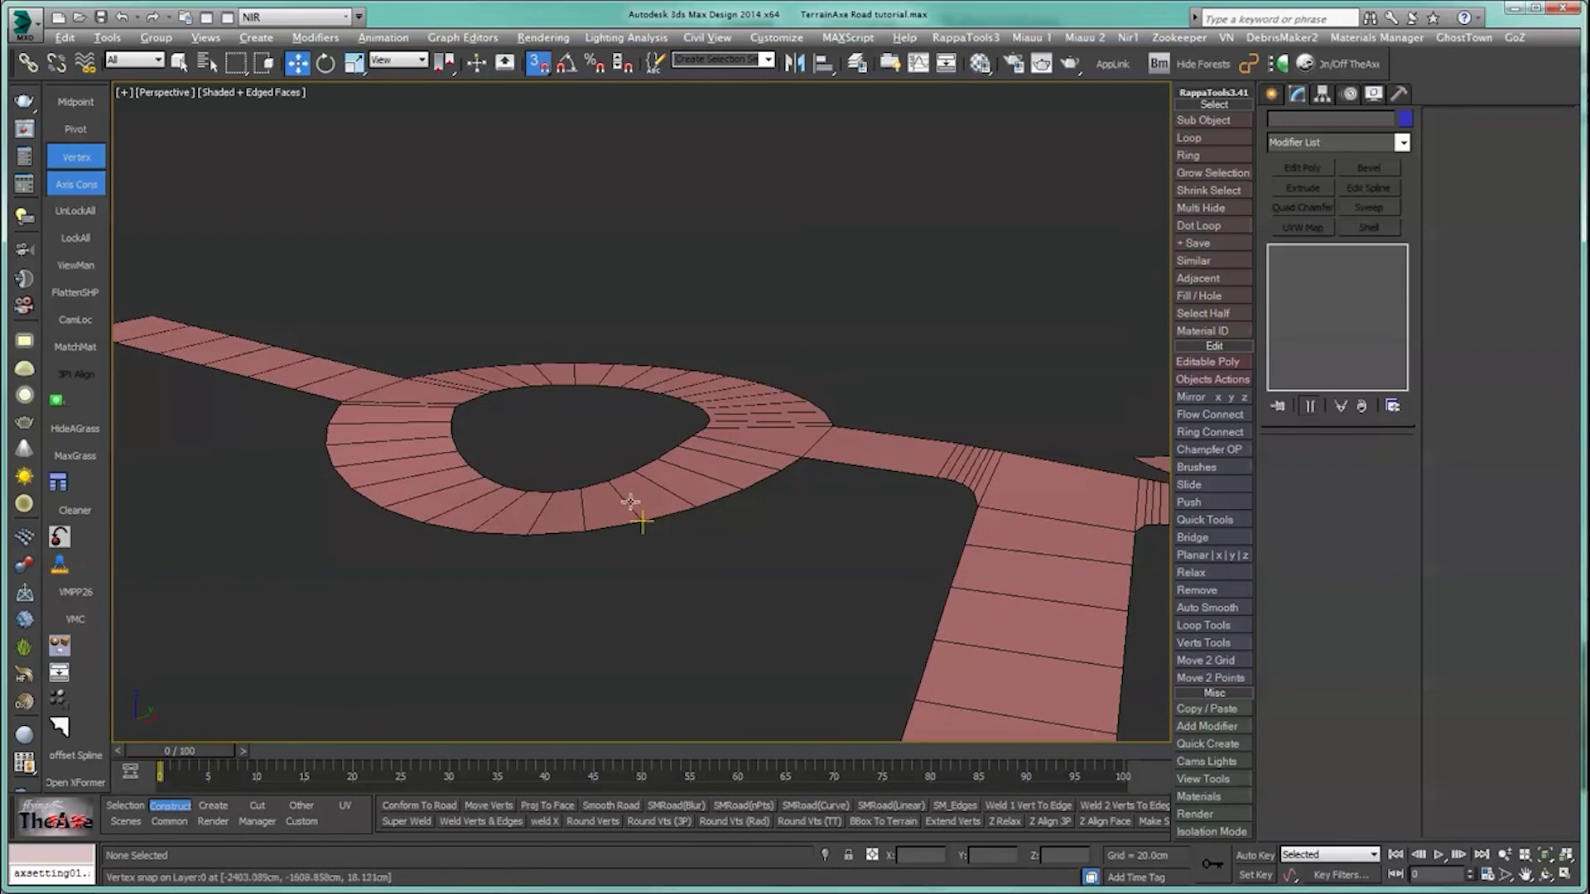
{"action": "middle_click_drag", "start_coordinate": [630, 501], "coordinate": [646, 472], "text": "alt"}
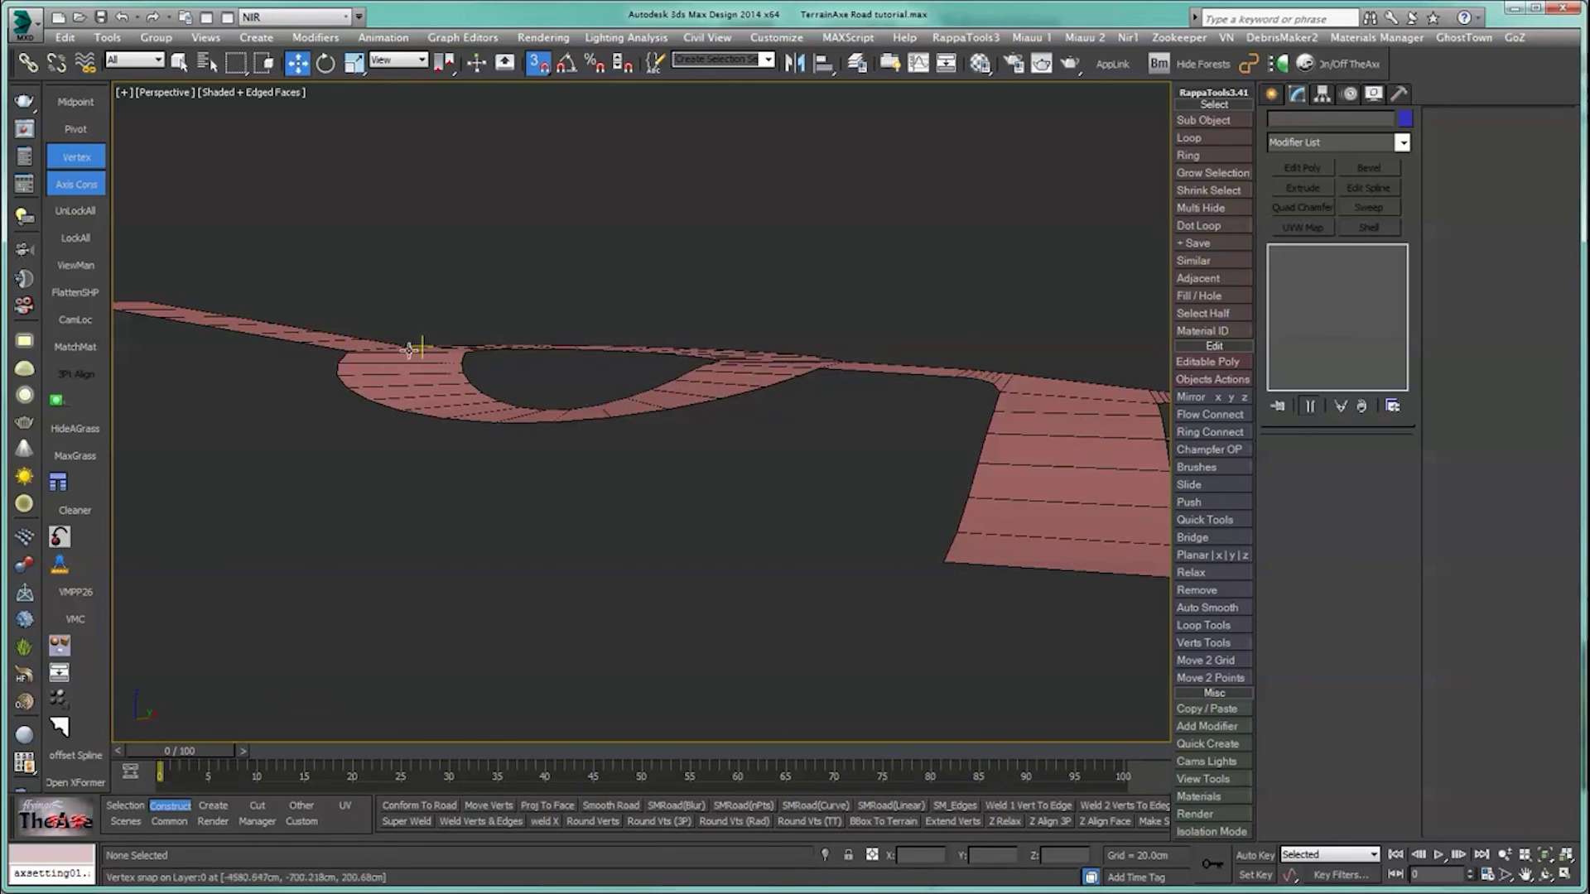
{"action": "middle_click_drag", "start_coordinate": [408, 348], "coordinate": [463, 560], "text": "alt"}
{"action": "scroll", "coordinate": [463, 559], "scroll_direction": "up", "scroll_amount": 1}
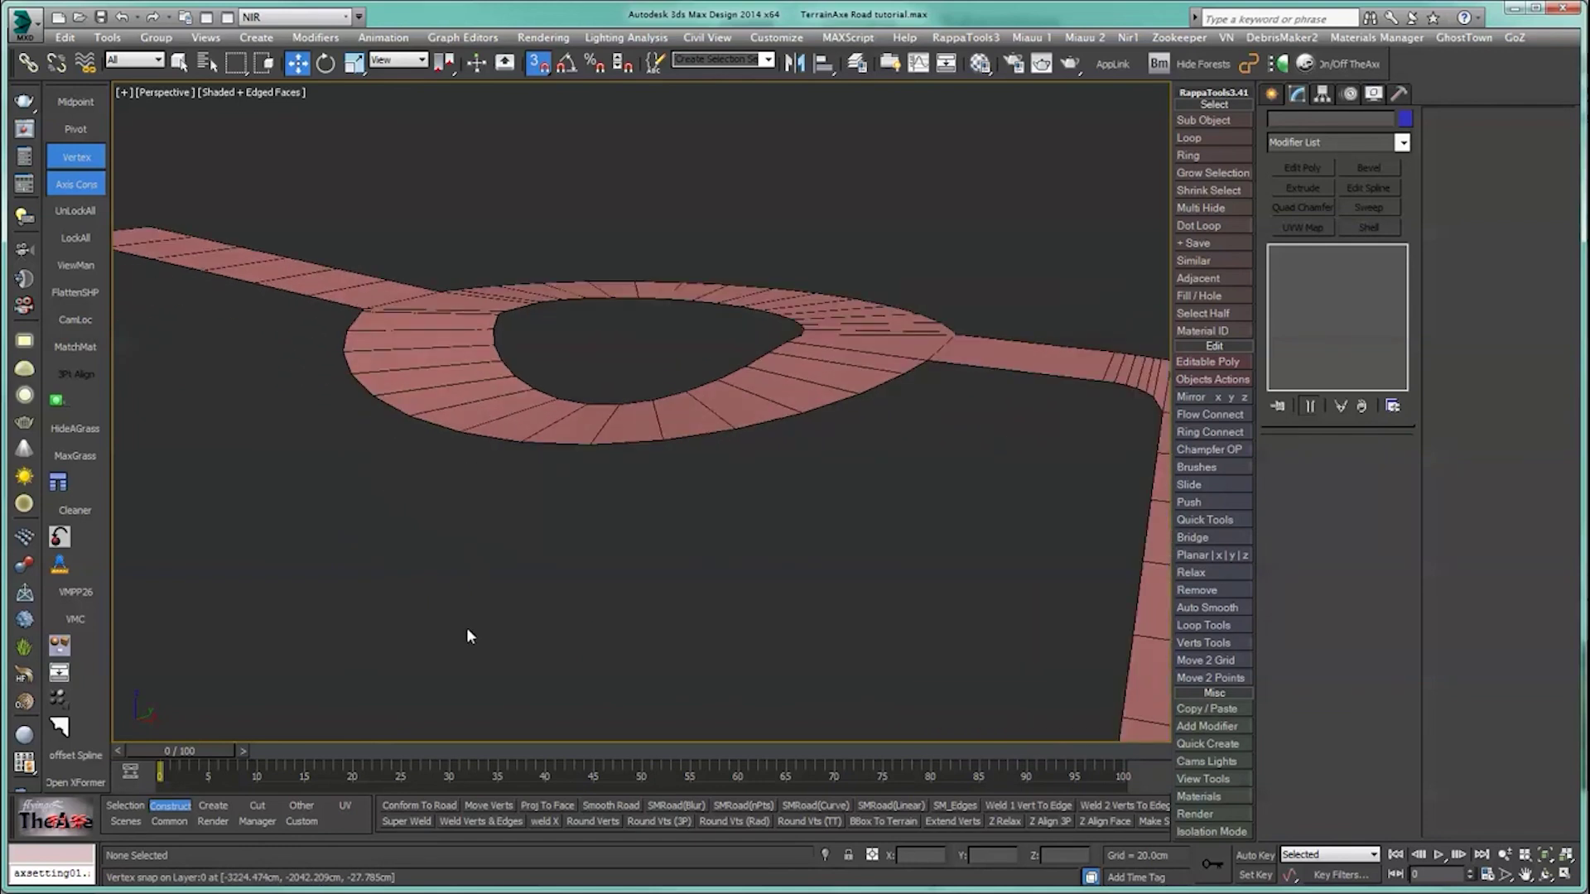
{"action": "left_click", "coordinate": [622, 424]}
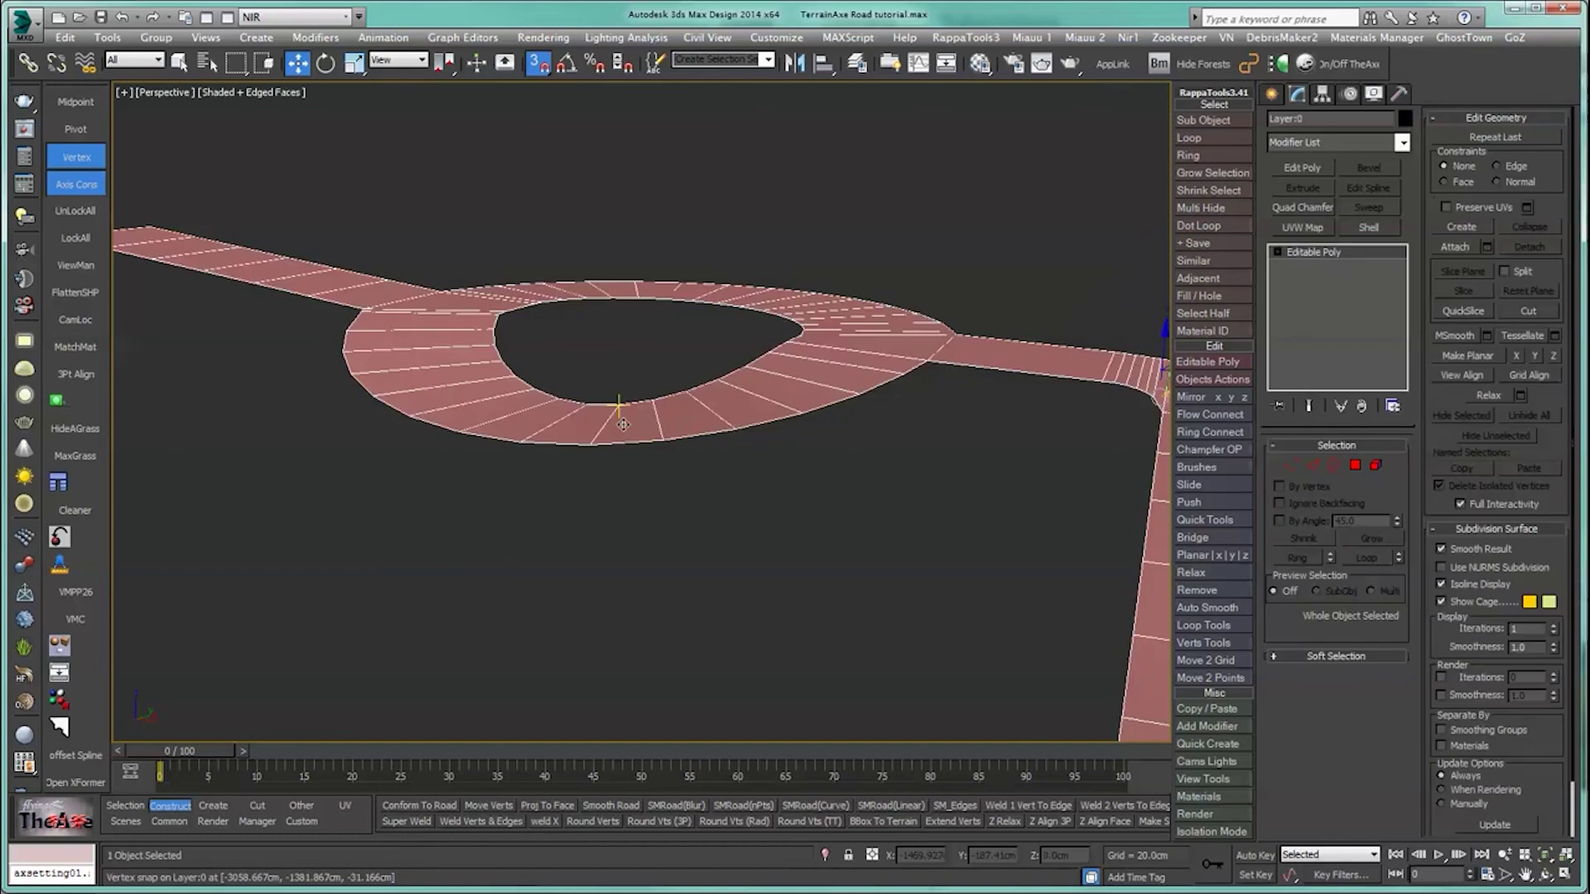
{"action": "scroll", "coordinate": [663, 472], "scroll_direction": "down", "scroll_amount": 2}
{"action": "middle_click_drag", "start_coordinate": [707, 525], "coordinate": [611, 525], "text": "alt"}
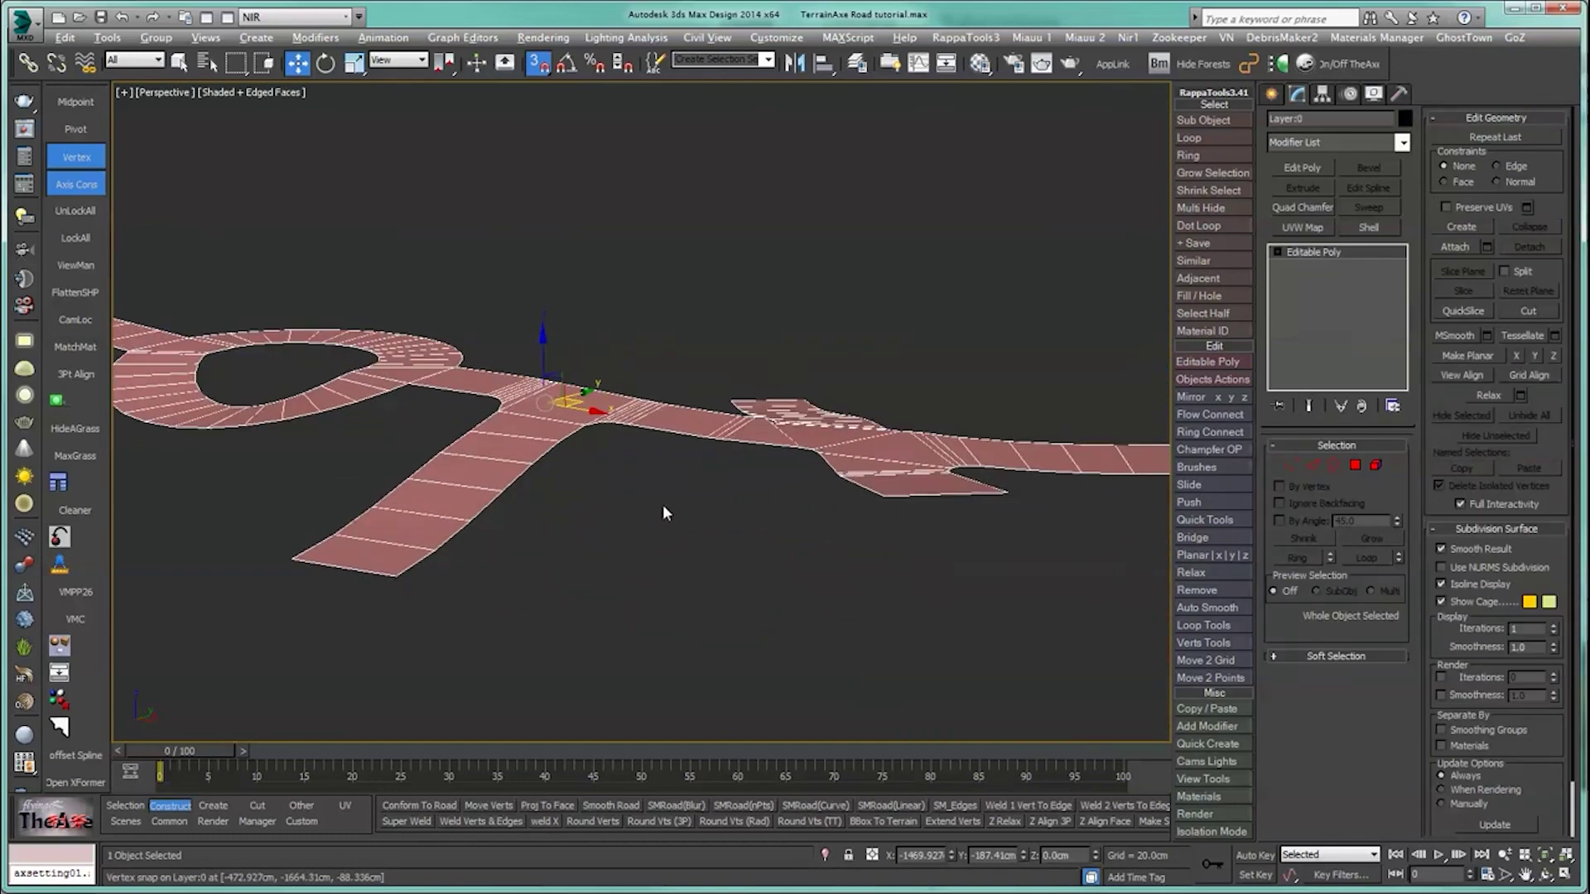
{"action": "scroll", "coordinate": [662, 511], "scroll_direction": "up", "scroll_amount": 5}
{"action": "middle_click_drag", "start_coordinate": [650, 520], "coordinate": [298, 577], "text": "alt"}
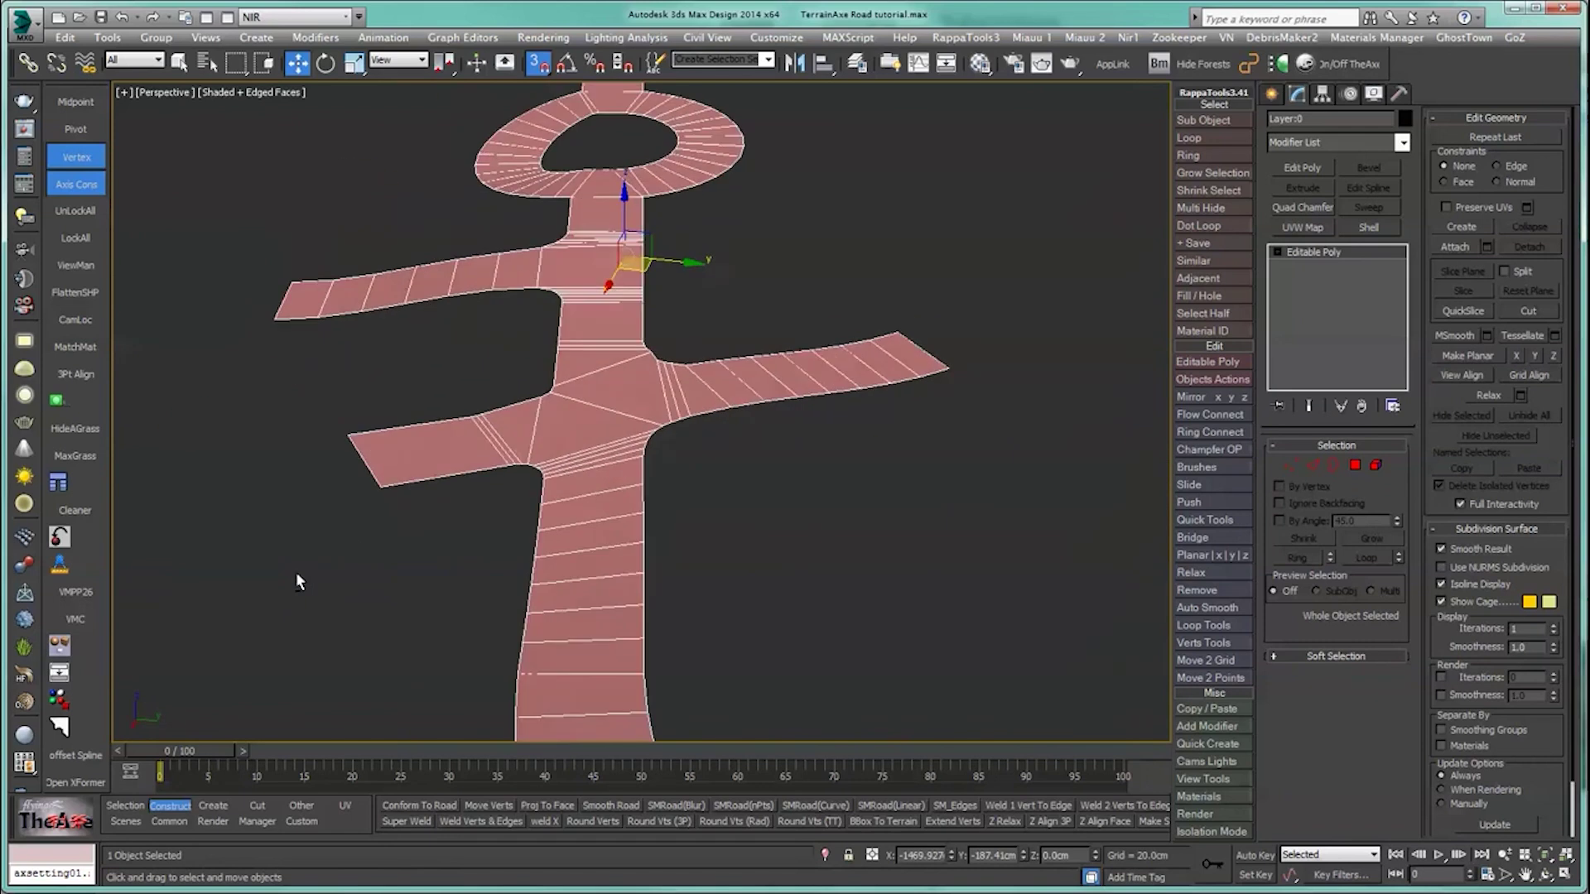
Step: Select the kinked vertex on the crossroads' rounded corner beside the subdivided branch, and switch vertex snapping off
{"action": "middle_click_drag", "start_coordinate": [580, 443], "coordinate": [563, 581]}
{"action": "scroll", "coordinate": [625, 542], "scroll_direction": "up", "scroll_amount": 5}
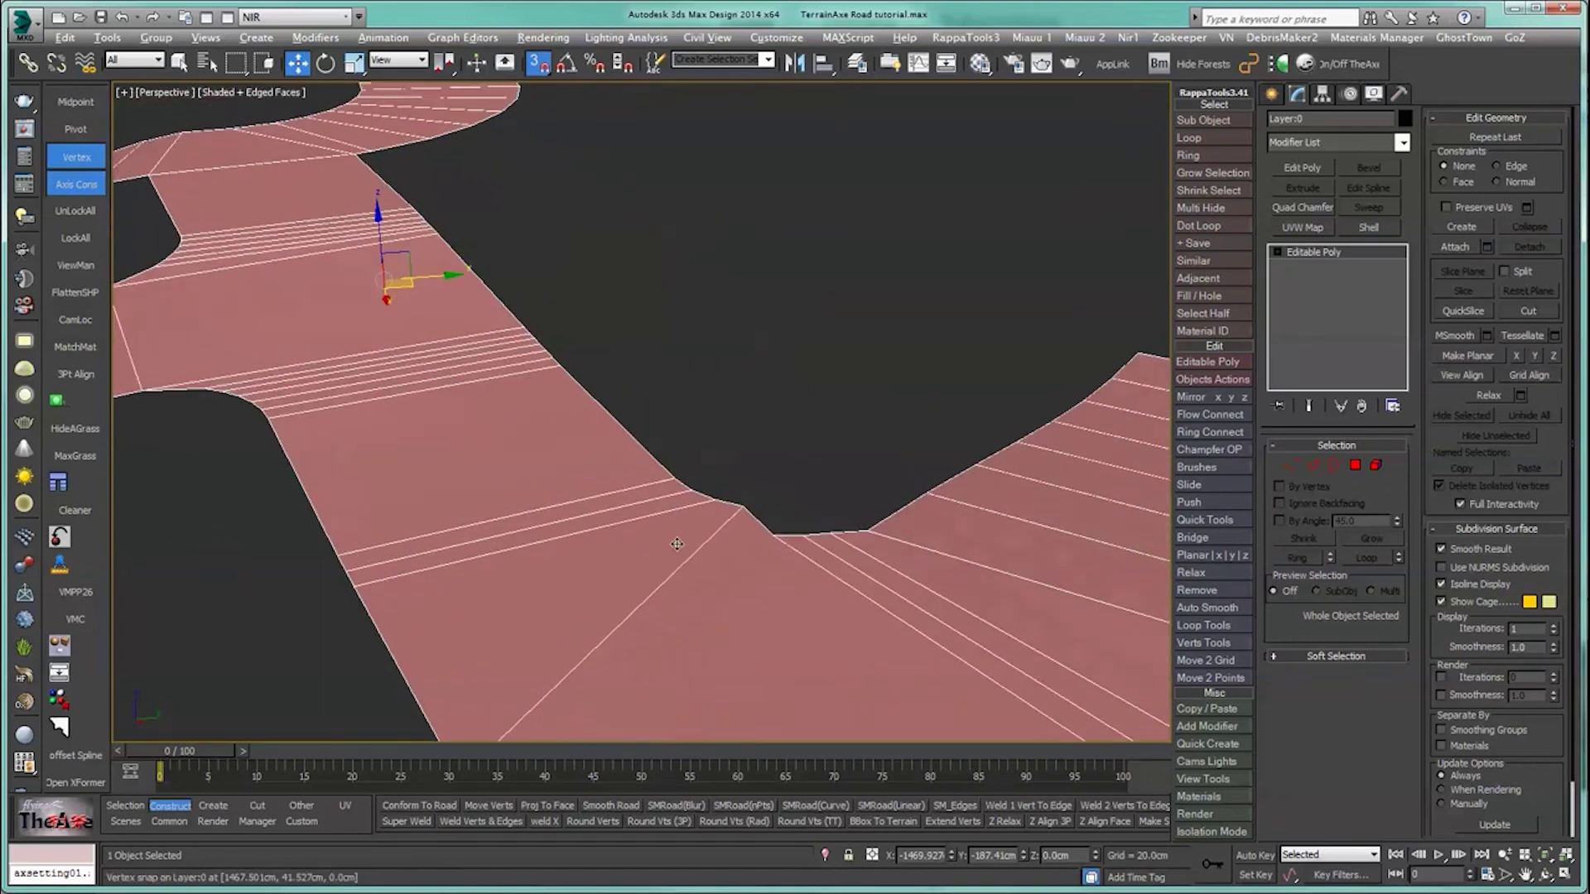
{"action": "scroll", "coordinate": [668, 548], "scroll_direction": "up", "scroll_amount": 4}
{"action": "middle_click_drag", "start_coordinate": [774, 571], "coordinate": [649, 536]}
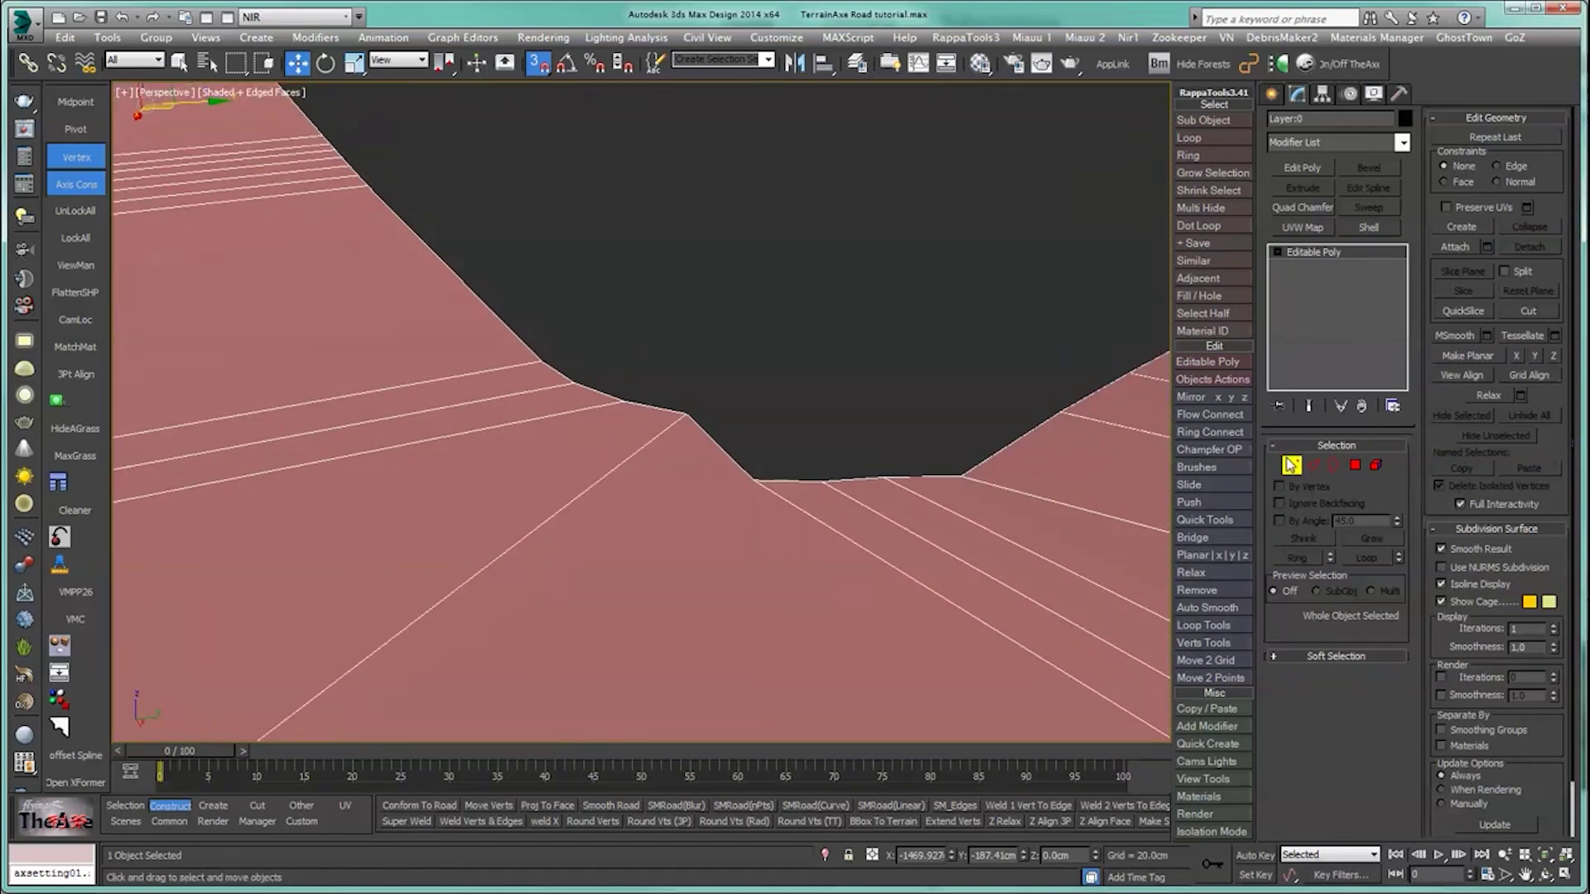
{"action": "left_click", "coordinate": [1290, 465]}
{"action": "left_click", "coordinate": [686, 410]}
{"action": "middle_click_drag", "start_coordinate": [714, 449], "coordinate": [675, 481], "text": "alt"}
{"action": "key", "text": "s"}
{"action": "middle_click_drag", "start_coordinate": [675, 480], "coordinate": [598, 526]}
{"action": "scroll", "coordinate": [612, 473], "scroll_direction": "down", "scroll_amount": 4}
{"action": "middle_click_drag", "start_coordinate": [597, 527], "coordinate": [617, 566], "text": "alt"}
Step: Turn FlatOther off again for SmoothRoad in the Axe tool settings and accept
{"action": "left_click", "coordinate": [257, 821]}
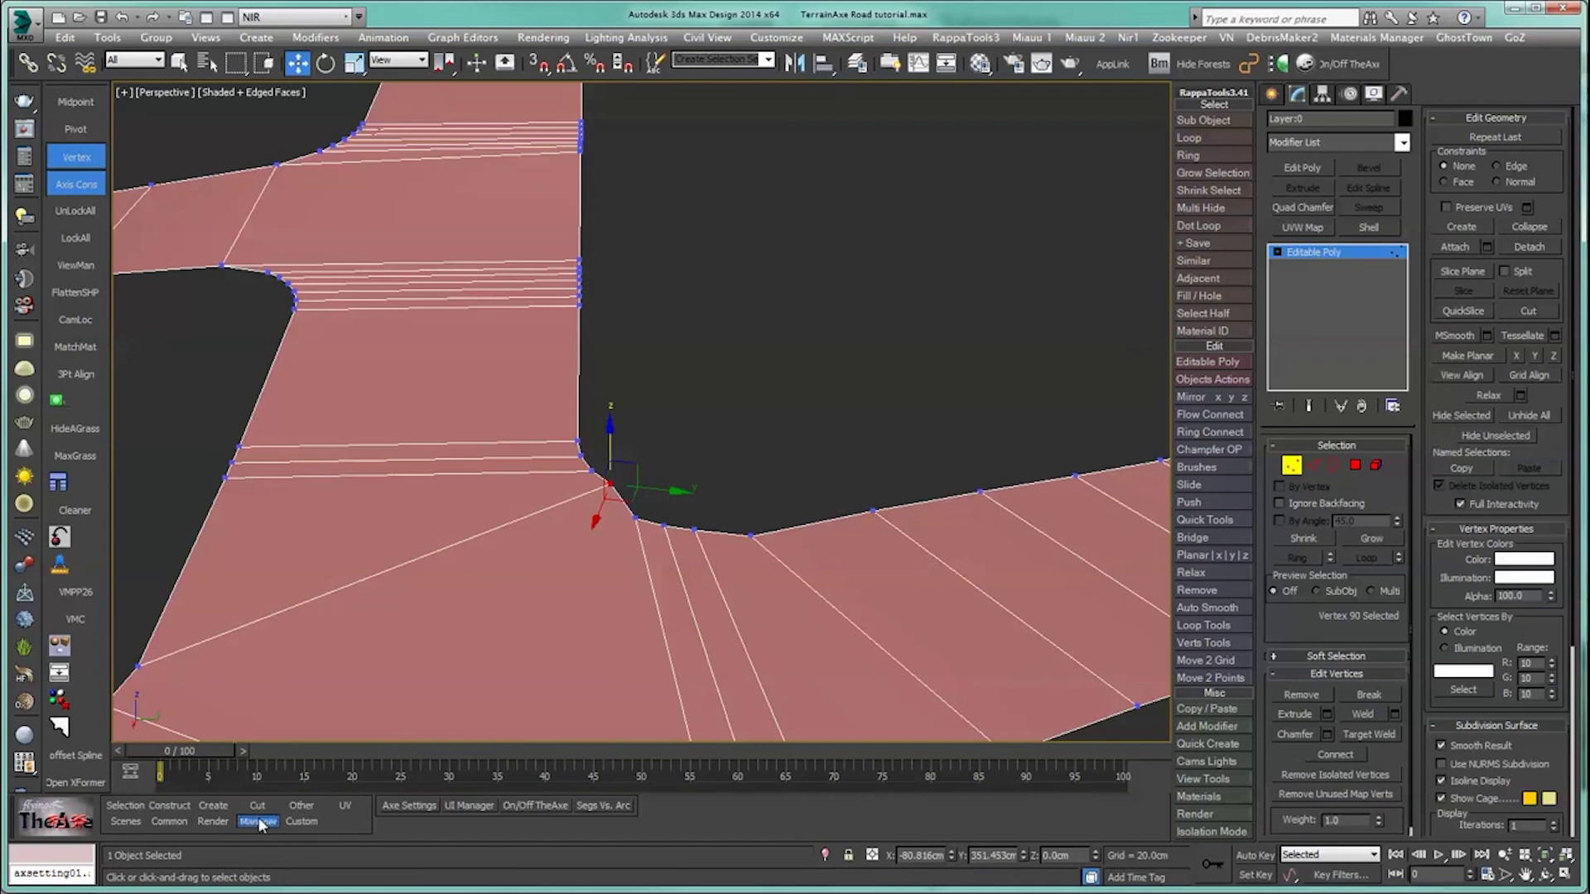
{"action": "left_click", "coordinate": [405, 806]}
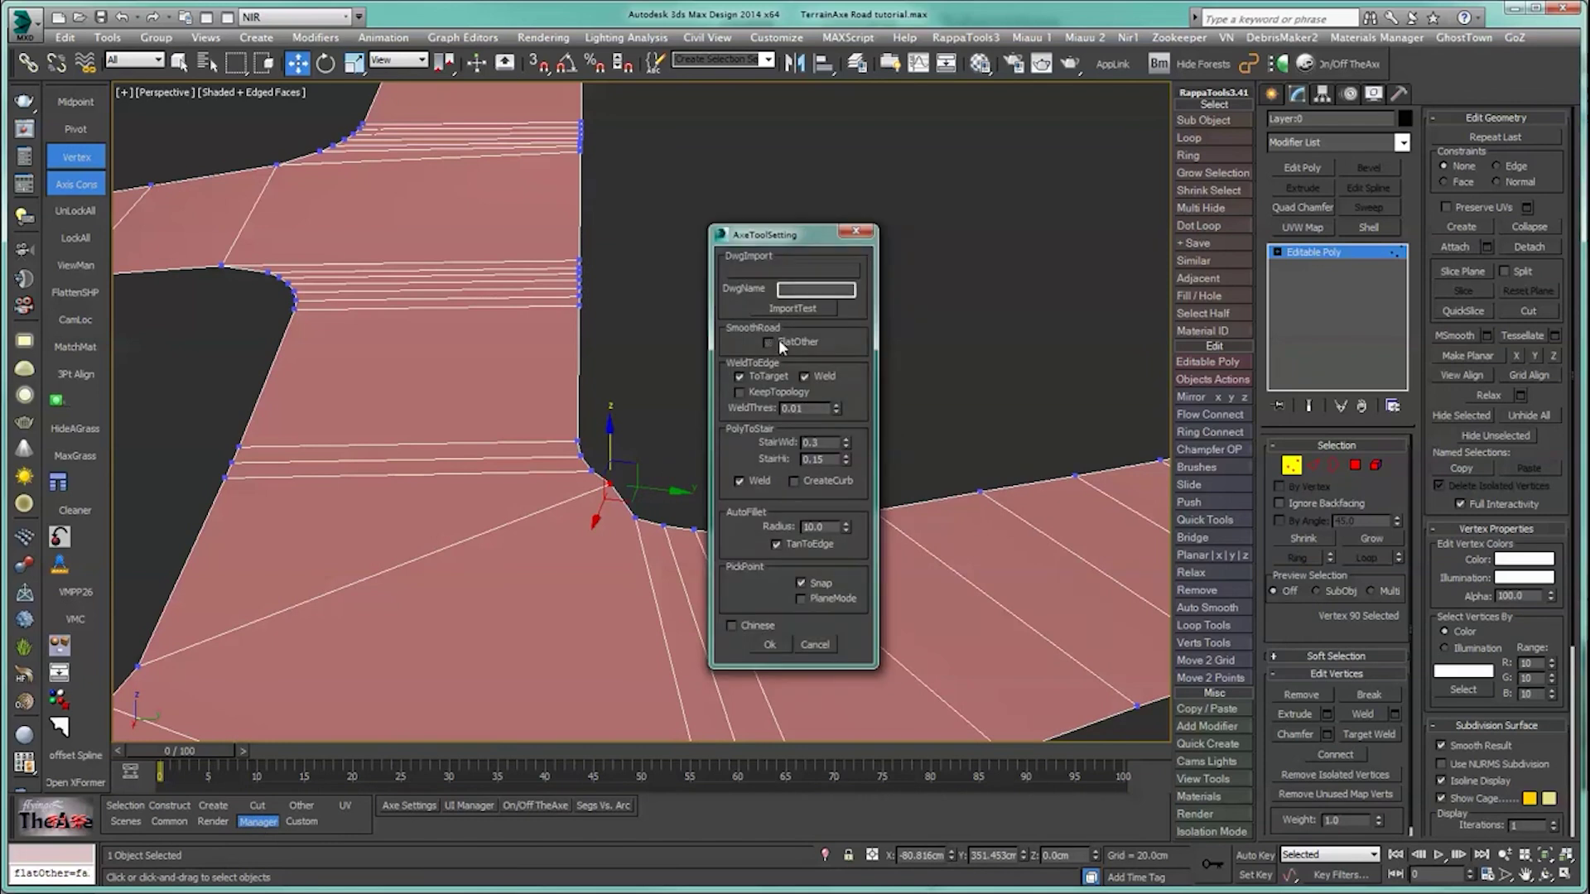
{"action": "left_click", "coordinate": [769, 644]}
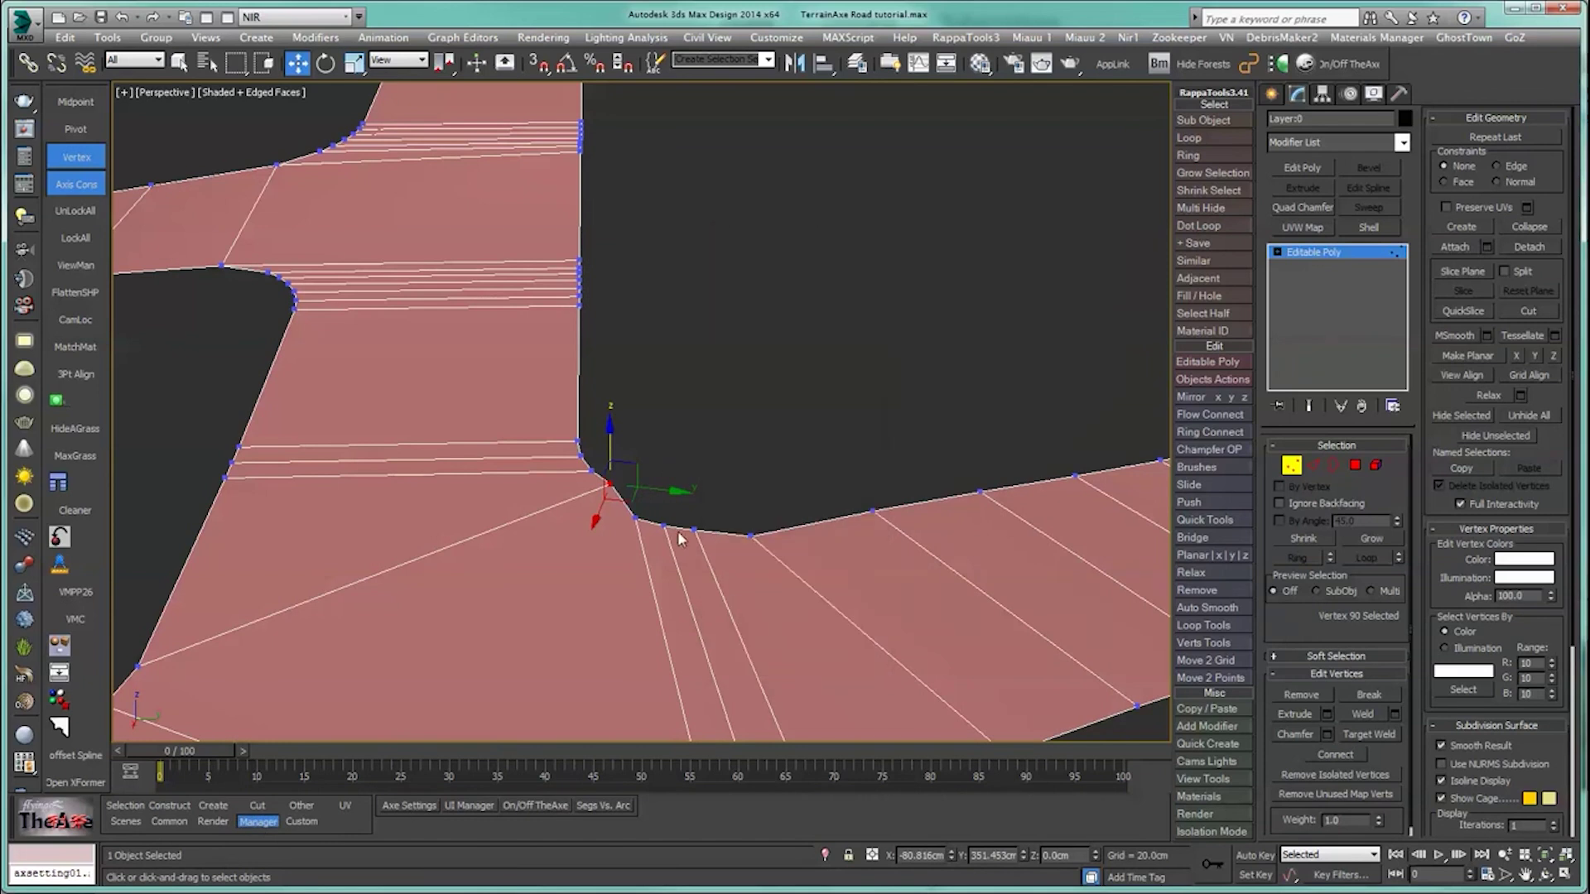
Step: Select the 6-edge border from the crossroads corner's upper curve vertex to the subdivided branch's edge, and smooth it with SMRoad(Curve)
{"action": "left_click", "coordinate": [873, 511], "text": "ctrl"}
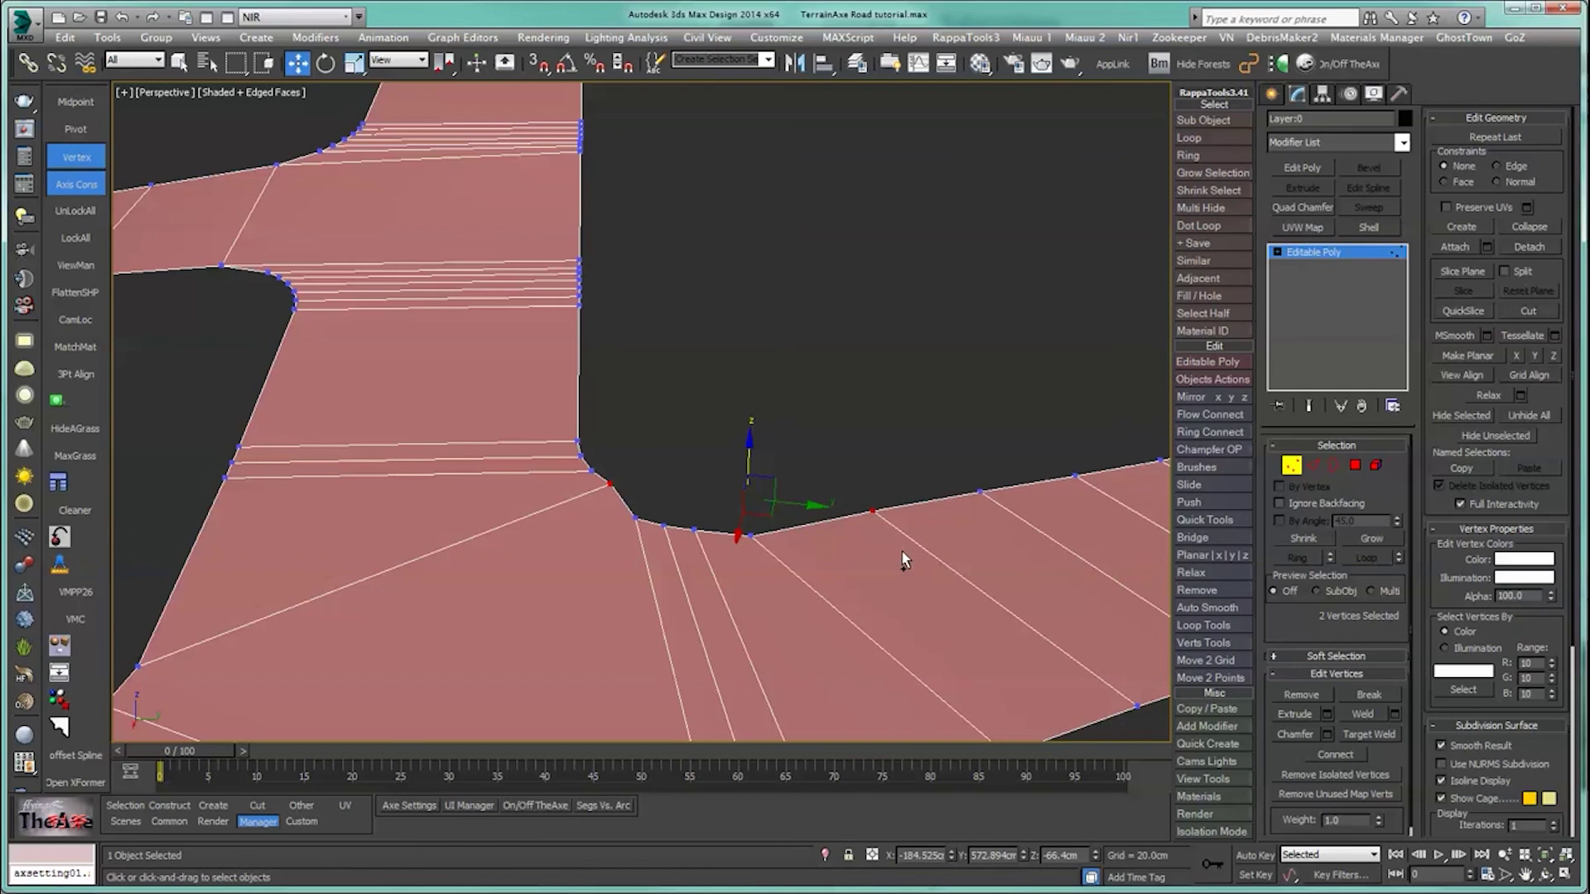
{"action": "left_click", "coordinate": [604, 482], "text": "alt"}
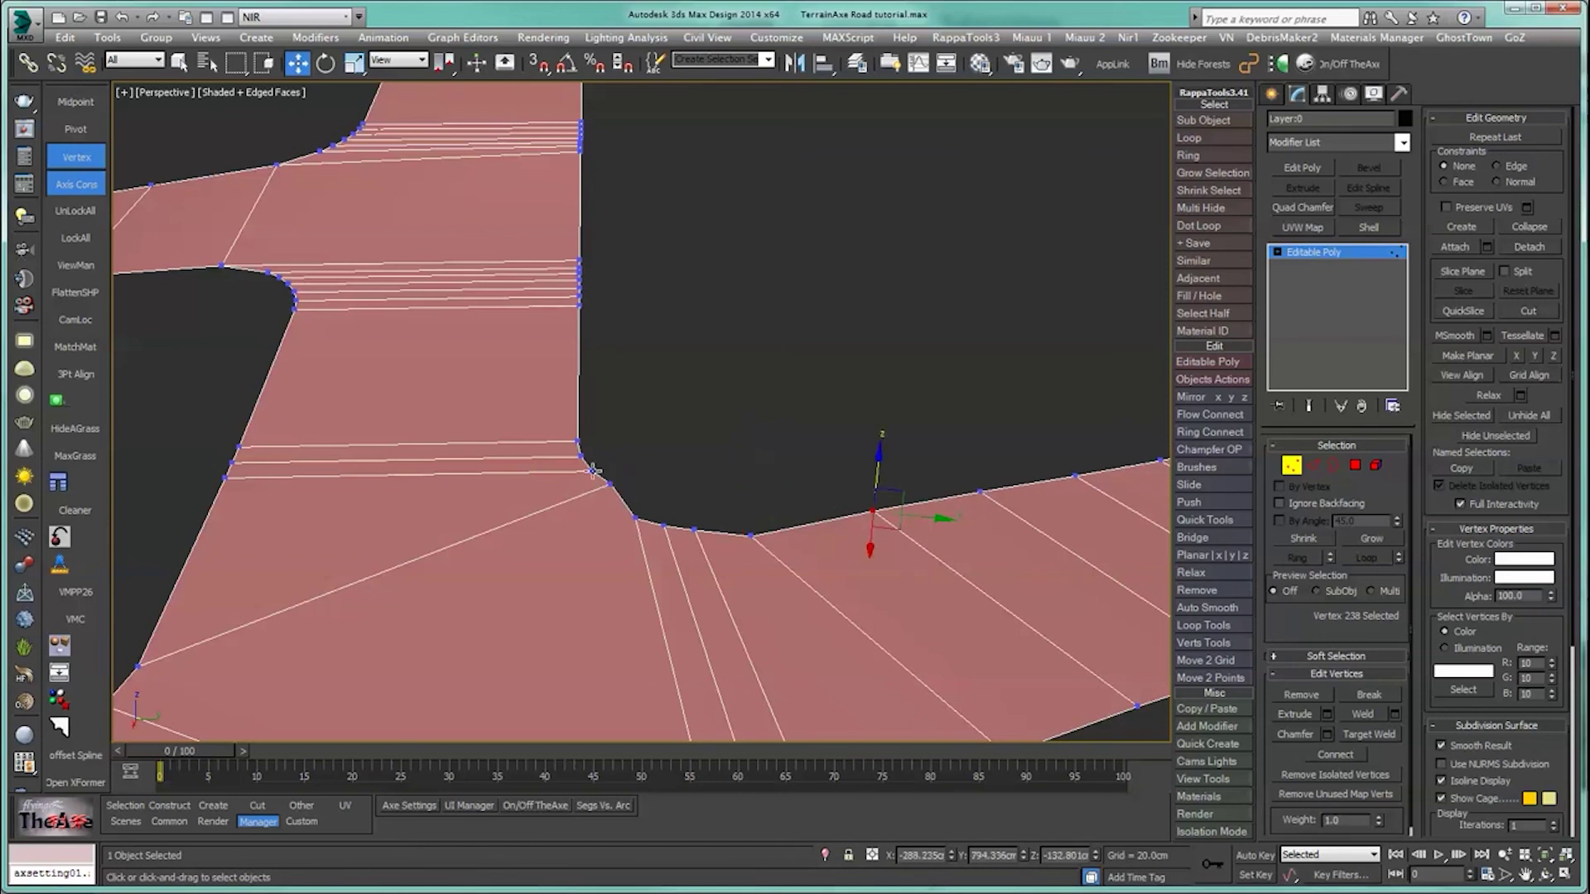
{"action": "left_click_drag", "start_coordinate": [573, 461], "coordinate": [608, 480], "text": "ctrl"}
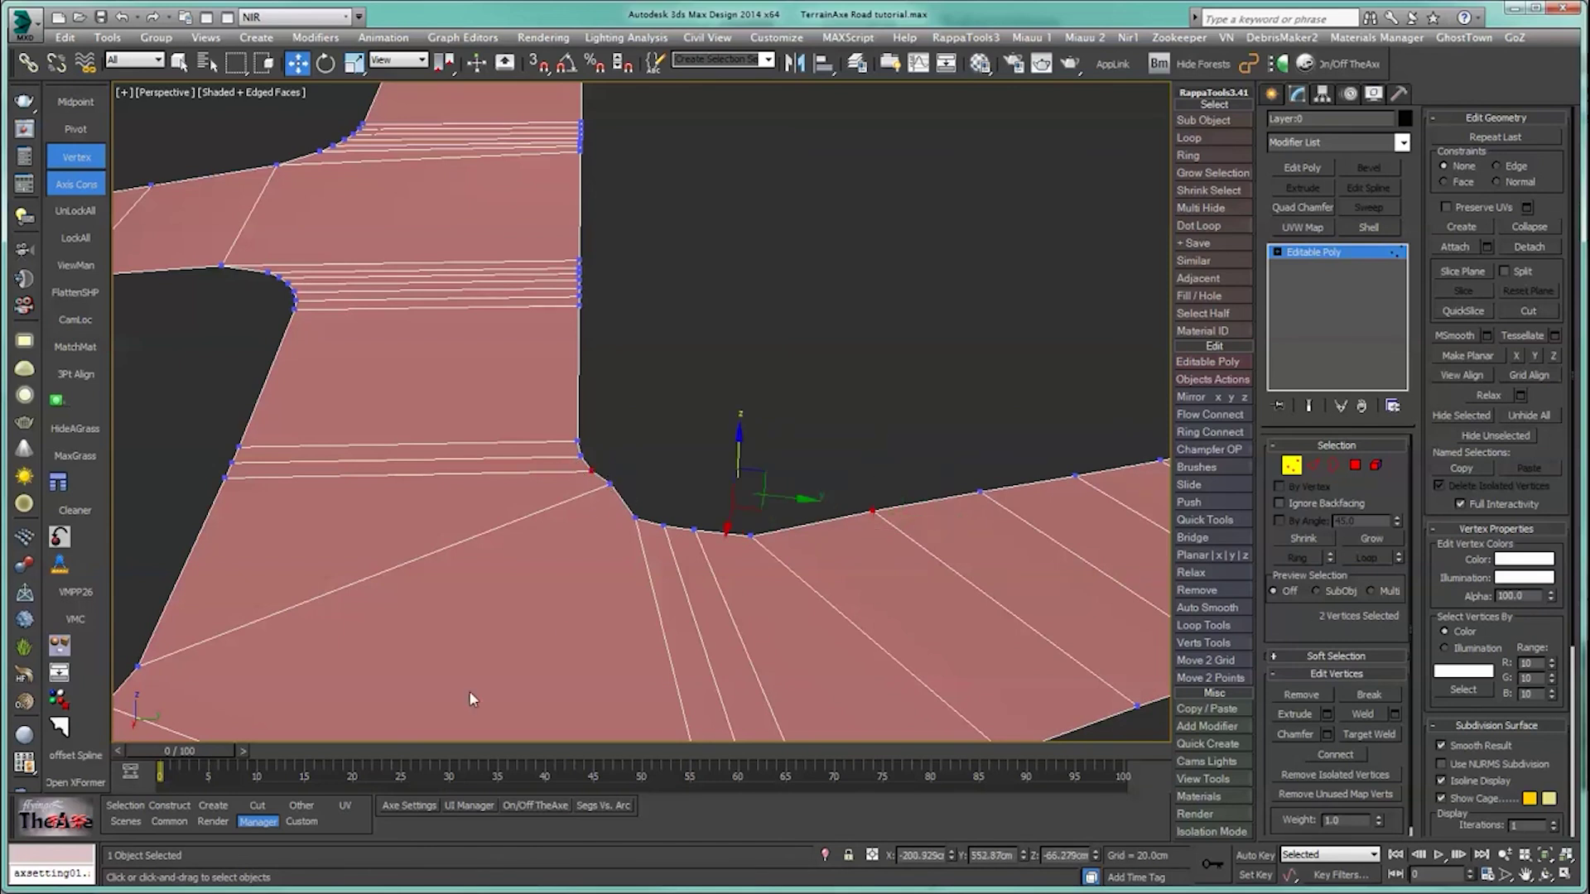
{"action": "left_click", "coordinate": [120, 806]}
{"action": "left_click", "coordinate": [406, 803]}
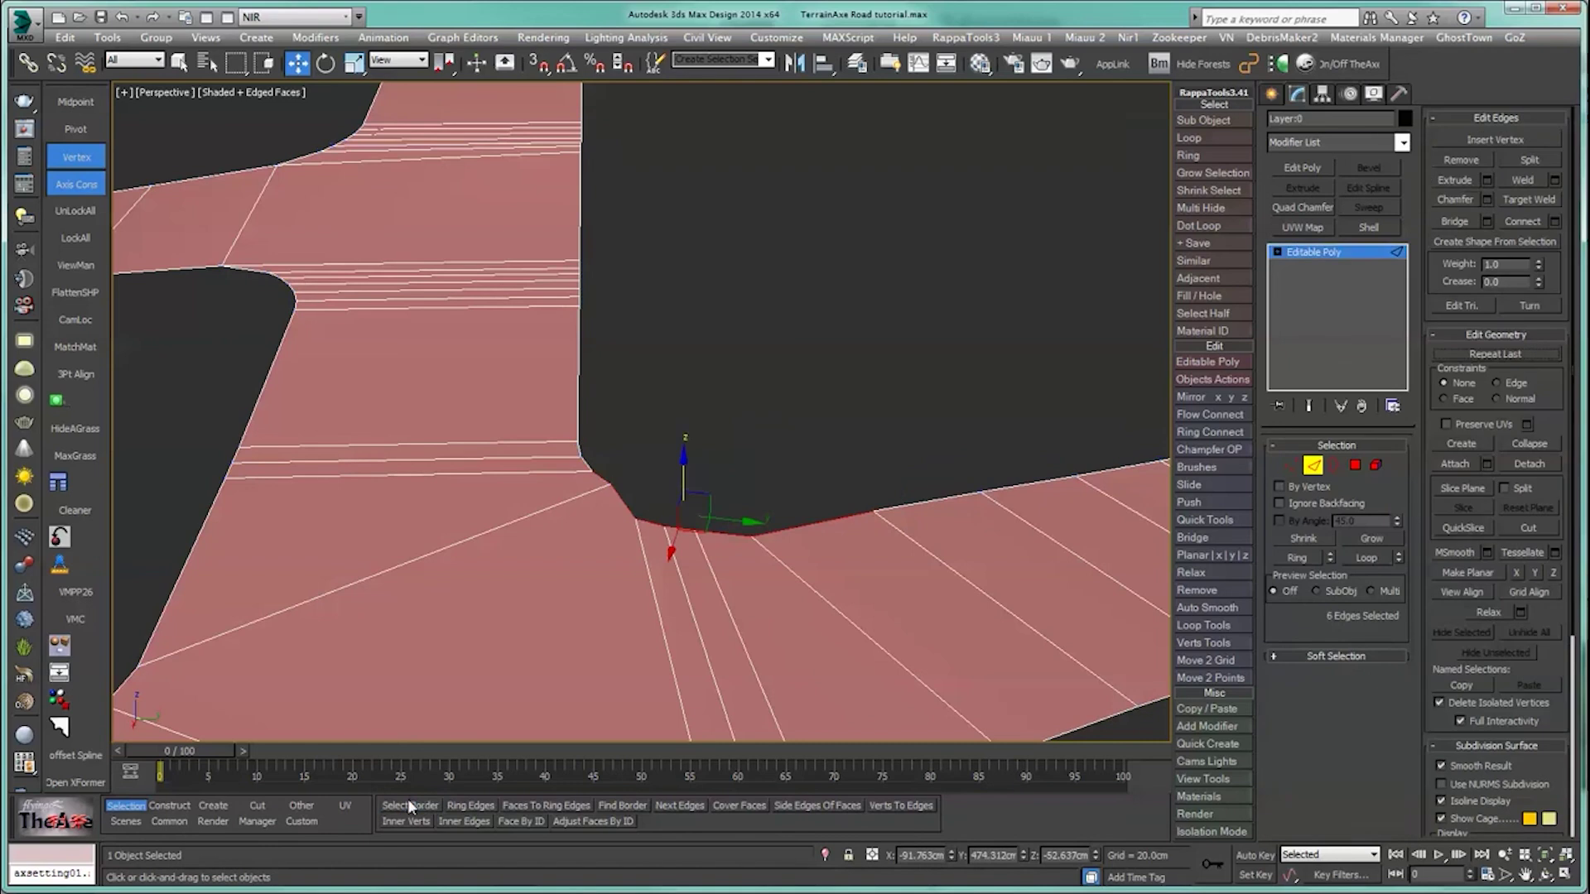
{"action": "left_click", "coordinate": [169, 806]}
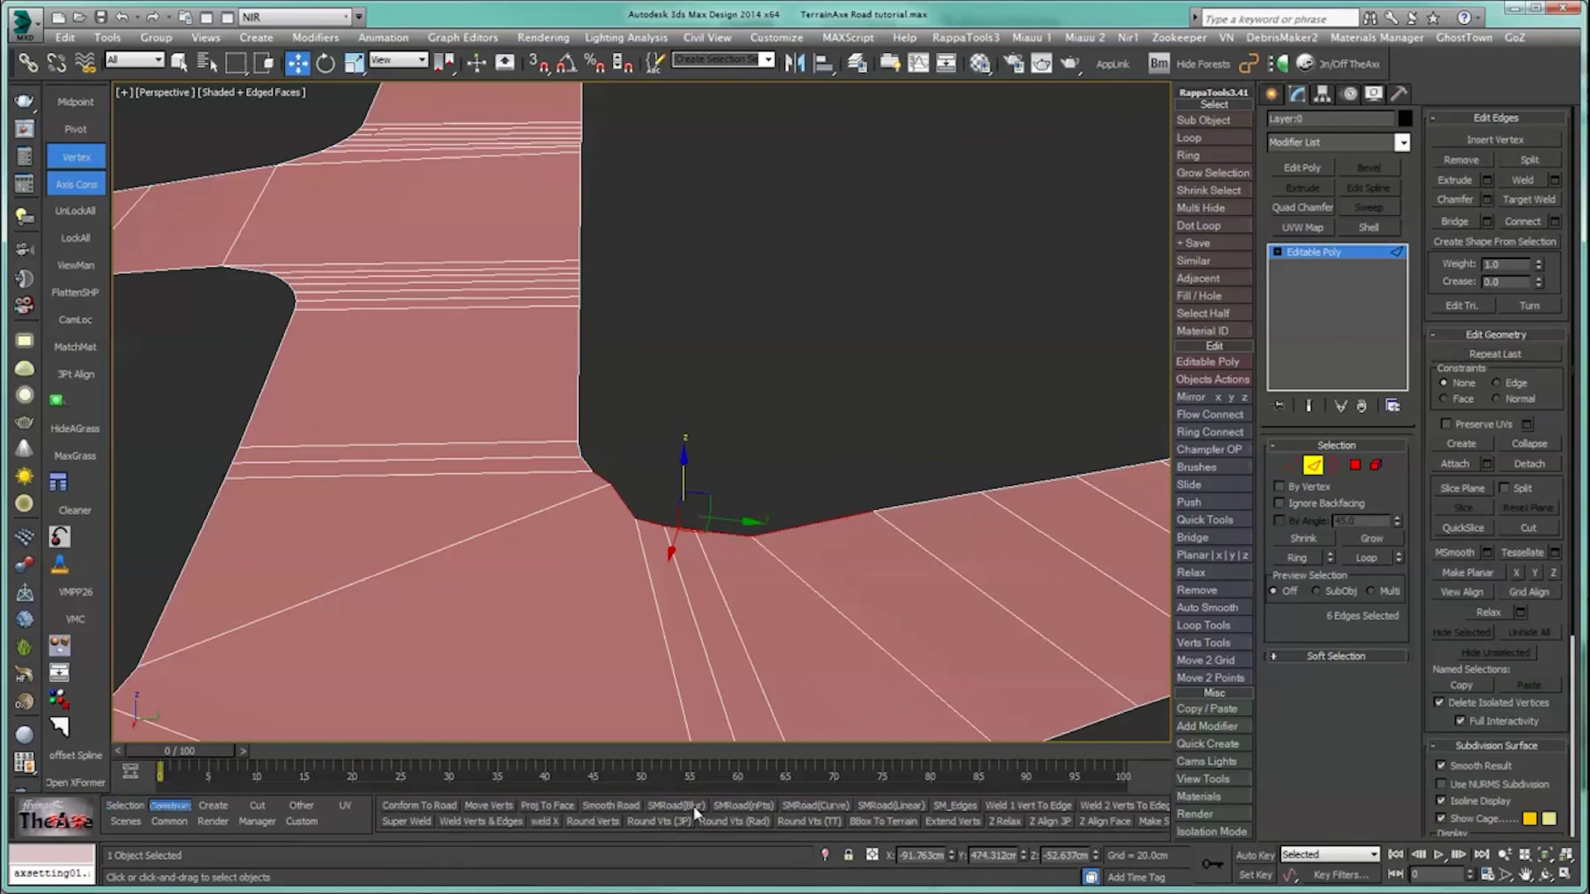
{"action": "left_click", "coordinate": [803, 807]}
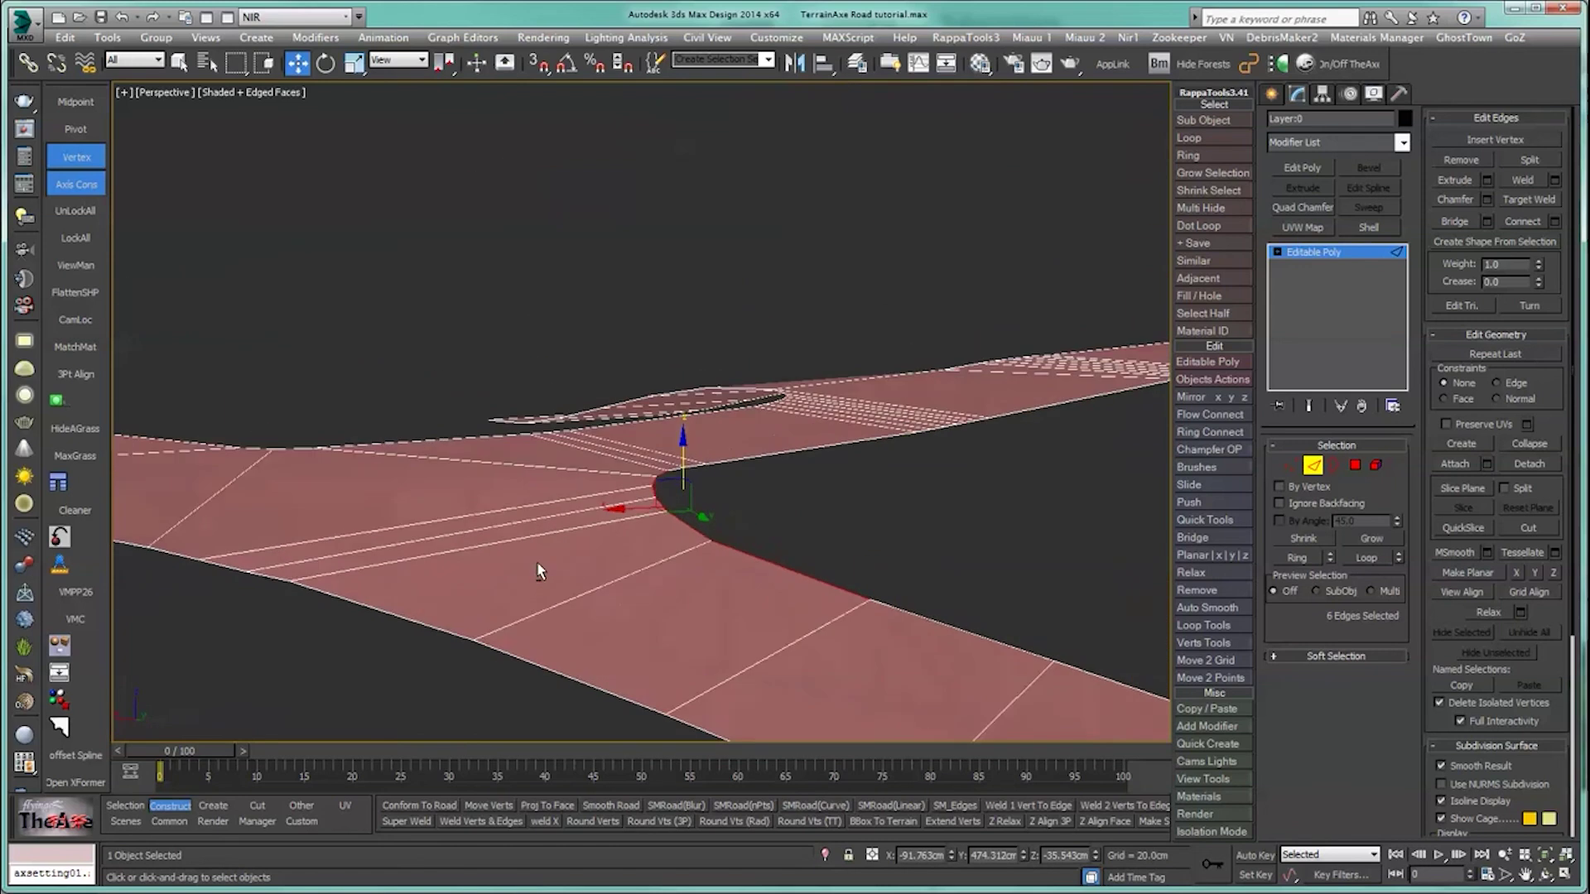